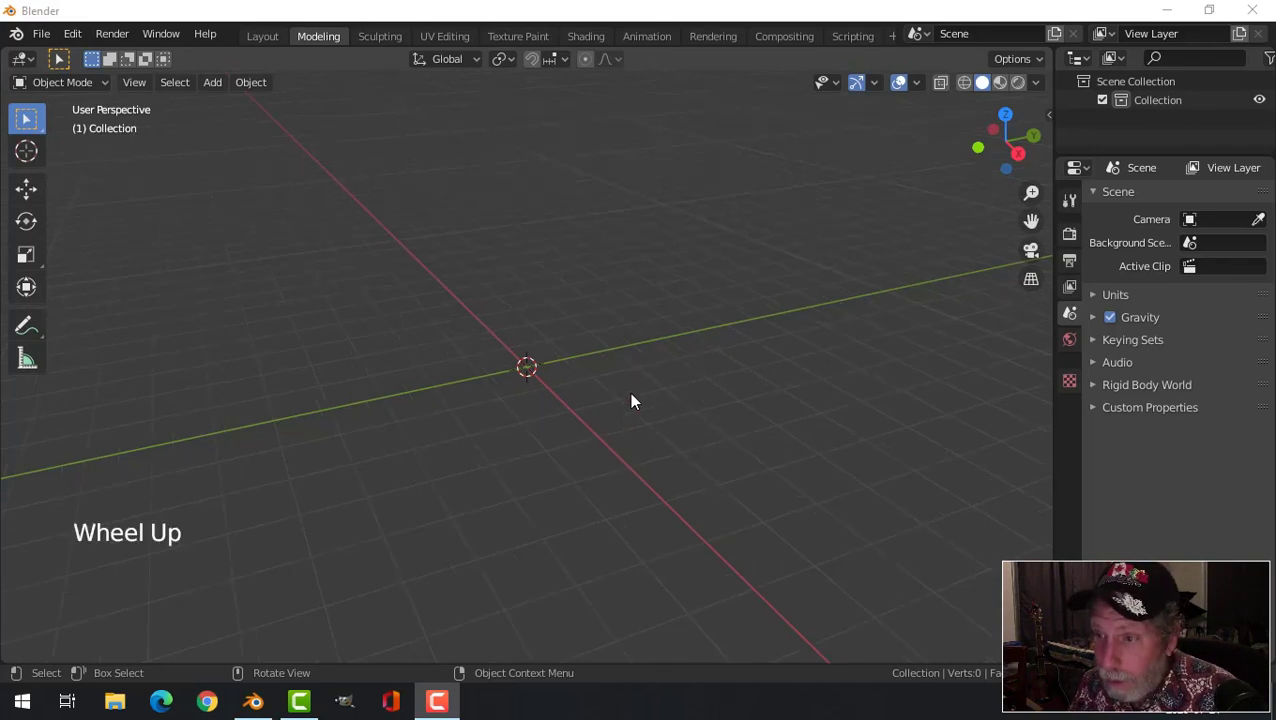
# - Add a mesh plane at the world origin
pyautogui.scroll(-2, 618, 382)
pyautogui.moveTo(618, 380); pyautogui.dragTo(653, 411, button='middle')
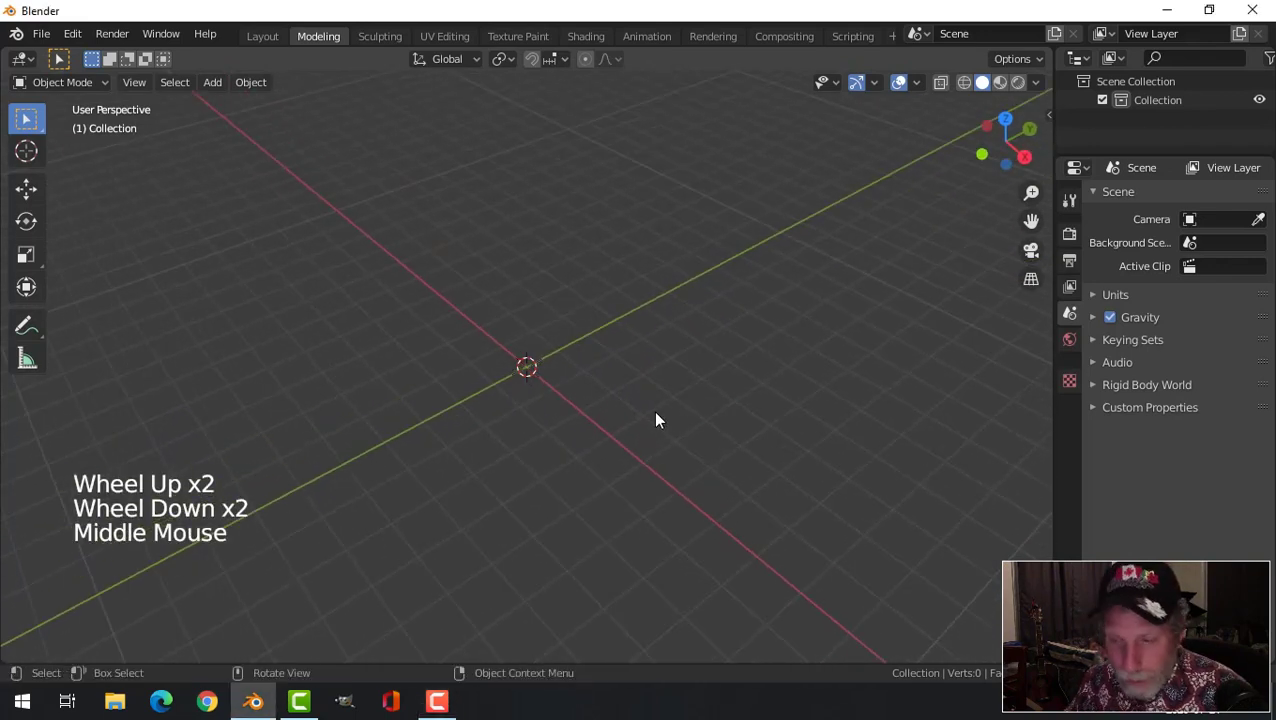
pyautogui.hotkey('shift', 'a')
pyautogui.moveTo(598, 291)
pyautogui.click(729, 298)
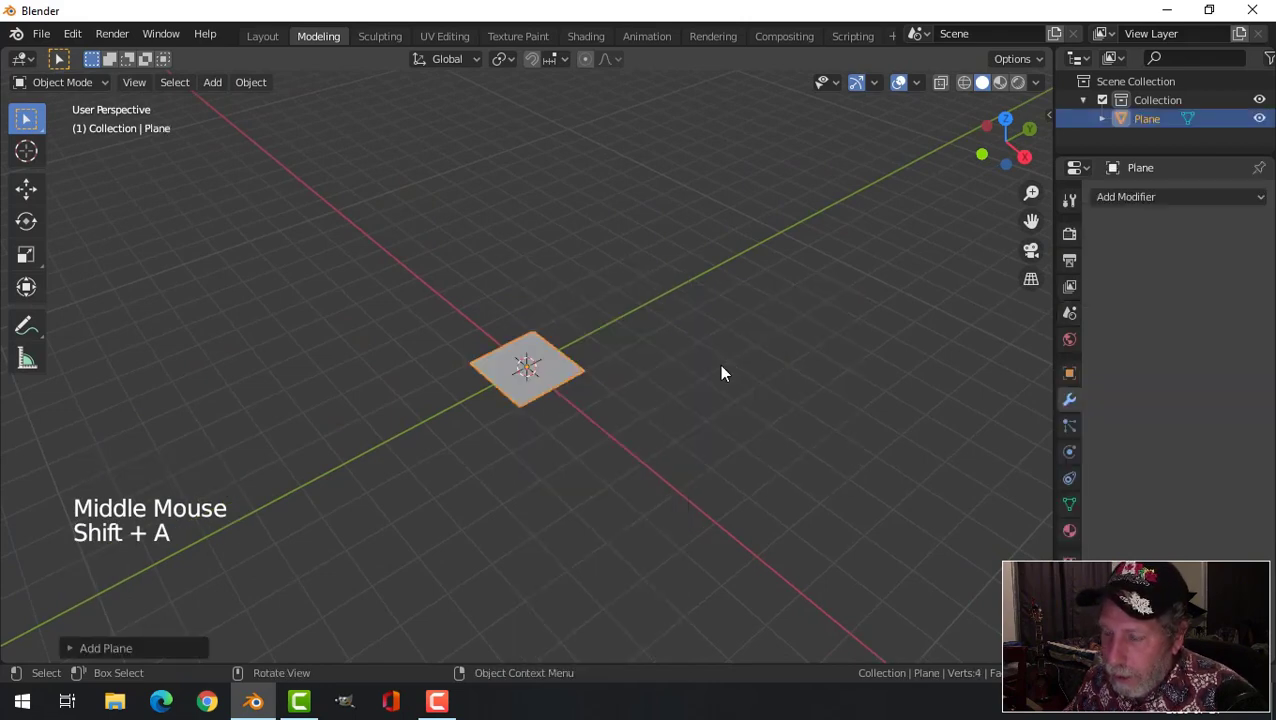
# - Enter Edit Mode on the plane and enable the Move object gizmo in the viewport
pyautogui.scroll(-2, 660, 378)
pyautogui.scroll(8, 655, 376)
pyautogui.moveTo(652, 382); pyautogui.dragTo(683, 356, button='middle')
pyautogui.press('Tab')
pyautogui.scroll(2, 695, 416)
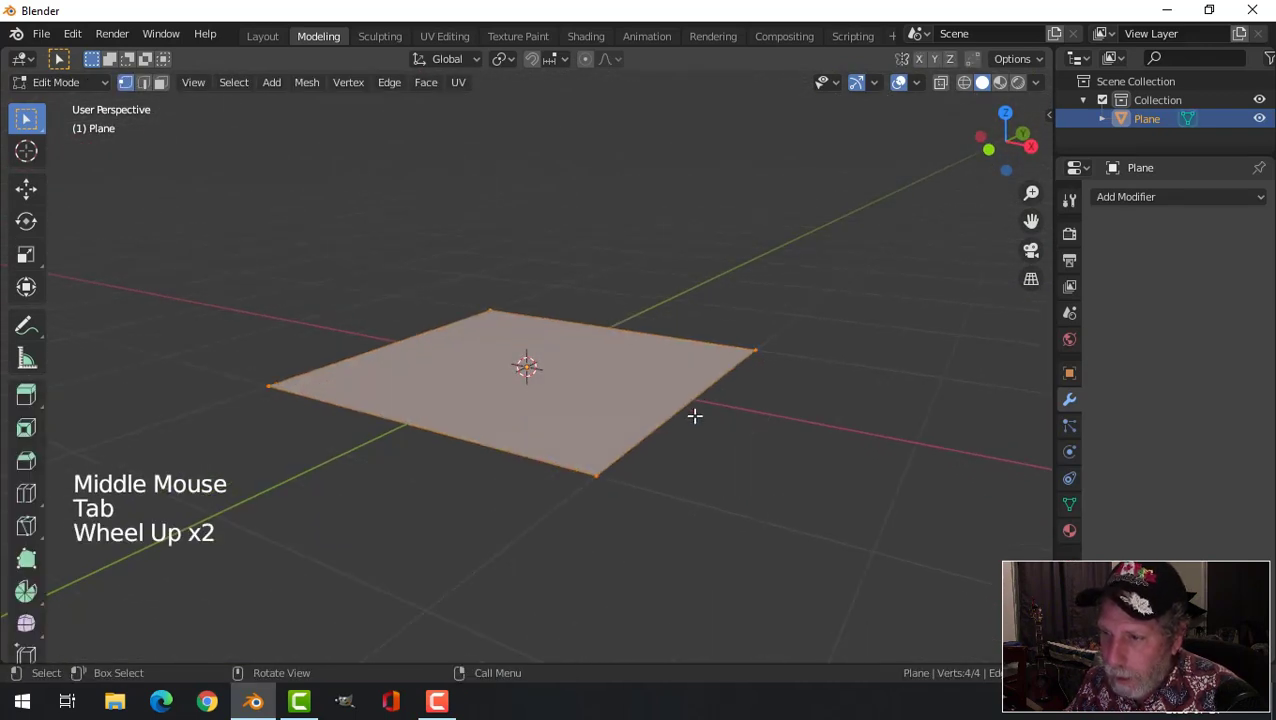
pyautogui.moveTo(695, 416); pyautogui.dragTo(721, 404, button='middle')
pyautogui.click(874, 82)
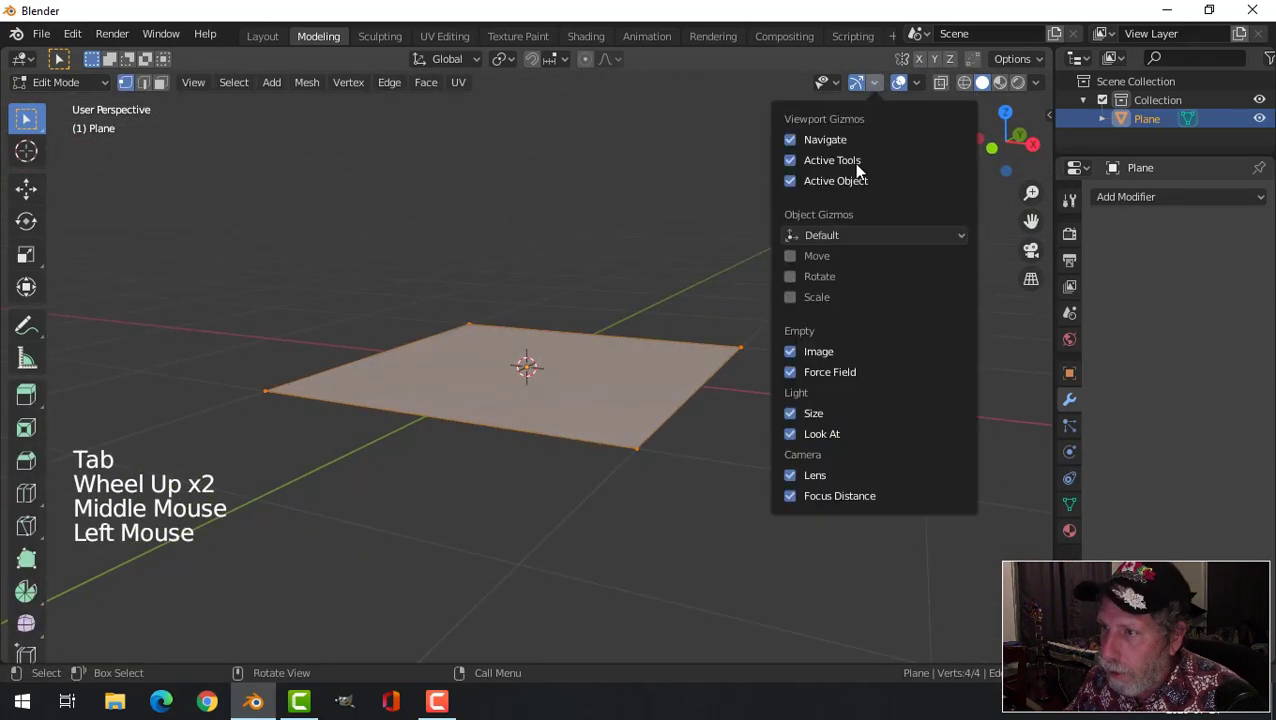
pyautogui.click(820, 257)
# - Extrude the plane slightly upward into a thin slab, then deselect it and return to Object Mode
pyautogui.press('e')
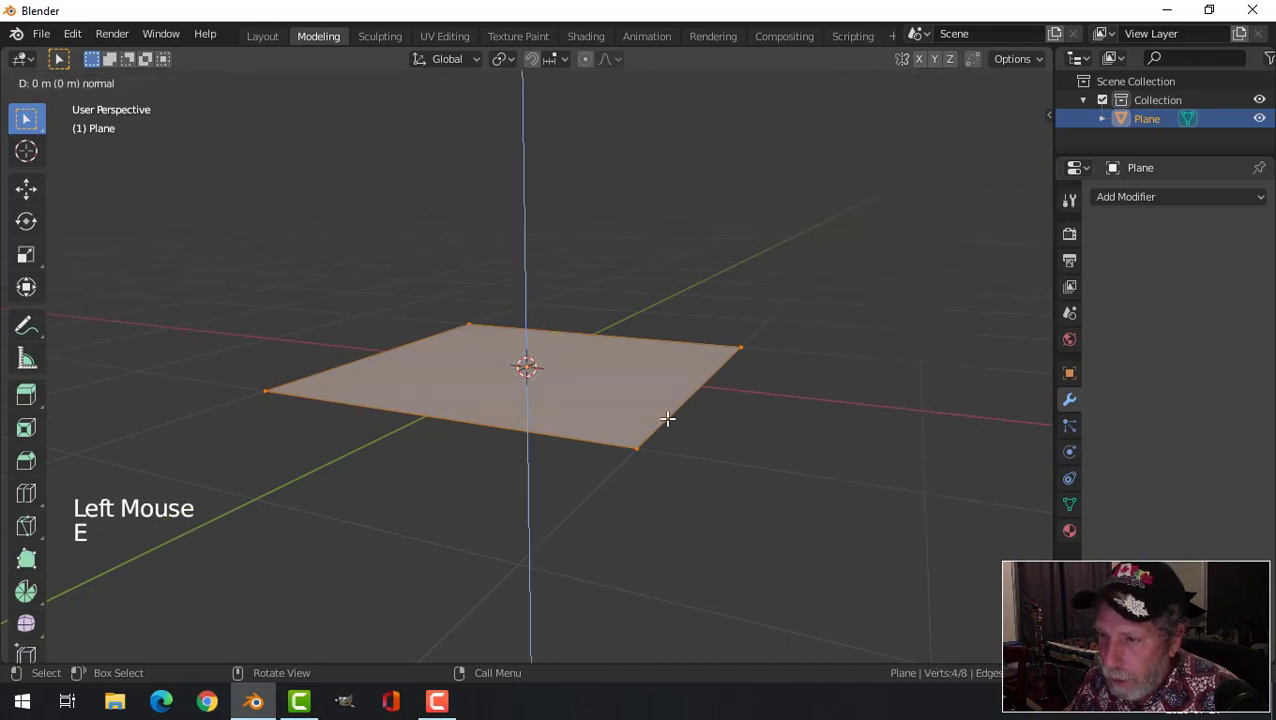
pyautogui.click(679, 410)
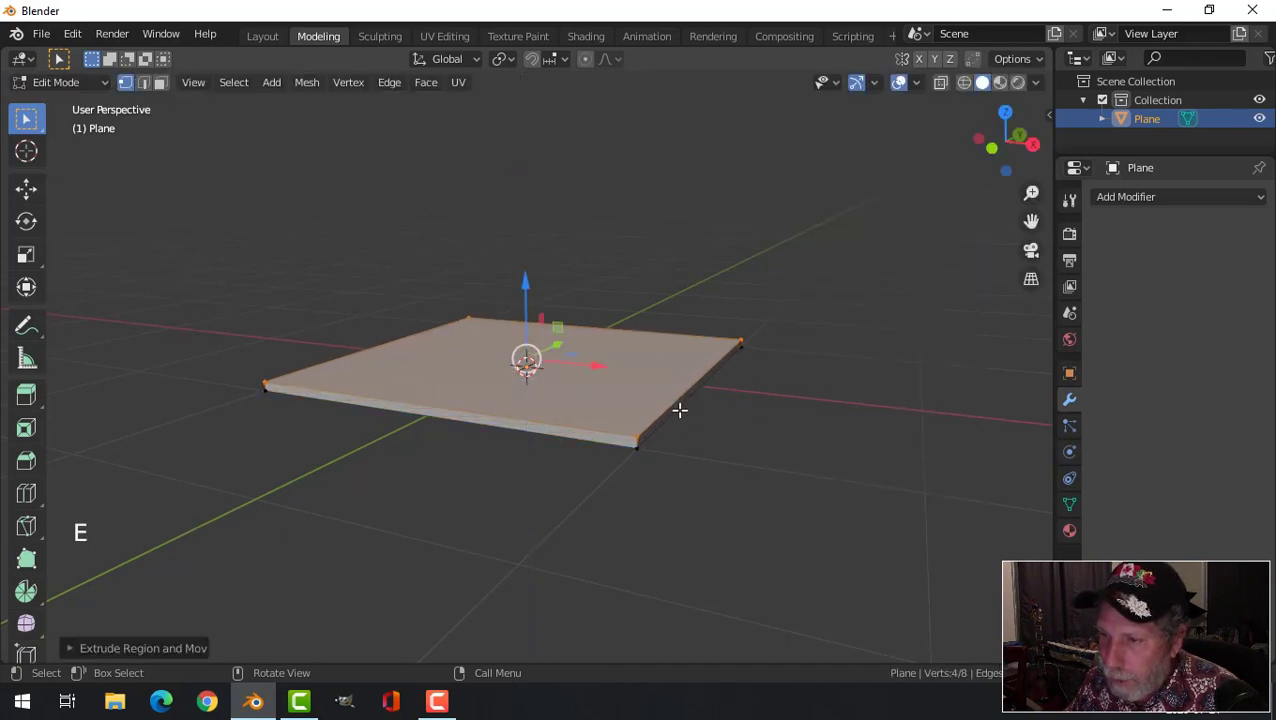
pyautogui.hotkey('alt', 'a')
pyautogui.press('Tab')
pyautogui.moveTo(730, 395); pyautogui.dragTo(755, 369, button='middle')
pyautogui.scroll(-2, 583, 412)
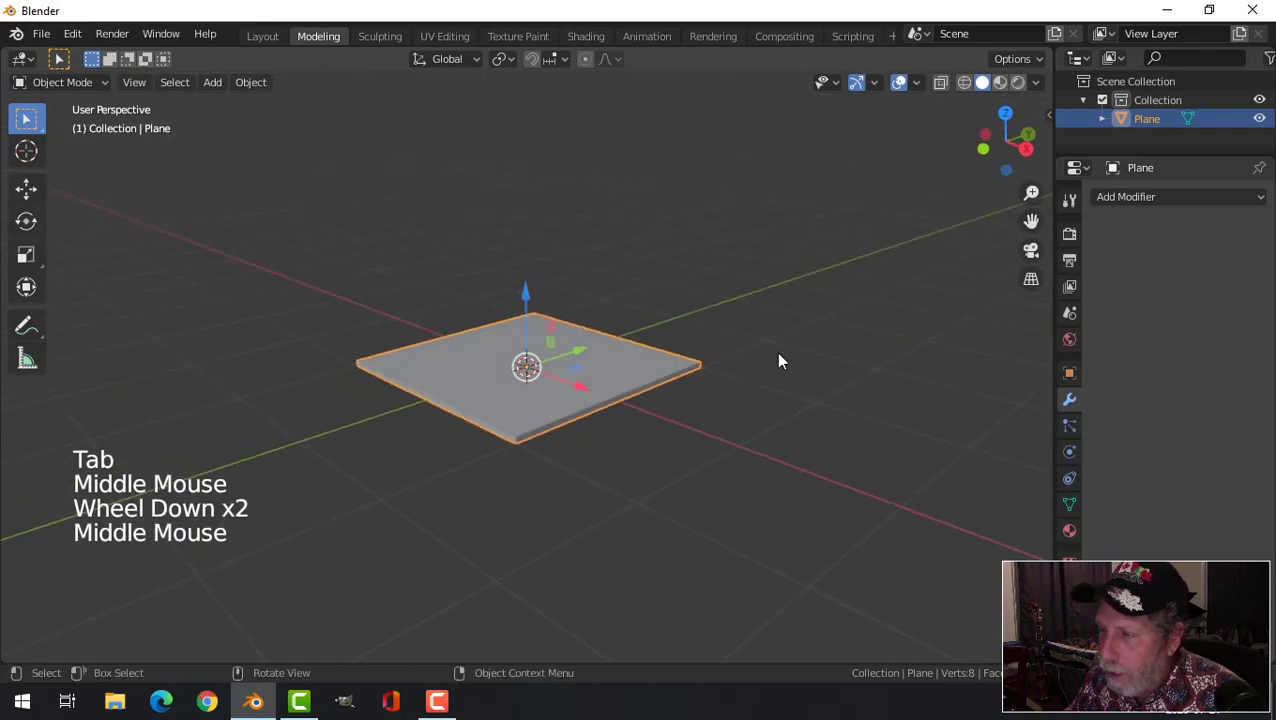
# - Add a Bevel modifier to the slab with an offset of 0.01 m and 2 segments
pyautogui.click(1126, 199)
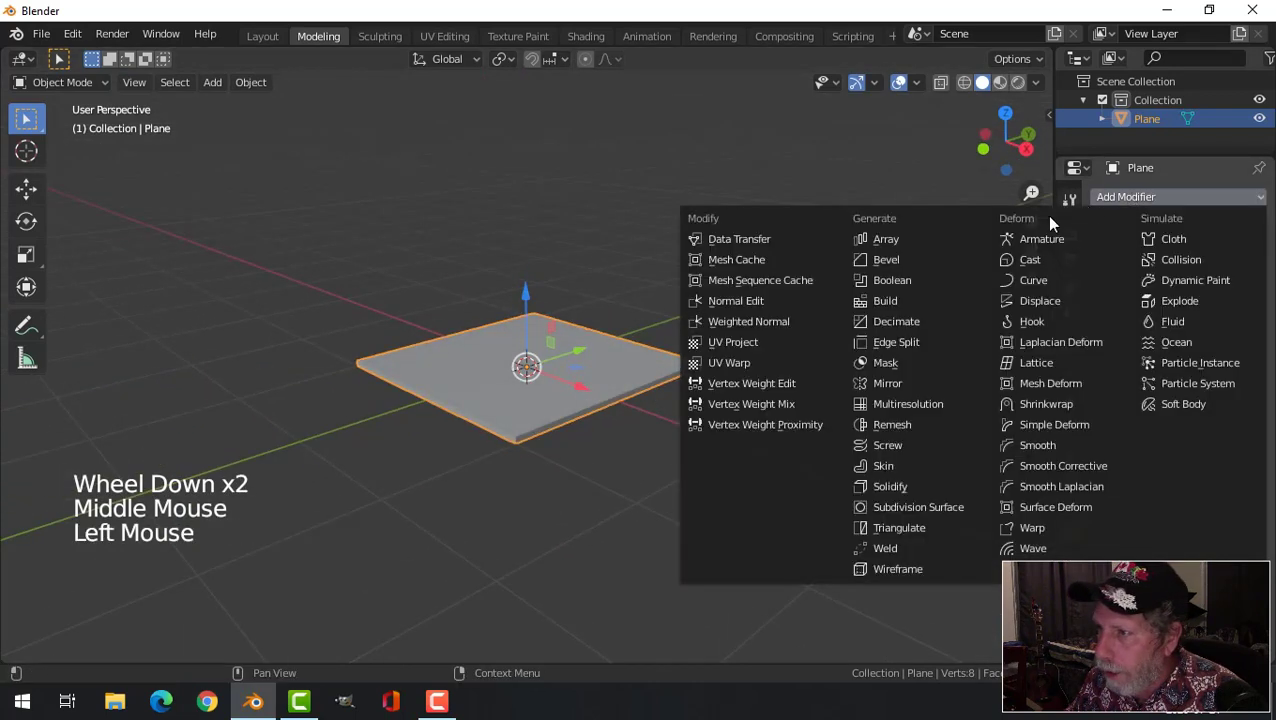
pyautogui.click(893, 260)
pyautogui.click(1255, 382)
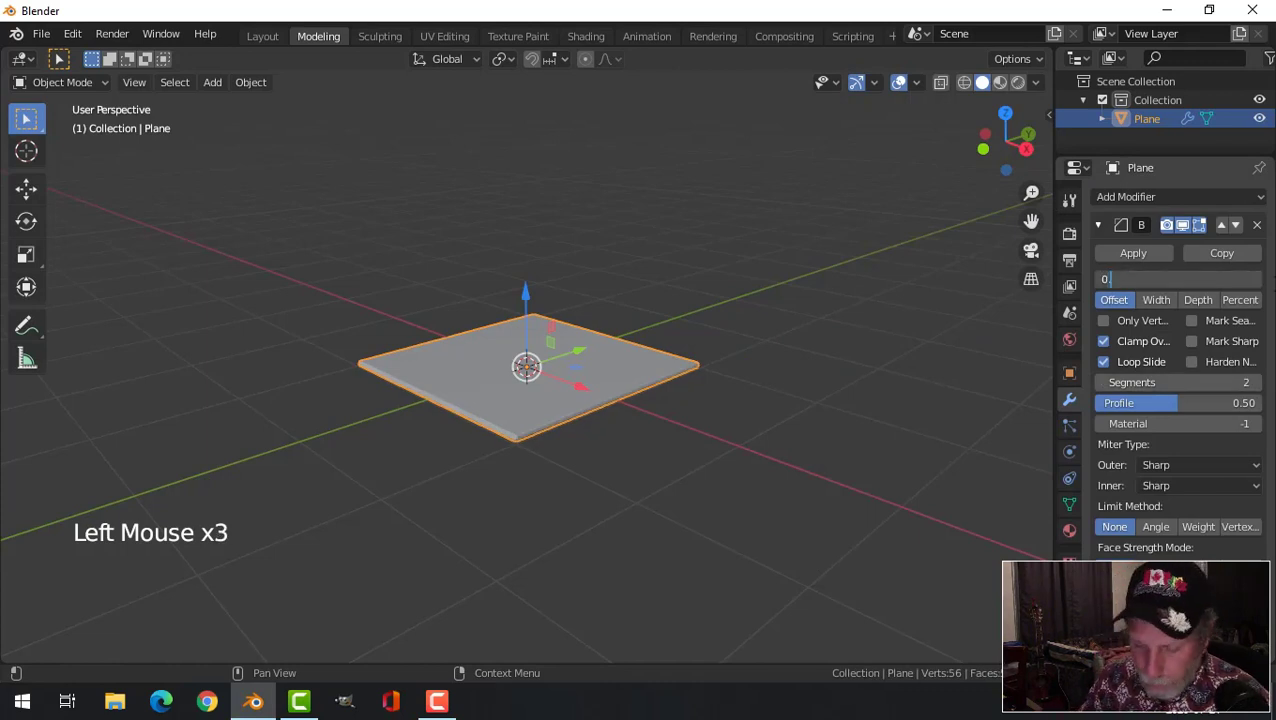
pyautogui.press('Return')
pyautogui.moveTo(614, 538); pyautogui.dragTo(627, 477, button='middle')
pyautogui.scroll(1, 623, 467)
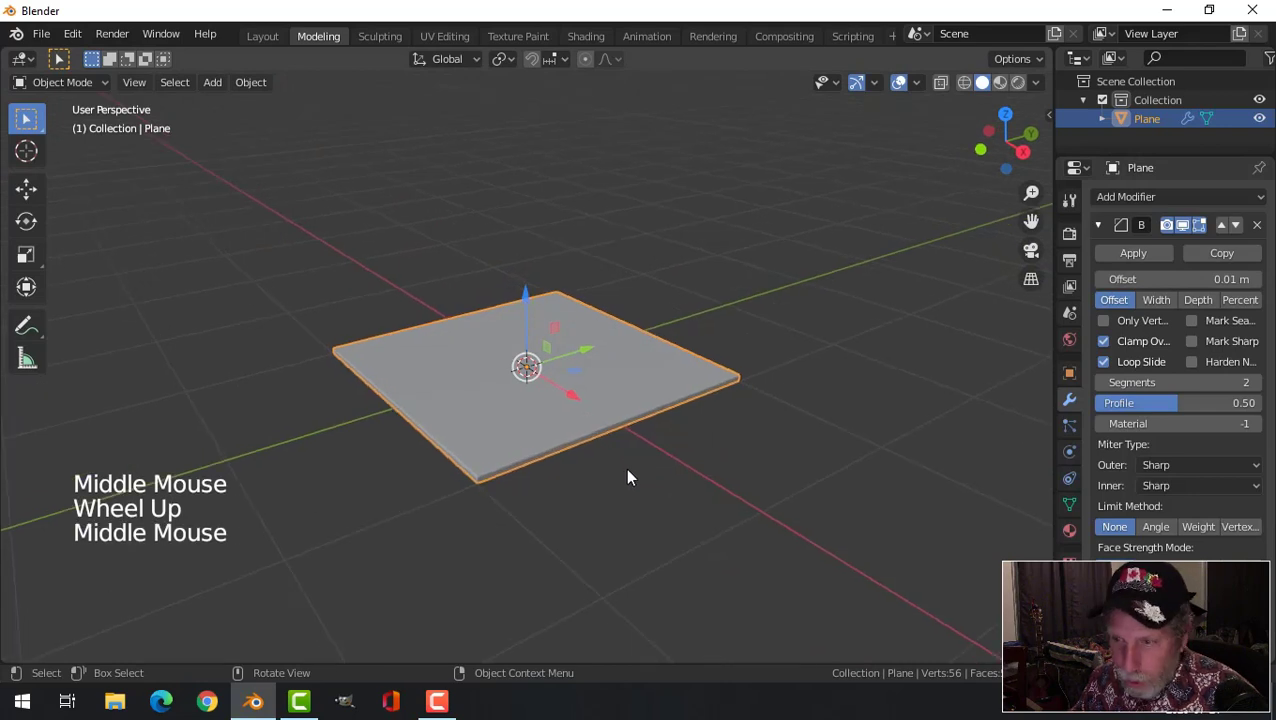
# - Duplicate the slab in place and rotate the copy's whole mesh 90° about the X axis in Edit Mode
pyautogui.hotkey('shift', 'd')
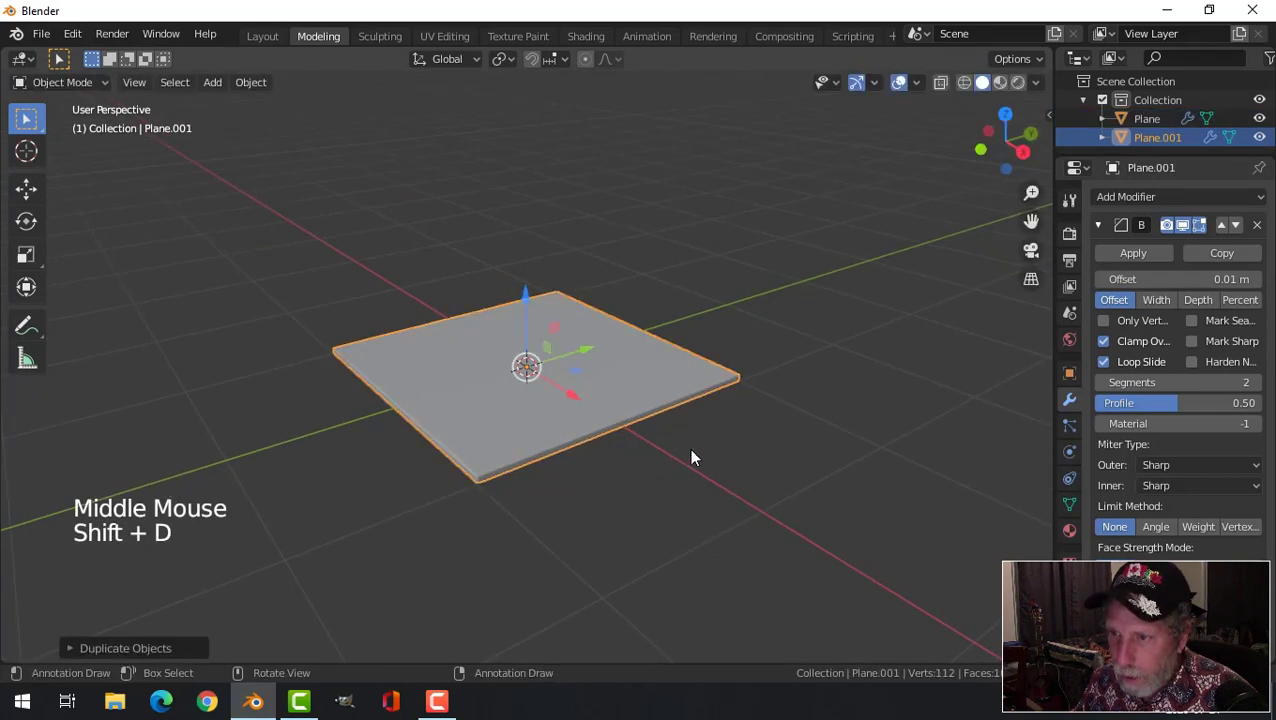
pyautogui.moveTo(689, 448); pyautogui.dragTo(621, 438, button='middle')
pyautogui.press('Tab')
pyautogui.press('a')
pyautogui.write('rx')
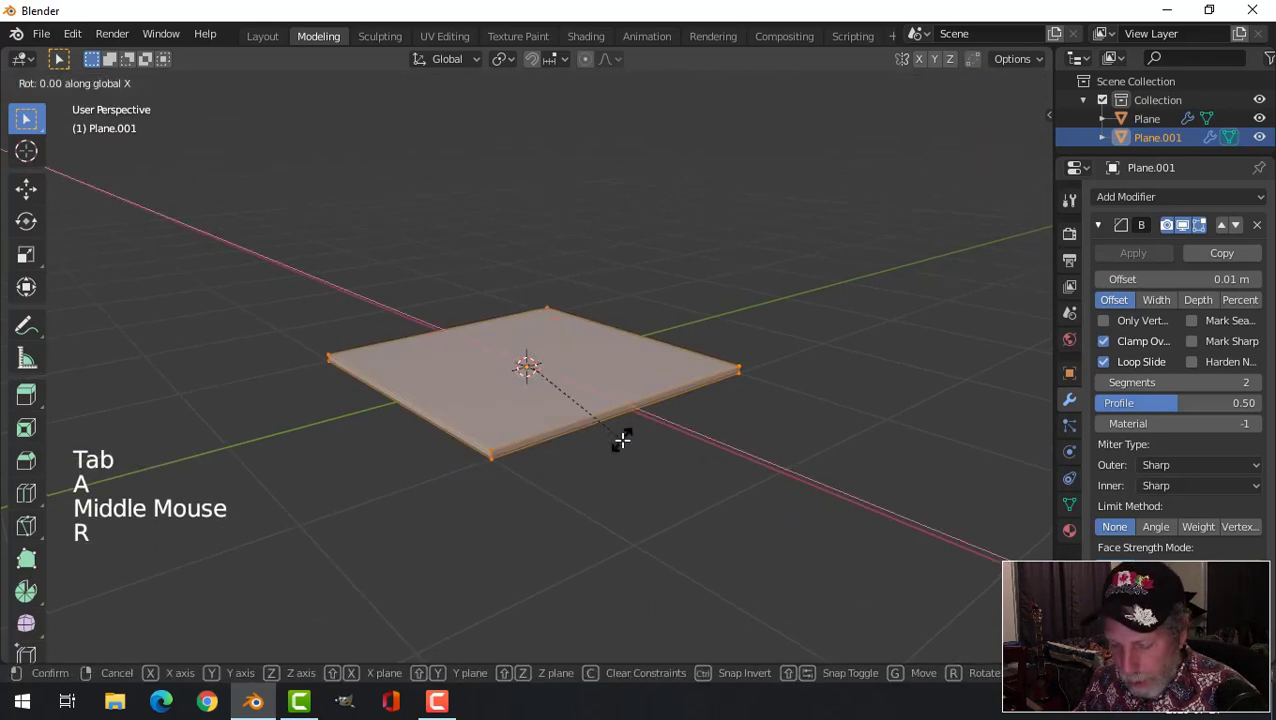
pyautogui.write('90')
pyautogui.press('Return')
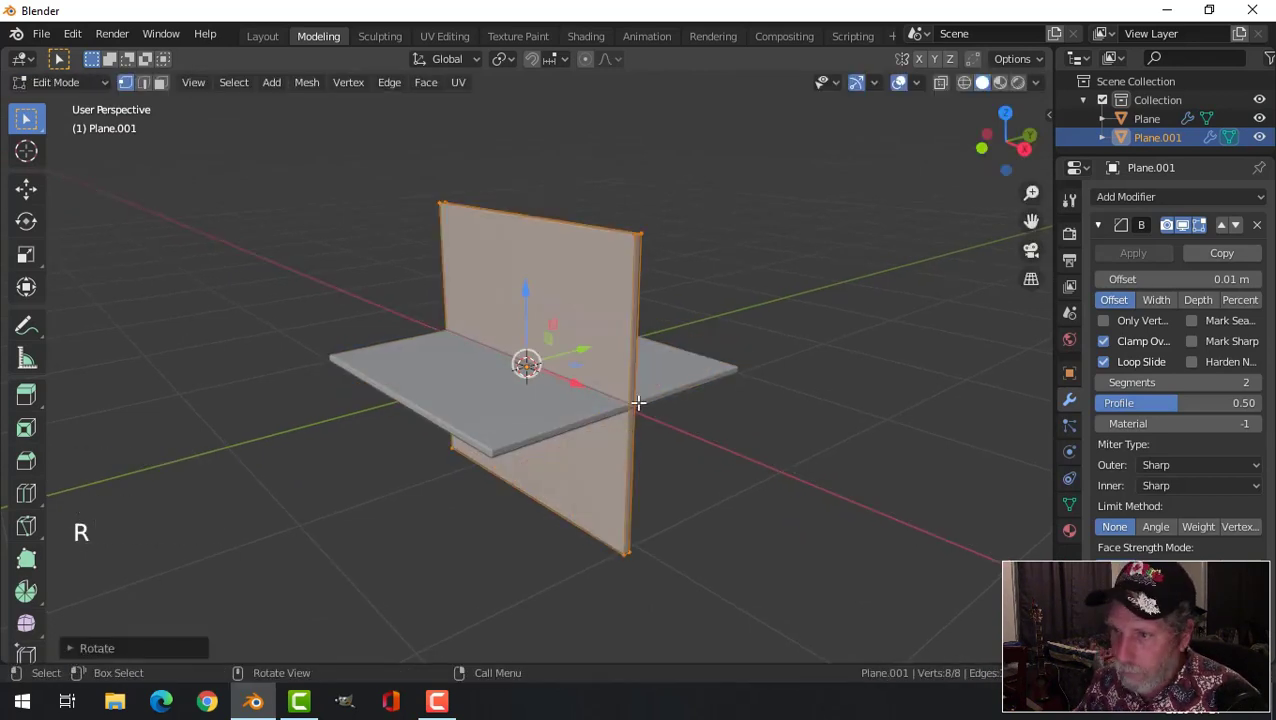
# - Move the upright panel along the Y axis to the front edge of the base slab
pyautogui.scroll(-1, 638, 402)
pyautogui.moveTo(638, 402); pyautogui.dragTo(587, 403, button='middle')
pyautogui.moveTo(597, 361); pyautogui.dragTo(487, 372)
pyautogui.moveTo(518, 450); pyautogui.dragTo(649, 419, button='middle')
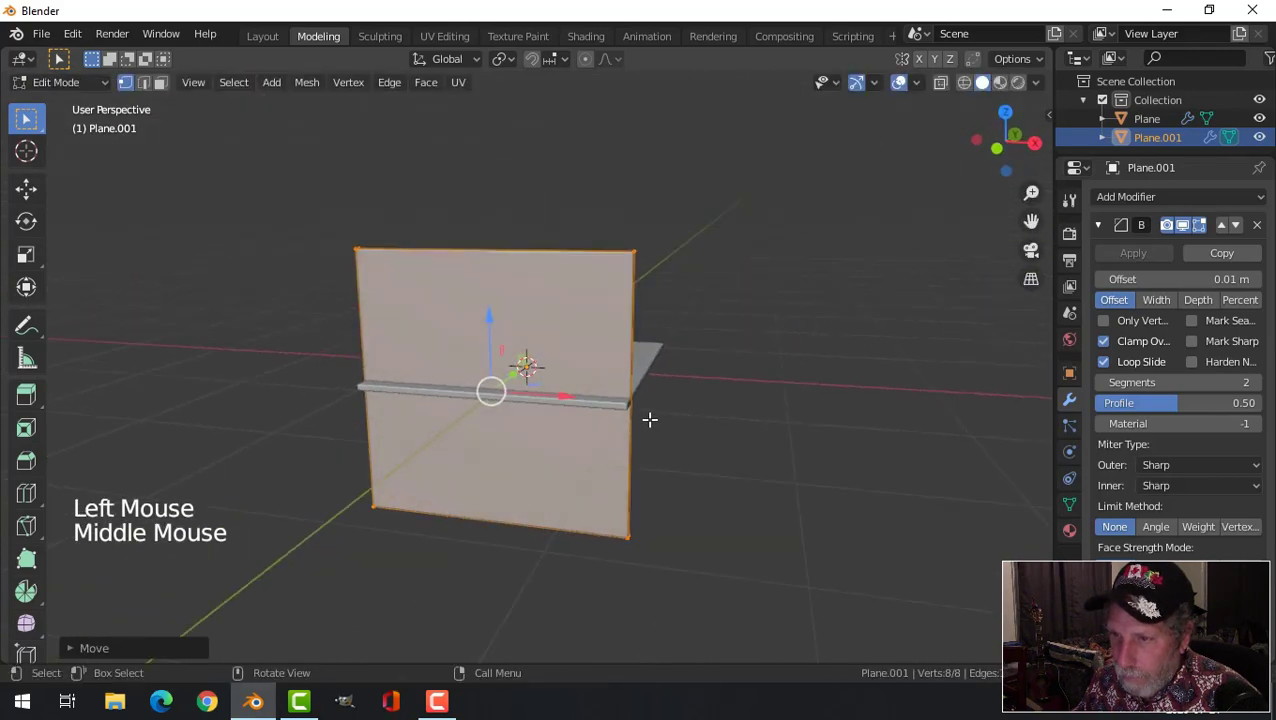
# - Scale the upright panel along X to about 0.95 and deselect its geometry
pyautogui.press('s')
pyautogui.press('x')
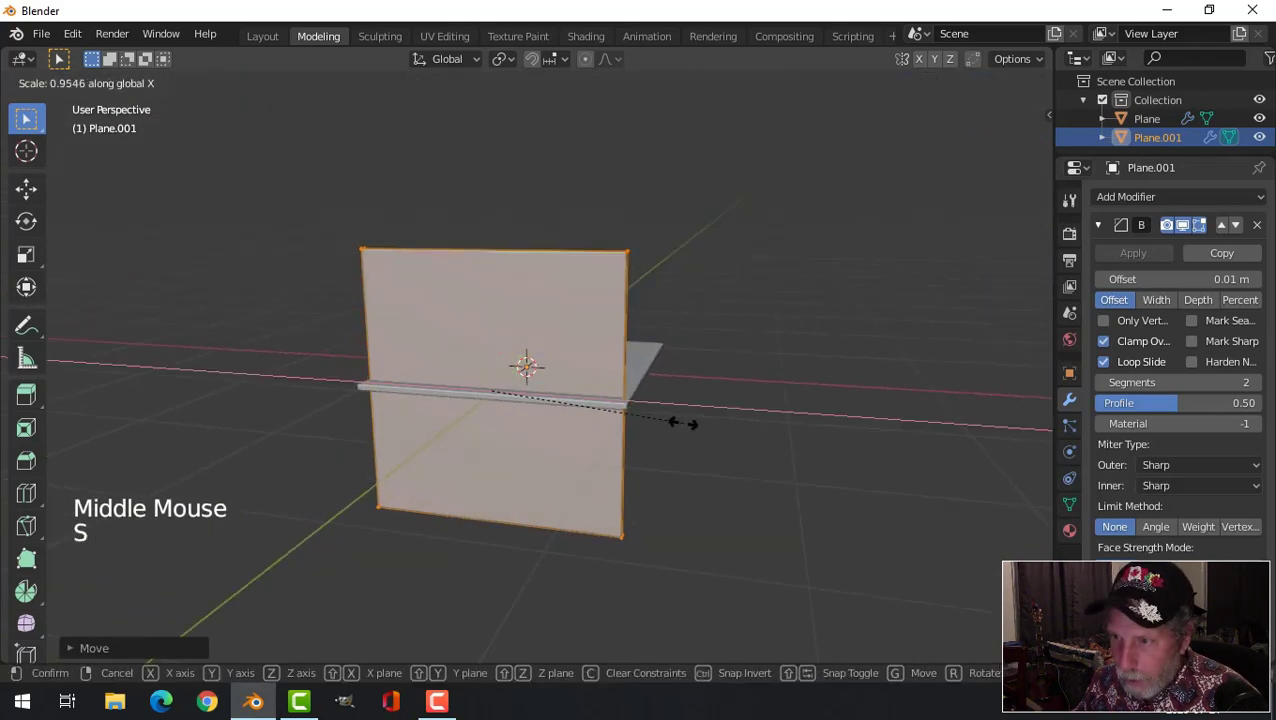
pyautogui.click(680, 423)
pyautogui.hotkey('alt', 'a')
# - Raise the bottom face of the upright panel along Z so the wall rests on the base slab
pyautogui.moveTo(621, 469); pyautogui.dragTo(664, 498, button='middle')
pyautogui.press('3')
pyautogui.click(572, 347)
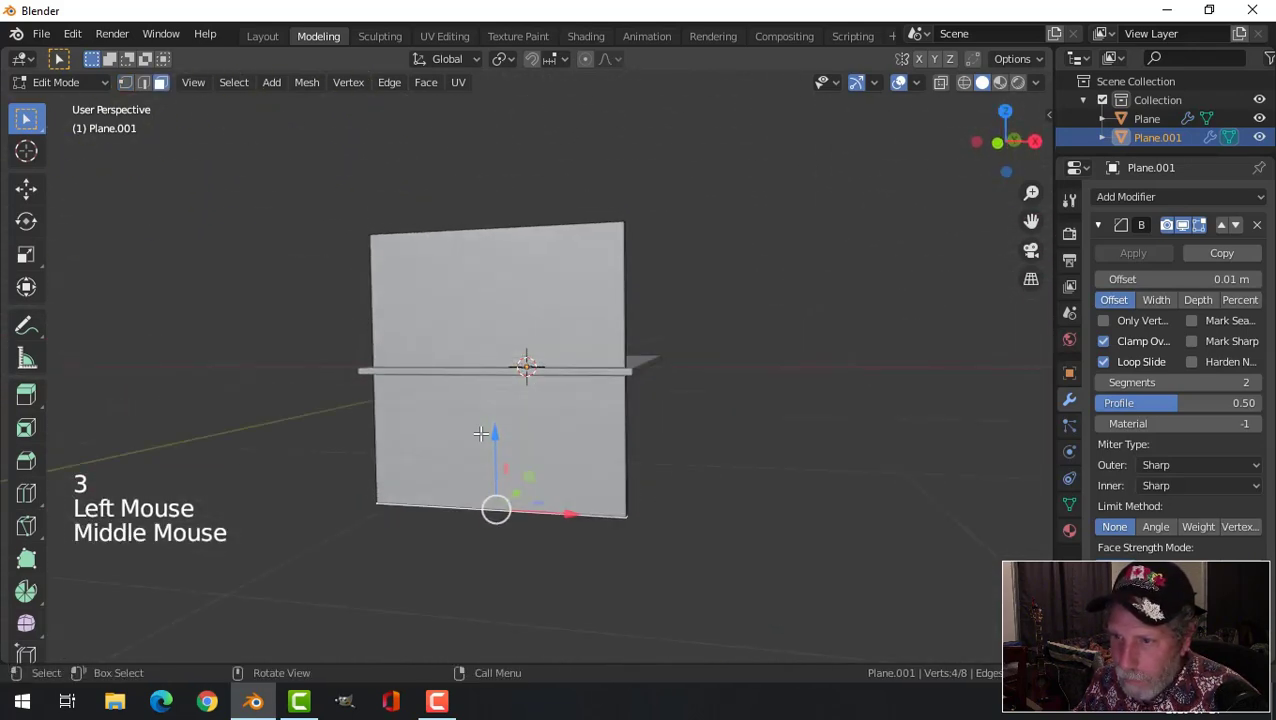
pyautogui.moveTo(487, 428); pyautogui.dragTo(500, 281)
pyautogui.moveTo(500, 281); pyautogui.dragTo(570, 329, button='middle')
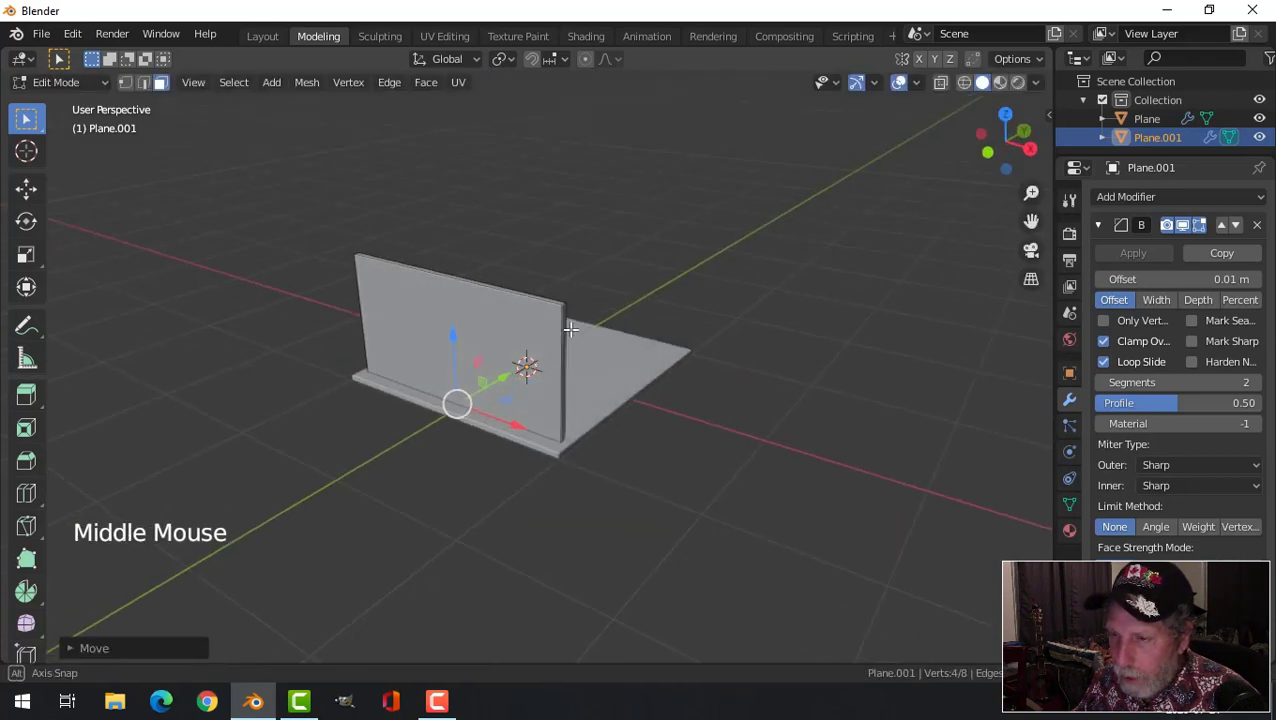
# - Raise the wall's top face slightly along Z to make it taller, then deselect and return to Object Mode
pyautogui.click(517, 293)
pyautogui.moveTo(517, 293); pyautogui.dragTo(592, 299, button='middle')
pyautogui.scroll(-1, 530, 241)
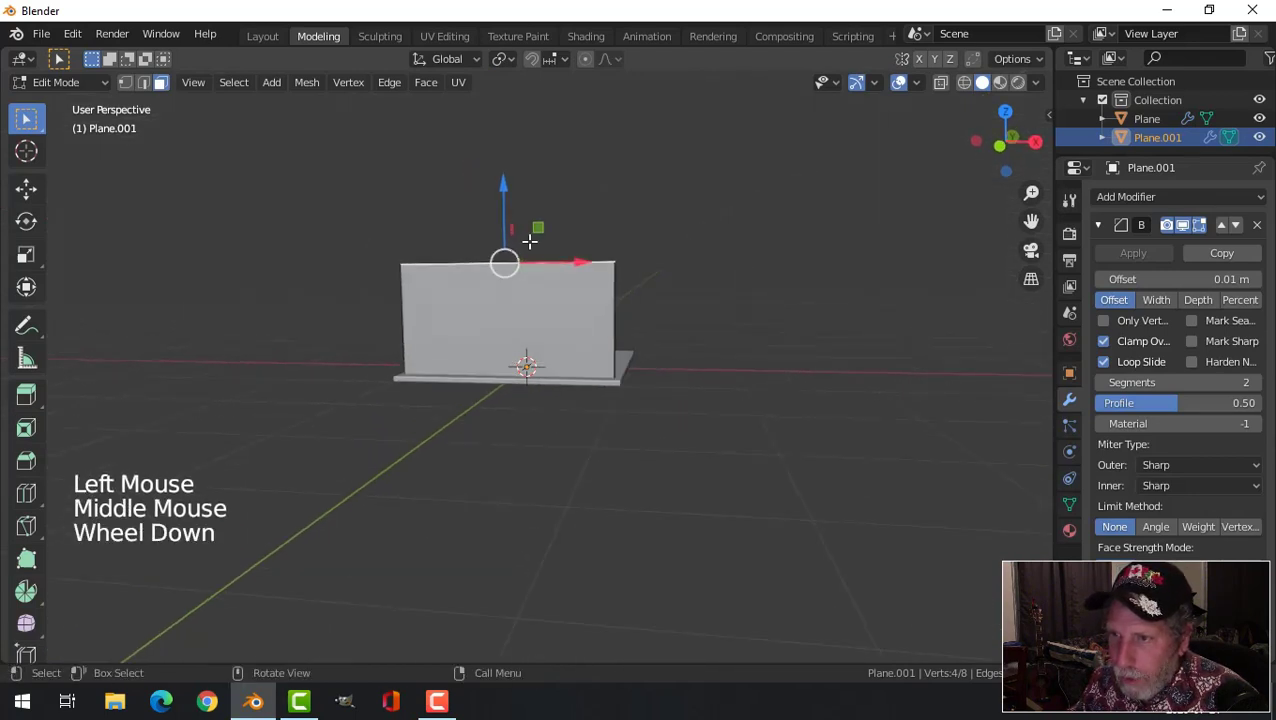
pyautogui.moveTo(510, 188); pyautogui.dragTo(513, 161)
pyautogui.moveTo(513, 161); pyautogui.dragTo(540, 310, button='middle')
pyautogui.hotkey('alt', 'a')
pyautogui.moveTo(540, 310)
pyautogui.mouseDown(button='middle')
pyautogui.moveTo(498, 336)
pyautogui.moveTo(598, 313)
pyautogui.moveTo(504, 328)
pyautogui.moveTo(520, 320)
pyautogui.mouseUp(button='middle')
pyautogui.press('Tab')
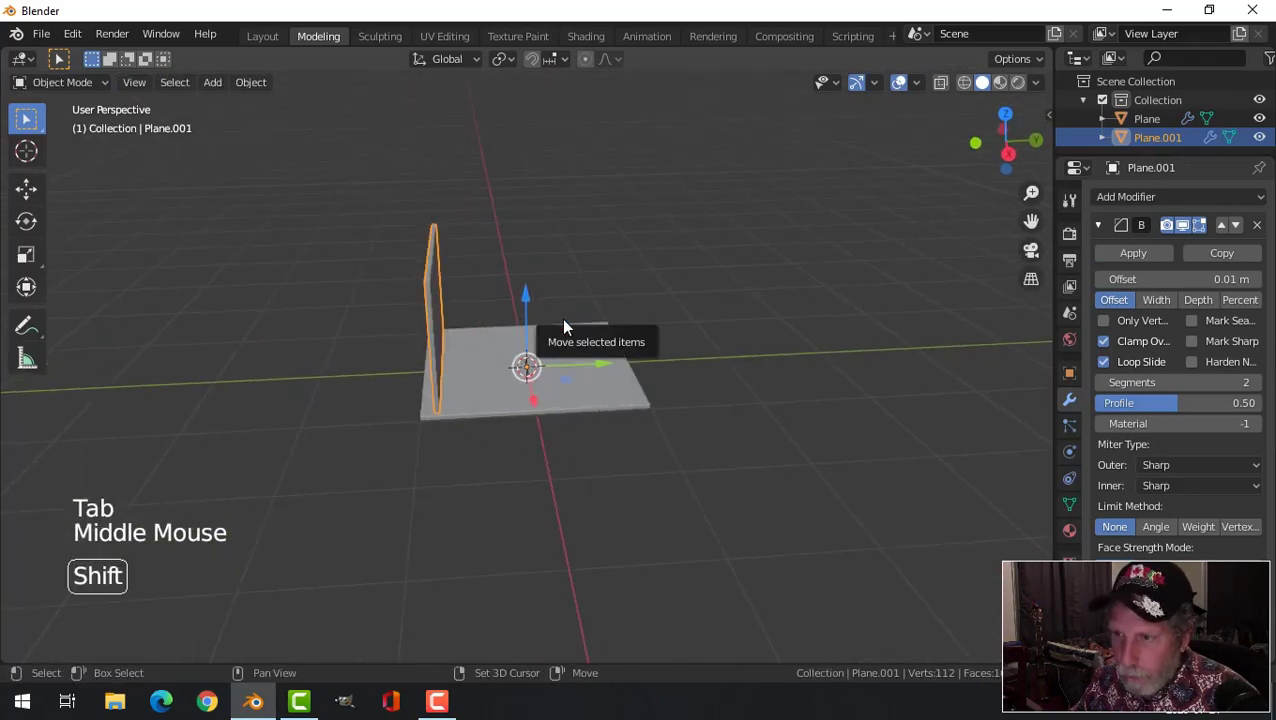
# - Duplicate the wall and move the copy along Y to the opposite edge of the base slab
pyautogui.hotkey('shift', 'd')
pyautogui.moveTo(618, 361); pyautogui.dragTo(736, 352)
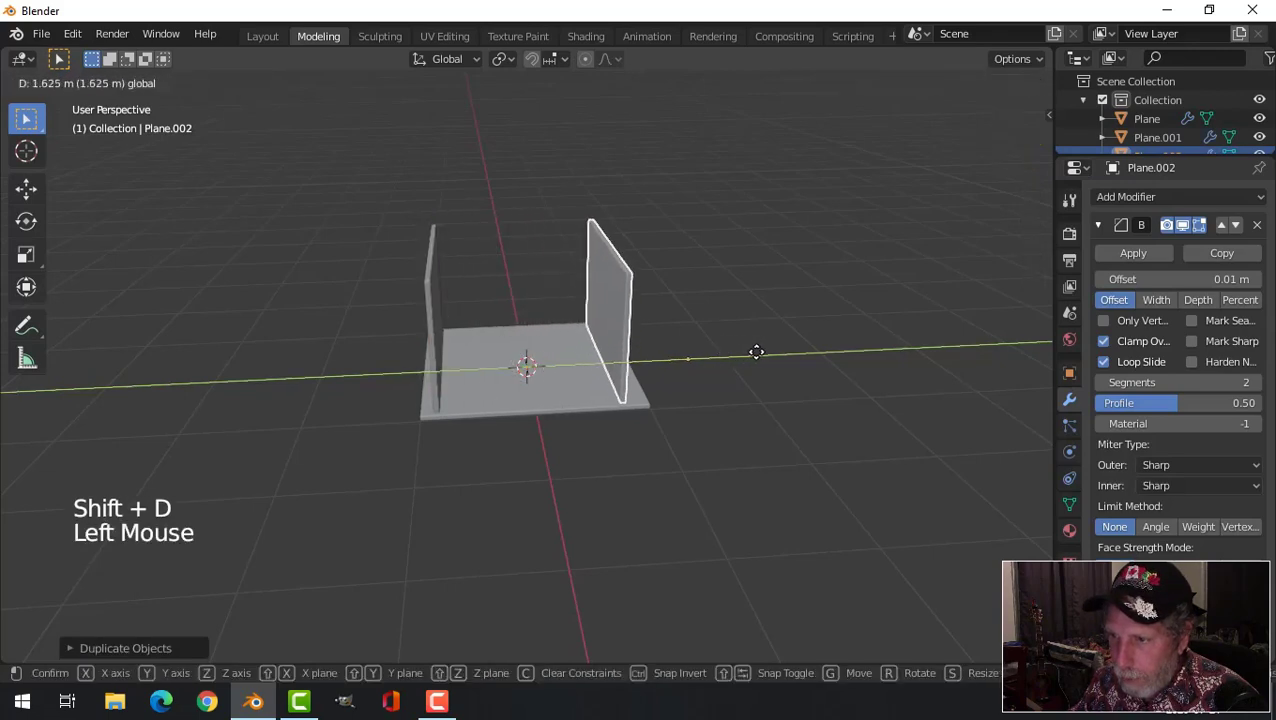
pyautogui.click(771, 346)
pyautogui.moveTo(588, 398); pyautogui.dragTo(643, 395, button='middle')
pyautogui.hotkey('alt', 'a')
pyautogui.click(436, 322)
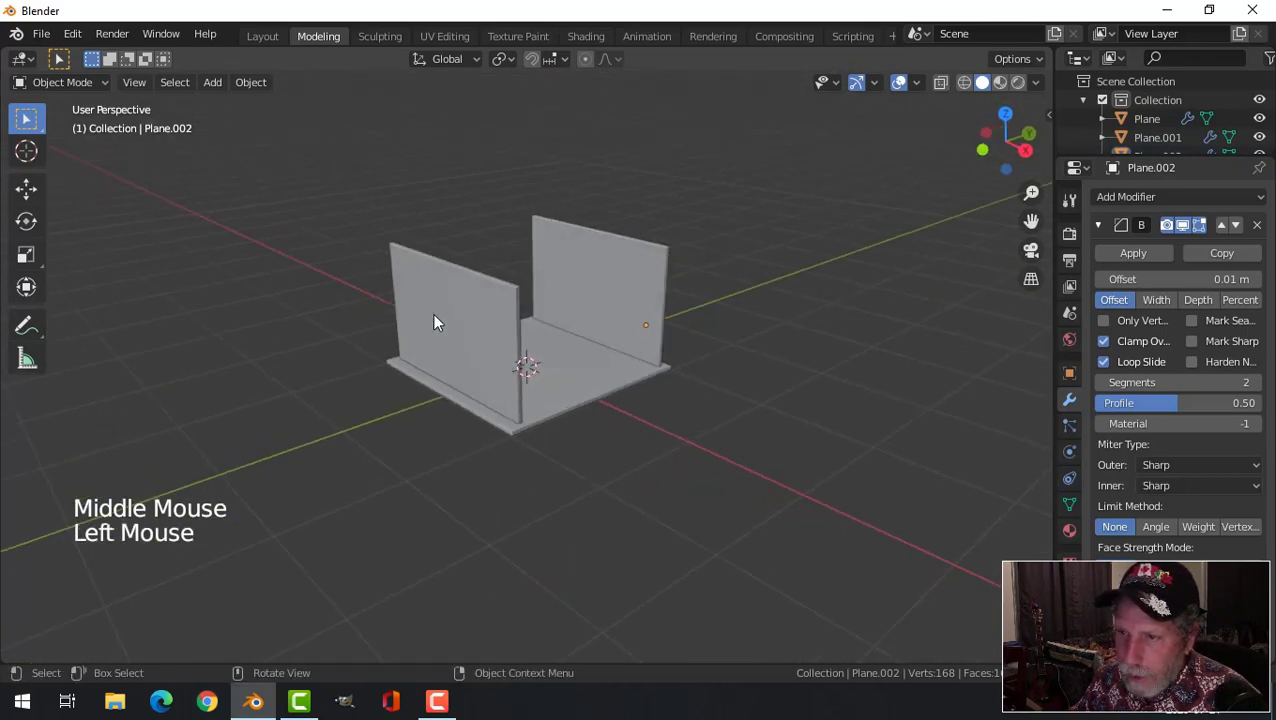
pyautogui.moveTo(436, 322); pyautogui.dragTo(646, 380, button='middle')
pyautogui.scroll(1, 640, 375)
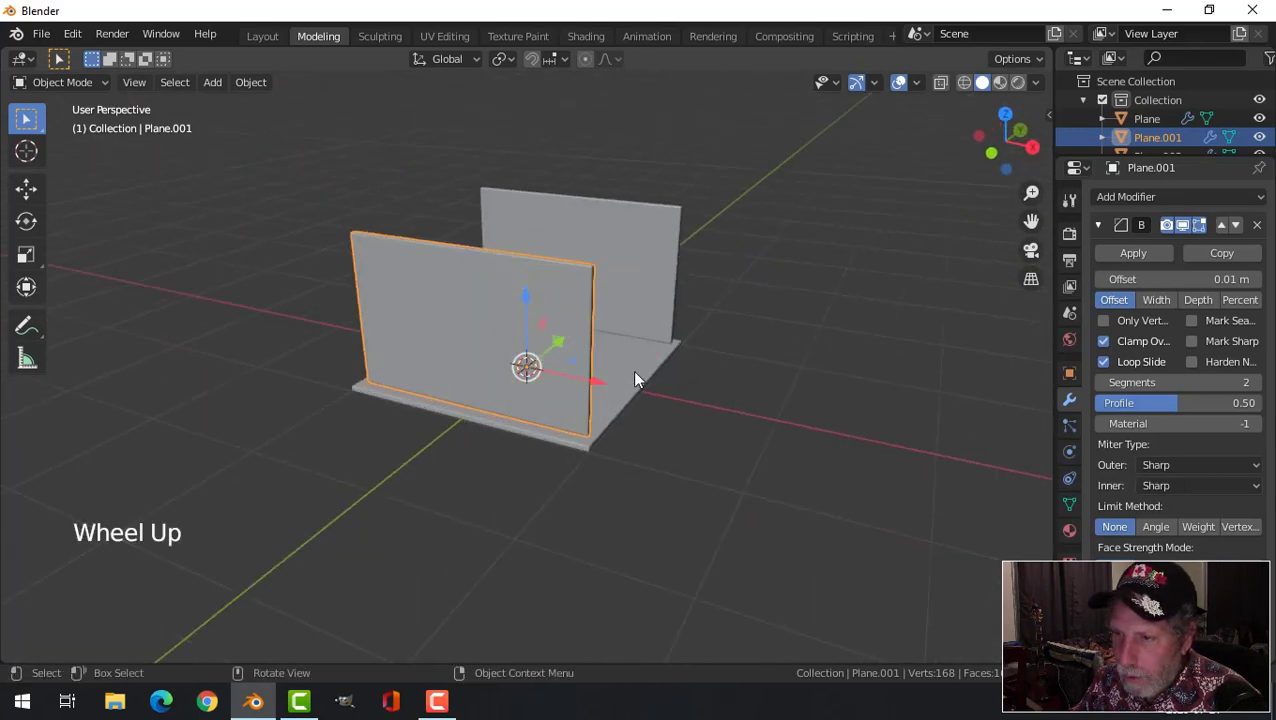
# - Narrow the base slab along X by scaling its whole mesh in Edit Mode, then return to Object Mode
pyautogui.click(691, 378)
pyautogui.press('Tab')
pyautogui.press('a')
pyautogui.moveTo(677, 394); pyautogui.dragTo(712, 382, button='middle')
pyautogui.press('s')
pyautogui.press('x')
pyautogui.click(683, 383)
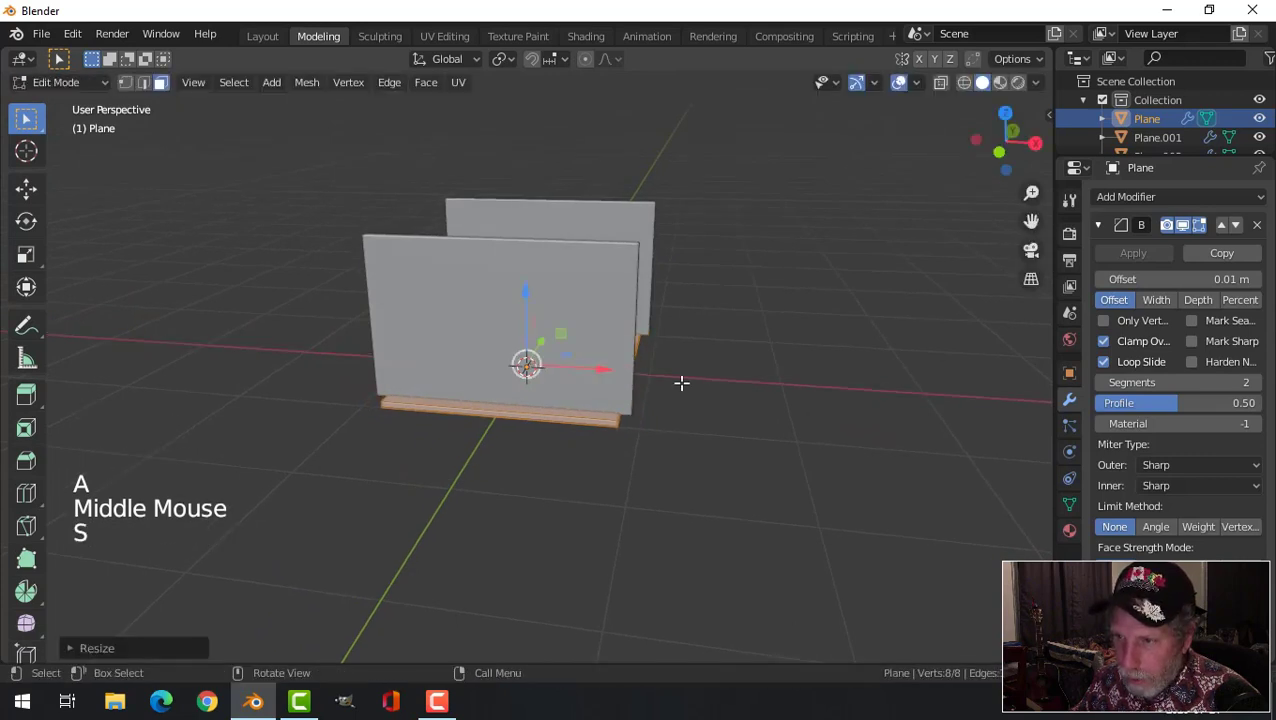
pyautogui.hotkey('alt', 'a')
pyautogui.press('Tab')
# - Edit both walls together and scale their meshes along X to about 0.83 so they fit within the base's width
pyautogui.click(584, 302)
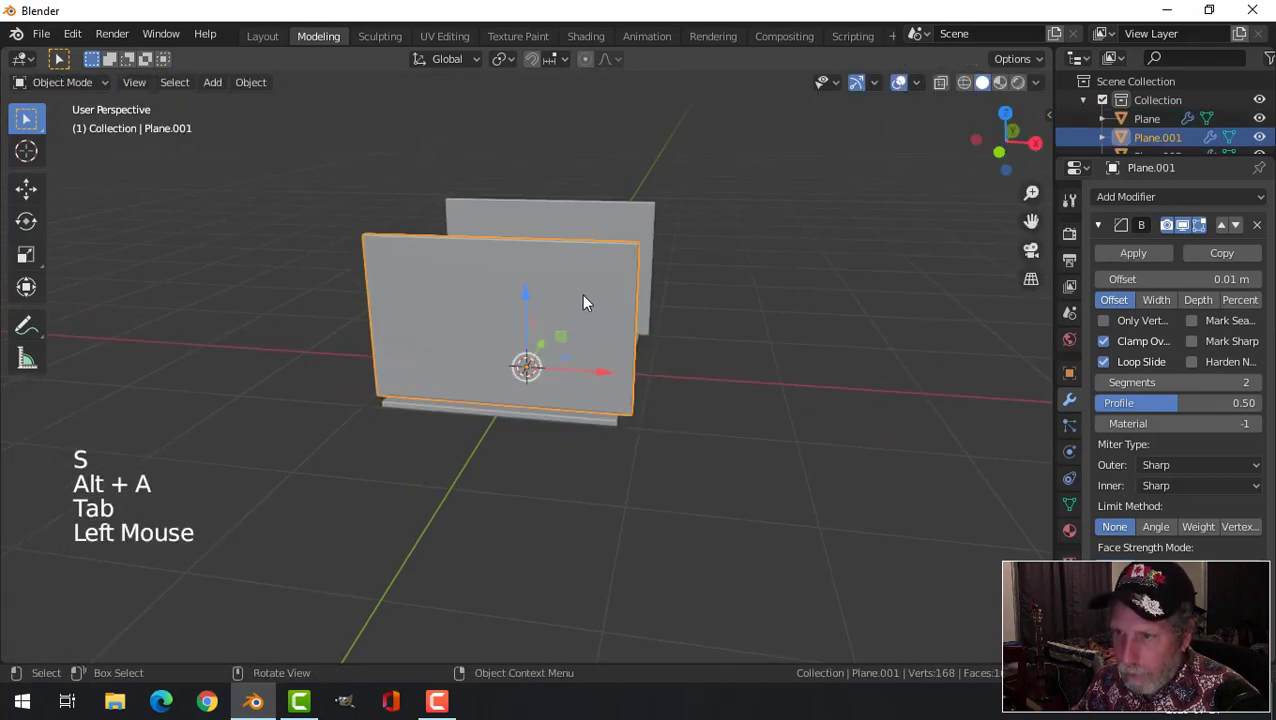
pyautogui.keyDown('shift'); pyautogui.click(607, 229); pyautogui.keyUp('shift')
pyautogui.press('Tab')
pyautogui.press('a')
pyautogui.moveTo(666, 245); pyautogui.dragTo(689, 285, button='middle')
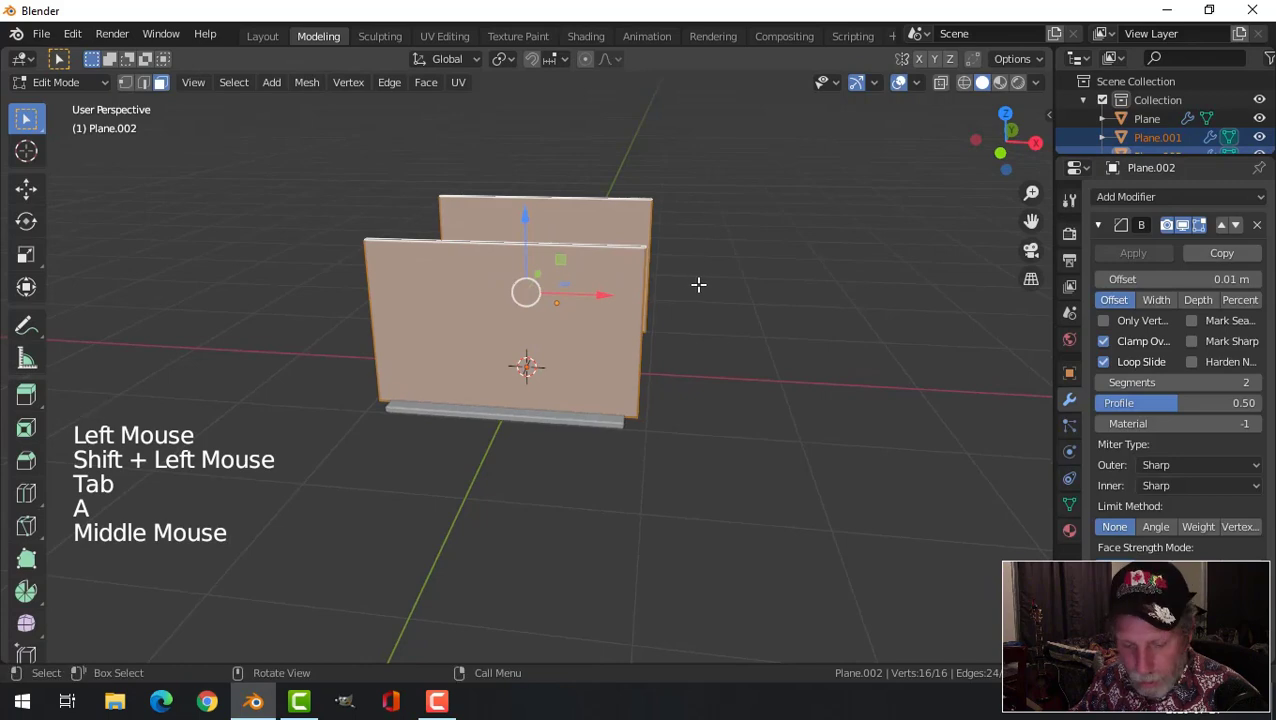
pyautogui.press('s')
pyautogui.press('x')
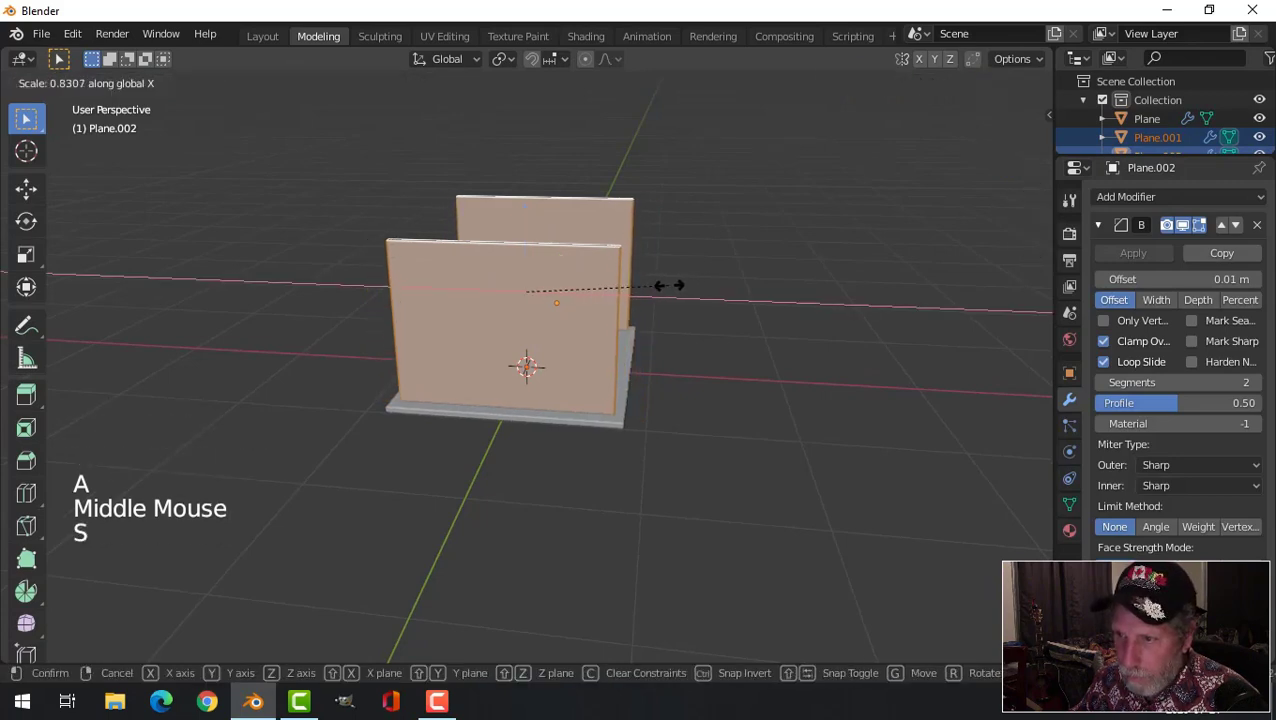
pyautogui.click(680, 288)
pyautogui.hotkey('alt', 'a')
pyautogui.moveTo(715, 296); pyautogui.dragTo(590, 368, button='middle')
pyautogui.press('Tab')
pyautogui.hotkey('alt', 'a')
# - Duplicate the base slab and raise the copy along Z onto the tops of the walls
pyautogui.click(571, 371)
pyautogui.hotkey('shift', 'd')
pyautogui.moveTo(523, 298); pyautogui.dragTo(552, 141)
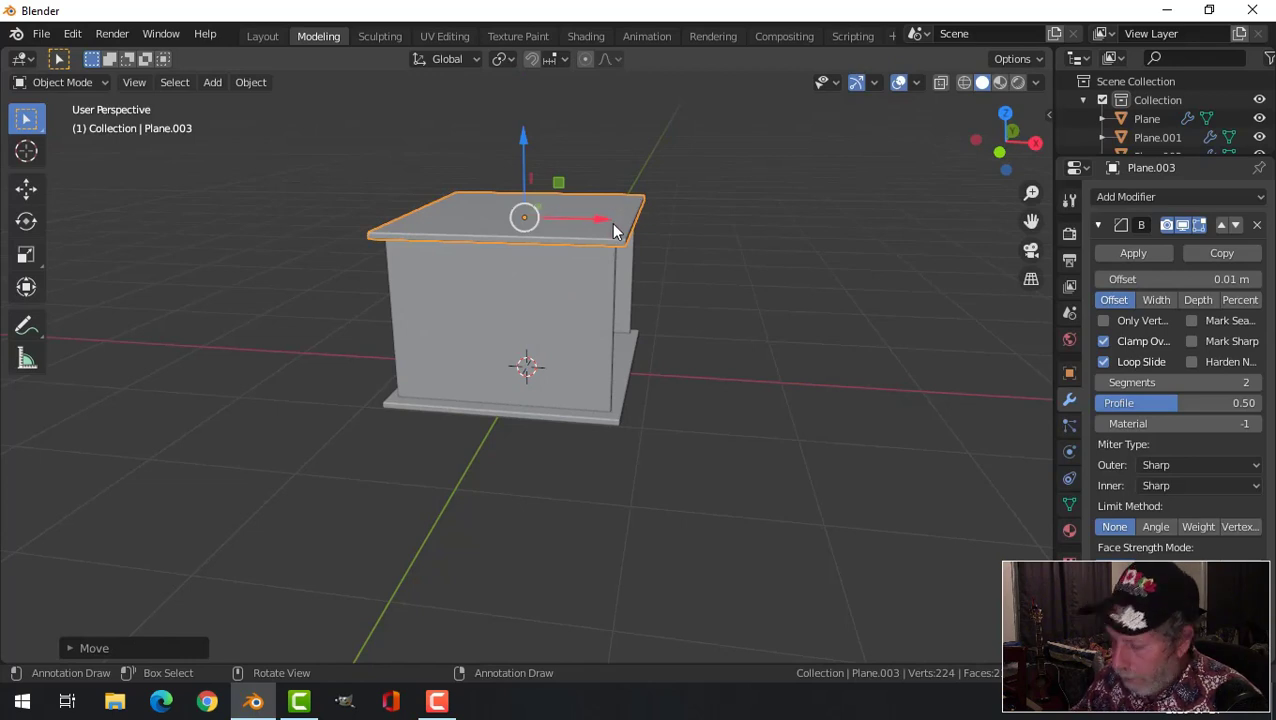
# - In front view, move the roof slab along X until its inner end lines up with the centre of the walls
pyautogui.press('KP_1')
pyautogui.keyDown('shift'); pyautogui.moveTo(612, 250); pyautogui.dragTo(577, 245, button='middle'); pyautogui.keyUp('shift')
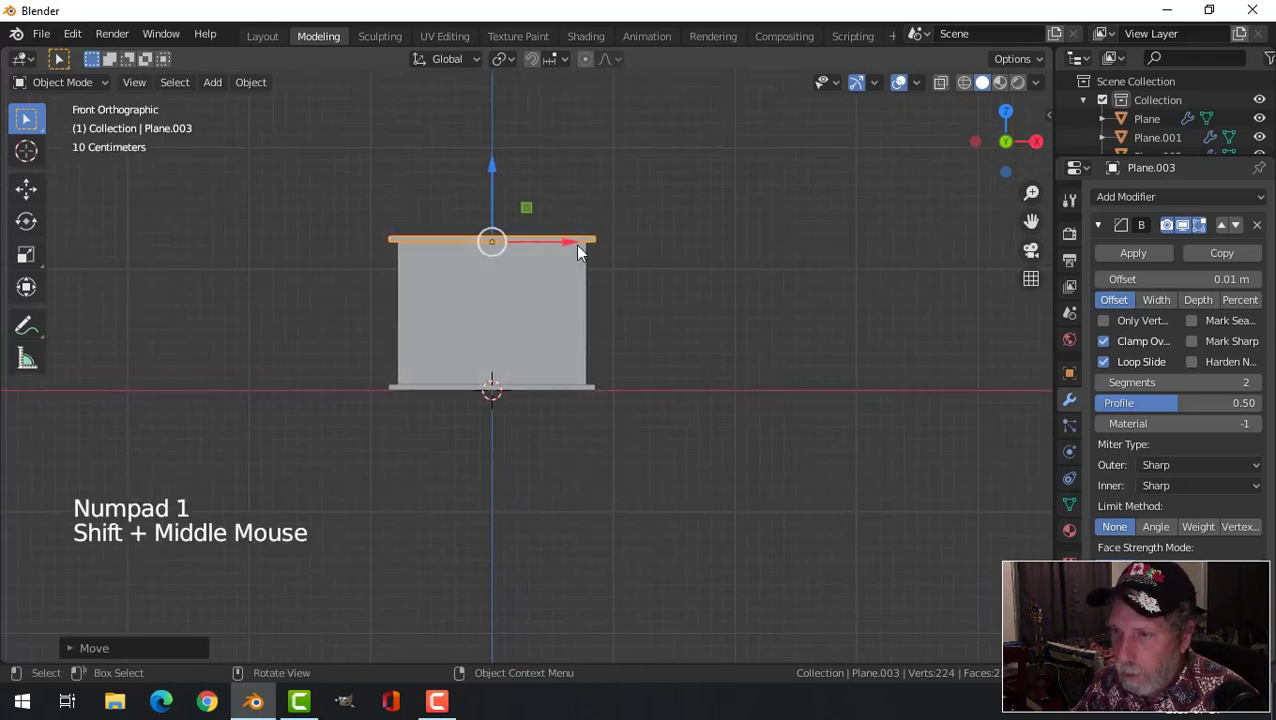
pyautogui.moveTo(561, 241); pyautogui.dragTo(670, 227)
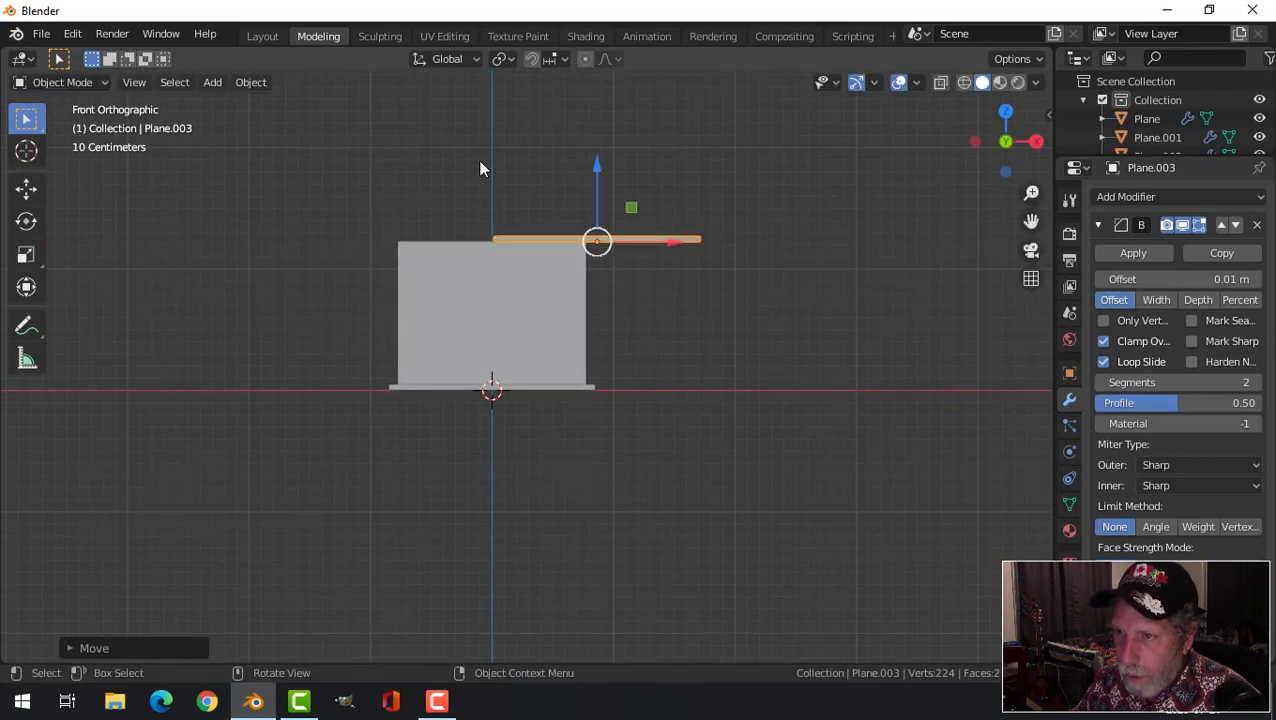
pyautogui.moveTo(736, 297); pyautogui.dragTo(675, 296, button='middle')
pyautogui.hotkey('alt', 'a')
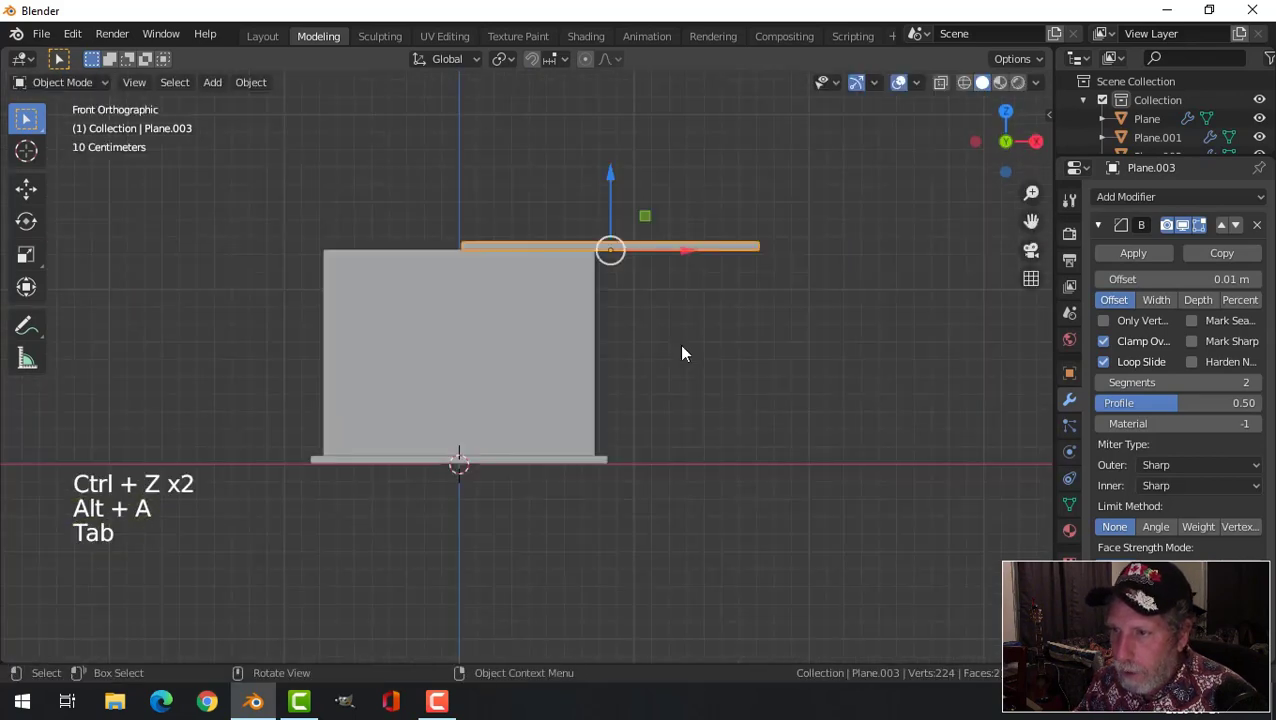
# - Rotate the roof slab 50° about the Y axis
pyautogui.press('r')
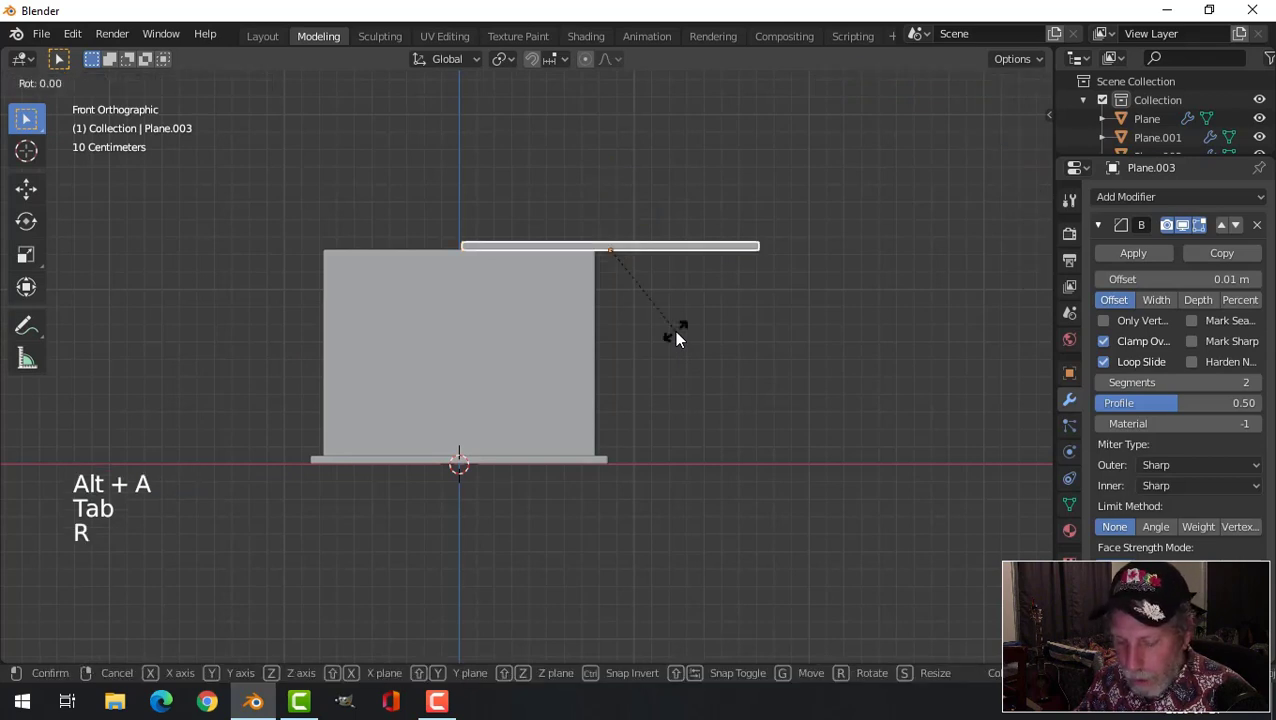
pyautogui.press('y')
pyautogui.press('5')
pyautogui.press('0')
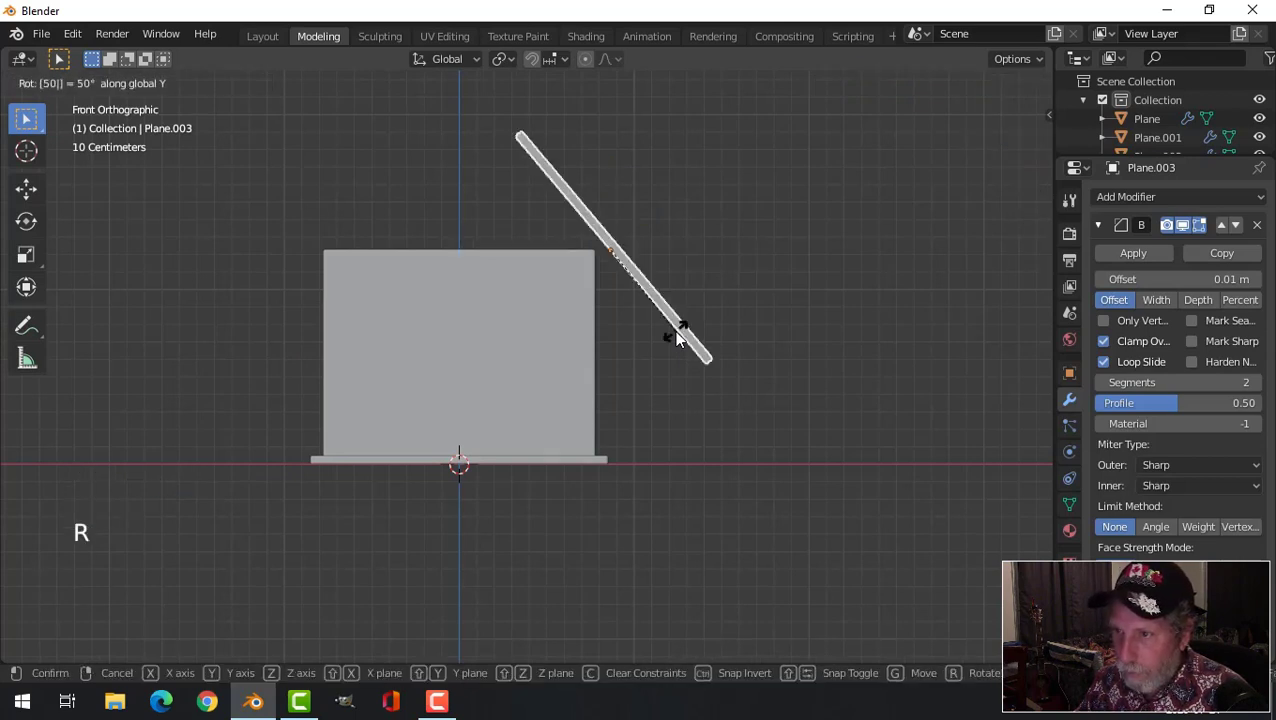
pyautogui.press('Return')
# - Move the tilted roof slab back along X so its upper end sits over the centre of the walls
pyautogui.moveTo(693, 256); pyautogui.dragTo(627, 248)
pyautogui.moveTo(689, 253); pyautogui.dragTo(629, 257, button='middle')
pyautogui.scroll(-1, 655, 297)
# - Set the transform orientation to Normal and pull the roof slab's lower end face inward along its slope toward the wall's side edge
pyautogui.press('Tab')
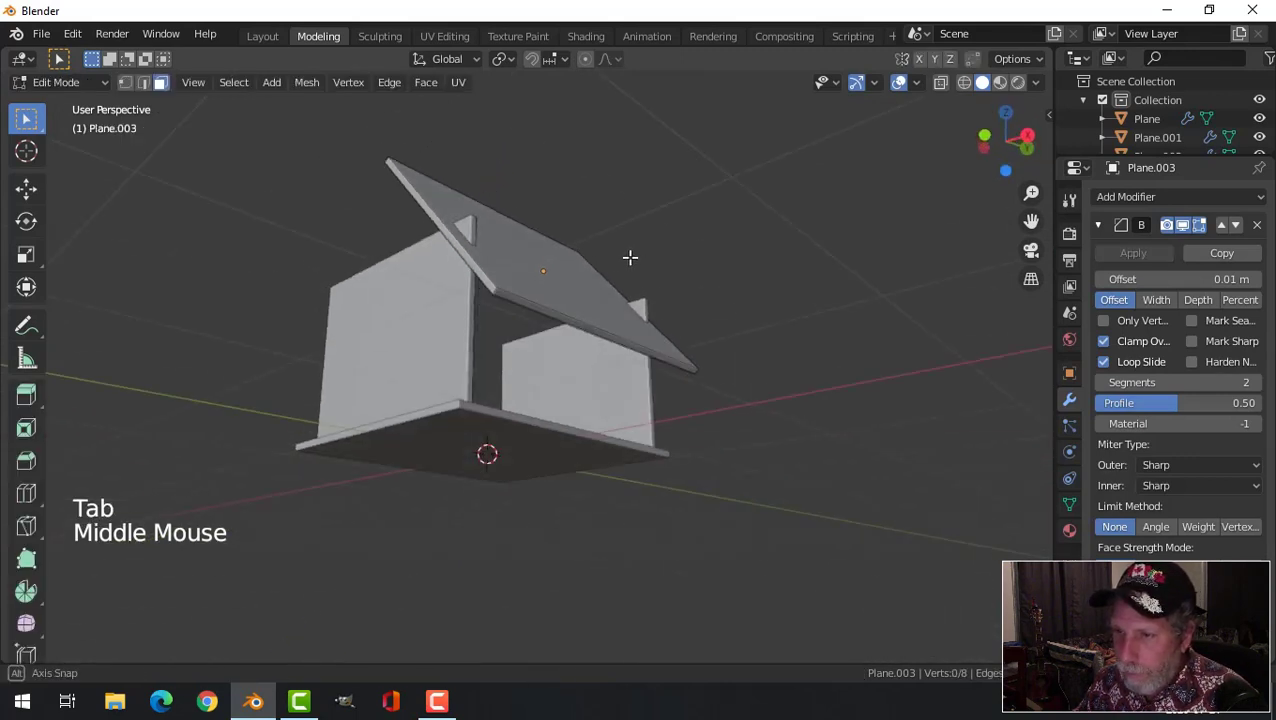
pyautogui.click(545, 307)
pyautogui.moveTo(545, 307); pyautogui.dragTo(331, 580, button='middle')
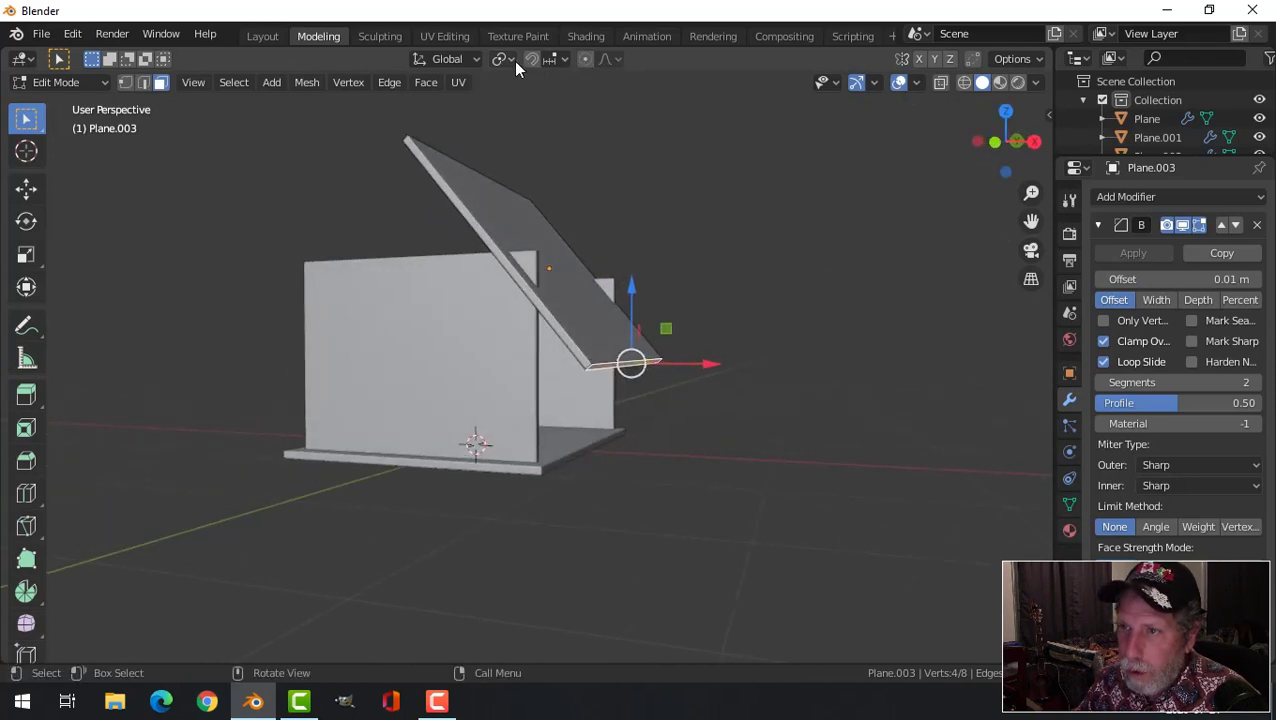
pyautogui.click(464, 61)
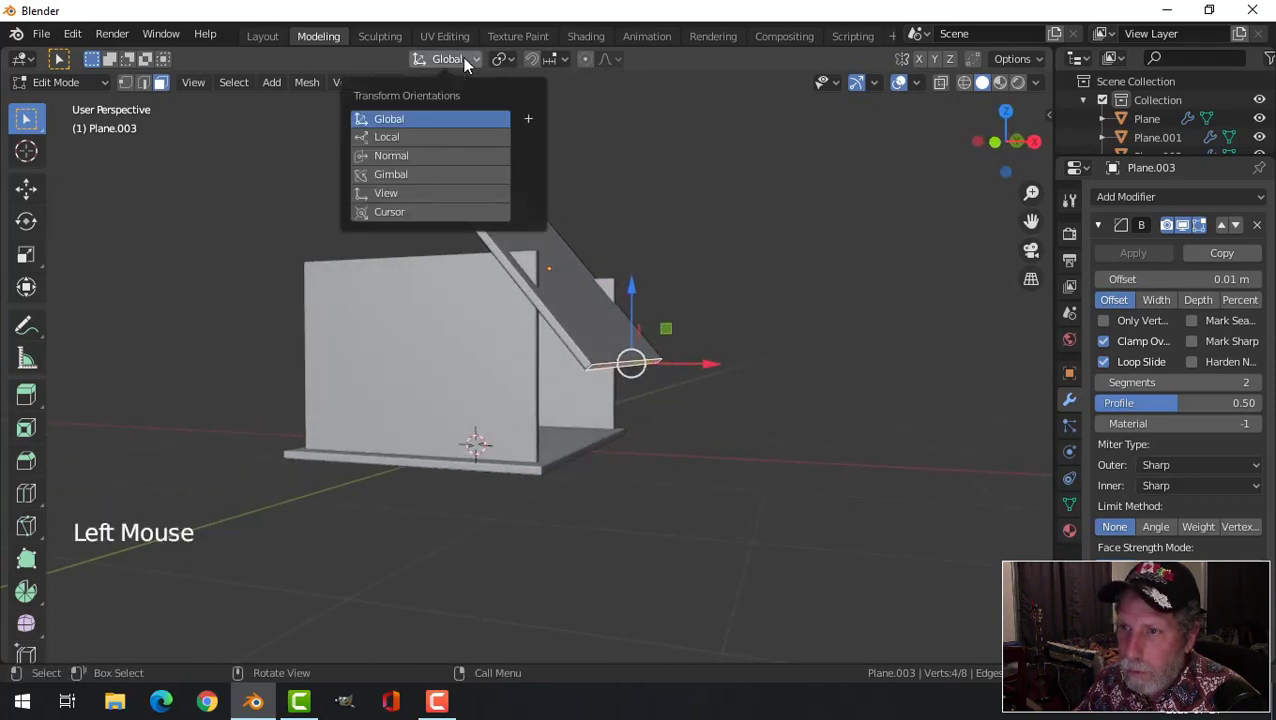
pyautogui.click(401, 156)
pyautogui.moveTo(681, 427); pyautogui.dragTo(636, 362)
pyautogui.moveTo(636, 362)
pyautogui.mouseDown(button='middle')
pyautogui.moveTo(641, 390)
pyautogui.moveTo(632, 367)
pyautogui.mouseUp(button='middle')
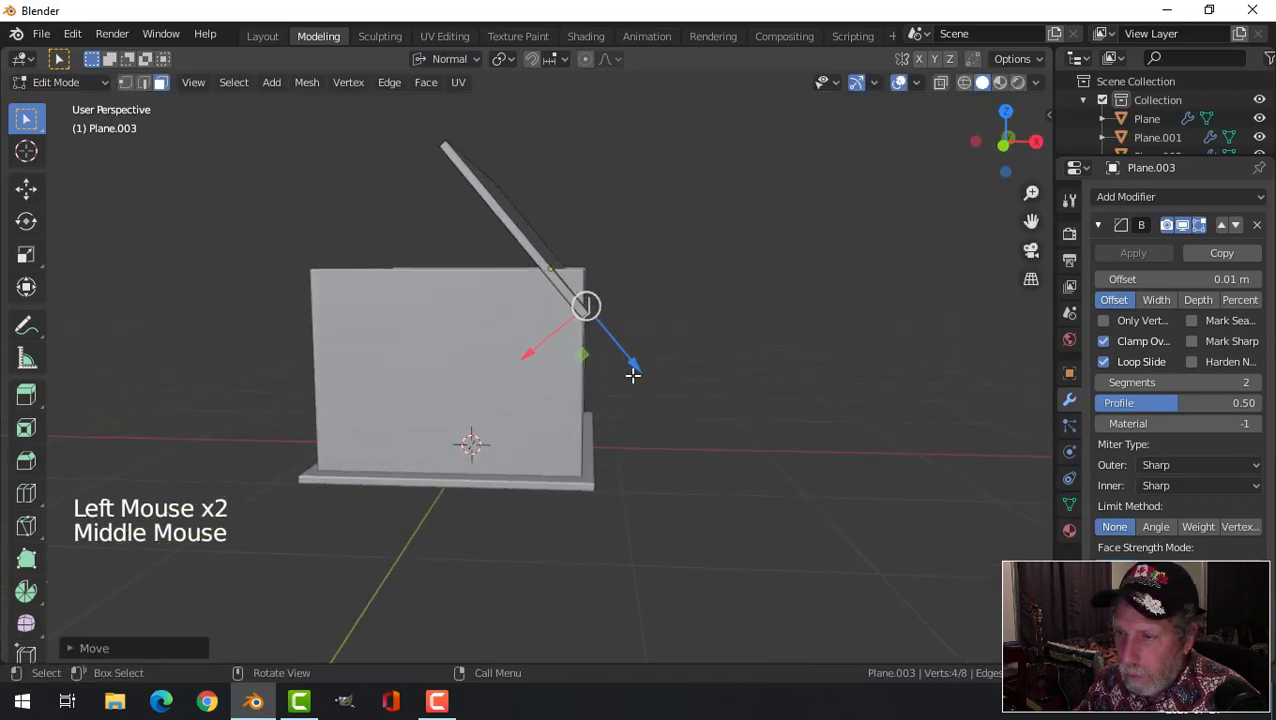
pyautogui.moveTo(632, 367); pyautogui.dragTo(636, 371)
pyautogui.moveTo(550, 338); pyautogui.dragTo(570, 356, button='middle')
# - Shorten the roof slab's upper end along its slope so it stops just short of the walls' centre line
pyautogui.click(468, 186)
pyautogui.moveTo(415, 109); pyautogui.dragTo(538, 154)
pyautogui.press('KP_1')
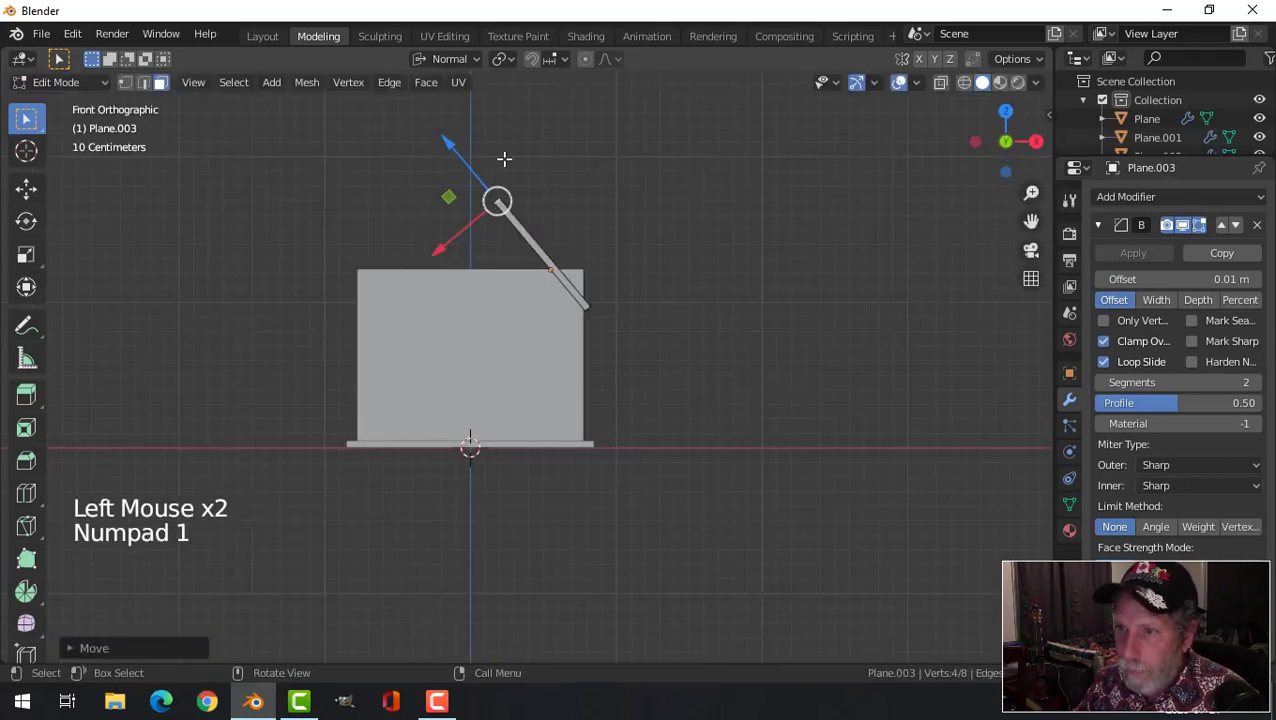
pyautogui.moveTo(443, 143); pyautogui.dragTo(436, 117)
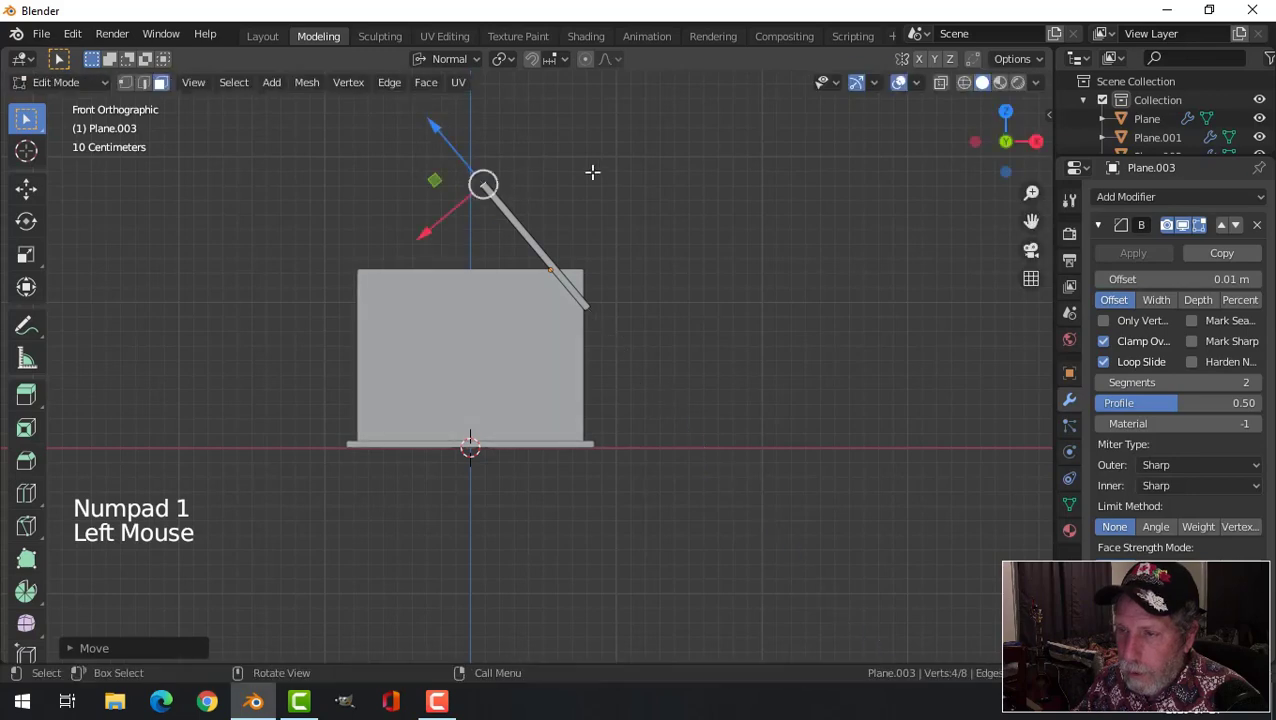
pyautogui.hotkey('alt', 'a')
pyautogui.press('Tab')
pyautogui.moveTo(609, 177); pyautogui.dragTo(566, 264, button='middle')
pyautogui.hotkey('alt', 'a')
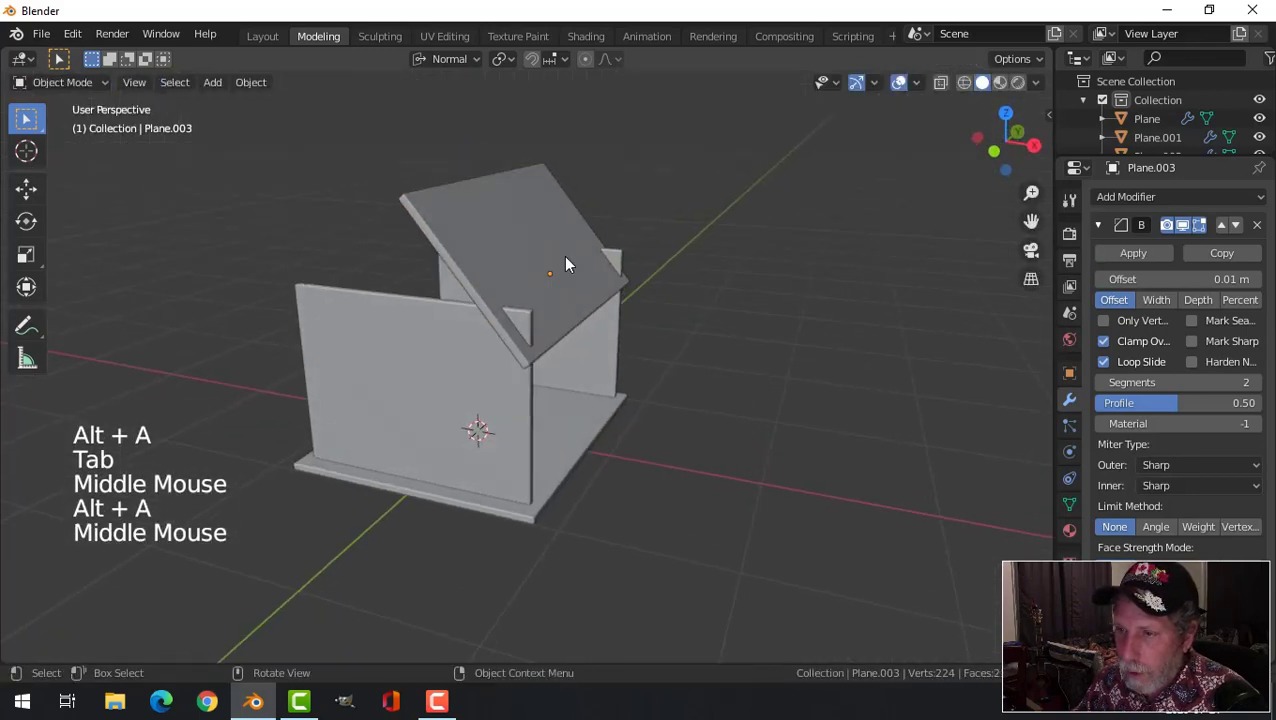
# - Return the transform orientation to Global and set the roof slab's origin to the 3D cursor
pyautogui.click(528, 258)
pyautogui.moveTo(669, 290); pyautogui.dragTo(726, 276, button='middle')
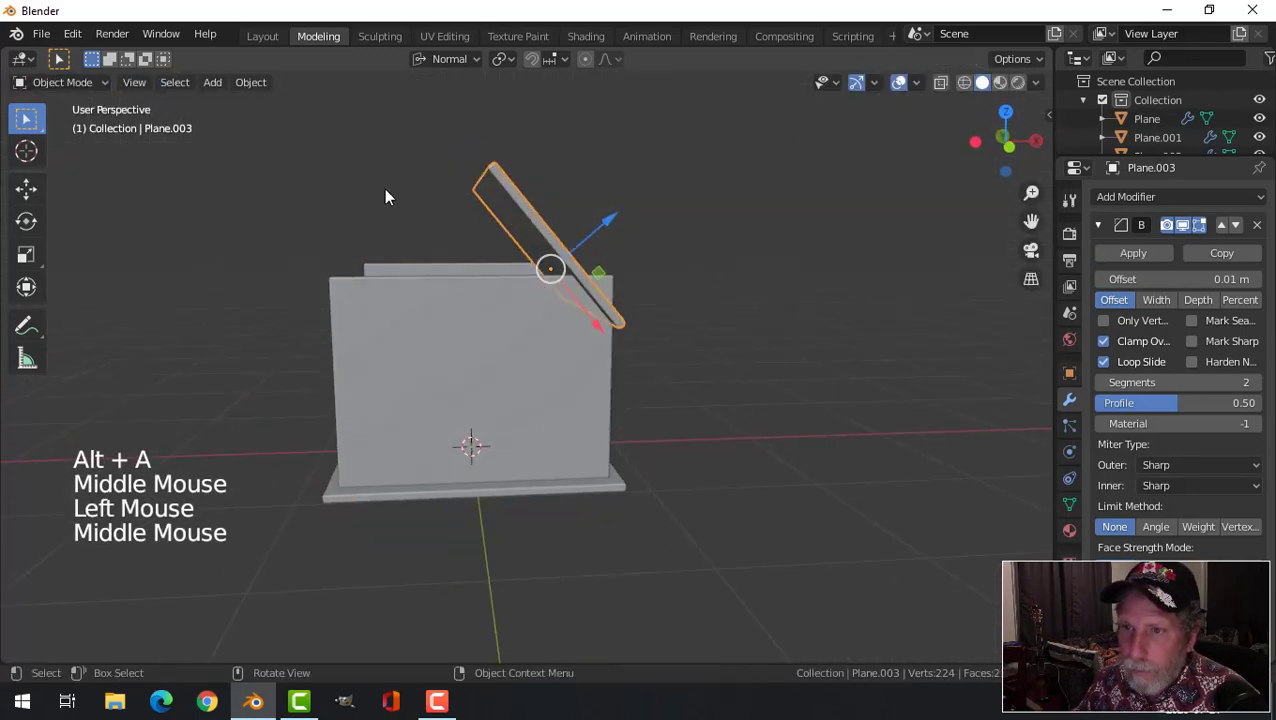
pyautogui.click(446, 59)
pyautogui.click(418, 119)
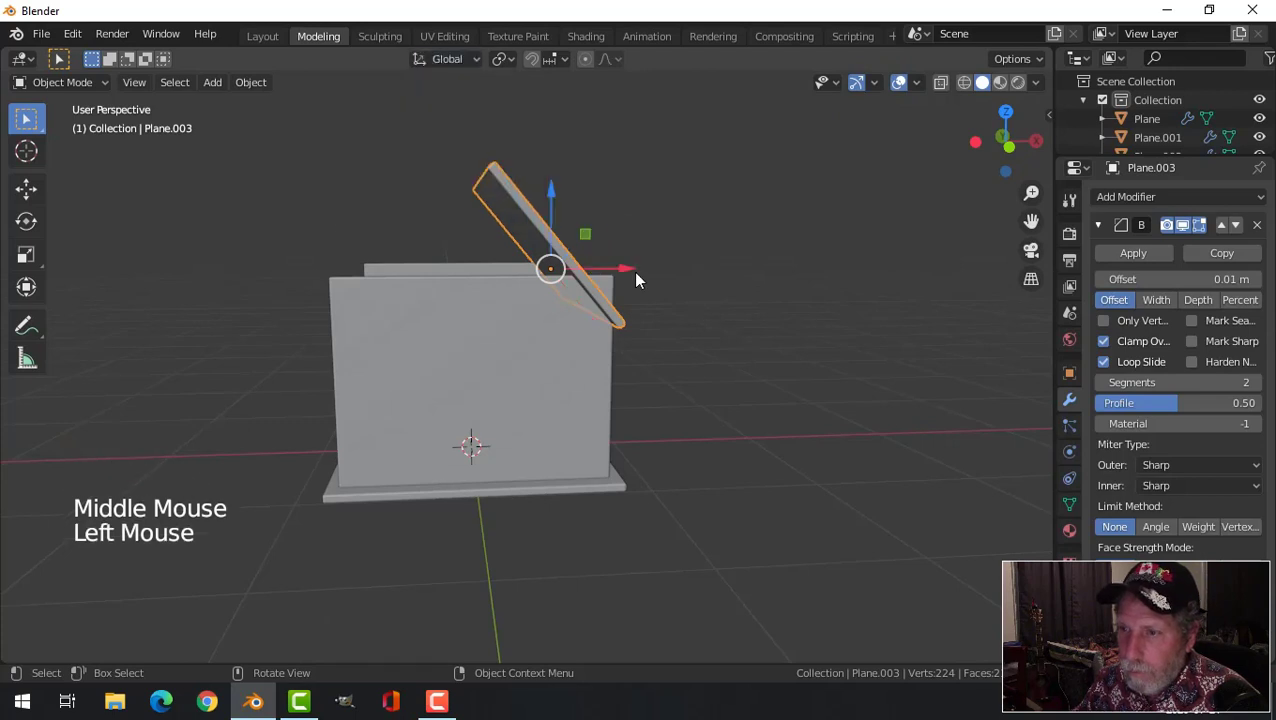
pyautogui.click(251, 82)
pyautogui.moveTo(286, 124)
pyautogui.click(495, 162)
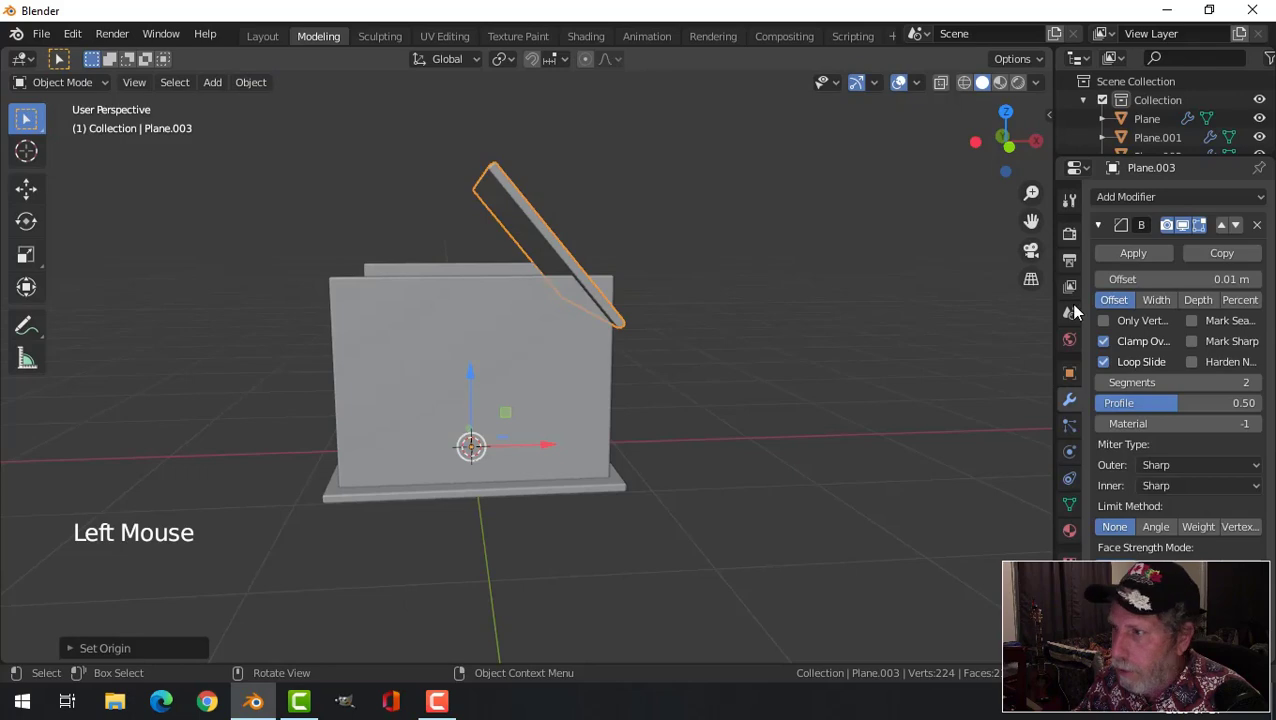
# - Add a Mirror modifier on the X axis to the roof slab, below its Bevel modifier
pyautogui.click(1097, 223)
pyautogui.click(1108, 196)
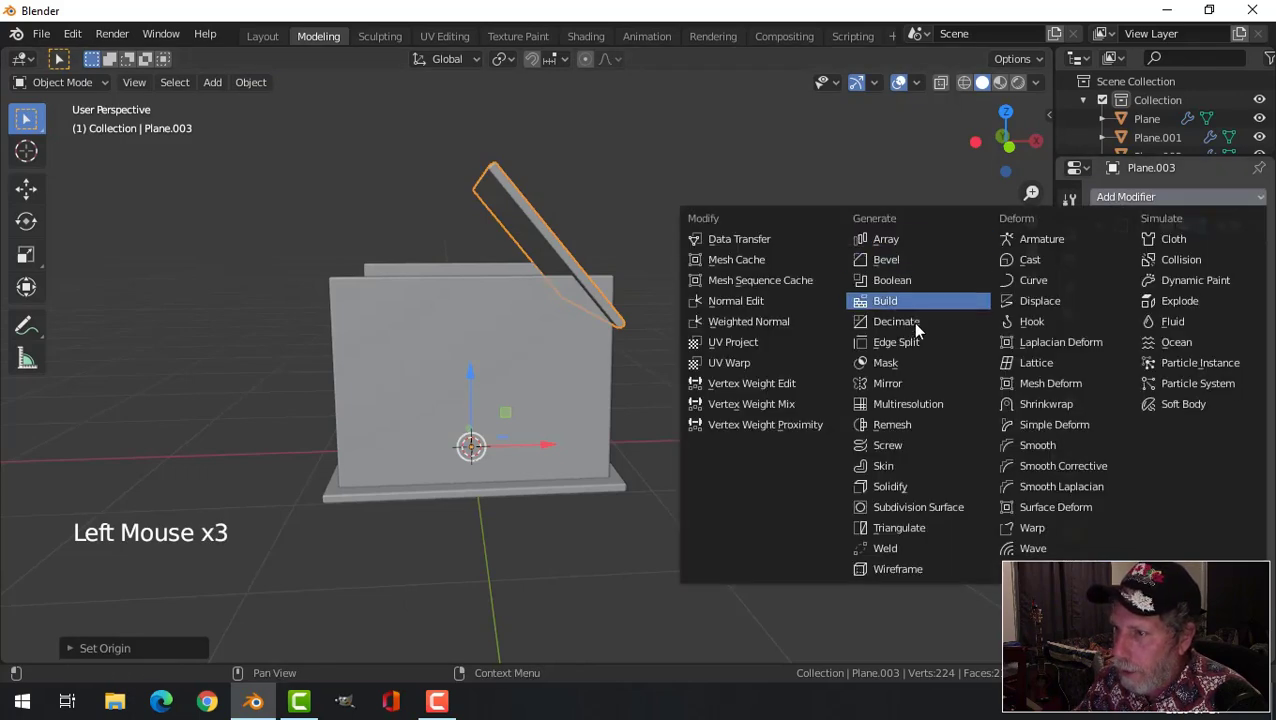
pyautogui.click(909, 384)
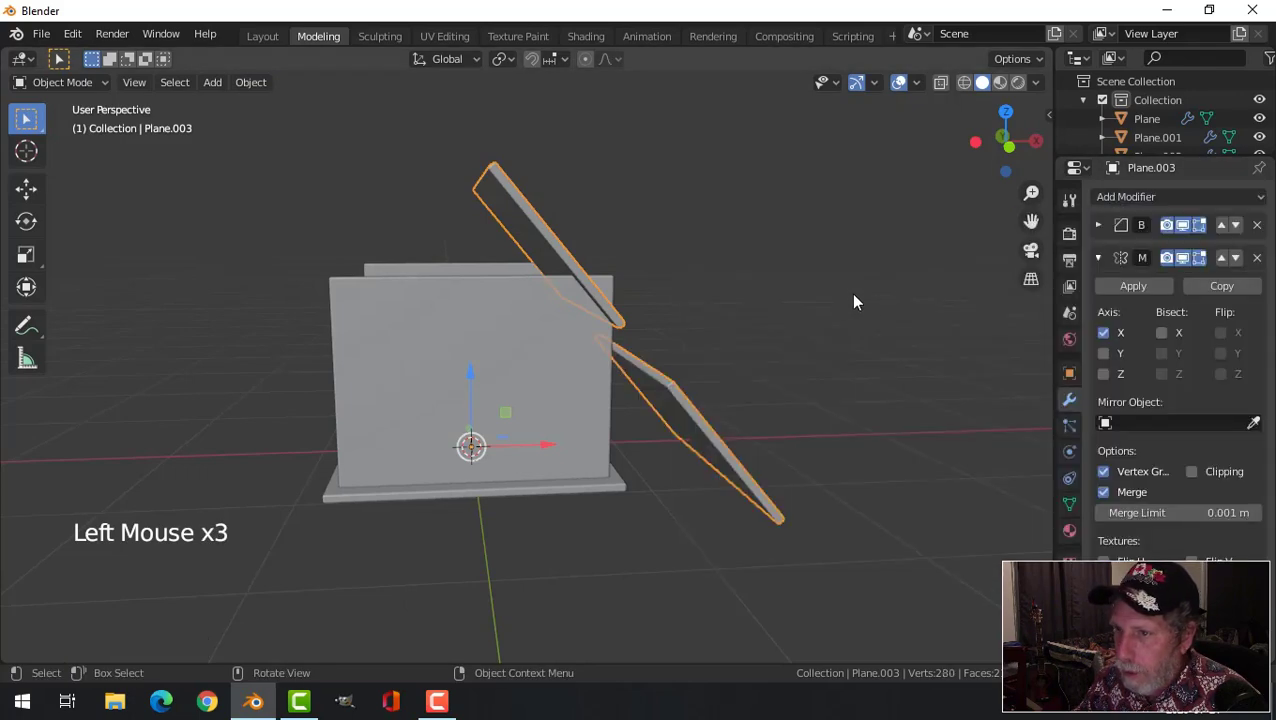
# - Try the Y and Z axes in the roof slab's Mirror modifier
pyautogui.click(1103, 353)
pyautogui.click(1104, 374)
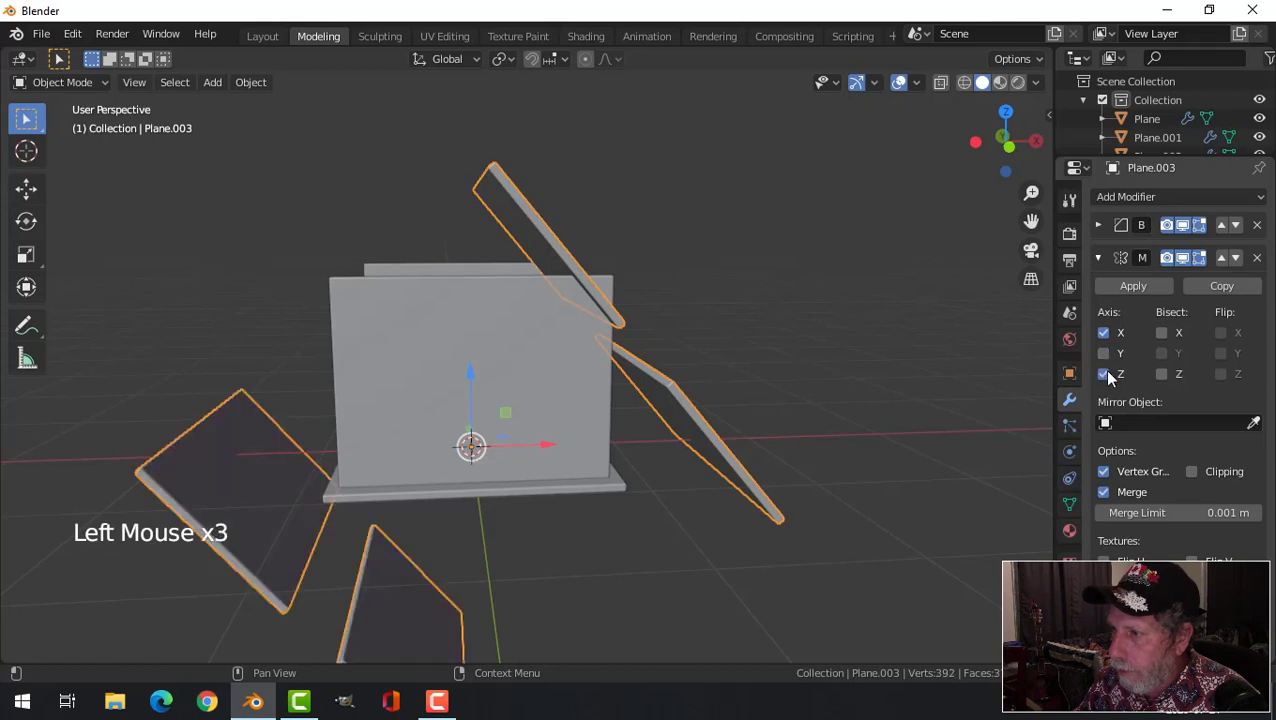
pyautogui.click(1105, 375)
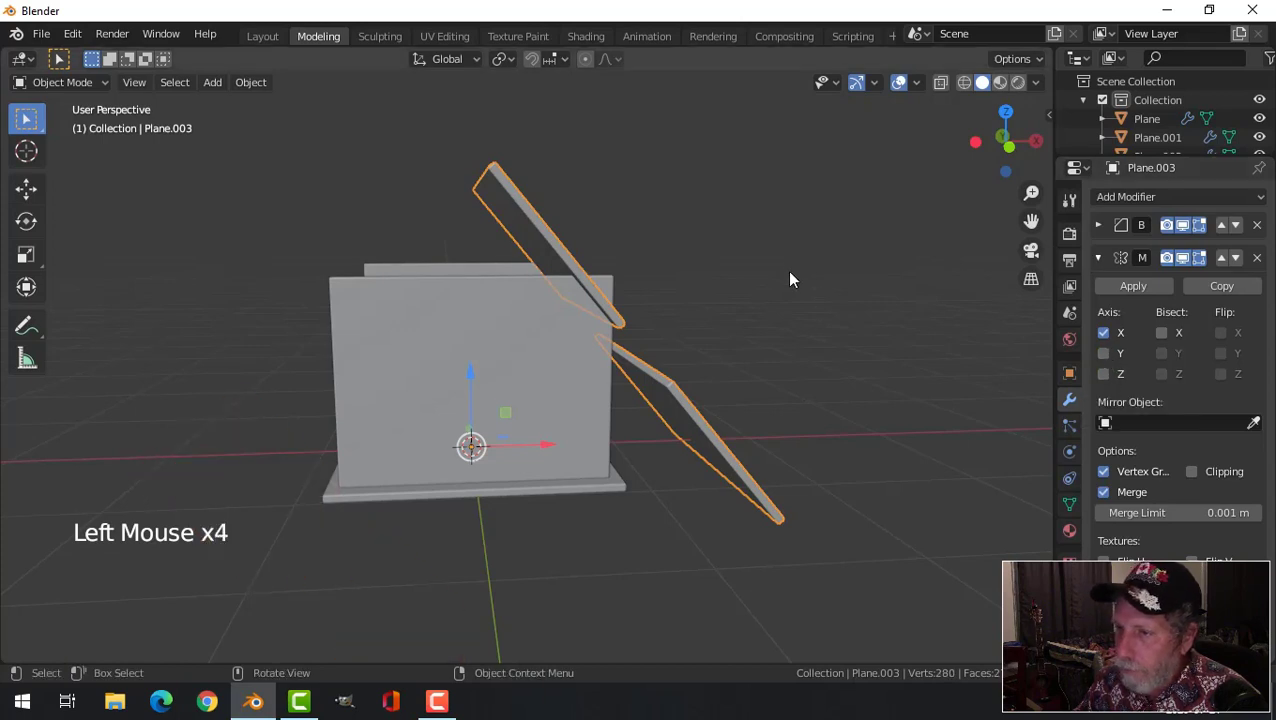
pyautogui.moveTo(789, 276); pyautogui.dragTo(736, 287, button='middle')
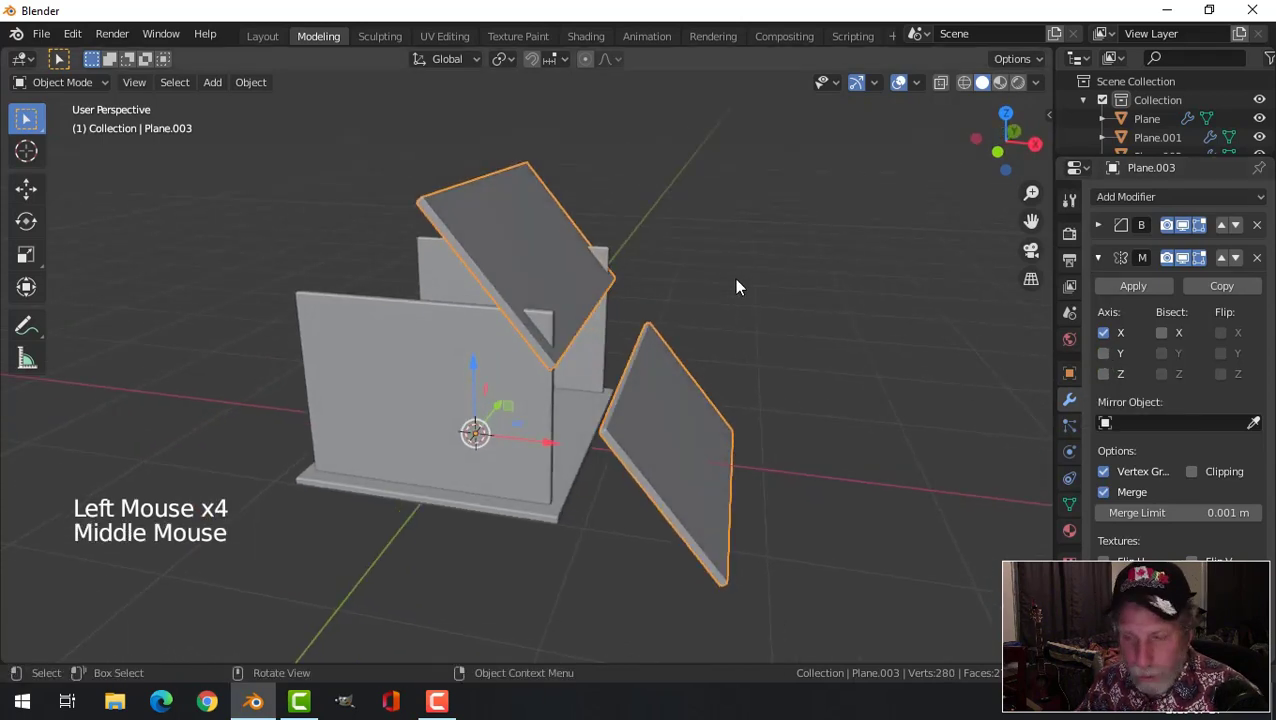
# - Apply the roof slab's rotation so the mirrored half slopes symmetrically on the opposite side
pyautogui.hotkey('ctrl', 'a')
pyautogui.click(713, 344)
pyautogui.moveTo(652, 310); pyautogui.dragTo(636, 256, button='middle')
# - In Edit Mode, shift the whole roof slab slightly inward along X and lower it along Z onto the walls
pyautogui.press('Tab')
pyautogui.press('a')
pyautogui.moveTo(613, 243); pyautogui.dragTo(604, 243)
pyautogui.moveTo(660, 259)
pyautogui.mouseDown(button='middle')
pyautogui.moveTo(641, 296)
pyautogui.moveTo(672, 273)
pyautogui.mouseUp(button='middle')
pyautogui.hotkey('alt', 'a')
pyautogui.press('a')
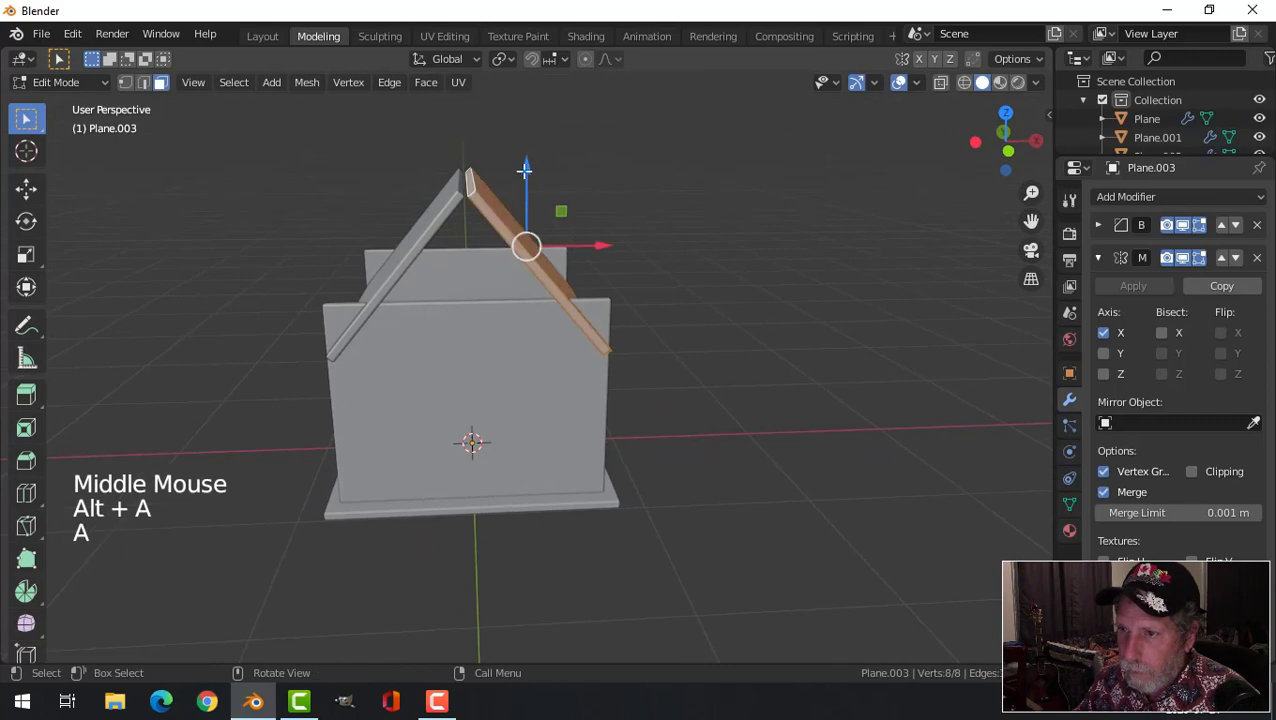
pyautogui.moveTo(524, 170); pyautogui.dragTo(533, 200)
pyautogui.hotkey('alt', 'a')
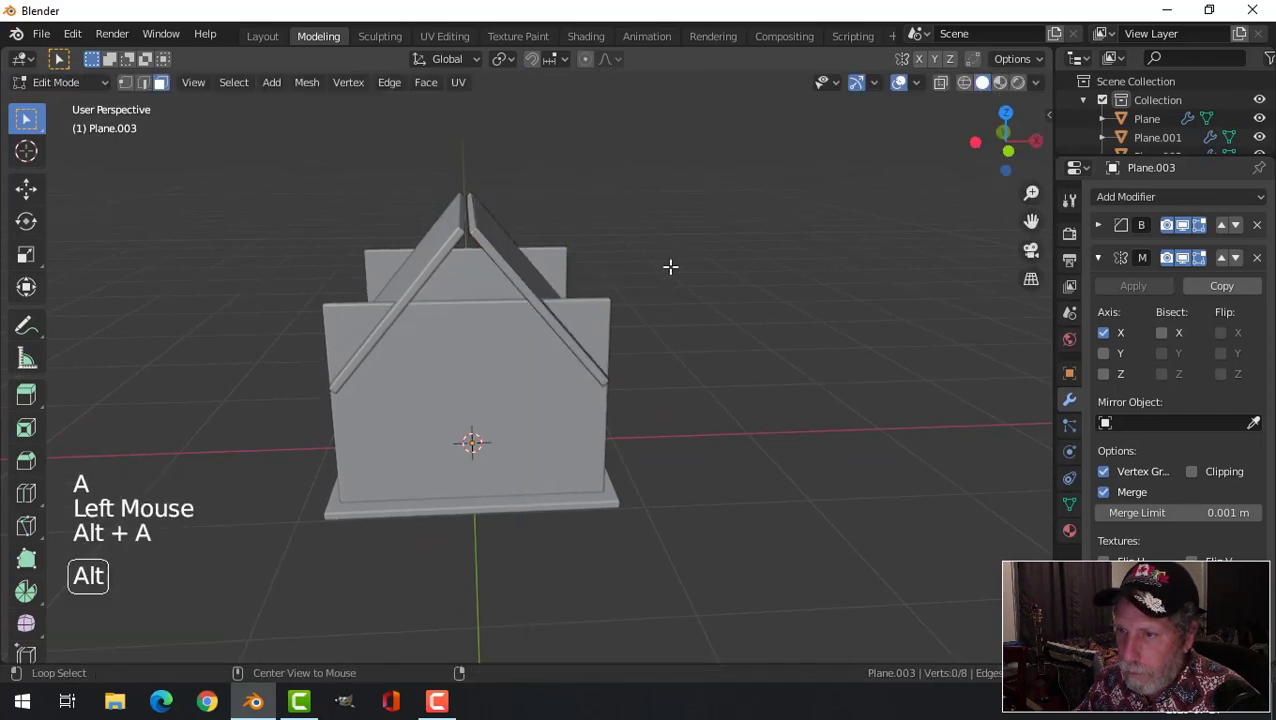
pyautogui.moveTo(670, 266); pyautogui.dragTo(673, 372, button='middle')
# - Try narrowing only the front wall along the X axis and undo the scaling
pyautogui.press('Tab')
pyautogui.click(605, 375)
pyautogui.press('Tab')
pyautogui.press('a')
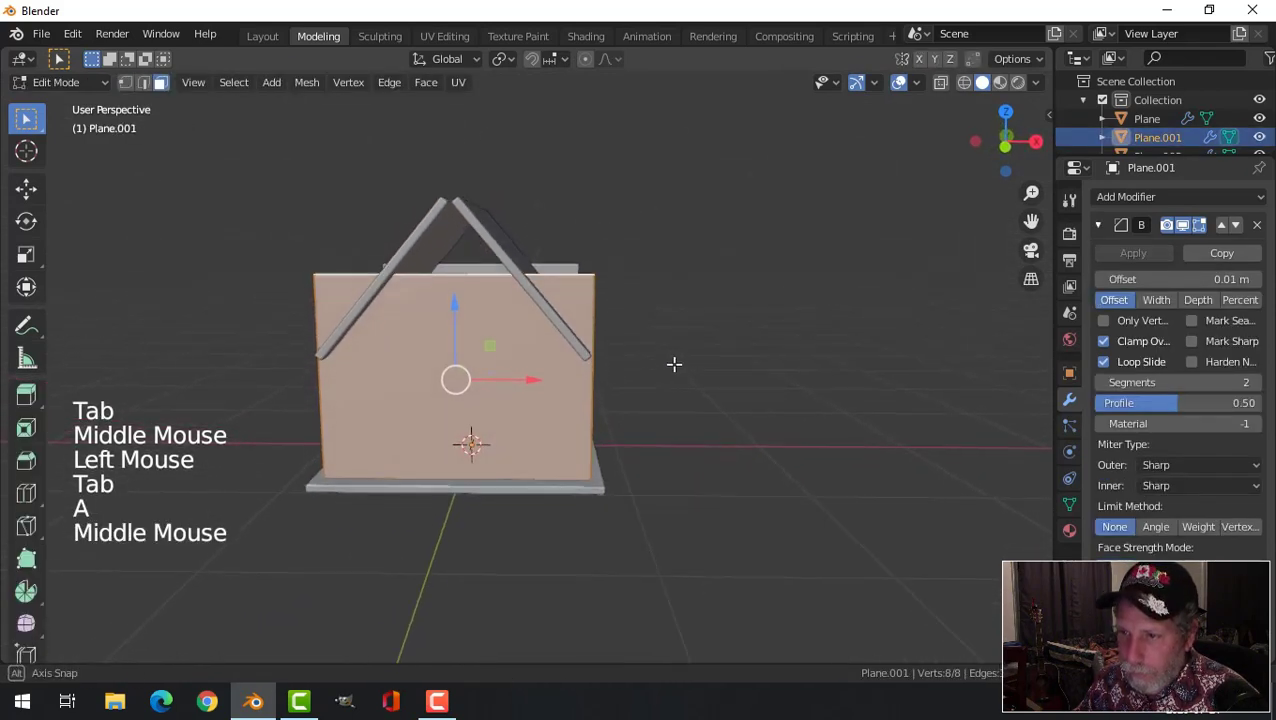
pyautogui.press('s')
pyautogui.press('x')
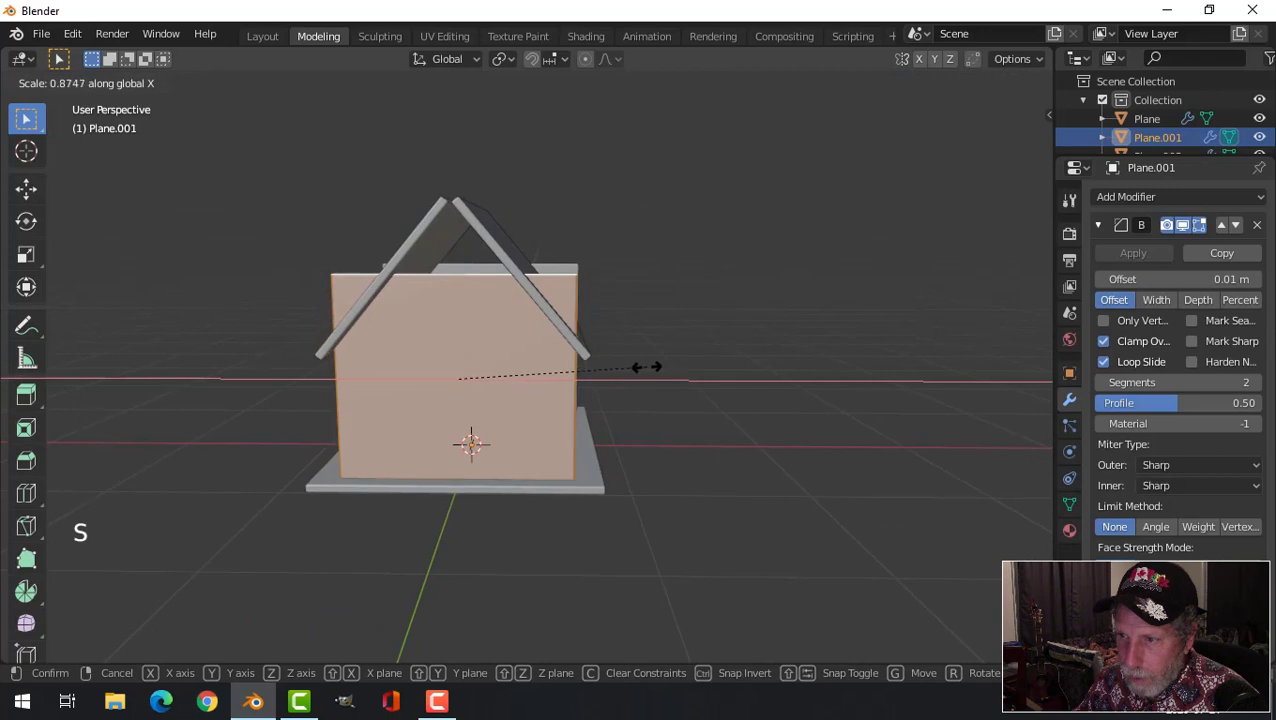
pyautogui.click(640, 366)
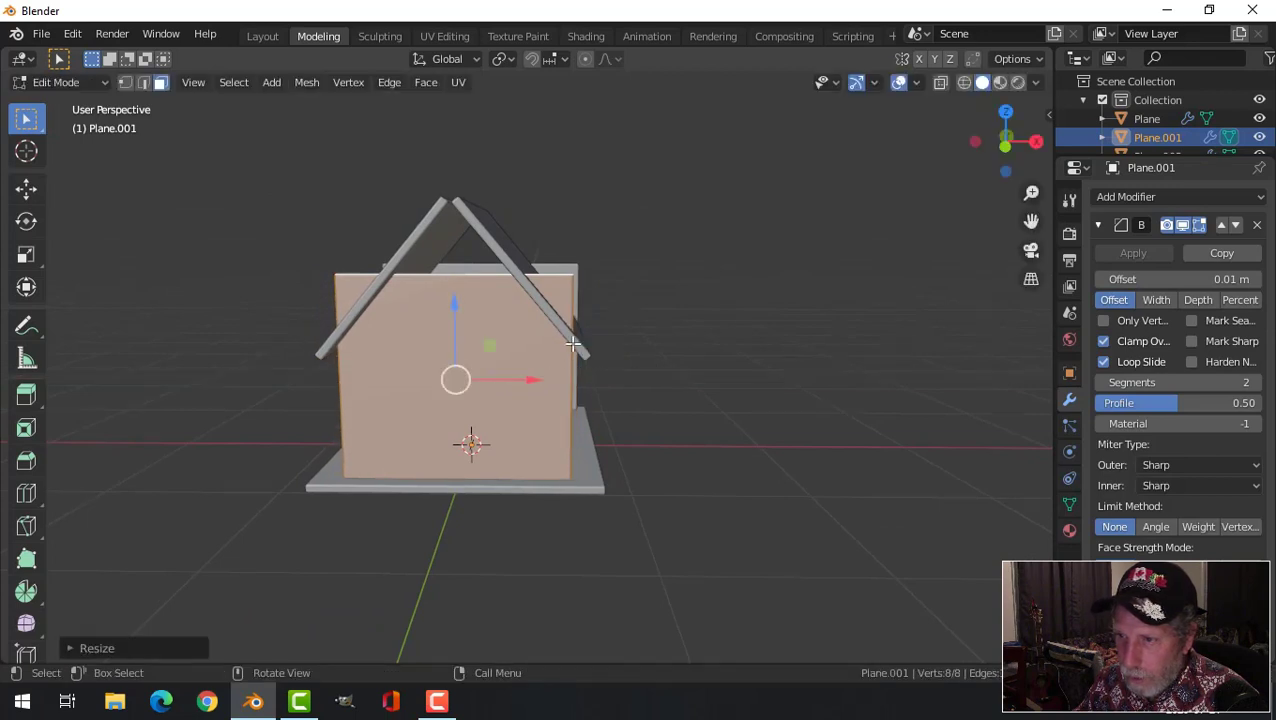
pyautogui.moveTo(604, 363); pyautogui.dragTo(649, 369, button='middle')
pyautogui.hotkey('ctrl', 'z')
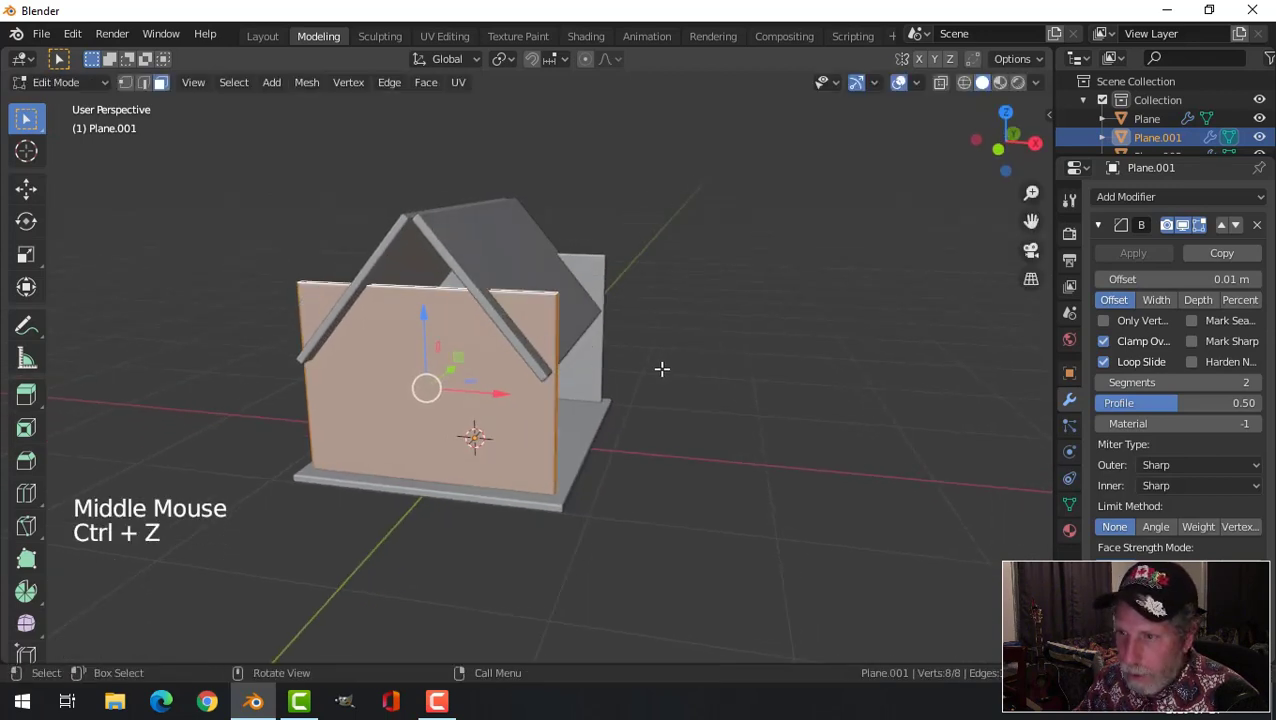
# - Narrow the front and back walls together along X so their sides sit just inside the roof's lower ends
pyautogui.press('Tab')
pyautogui.keyDown('shift'); pyautogui.click(590, 377); pyautogui.keyUp('shift')
pyautogui.press('Tab')
pyautogui.press('a')
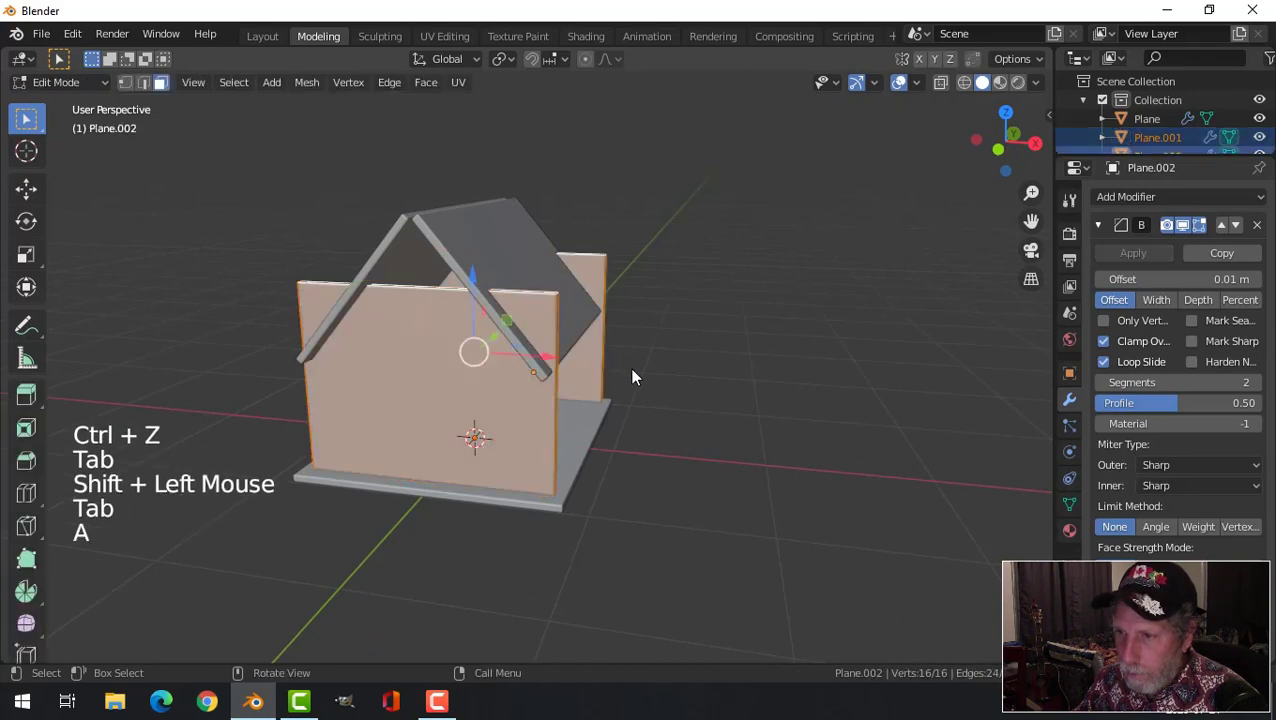
pyautogui.moveTo(629, 367); pyautogui.dragTo(671, 372, button='middle')
pyautogui.press('x')
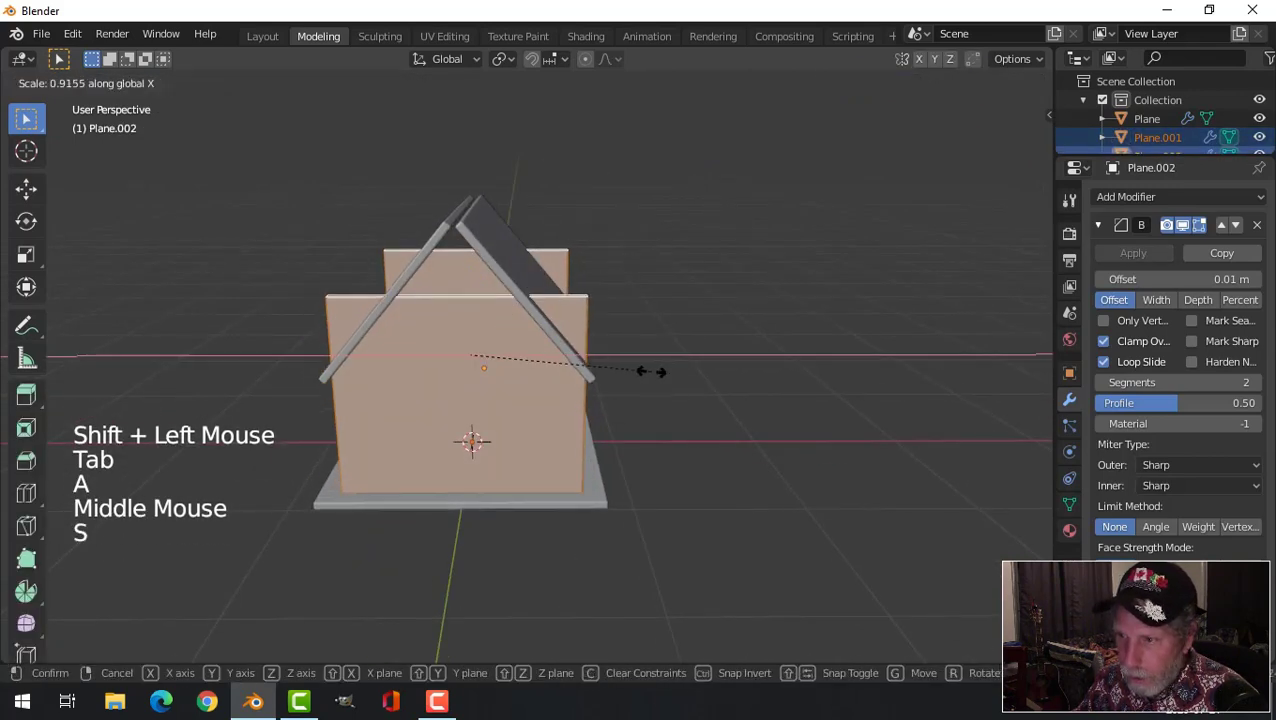
pyautogui.click(634, 370)
pyautogui.moveTo(636, 368); pyautogui.dragTo(603, 369, button='middle')
pyautogui.hotkey('alt', 'a')
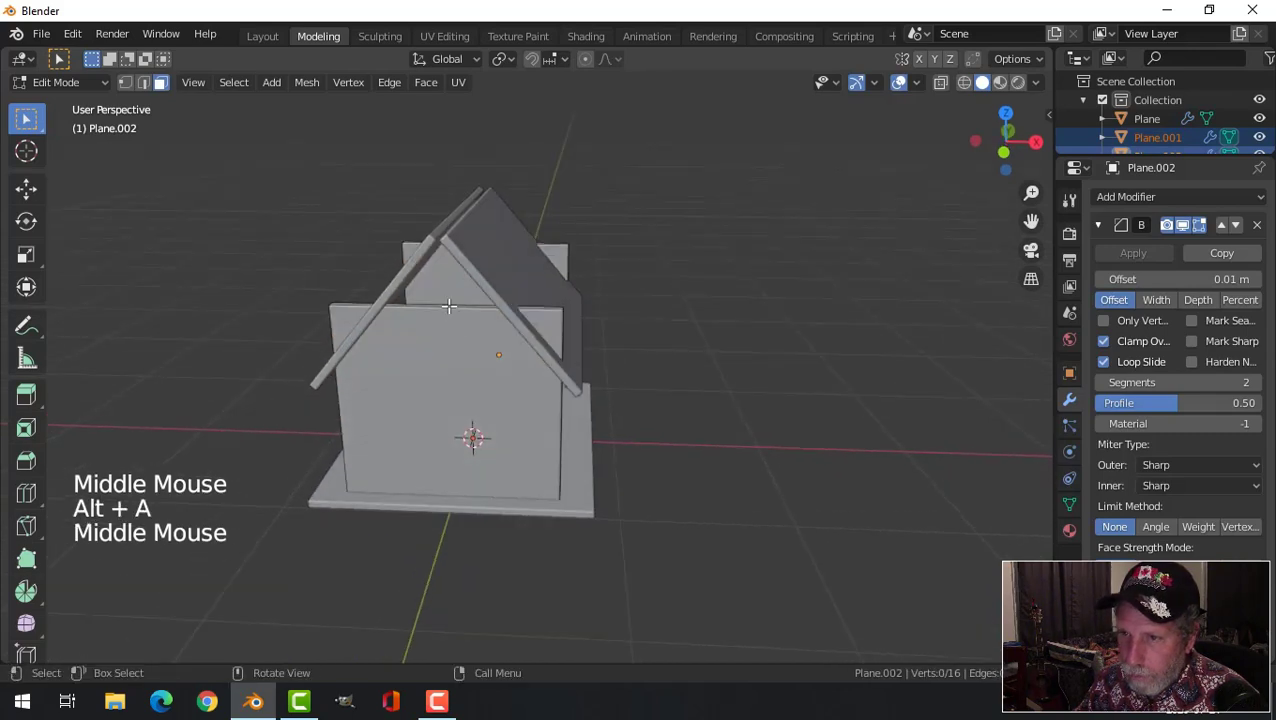
# - Delete the back wall
pyautogui.click(448, 305)
pyautogui.moveTo(448, 305); pyautogui.dragTo(477, 303, button='middle')
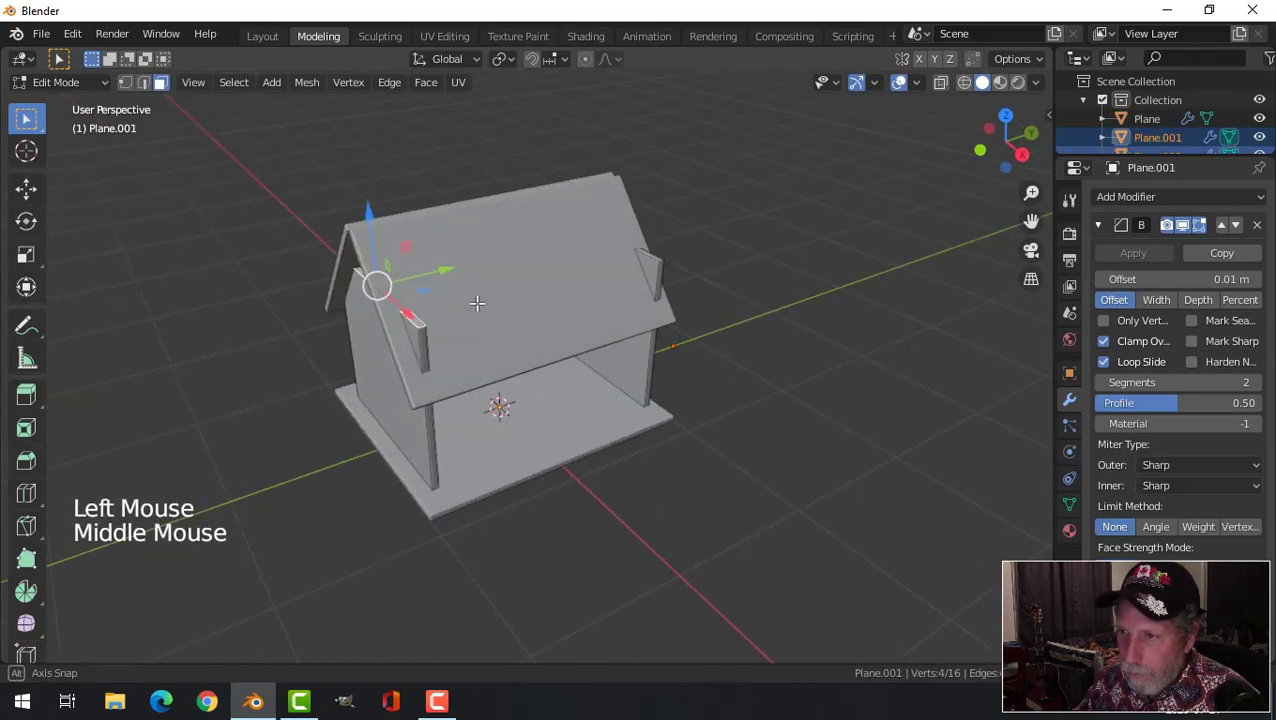
pyautogui.press('Tab')
pyautogui.click(661, 285)
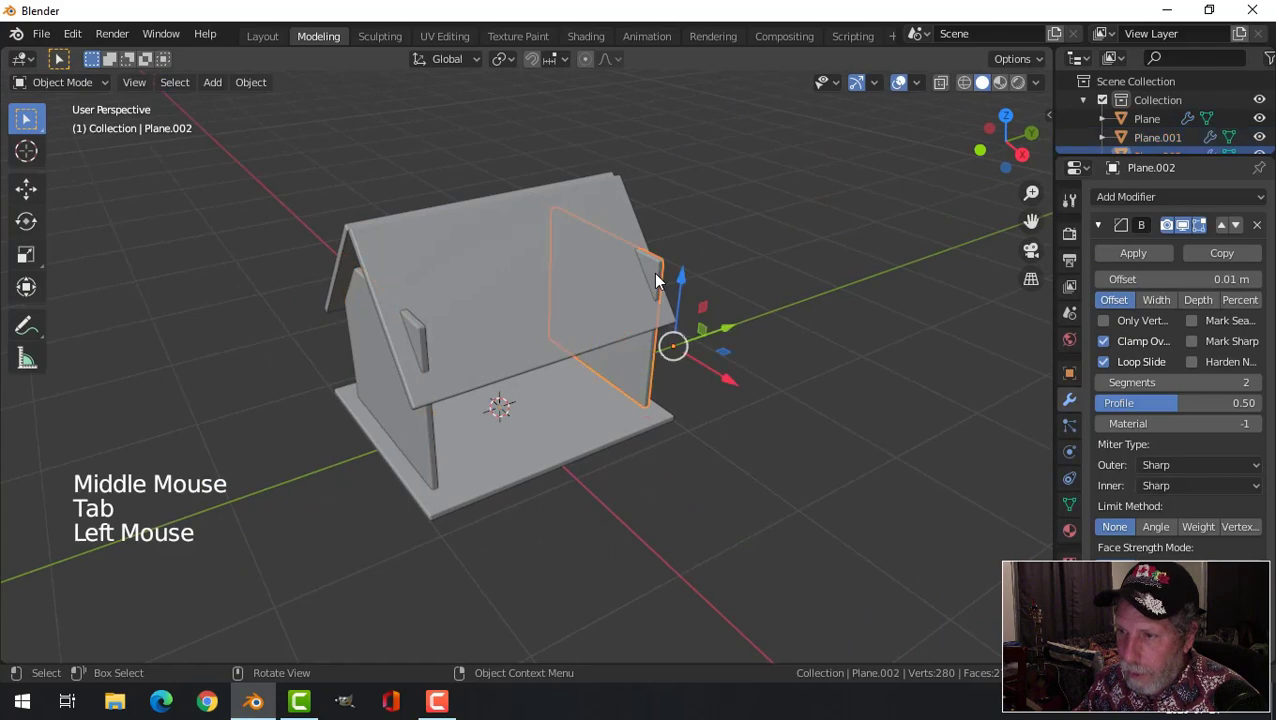
pyautogui.press('x')
# - Raise the front wall's top face along Z until it stands slightly above the roof ridge
pyautogui.moveTo(521, 365); pyautogui.dragTo(498, 359, button='middle')
pyautogui.click(461, 365)
pyautogui.press('Tab')
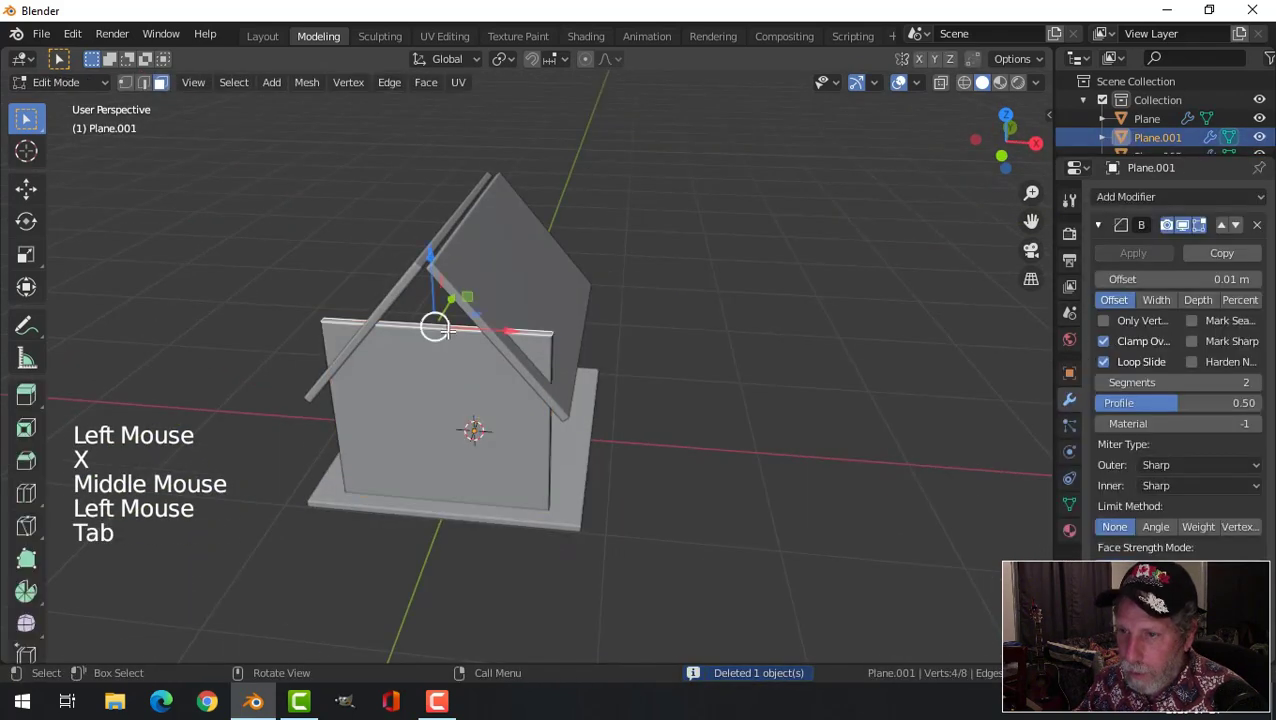
pyautogui.moveTo(430, 258); pyautogui.dragTo(437, 172)
pyautogui.hotkey('alt', 'a')
pyautogui.moveTo(530, 288); pyautogui.dragTo(473, 241, button='middle')
pyautogui.scroll(-2, 507, 308)
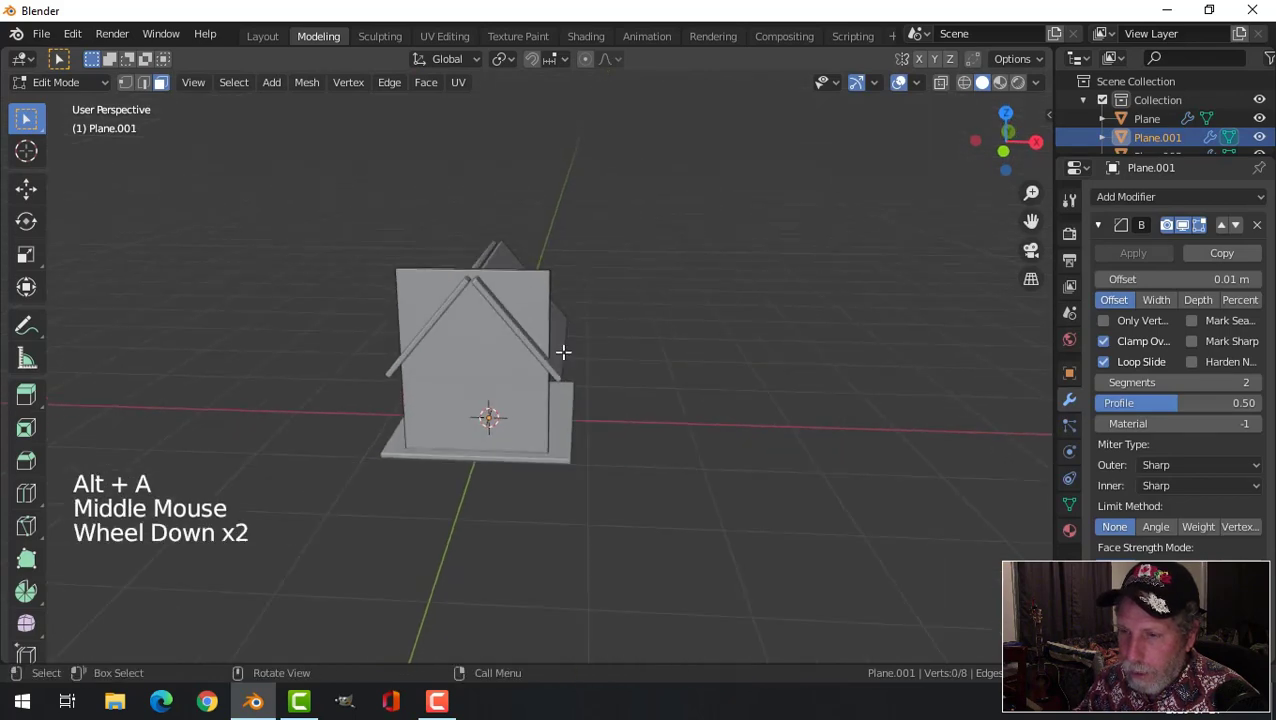
# - Scale the base slab's mesh along X to about 0.89 so it matches the roof's width
pyautogui.moveTo(561, 353); pyautogui.dragTo(625, 481, button='middle')
pyautogui.press('Tab')
pyautogui.click(575, 450)
pyautogui.press('Tab')
pyautogui.press('a')
pyautogui.press('s')
pyautogui.press('x')
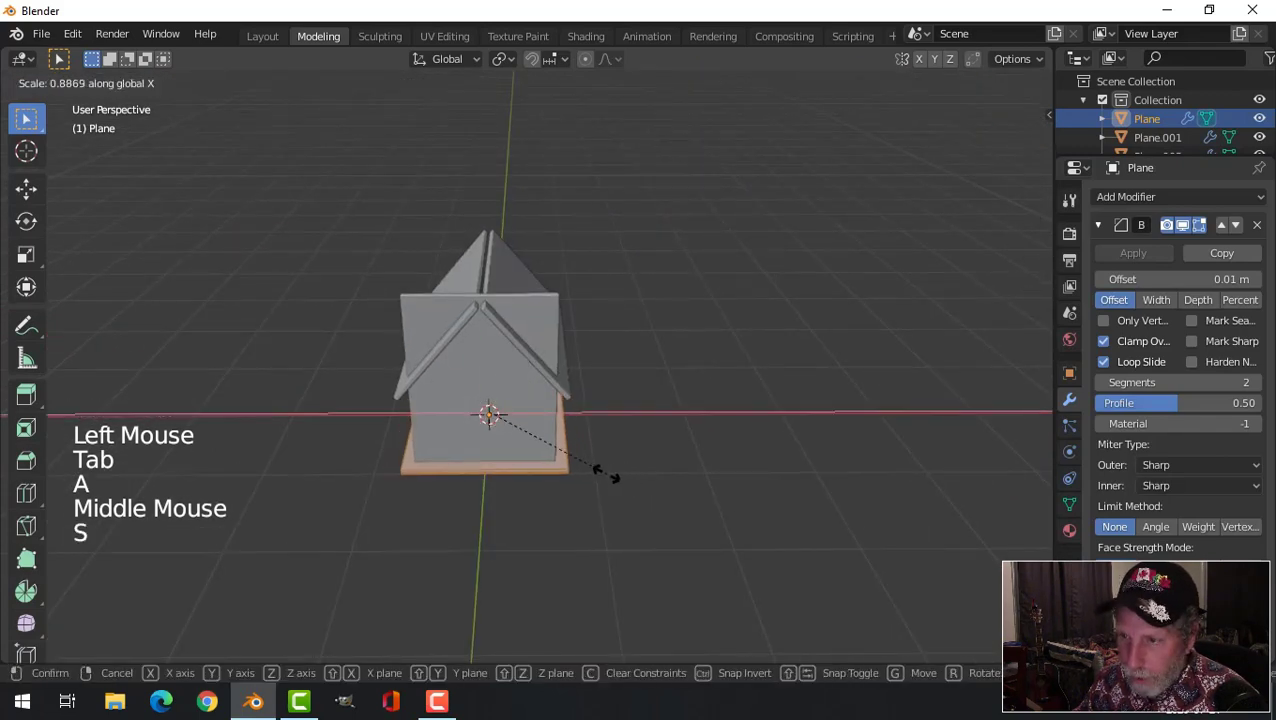
pyautogui.click(605, 474)
pyautogui.hotkey('alt', 'a')
pyautogui.keyDown('alt'); pyautogui.middleClick(570, 454); pyautogui.keyUp('alt')
pyautogui.moveTo(621, 463); pyautogui.dragTo(633, 436, button='middle')
pyautogui.press('Tab')
pyautogui.hotkey('alt', 'a')
pyautogui.scroll(2, 537, 417)
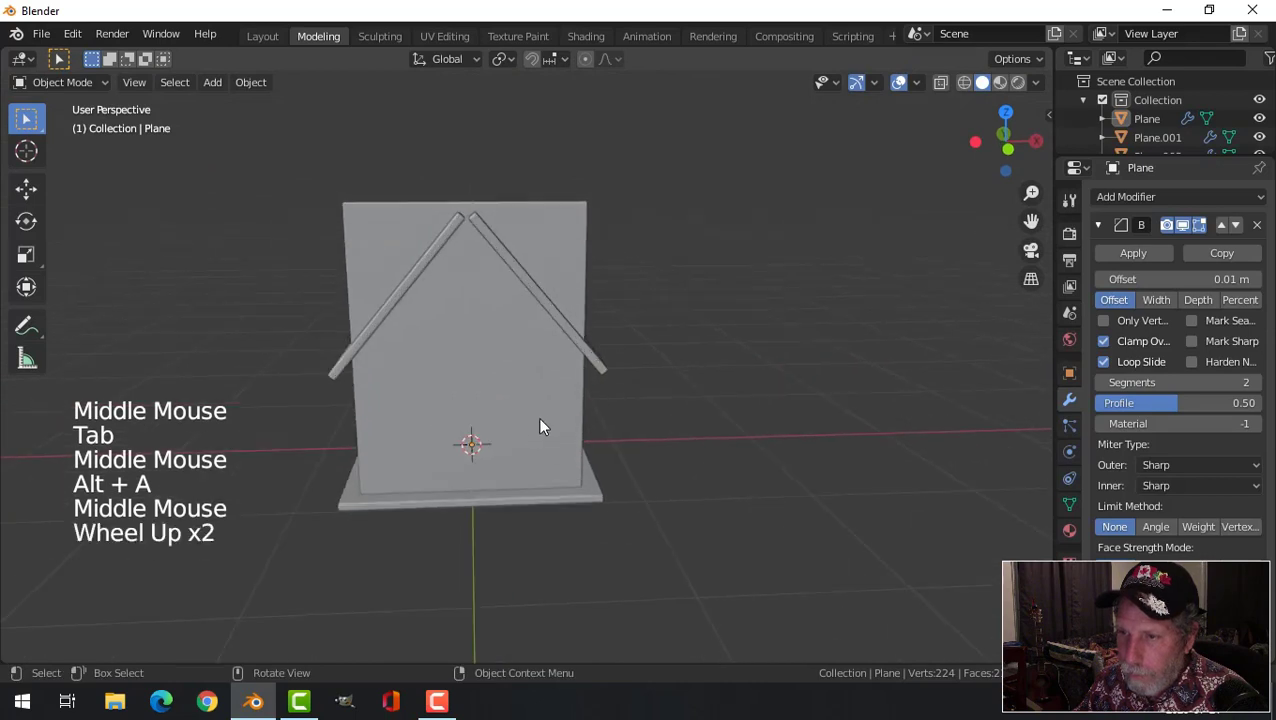
# - Cut five evenly spaced vertical edge loops into the front wall's mesh without sliding them
pyautogui.scroll(-1, 544, 411)
pyautogui.moveTo(544, 411); pyautogui.dragTo(609, 399, button='middle')
pyautogui.click(600, 390)
pyautogui.press('Tab')
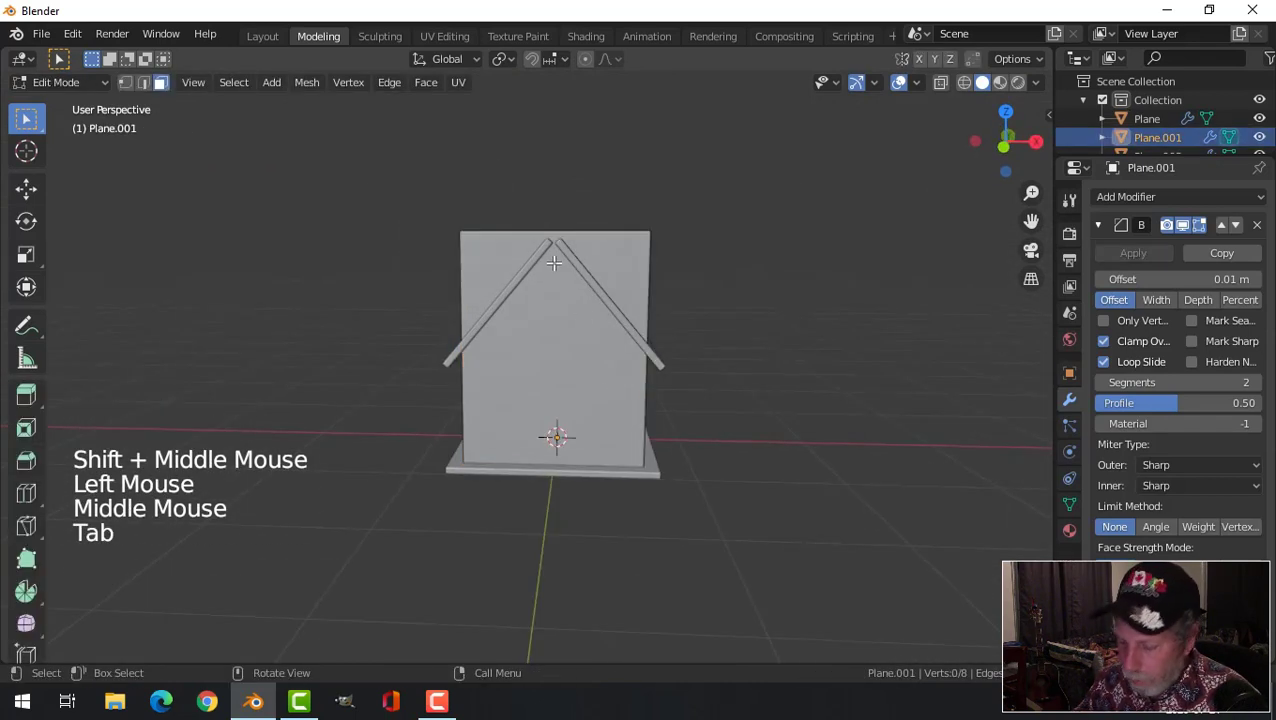
pyautogui.press('KP_1')
pyautogui.scroll(2, 553, 262)
pyautogui.keyDown('shift'); pyautogui.moveTo(568, 240); pyautogui.dragTo(540, 212, button='middle'); pyautogui.keyUp('shift')
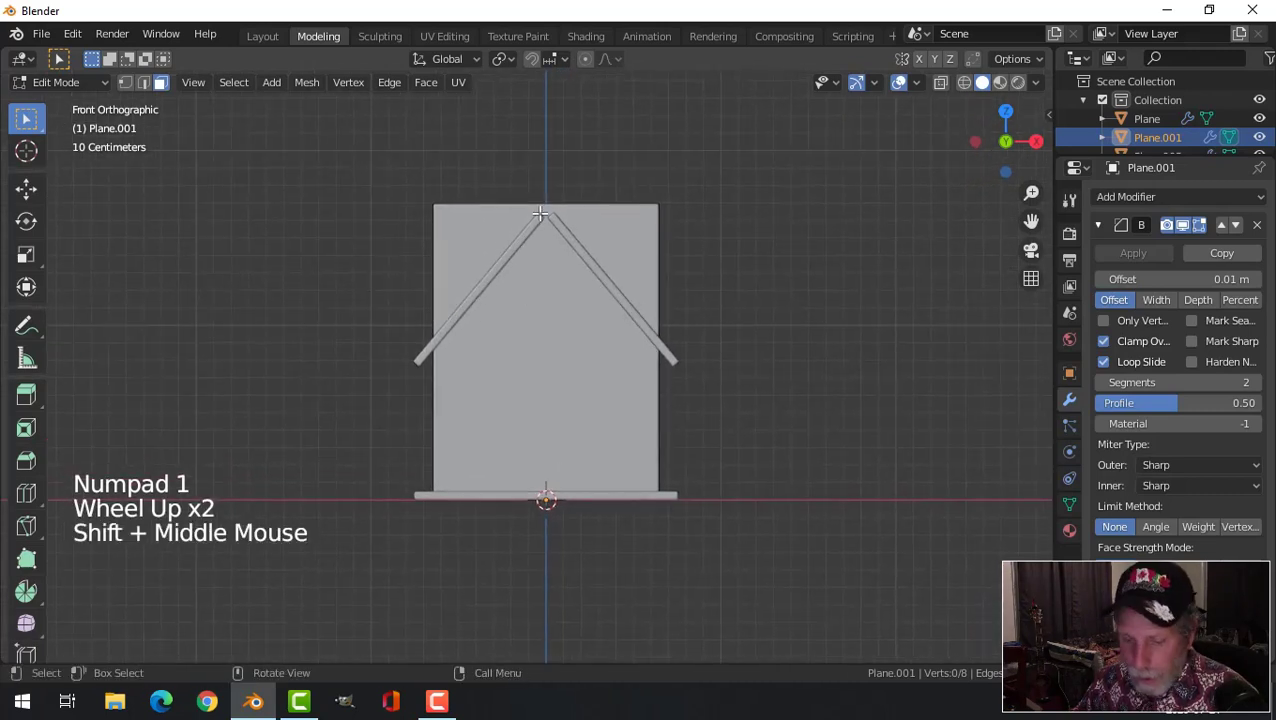
pyautogui.hotkey('ctrl', 'r')
pyautogui.scroll(3, 540, 212)
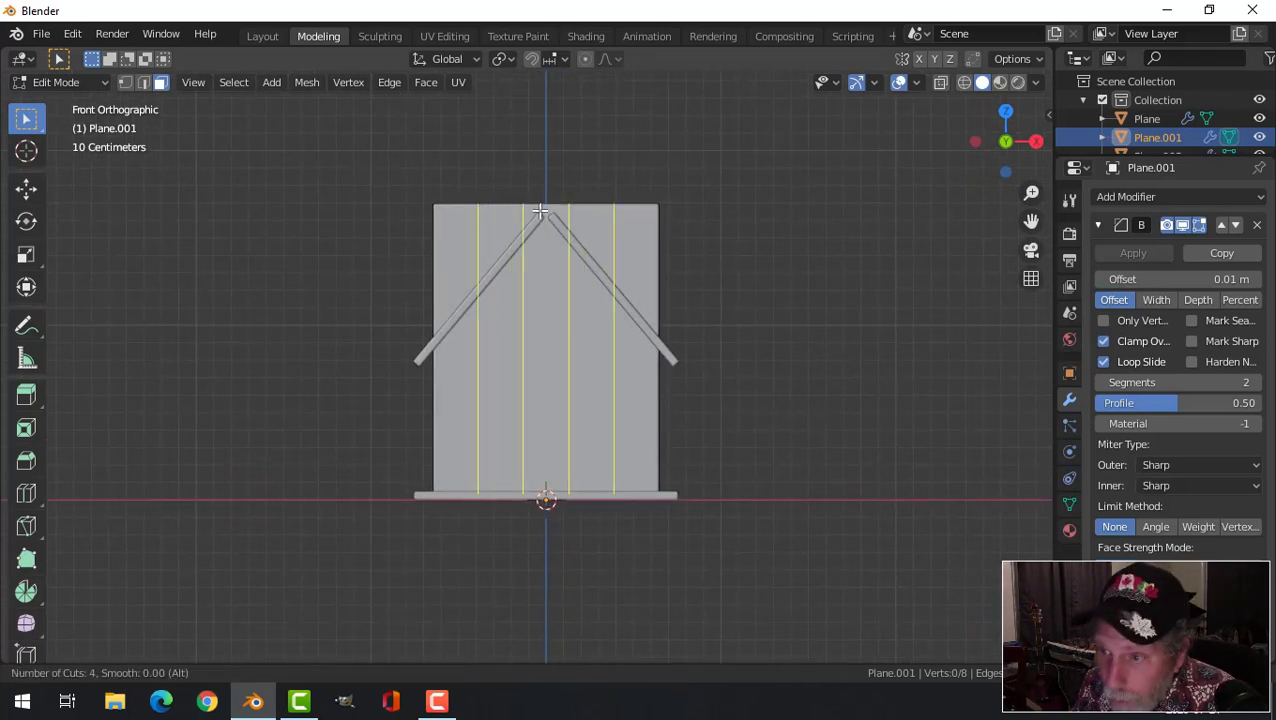
pyautogui.scroll(1, 540, 211)
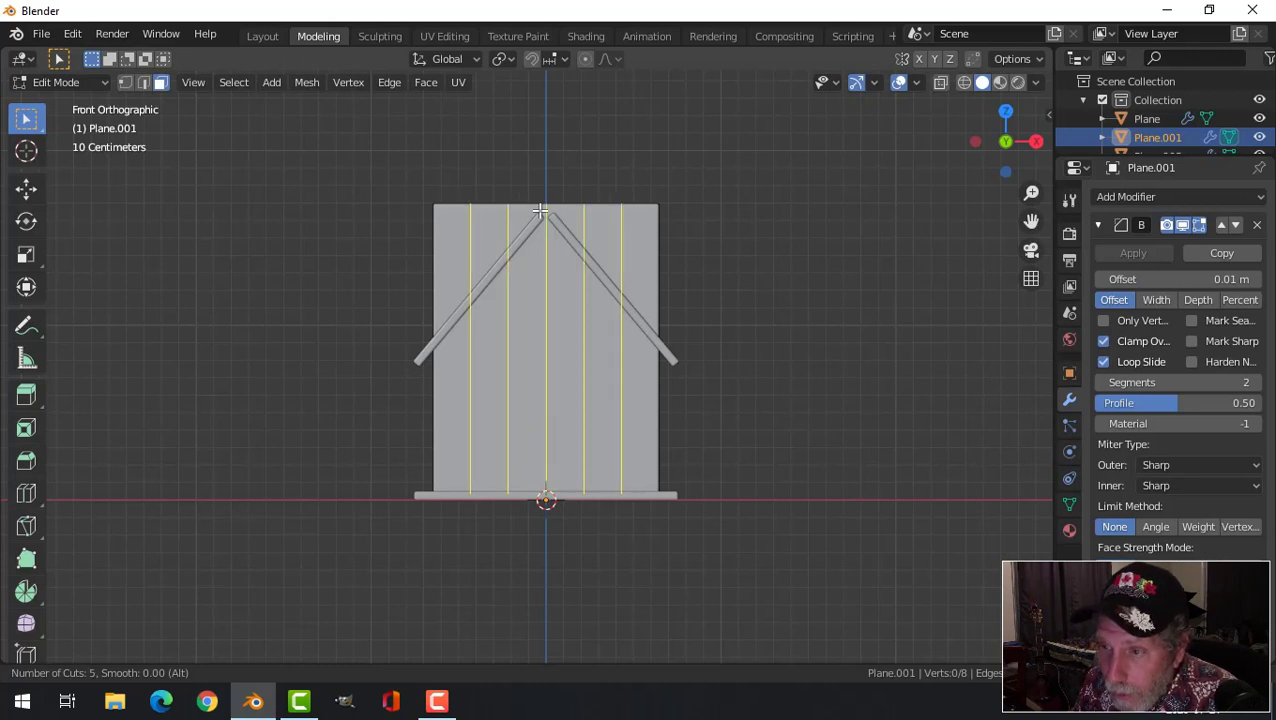
pyautogui.click(540, 211)
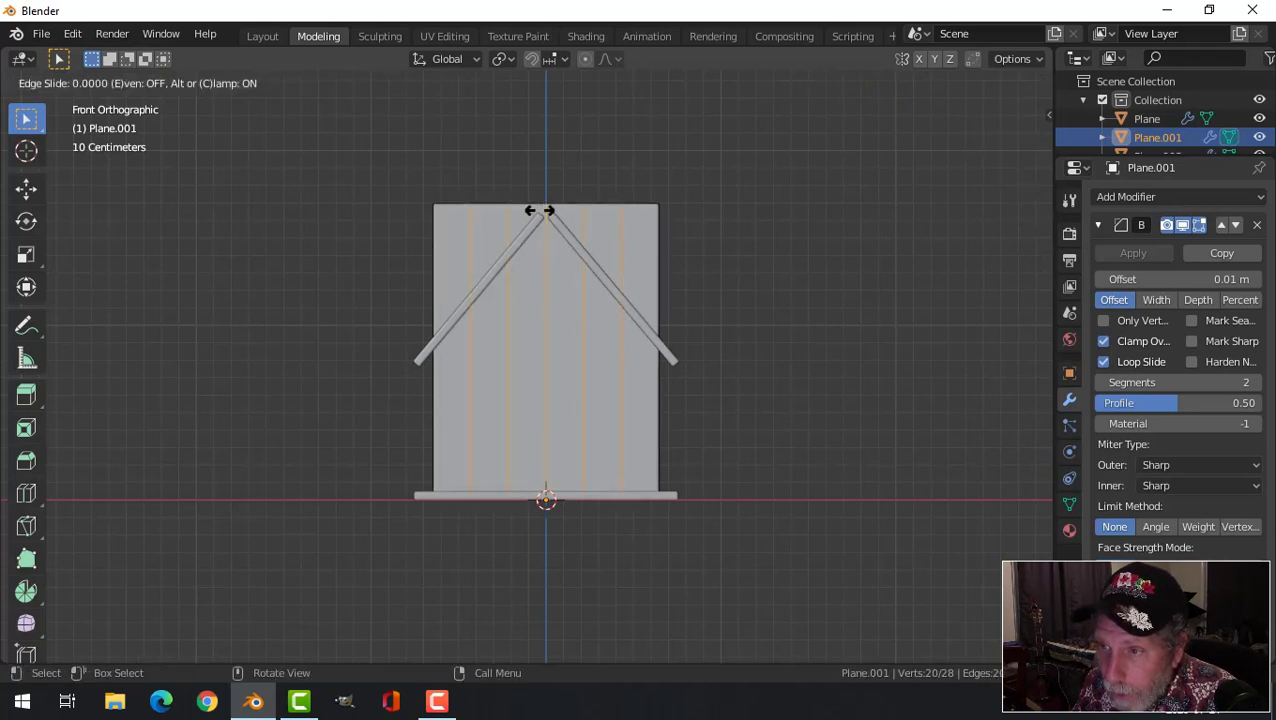
pyautogui.rightClick(660, 256)
# - Bevel the five vertical edge loops on the front wall with an offset of 0.008 m
pyautogui.keyDown('shift'); pyautogui.moveTo(664, 259); pyautogui.dragTo(662, 323, button='middle'); pyautogui.keyUp('shift')
pyautogui.scroll(2, 590, 400)
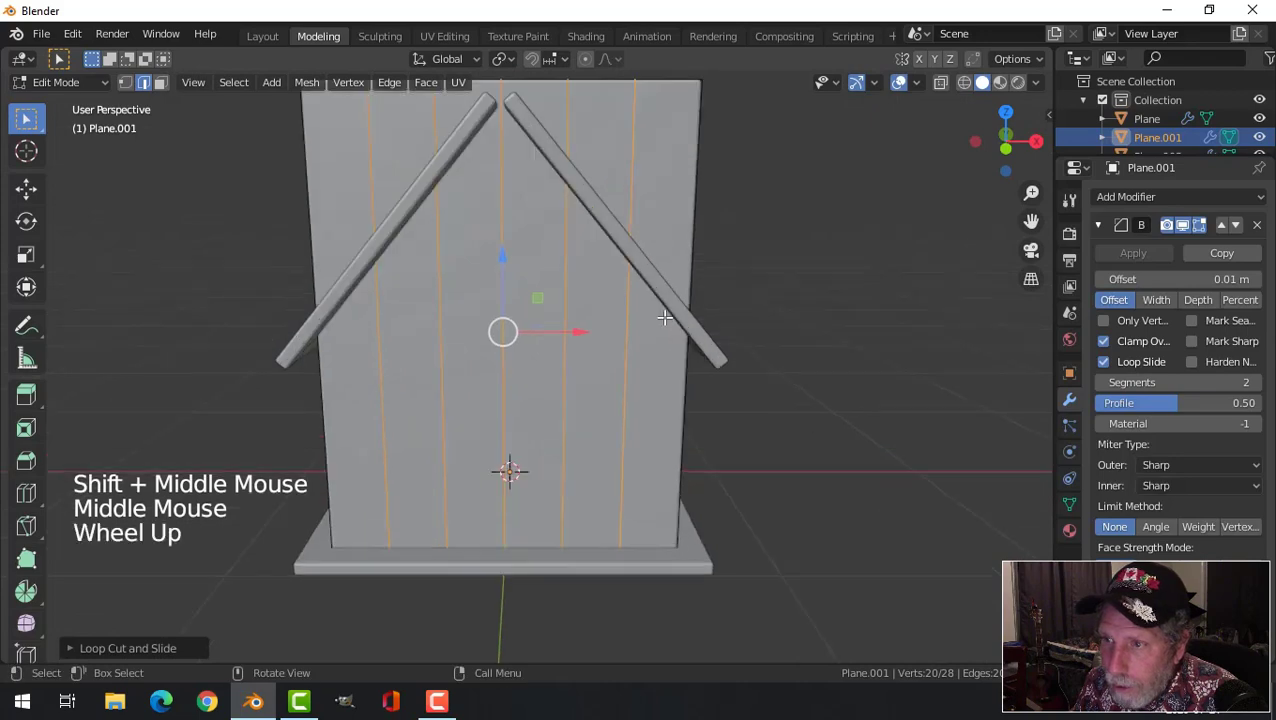
pyautogui.keyDown('shift'); pyautogui.moveTo(509, 469); pyautogui.dragTo(622, 280, button='middle'); pyautogui.keyUp('shift')
pyautogui.hotkey('ctrl', 'b')
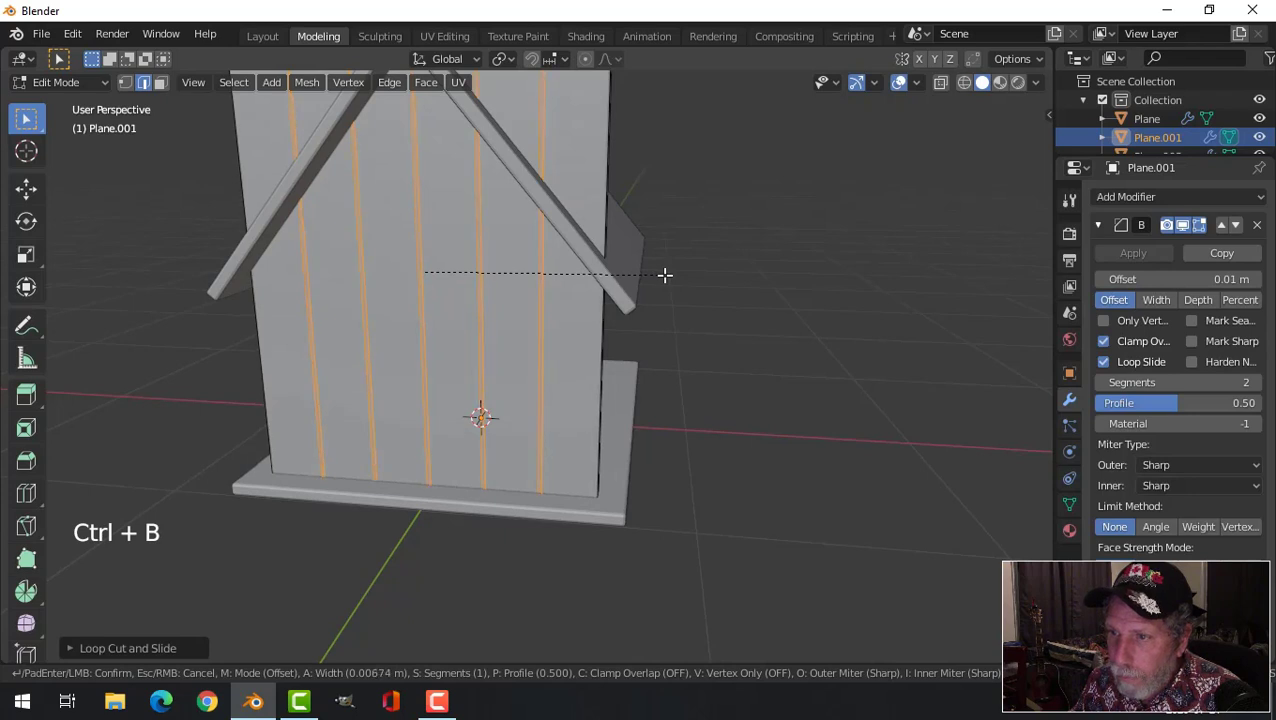
pyautogui.click(665, 274)
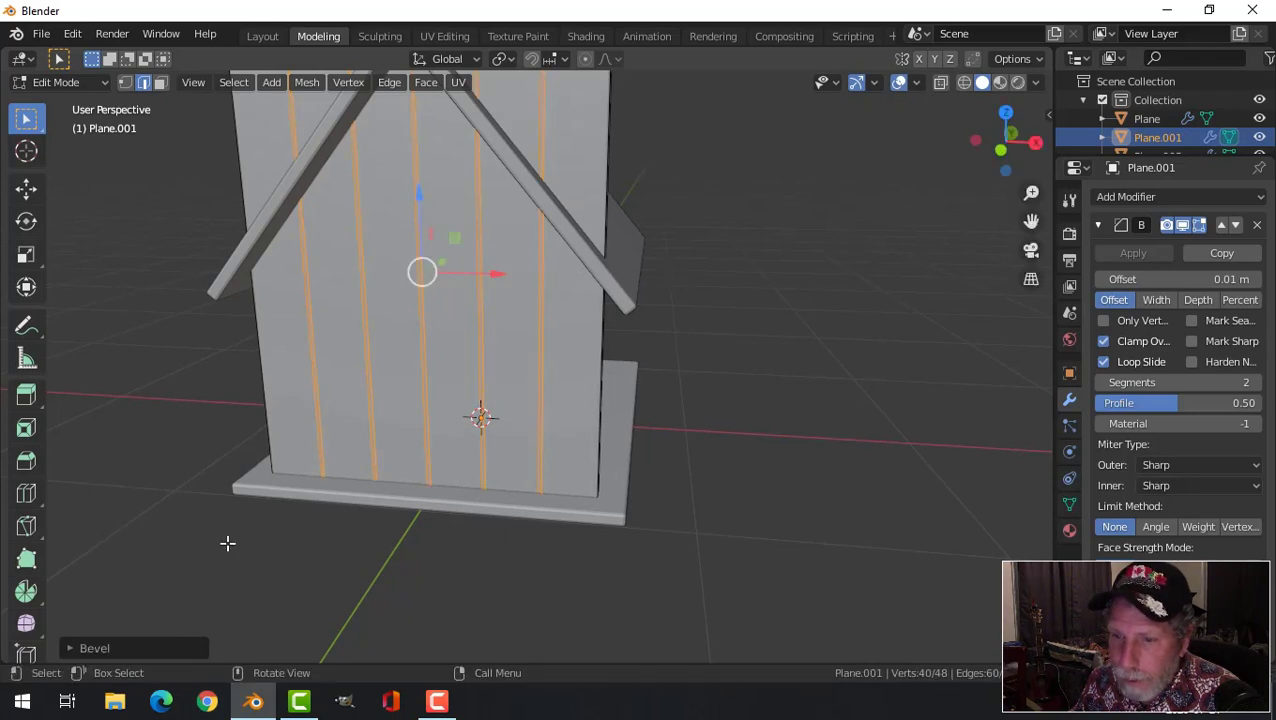
pyautogui.click(127, 648)
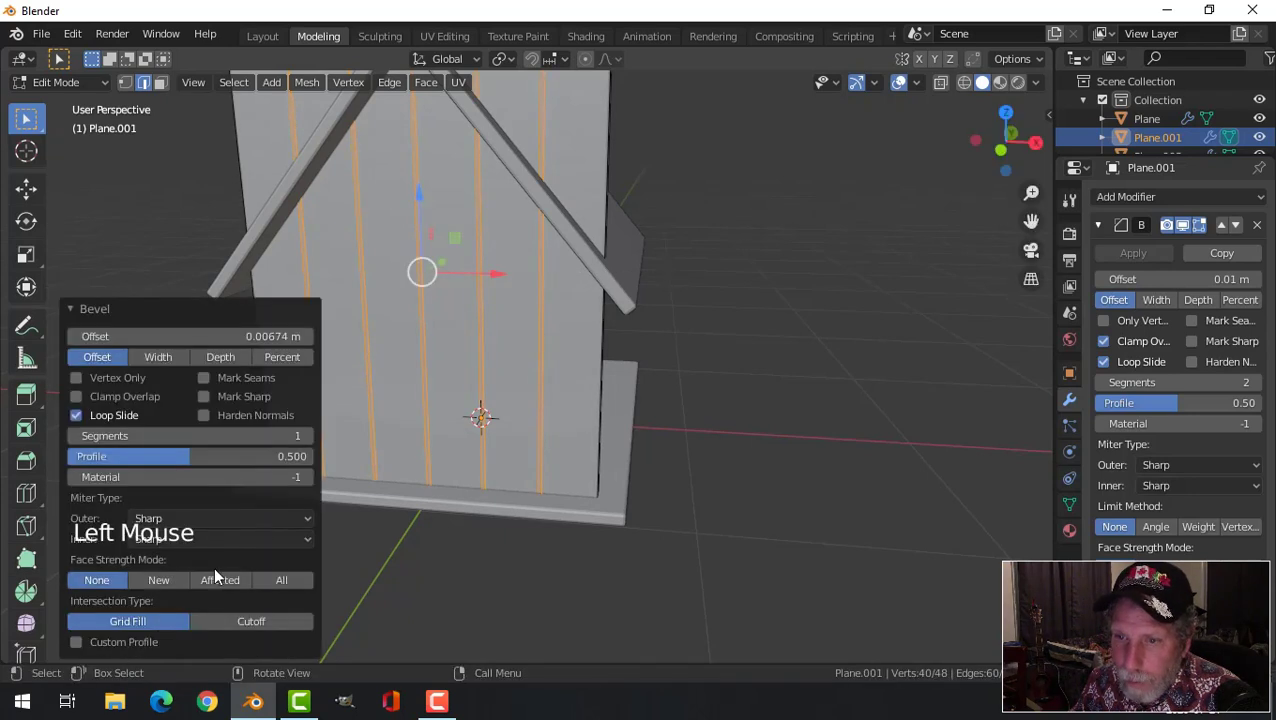
pyautogui.doubleClick(211, 339)
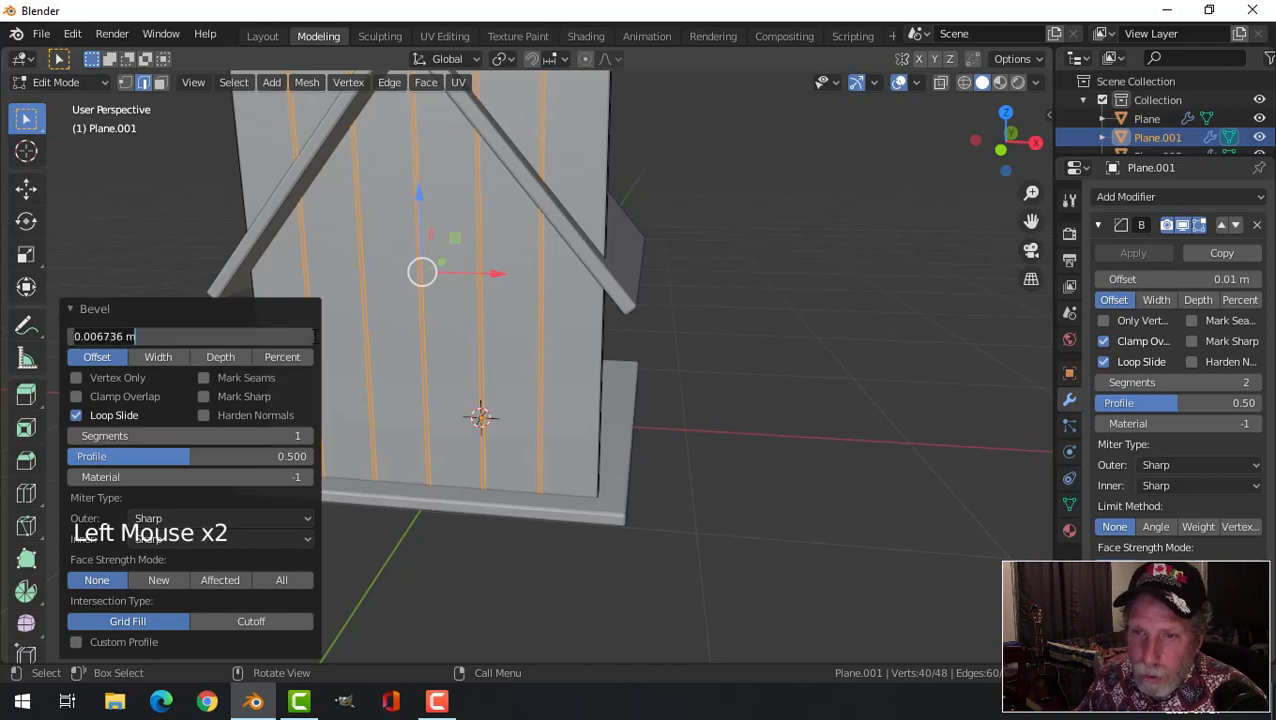
pyautogui.click(148, 339)
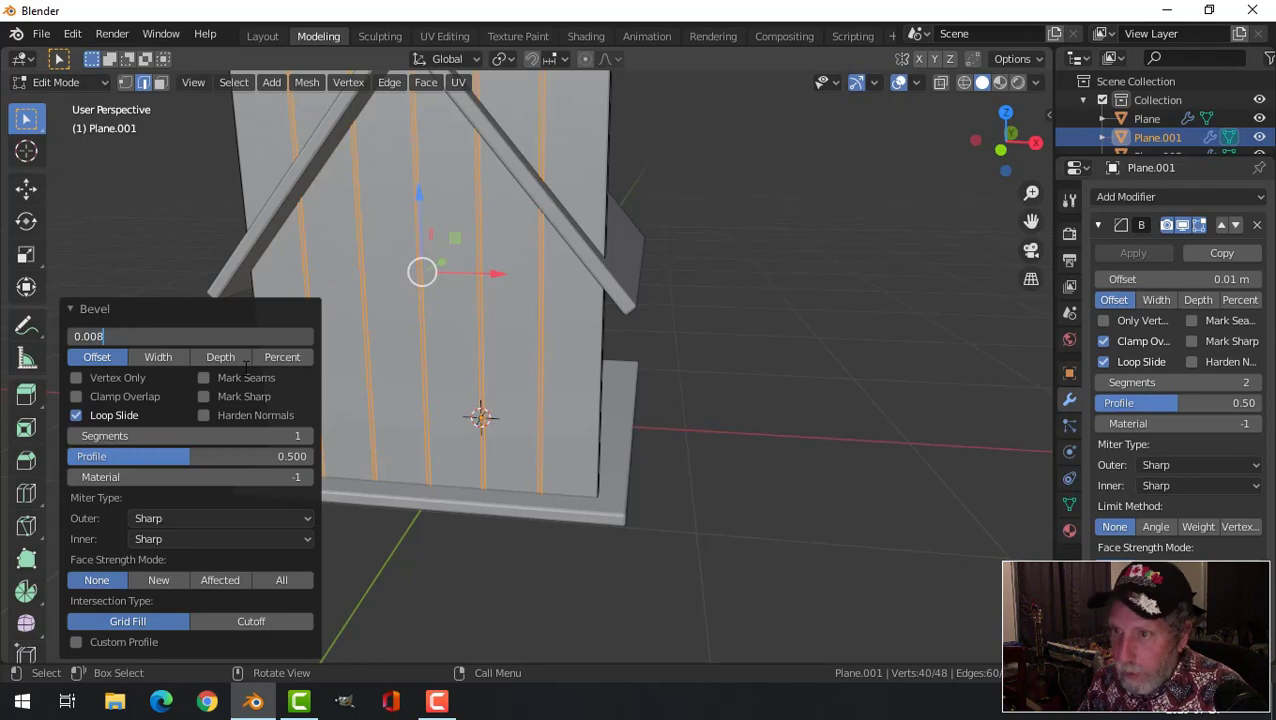
pyautogui.write('0.008')
pyautogui.press('Return')
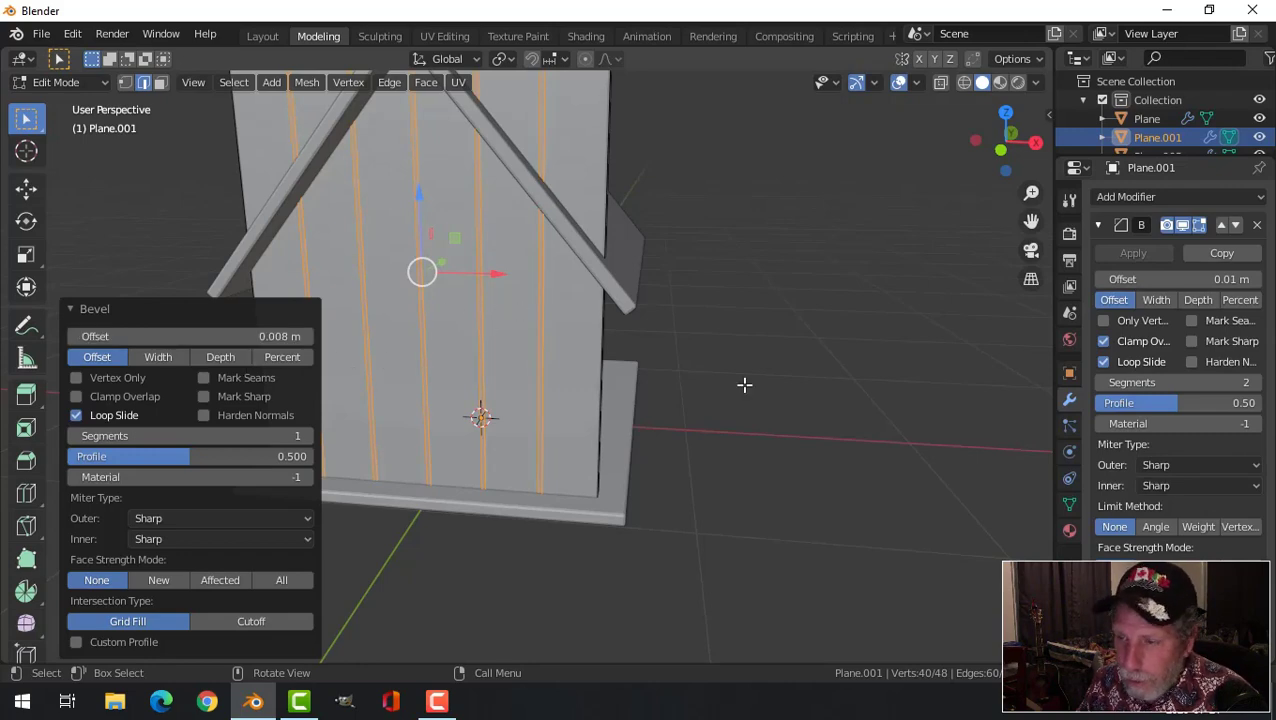
pyautogui.moveTo(757, 377); pyautogui.dragTo(729, 424, button='middle')
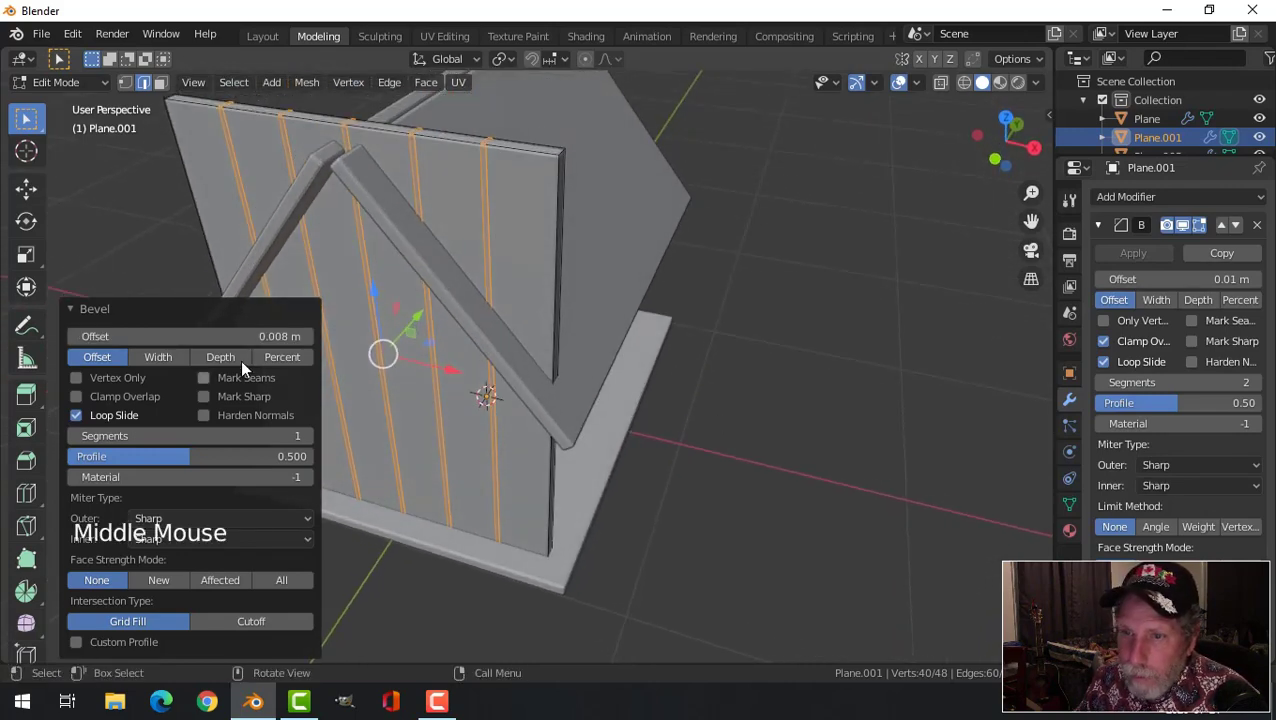
pyautogui.click(161, 316)
# - Extrude the bevelled strips in place and shrink them inward along their normals with an offset of 0.003 m
pyautogui.moveTo(558, 320); pyautogui.dragTo(617, 334, button='middle')
pyautogui.press('e')
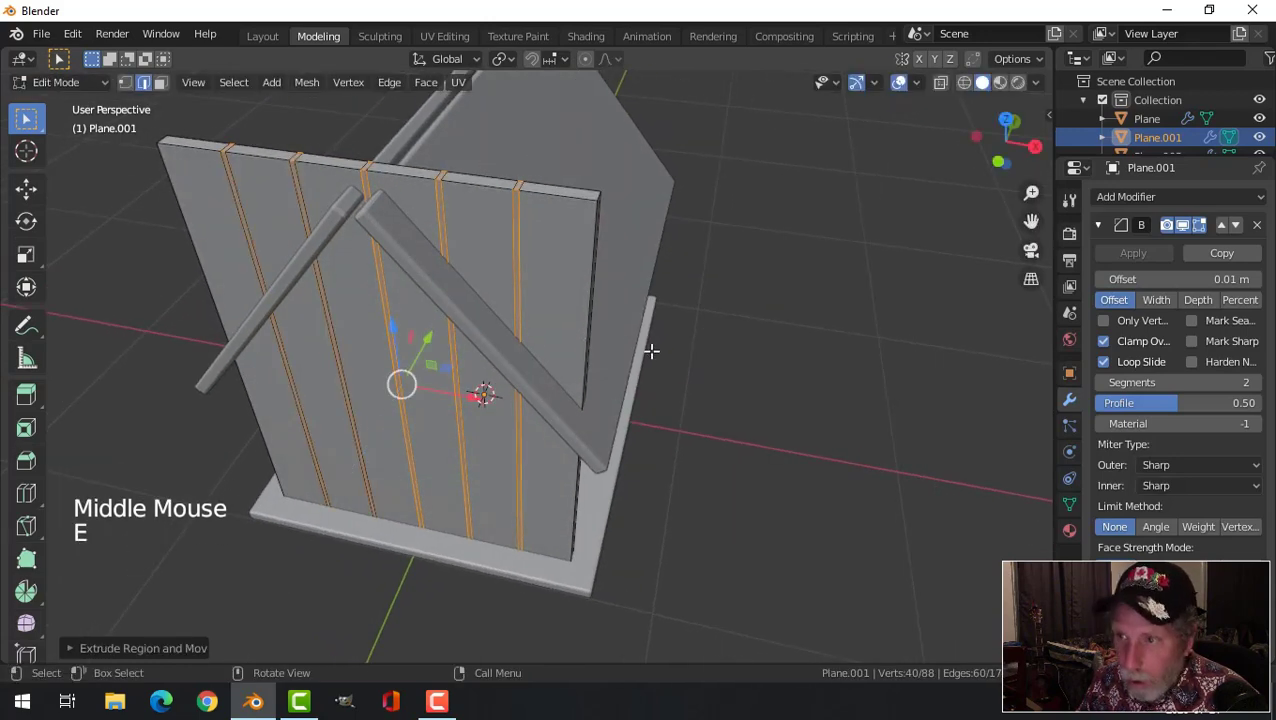
pyautogui.hotkey('alt', 's')
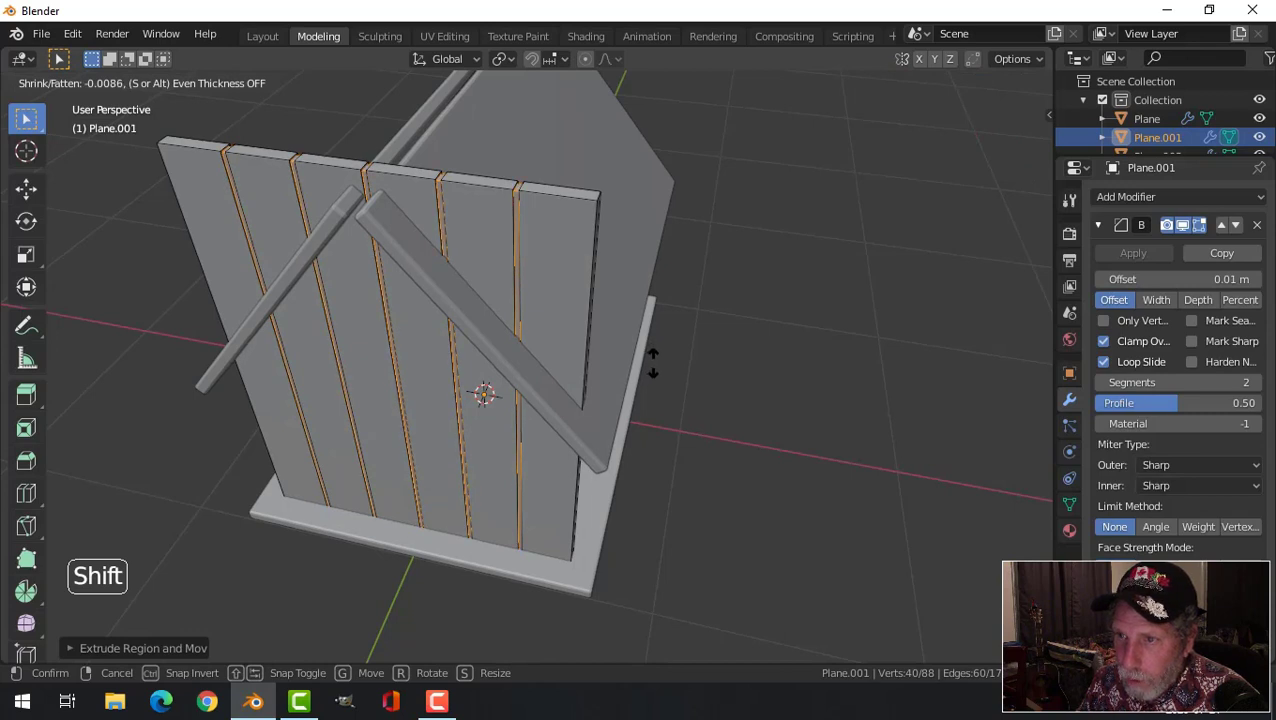
pyautogui.click(652, 362)
pyautogui.click(124, 649)
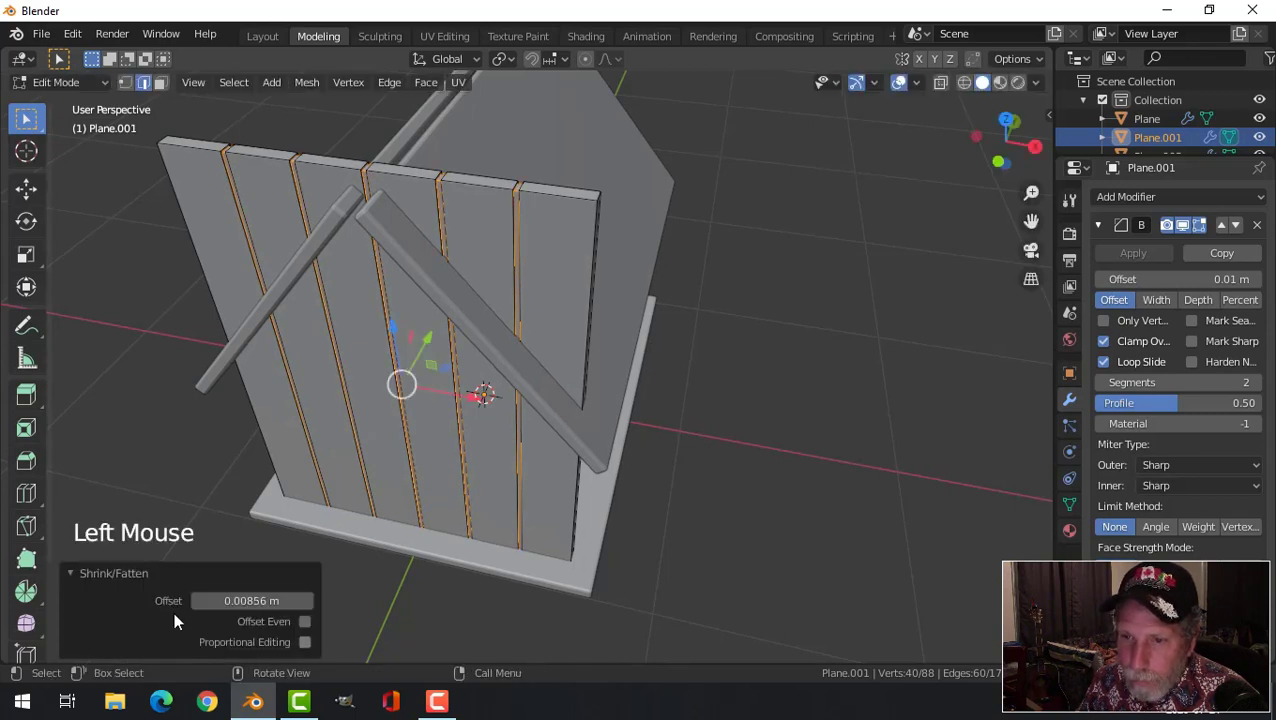
pyautogui.doubleClick(278, 600)
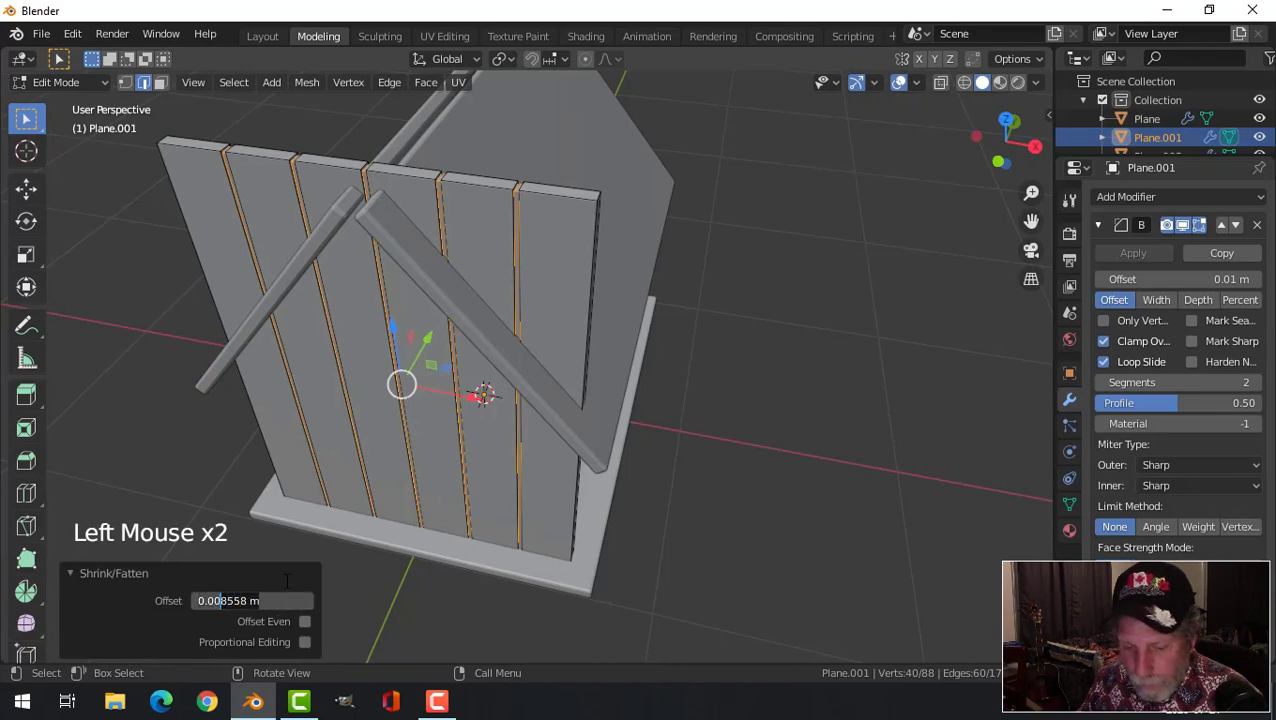
pyautogui.press('Return')
# - Set the Shrink/Fatten offset of the plank grooves to 0.0035 m
pyautogui.scroll(2, 627, 259)
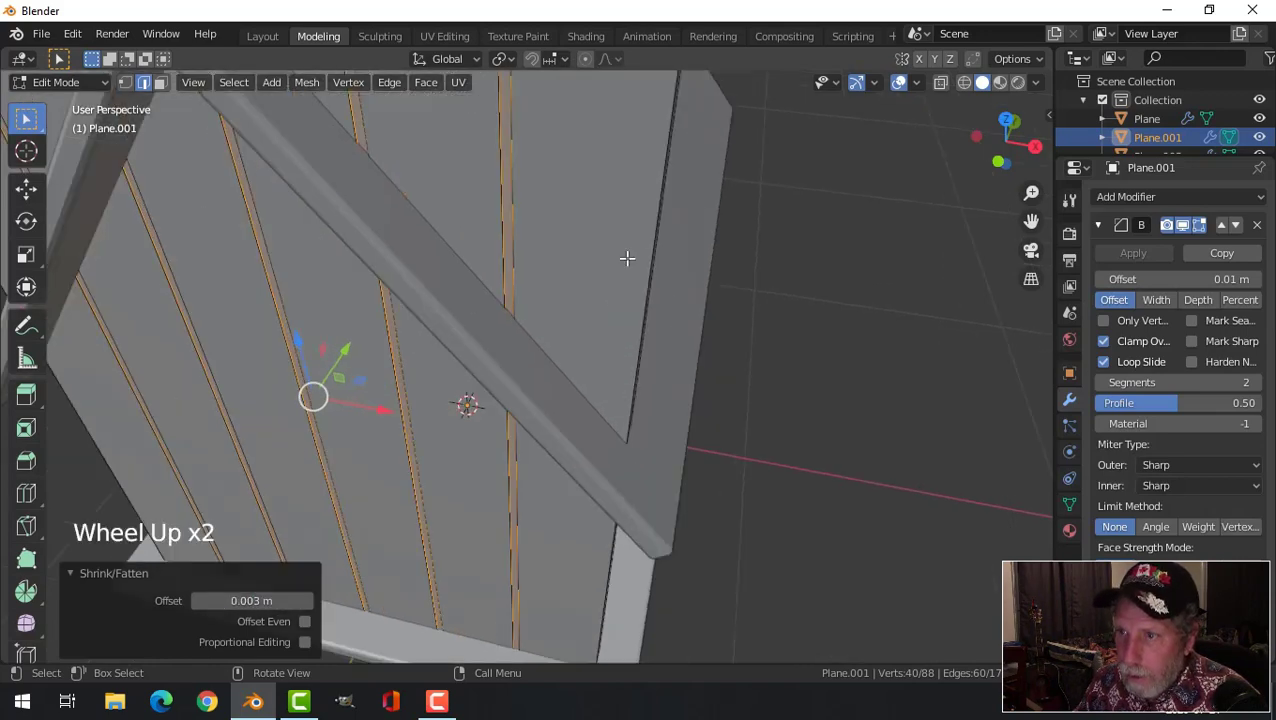
pyautogui.keyDown('shift'); pyautogui.moveTo(627, 259); pyautogui.dragTo(572, 378, button='middle'); pyautogui.keyUp('shift')
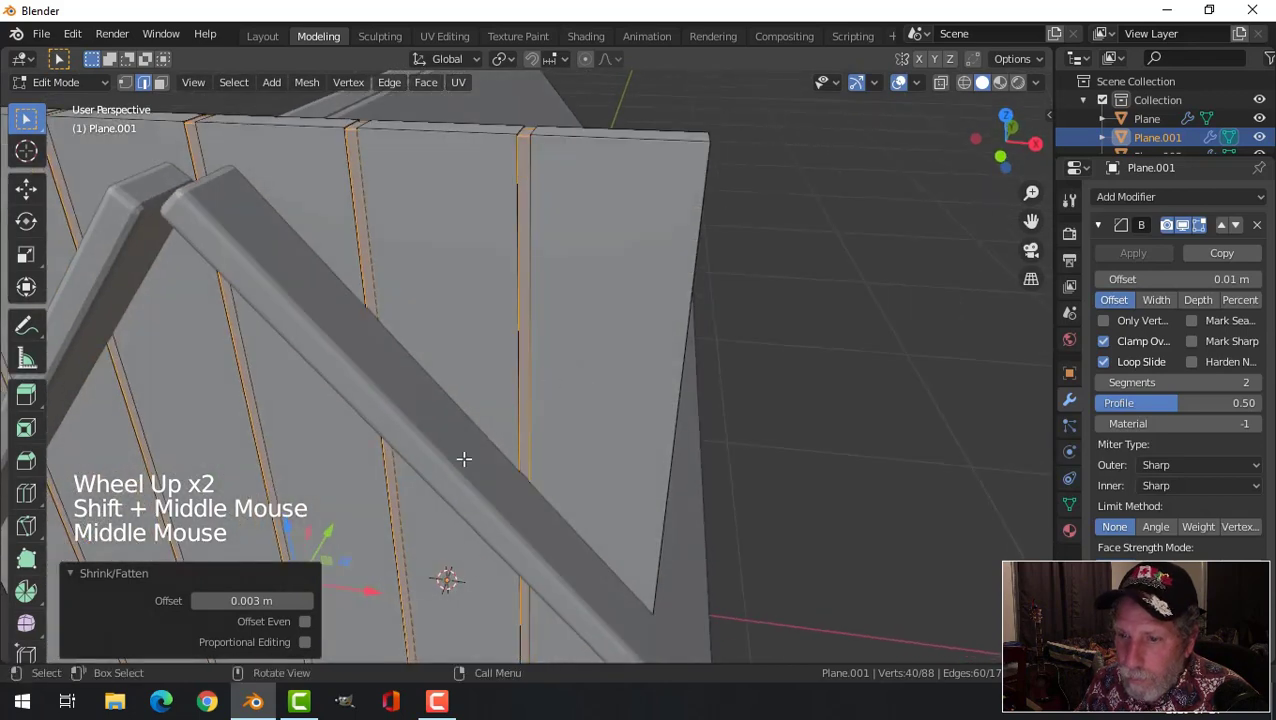
pyautogui.click(258, 601)
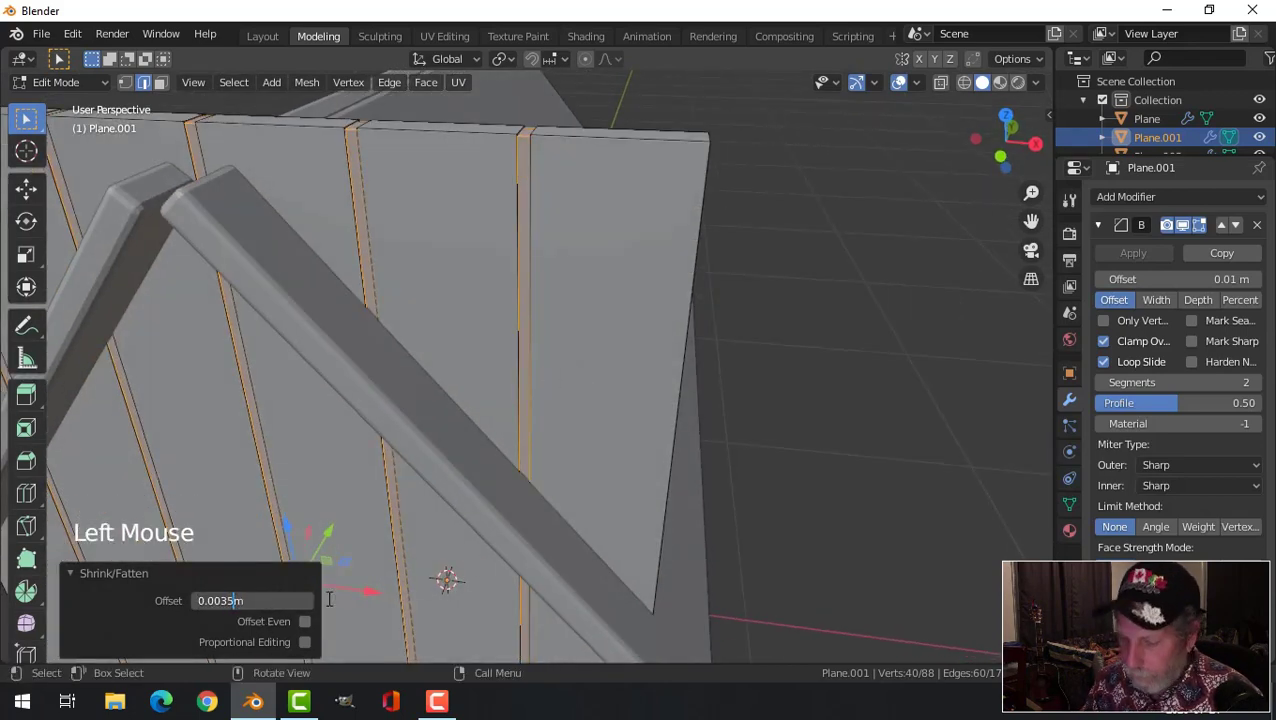
pyautogui.write('5')
pyautogui.press('Return')
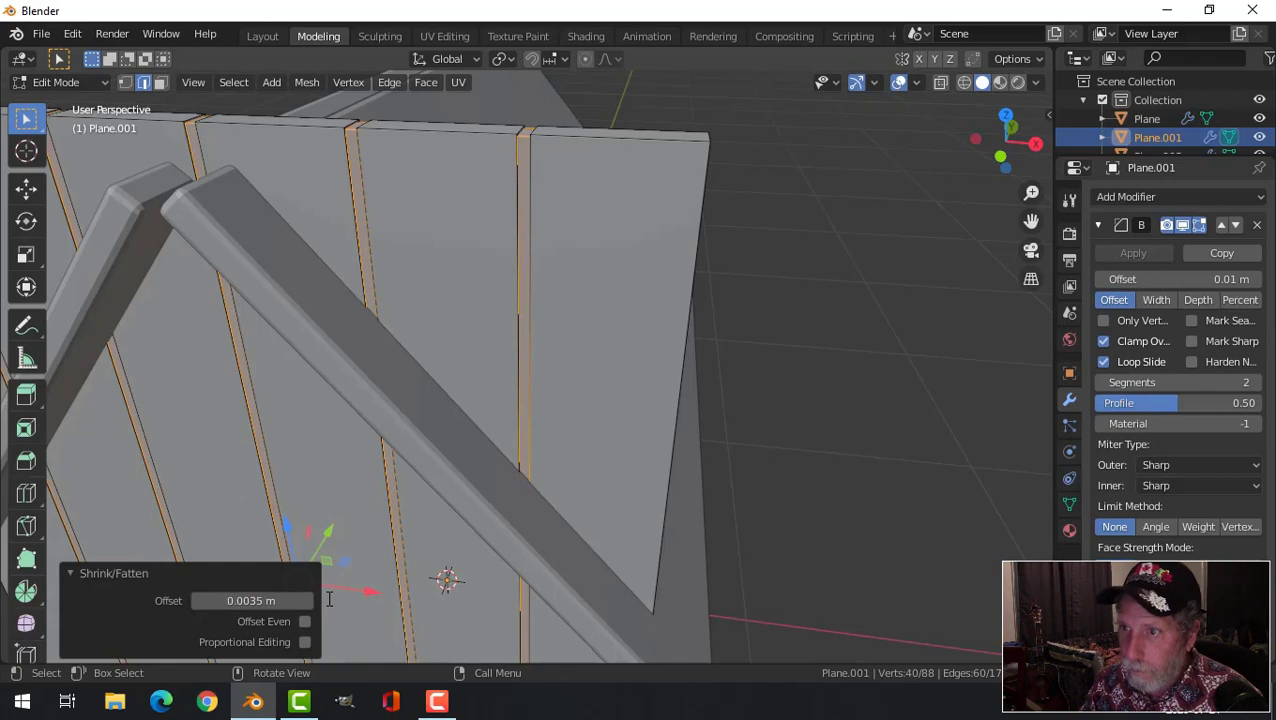
# - Set the plank grooves' Shrink/Fatten offset to 0.008 m, then deselect everything and return to Object Mode
pyautogui.click(256, 601)
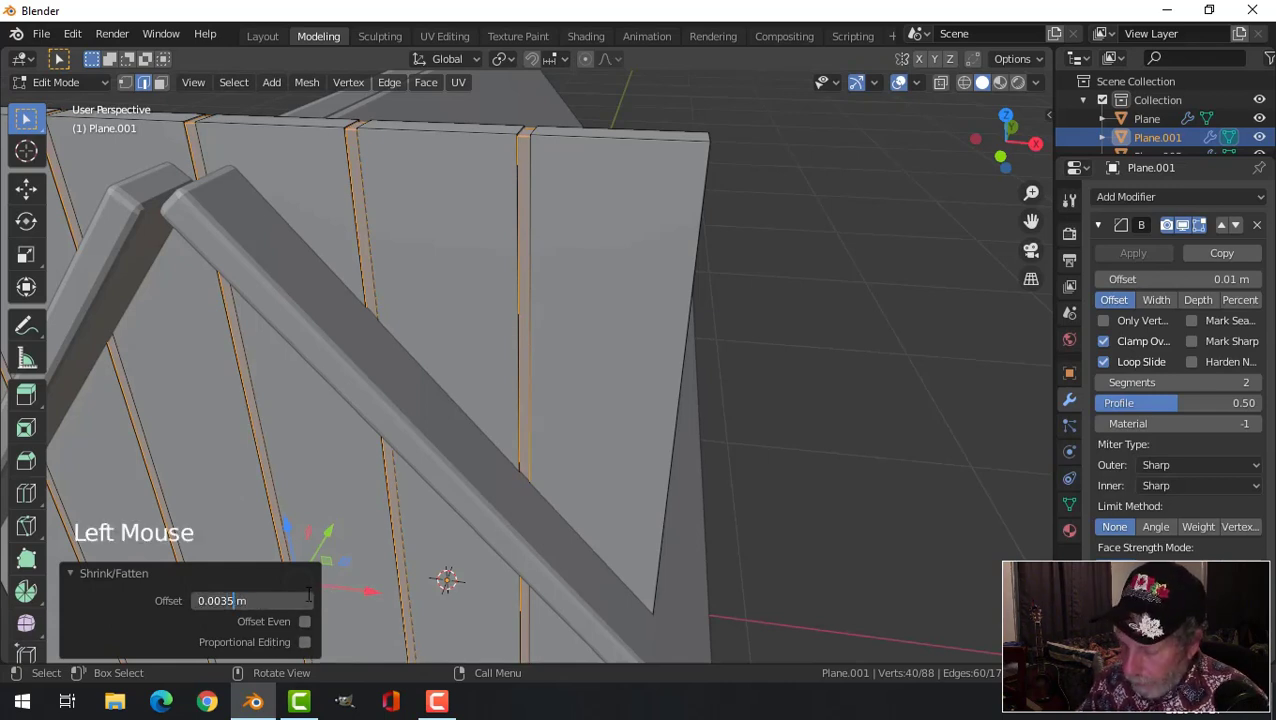
pyautogui.press('BackSpace')
pyautogui.write('8')
pyautogui.press('Return')
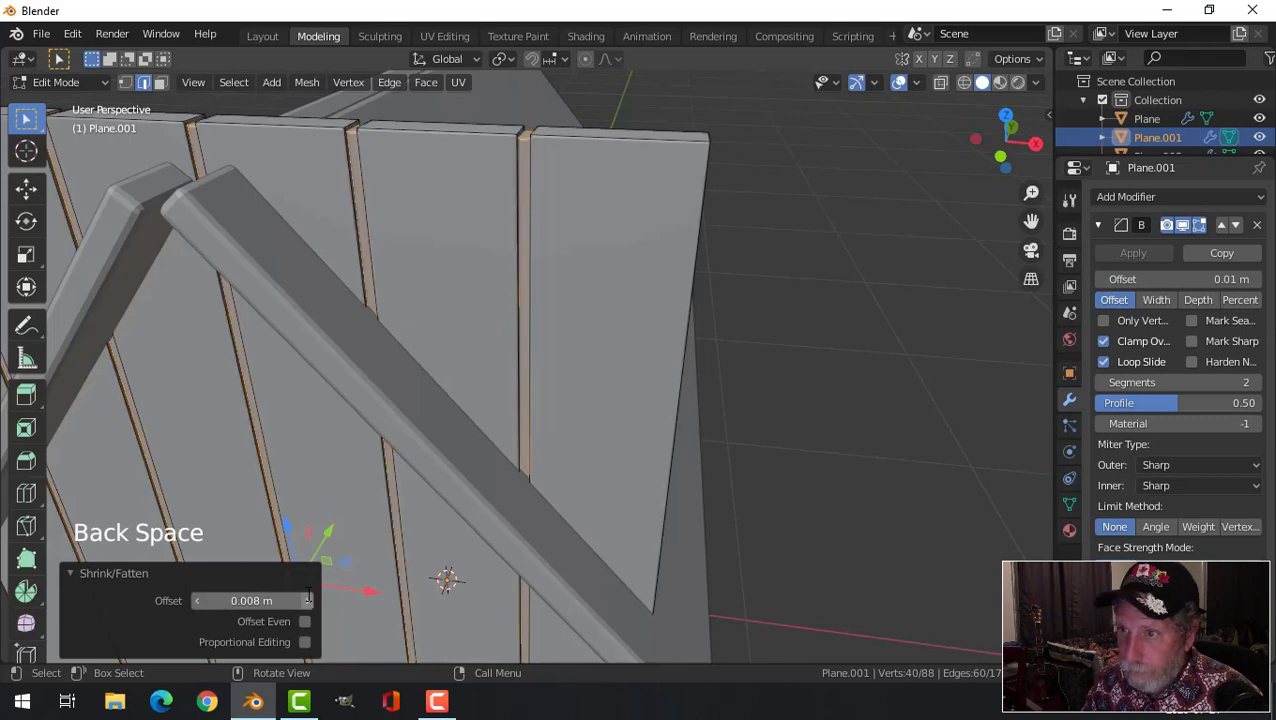
pyautogui.hotkey('alt', 'a')
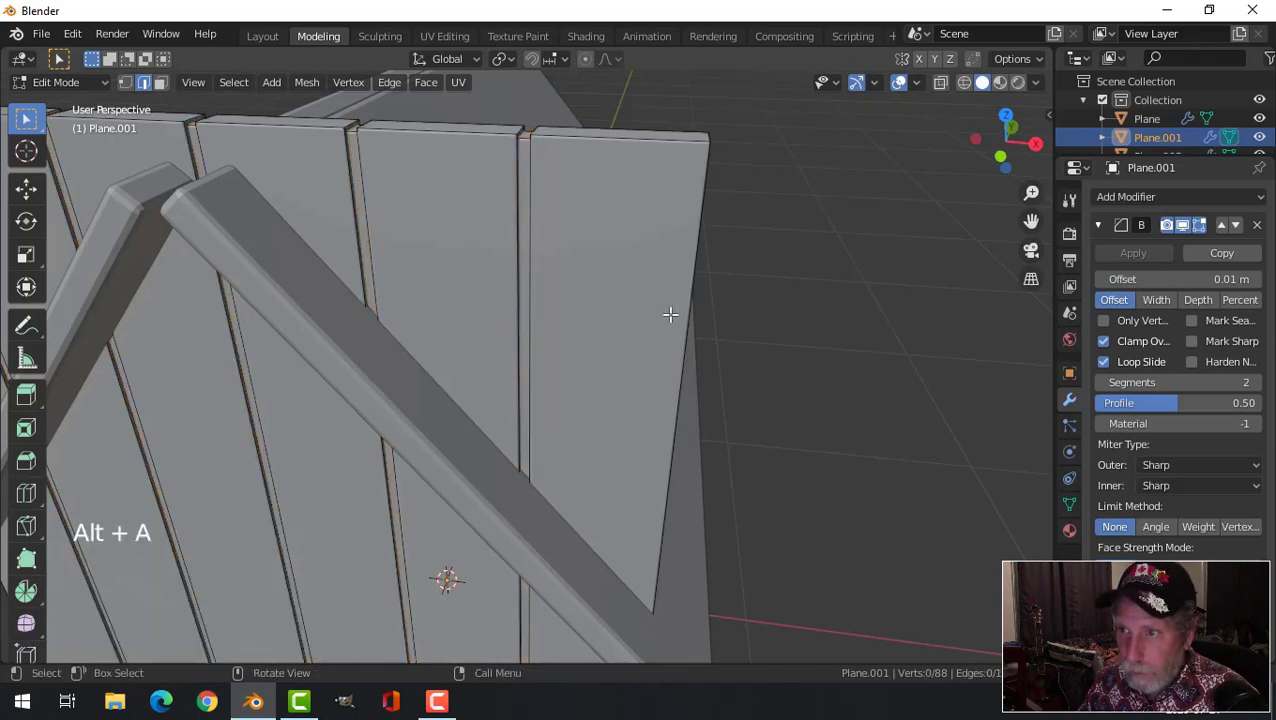
pyautogui.press('Tab')
pyautogui.hotkey('alt', 'a')
# - Bisect the front wall's entire mesh in front view along the left roof slab's slope, clearing the outer part
pyautogui.scroll(-2, 655, 318)
pyautogui.moveTo(655, 318); pyautogui.dragTo(501, 358, button='middle')
pyautogui.scroll(-2, 555, 326)
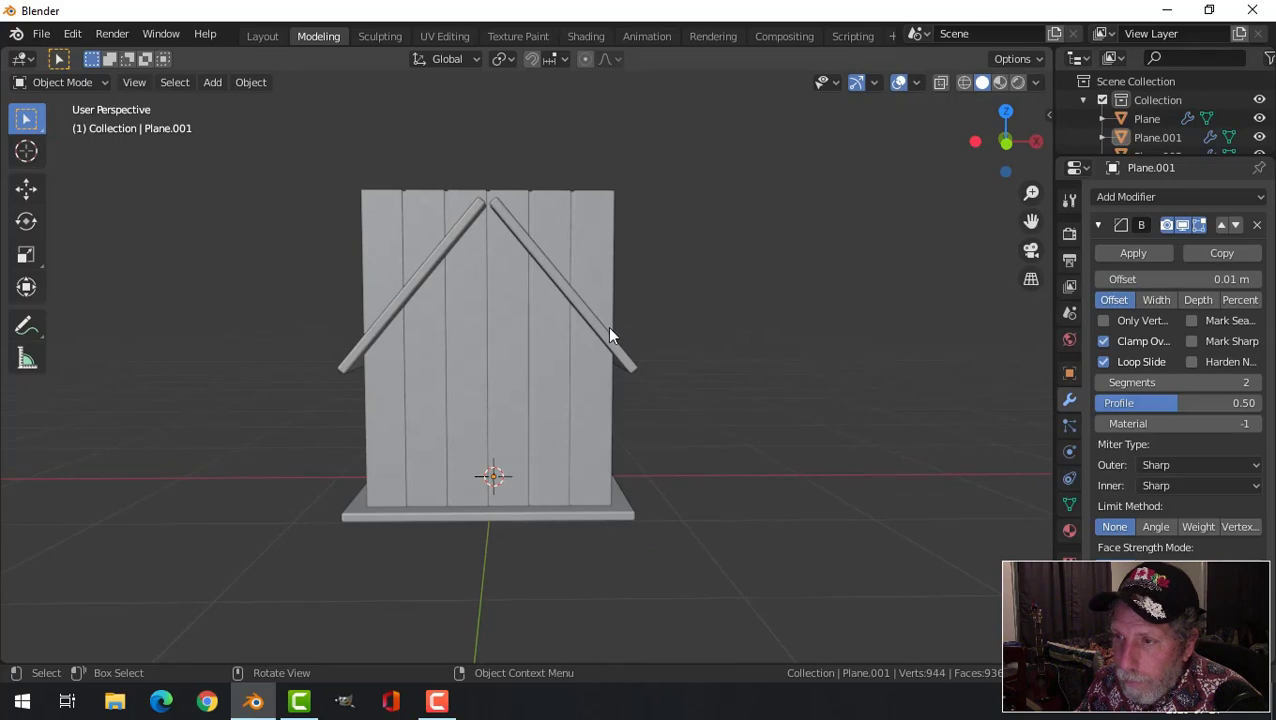
pyautogui.press('KP_1')
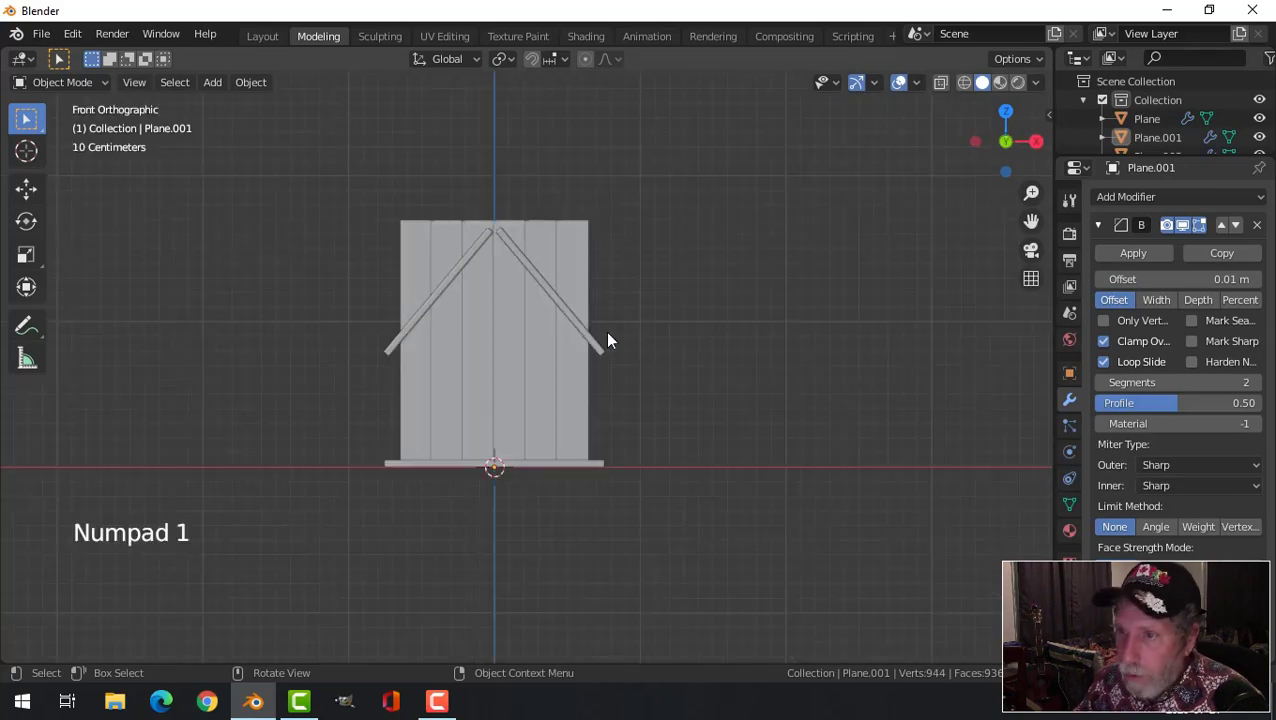
pyautogui.click(509, 363)
pyautogui.scroll(2, 502, 357)
pyautogui.keyDown('shift'); pyautogui.moveTo(498, 353); pyautogui.dragTo(512, 384, button='middle'); pyautogui.keyUp('shift')
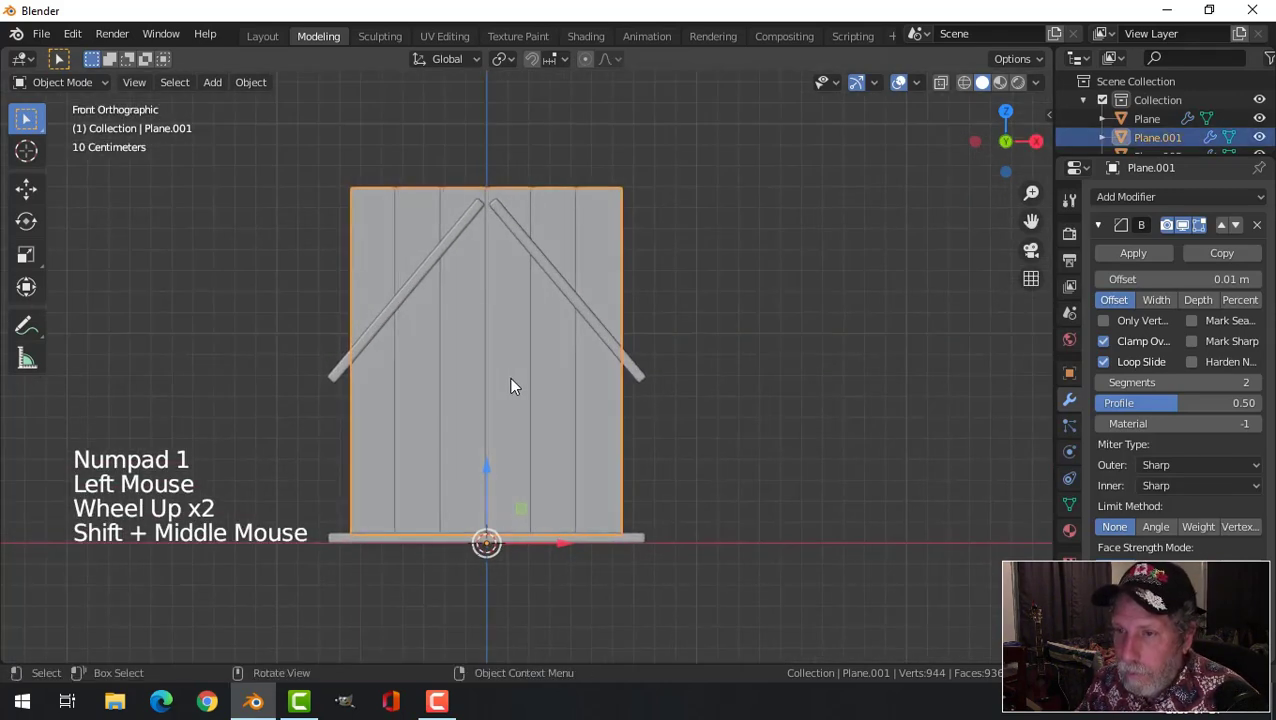
pyautogui.press('Tab')
pyautogui.press('a')
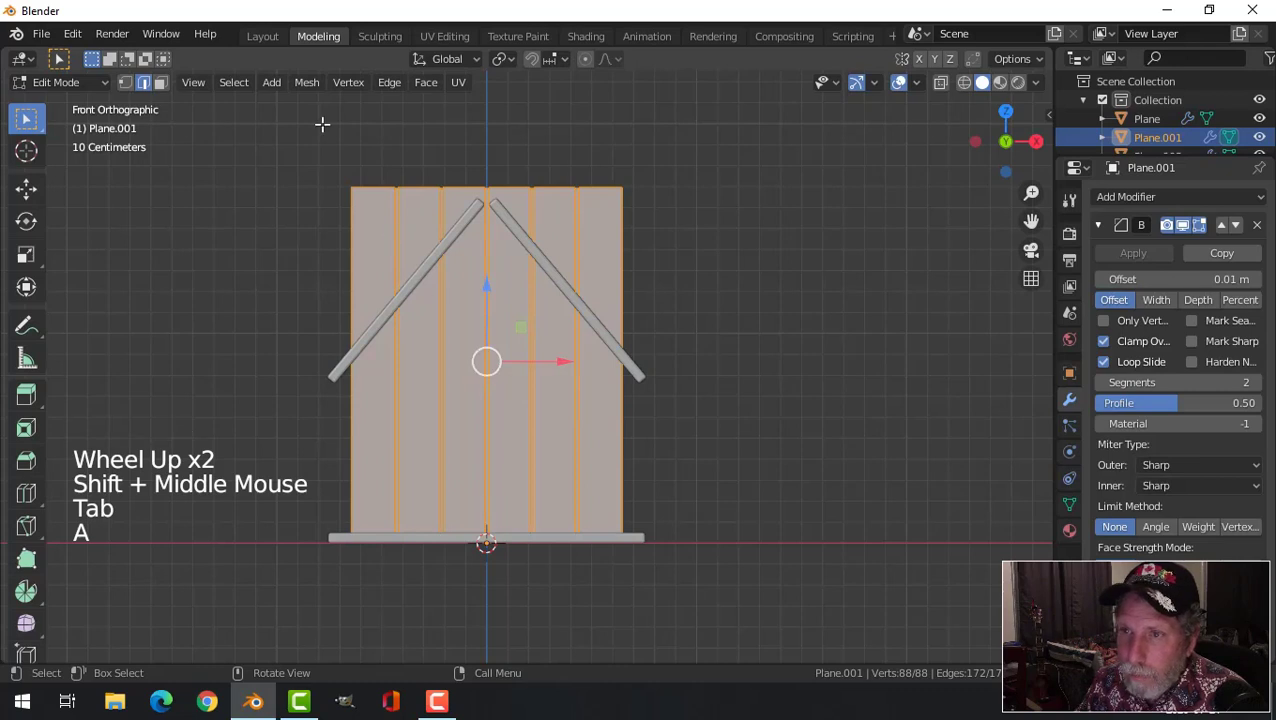
pyautogui.click(309, 84)
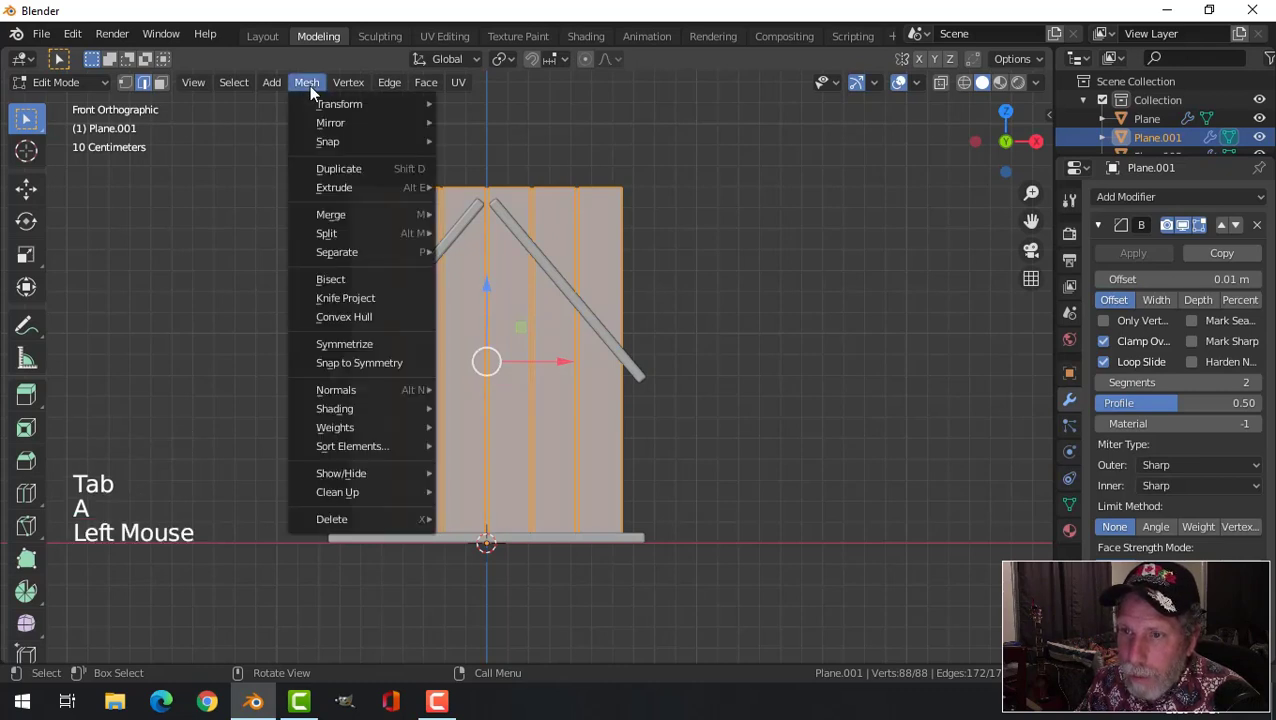
pyautogui.click(327, 275)
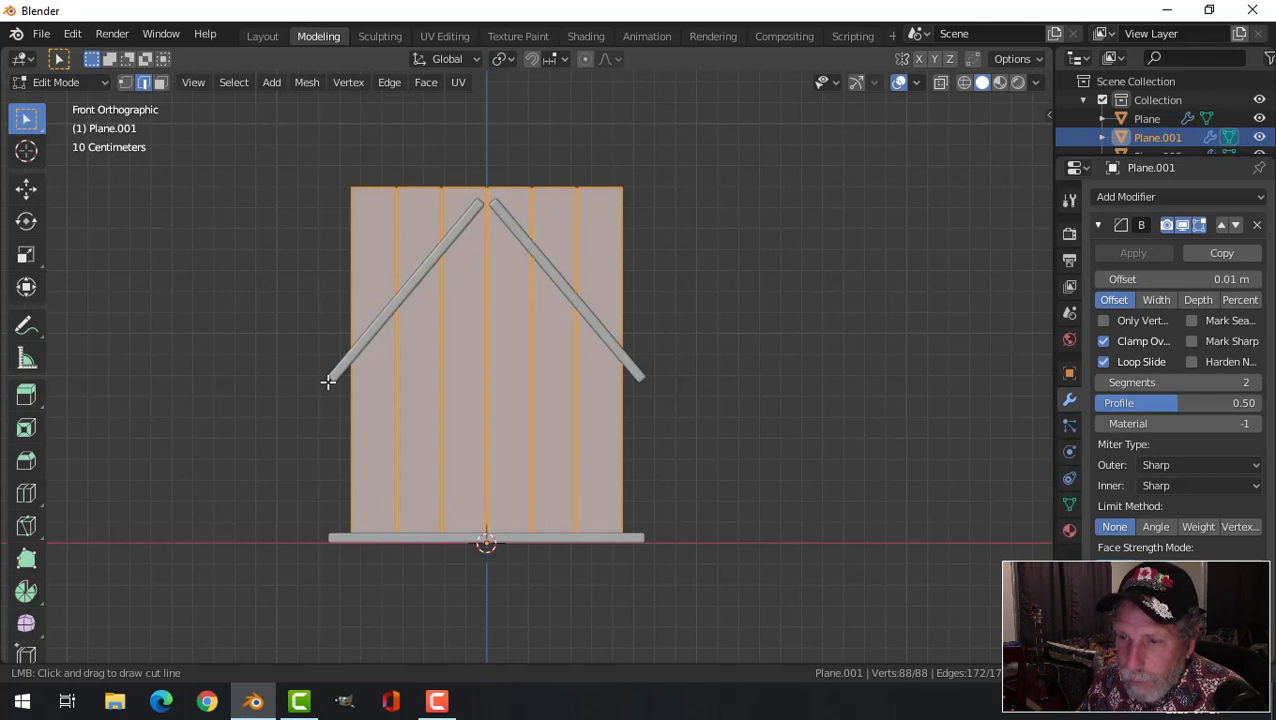
pyautogui.moveTo(328, 381); pyautogui.dragTo(524, 157)
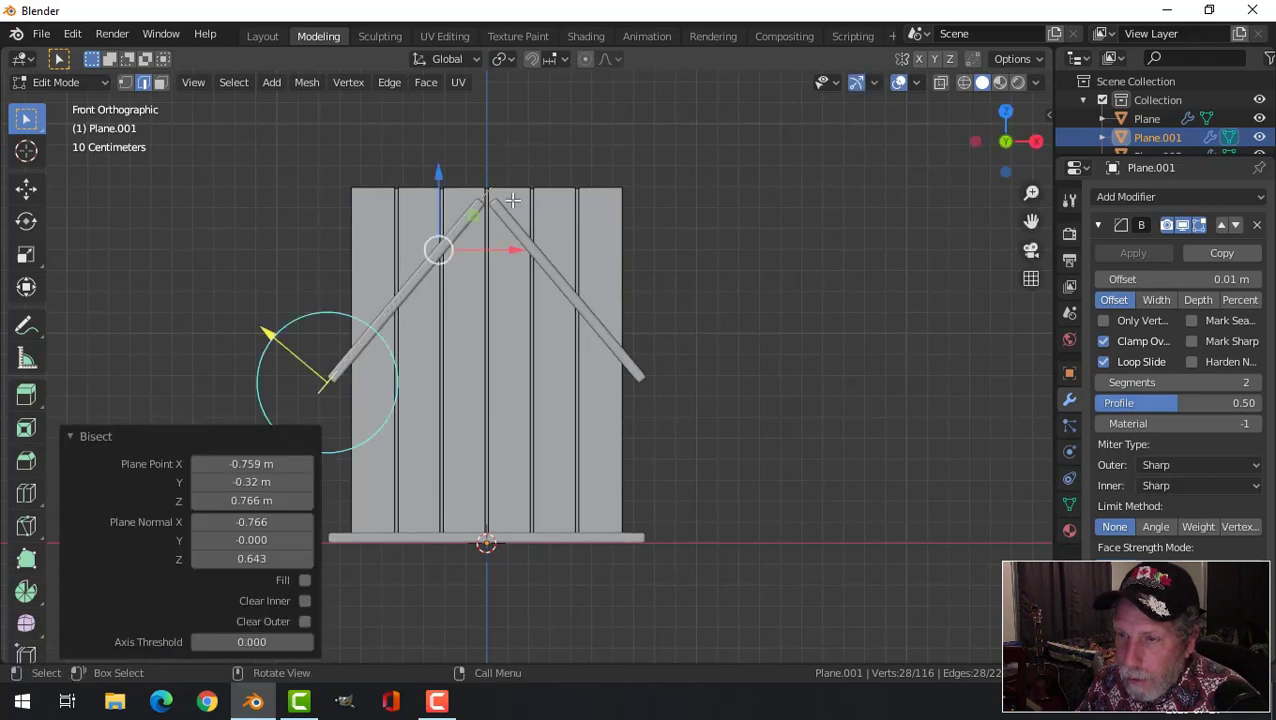
pyautogui.click(304, 621)
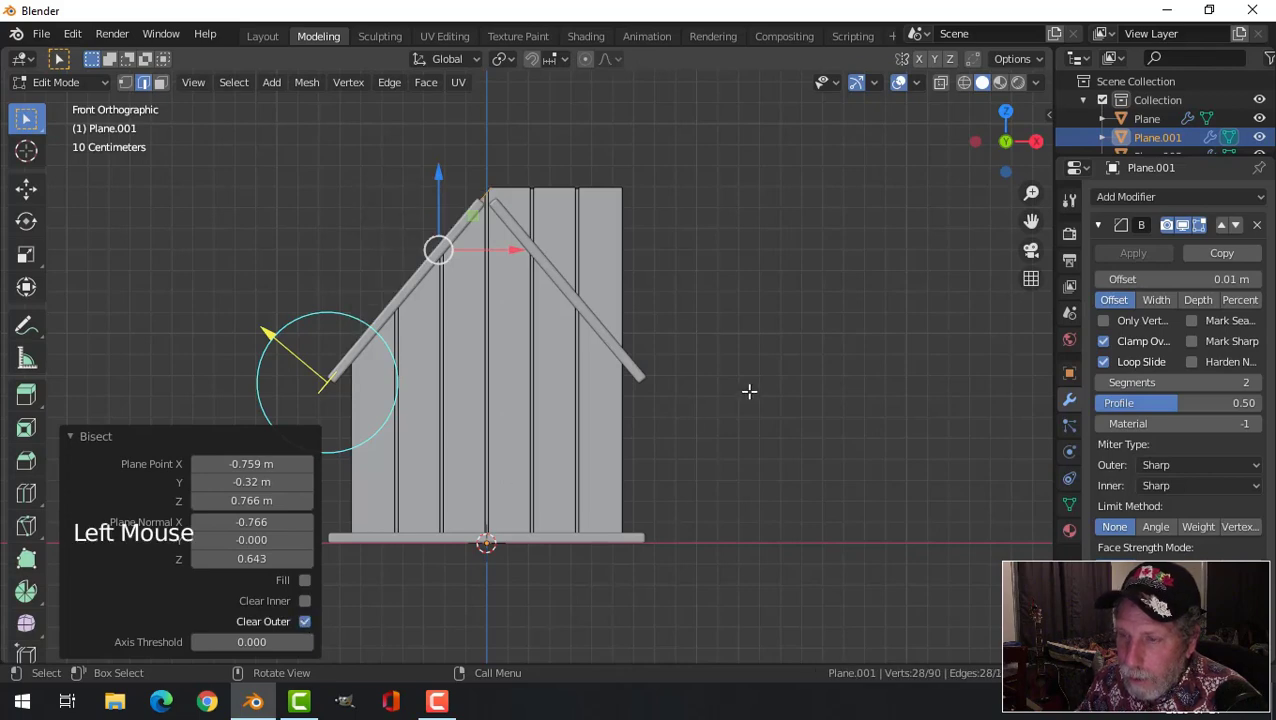
pyautogui.moveTo(760, 330)
pyautogui.mouseDown(button='middle')
pyautogui.moveTo(705, 389)
pyautogui.moveTo(789, 396)
pyautogui.moveTo(769, 330)
pyautogui.moveTo(763, 349)
pyautogui.mouseUp(button='middle')
# - Bisect the front wall's entire mesh in front view along the right roof slab's slope, with Clear Inner on and Clear Outer off
pyautogui.press('KP_1')
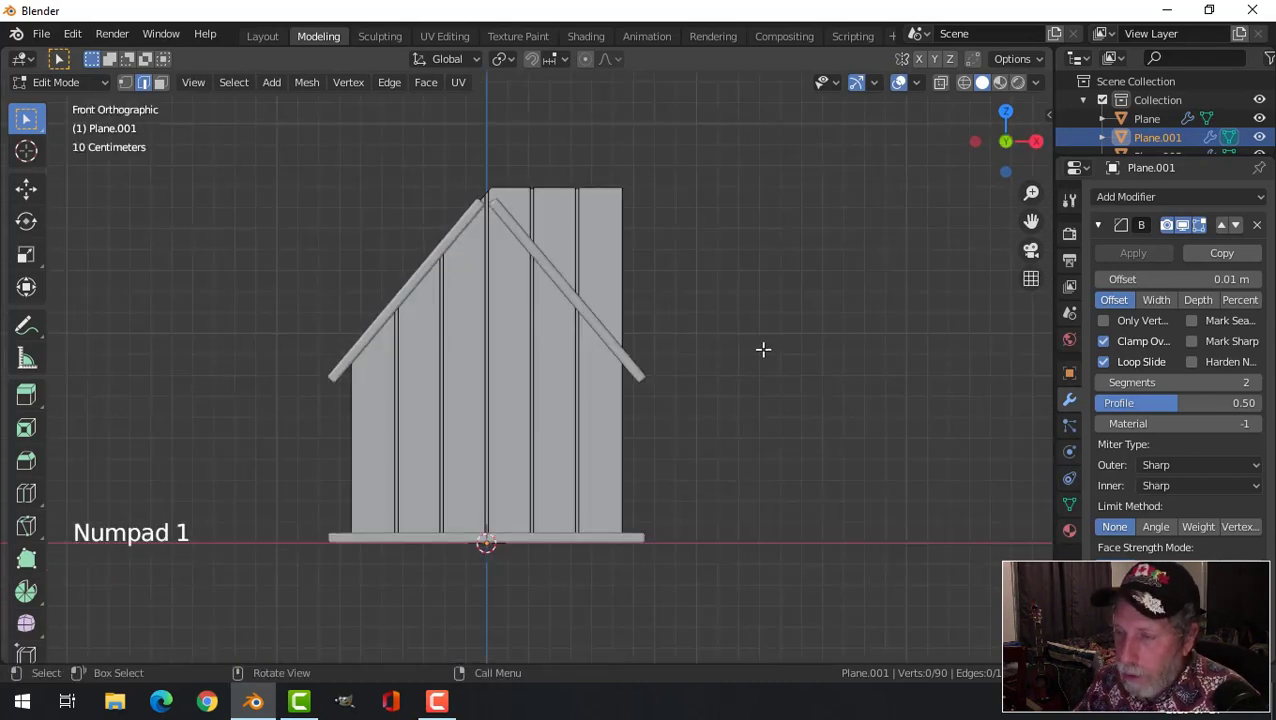
pyautogui.press('a')
pyautogui.click(306, 83)
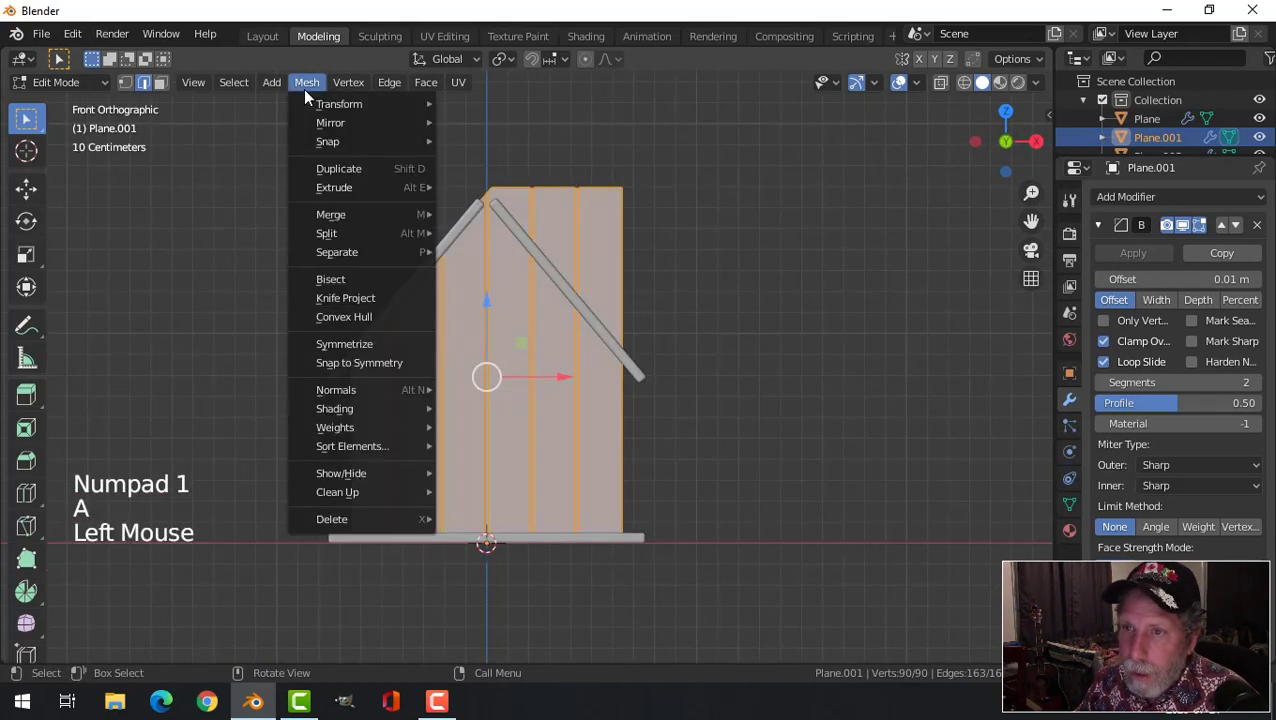
pyautogui.click(341, 276)
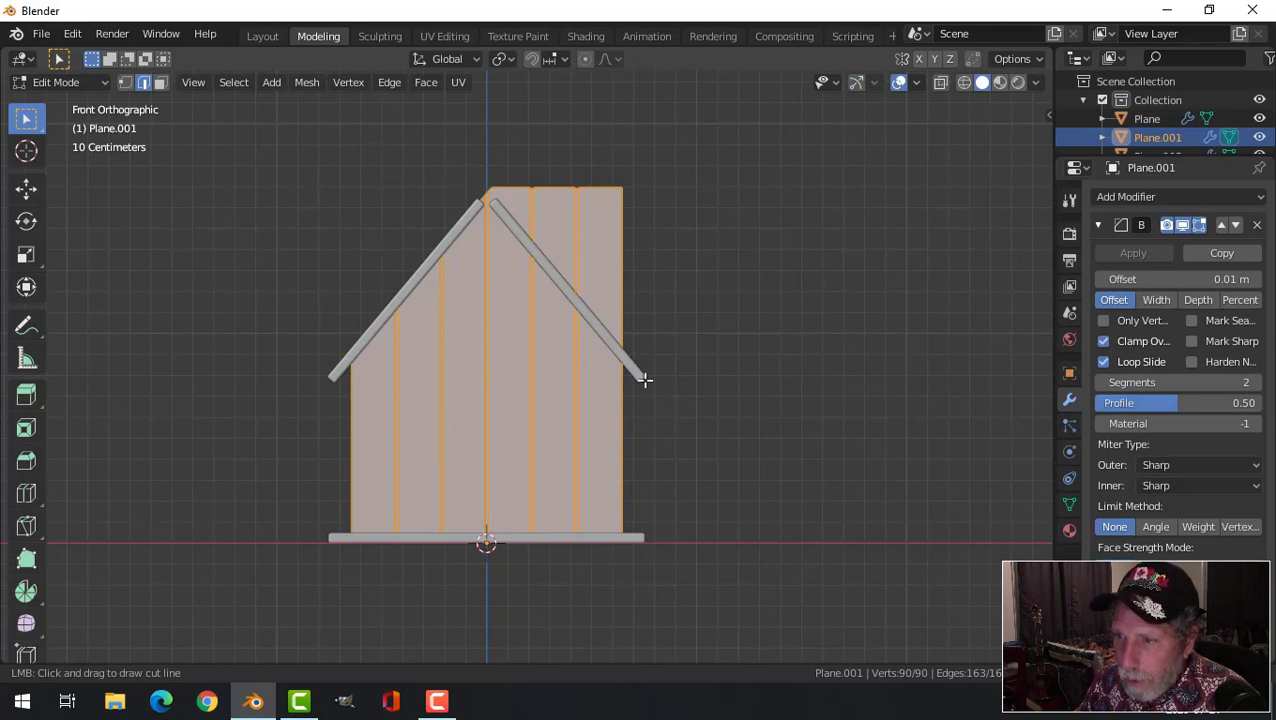
pyautogui.moveTo(648, 388); pyautogui.dragTo(456, 157)
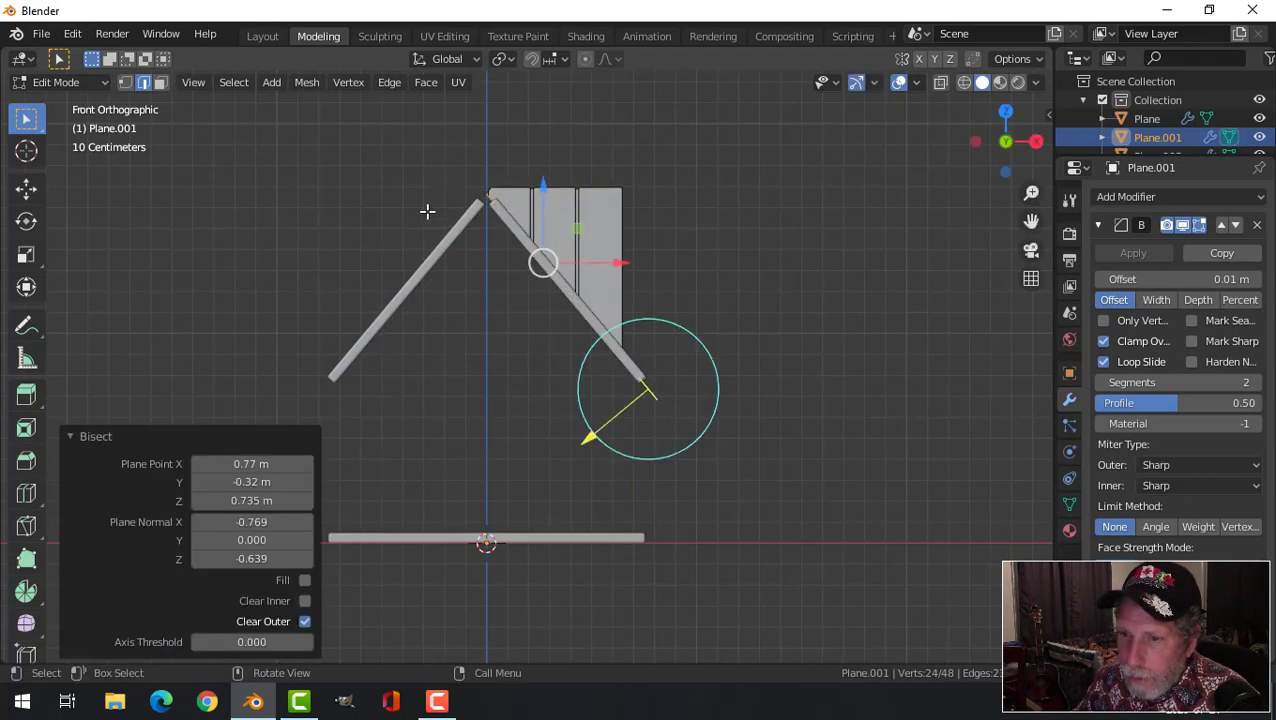
pyautogui.click(304, 601)
pyautogui.click(304, 621)
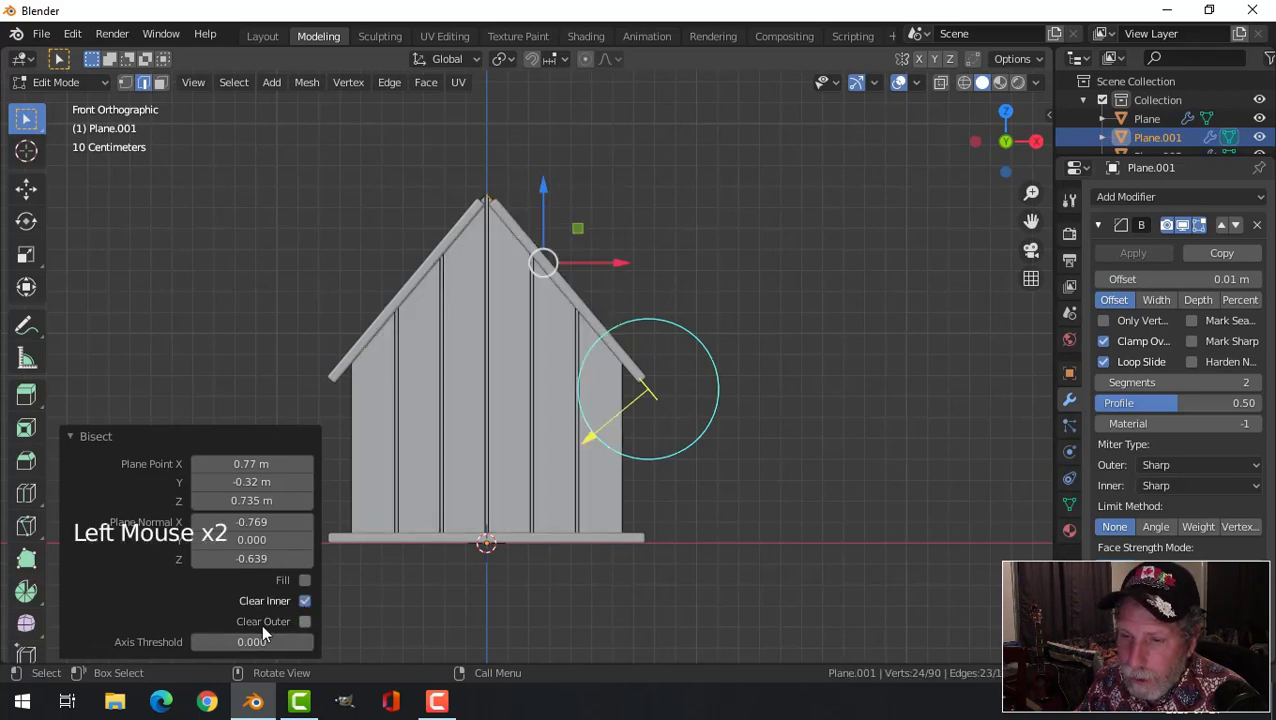
# - Deselect the trimmed front wall's mesh and return to Object Mode with nothing selected
pyautogui.moveTo(846, 318); pyautogui.dragTo(795, 339, button='middle')
pyautogui.click(795, 339)
pyautogui.hotkey('alt', 'a')
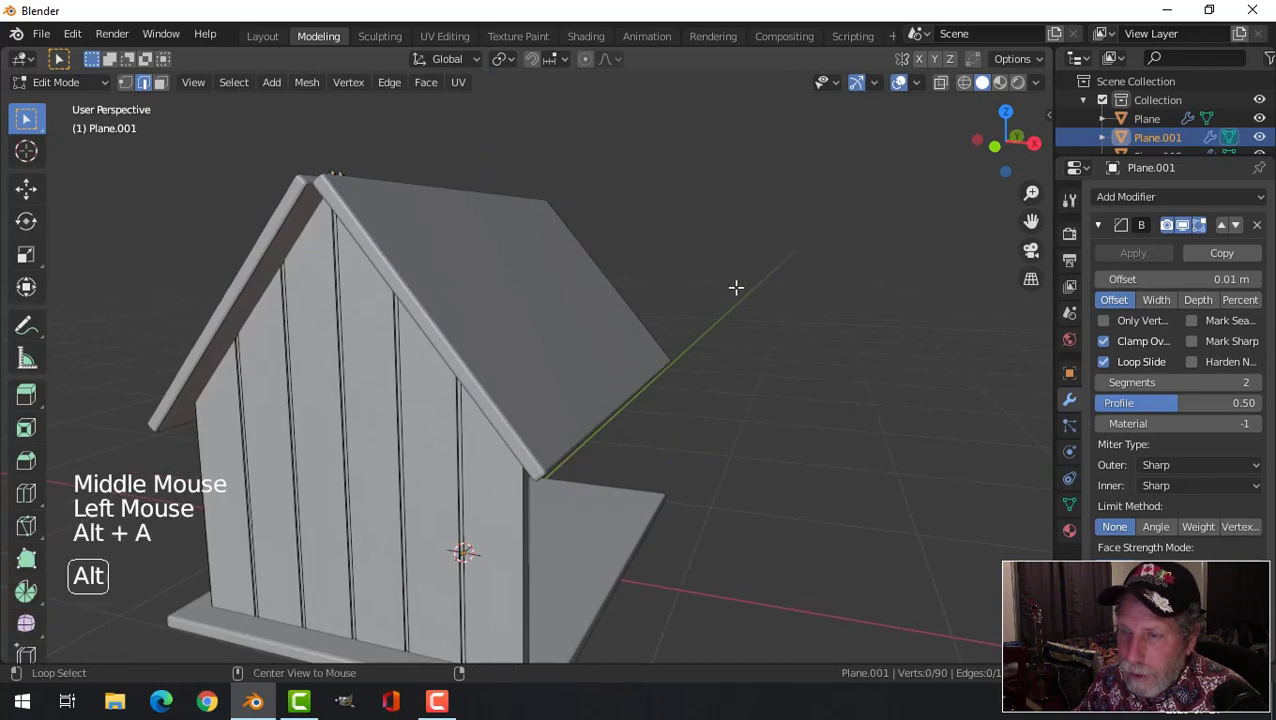
pyautogui.moveTo(735, 285); pyautogui.dragTo(699, 419, button='middle')
pyautogui.scroll(-2, 753, 326)
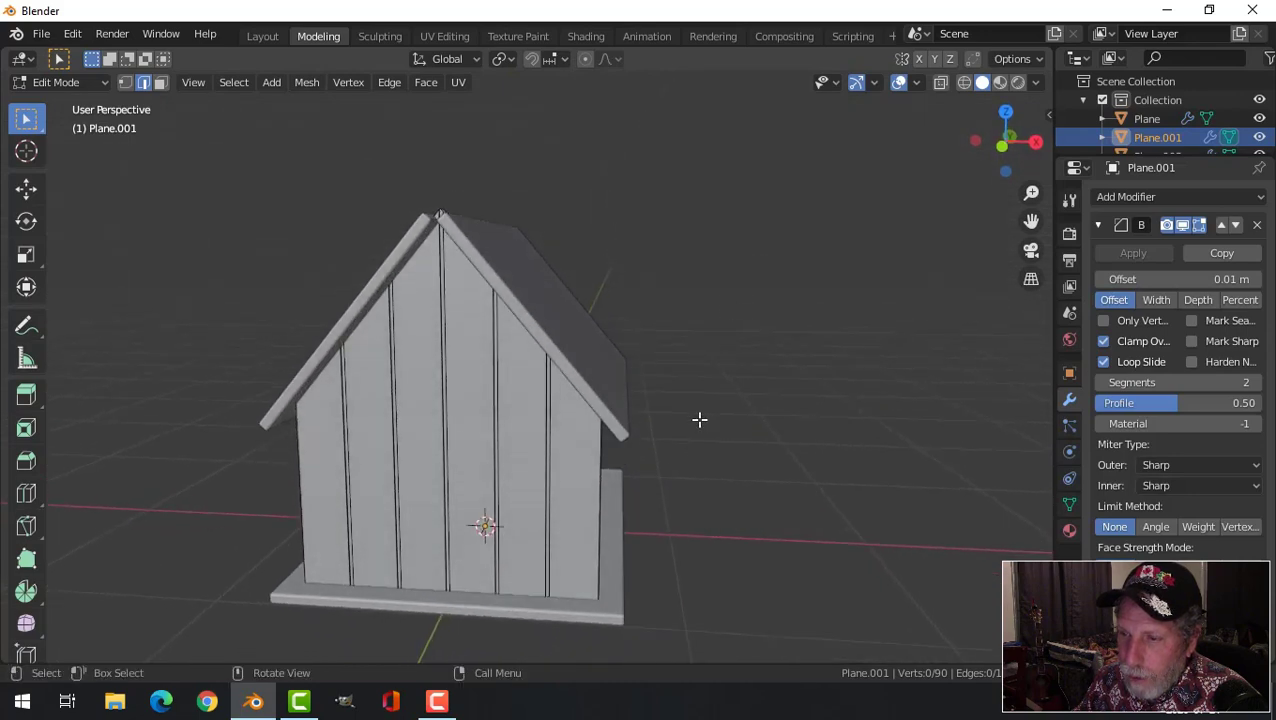
pyautogui.press('Tab')
pyautogui.moveTo(734, 466); pyautogui.dragTo(715, 457, button='middle')
pyautogui.hotkey('alt', 'a')
pyautogui.click(625, 542)
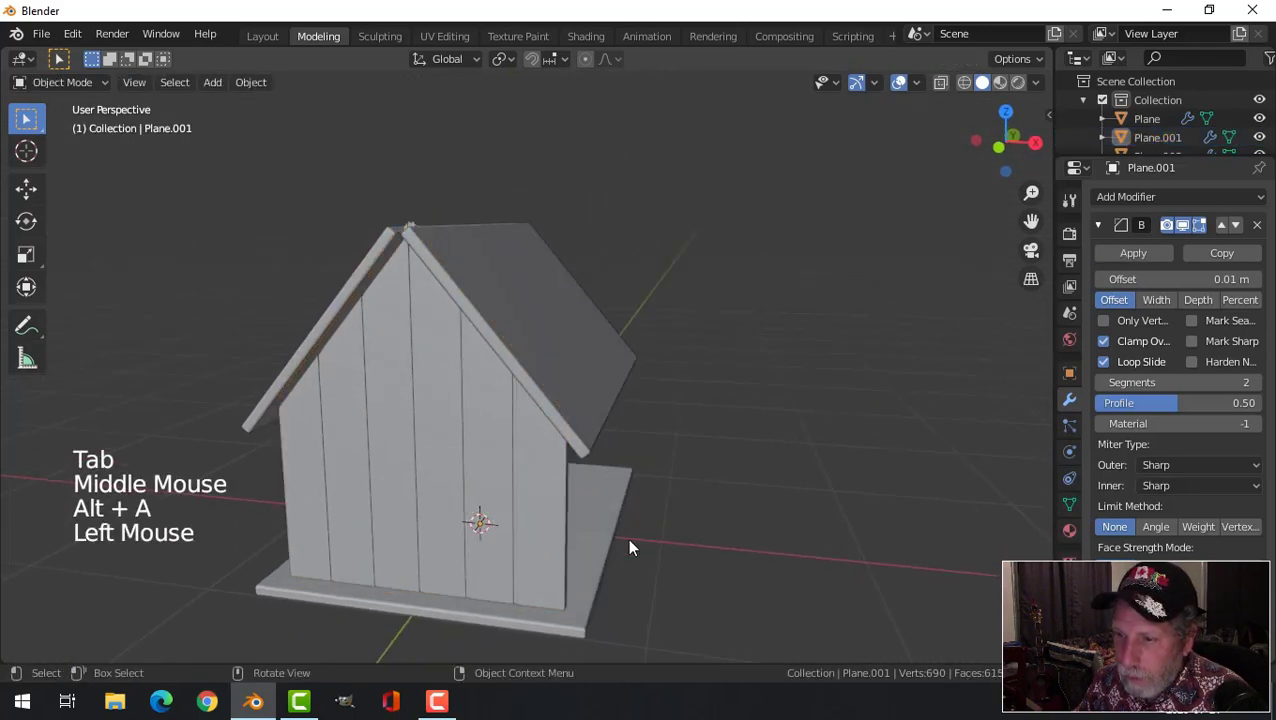
pyautogui.hotkey('shift', 'd')
pyautogui.rightClick(573, 482)
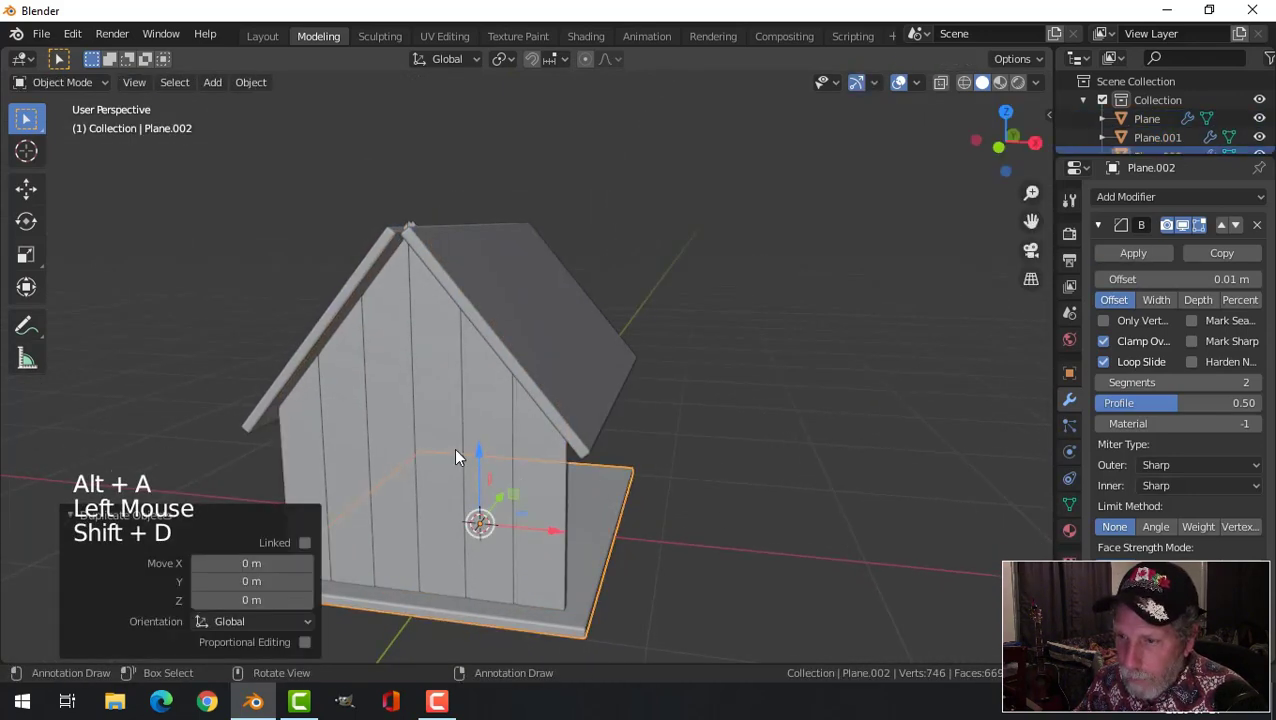
pyautogui.moveTo(480, 453); pyautogui.dragTo(465, 150)
pyautogui.moveTo(656, 237); pyautogui.dragTo(672, 248, button='middle')
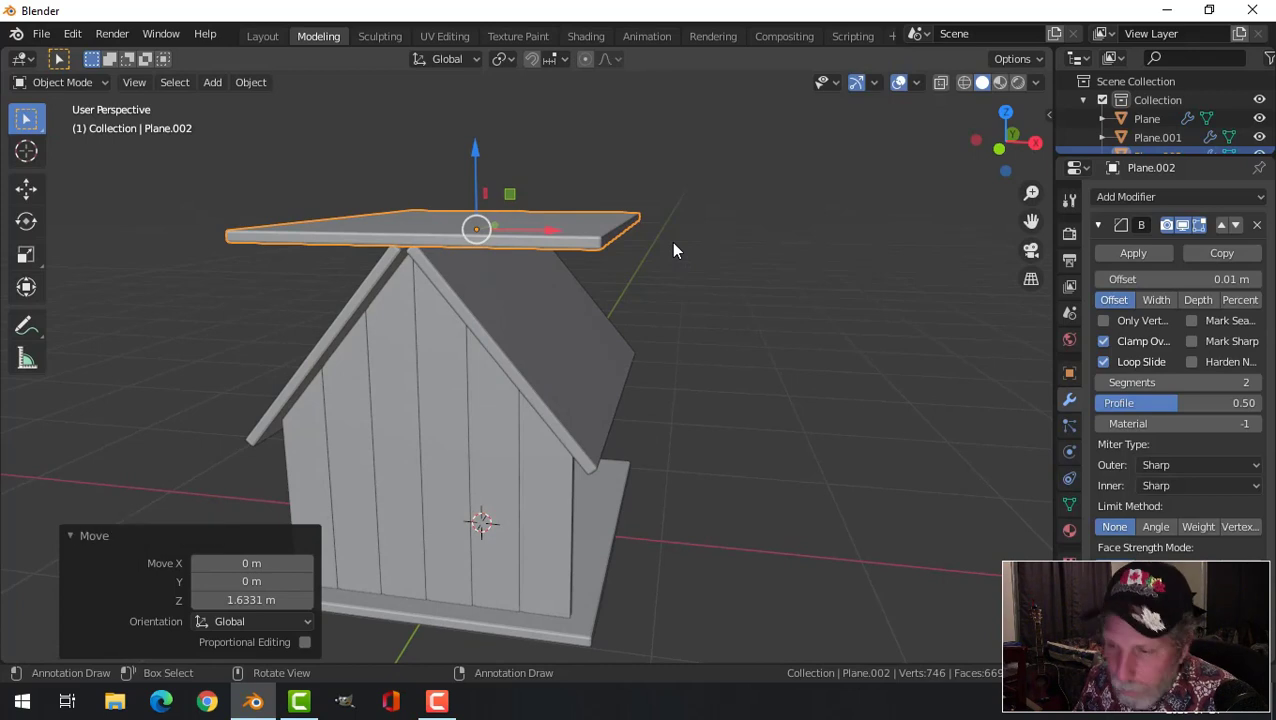
pyautogui.press('x')
pyautogui.click(672, 245)
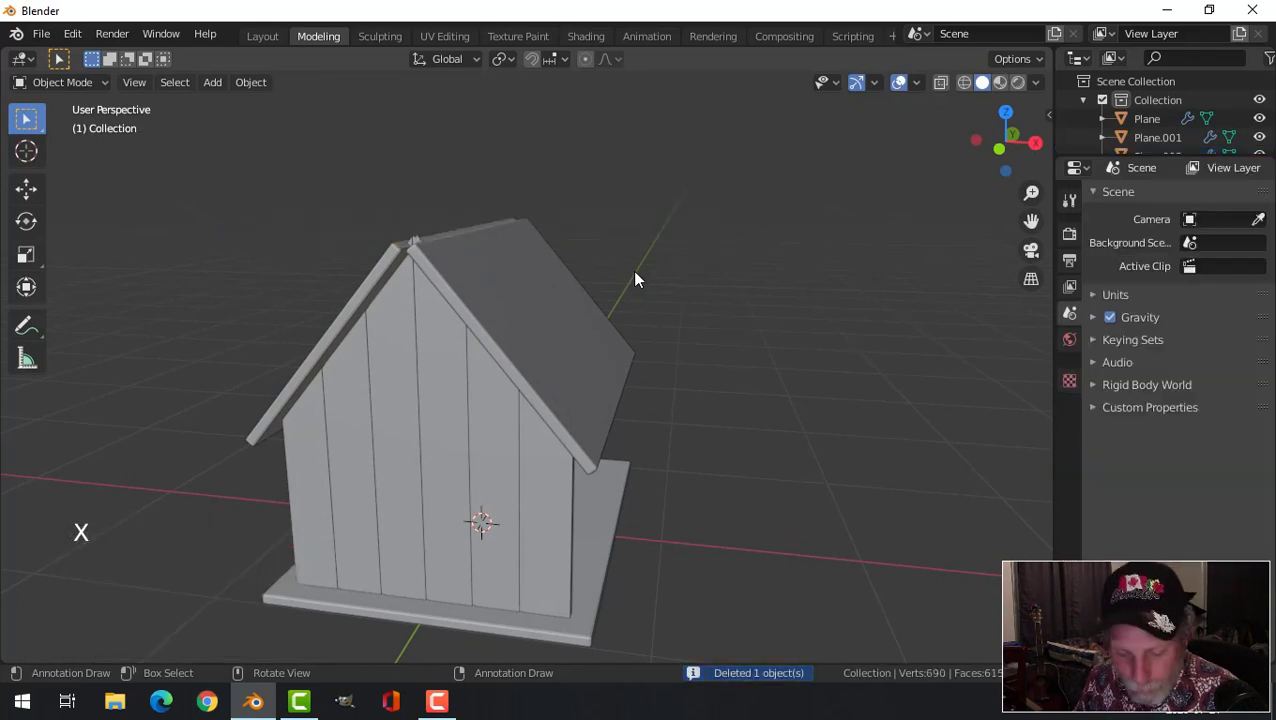
# - Add a plane, raise it above the roof ridge and scale its mesh to 0.110 in Edit Mode
pyautogui.hotkey('shift', 'a')
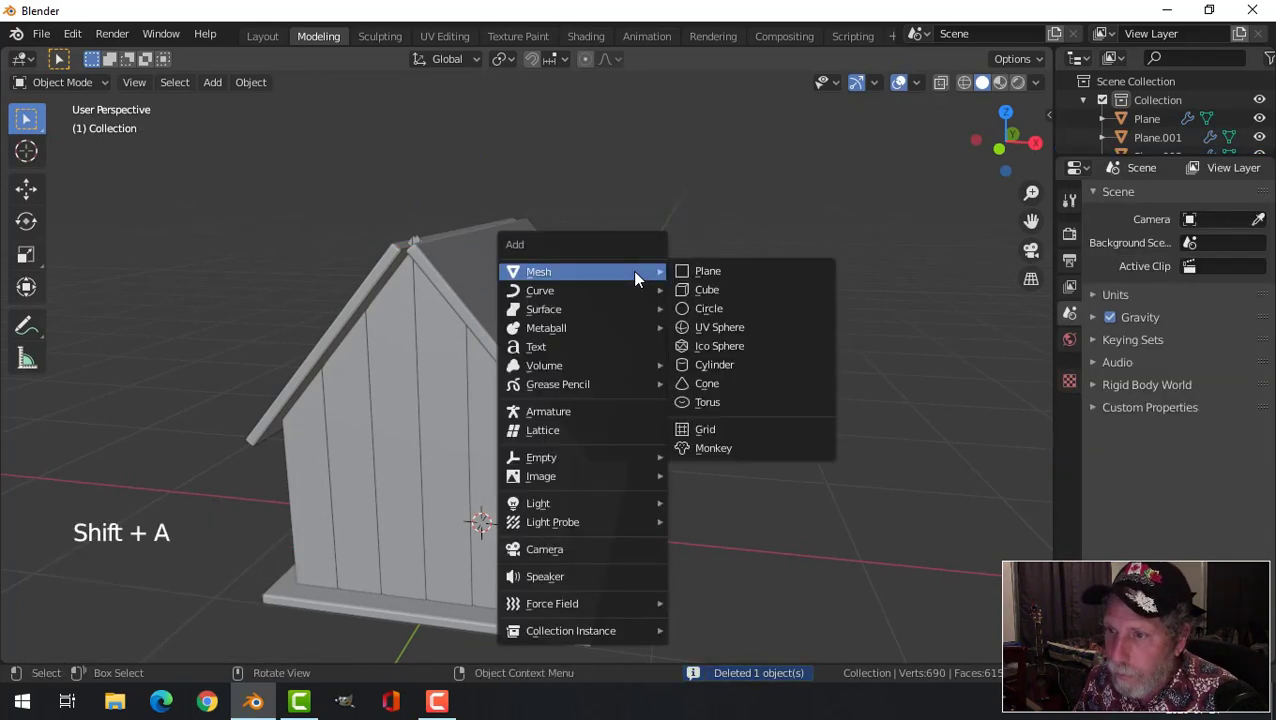
pyautogui.click(710, 270)
pyautogui.moveTo(478, 459); pyautogui.dragTo(507, 177)
pyautogui.press('Tab')
pyautogui.moveTo(597, 215); pyautogui.dragTo(612, 296, button='middle')
pyautogui.press('s')
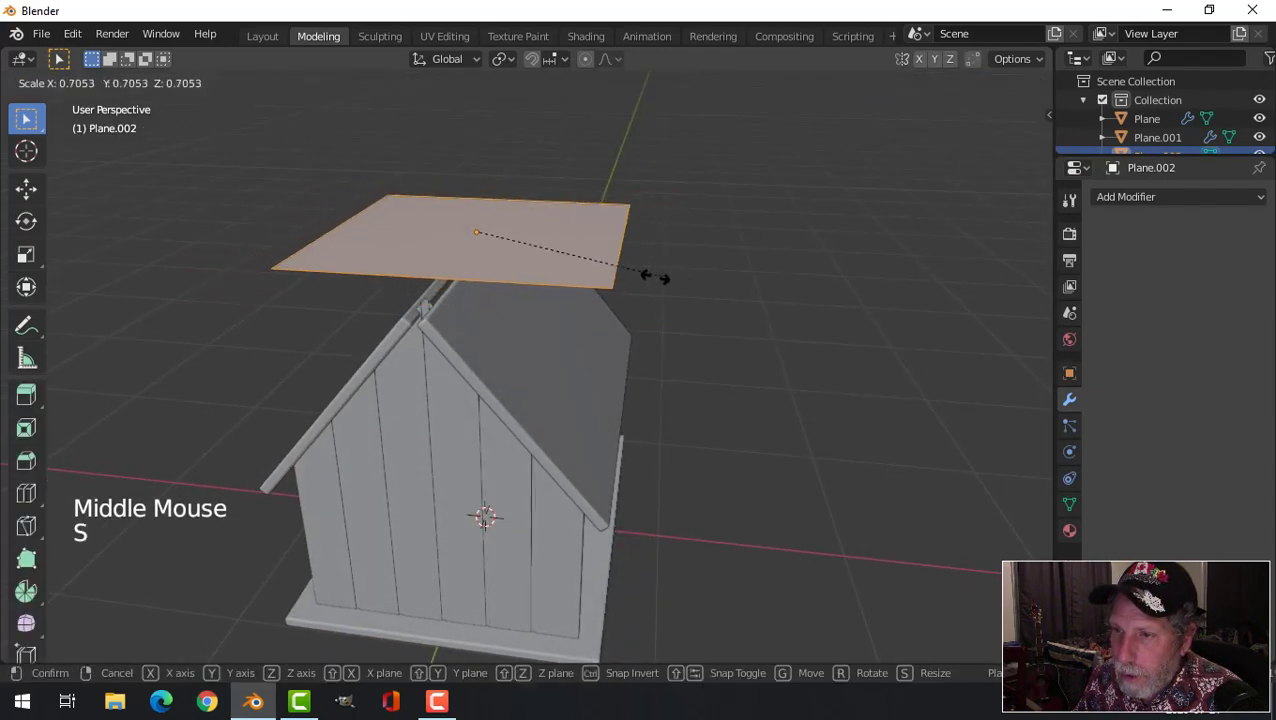
pyautogui.click(494, 256)
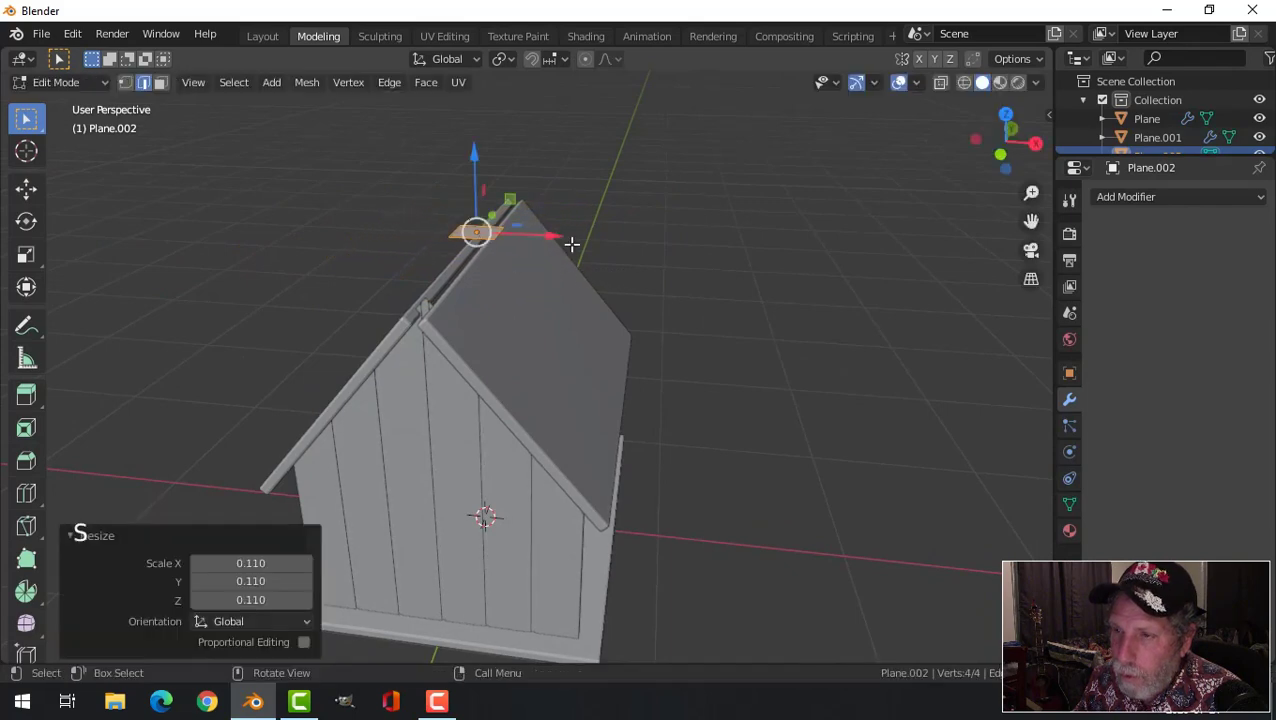
# - Rotate the small plane 90° about X and extrude it about 1.05 m along Y toward the back of the roof
pyautogui.moveTo(494, 256); pyautogui.dragTo(474, 290, button='middle')
pyautogui.moveTo(535, 330); pyautogui.dragTo(555, 279, button='middle')
pyautogui.write('rx90')
pyautogui.press('Return')
pyautogui.press('e')
pyautogui.rightClick(538, 234)
pyautogui.moveTo(538, 234); pyautogui.dragTo(745, 270)
# - Move the ridge beam's front end face along Y to just past the front edge of the roof
pyautogui.moveTo(521, 287); pyautogui.dragTo(604, 279, button='middle')
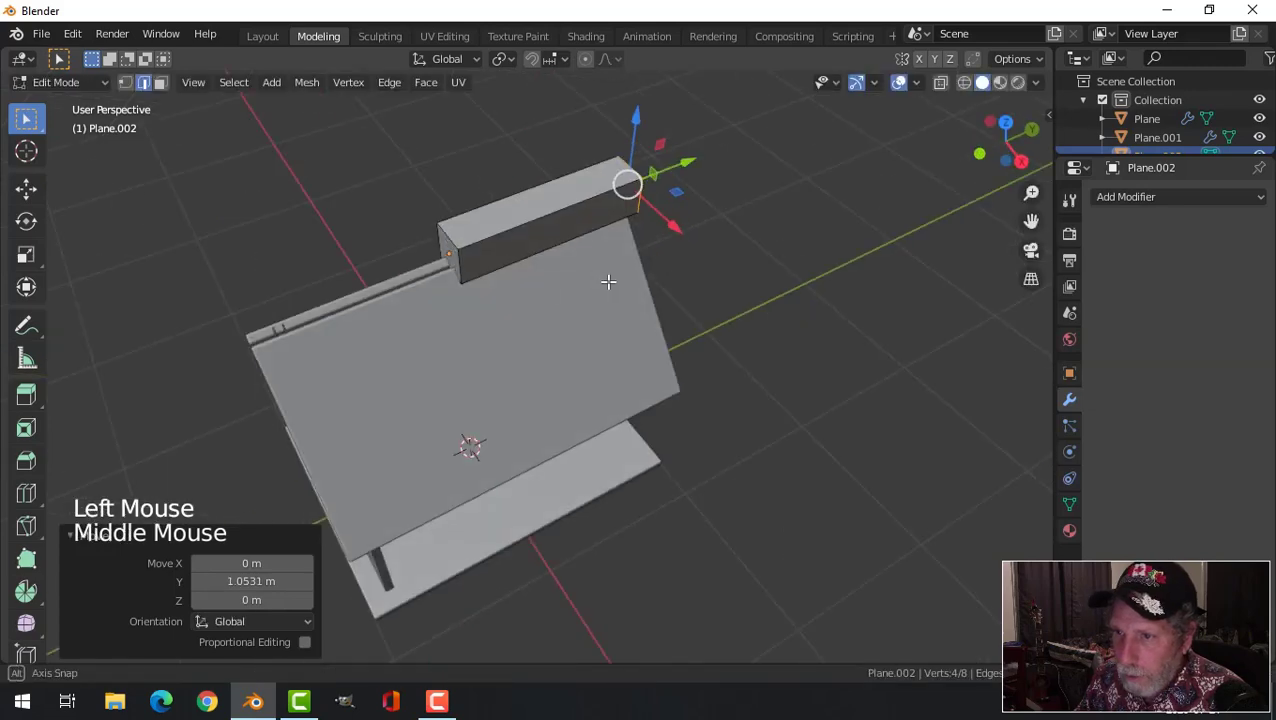
pyautogui.press('3')
pyautogui.click(454, 249)
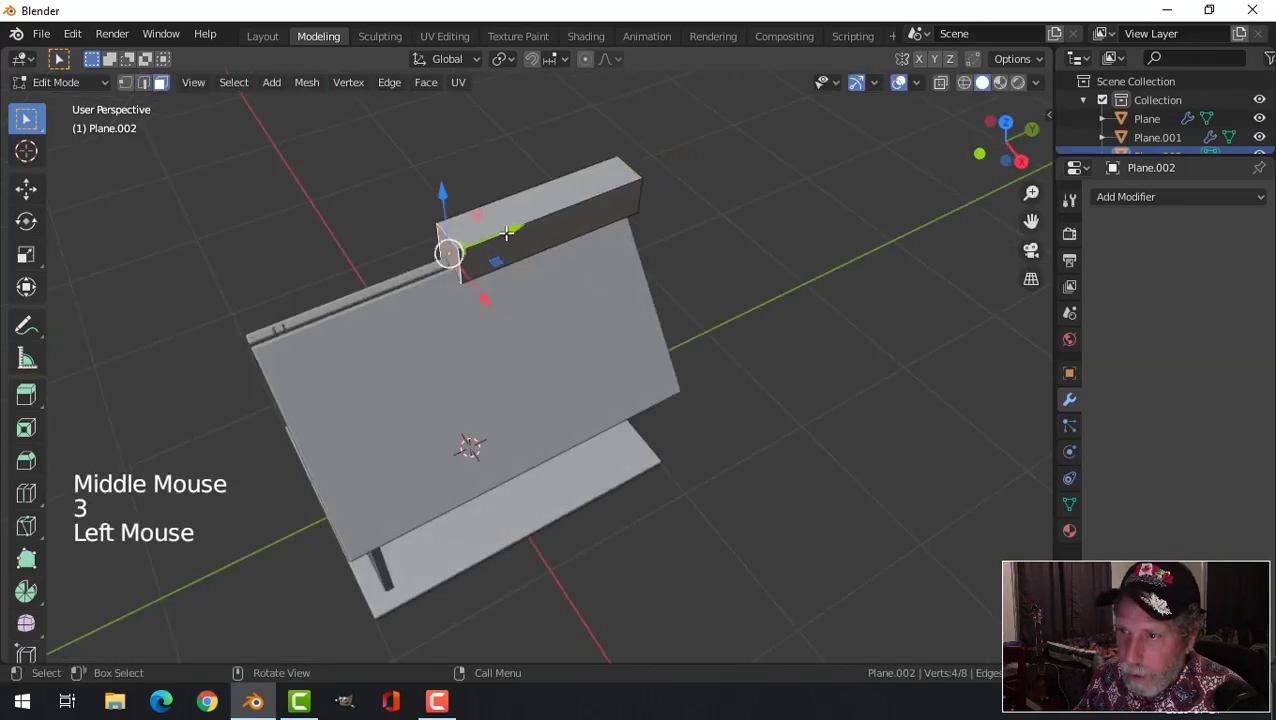
pyautogui.moveTo(509, 228); pyautogui.dragTo(292, 315)
# - Select the whole ridge beam mesh and rotate it 45° about Y in front view
pyautogui.press('a')
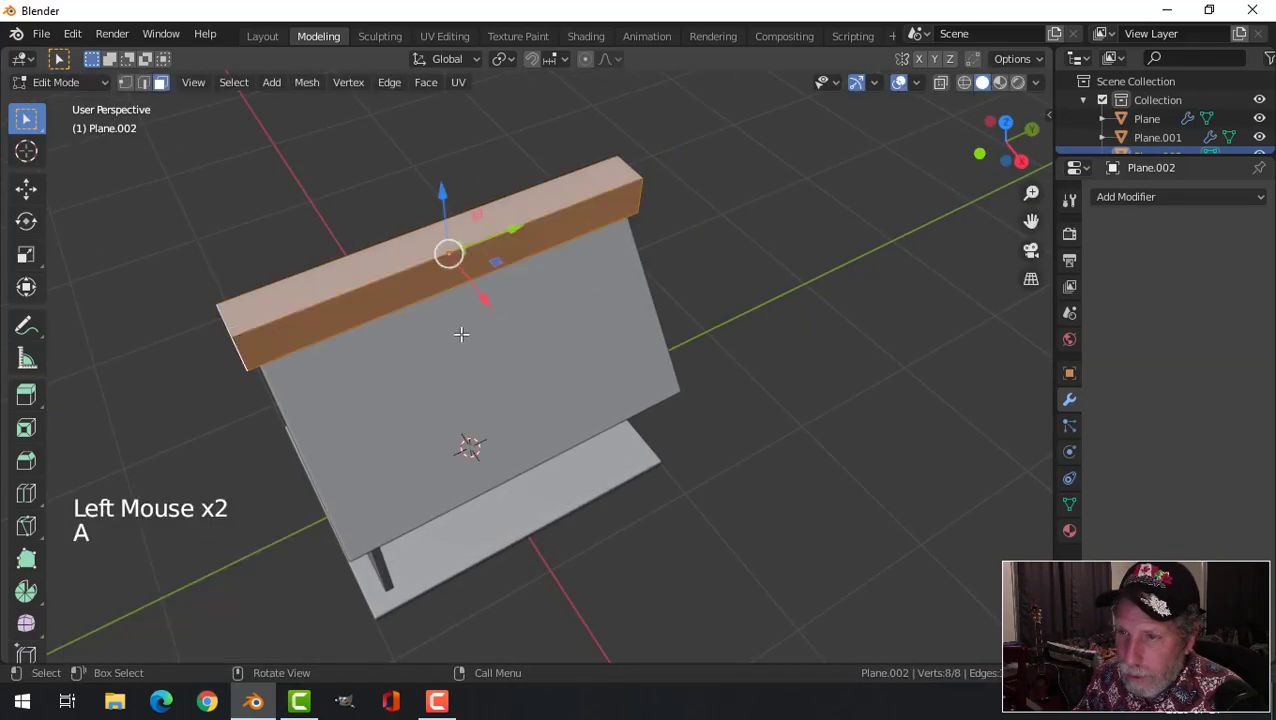
pyautogui.moveTo(464, 330); pyautogui.dragTo(590, 313, button='middle')
pyautogui.press('KP_1')
pyautogui.scroll(1, 624, 273)
pyautogui.scroll(1, 624, 273)
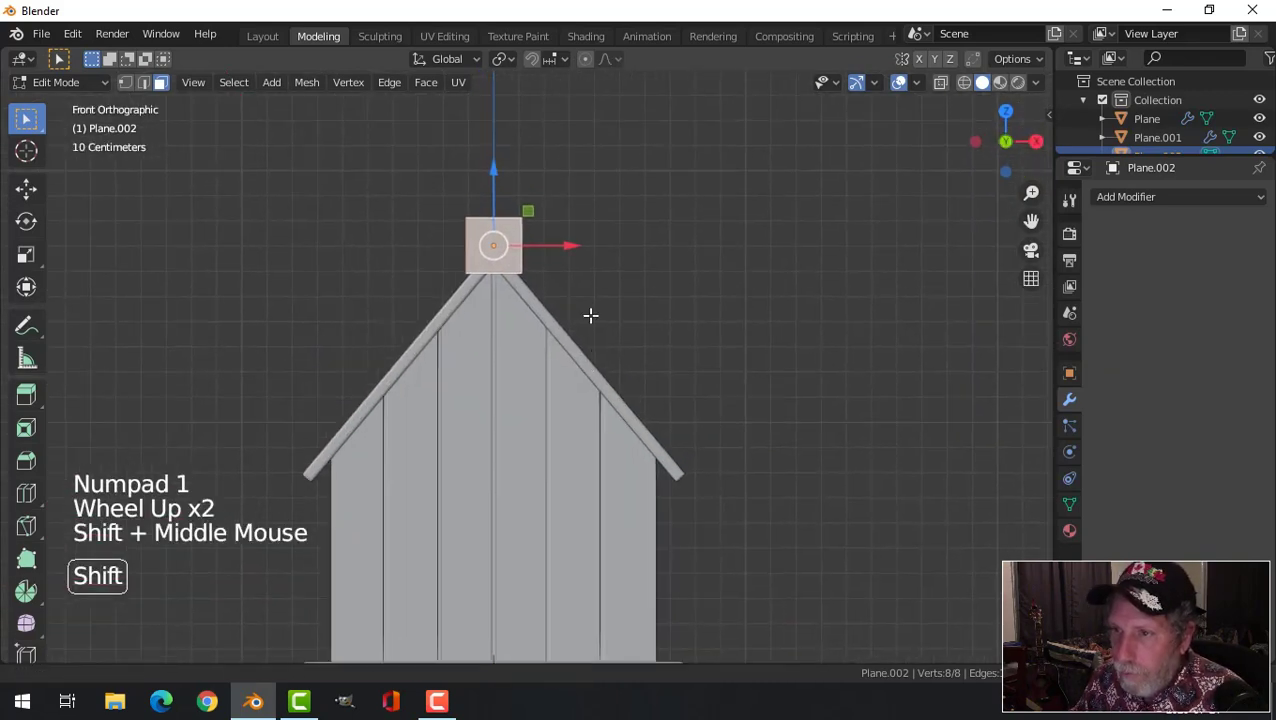
pyautogui.scroll(1, 592, 314)
pyautogui.press('r')
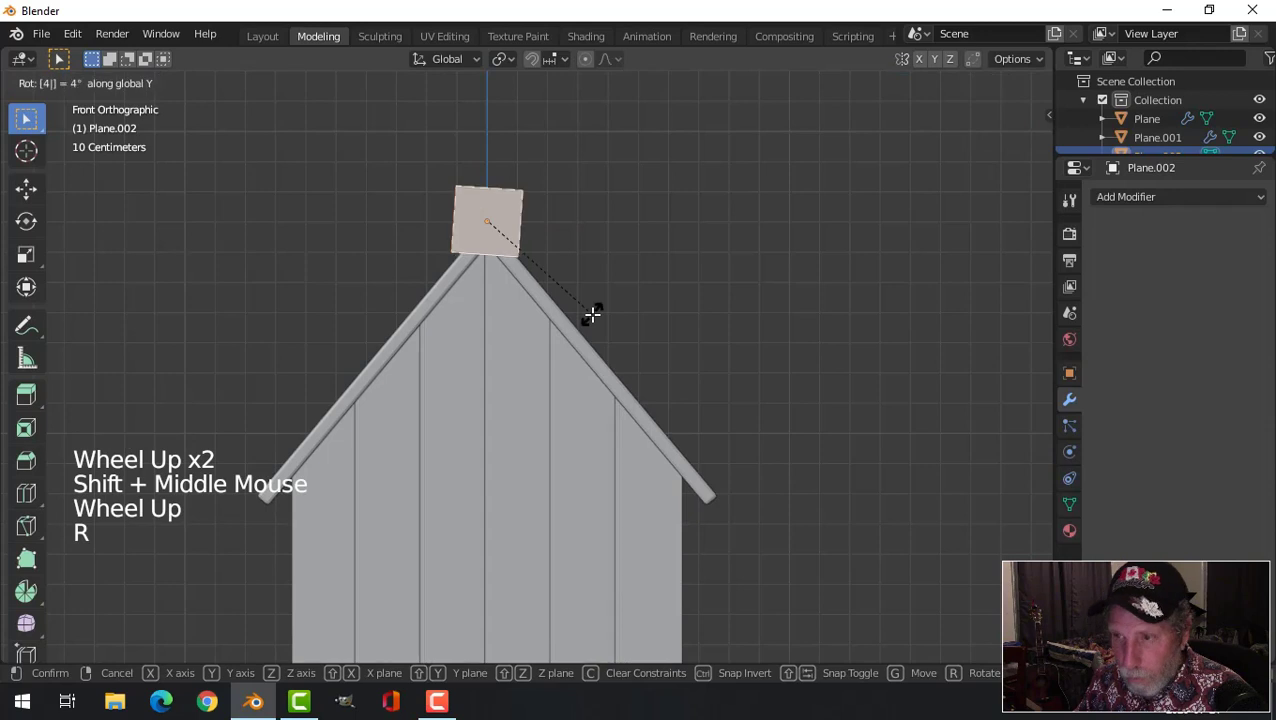
pyautogui.press('Return')
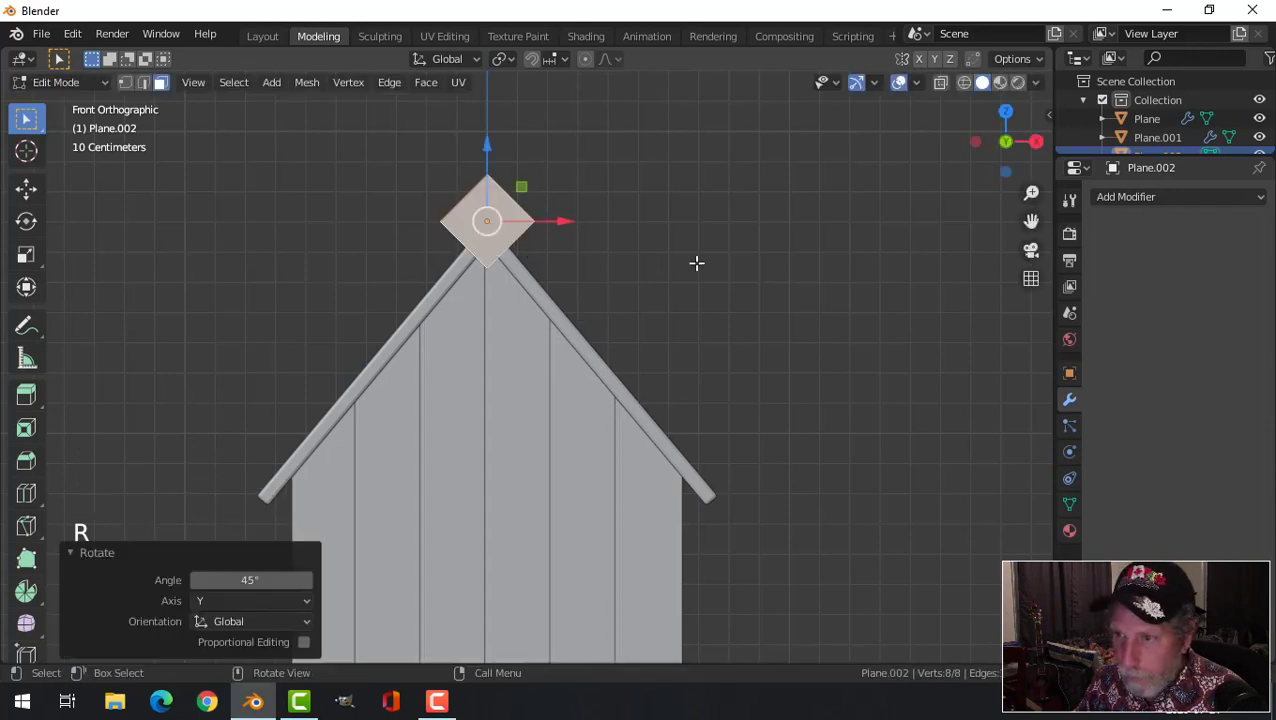
# - Scale the ridge beam to about 0.509 and lower it about 0.075 m onto the roof peak
pyautogui.scroll(1, 697, 263)
pyautogui.press('s')
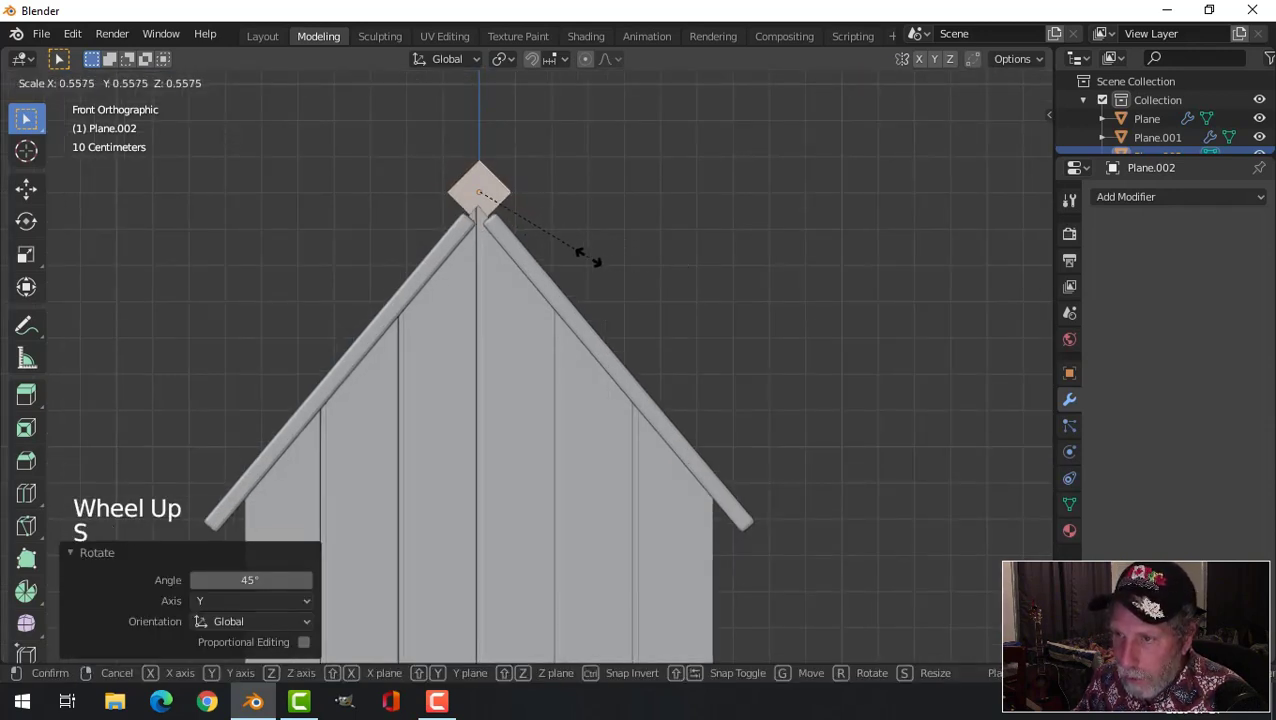
pyautogui.click(573, 251)
pyautogui.moveTo(481, 115); pyautogui.dragTo(481, 124)
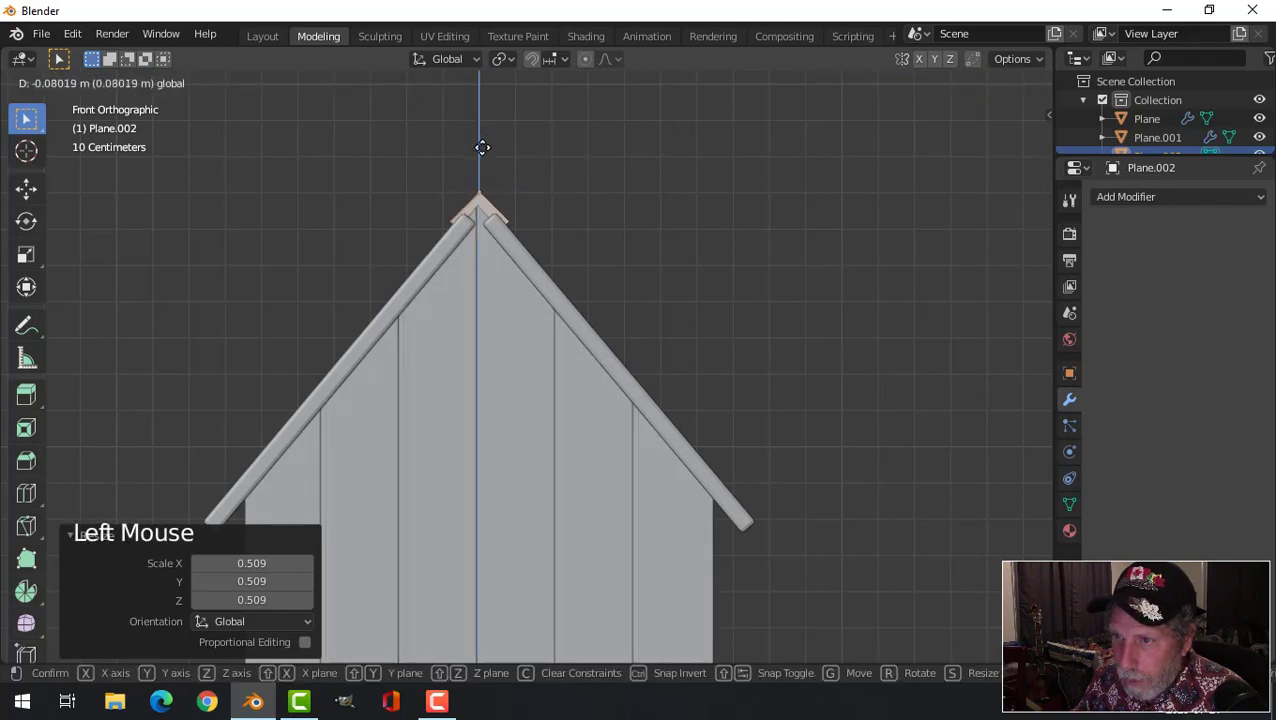
pyautogui.moveTo(482, 146); pyautogui.dragTo(482, 144)
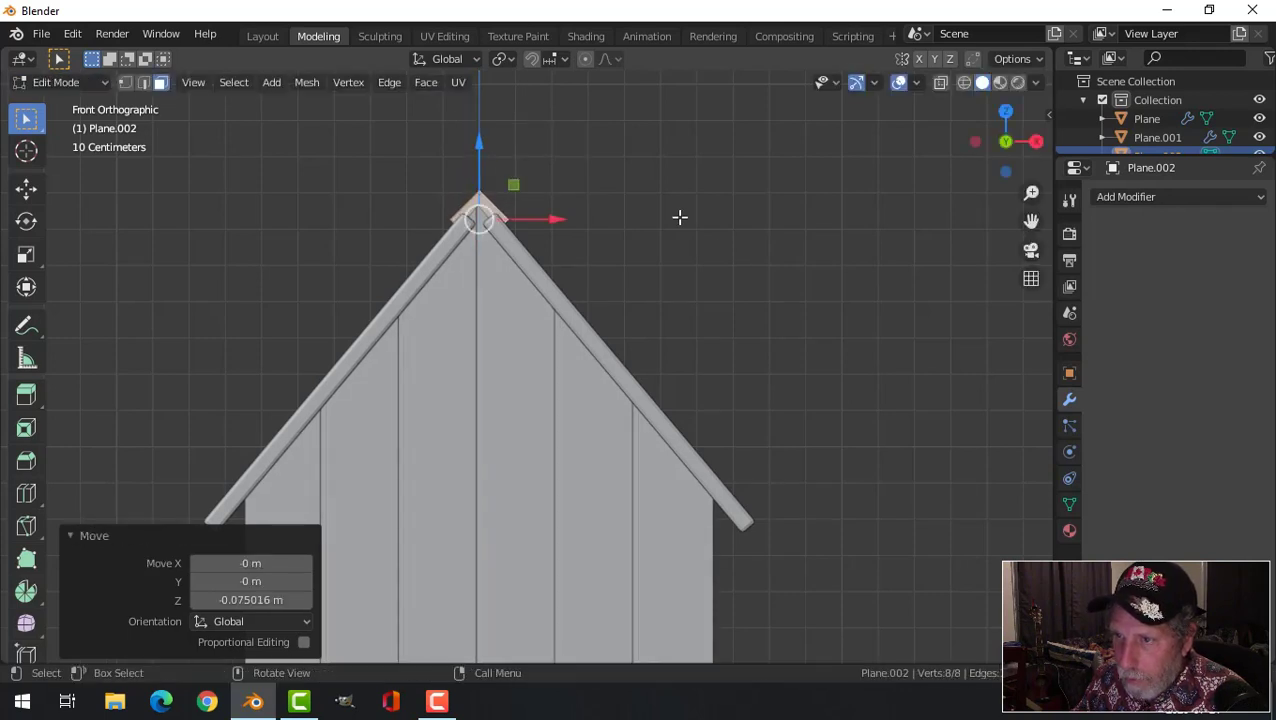
# - Scale the ridge beam by about 1.93 along Y so it spans slightly beyond both roof ends
pyautogui.moveTo(678, 216); pyautogui.dragTo(471, 292, button='middle')
pyautogui.press('s')
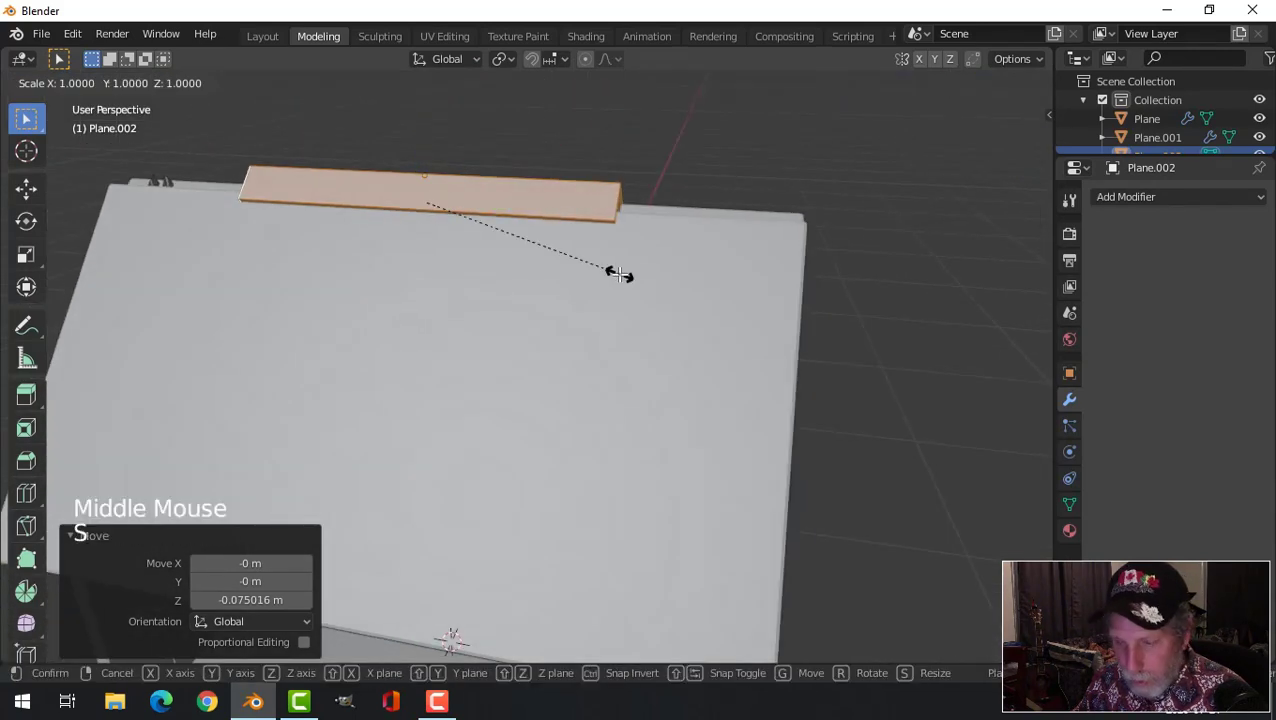
pyautogui.press('y')
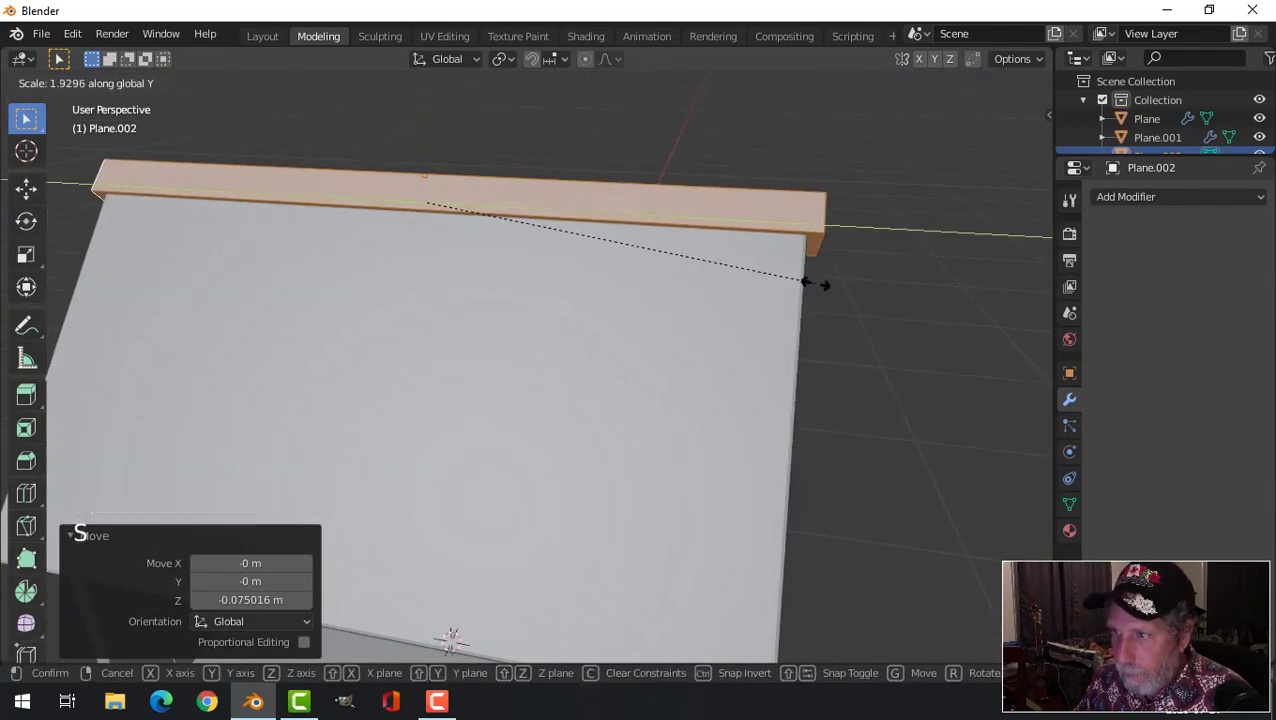
pyautogui.click(806, 282)
# - Raise the ridge beam slightly in front view so it rests on the roof slabs' upper edges, then deselect its mesh
pyautogui.moveTo(489, 294); pyautogui.dragTo(751, 260, button='middle')
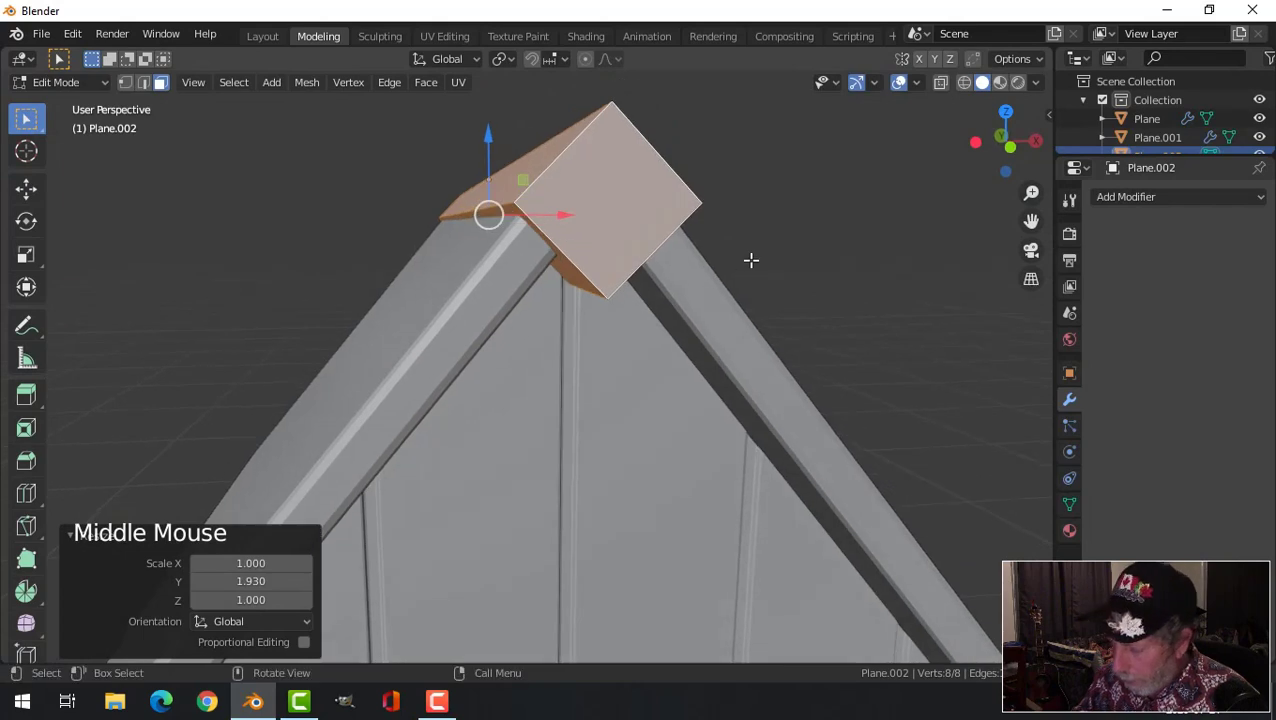
pyautogui.press('KP_1')
pyautogui.scroll(2, 558, 205)
pyautogui.keyDown('shift'); pyautogui.moveTo(558, 205); pyautogui.dragTo(524, 228, button='middle'); pyautogui.keyUp('shift')
pyautogui.scroll(2, 567, 256)
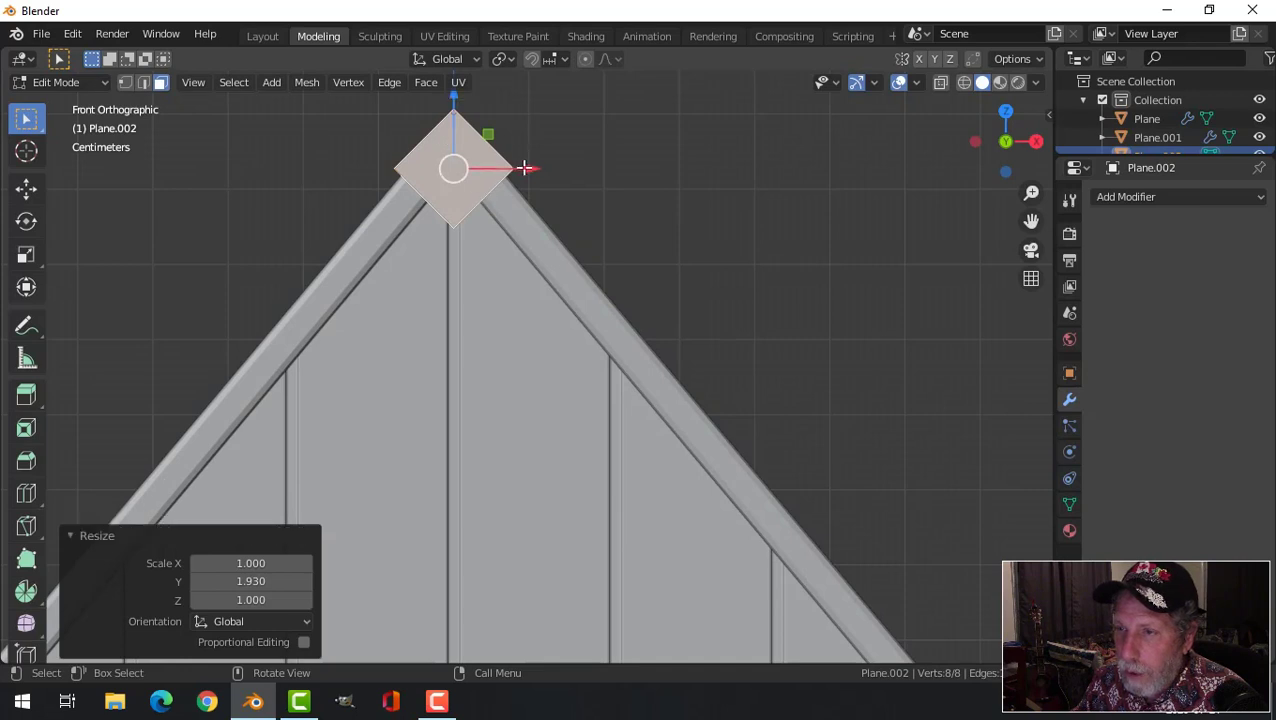
pyautogui.scroll(-1, 524, 168)
pyautogui.keyDown('shift'); pyautogui.moveTo(524, 168); pyautogui.dragTo(535, 238, button='middle'); pyautogui.keyUp('shift')
pyautogui.moveTo(473, 166); pyautogui.dragTo(471, 151)
pyautogui.hotkey('alt', 'a')
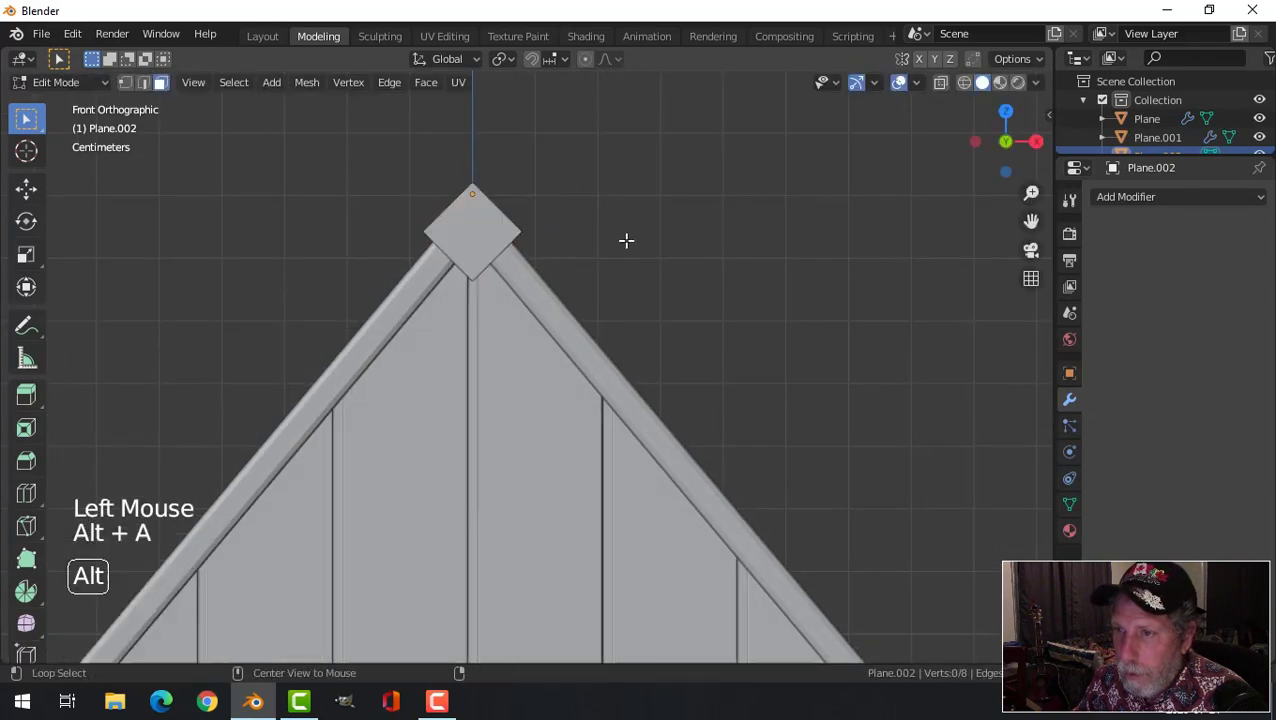
# - Return to Object Mode and give the ridge beam a Bevel modifier with 2 segments and a 0.01 m offset
pyautogui.moveTo(627, 239); pyautogui.dragTo(550, 290, button='middle')
pyautogui.moveTo(550, 290); pyautogui.dragTo(487, 315, button='middle')
pyautogui.scroll(-3, 483, 309)
pyautogui.scroll(-2, 483, 309)
pyautogui.press('Tab')
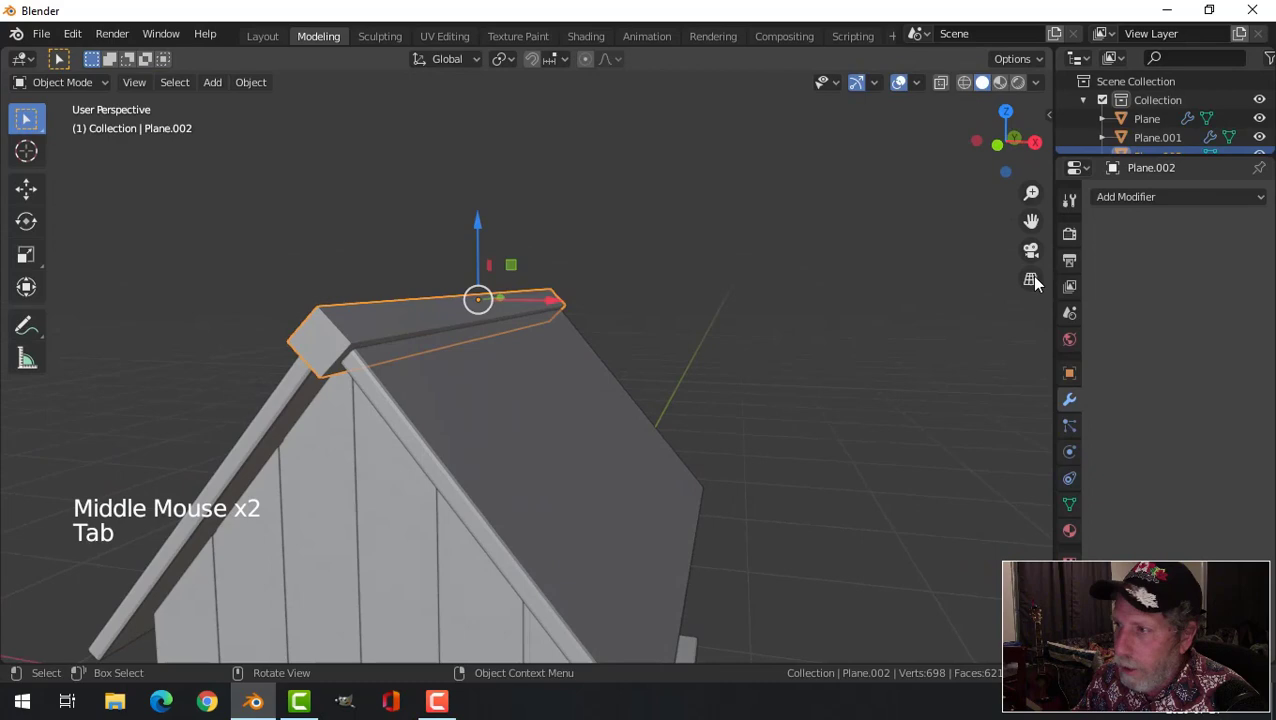
pyautogui.click(1119, 196)
pyautogui.click(907, 251)
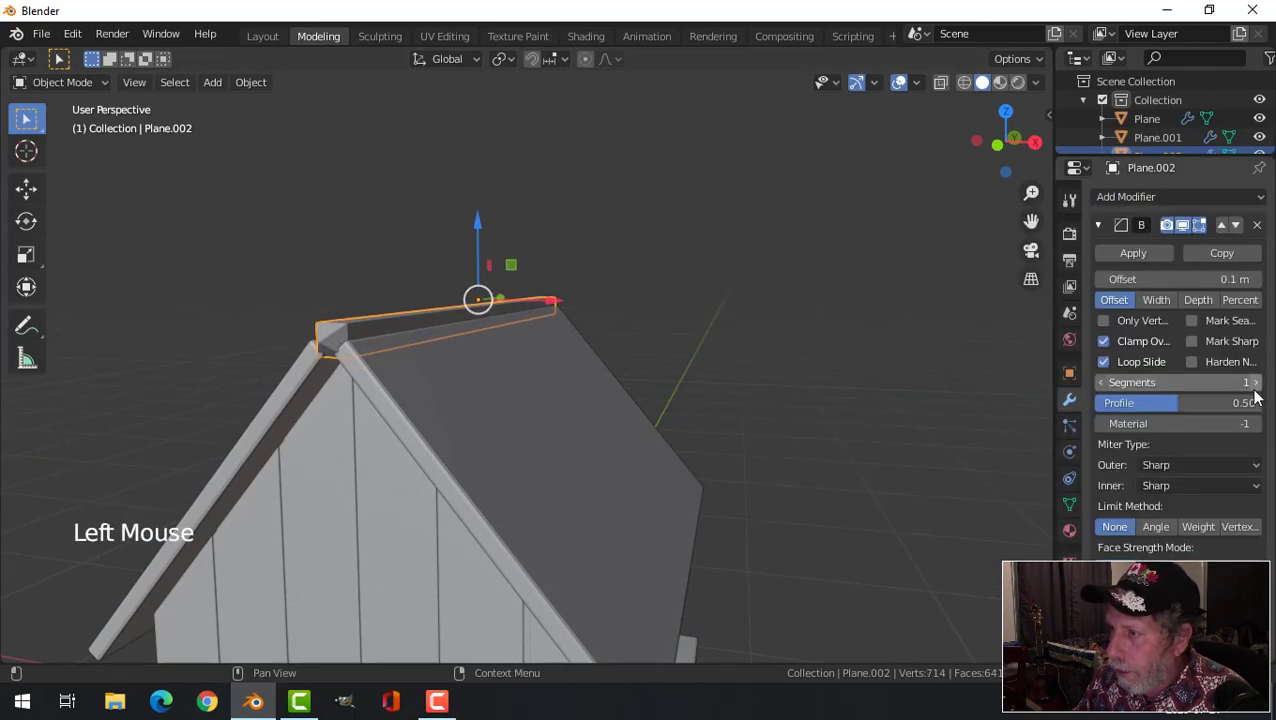
pyautogui.click(1256, 384)
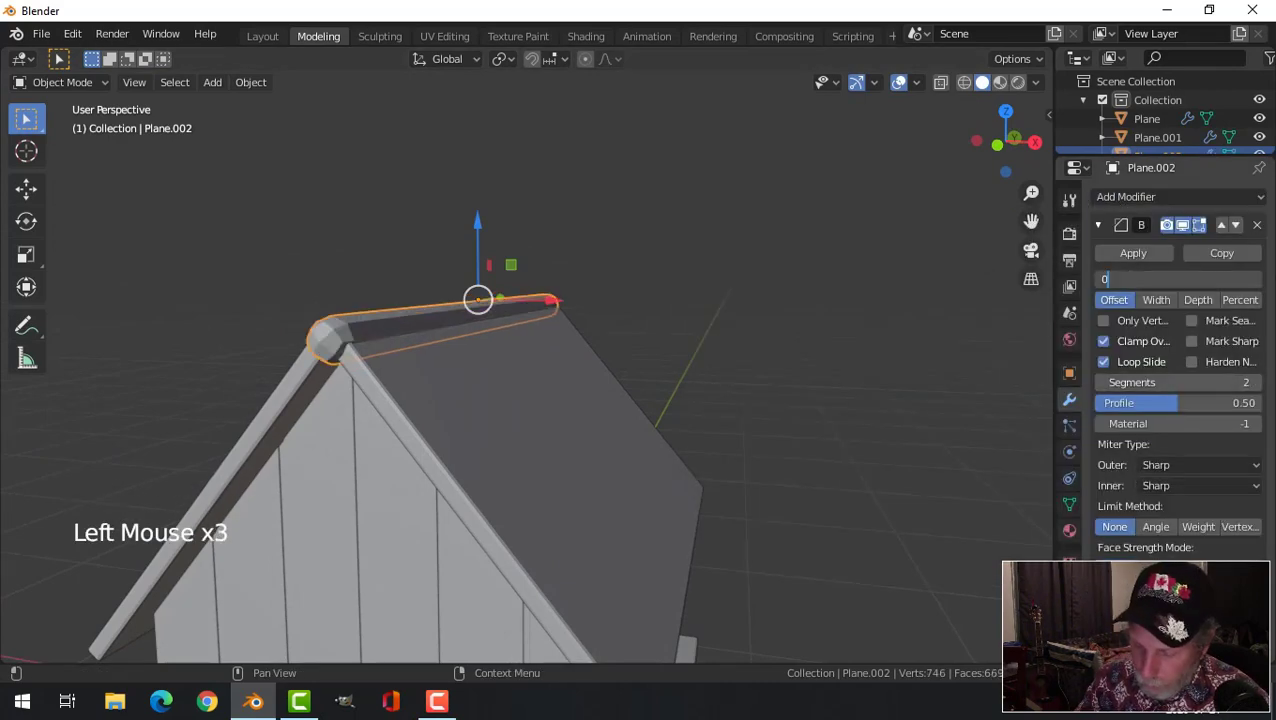
pyautogui.write('0.01')
pyautogui.press('Return')
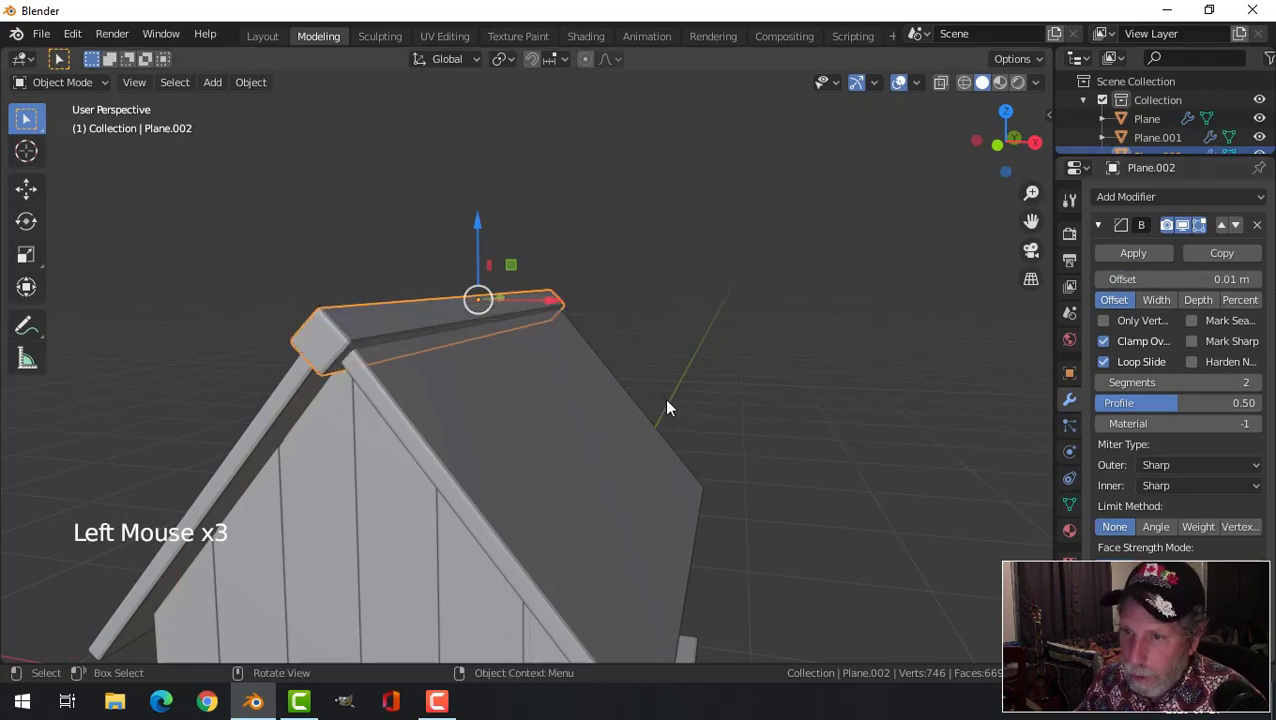
# - Deselect the ridge beam and examine how its bevelled end sits on the roof peak at the front gable
pyautogui.hotkey('alt', 'a')
pyautogui.scroll(-2, 513, 405)
pyautogui.keyDown('shift'); pyautogui.moveTo(513, 405); pyautogui.dragTo(575, 356, button='middle'); pyautogui.keyUp('shift')
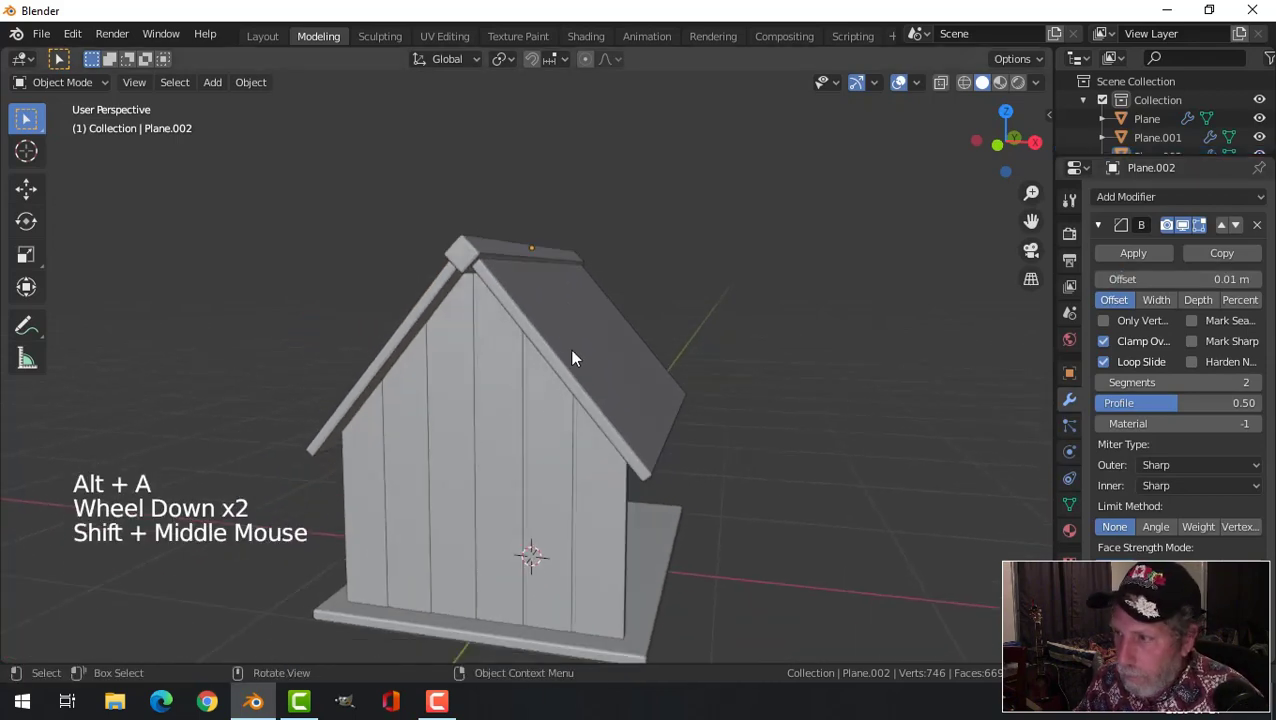
pyautogui.scroll(3, 569, 345)
pyautogui.moveTo(485, 297); pyautogui.dragTo(523, 314, button='middle')
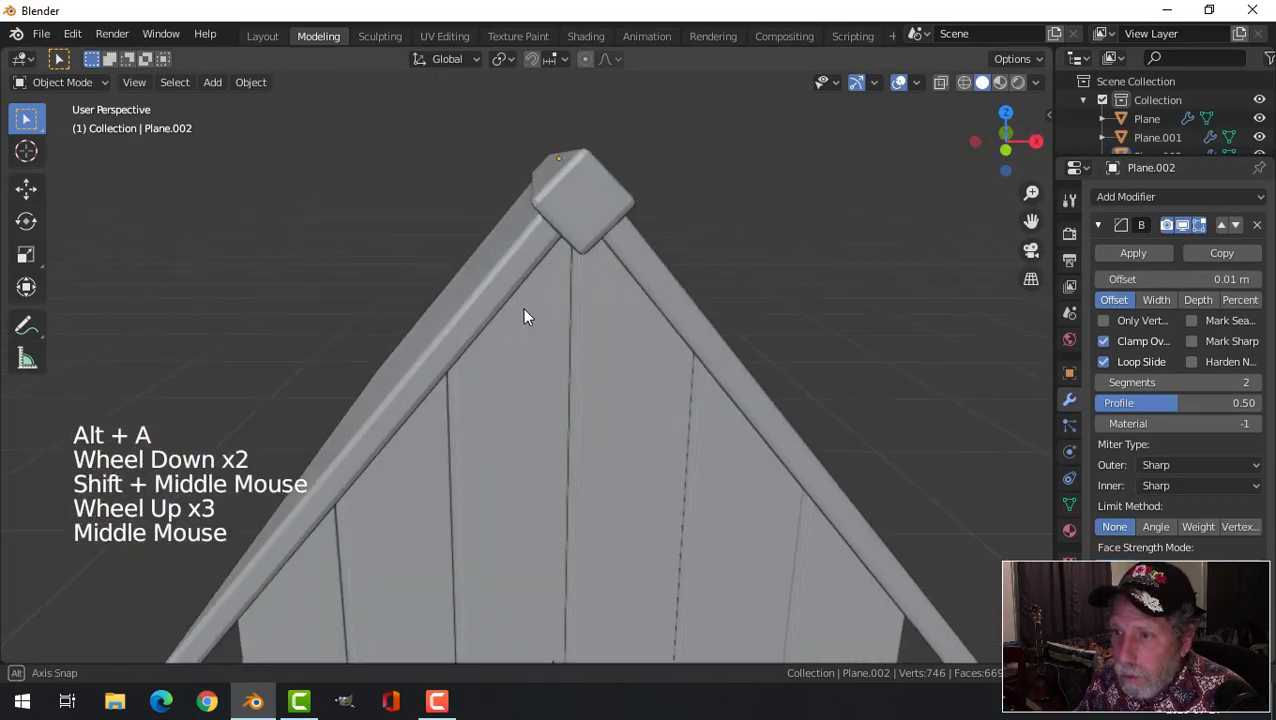
pyautogui.scroll(-3, 523, 314)
pyautogui.keyDown('shift'); pyautogui.scroll(-3, 584, 362); pyautogui.keyUp('shift')
# - Duplicate the front plank wall and move the copy about 1.76 m along Y to the opposite gable end, then deselect it
pyautogui.moveTo(584, 362); pyautogui.dragTo(621, 328, button='middle')
pyautogui.scroll(-1, 618, 340)
pyautogui.moveTo(612, 379); pyautogui.dragTo(588, 355, button='middle')
pyautogui.click(546, 418)
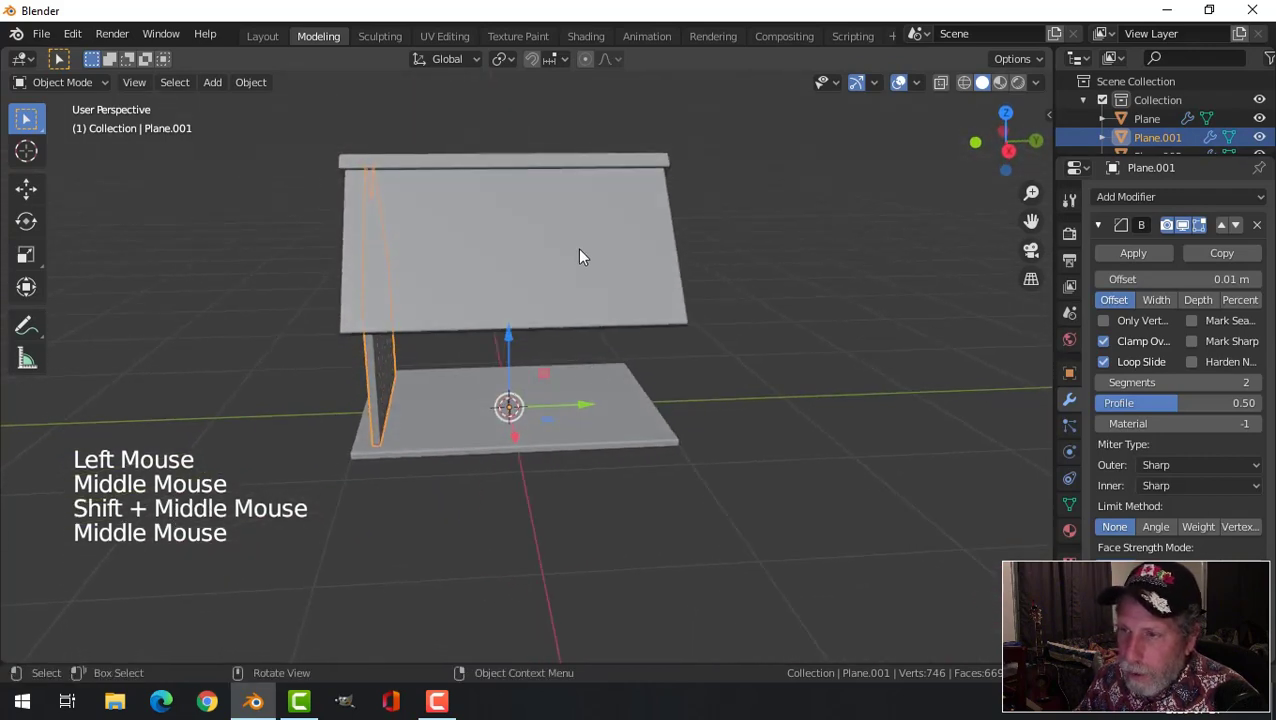
pyautogui.moveTo(728, 318)
pyautogui.mouseDown(button='middle')
pyautogui.moveTo(714, 318)
pyautogui.moveTo(746, 308)
pyautogui.mouseUp(button='middle')
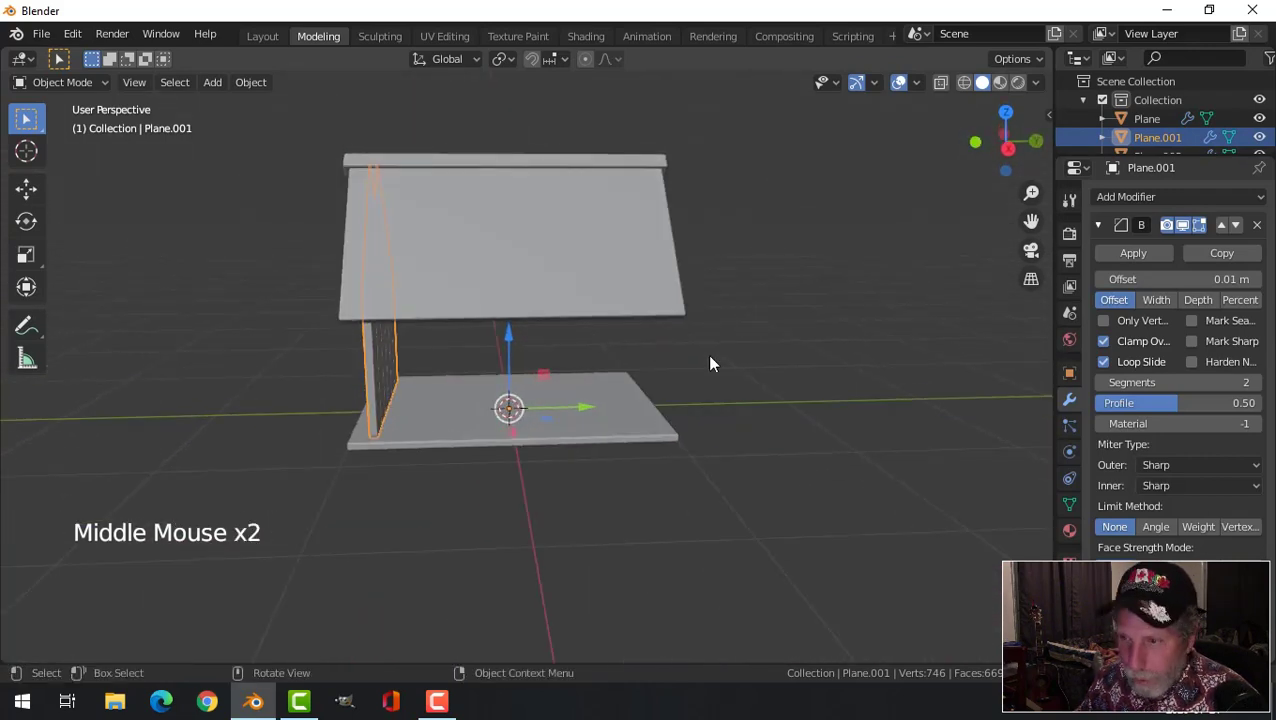
pyautogui.hotkey('shift', 'd')
pyautogui.rightClick(640, 395)
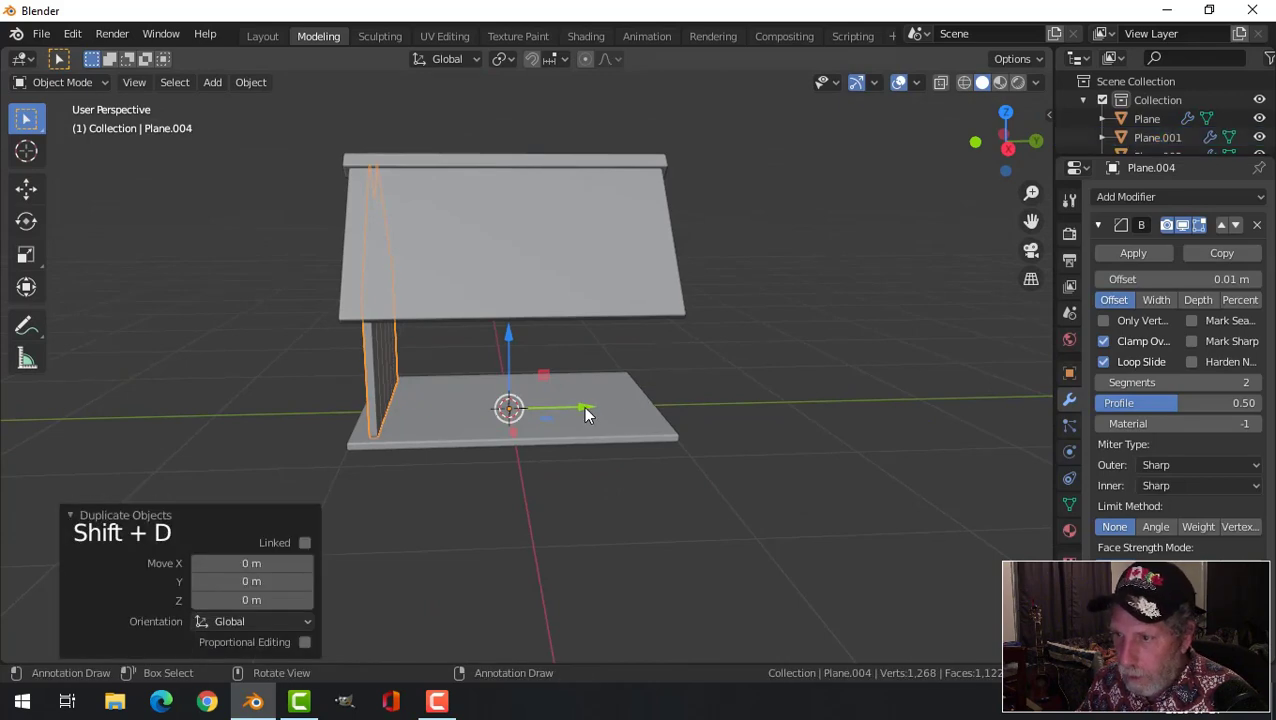
pyautogui.moveTo(586, 409); pyautogui.dragTo(829, 396)
pyautogui.moveTo(856, 389); pyautogui.dragTo(752, 395, button='middle')
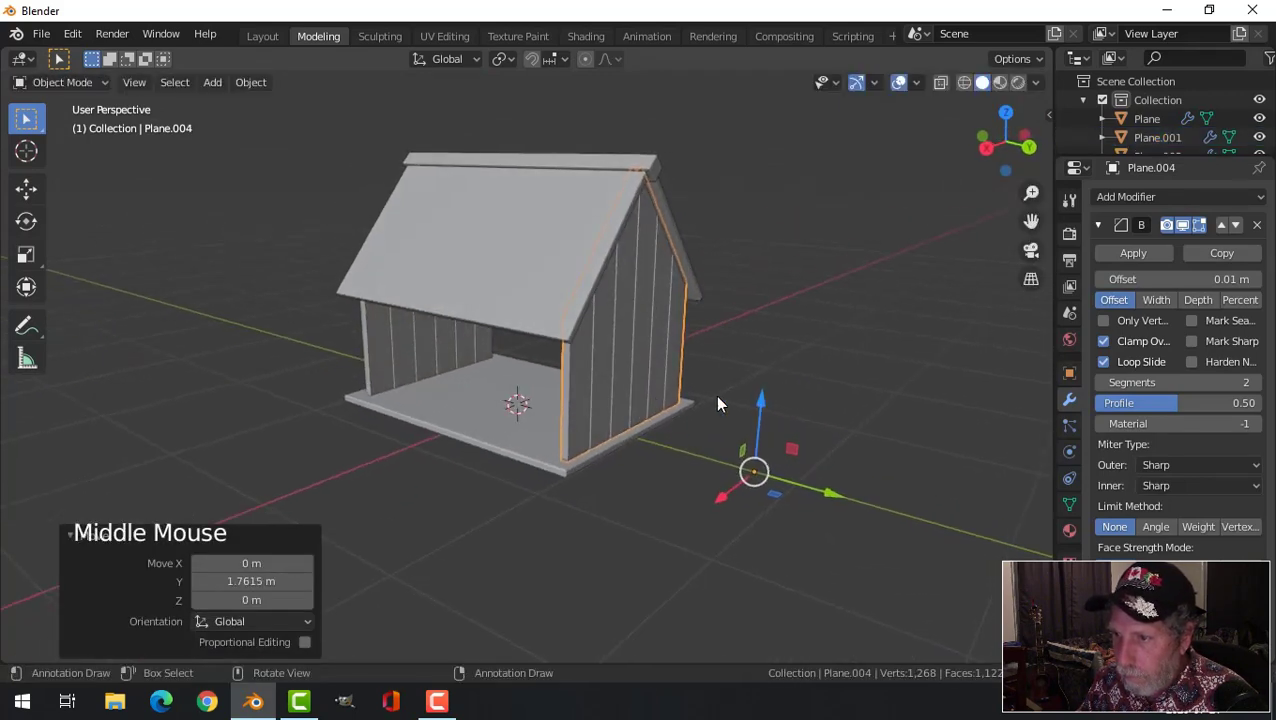
pyautogui.hotkey('alt', 'a')
# - Duplicate the base slab and rotate the copy 90° about the global Y axis to make a side wall
pyautogui.scroll(-3, 600, 398)
pyautogui.moveTo(523, 400); pyautogui.dragTo(553, 283, button='middle')
pyautogui.scroll(2, 515, 403)
pyautogui.scroll(2, 640, 352)
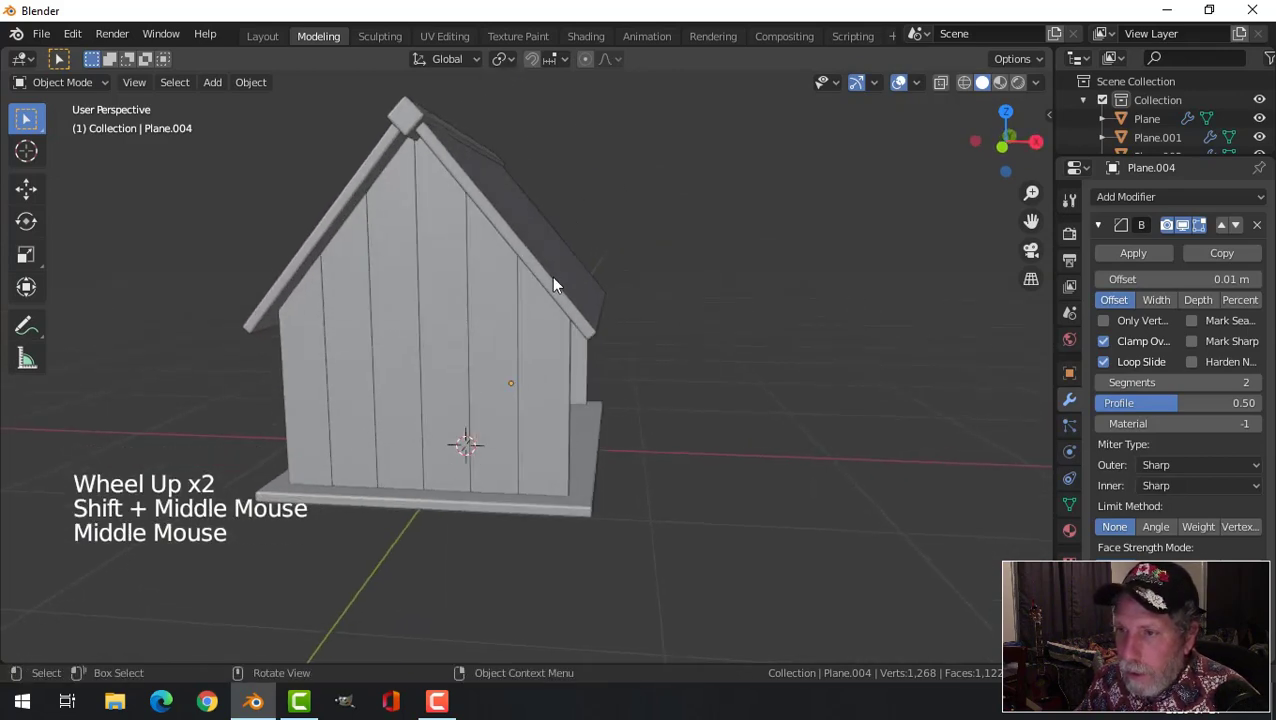
pyautogui.scroll(-2, 530, 330)
pyautogui.moveTo(526, 338); pyautogui.dragTo(616, 405, button='middle')
pyautogui.click(548, 366)
pyautogui.hotkey('shift', 'd')
pyautogui.press('r')
pyautogui.press('y')
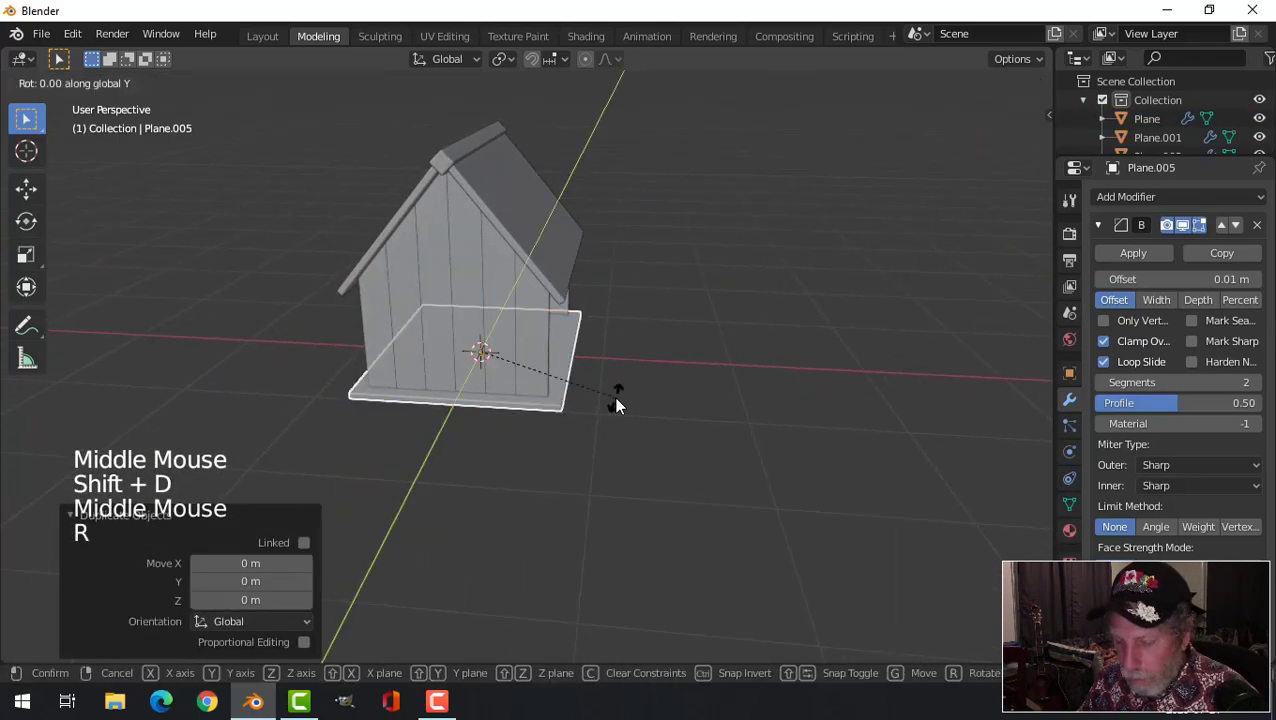
pyautogui.press('9')
pyautogui.press('0')
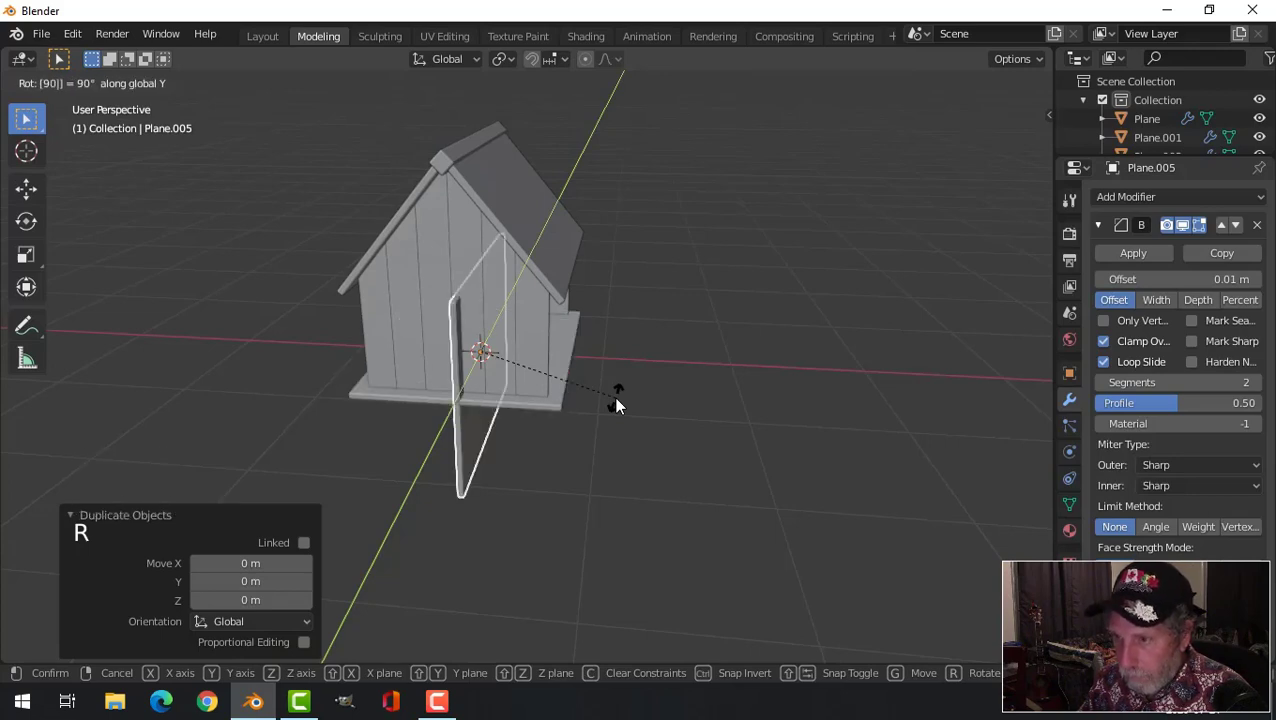
pyautogui.press('Return')
# - Move the upright slab along X to the side of the house and raise it to stand on the base
pyautogui.moveTo(561, 355); pyautogui.dragTo(640, 352)
pyautogui.moveTo(640, 352); pyautogui.dragTo(529, 347, button='middle')
pyautogui.moveTo(516, 289); pyautogui.dragTo(525, 181)
pyautogui.moveTo(525, 181); pyautogui.dragTo(575, 287, button='middle')
# - In Edit Mode, scale the side wall's whole mesh by about 0.916 along Y so it fits between the gable ends
pyautogui.press('Tab')
pyautogui.press('a')
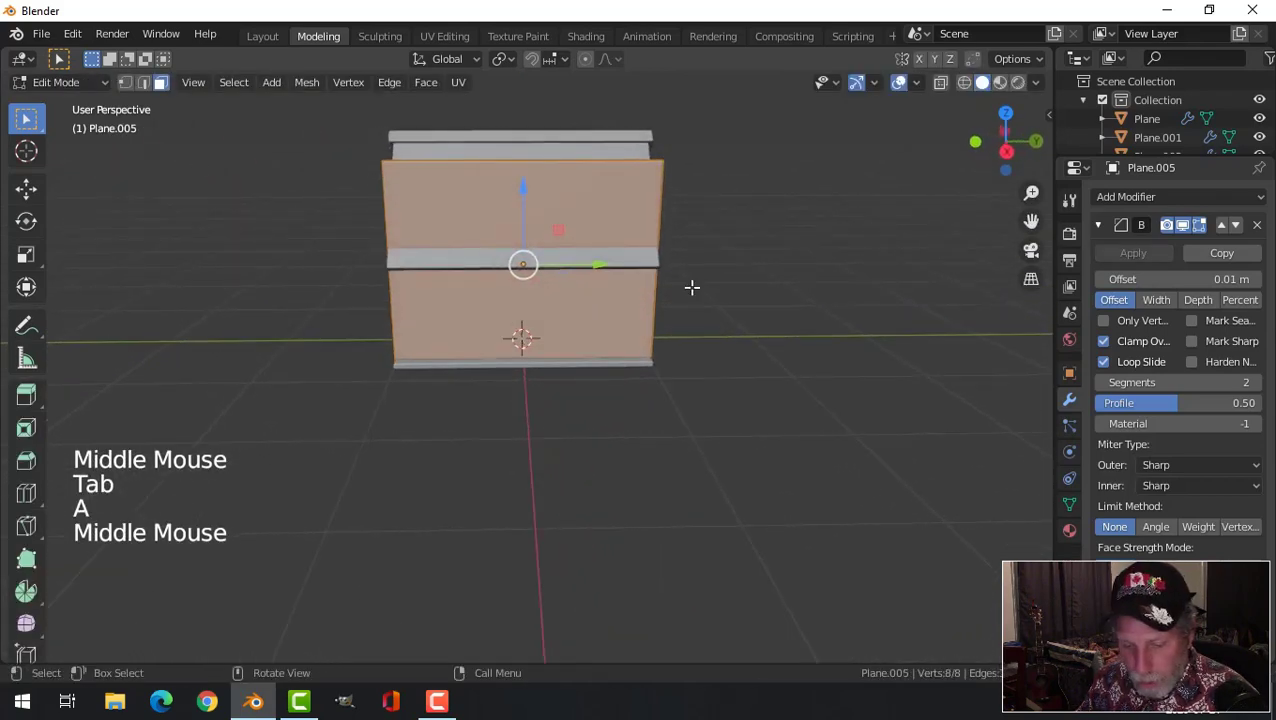
pyautogui.press('s')
pyautogui.press('y')
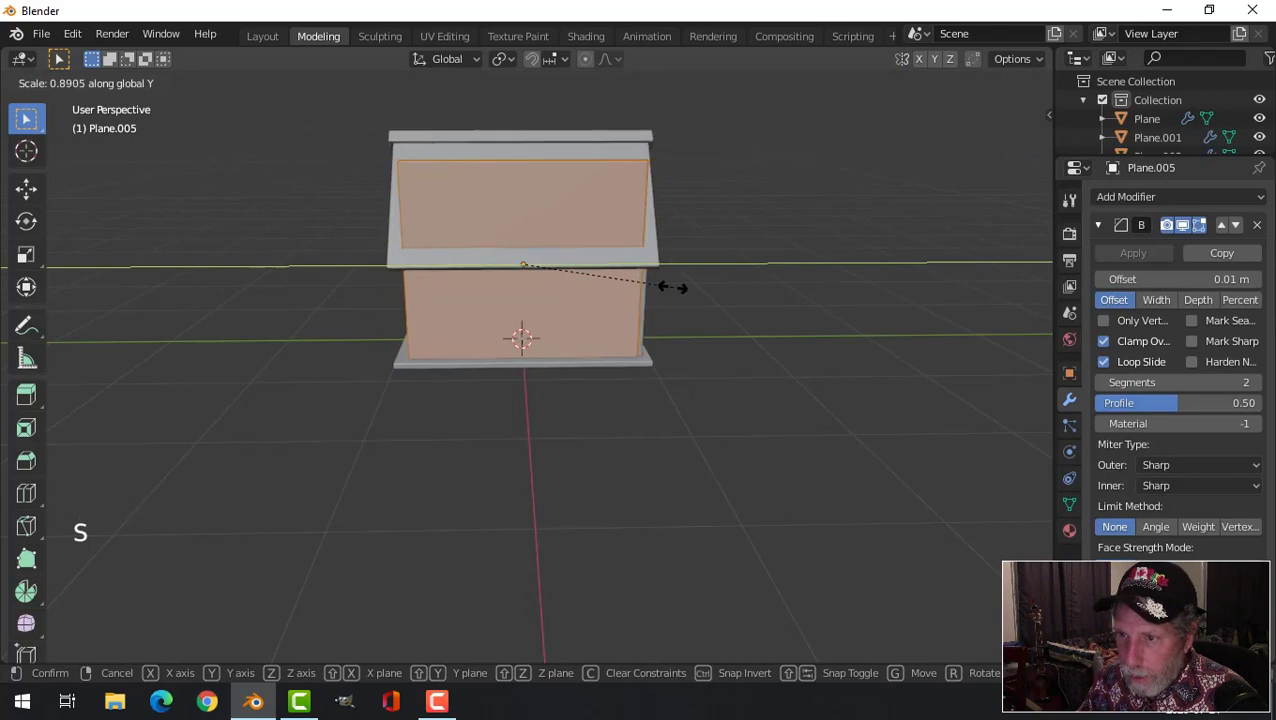
pyautogui.click(661, 313)
pyautogui.moveTo(661, 313); pyautogui.dragTo(594, 348, button='middle')
pyautogui.moveTo(685, 357); pyautogui.dragTo(516, 293, button='middle')
pyautogui.scroll(2, 516, 293)
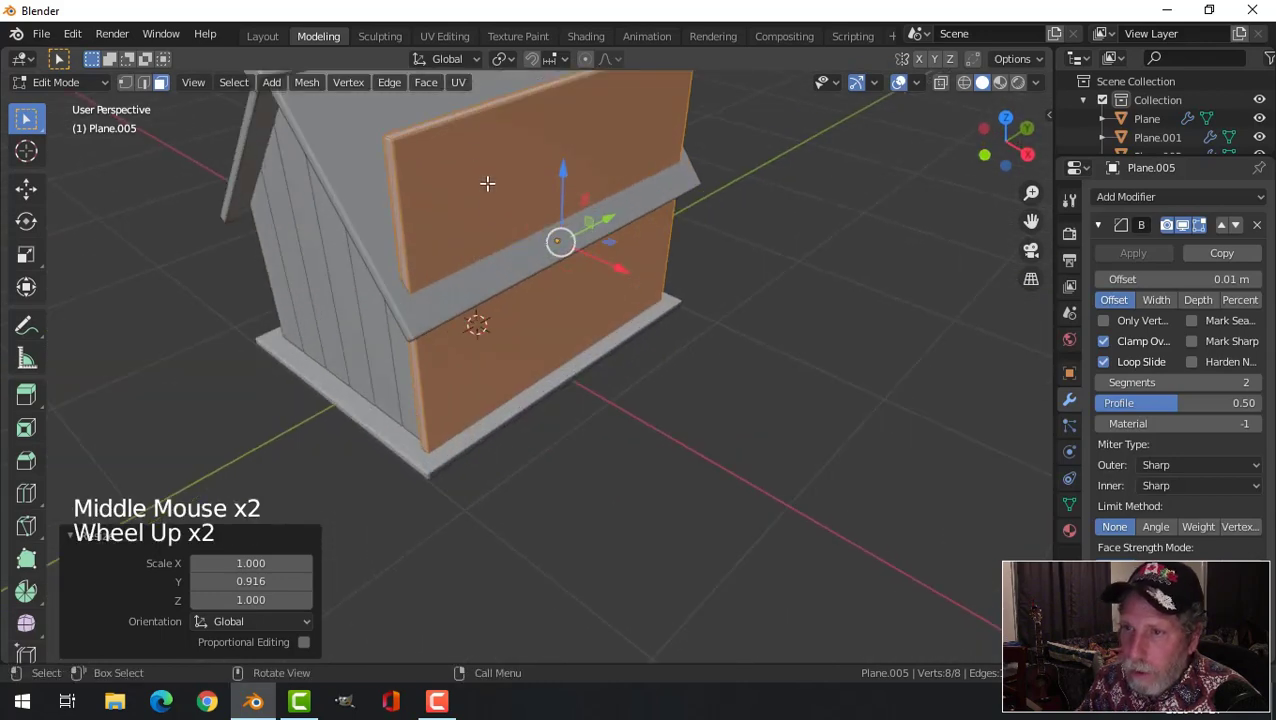
# - Lower the side wall's top face along Z to just above the roof slab's surface, then return to Object Mode and deselect
pyautogui.click(505, 135)
pyautogui.moveTo(505, 135); pyautogui.dragTo(586, 190, button='middle')
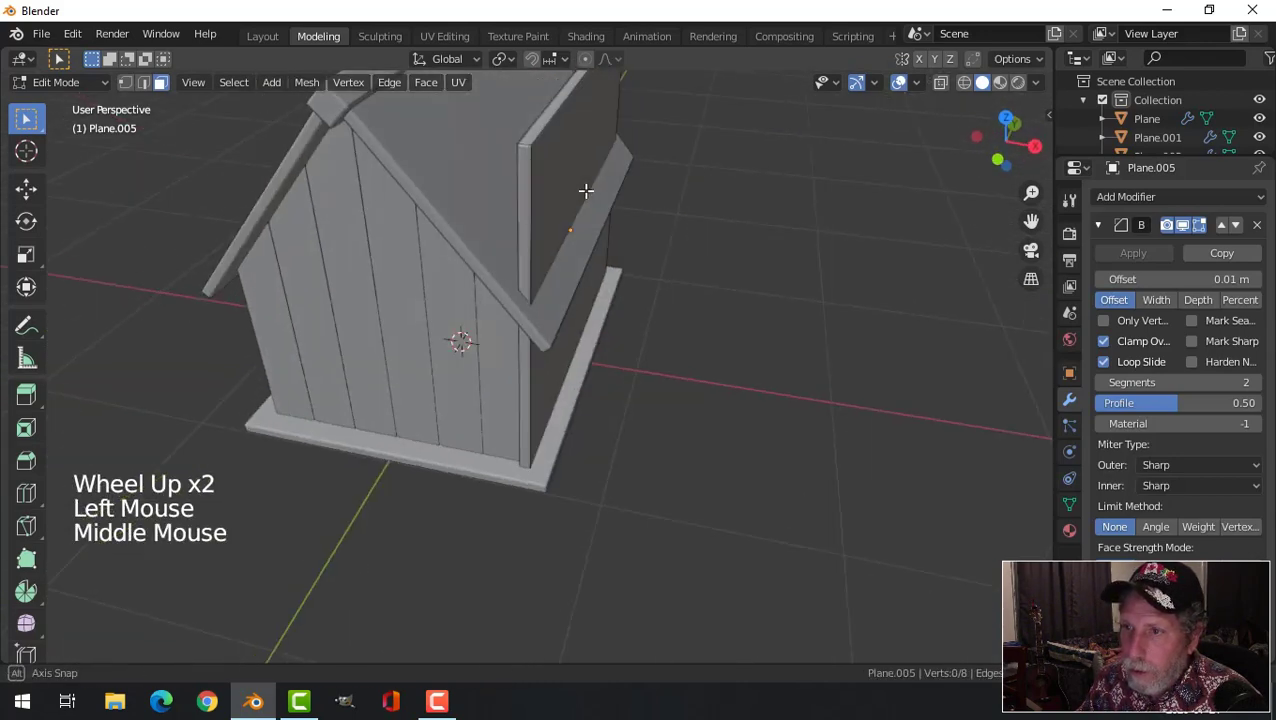
pyautogui.click(557, 122)
pyautogui.scroll(-3, 665, 221)
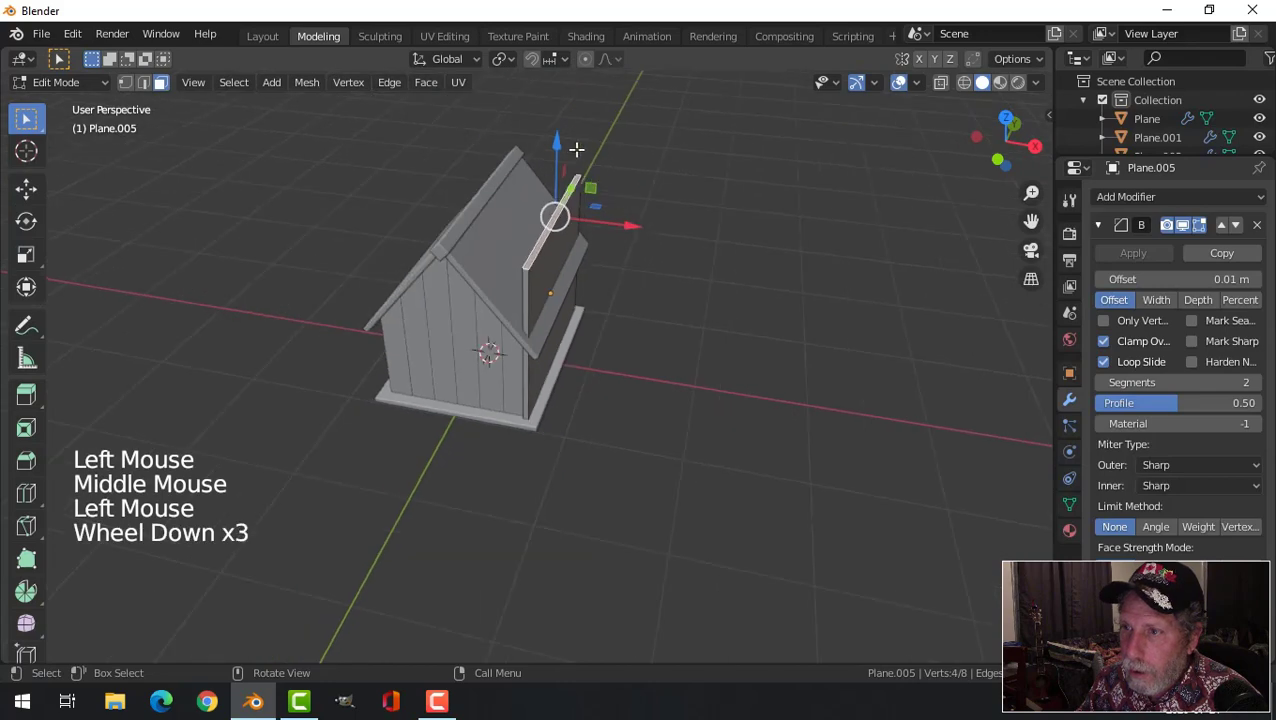
pyautogui.moveTo(570, 148); pyautogui.dragTo(564, 205)
pyautogui.moveTo(564, 205); pyautogui.dragTo(587, 290, button='middle')
pyautogui.hotkey('alt', 'a')
pyautogui.press('Tab')
pyautogui.scroll(2, 620, 318)
pyautogui.hotkey('alt', 'a')
# - Lower the side wall's protruding upper outer edge until it sits beneath the roof slab, then leave Edit Mode
pyautogui.scroll(-2, 685, 324)
pyautogui.scroll(2, 547, 322)
pyautogui.scroll(2, 563, 327)
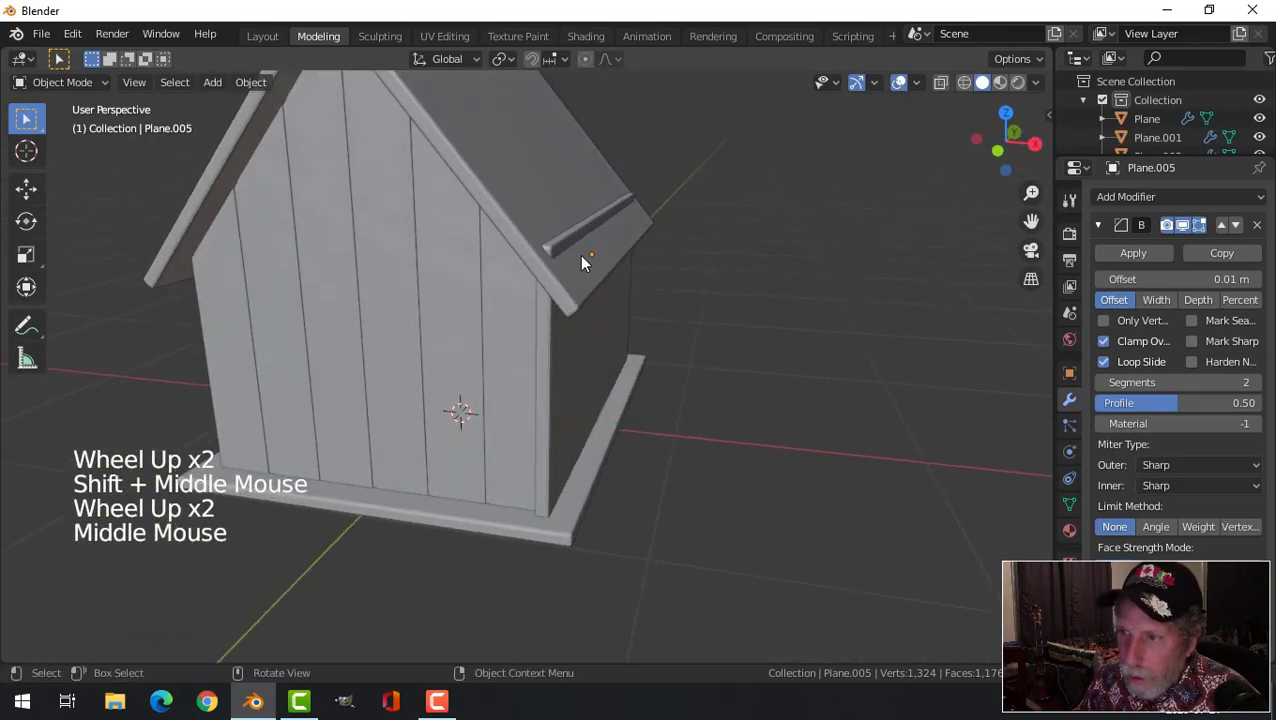
pyautogui.press('2')
pyautogui.click(571, 229)
pyautogui.press('Tab')
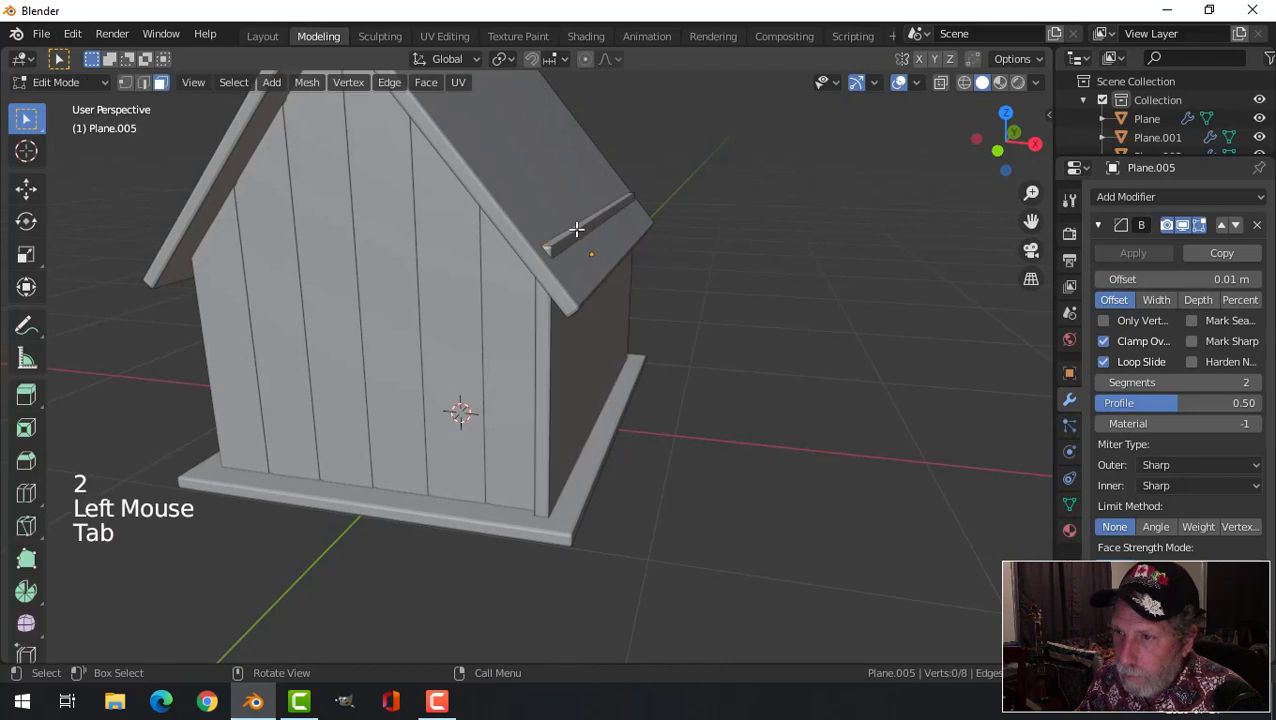
pyautogui.click(579, 213)
pyautogui.hotkey('alt', 'a')
pyautogui.press('2')
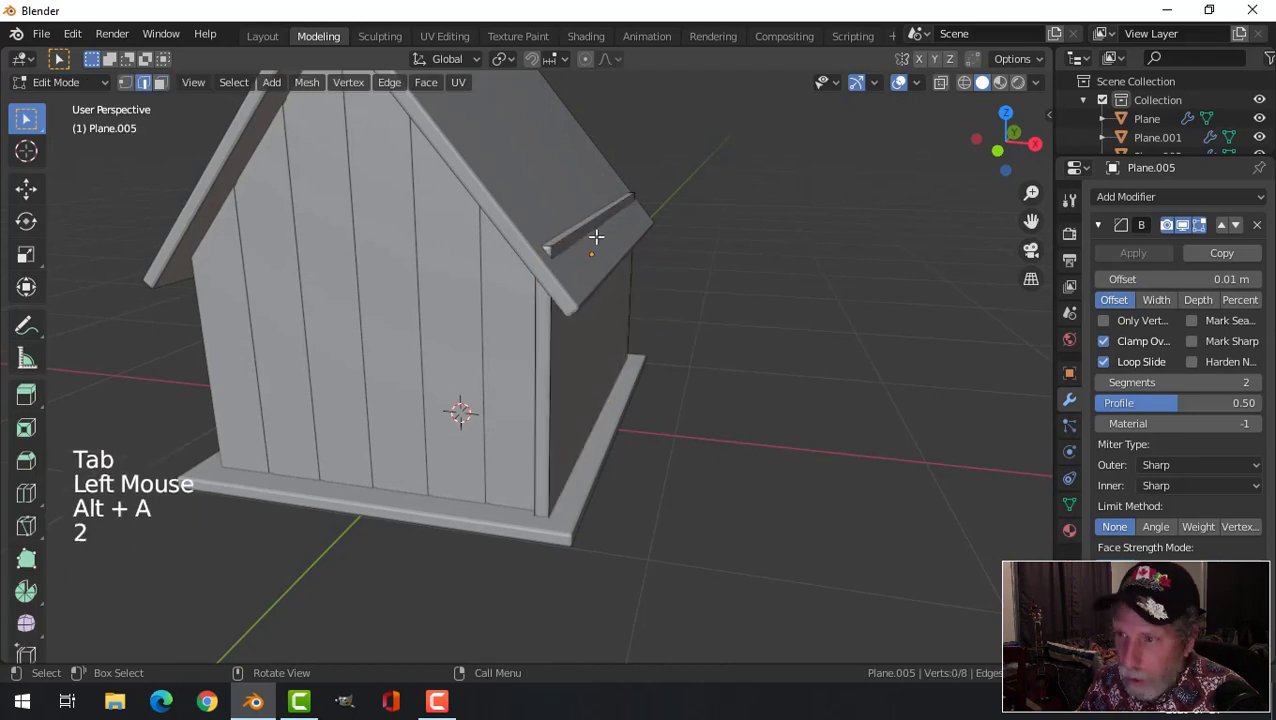
pyautogui.click(588, 205)
pyautogui.moveTo(609, 139); pyautogui.dragTo(615, 150)
pyautogui.hotkey('alt', 'a')
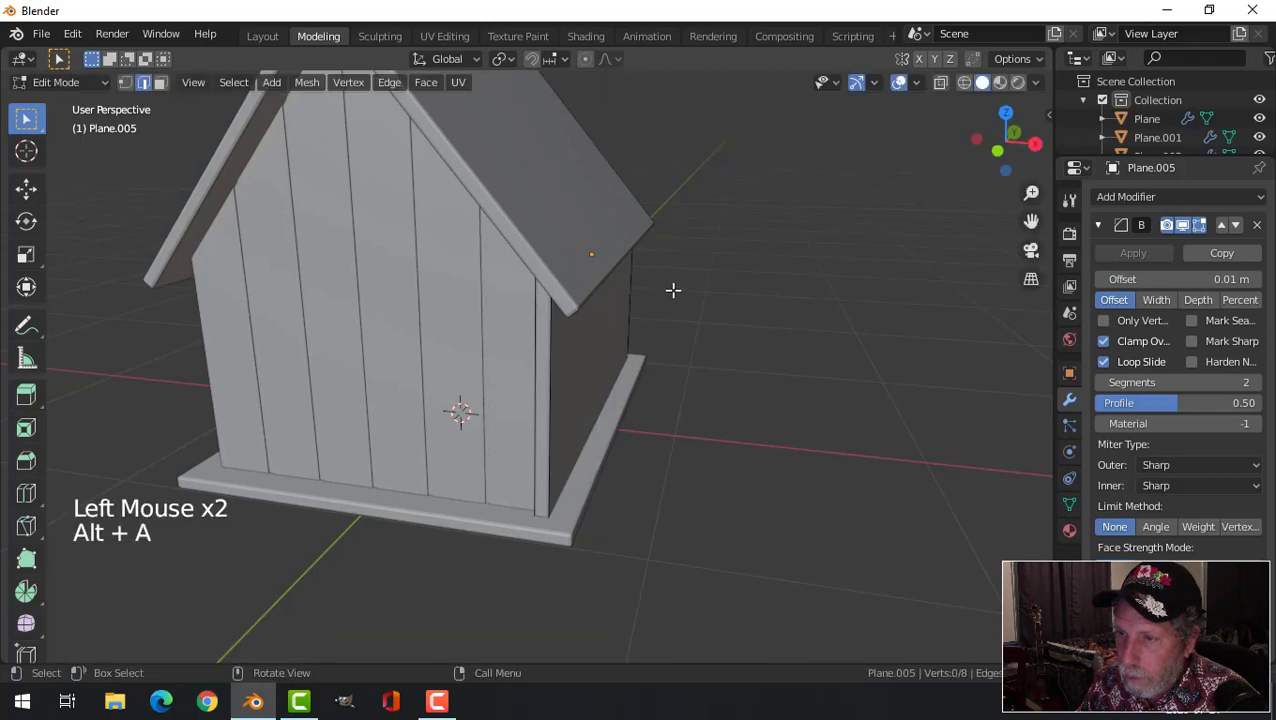
pyautogui.press('Tab')
# - Shift the side wall's end face at the rear corner slightly along Y, then return to Object Mode and deselect the wall
pyautogui.moveTo(672, 290); pyautogui.dragTo(467, 356, button='middle')
pyautogui.hotkey('alt', 'a')
pyautogui.scroll(-3, 687, 296)
pyautogui.scroll(1, 585, 398)
pyautogui.scroll(1, 585, 398)
pyautogui.click(595, 293)
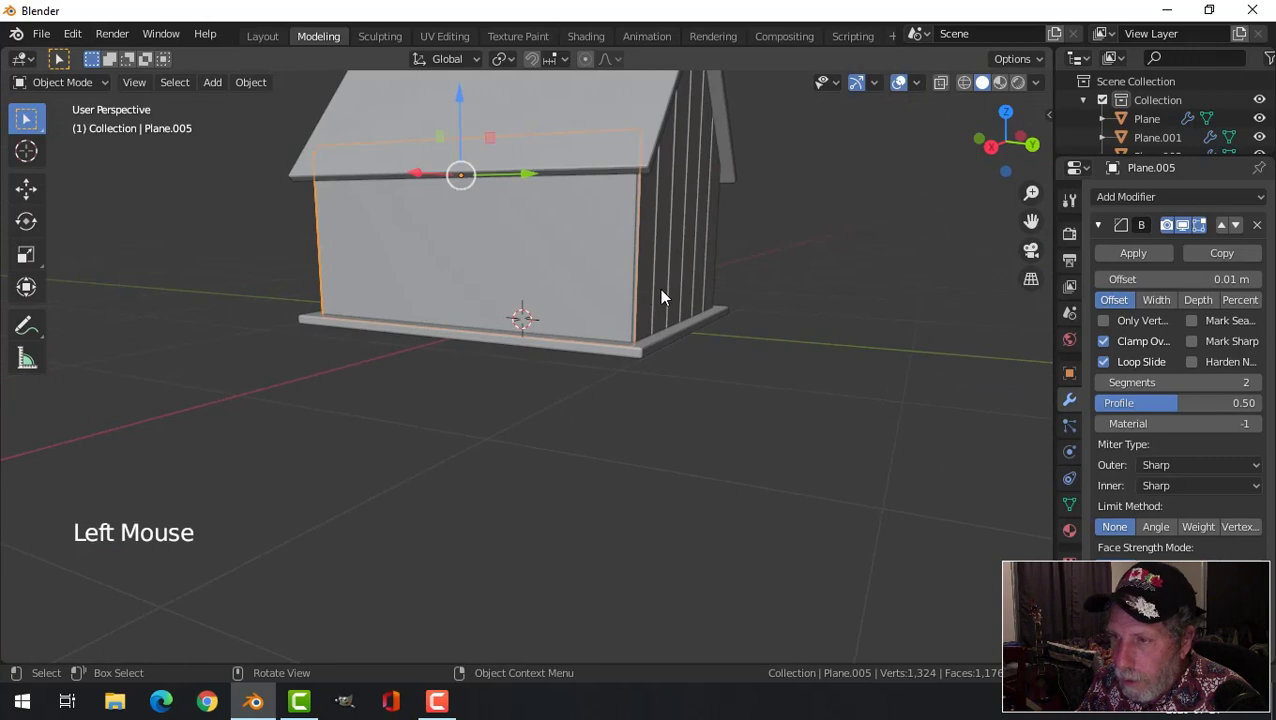
pyautogui.moveTo(661, 295); pyautogui.dragTo(563, 292, button='middle')
pyautogui.press('Tab')
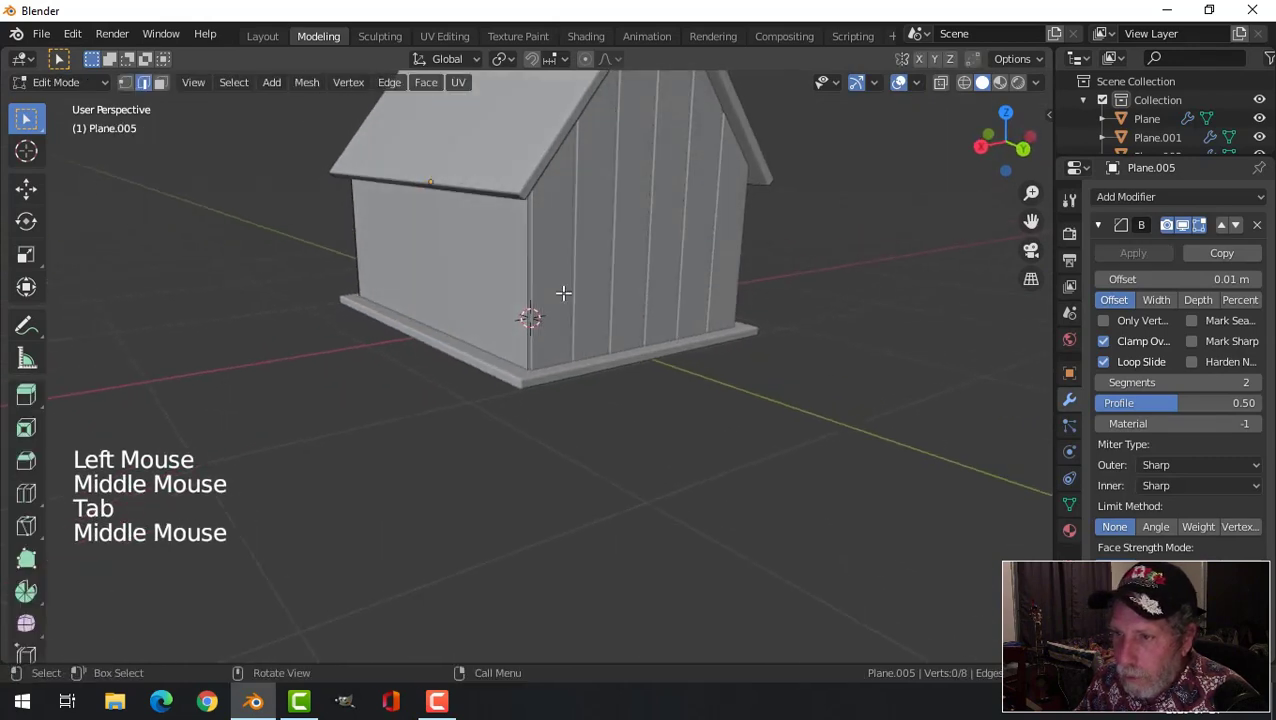
pyautogui.press('3')
pyautogui.click(530, 251)
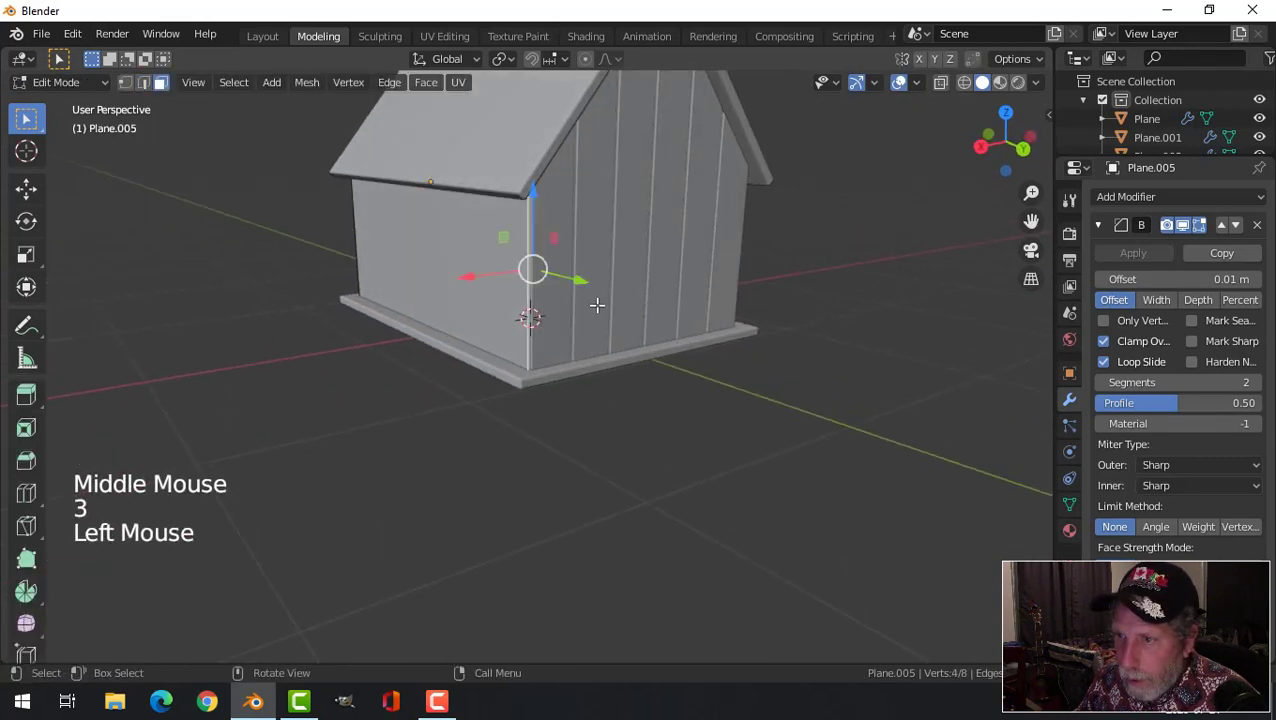
pyautogui.moveTo(595, 305); pyautogui.dragTo(675, 292, button='middle')
pyautogui.moveTo(677, 291); pyautogui.dragTo(695, 297)
pyautogui.hotkey('alt', 'a')
pyautogui.press('Tab')
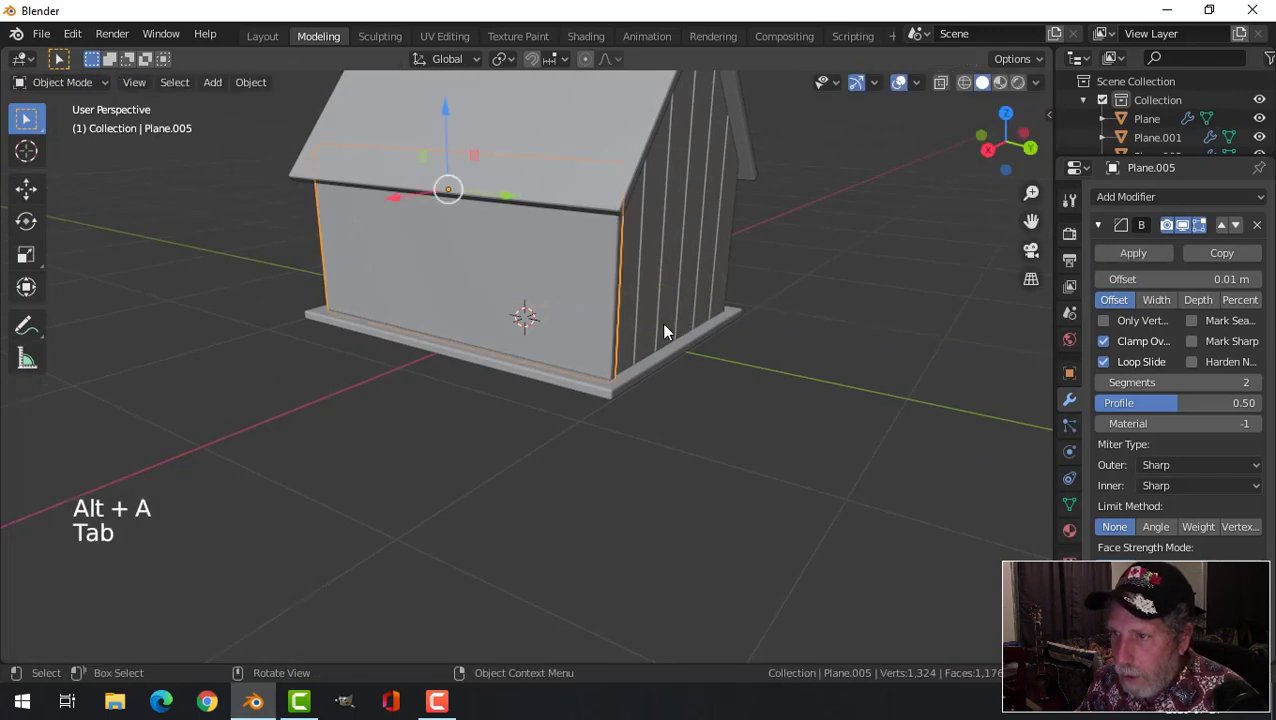
pyautogui.hotkey('alt', 'a')
# - Isolate the side wall by hiding all other objects and open its mesh for editing
pyautogui.moveTo(558, 338); pyautogui.dragTo(541, 180, button='middle')
pyautogui.scroll(-1, 712, 333)
pyautogui.scroll(-2, 600, 276)
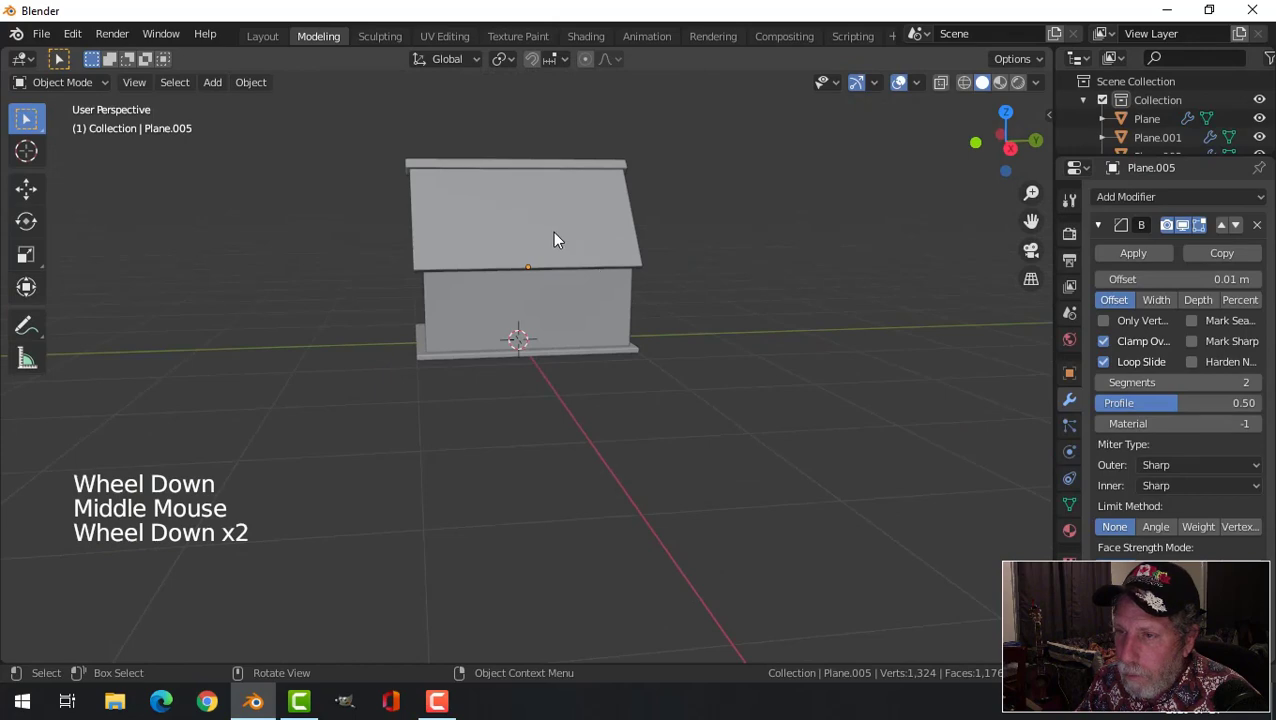
pyautogui.click(505, 312)
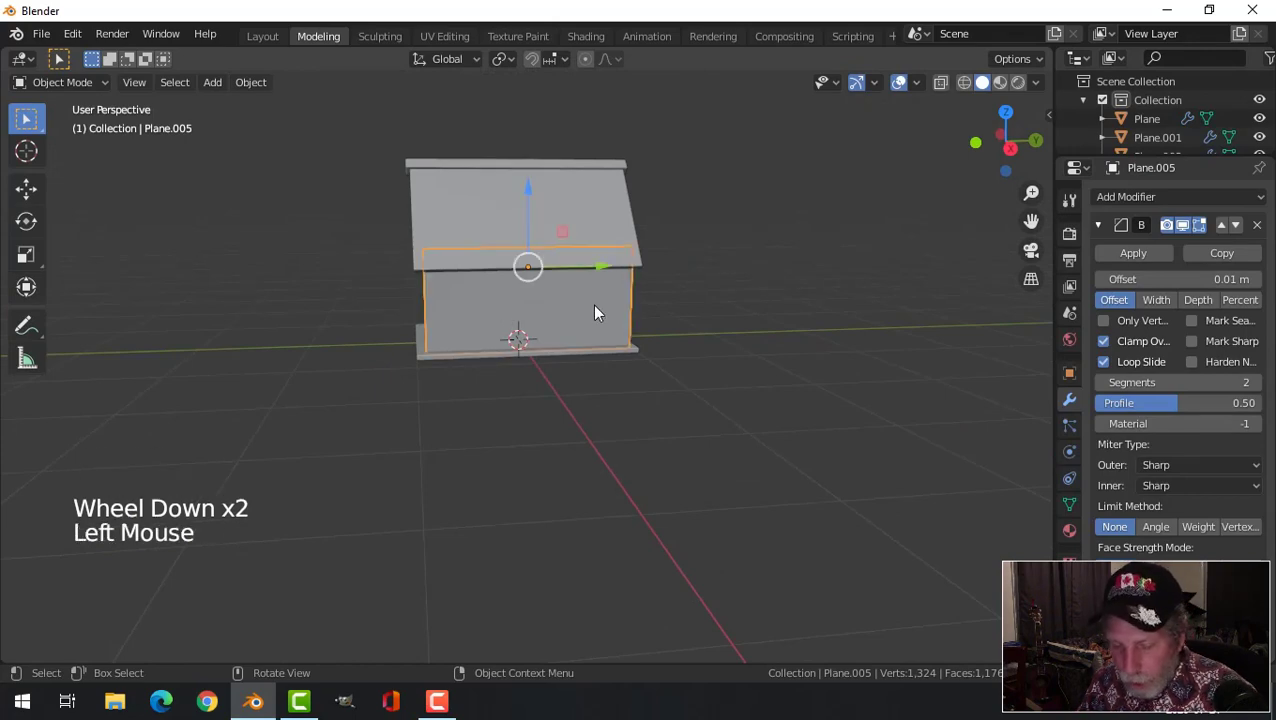
pyautogui.hotkey('shift', 'h')
pyautogui.moveTo(594, 313); pyautogui.dragTo(499, 296, button='middle')
pyautogui.hotkey('ctrl', 'z')
pyautogui.hotkey('ctrl', 'z')
pyautogui.hotkey('ctrl', 'z')
pyautogui.hotkey('ctrl', 'z')
# - Add seven evenly spaced vertical loop cuts across the side wall without sliding them
pyautogui.hotkey('ctrl', 'r')
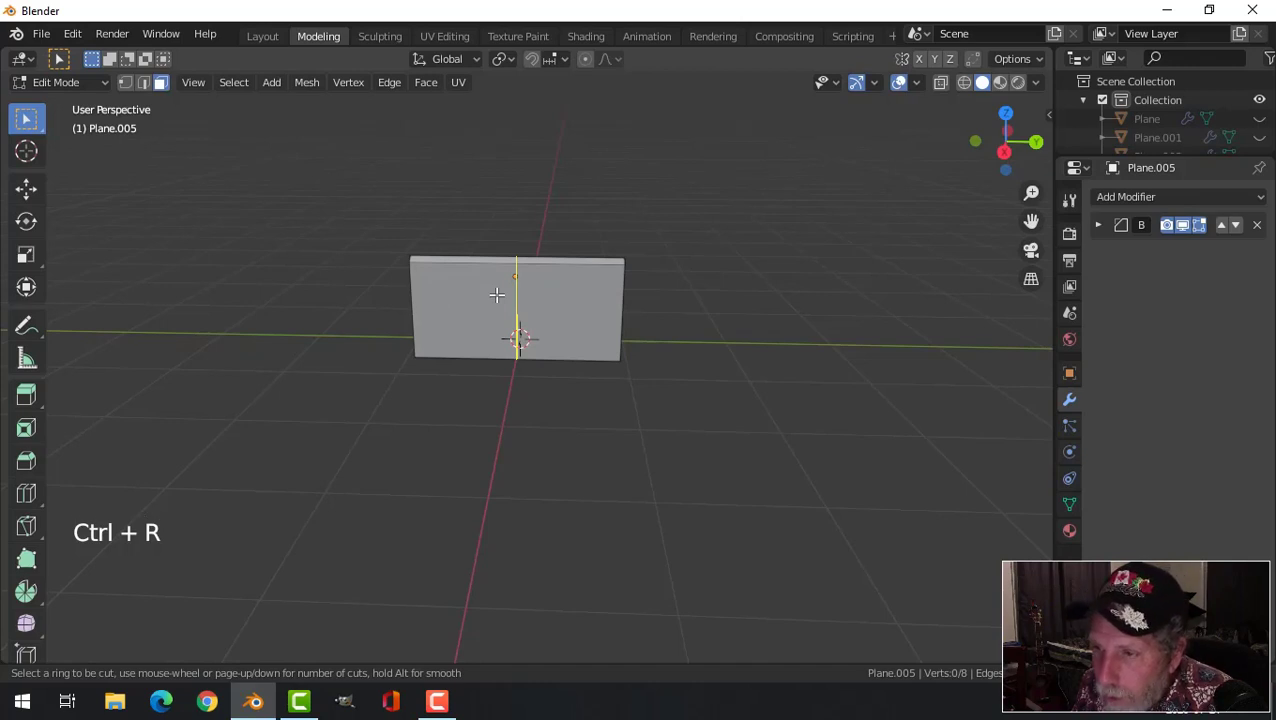
pyautogui.scroll(2, 497, 294)
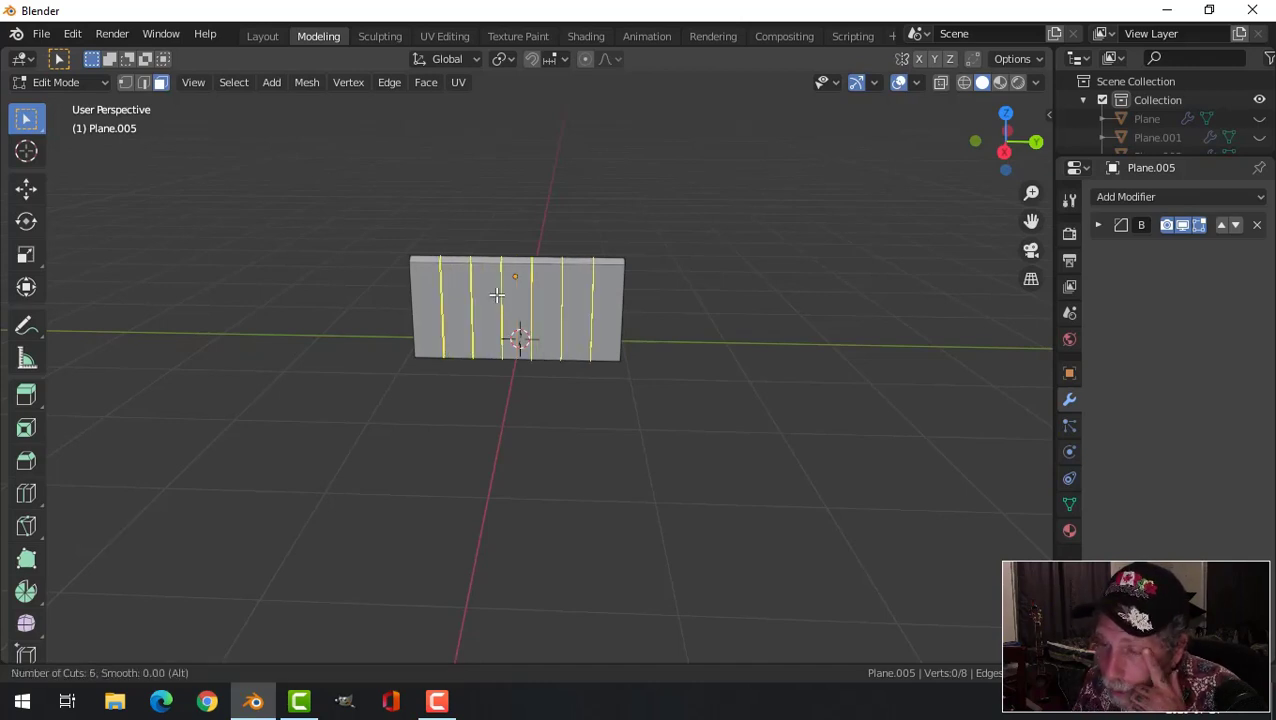
pyautogui.scroll(1, 497, 294)
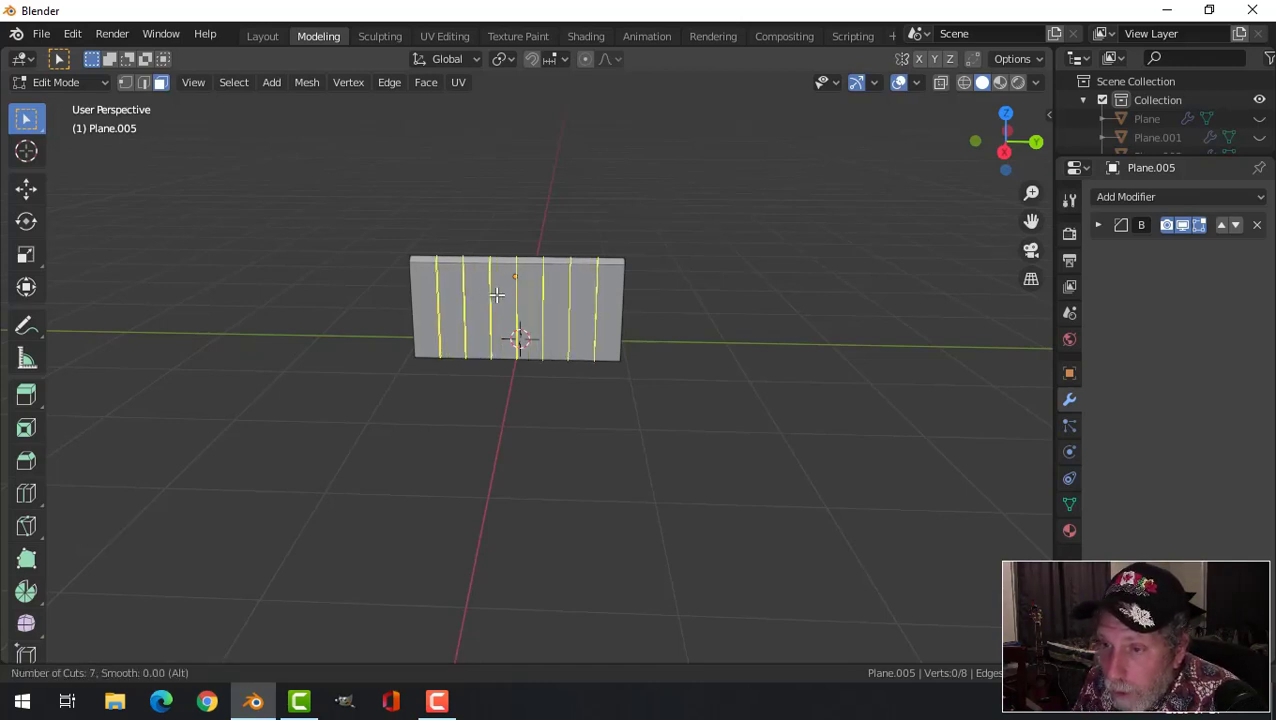
pyautogui.click(497, 294)
pyautogui.rightClick(497, 294)
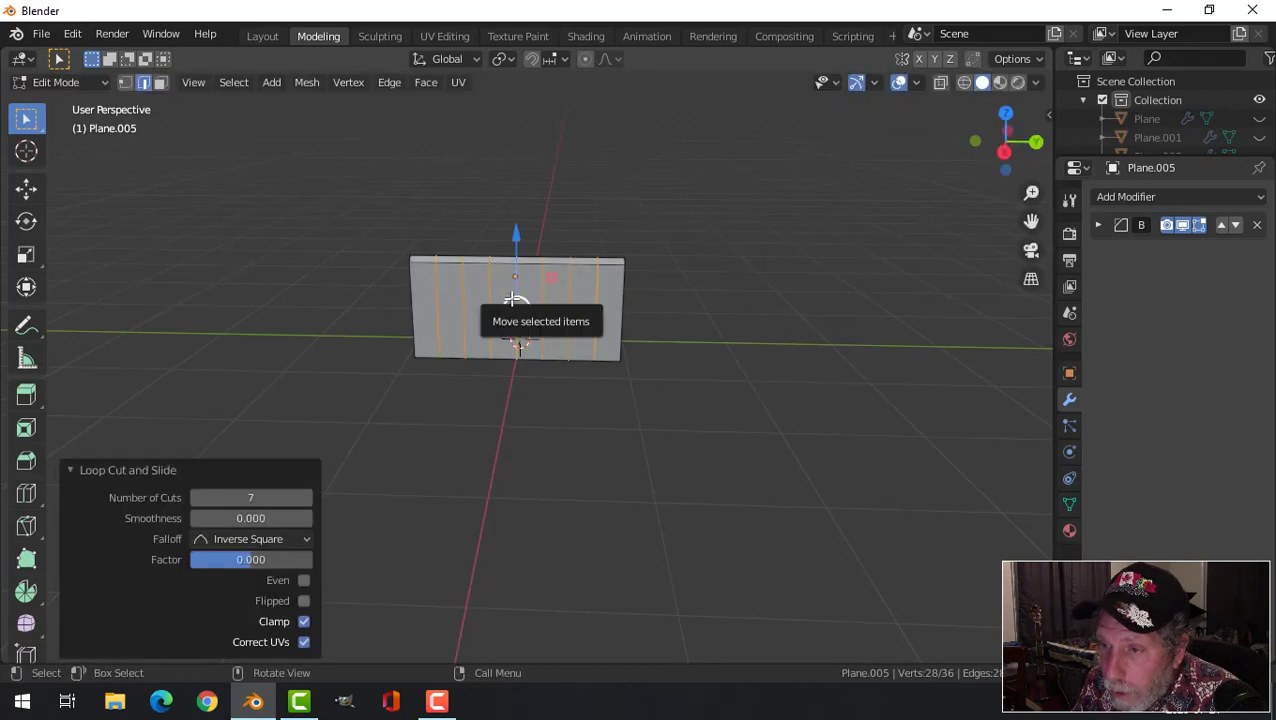
# - Bevel the seven loop cuts with a 0.008 m offset and one segment to form narrow strips between planks
pyautogui.scroll(2, 513, 300)
pyautogui.moveTo(513, 300); pyautogui.dragTo(548, 314, button='middle')
pyautogui.scroll(1, 548, 314)
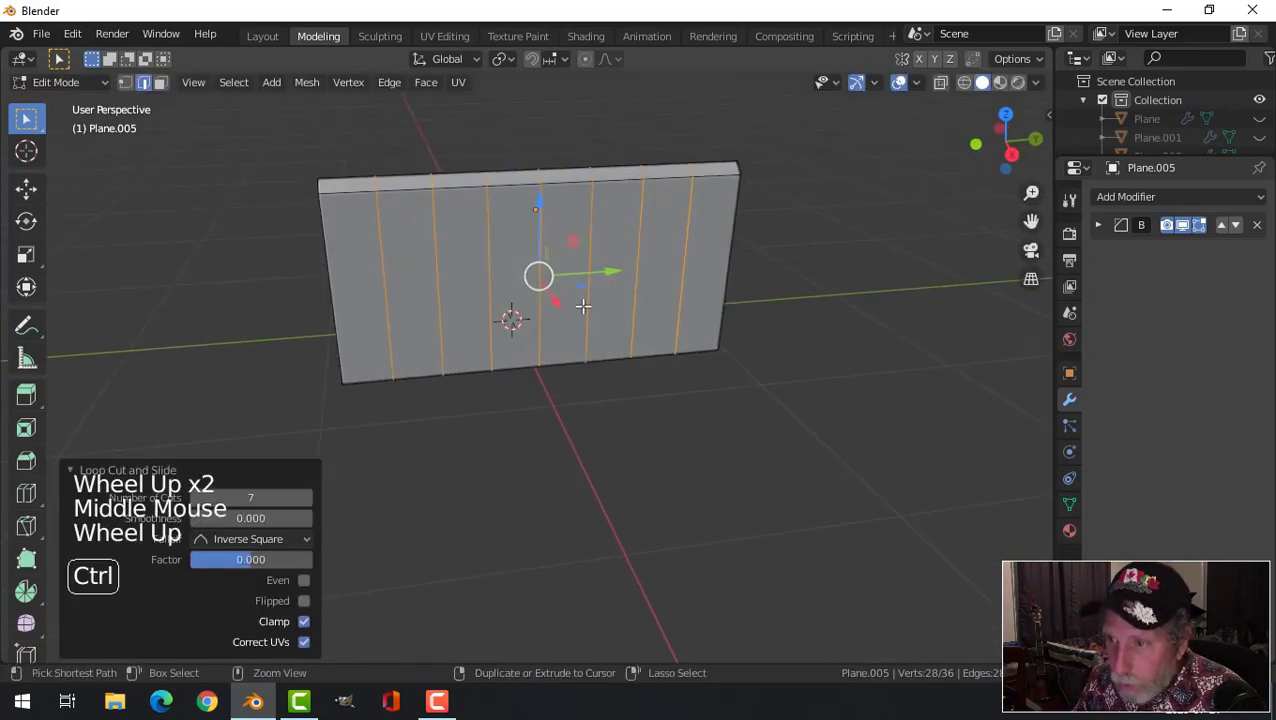
pyautogui.hotkey('ctrl', 'b')
pyautogui.click(591, 312)
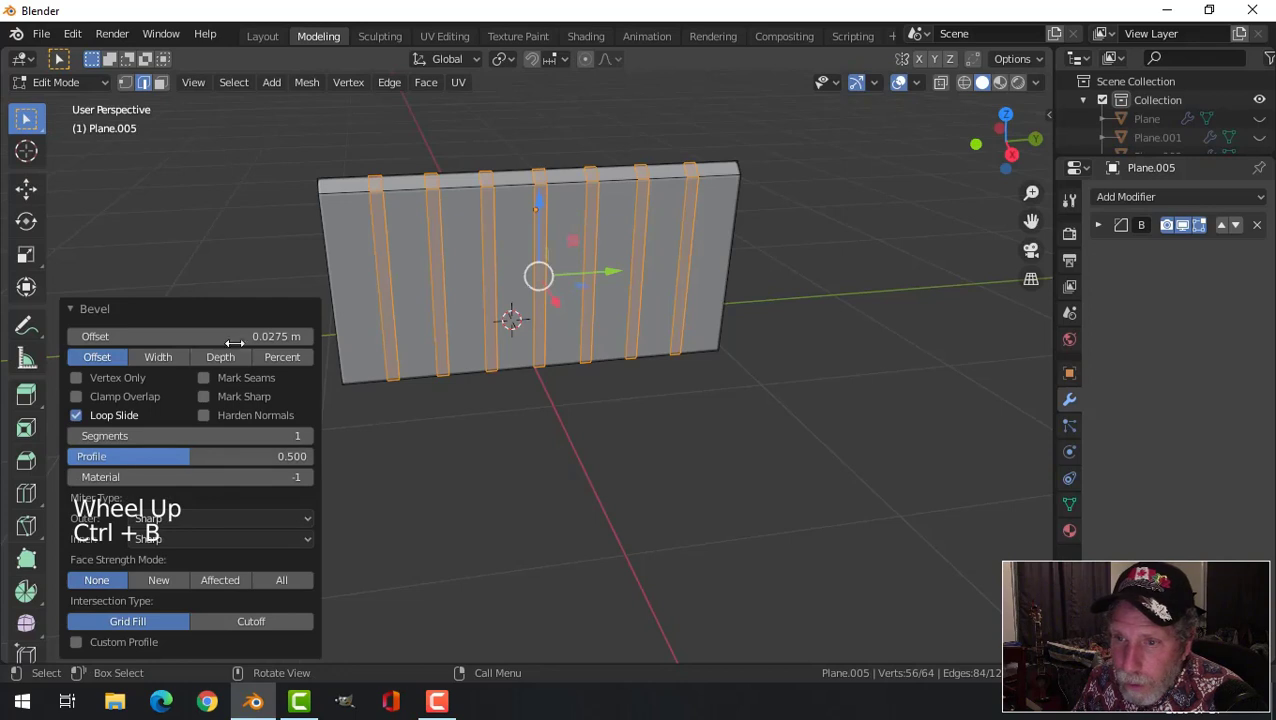
pyautogui.click(268, 340)
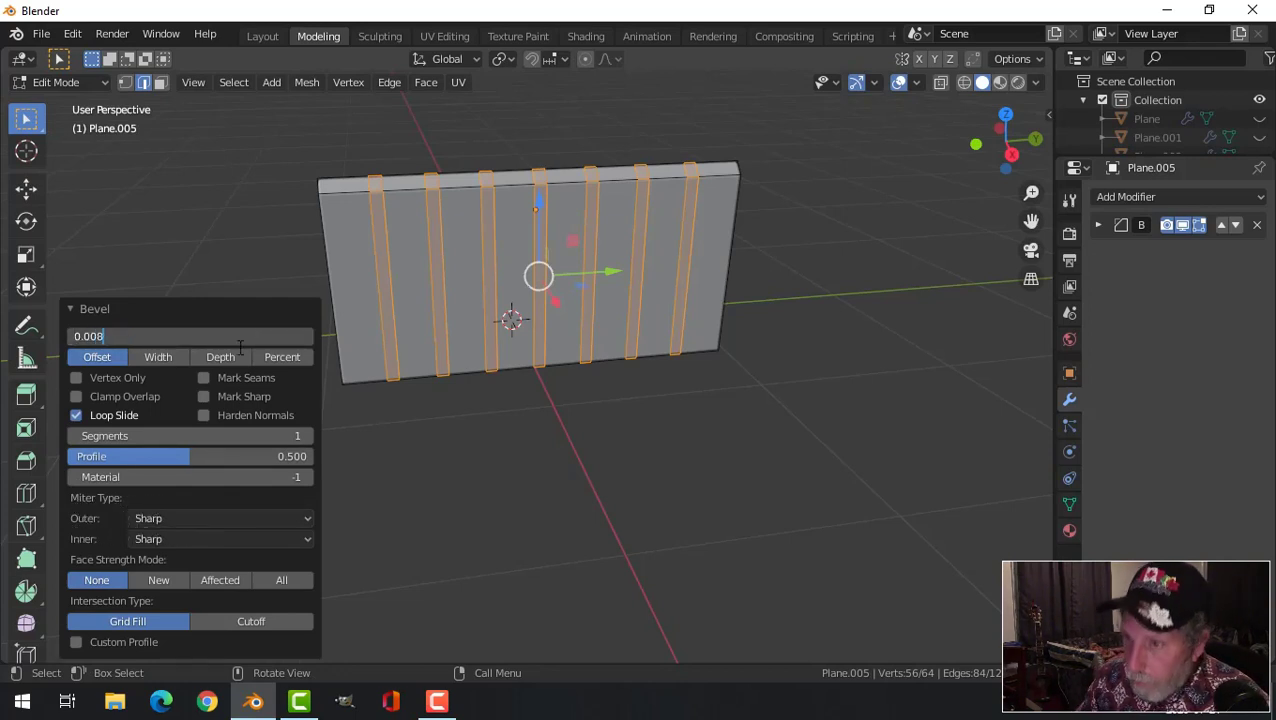
pyautogui.press('Return')
pyautogui.scroll(2, 618, 275)
pyautogui.scroll(-1, 612, 276)
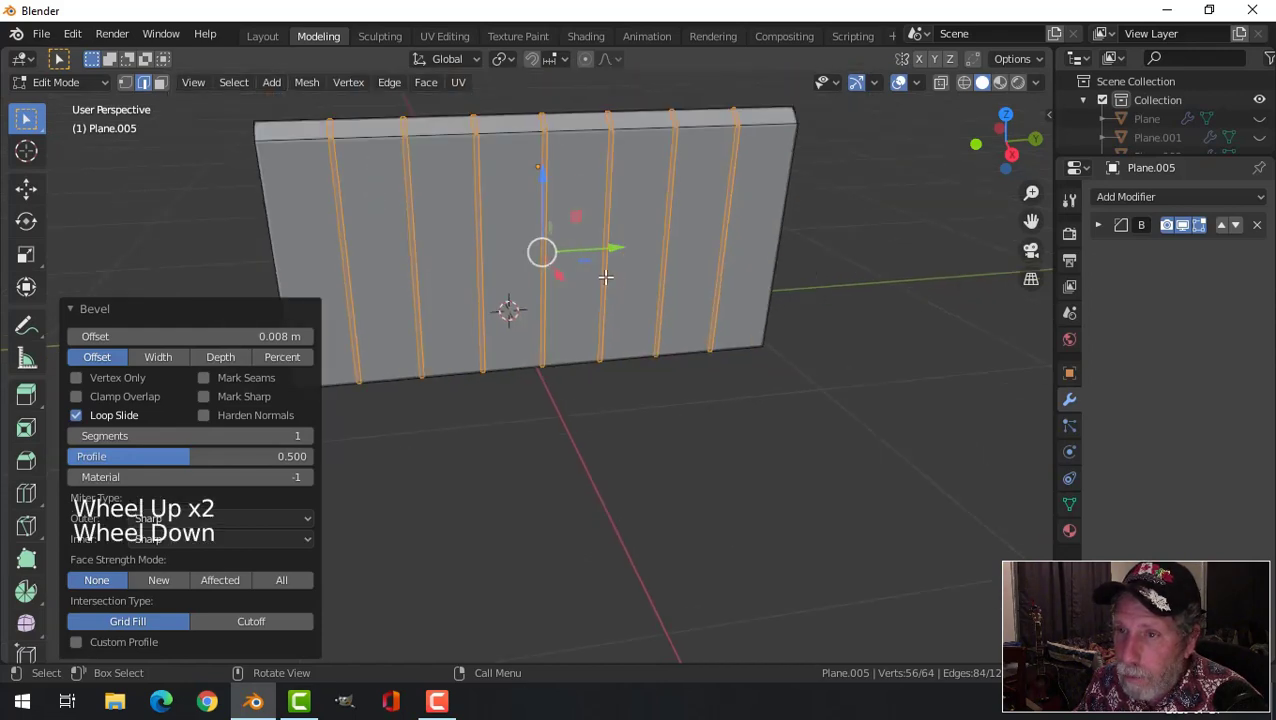
pyautogui.moveTo(607, 276); pyautogui.dragTo(600, 289, button='middle')
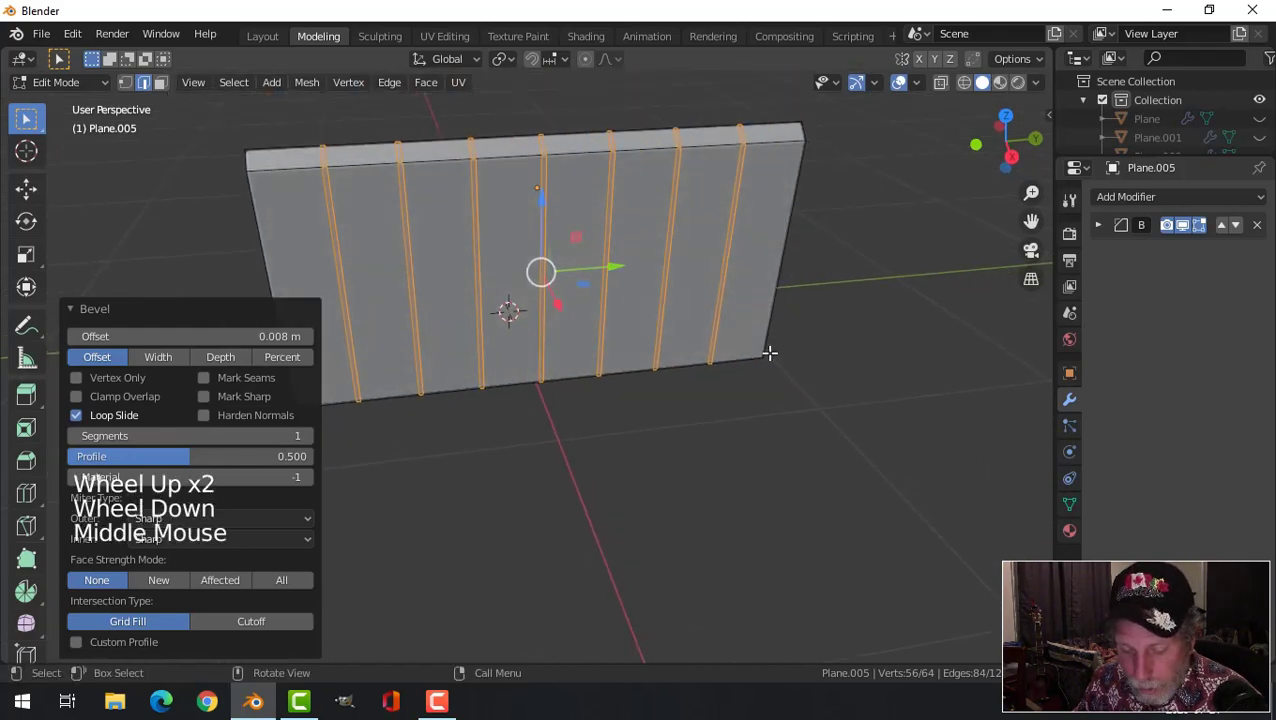
# - Extrude the narrow strips and apply Shrink/Fatten with an offset of 0.008 m to form the plank grooves
pyautogui.press('e')
pyautogui.hotkey('alt', 's')
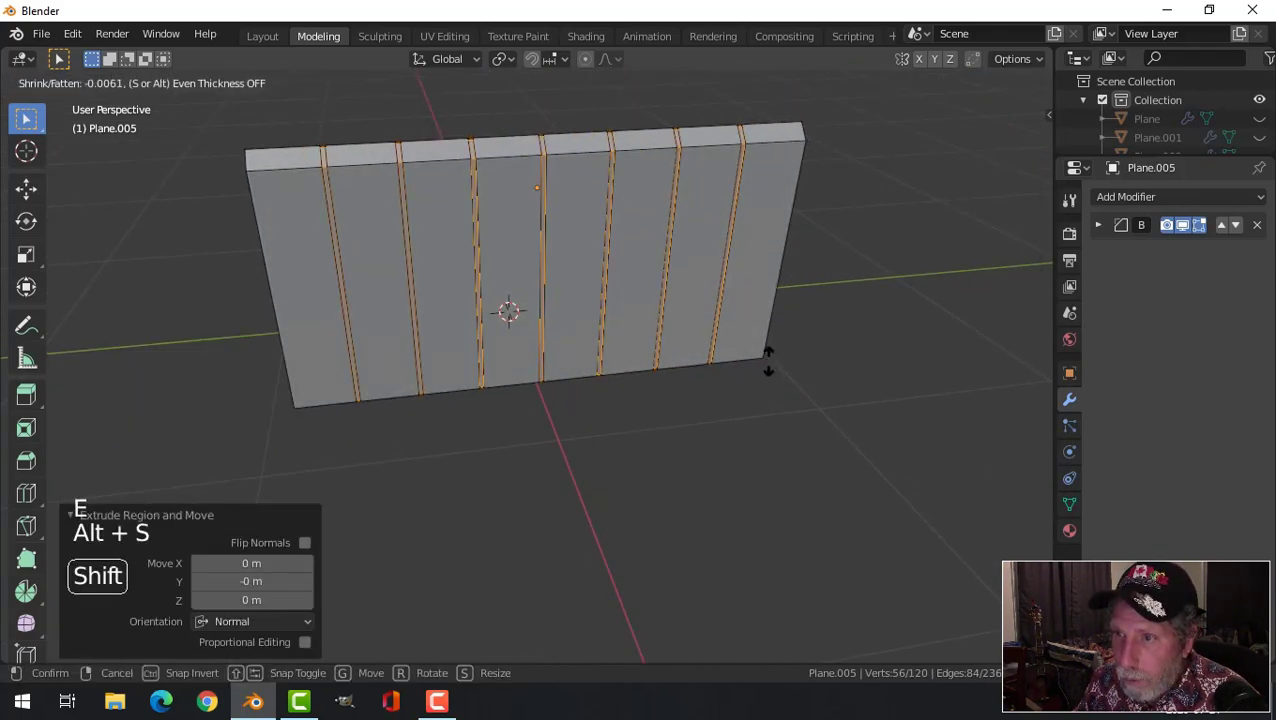
pyautogui.click(768, 372)
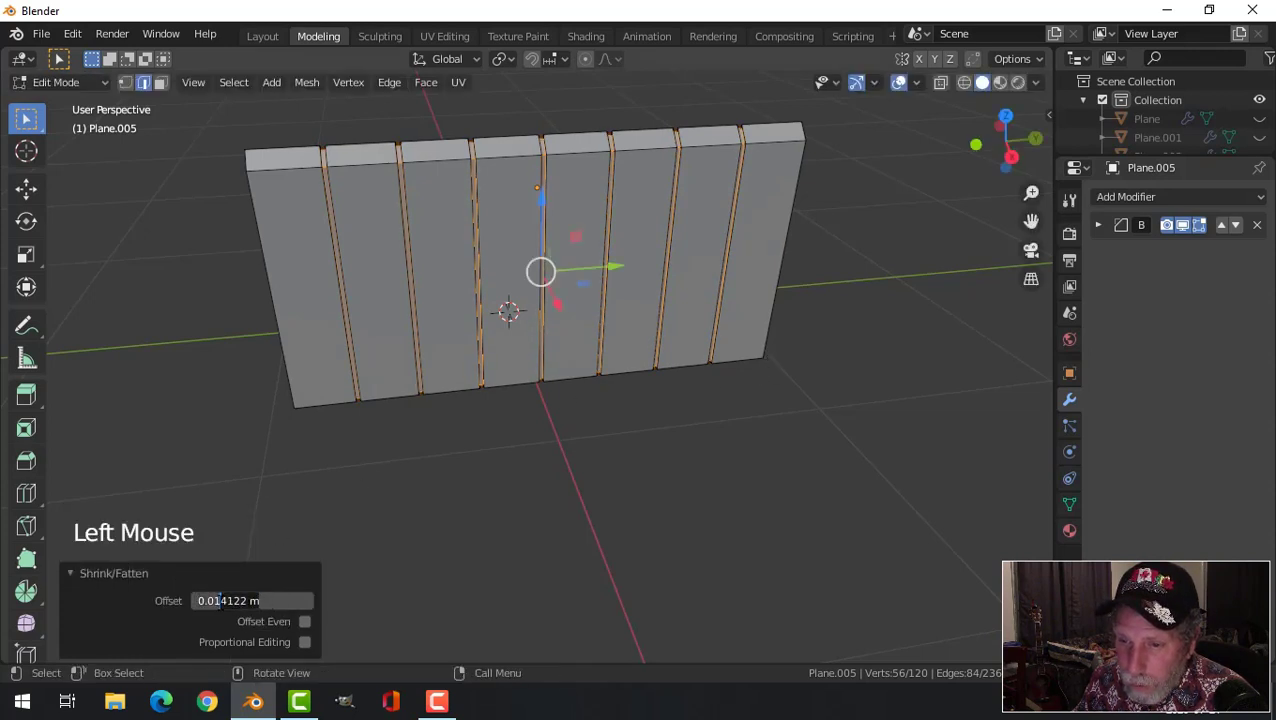
pyautogui.write('0.08')
pyautogui.press('Return')
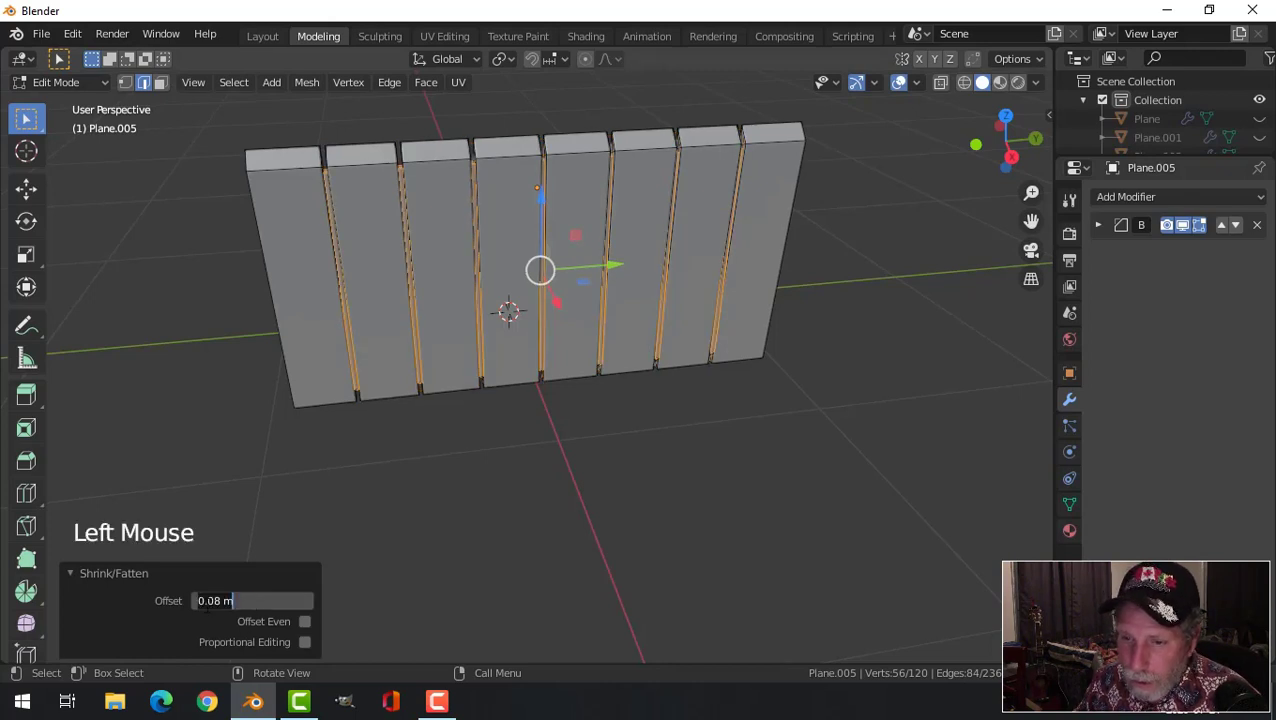
pyautogui.write('0')
pyautogui.press('Return')
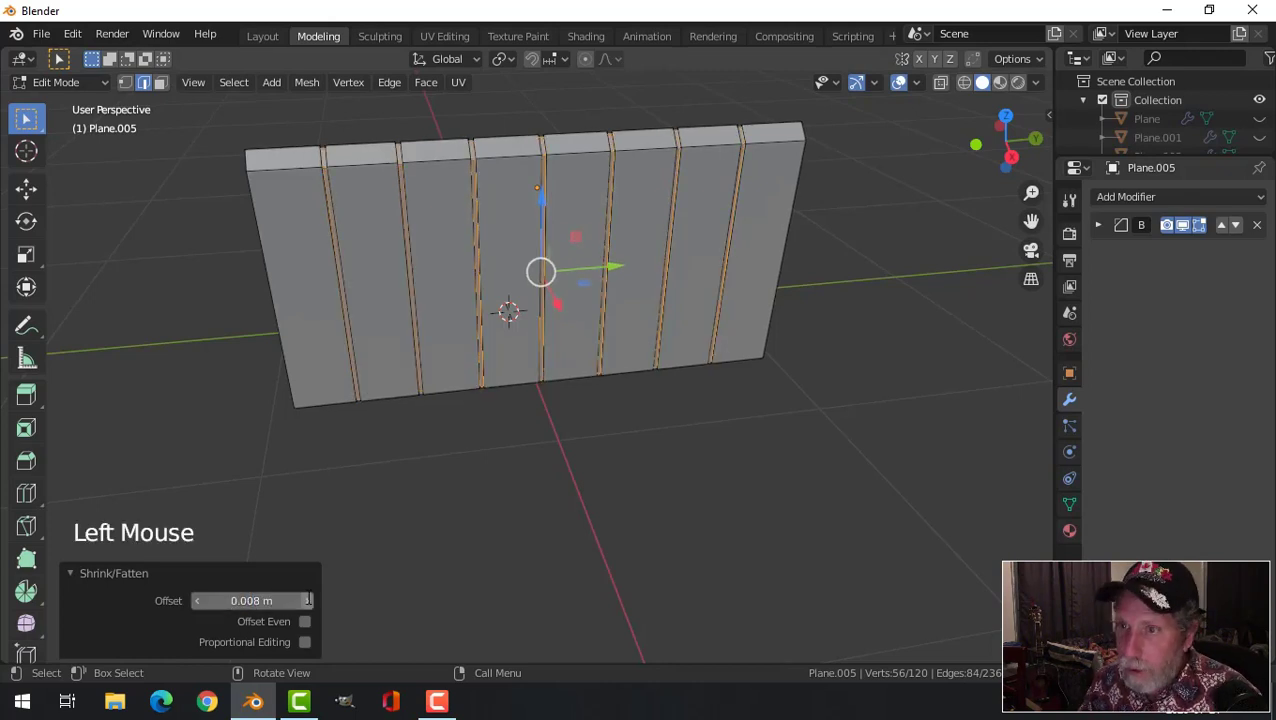
# - Inspect the grooved side wall's plank edges with the mesh closed for editing, then reopen the mesh with nothing selected
pyautogui.moveTo(472, 339); pyautogui.dragTo(416, 357, button='middle')
pyautogui.press('Tab')
pyautogui.moveTo(498, 353); pyautogui.dragTo(532, 314, button='middle')
pyautogui.scroll(2, 508, 287)
pyautogui.scroll(-2, 508, 284)
pyautogui.press('Tab')
pyautogui.moveTo(435, 294); pyautogui.dragTo(490, 270, button='middle')
pyautogui.hotkey('alt', 'a')
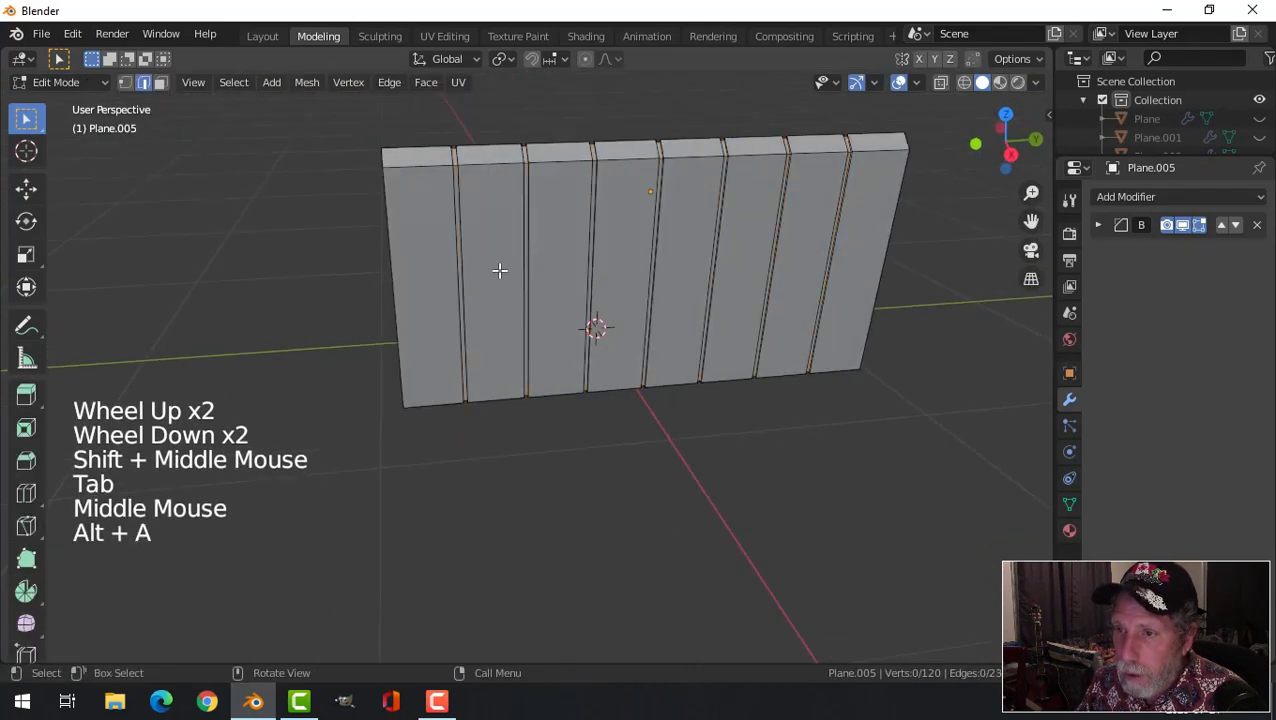
# - Scale the face loops of the side wall's seven grooves to about 0.58 along Y, each about its own origin, and leave mesh editing
pyautogui.scroll(2, 495, 268)
pyautogui.keyDown('shift'); pyautogui.moveTo(467, 225); pyautogui.dragTo(478, 301, button='middle'); pyautogui.keyUp('shift')
pyautogui.press('3')
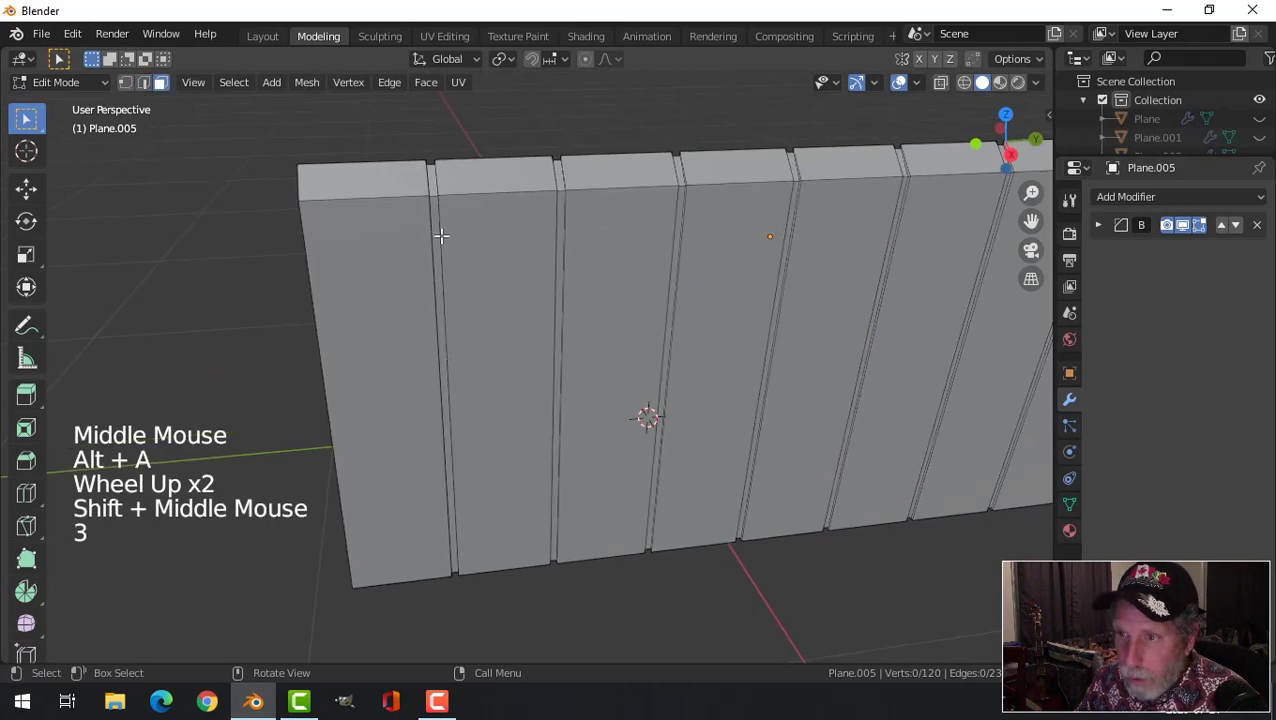
pyautogui.keyDown('alt'); pyautogui.keyDown('shift'); pyautogui.click(432, 193); pyautogui.keyUp('shift'); pyautogui.keyUp('alt')
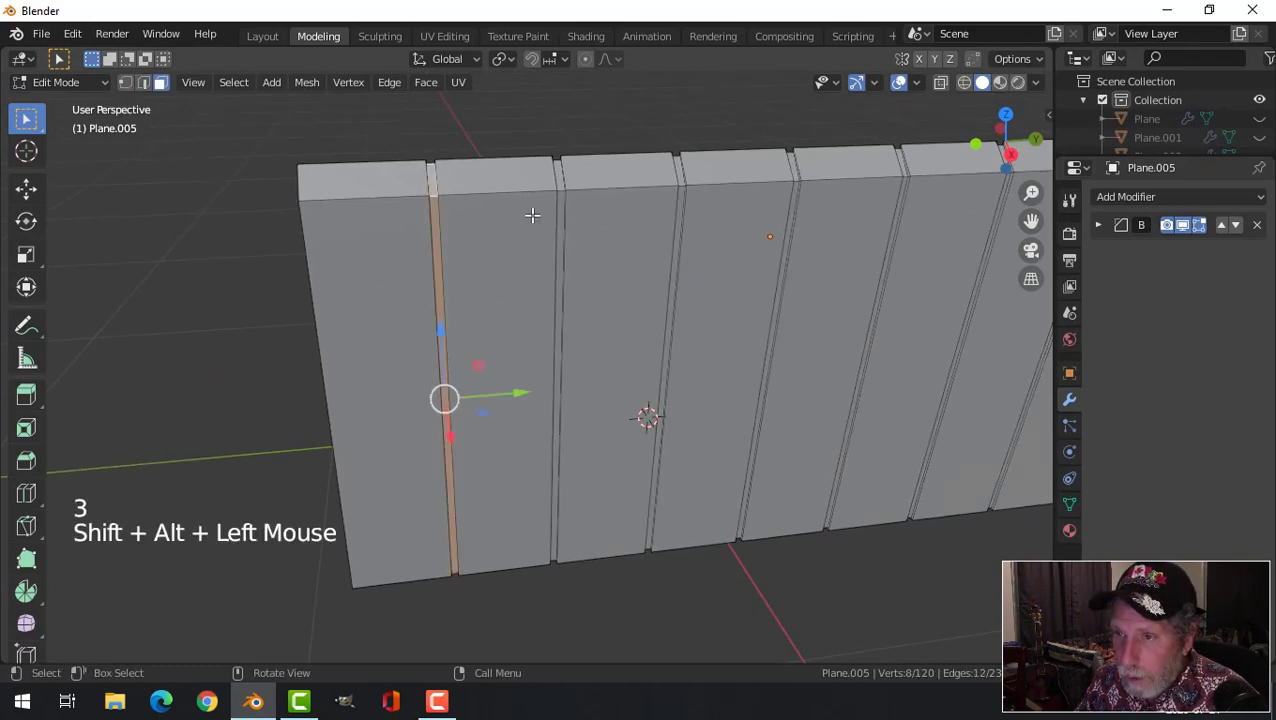
pyautogui.keyDown('alt'); pyautogui.keyDown('shift'); pyautogui.click(558, 188); pyautogui.keyUp('shift'); pyautogui.keyUp('alt')
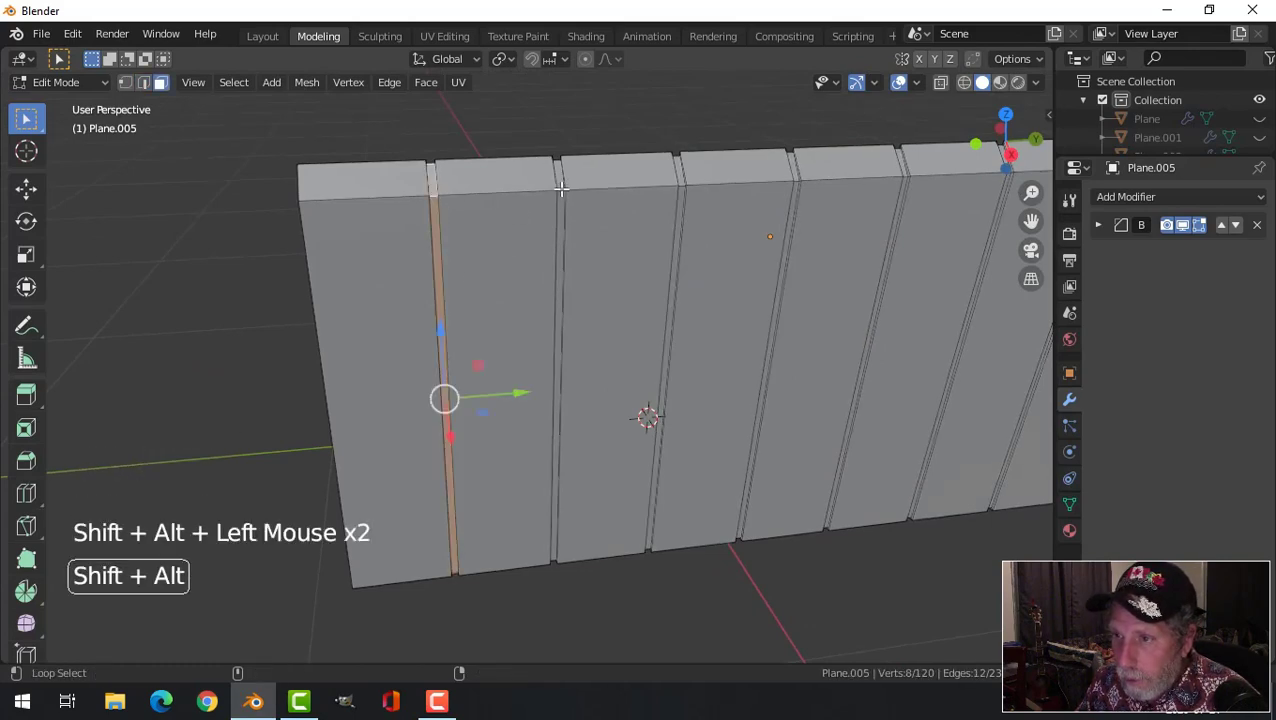
pyautogui.keyDown('shift'); pyautogui.moveTo(558, 188); pyautogui.dragTo(393, 190, button='middle'); pyautogui.keyUp('shift')
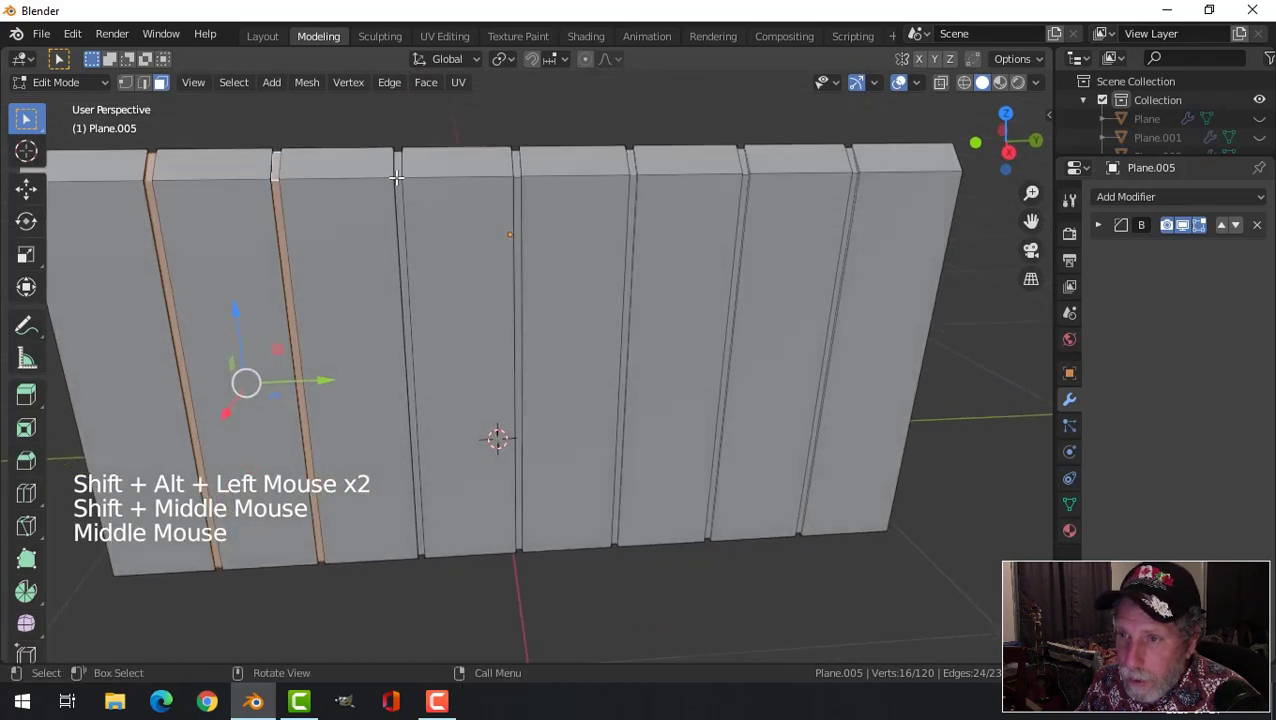
pyautogui.keyDown('alt'); pyautogui.keyDown('shift'); pyautogui.click(396, 177); pyautogui.keyUp('shift'); pyautogui.keyUp('alt')
pyautogui.moveTo(734, 286); pyautogui.dragTo(483, 253, button='middle')
pyautogui.keyDown('alt'); pyautogui.keyDown('shift'); pyautogui.click(584, 254); pyautogui.keyUp('shift'); pyautogui.keyUp('alt')
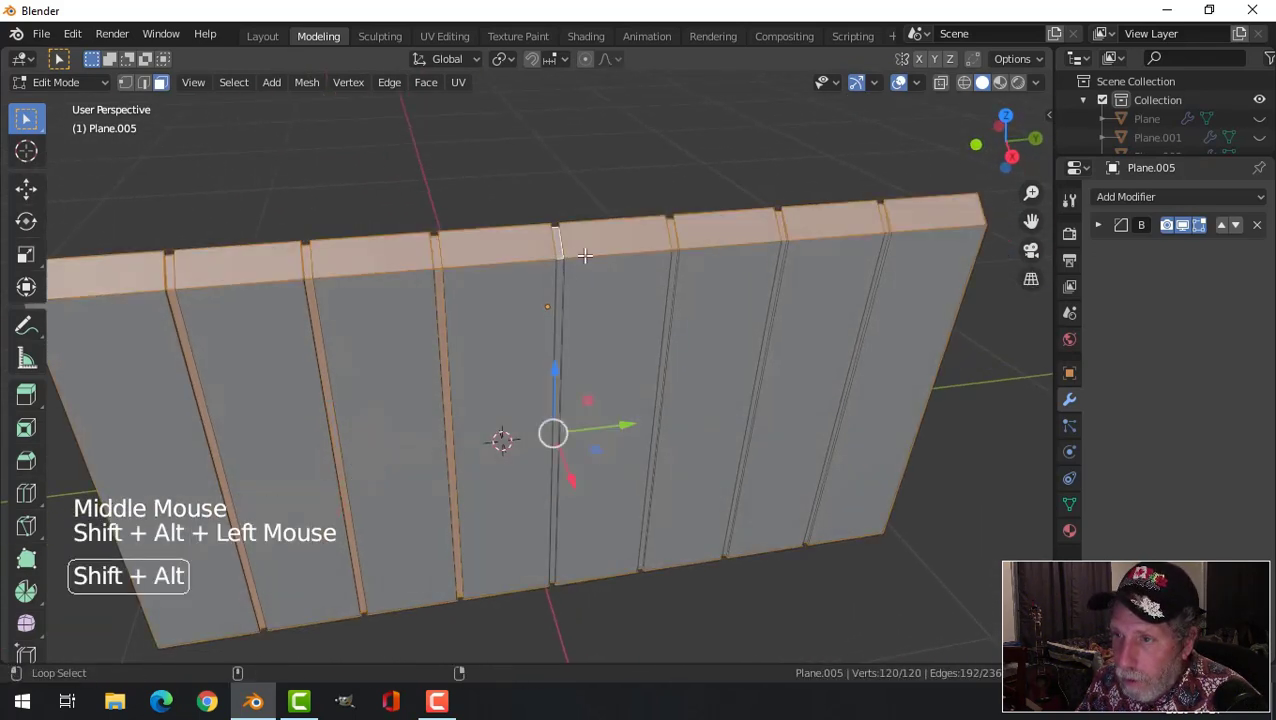
pyautogui.hotkey('ctrl', 'z')
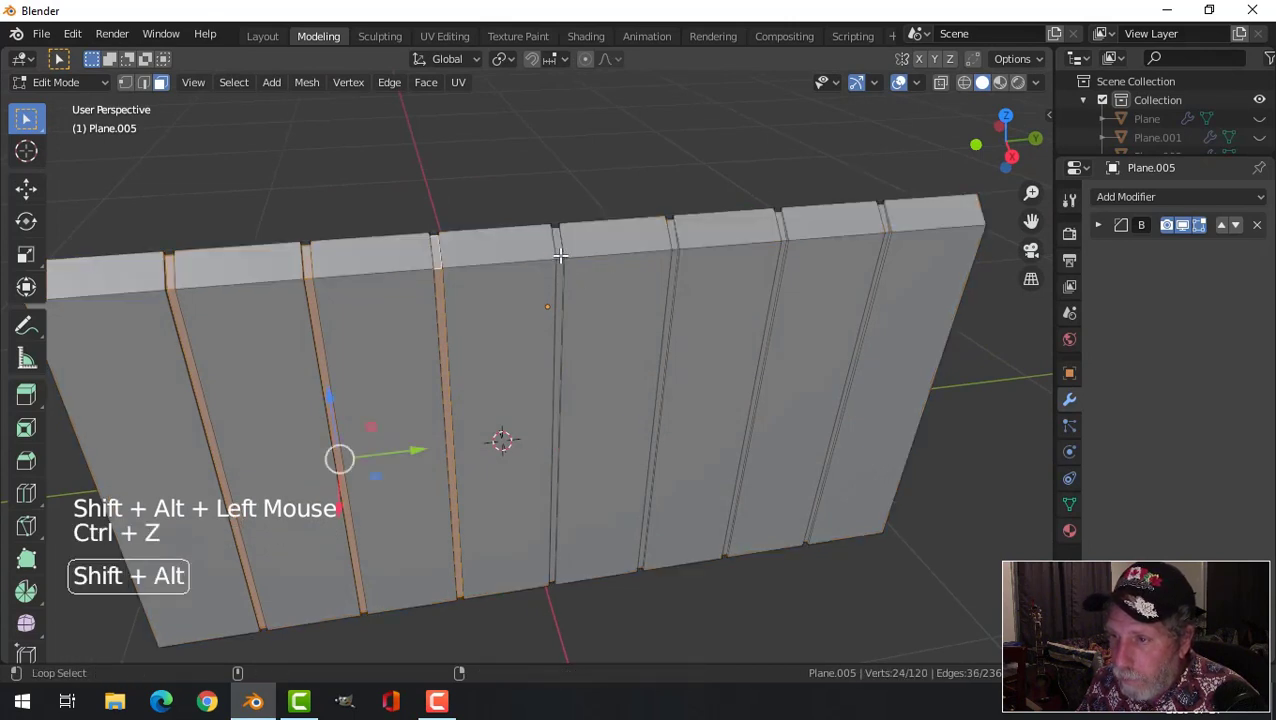
pyautogui.keyDown('alt'); pyautogui.keyDown('shift'); pyautogui.click(560, 258); pyautogui.keyUp('shift'); pyautogui.keyUp('alt')
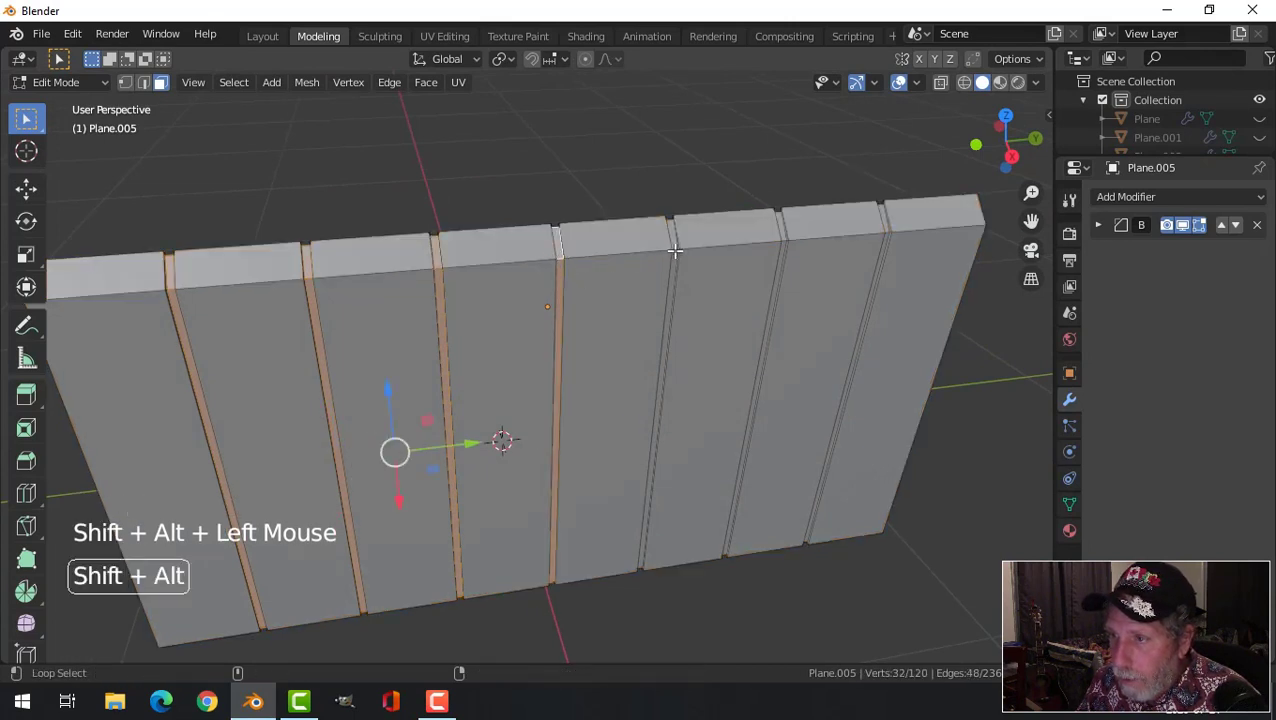
pyautogui.keyDown('alt'); pyautogui.keyDown('shift'); pyautogui.click(677, 250); pyautogui.keyUp('shift'); pyautogui.keyUp('alt')
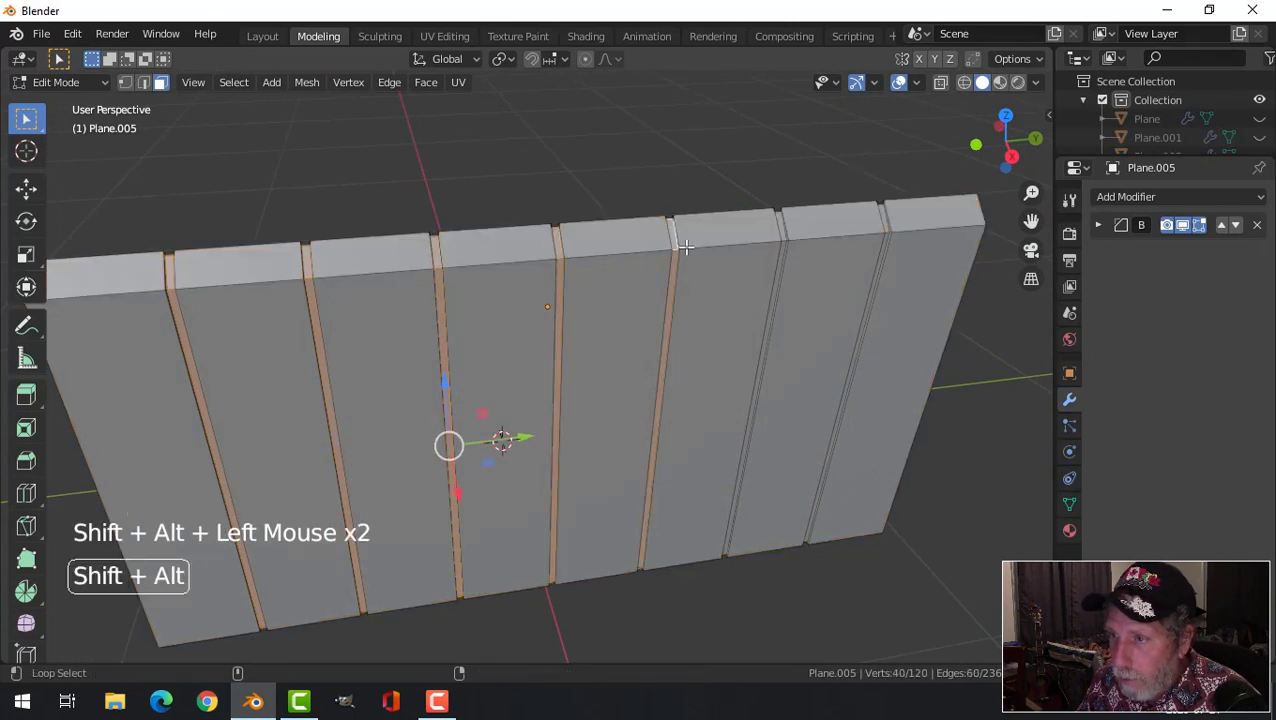
pyautogui.keyDown('alt'); pyautogui.keyDown('shift'); pyautogui.click(783, 241); pyautogui.keyUp('shift'); pyautogui.keyUp('alt')
pyautogui.moveTo(809, 282); pyautogui.dragTo(757, 277, button='middle')
pyautogui.keyDown('alt'); pyautogui.keyDown('shift'); pyautogui.click(708, 254); pyautogui.keyUp('shift'); pyautogui.keyUp('alt')
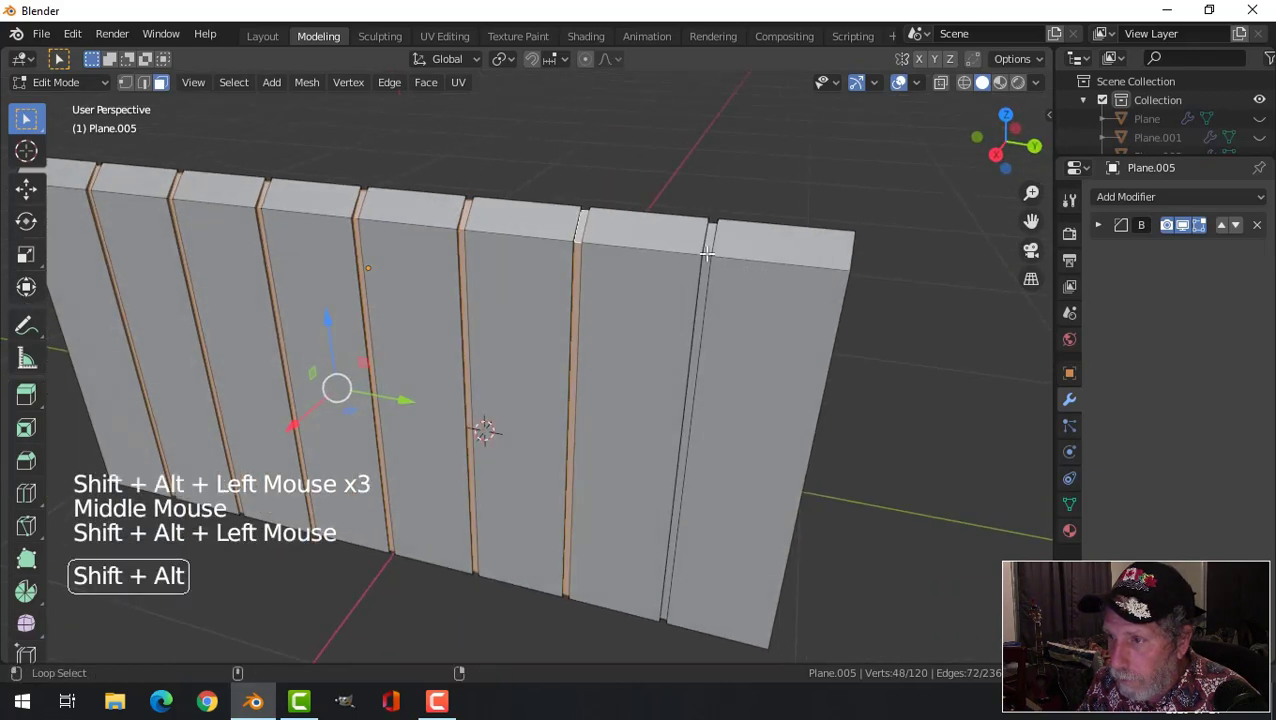
pyautogui.click(501, 59)
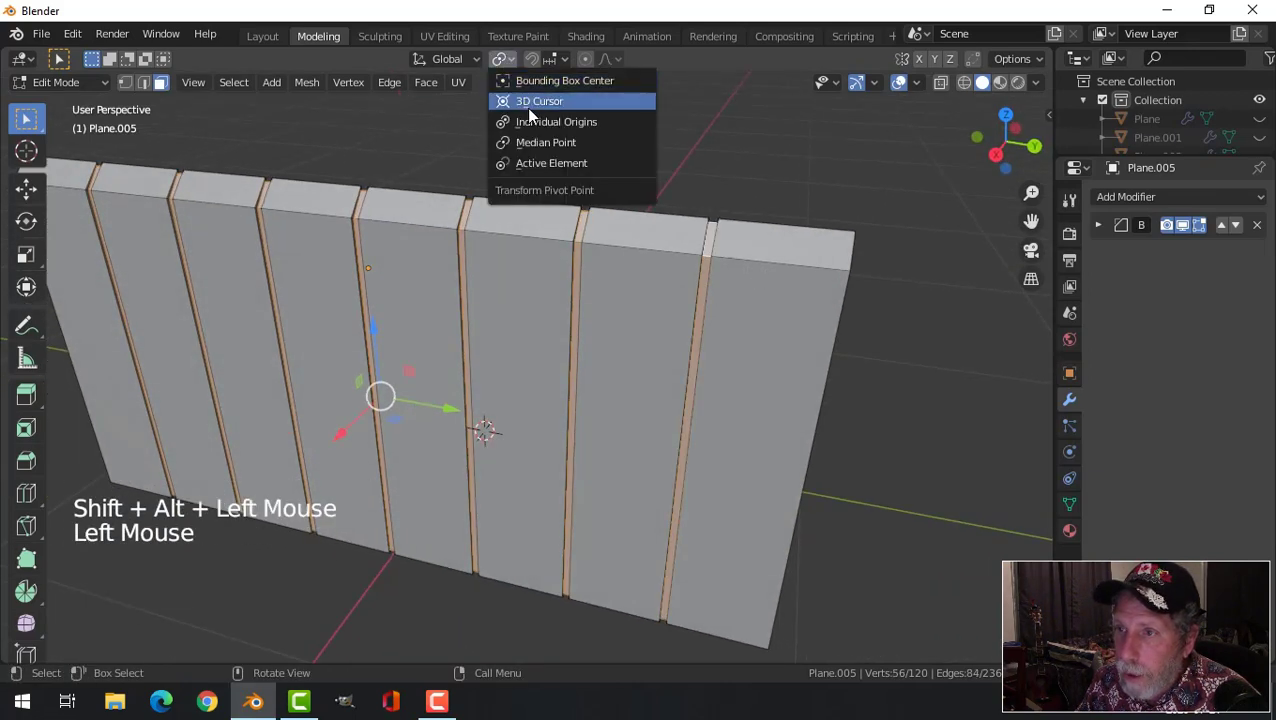
pyautogui.moveTo(607, 323); pyautogui.dragTo(666, 190, button='middle')
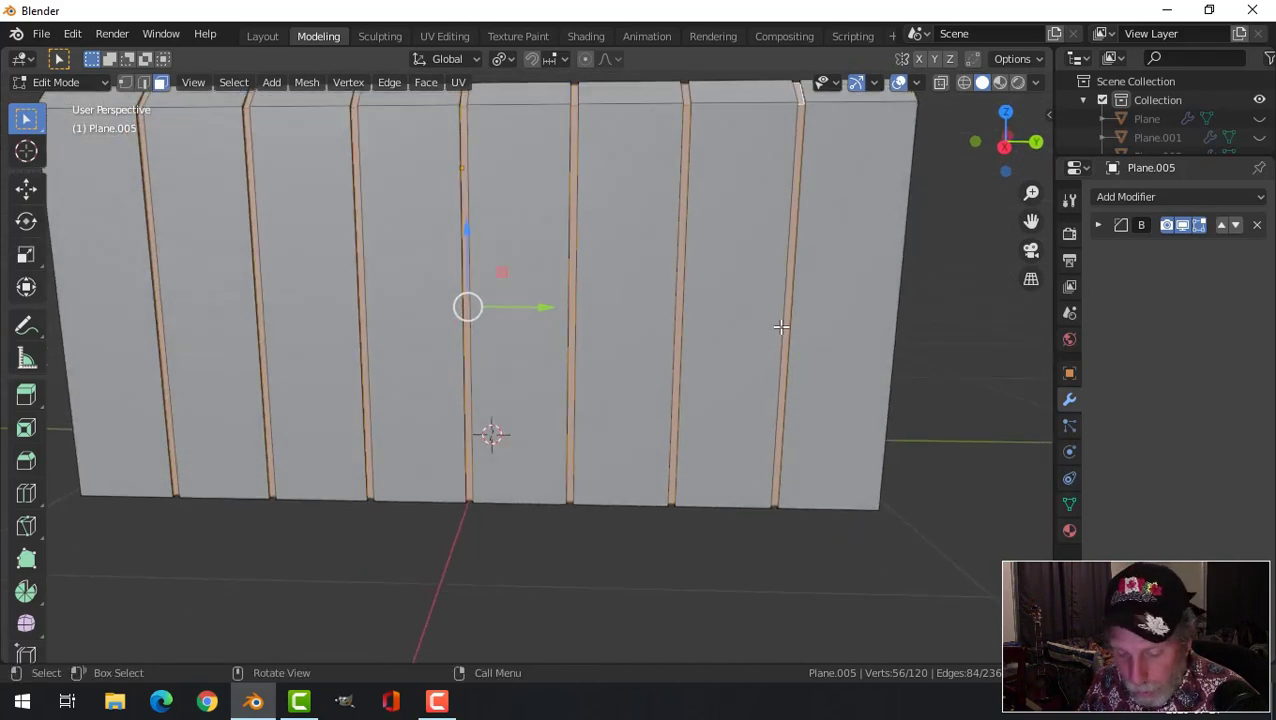
pyautogui.press('s')
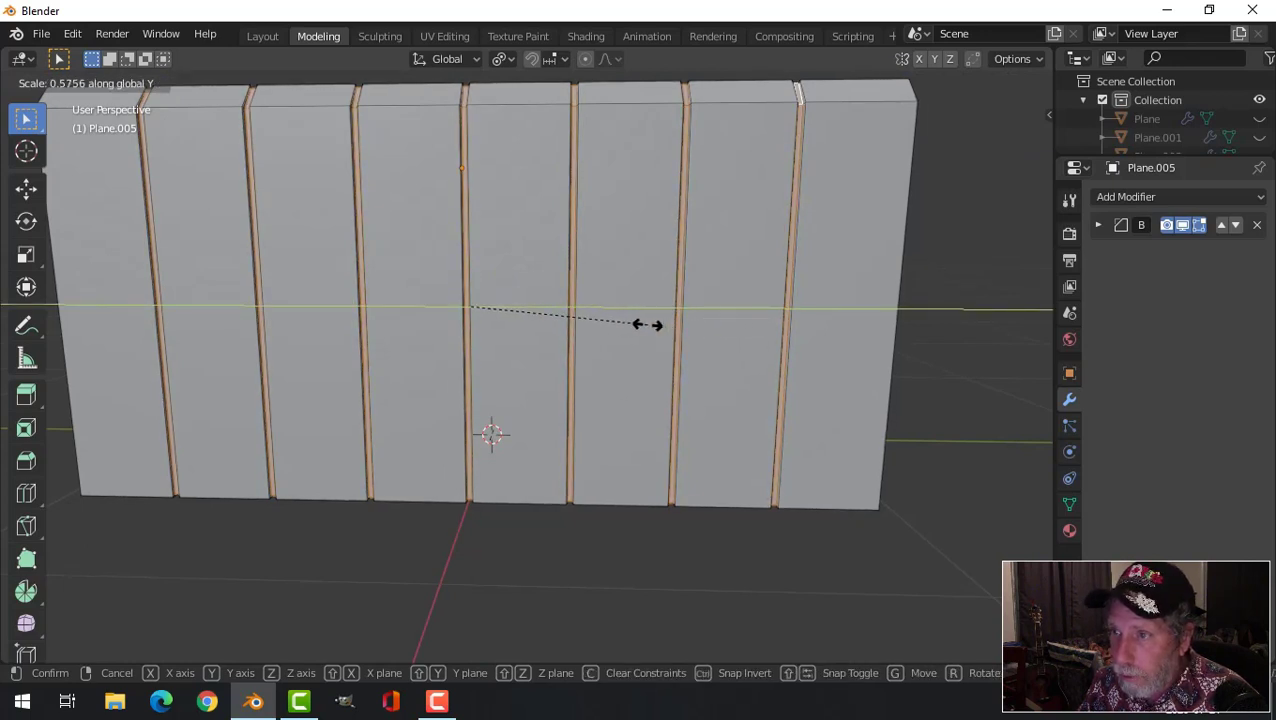
pyautogui.click(647, 324)
pyautogui.hotkey('alt', 'a')
pyautogui.press('Tab')
pyautogui.hotkey('alt', 'a')
# - Delete the eight plank end faces along the upper edge of the side wall
pyautogui.scroll(-2, 578, 316)
pyautogui.moveTo(578, 316); pyautogui.dragTo(604, 339, button='middle')
pyautogui.scroll(-1, 566, 335)
pyautogui.click(450, 305)
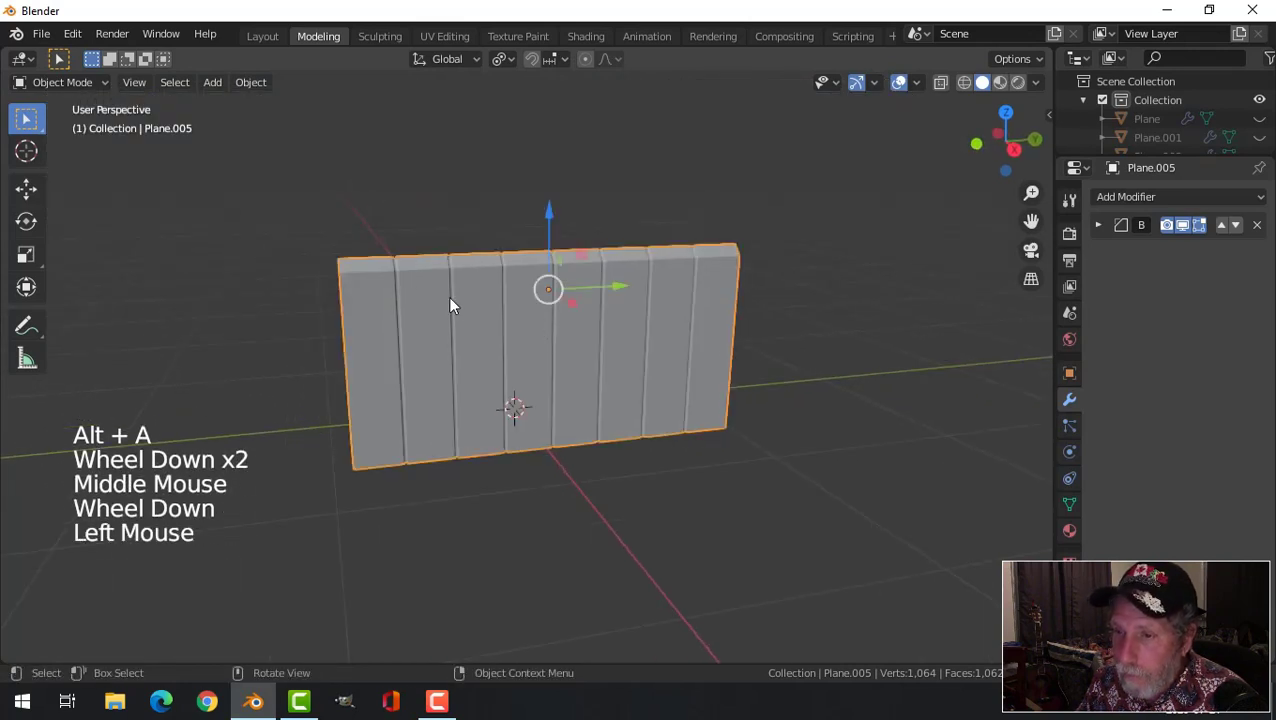
pyautogui.press('Tab')
pyautogui.keyDown('shift'); pyautogui.moveTo(418, 306); pyautogui.dragTo(421, 318, button='middle'); pyautogui.keyUp('shift')
pyautogui.scroll(2, 421, 316)
pyautogui.press('3')
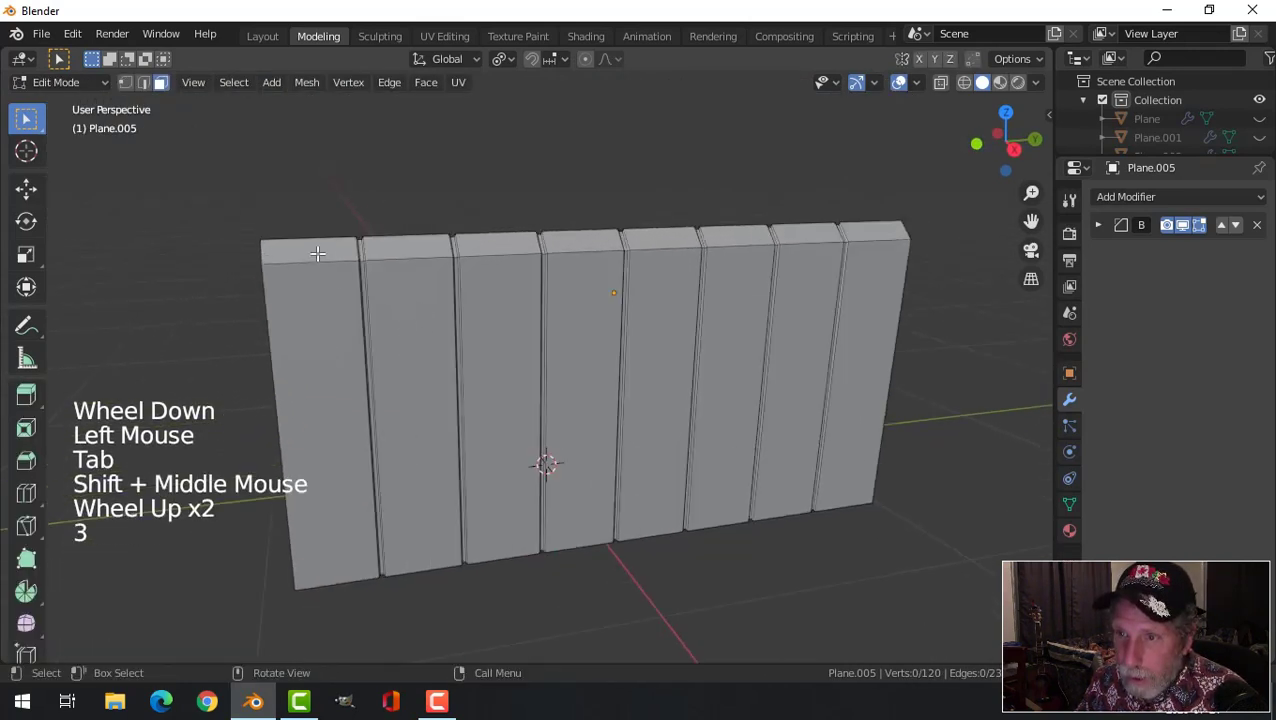
pyautogui.click(317, 253)
pyautogui.keyDown('shift'); pyautogui.click(405, 246); pyautogui.keyUp('shift')
pyautogui.keyDown('shift'); pyautogui.click(497, 244); pyautogui.keyUp('shift')
pyautogui.keyDown('shift'); pyautogui.click(599, 245); pyautogui.keyUp('shift')
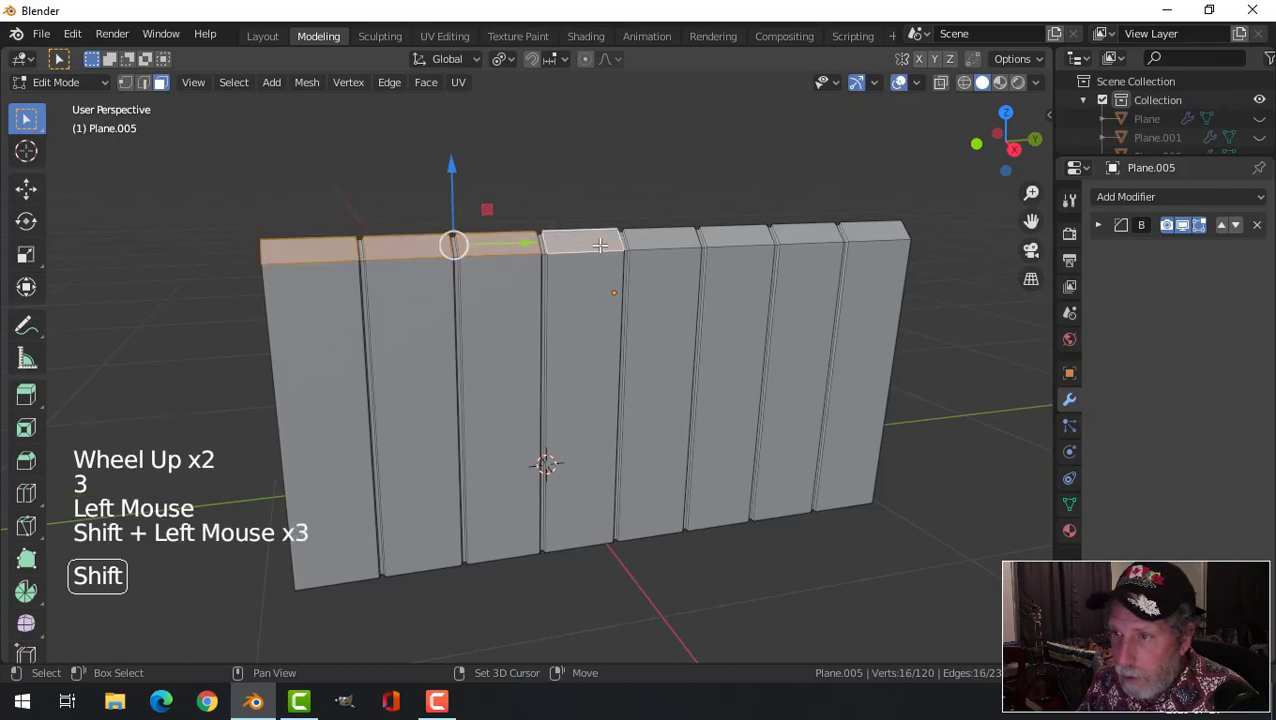
pyautogui.keyDown('shift'); pyautogui.click(648, 238); pyautogui.keyUp('shift')
pyautogui.keyDown('shift'); pyautogui.click(733, 236); pyautogui.keyUp('shift')
pyautogui.keyDown('shift'); pyautogui.click(795, 234); pyautogui.keyUp('shift')
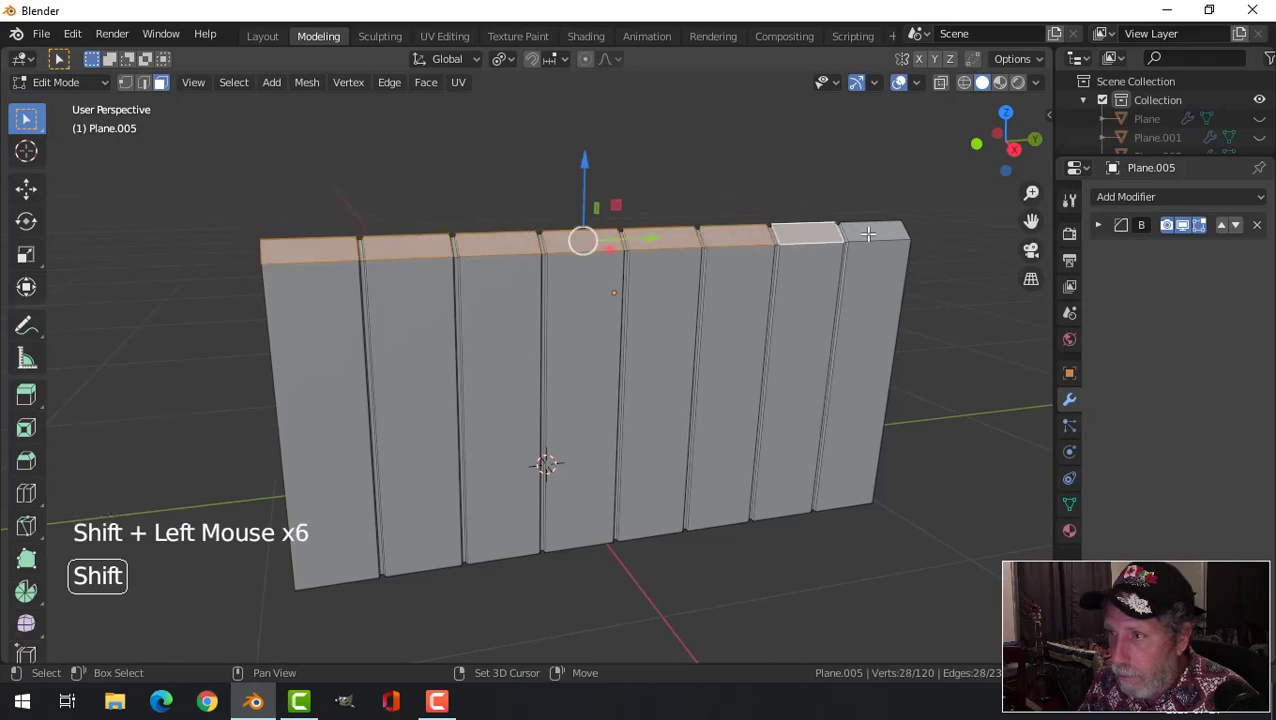
pyautogui.keyDown('shift'); pyautogui.click(878, 240); pyautogui.keyUp('shift')
pyautogui.press('x')
pyautogui.click(880, 256)
# - Delete the eight plank end faces along the lower edge of the side wall and leave mesh editing
pyautogui.moveTo(729, 371); pyautogui.dragTo(695, 216, button='middle')
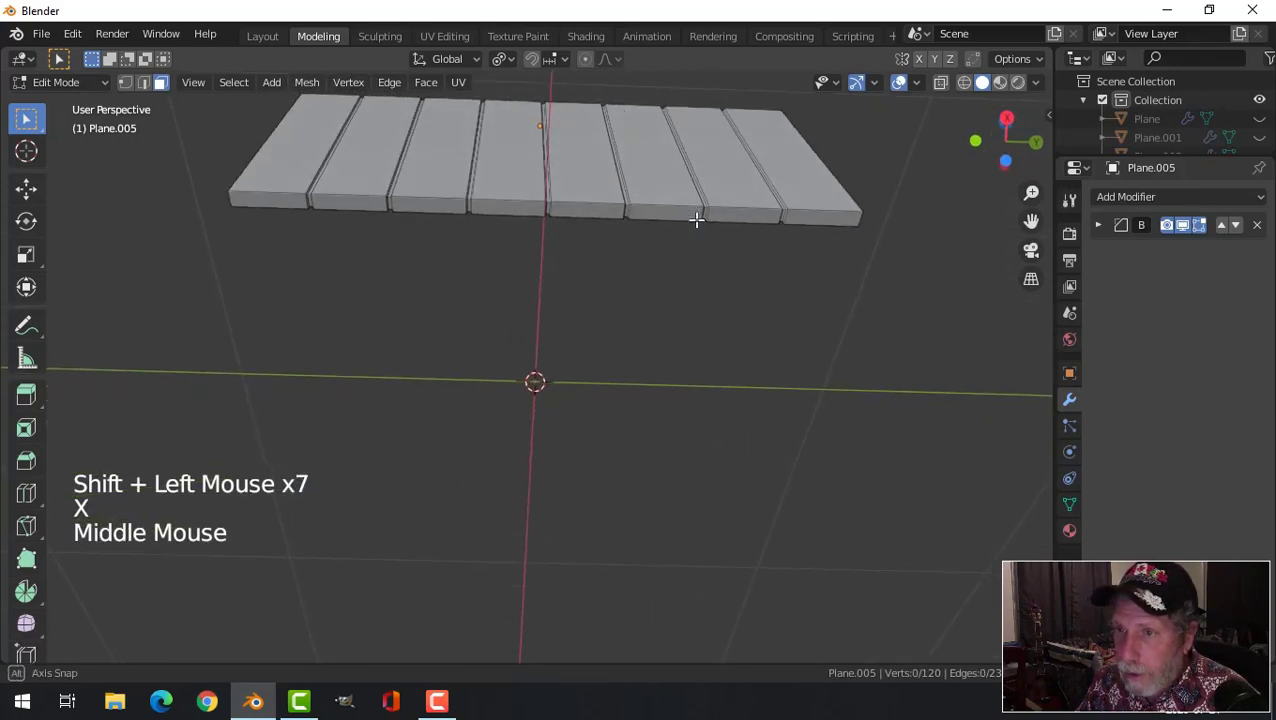
pyautogui.click(266, 196)
pyautogui.keyDown('shift'); pyautogui.click(355, 198); pyautogui.keyUp('shift')
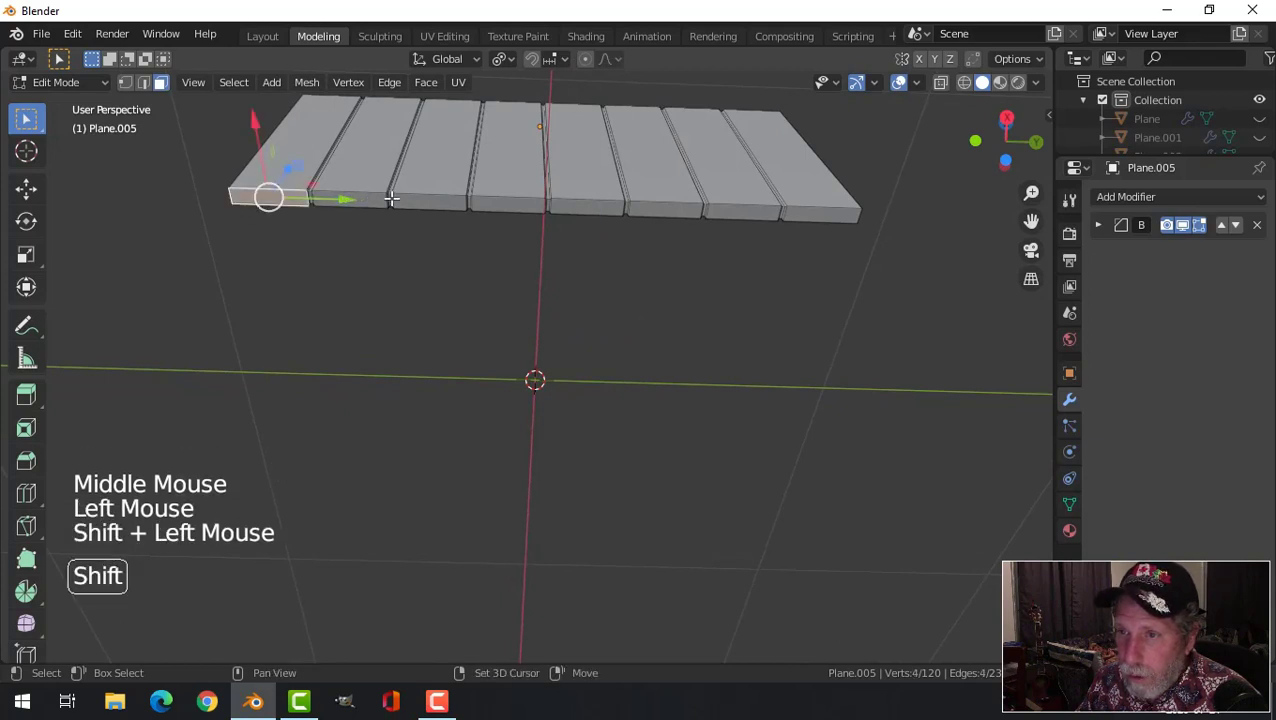
pyautogui.keyDown('shift'); pyautogui.click(430, 201); pyautogui.keyUp('shift')
pyautogui.keyDown('shift'); pyautogui.click(508, 204); pyautogui.keyUp('shift')
pyautogui.keyDown('shift'); pyautogui.click(590, 207); pyautogui.keyUp('shift')
pyautogui.keyDown('shift'); pyautogui.click(663, 211); pyautogui.keyUp('shift')
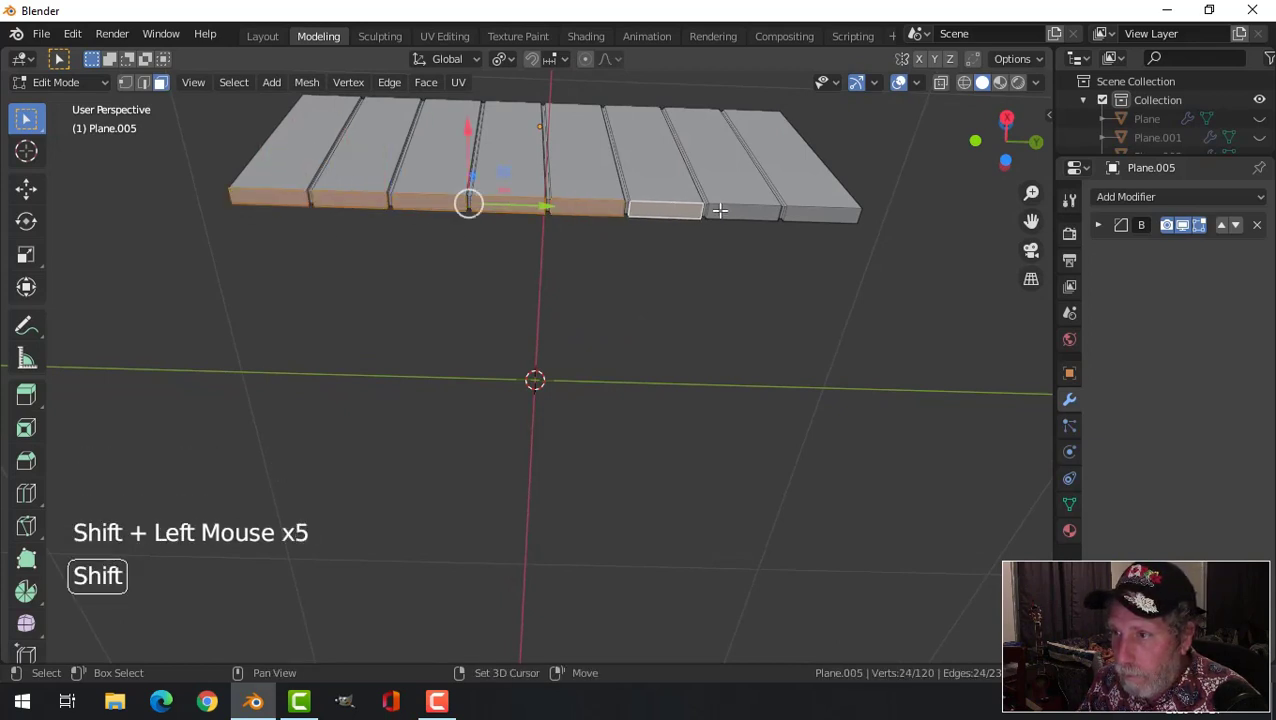
pyautogui.keyDown('shift'); pyautogui.click(742, 213); pyautogui.keyUp('shift')
pyautogui.keyDown('shift'); pyautogui.click(830, 217); pyautogui.keyUp('shift')
pyautogui.press('x')
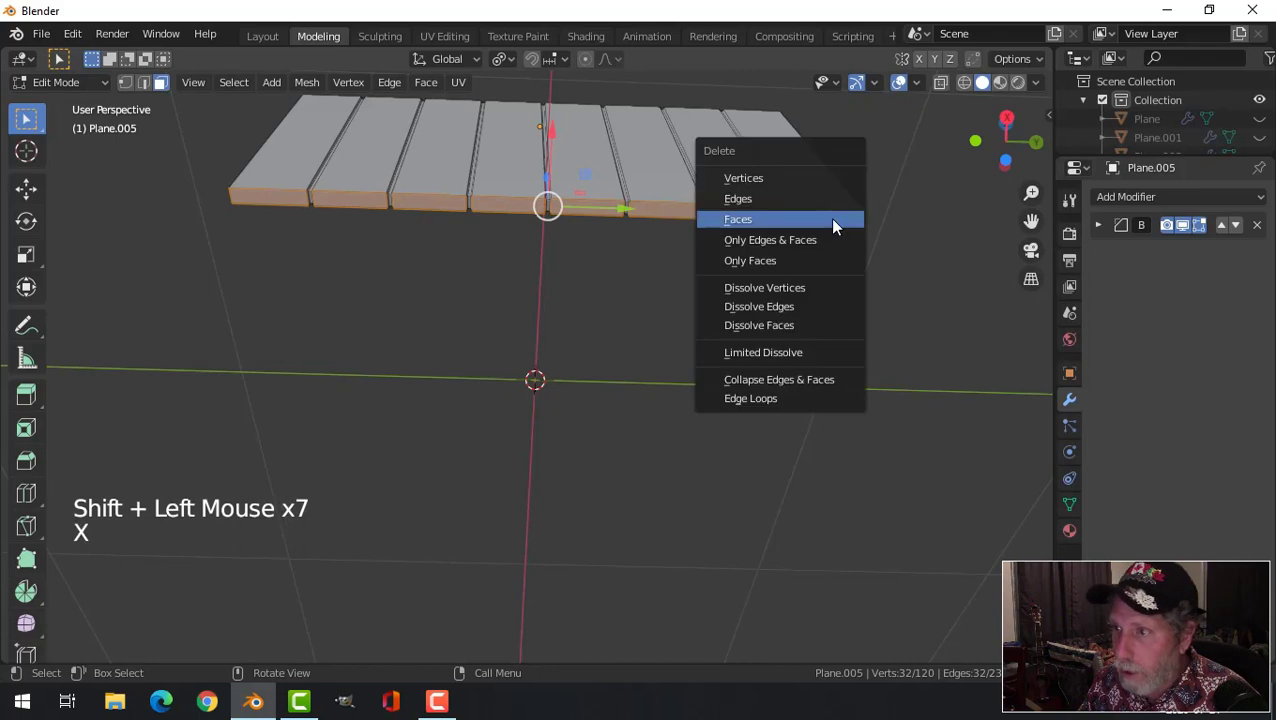
pyautogui.click(832, 220)
pyautogui.press('Tab')
# - Unhide all parts of the house and clear the selection
pyautogui.scroll(-2, 513, 307)
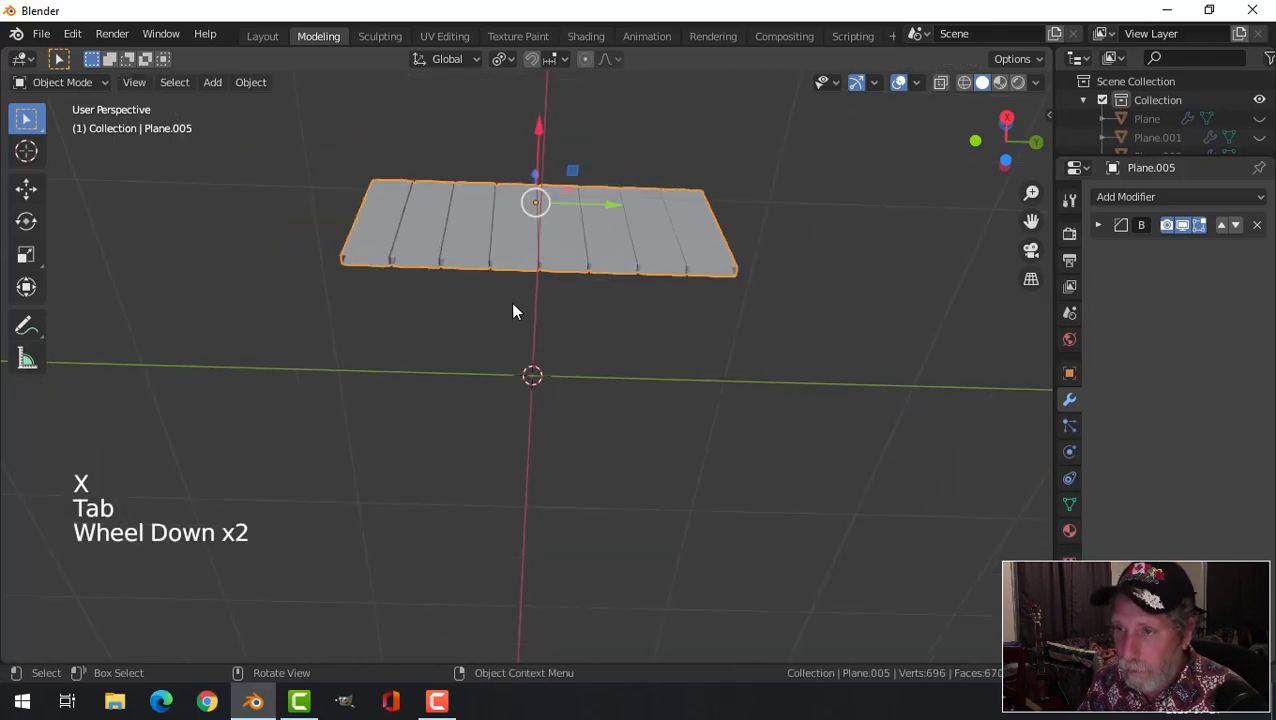
pyautogui.hotkey('alt', 'a')
pyautogui.moveTo(513, 307); pyautogui.dragTo(703, 438, button='middle')
pyautogui.hotkey('alt', 'h')
pyautogui.hotkey('alt', 'a')
pyautogui.hotkey('alt', 's')
# - Narrow the five groove strips on the gable-end wall by scaling their faces along X, then leave mesh editing
pyautogui.click(625, 373)
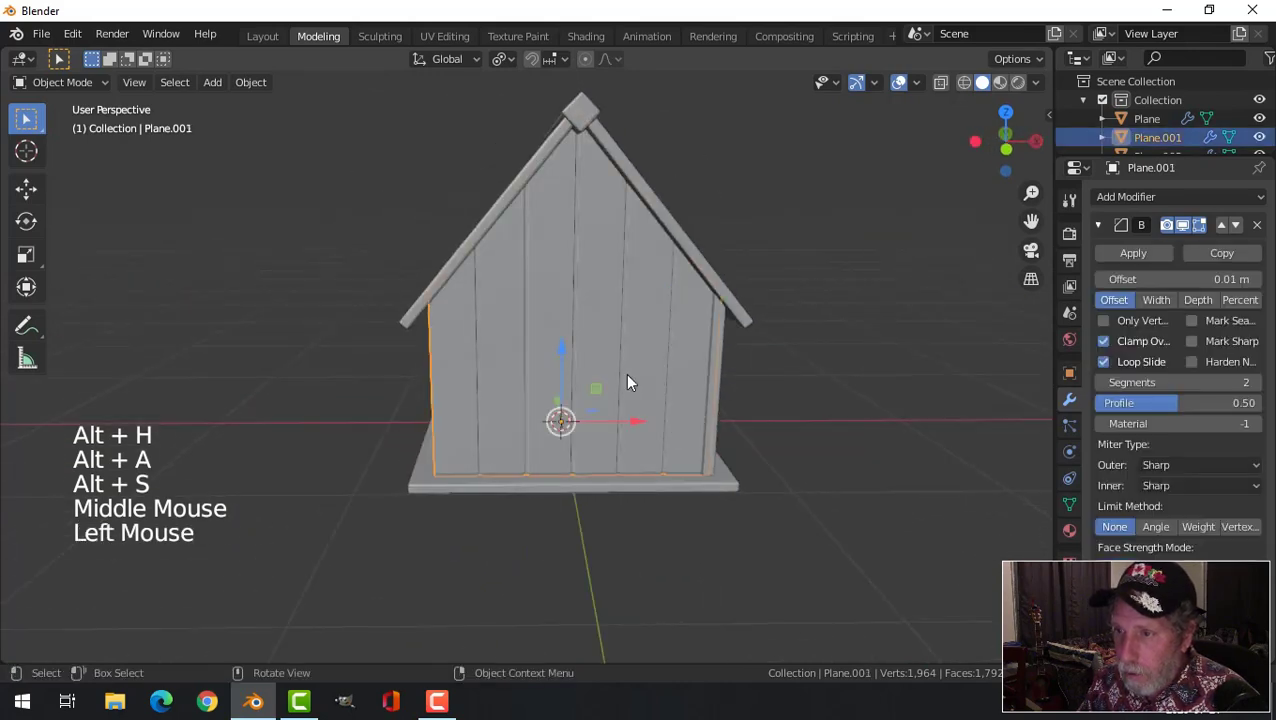
pyautogui.press('Tab')
pyautogui.scroll(2, 561, 359)
pyautogui.keyDown('shift'); pyautogui.moveTo(561, 359); pyautogui.dragTo(513, 333, button='middle'); pyautogui.keyUp('shift')
pyautogui.scroll(1, 486, 319)
pyautogui.scroll(1, 486, 319)
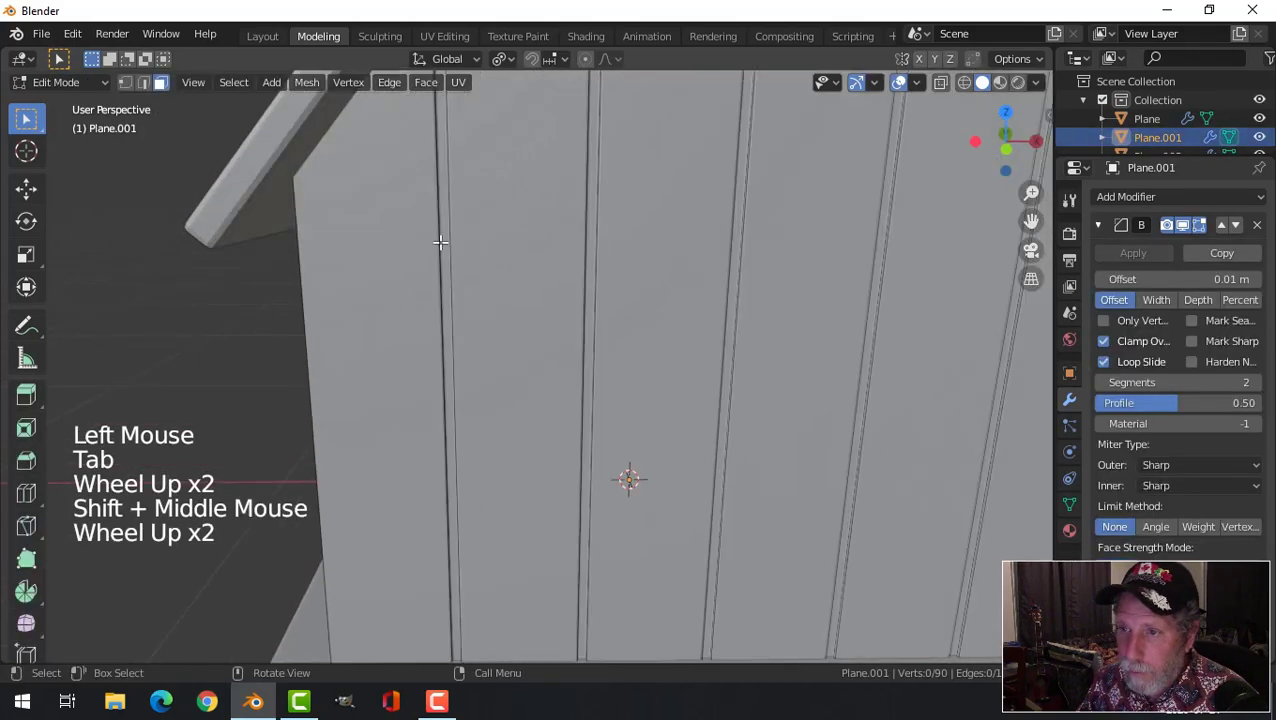
pyautogui.click(444, 231)
pyautogui.keyDown('shift'); pyautogui.click(610, 199); pyautogui.keyUp('shift')
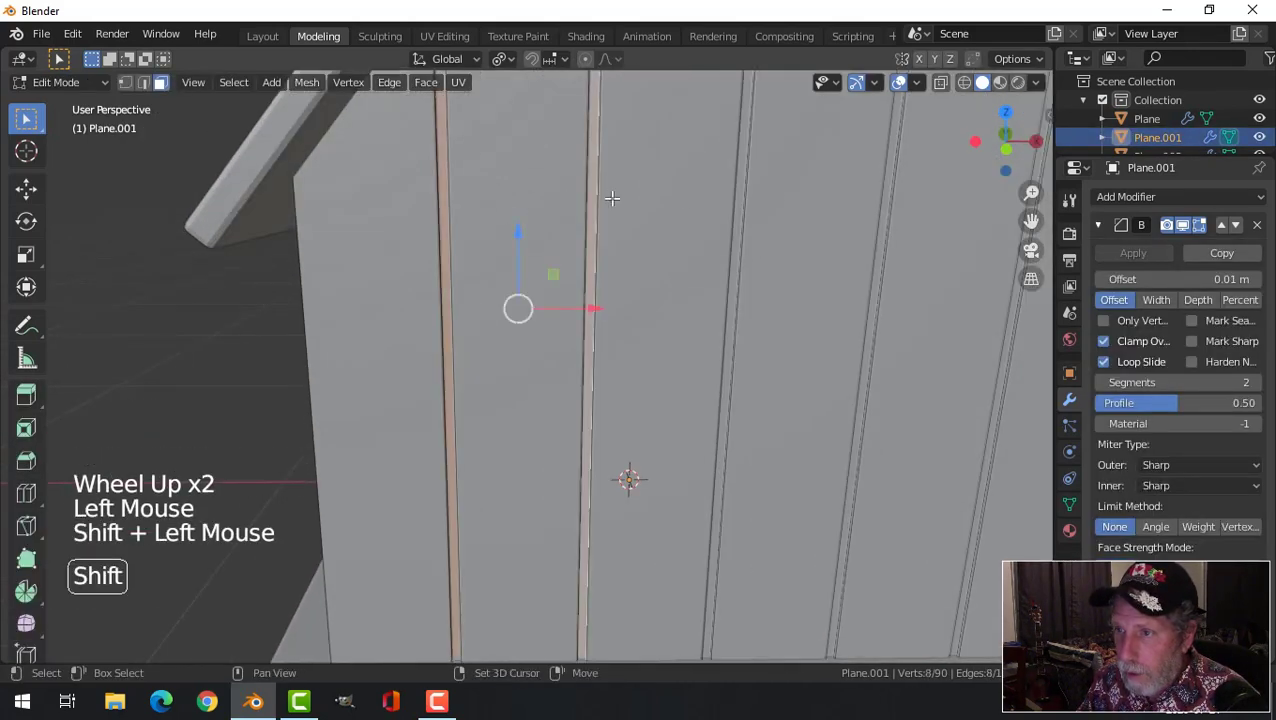
pyautogui.keyDown('shift'); pyautogui.click(737, 194); pyautogui.keyUp('shift')
pyautogui.keyDown('shift'); pyautogui.moveTo(740, 196); pyautogui.dragTo(455, 283, button='middle'); pyautogui.keyUp('shift')
pyautogui.keyDown('shift'); pyautogui.click(455, 259); pyautogui.keyUp('shift')
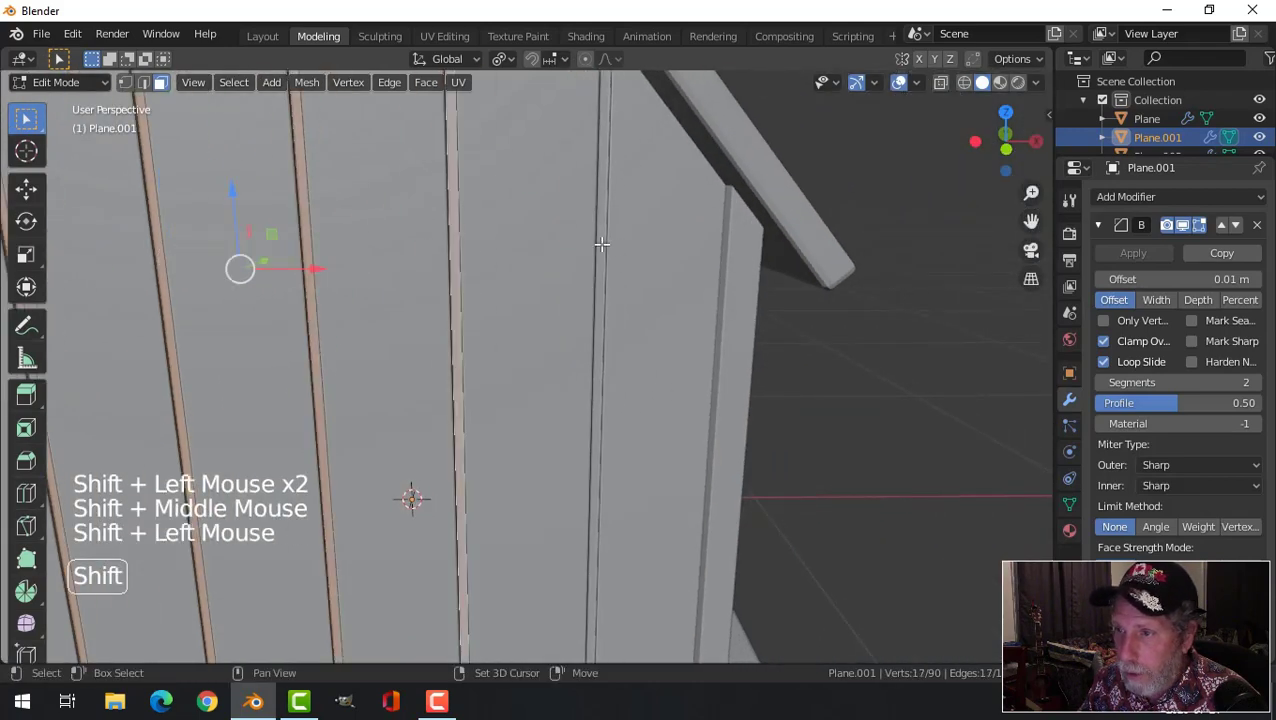
pyautogui.keyDown('shift'); pyautogui.click(601, 243); pyautogui.keyUp('shift')
pyautogui.scroll(-2, 663, 387)
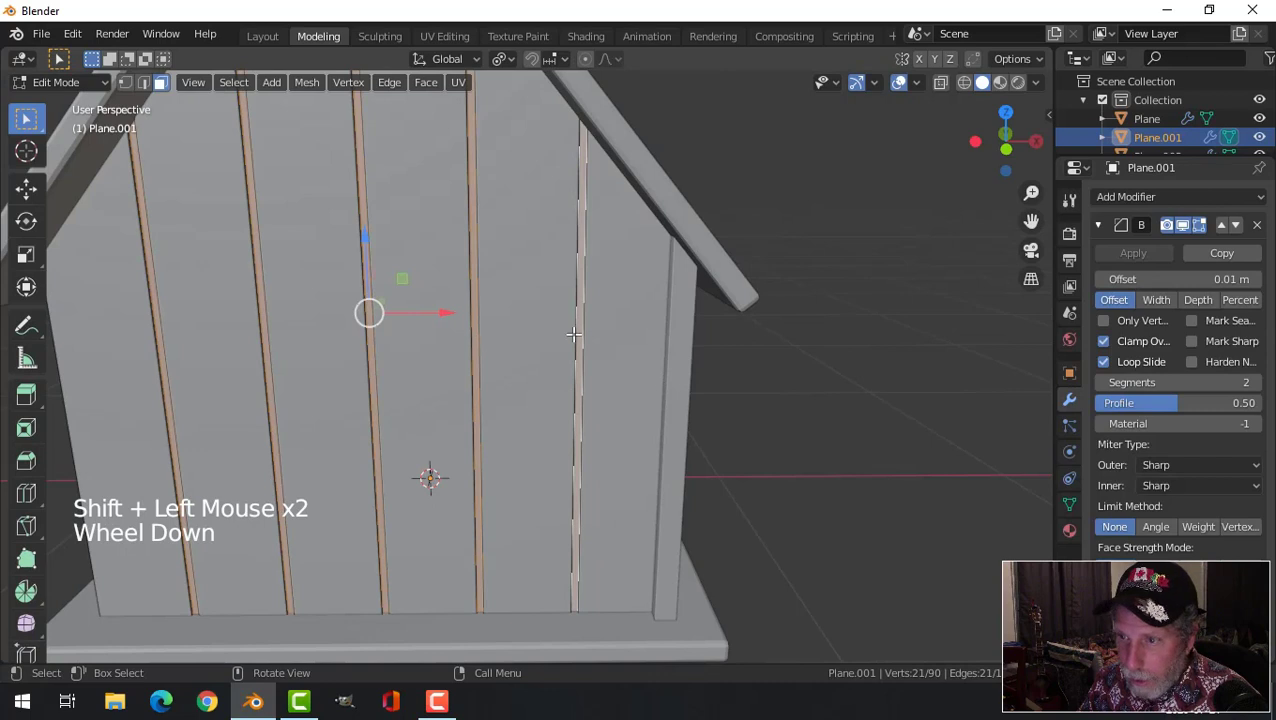
pyautogui.press('s')
pyautogui.press('x')
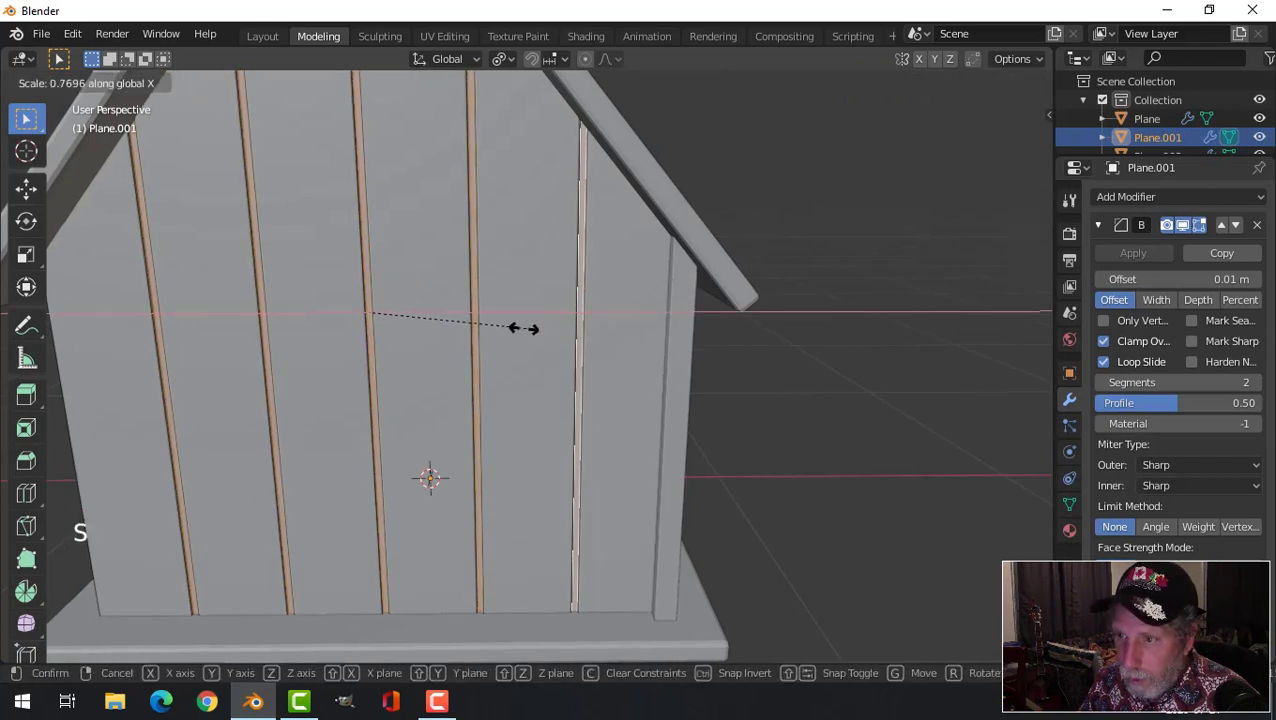
pyautogui.click(482, 324)
pyautogui.hotkey('alt', 'a')
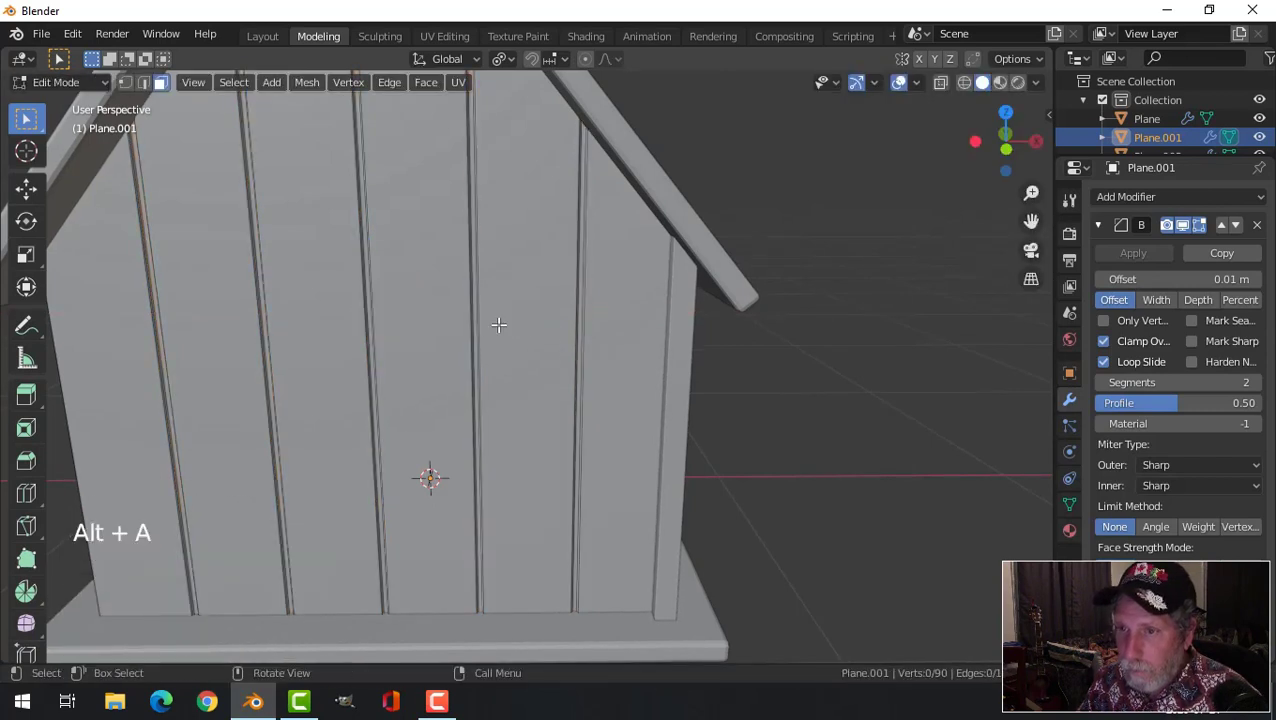
pyautogui.press('Tab')
pyautogui.hotkey('alt', 'a')
# - Examine the grooved walls from the side and the gable end, and frame the whole house in the view
pyautogui.scroll(-3, 486, 366)
pyautogui.moveTo(486, 366); pyautogui.dragTo(345, 381, button='middle')
pyautogui.click(518, 398)
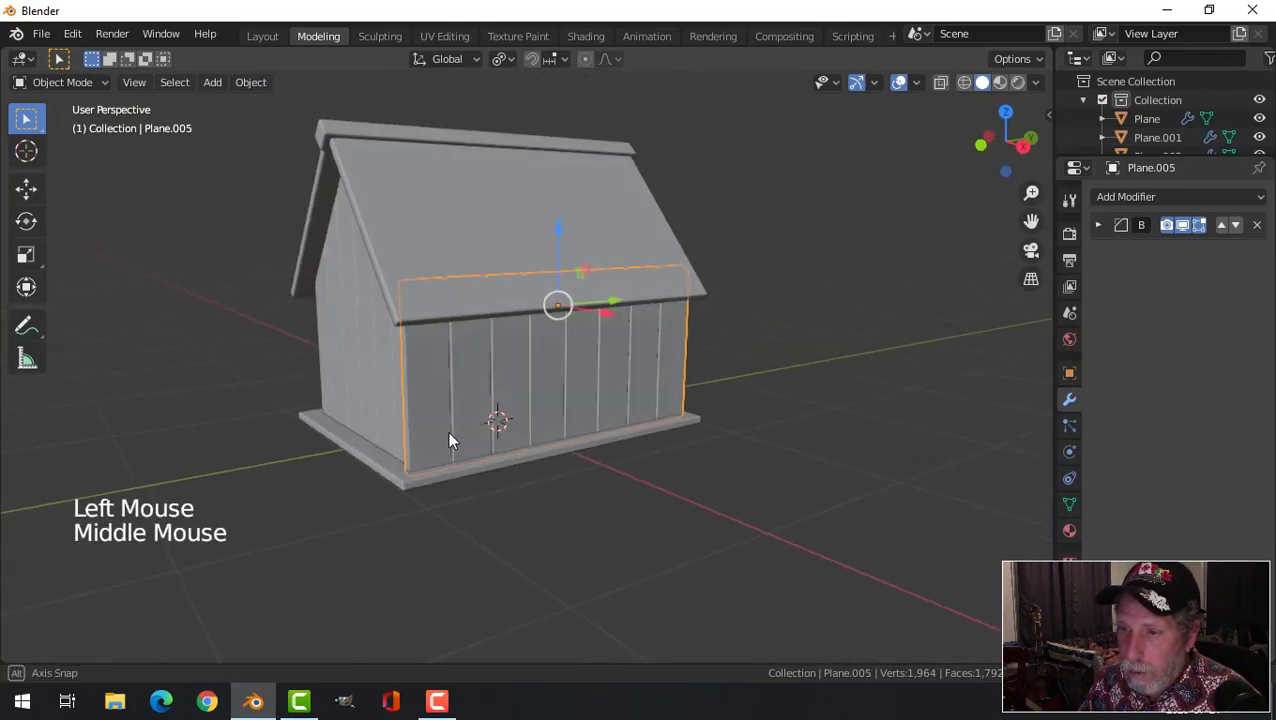
pyautogui.moveTo(450, 438)
pyautogui.mouseDown(button='middle')
pyautogui.moveTo(470, 433)
pyautogui.moveTo(460, 455)
pyautogui.mouseUp(button='middle')
pyautogui.hotkey('alt', 'a')
pyautogui.hotkey('shift', 'c')
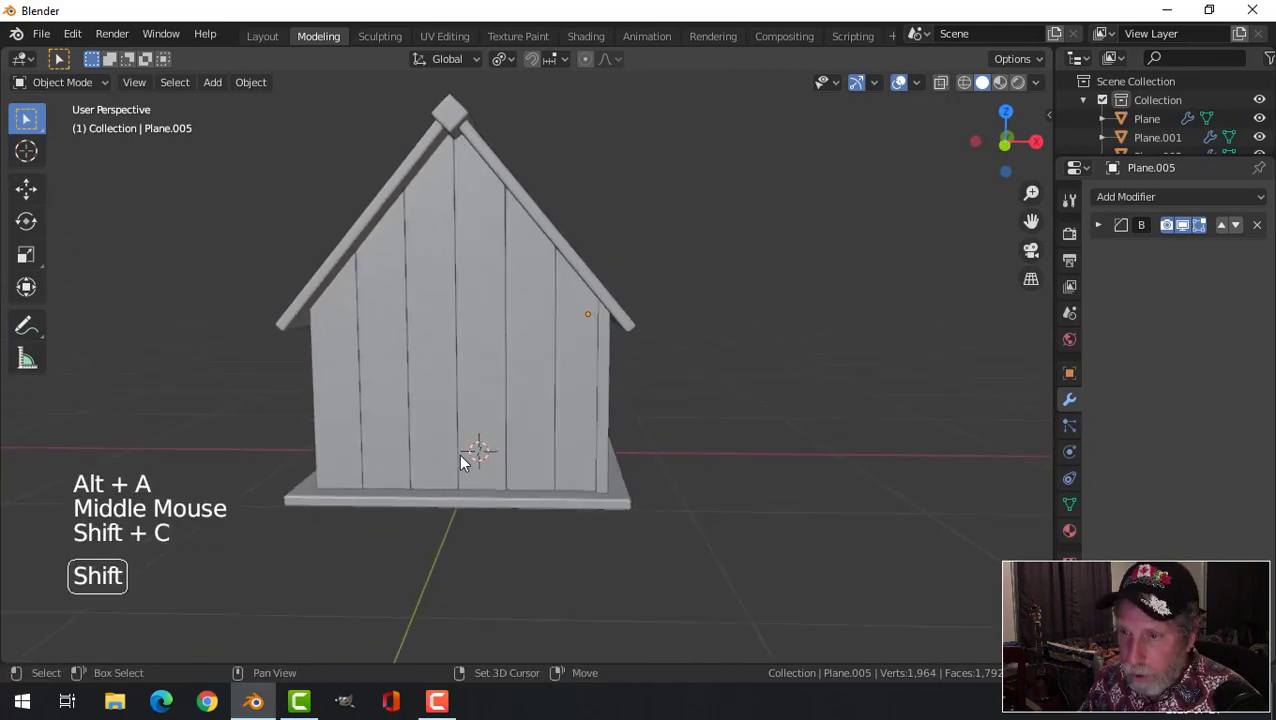
pyautogui.moveTo(624, 484); pyautogui.dragTo(484, 484, button='middle')
# - Add a Mirror modifier to the grooved side wall and set its axis to Y only
pyautogui.click(640, 508)
pyautogui.scroll(-2, 642, 511)
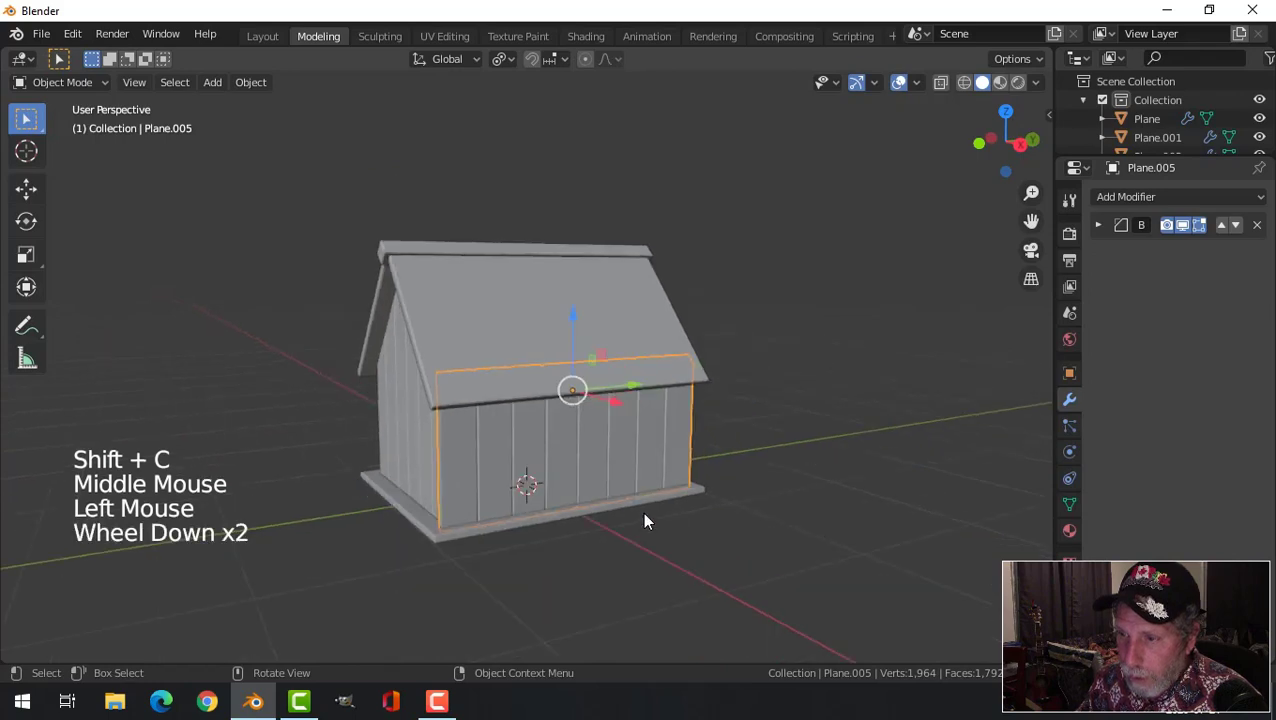
pyautogui.keyDown('shift'); pyautogui.moveTo(642, 514); pyautogui.dragTo(610, 485, button='middle'); pyautogui.keyUp('shift')
pyautogui.moveTo(610, 485); pyautogui.dragTo(575, 459, button='middle')
pyautogui.click(1128, 200)
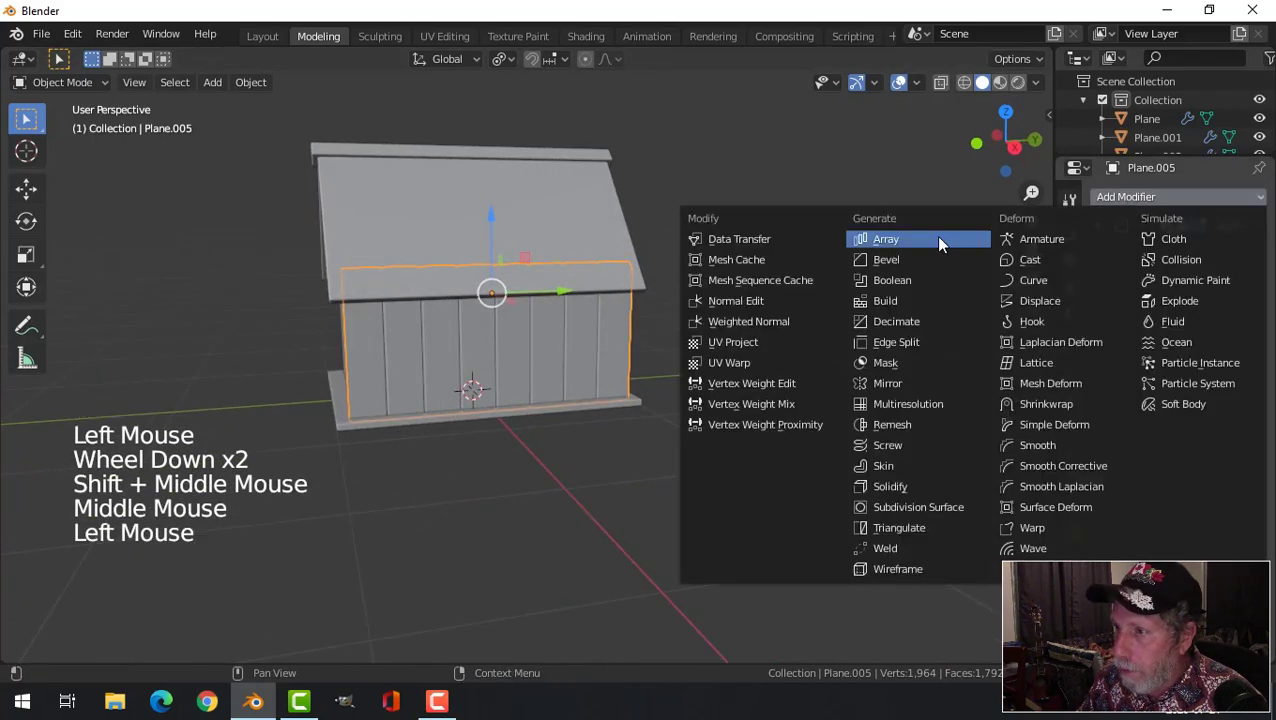
pyautogui.click(904, 368)
pyautogui.moveTo(413, 418); pyautogui.dragTo(527, 419, button='middle')
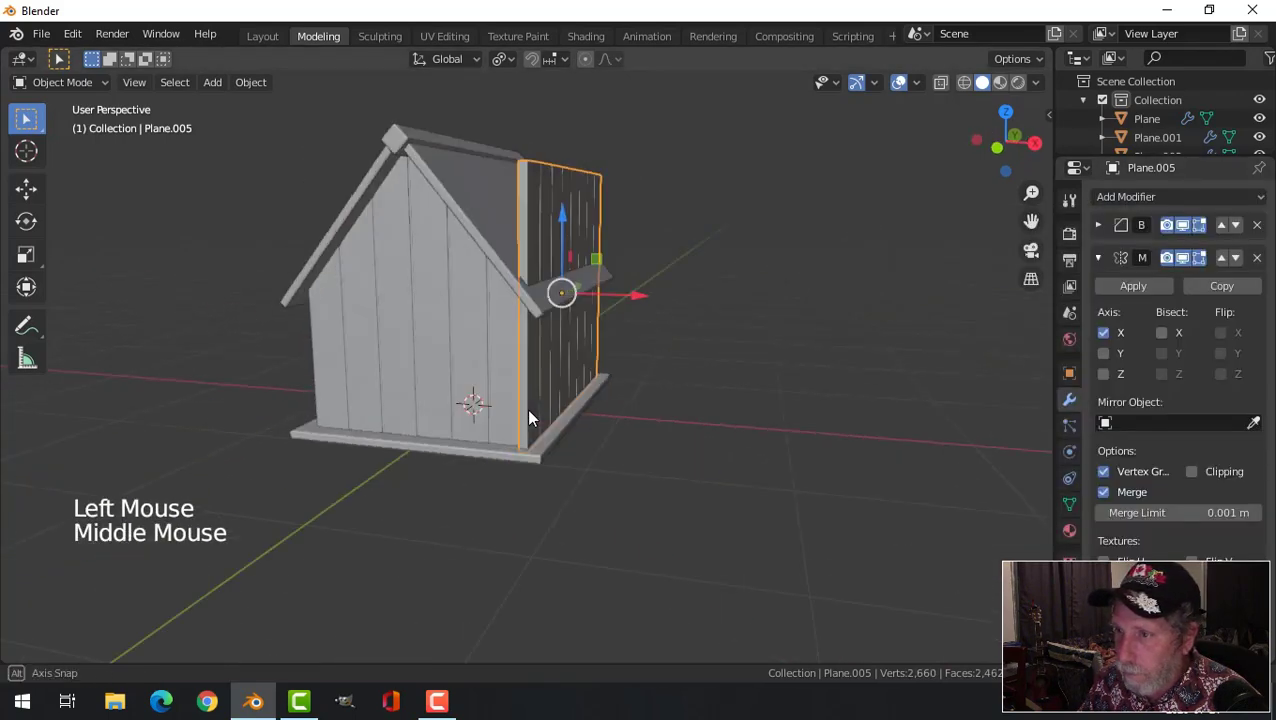
pyautogui.click(1103, 353)
pyautogui.click(1103, 332)
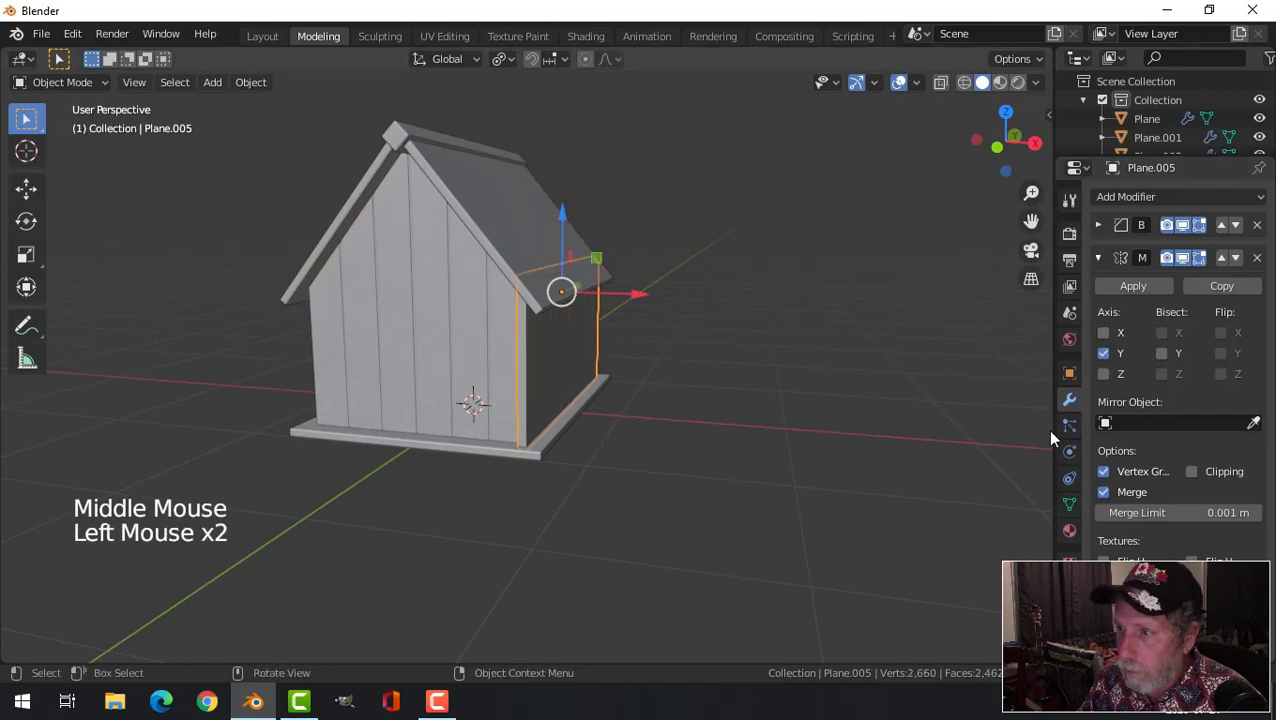
# - Apply the grooved side wall's rotation and scale, and switch its mirror axis from Y to X
pyautogui.moveTo(700, 430); pyautogui.dragTo(670, 453, button='middle')
pyautogui.hotkey('ctrl', 'a')
pyautogui.click(591, 446)
pyautogui.click(1105, 334)
pyautogui.click(1104, 354)
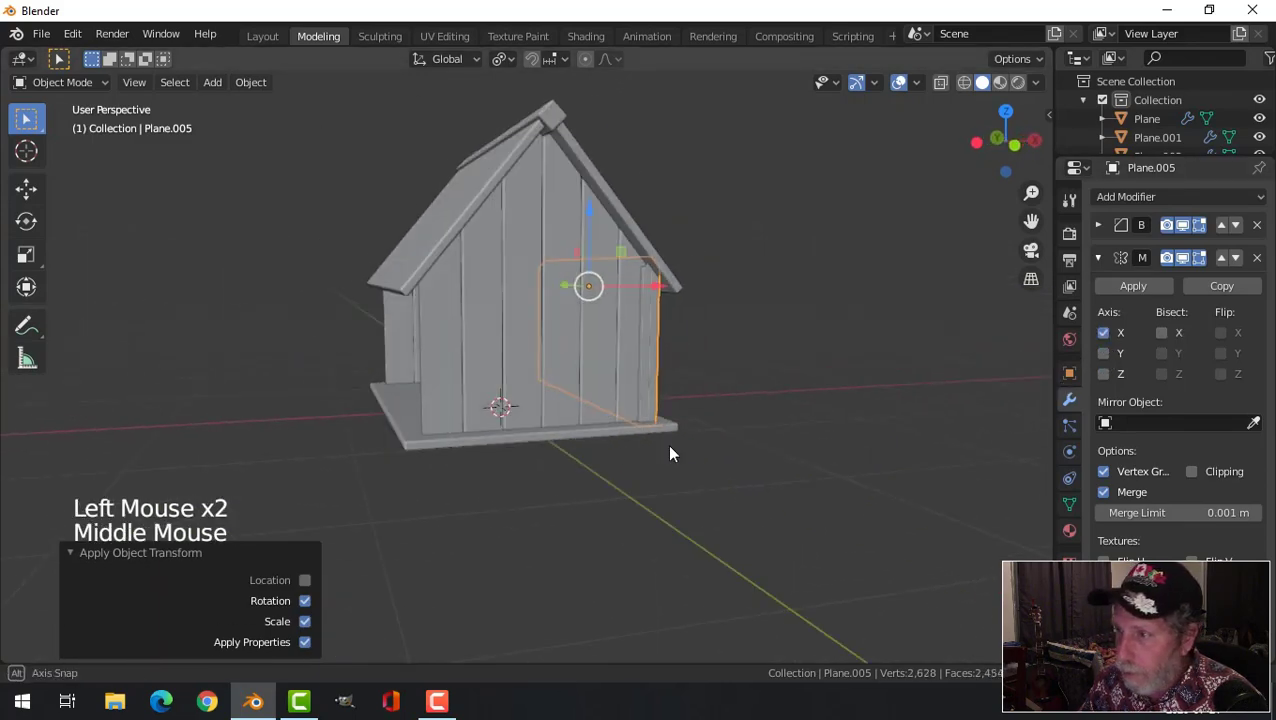
# - Try mirroring the side wall along Z instead of X
pyautogui.click(1103, 374)
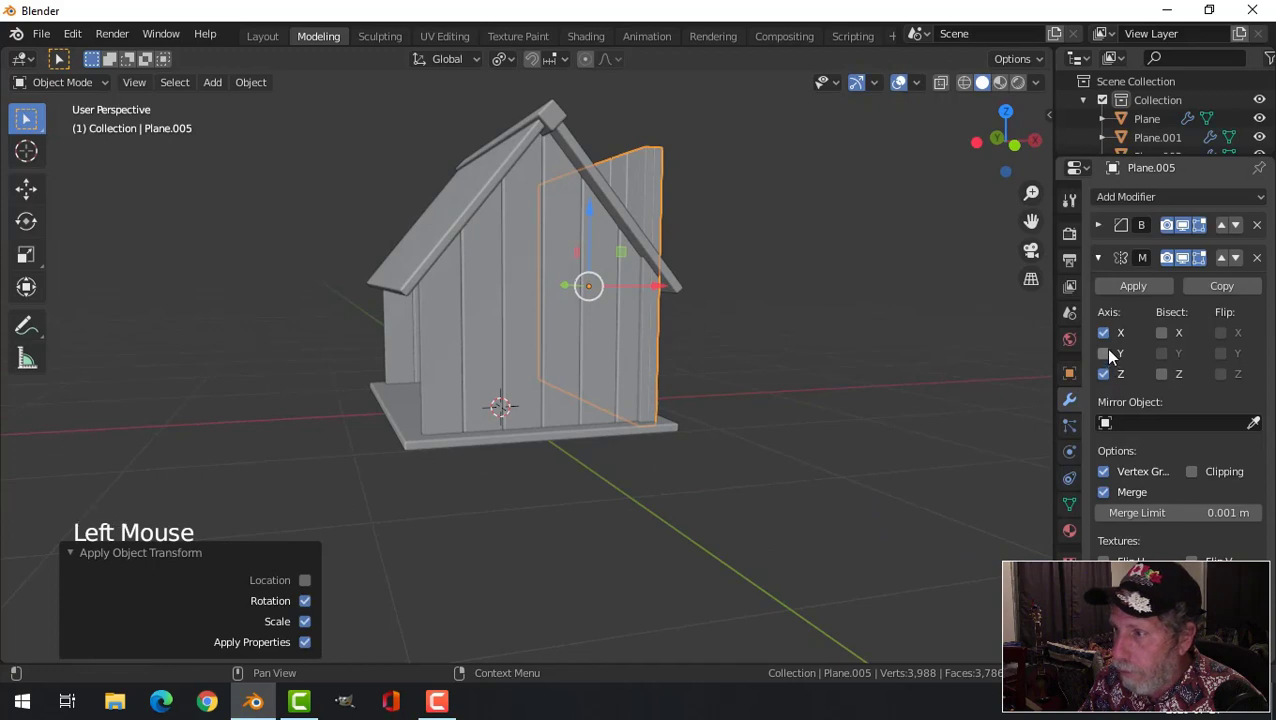
pyautogui.click(1104, 333)
pyautogui.moveTo(902, 368); pyautogui.dragTo(780, 420, button='middle')
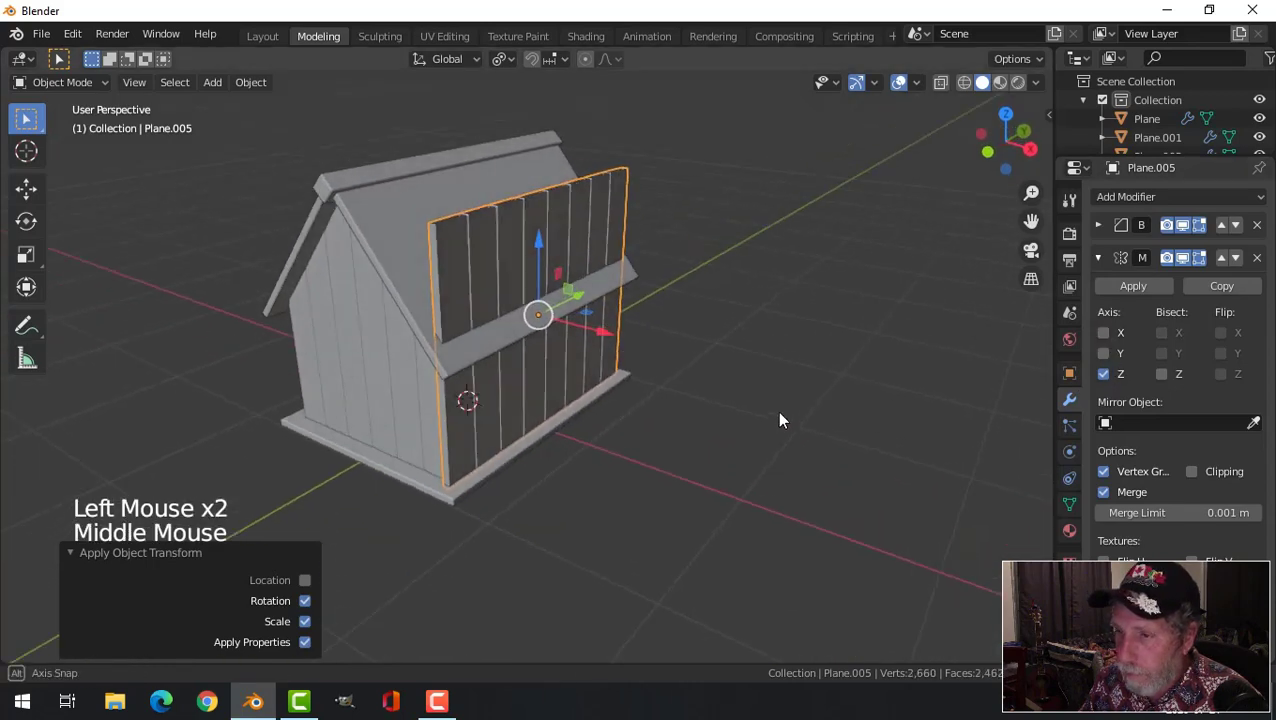
# - Set the side wall's origin to the 3D cursor, mirror it along X only, and clear the selection
pyautogui.click(252, 83)
pyautogui.moveTo(303, 126)
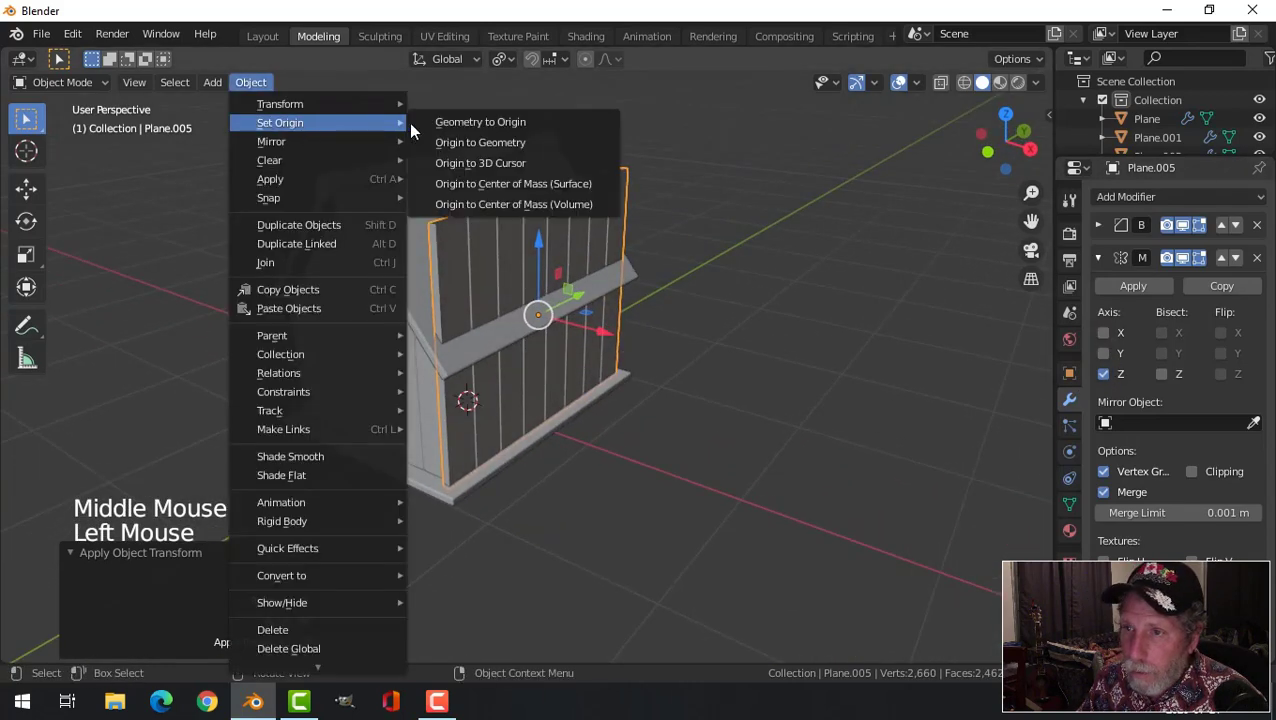
pyautogui.click(461, 162)
pyautogui.moveTo(555, 310); pyautogui.dragTo(1121, 370, button='middle')
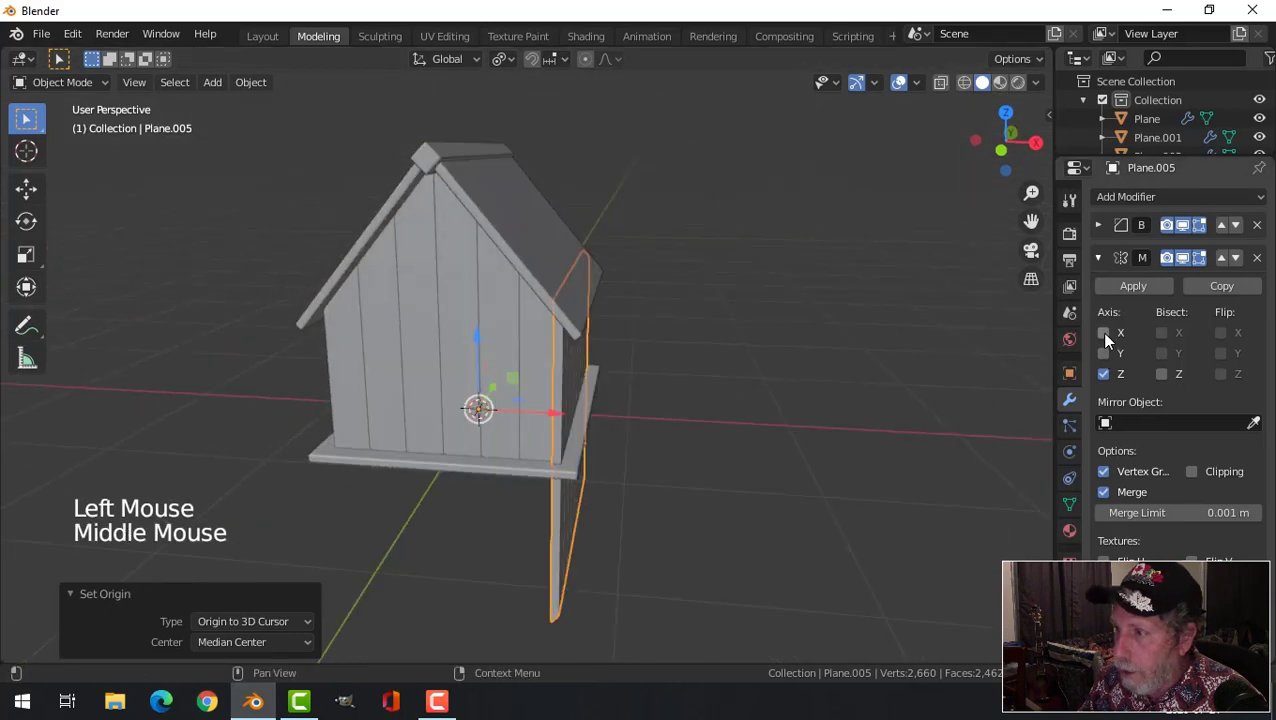
pyautogui.click(1103, 333)
pyautogui.click(1104, 374)
pyautogui.moveTo(708, 408); pyautogui.dragTo(442, 499, button='middle')
pyautogui.hotkey('alt', 'a')
pyautogui.scroll(2, 585, 445)
pyautogui.scroll(-2, 515, 440)
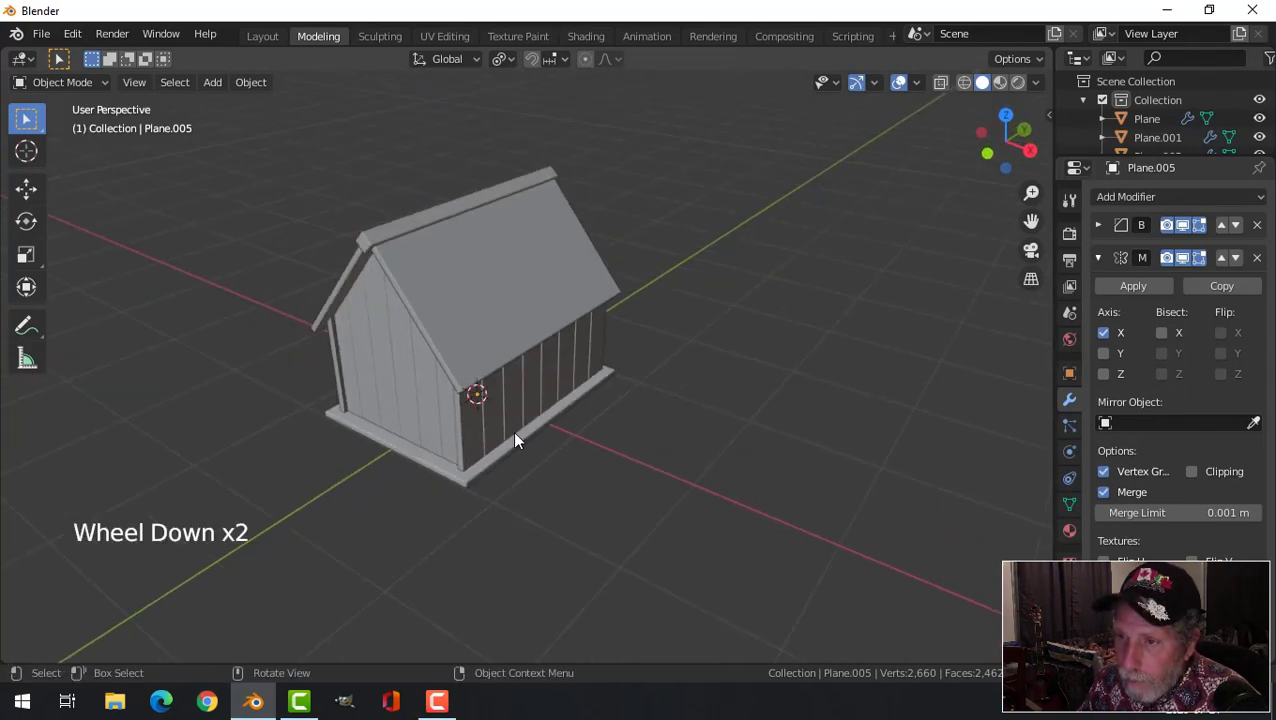
# - Add six evenly spaced, unslid loop cuts running from ridge to eave across the roof slab's mesh
pyautogui.moveTo(515, 440); pyautogui.dragTo(461, 305, button='middle')
pyautogui.click(462, 301)
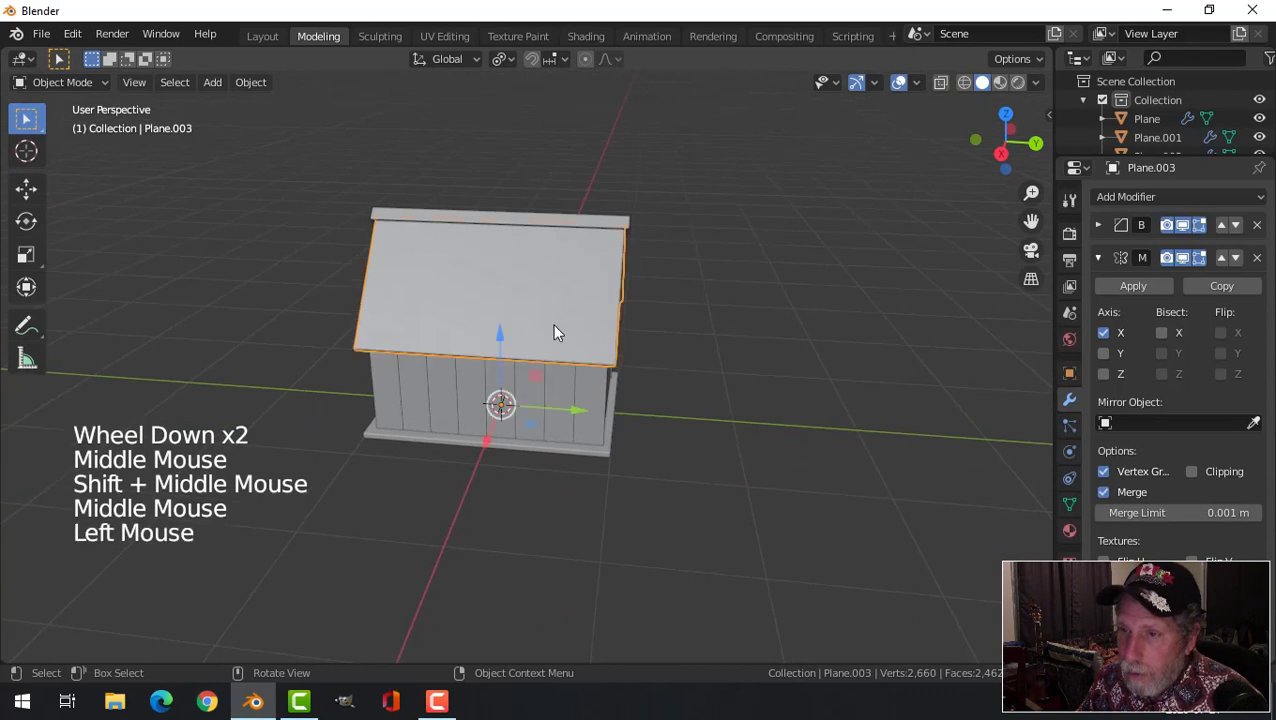
pyautogui.press('Tab')
pyautogui.scroll(2, 540, 338)
pyautogui.keyDown('shift'); pyautogui.moveTo(530, 340); pyautogui.dragTo(509, 344, button='middle'); pyautogui.keyUp('shift')
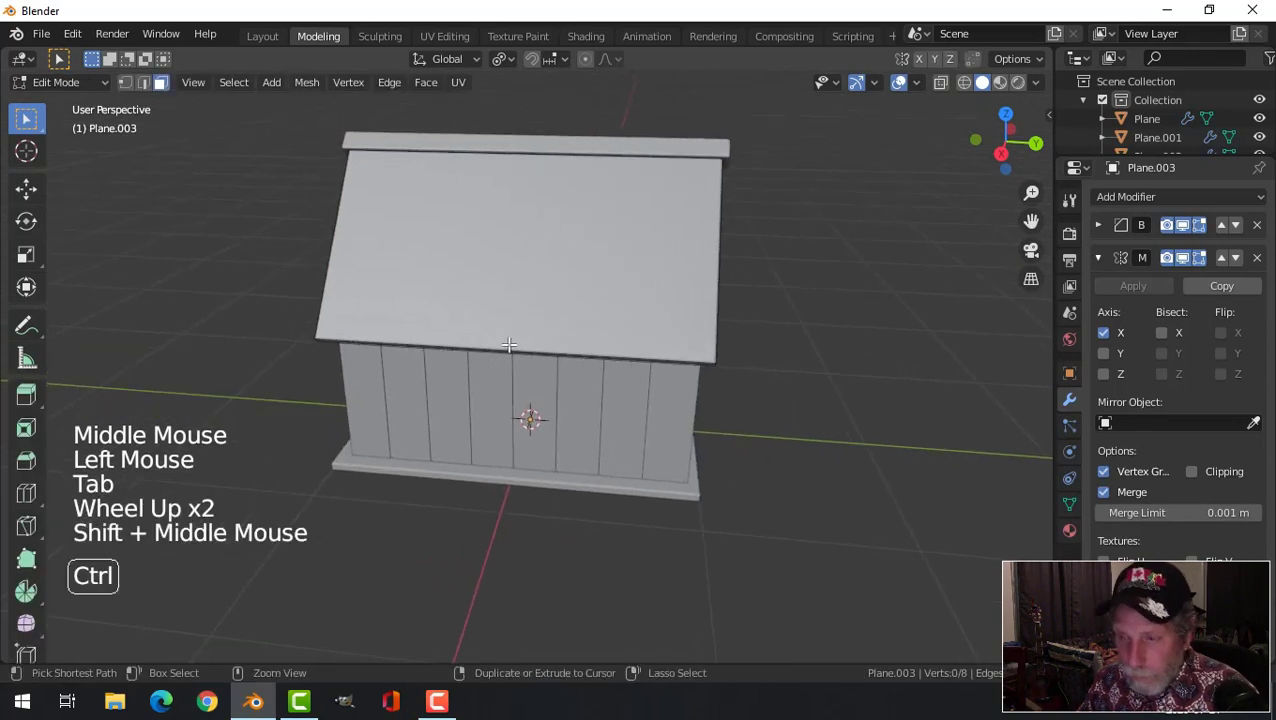
pyautogui.hotkey('ctrl', 'r')
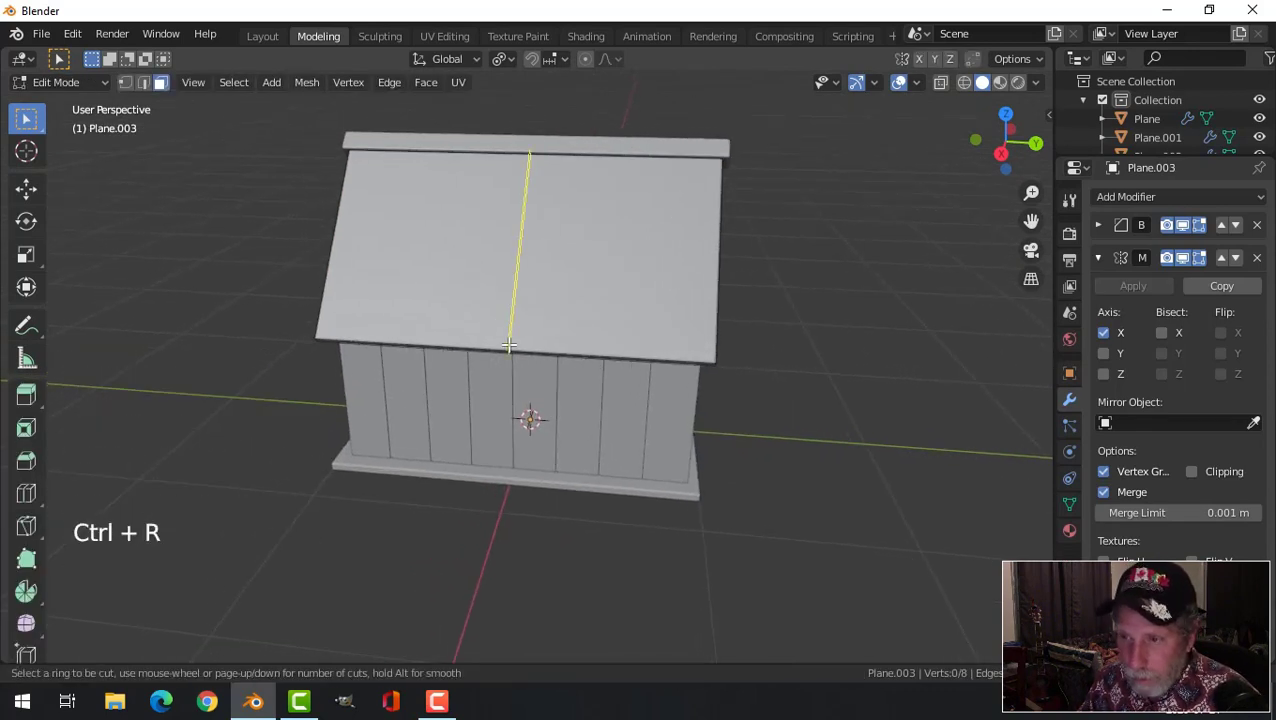
pyautogui.scroll(5, 509, 344)
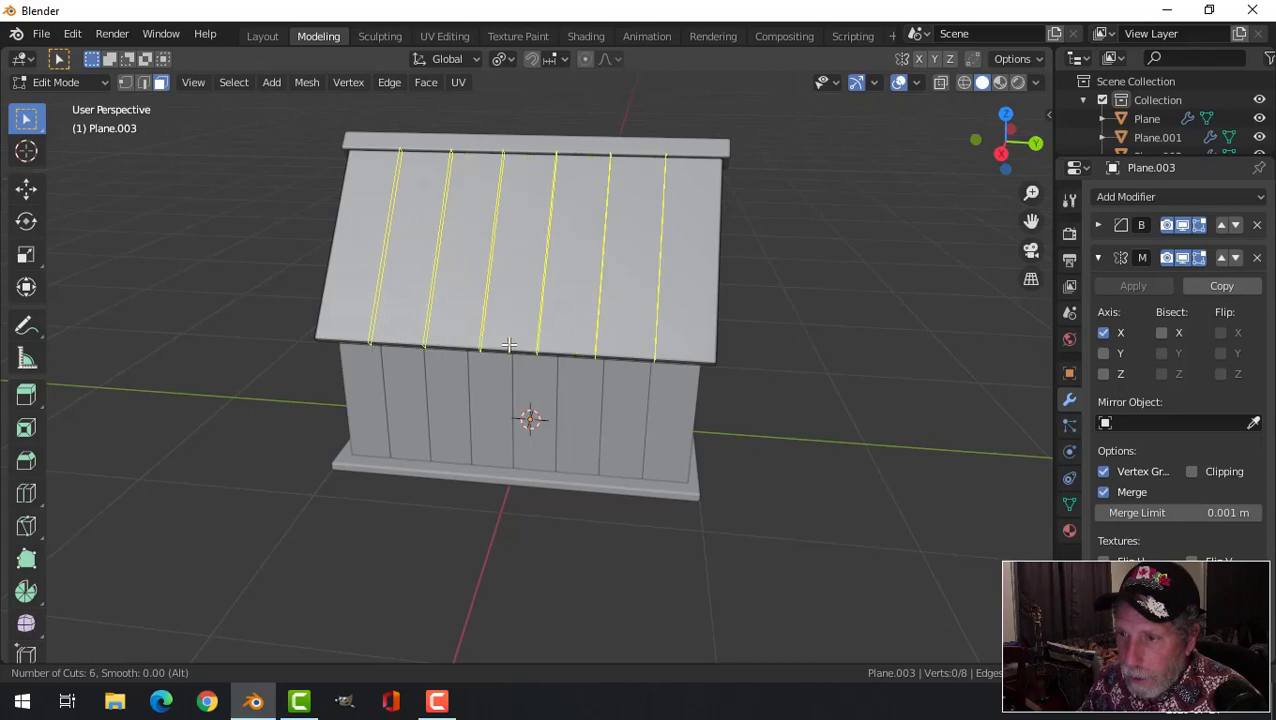
pyautogui.click(509, 344)
pyautogui.rightClick(500, 344)
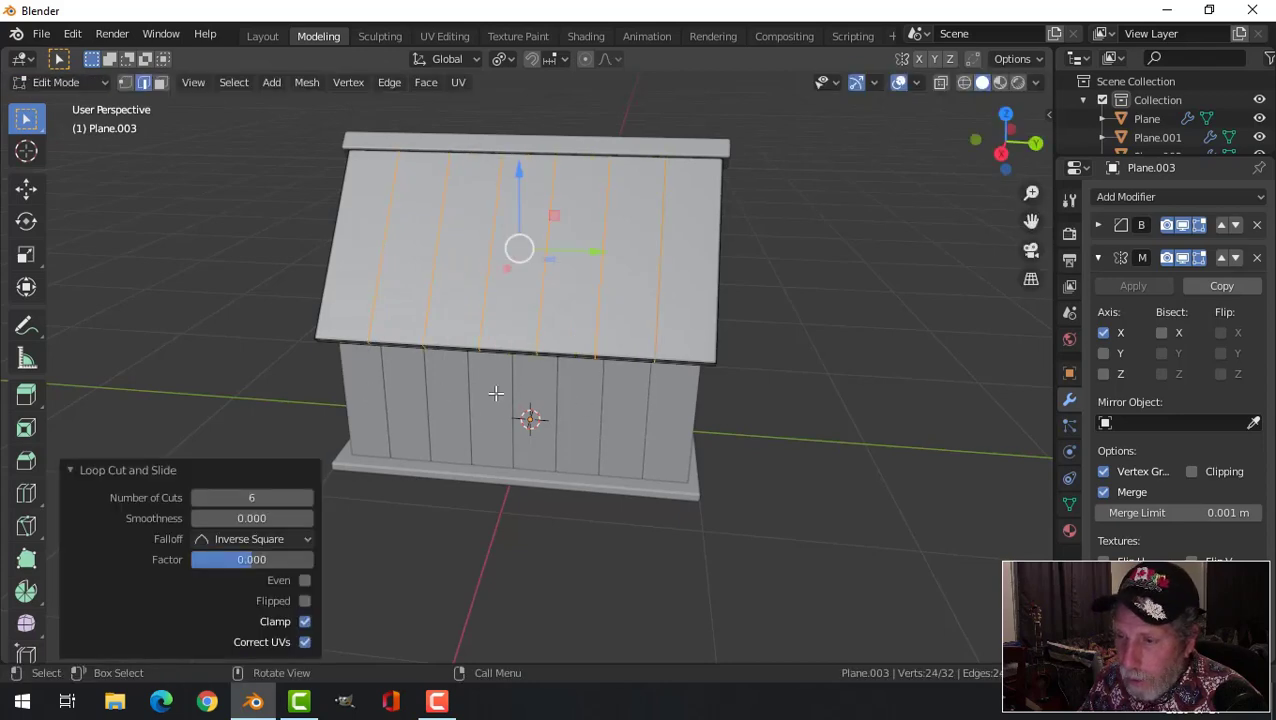
# - Bevel the six roof loop cuts into narrow strips with an offset of 0.008 m
pyautogui.moveTo(522, 391); pyautogui.dragTo(564, 360, button='middle')
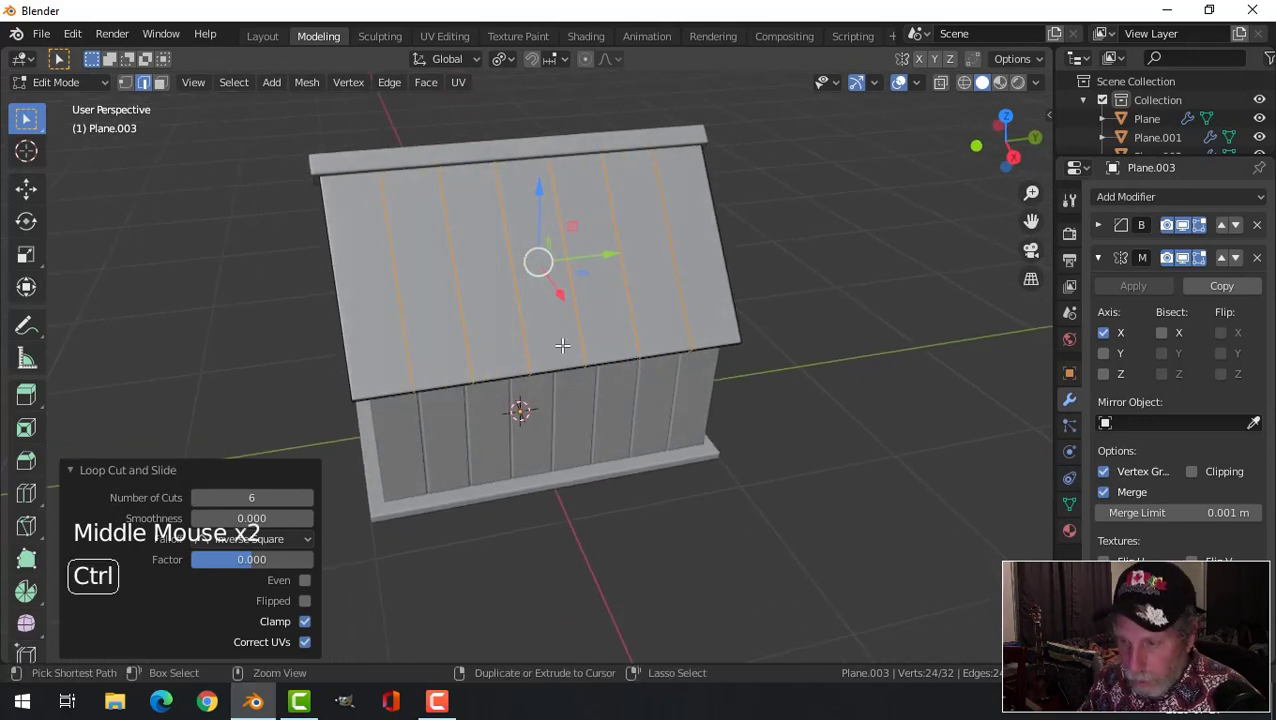
pyautogui.hotkey('ctrl', 'b')
pyautogui.click(565, 350)
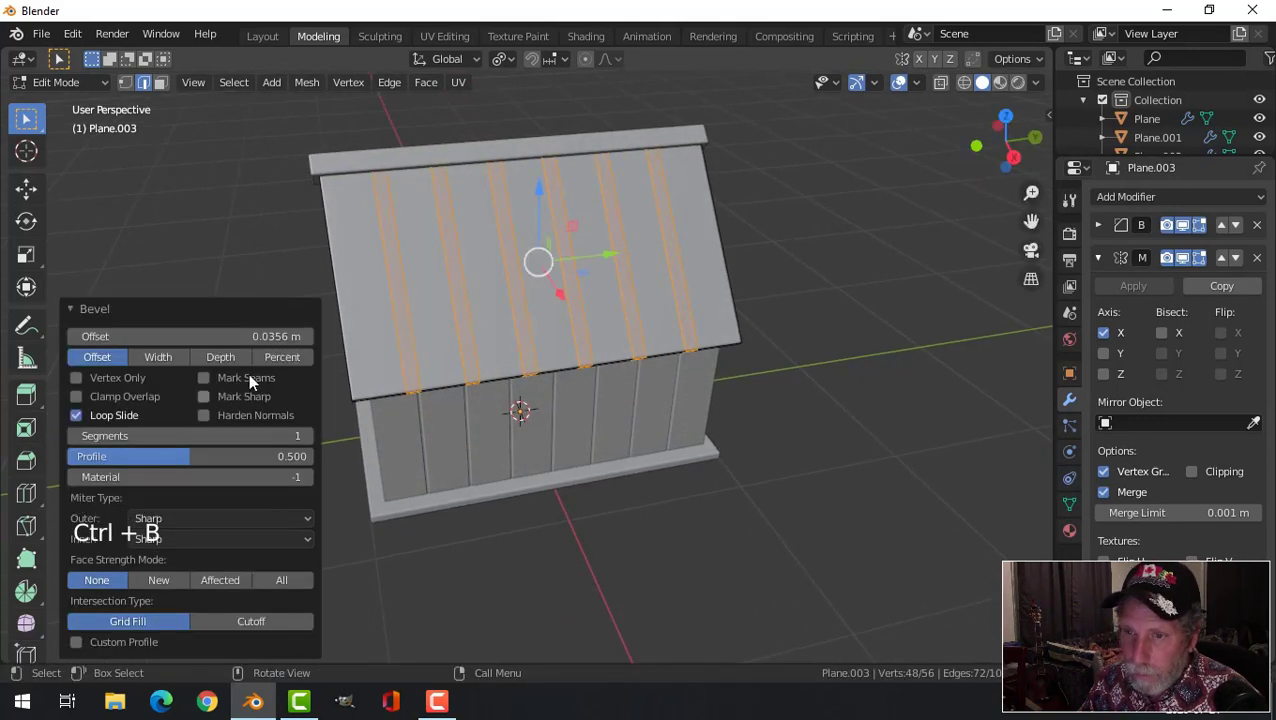
pyautogui.click(255, 336)
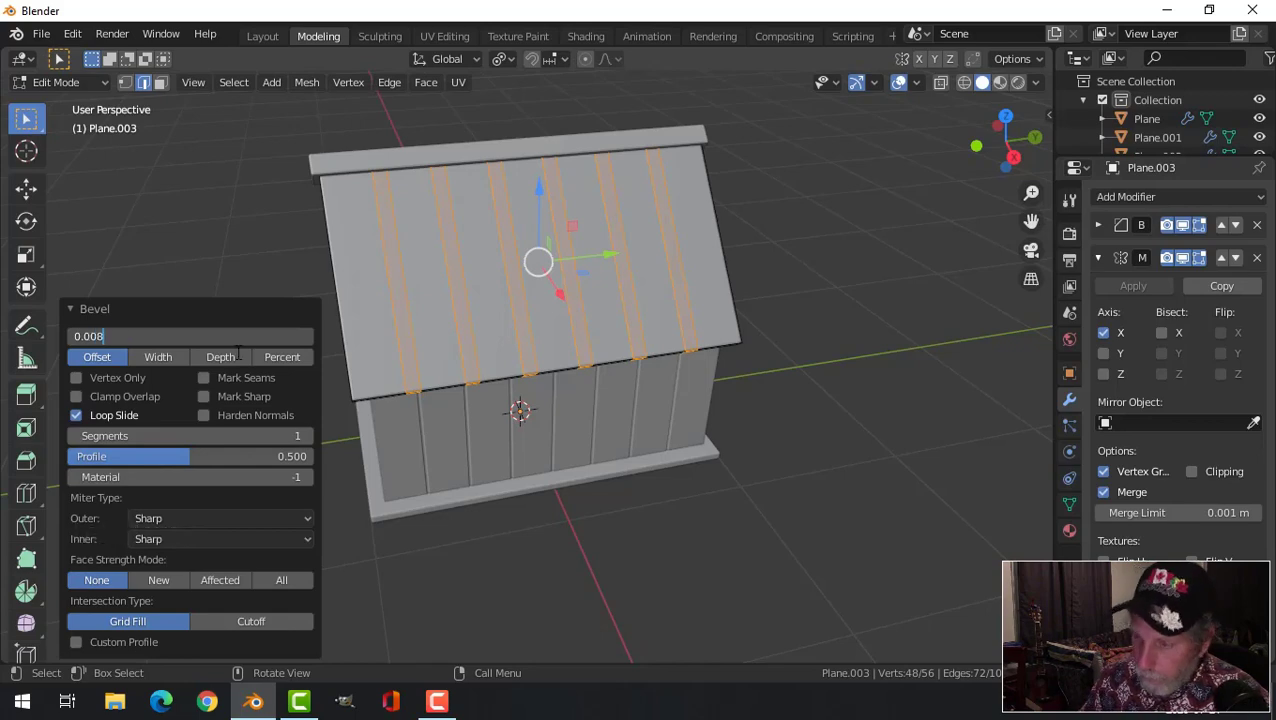
pyautogui.press('Return')
pyautogui.scroll(1, 498, 336)
pyautogui.moveTo(498, 336); pyautogui.dragTo(520, 350, button='middle')
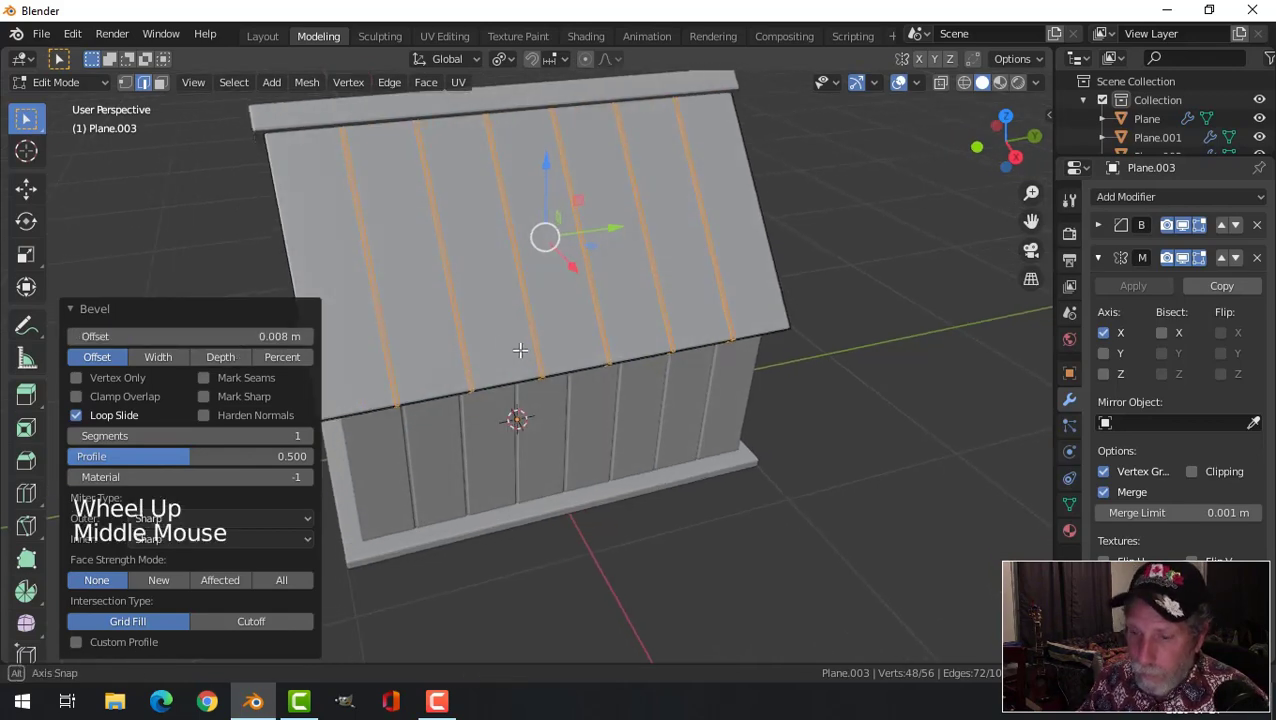
# - Extrude the bevelled roof strips in place and apply Shrink/Fatten to them with an offset of 0.08 m
pyautogui.press('e')
pyautogui.hotkey('alt', 's')
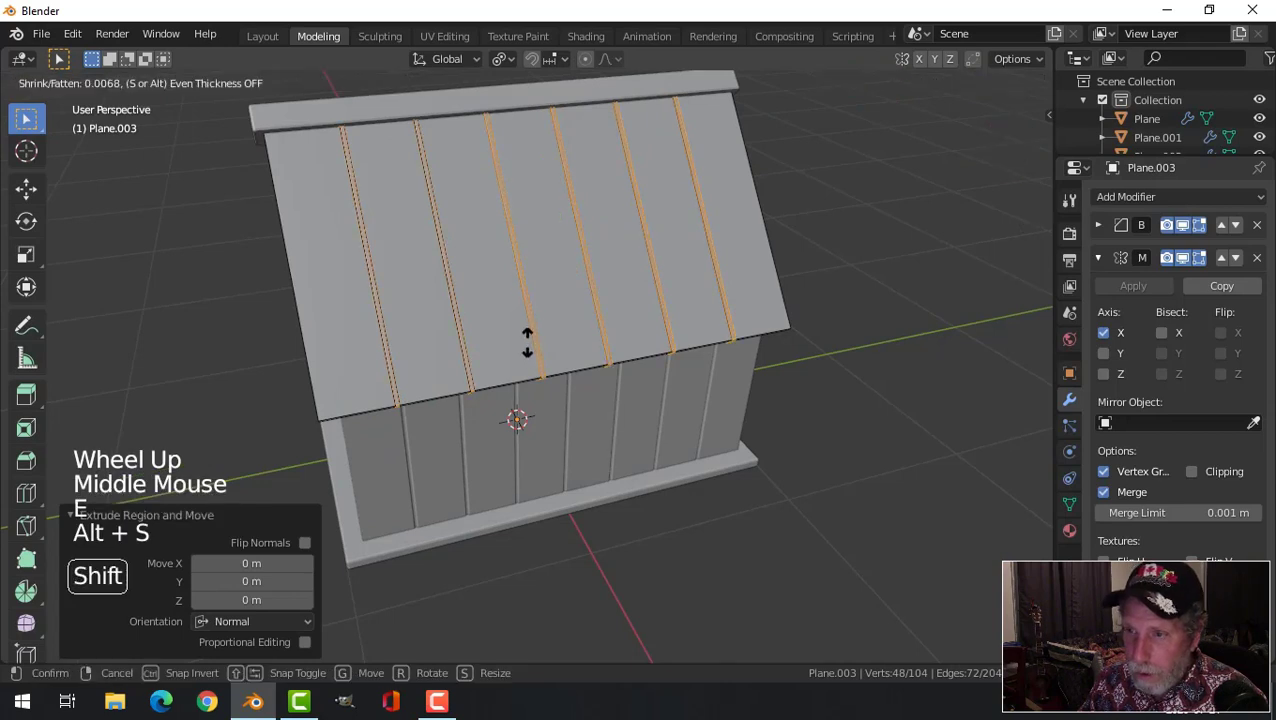
pyautogui.click(530, 375)
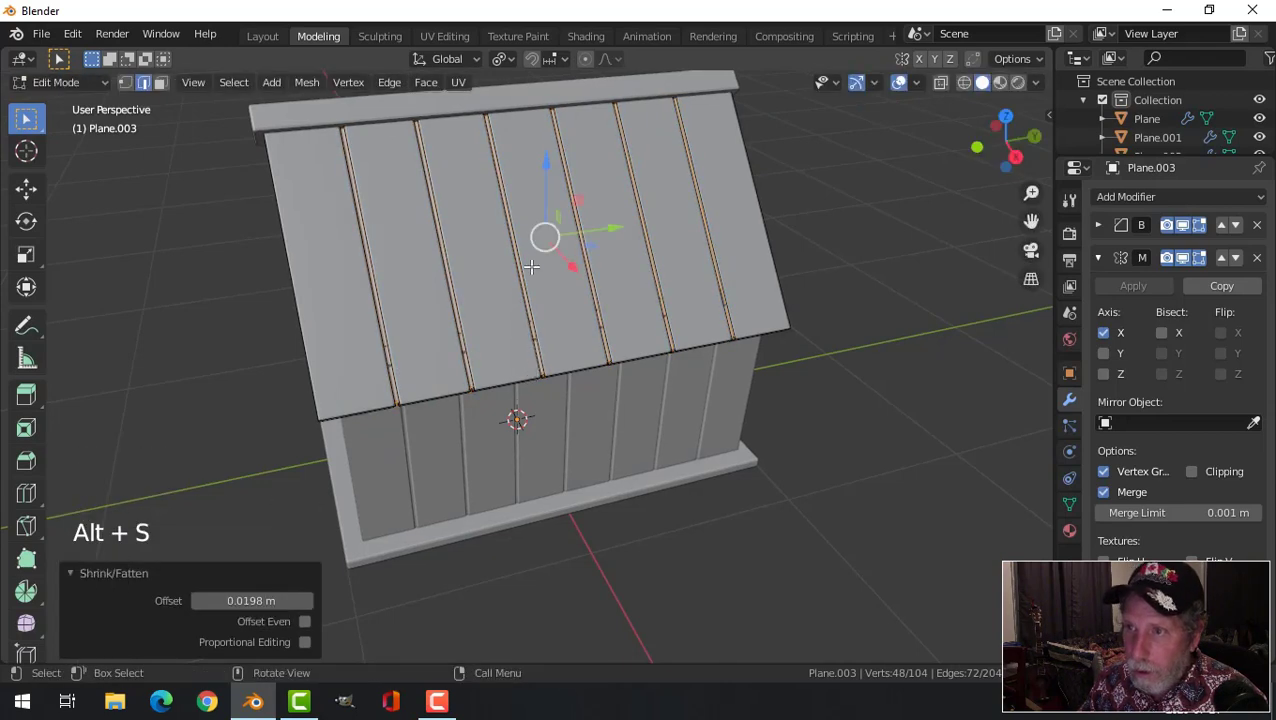
pyautogui.click(286, 601)
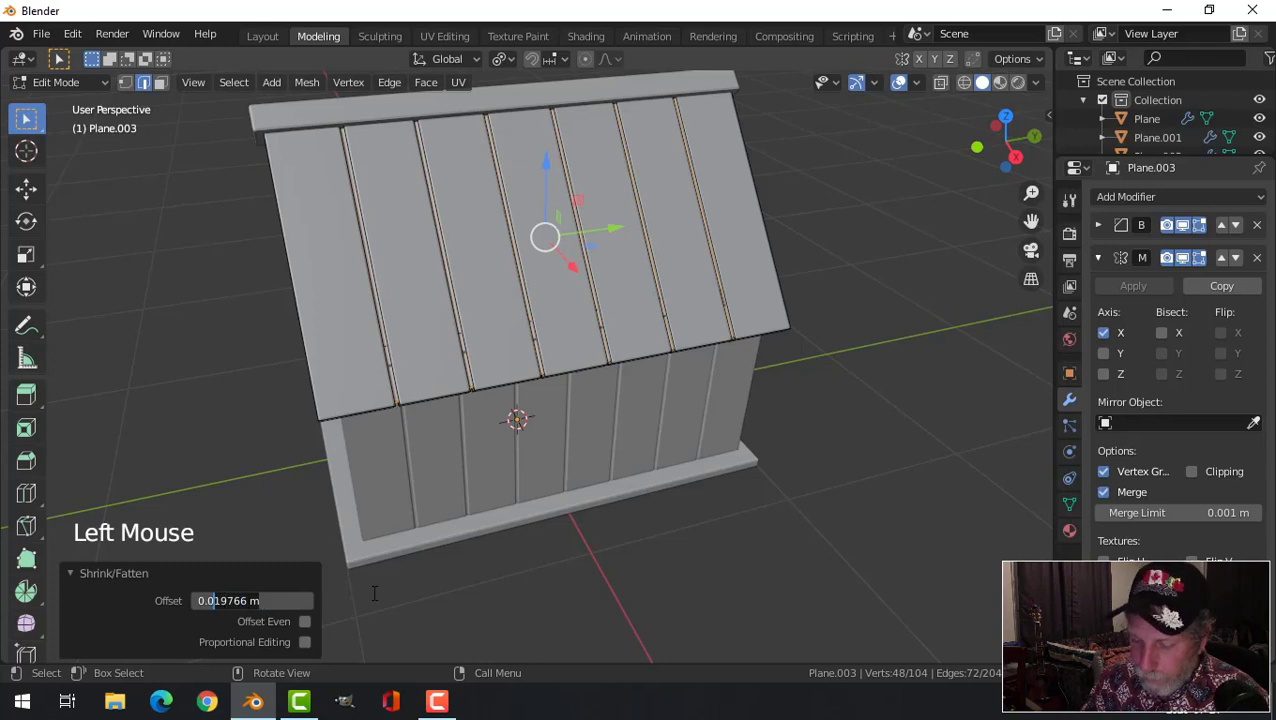
pyautogui.write('0.08')
pyautogui.press('Return')
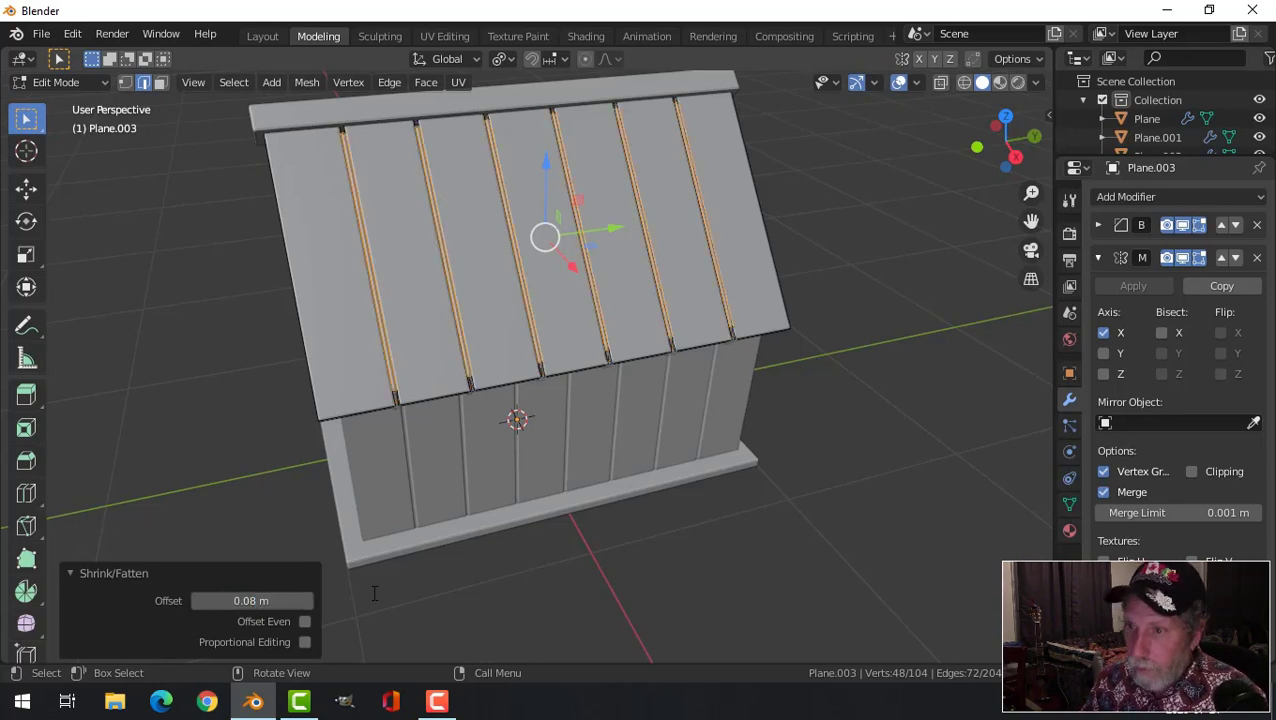
# - Set the roof strips' Shrink/Fatten offset to 0.008 m, then leave mesh editing and clear the selection
pyautogui.click(250, 601)
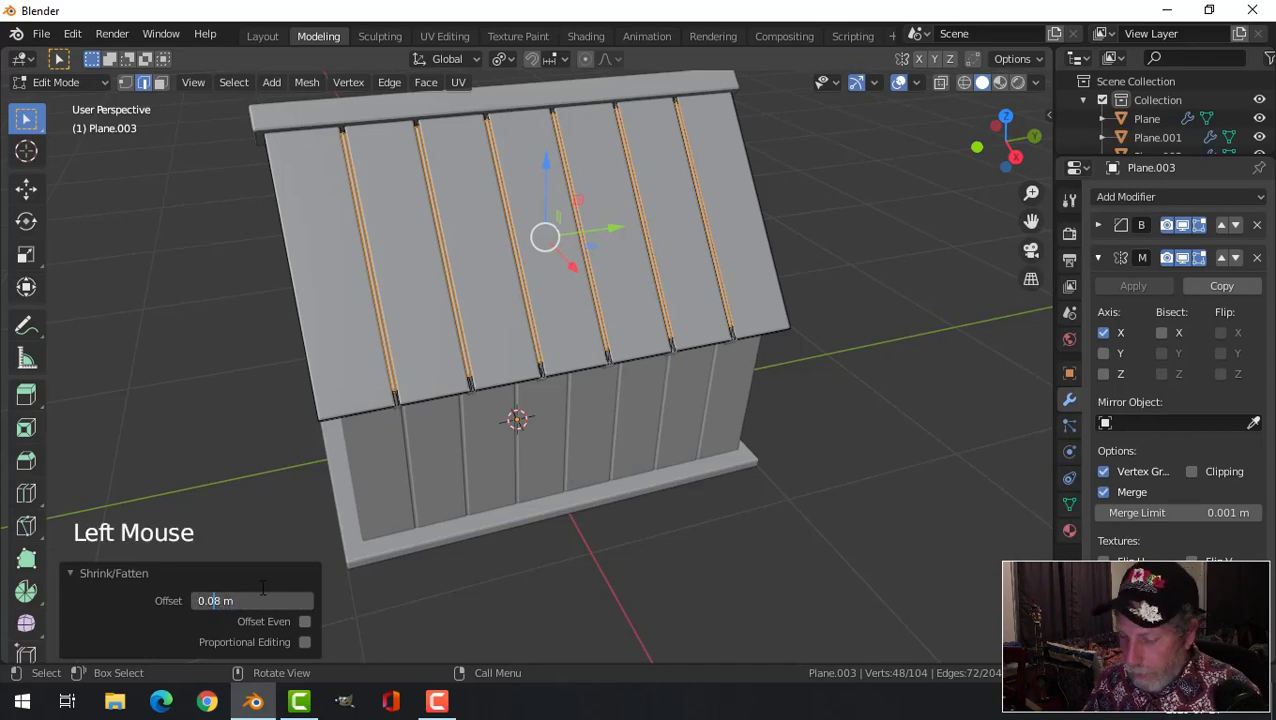
pyautogui.write('0')
pyautogui.press('Return')
pyautogui.moveTo(321, 468); pyautogui.dragTo(530, 402, button='middle')
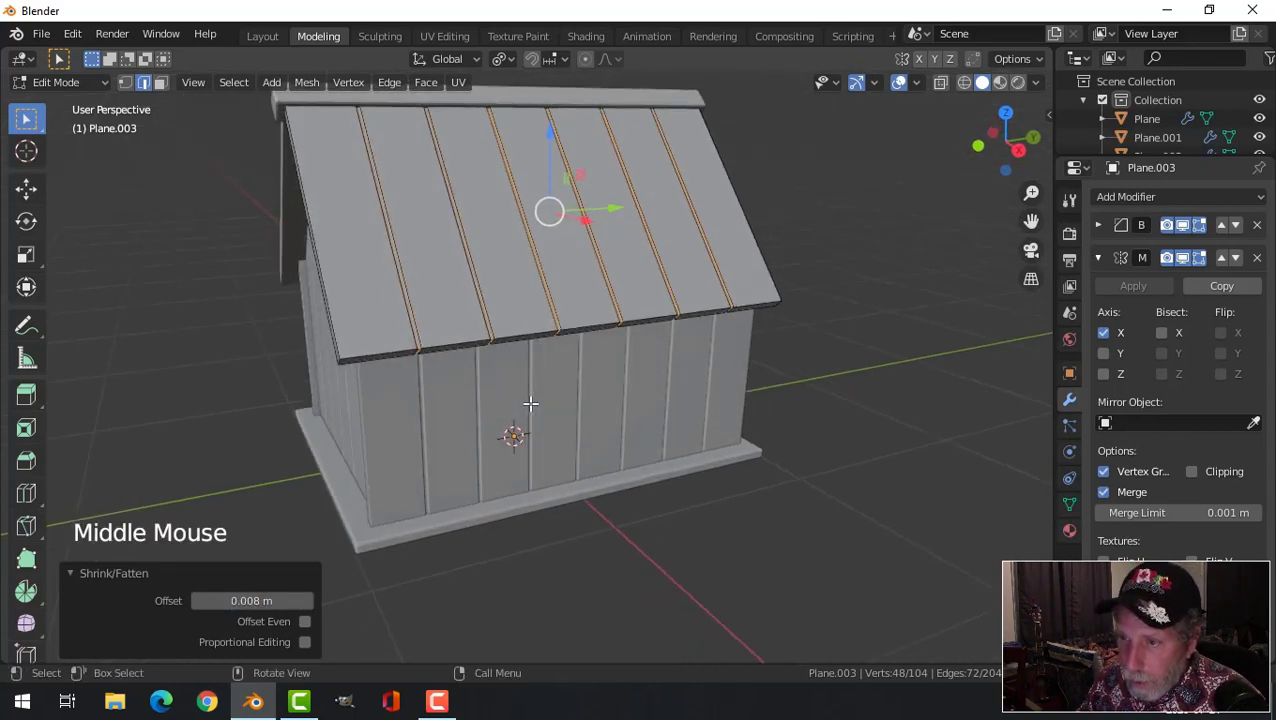
pyautogui.scroll(2, 540, 395)
pyautogui.hotkey('alt', 'a')
pyautogui.press('Tab')
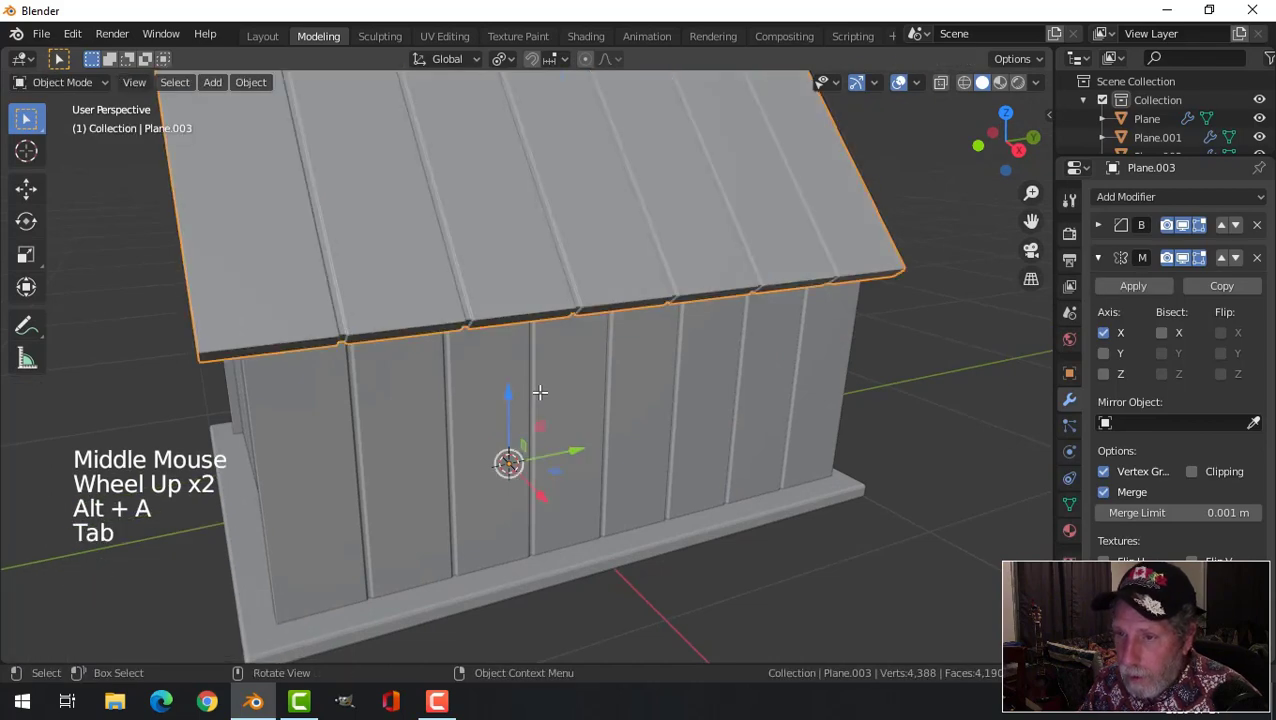
pyautogui.scroll(-2, 540, 388)
pyautogui.hotkey('alt', 'a')
# - Narrow the six groove strips on the roof by scaling their face loops along Y, then leave mesh editing
pyautogui.moveTo(541, 384); pyautogui.dragTo(387, 390, button='middle')
pyautogui.click(422, 316)
pyautogui.press('Tab')
pyautogui.scroll(2, 392, 398)
pyautogui.keyDown('alt'); pyautogui.keyDown('shift'); pyautogui.click(388, 386); pyautogui.keyUp('shift'); pyautogui.keyUp('alt')
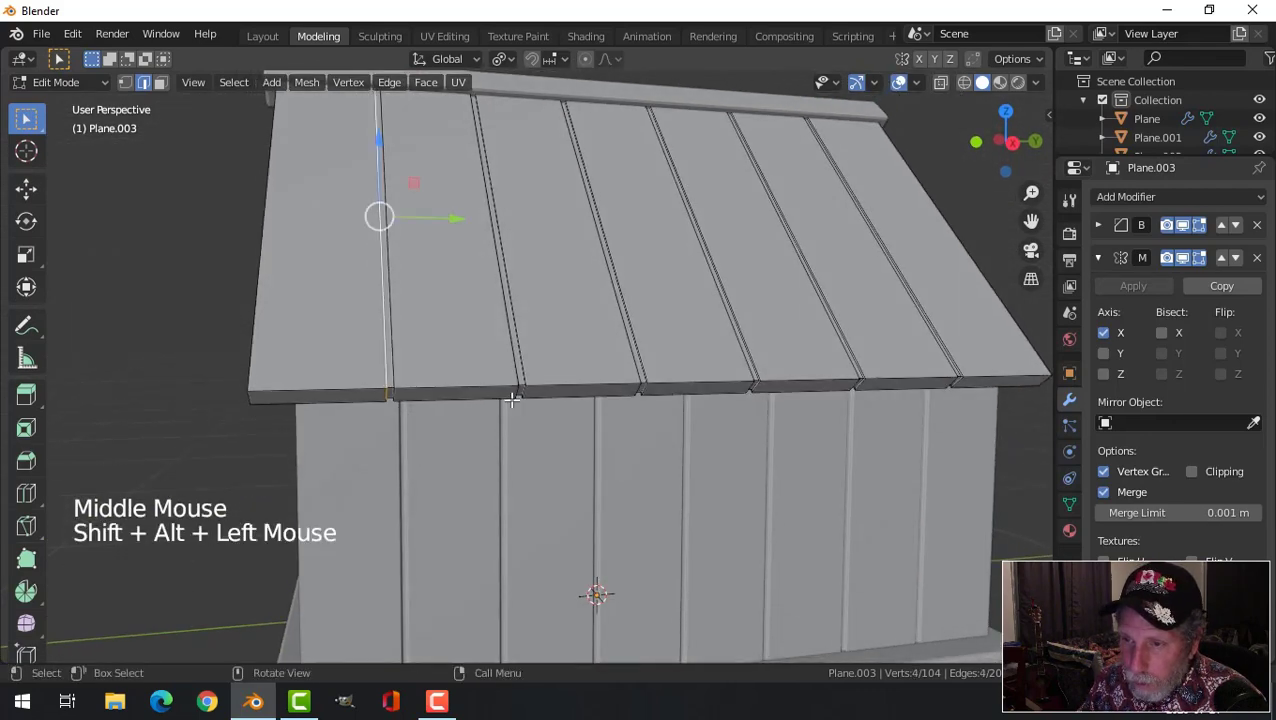
pyautogui.hotkey('alt', 'a')
pyautogui.press('3')
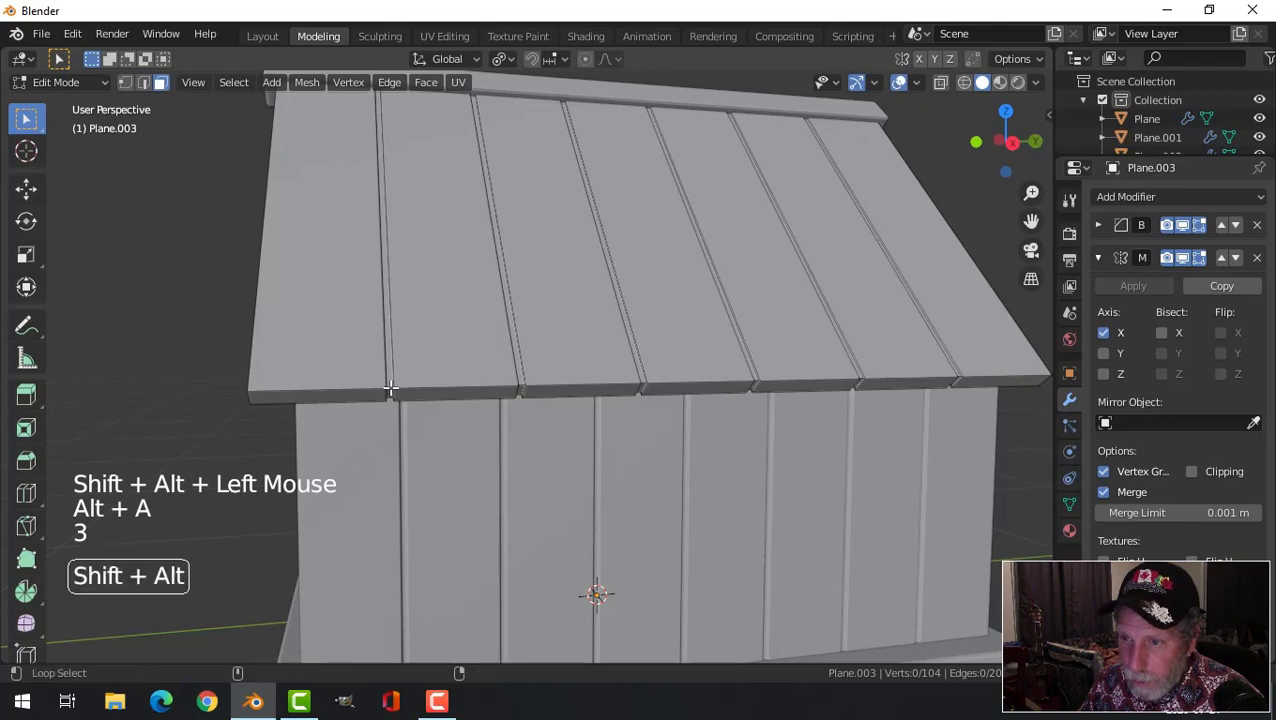
pyautogui.keyDown('alt'); pyautogui.keyDown('shift'); pyautogui.click(393, 390); pyautogui.keyUp('shift'); pyautogui.keyUp('alt')
pyautogui.keyDown('alt'); pyautogui.keyDown('shift'); pyautogui.click(521, 393); pyautogui.keyUp('shift'); pyautogui.keyUp('alt')
pyautogui.moveTo(521, 393); pyautogui.dragTo(495, 399, button='middle')
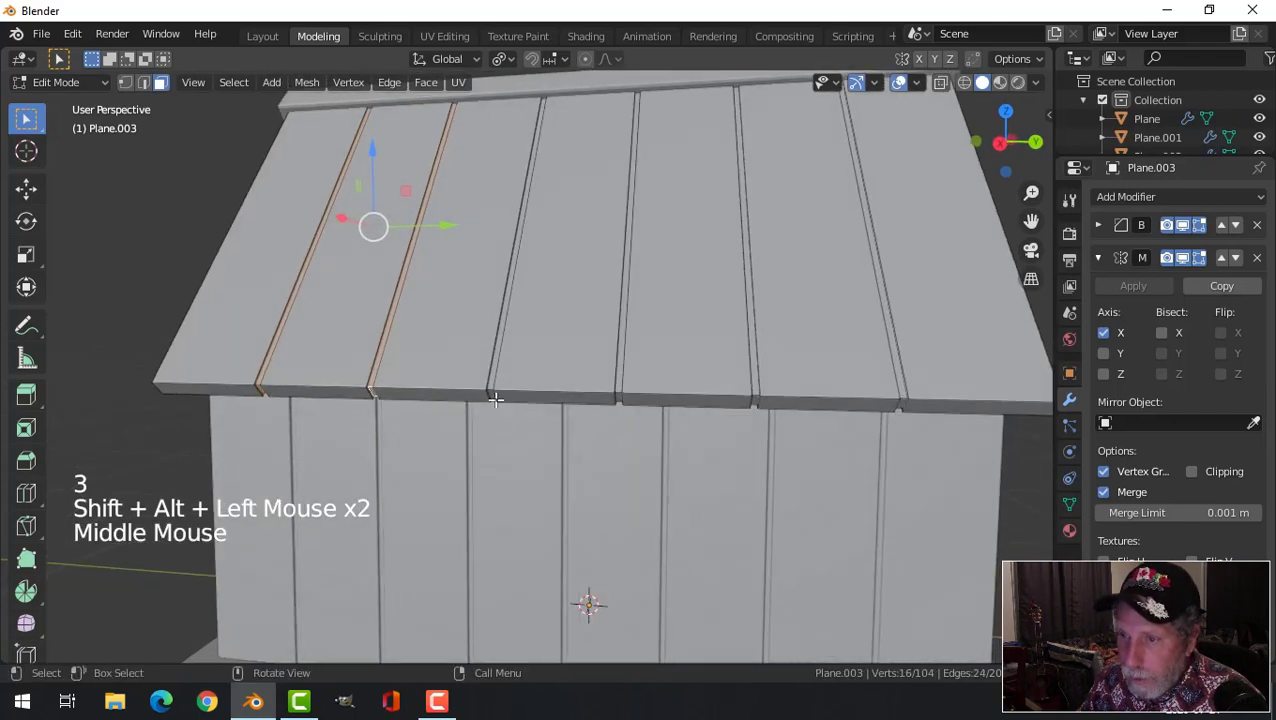
pyautogui.keyDown('alt'); pyautogui.keyDown('shift'); pyautogui.click(493, 391); pyautogui.keyUp('shift'); pyautogui.keyUp('alt')
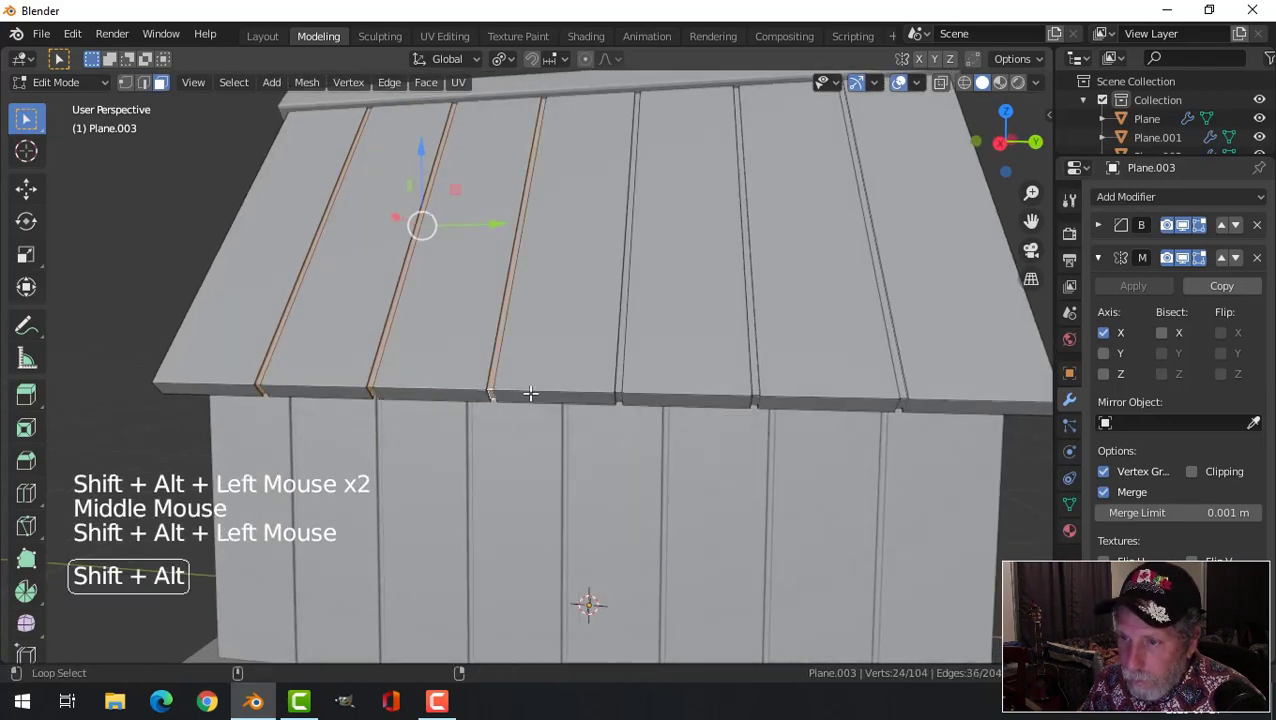
pyautogui.keyDown('alt'); pyautogui.keyDown('shift'); pyautogui.click(624, 396); pyautogui.keyUp('shift'); pyautogui.keyUp('alt')
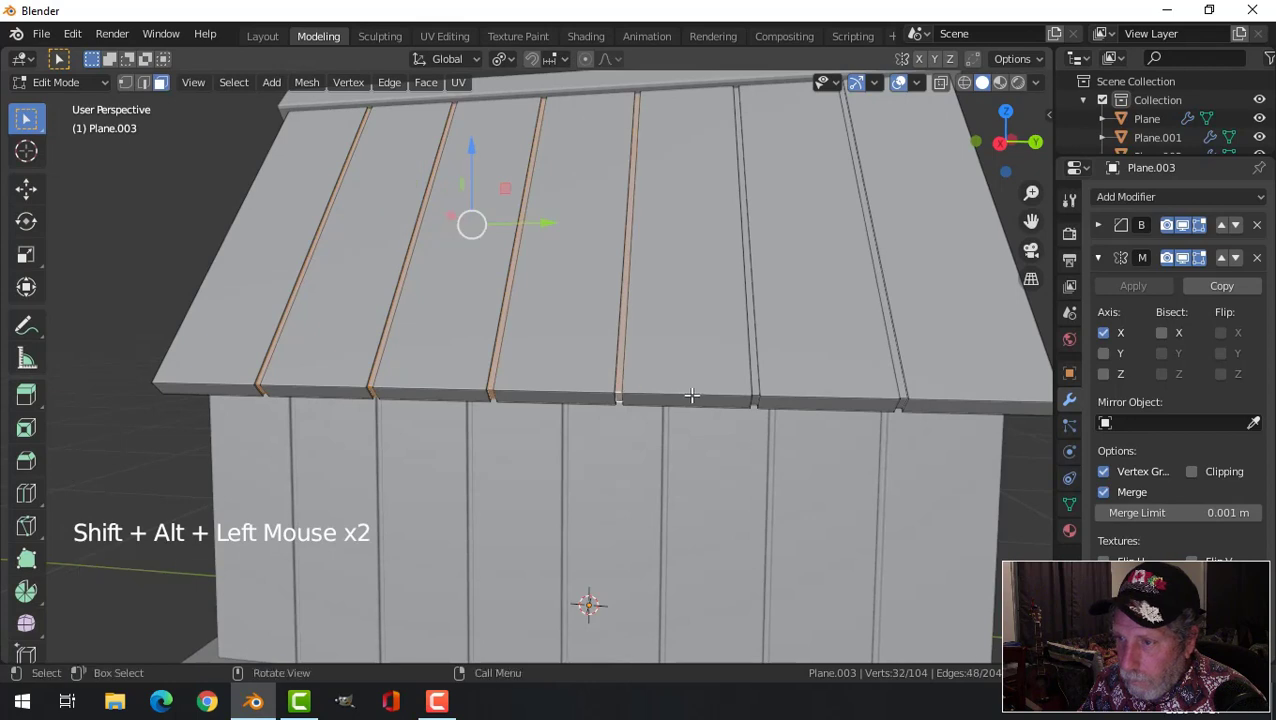
pyautogui.keyDown('alt'); pyautogui.keyDown('shift'); pyautogui.click(757, 391); pyautogui.keyUp('shift'); pyautogui.keyUp('alt')
pyautogui.hotkey('shift', 'alt')
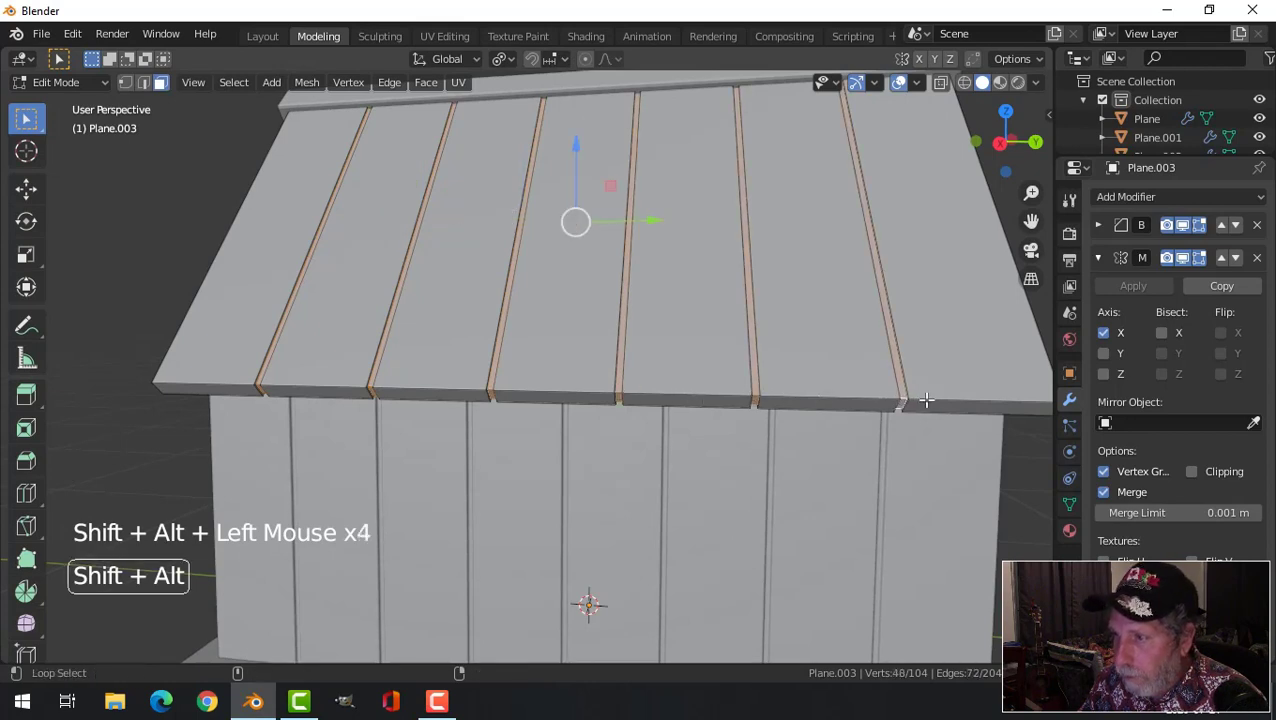
pyautogui.moveTo(787, 343); pyautogui.dragTo(706, 296, button='middle')
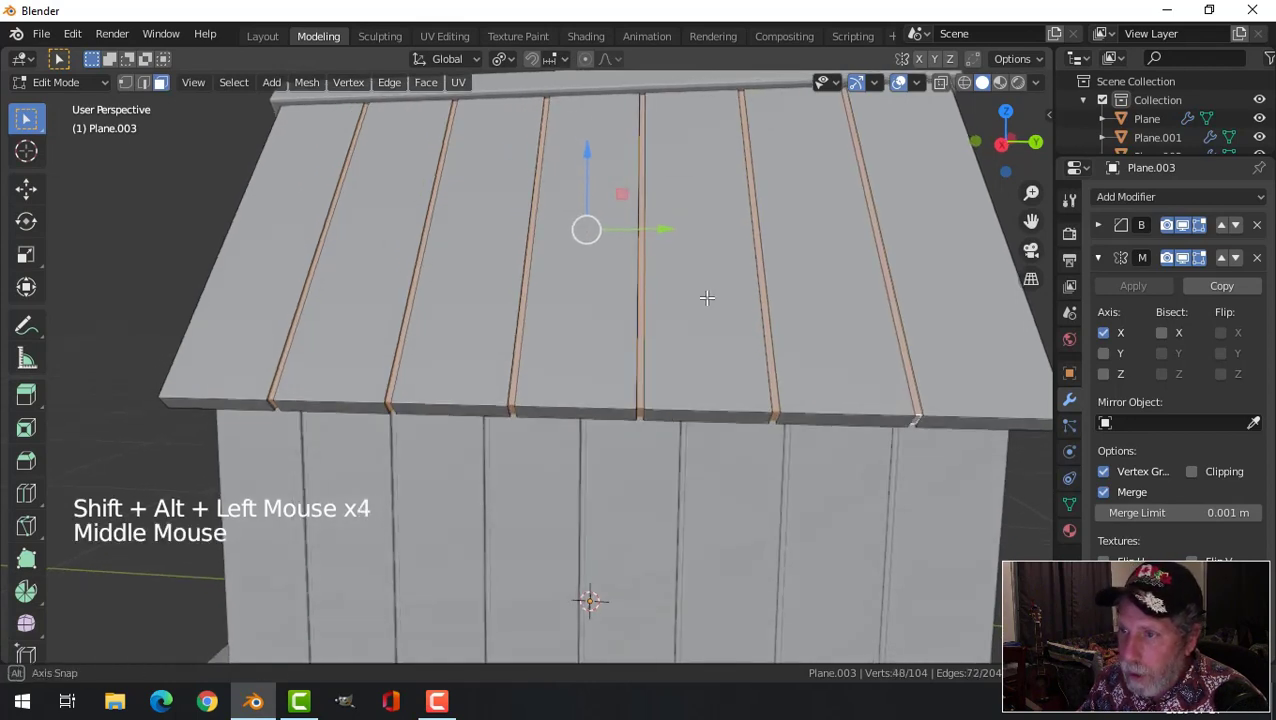
pyautogui.press('s')
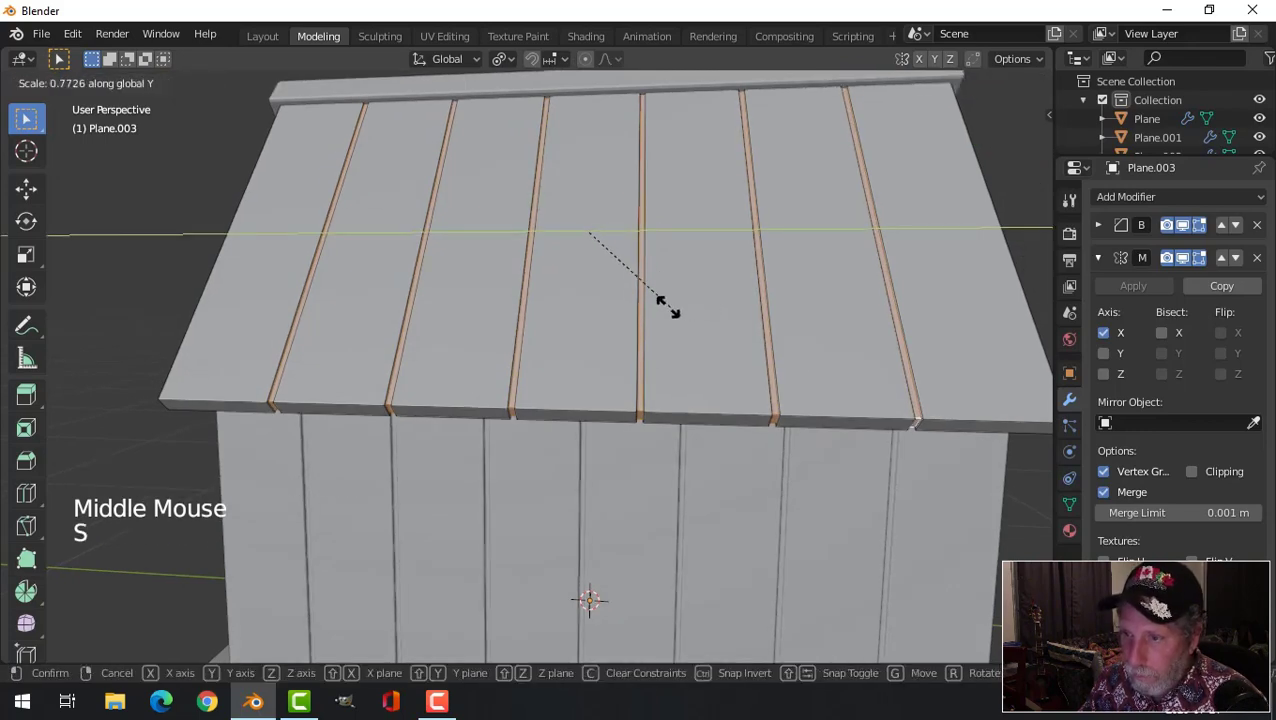
pyautogui.click(612, 305)
pyautogui.hotkey('alt', 'a')
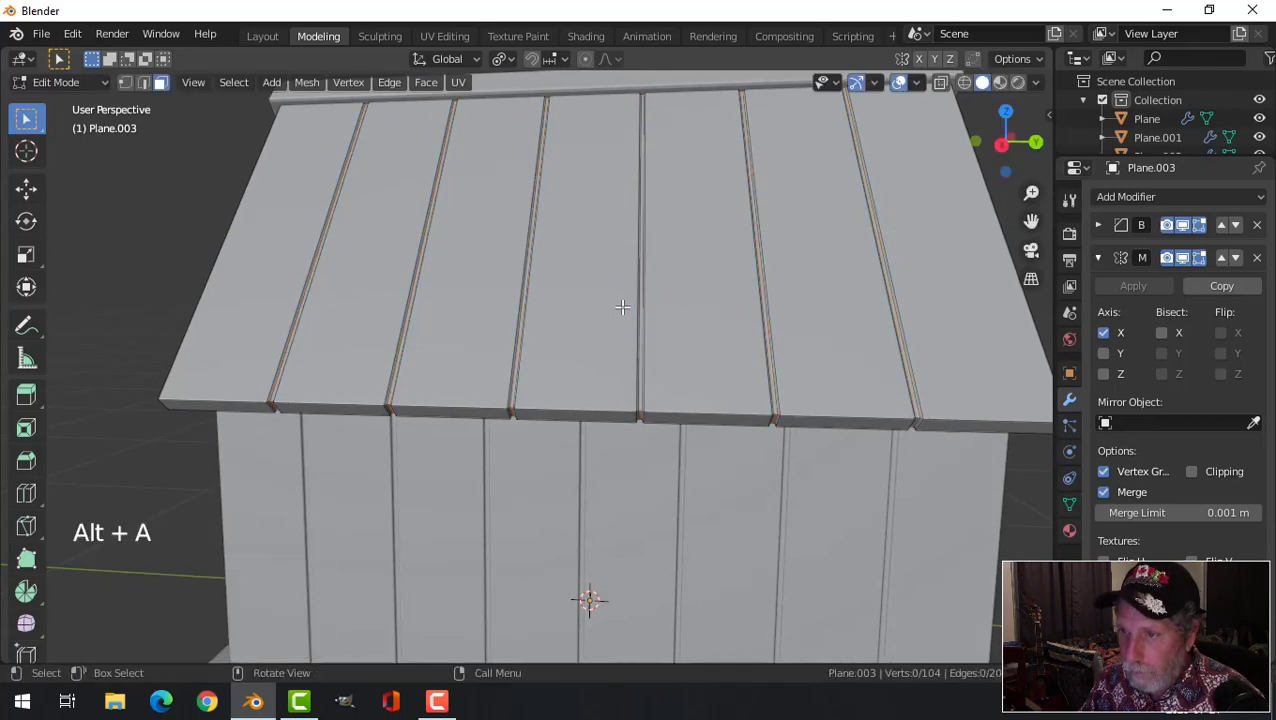
pyautogui.press('Tab')
pyautogui.hotkey('alt', 'a')
# - Rotate the side wall's entire mesh 90° about the X axis in mesh editing
pyautogui.scroll(-3, 585, 311)
pyautogui.moveTo(575, 313); pyautogui.dragTo(584, 424, button='middle')
pyautogui.scroll(-2, 755, 332)
pyautogui.scroll(3, 605, 410)
pyautogui.scroll(-2, 615, 402)
pyautogui.click(700, 432)
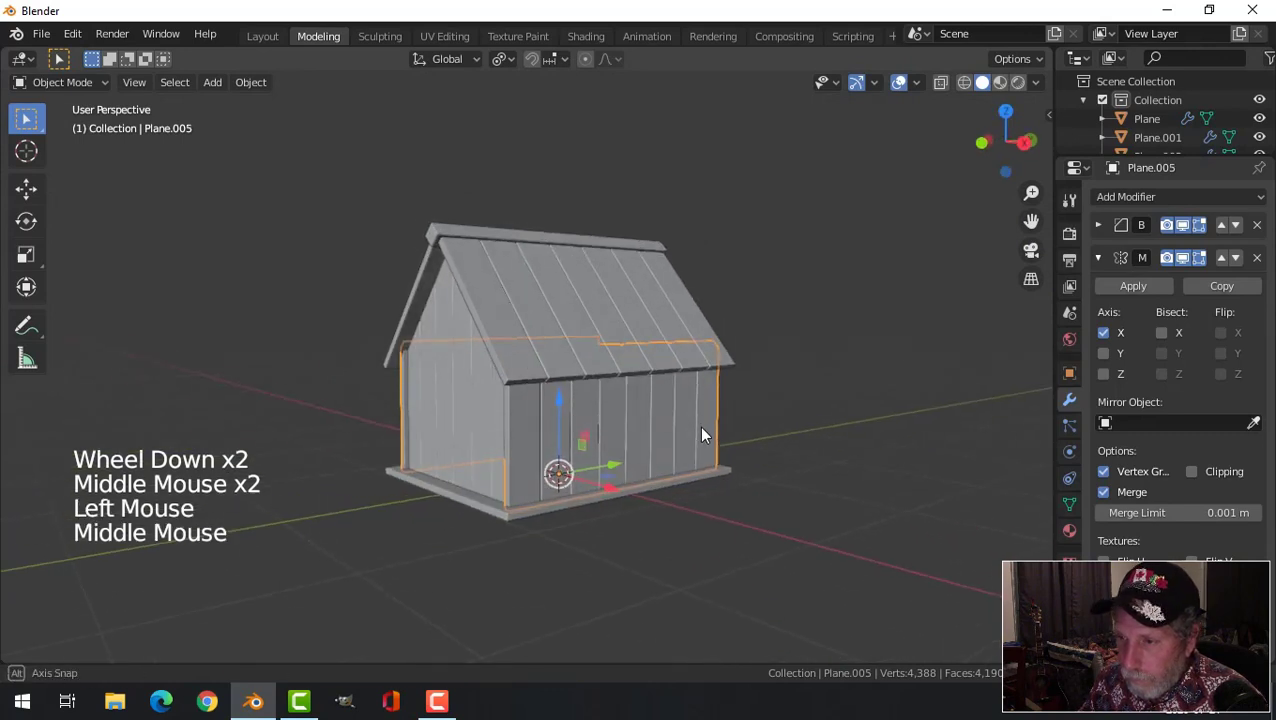
pyautogui.moveTo(700, 432)
pyautogui.mouseDown(button='middle')
pyautogui.moveTo(684, 413)
pyautogui.moveTo(655, 430)
pyautogui.moveTo(664, 435)
pyautogui.moveTo(664, 421)
pyautogui.moveTo(649, 427)
pyautogui.moveTo(724, 430)
pyautogui.mouseUp(button='middle')
pyautogui.press('Tab')
pyautogui.press('a')
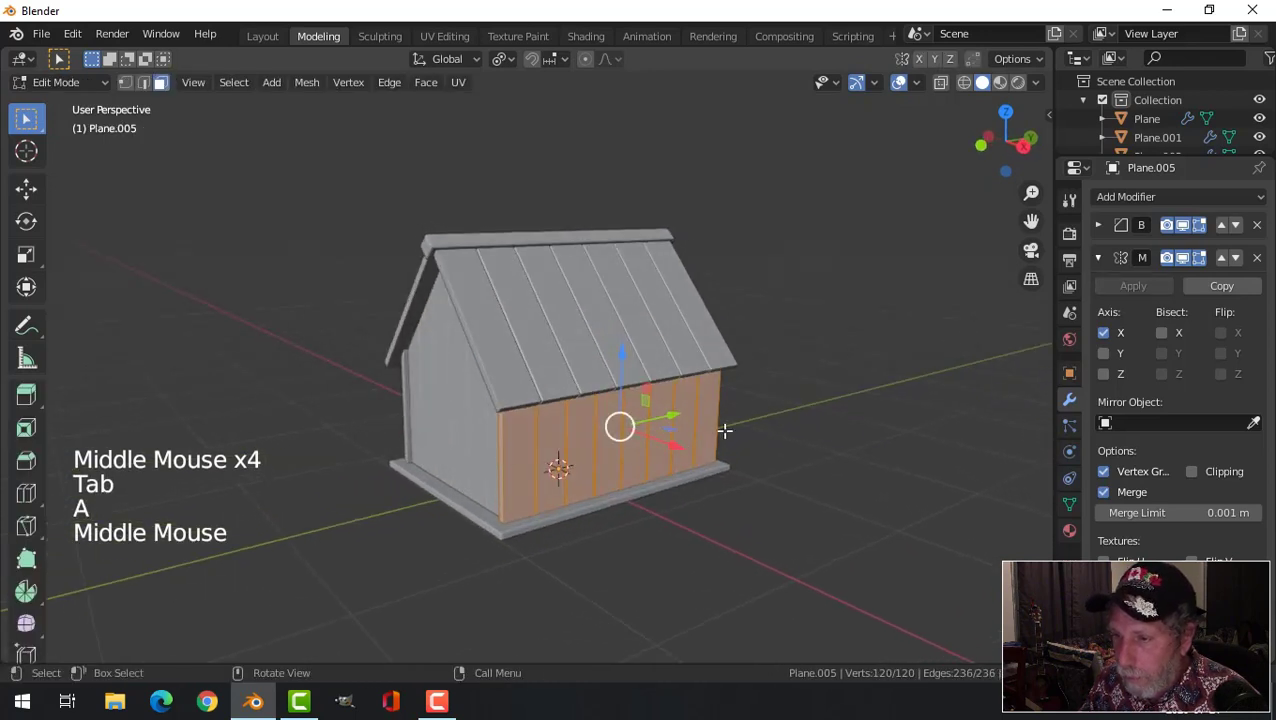
pyautogui.moveTo(713, 474); pyautogui.dragTo(661, 484, button='middle')
pyautogui.write('rx90')
pyautogui.press('Return')
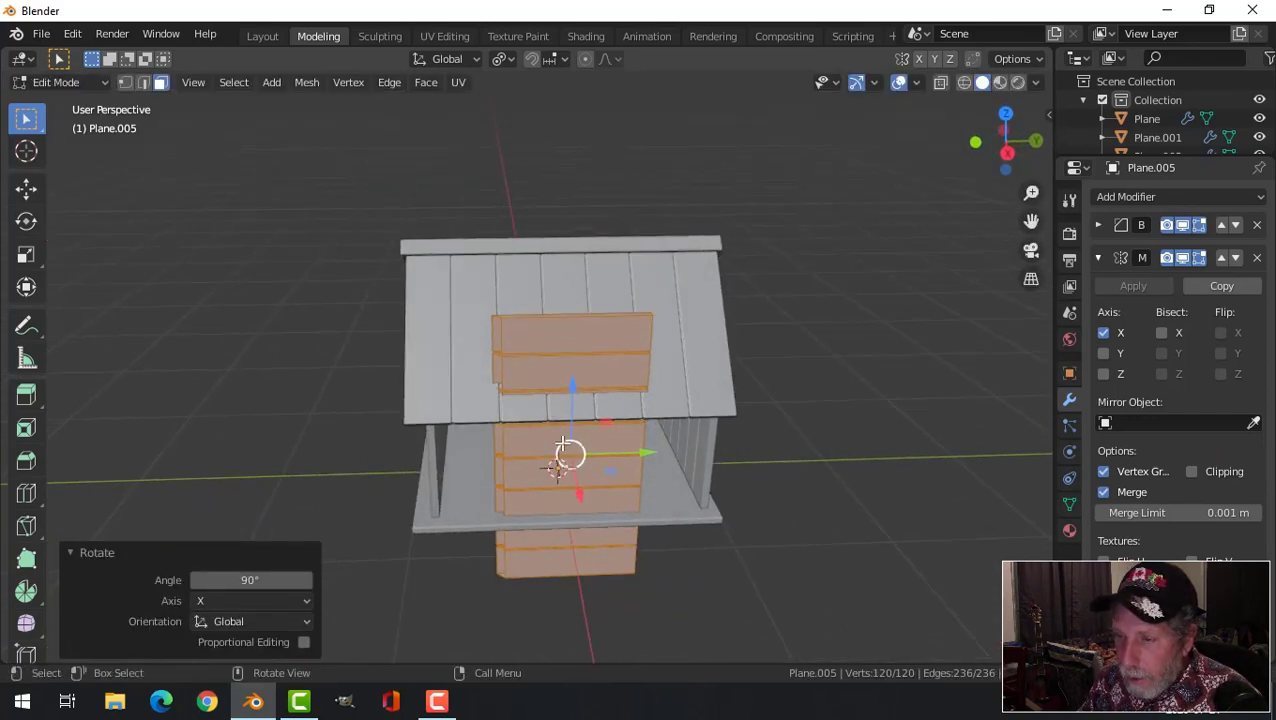
pyautogui.moveTo(568, 452); pyautogui.dragTo(459, 286, button='middle')
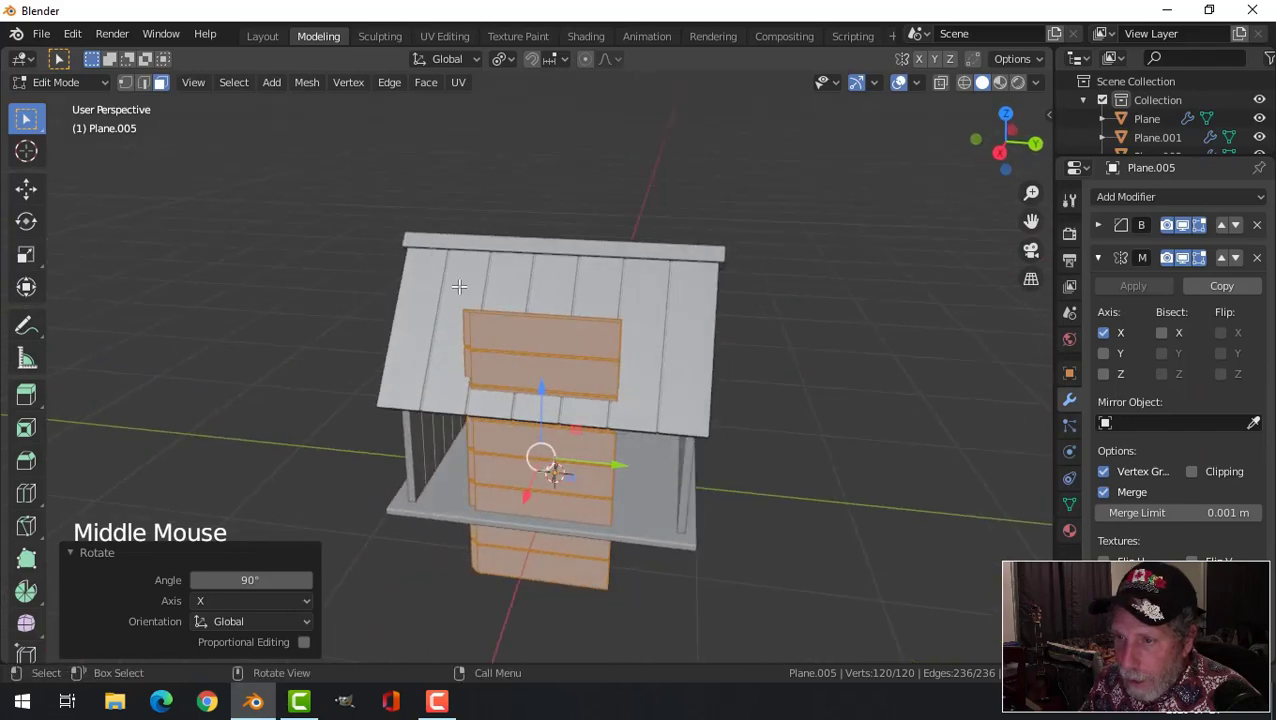
# - In wireframe side view, select the vertices along the side wall's front end and flatten them with a scale of 0 along Y
pyautogui.press('KP_3')
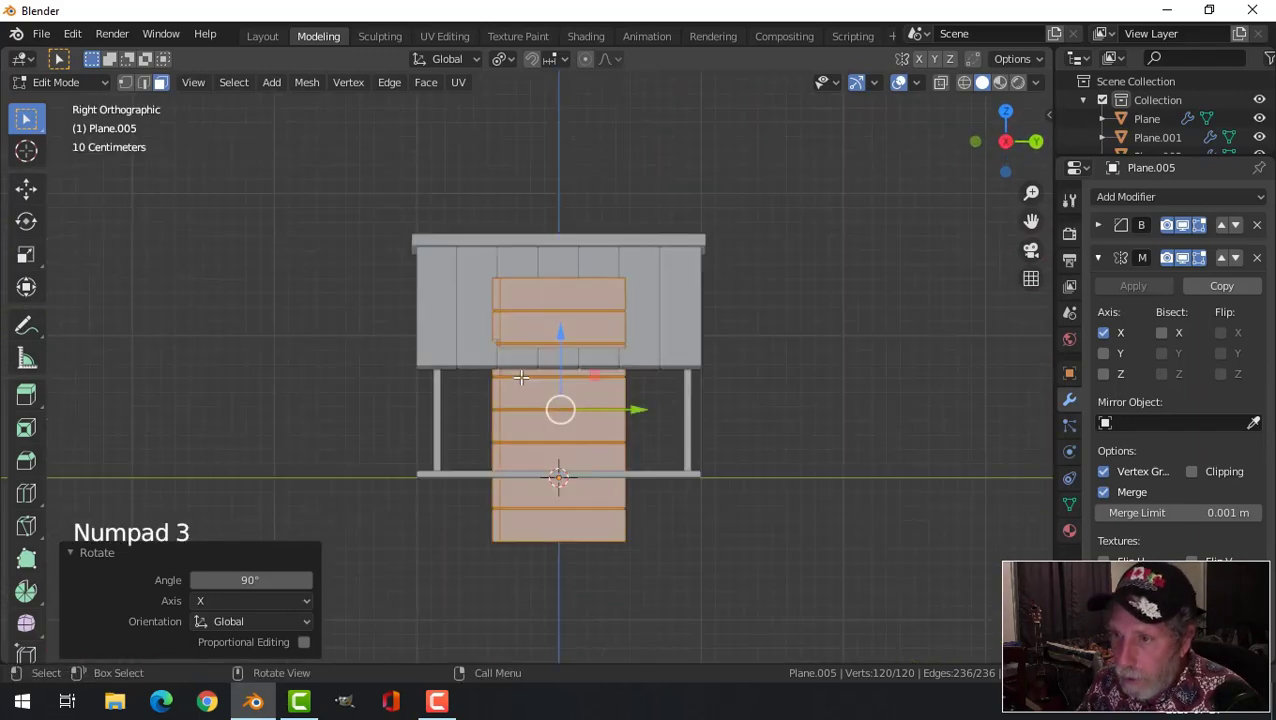
pyautogui.hotkey('alt', 'a')
pyautogui.press('z')
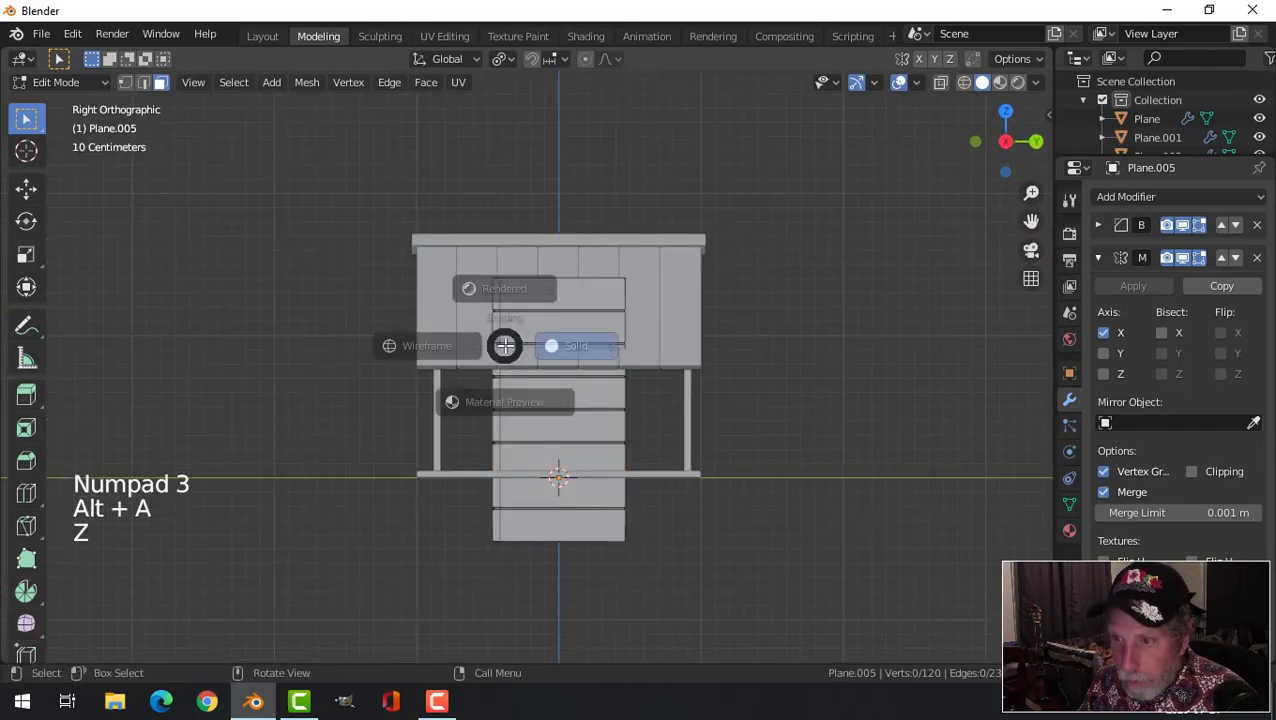
pyautogui.click(366, 349)
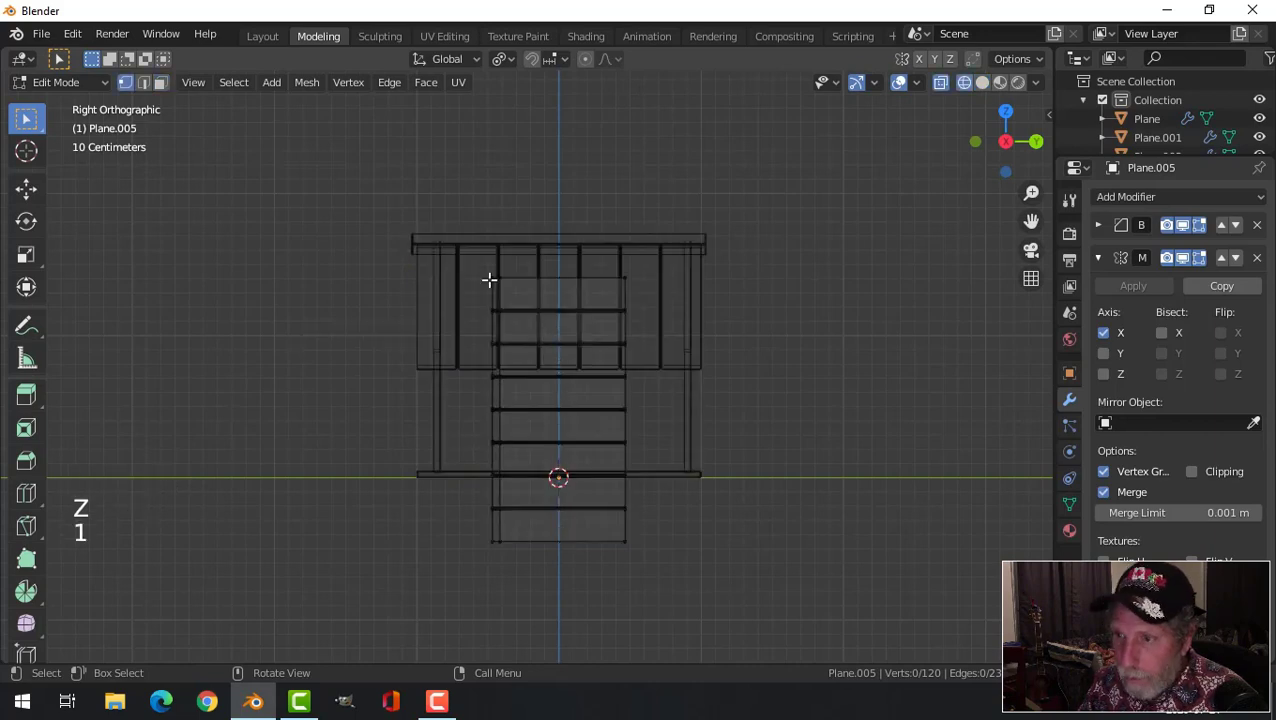
pyautogui.press('b')
pyautogui.moveTo(467, 245); pyautogui.dragTo(512, 585)
pyautogui.scroll(2, 571, 445)
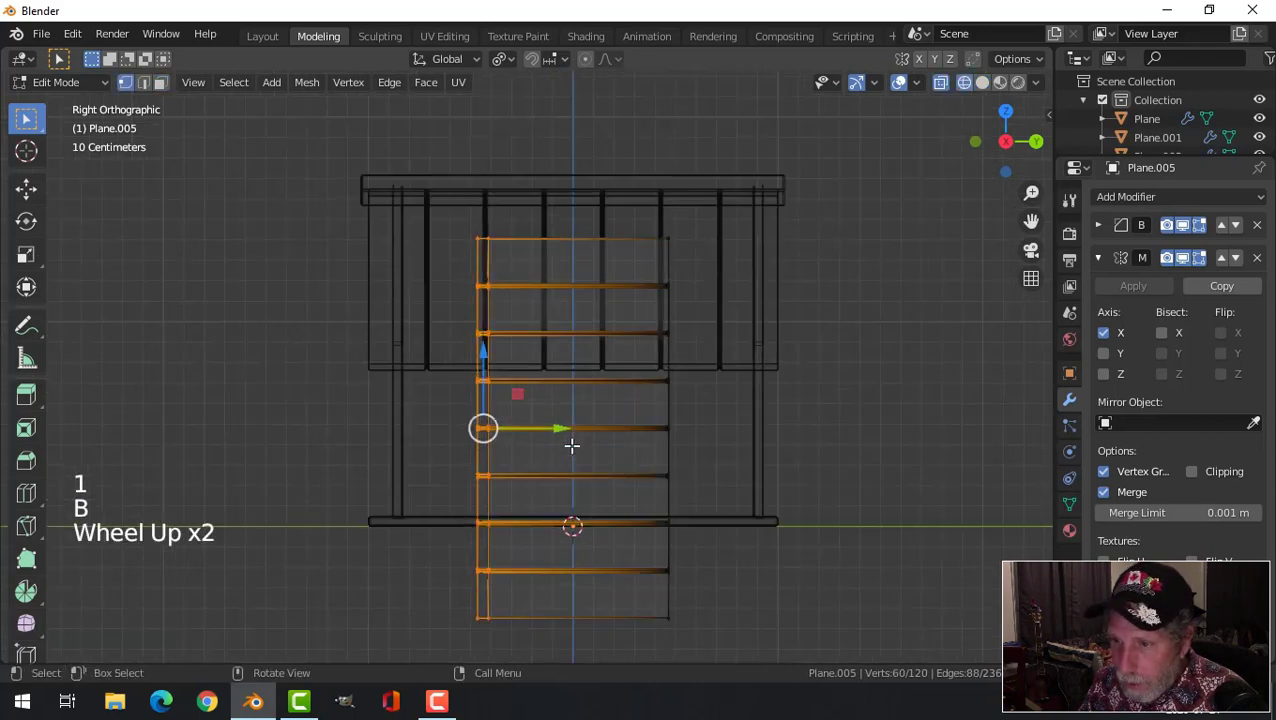
pyautogui.scroll(1, 571, 445)
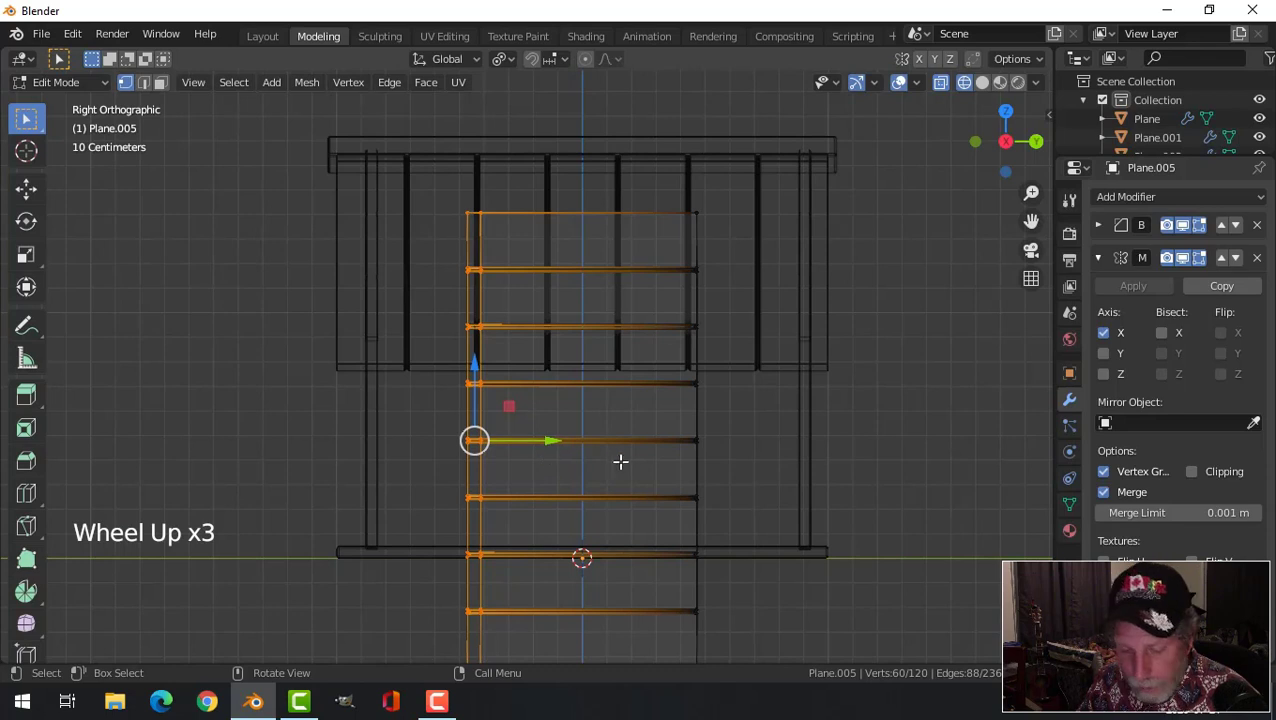
pyautogui.write('sy0')
pyautogui.press('Return')
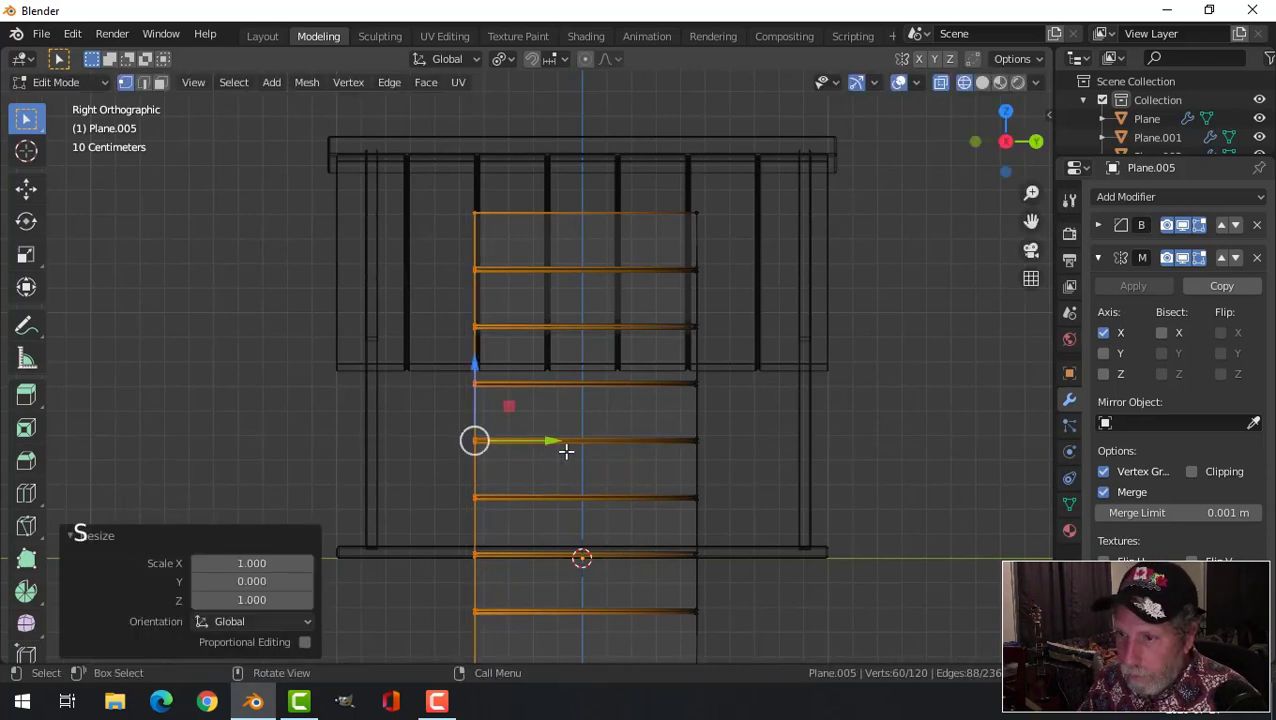
# - Move the side wall's flattened front edge about 0.41 m outward along Y to meet the front wall
pyautogui.press('g')
pyautogui.press('y')
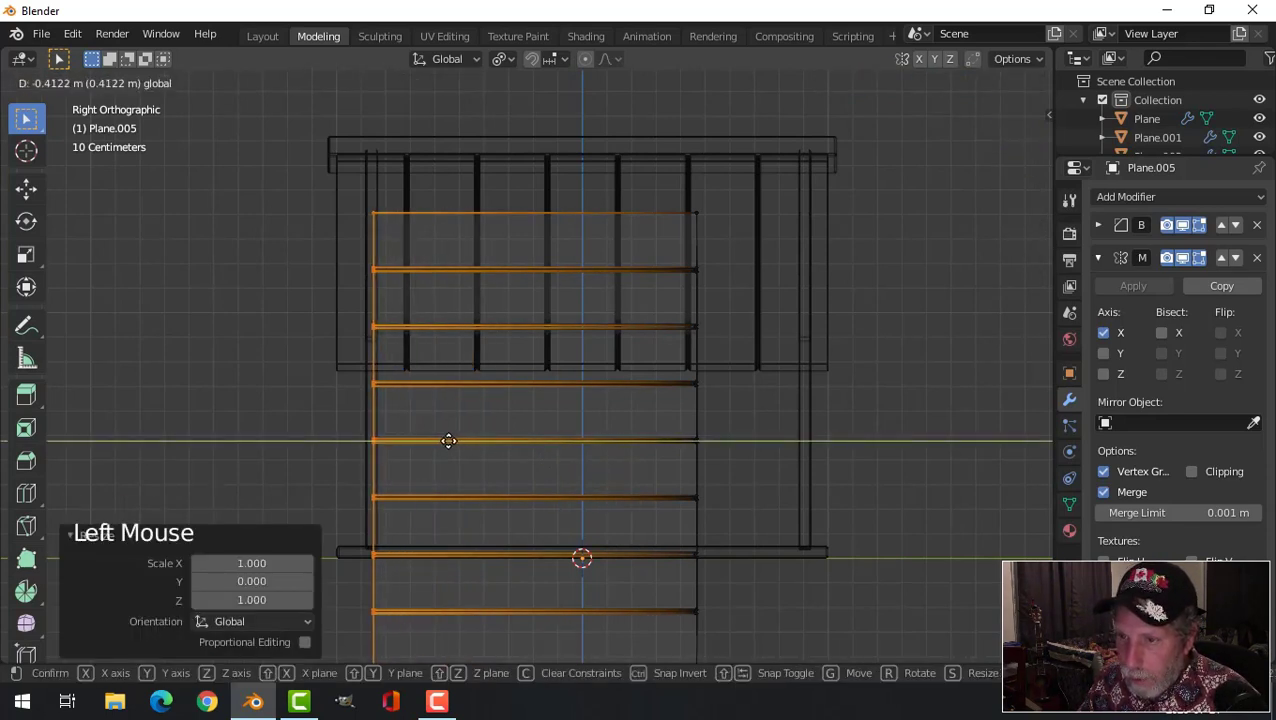
pyautogui.click(449, 441)
pyautogui.hotkey('alt', 'a')
# - Move the side wall's rear-end vertices along Y out to the back wall, then restore solid shading and leave mesh editing
pyautogui.scroll(-2, 700, 340)
pyautogui.press('b')
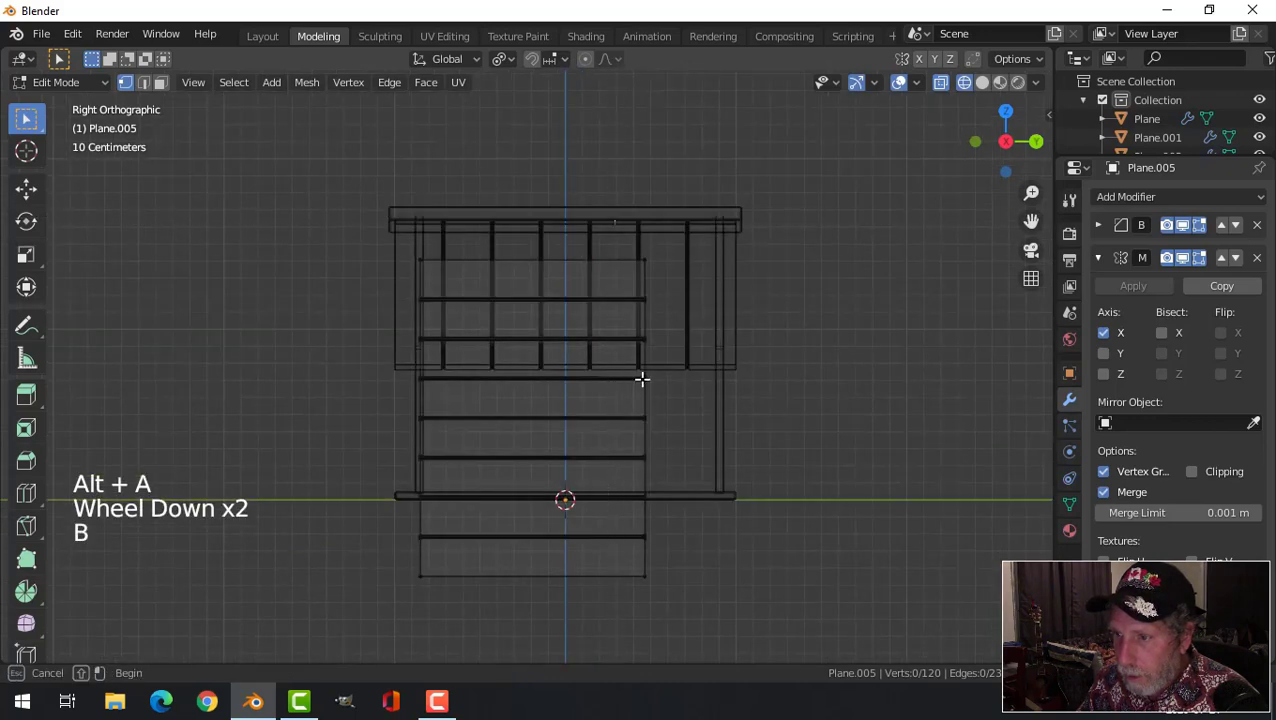
pyautogui.moveTo(612, 214); pyautogui.dragTo(704, 622)
pyautogui.moveTo(644, 419); pyautogui.dragTo(806, 435)
pyautogui.hotkey('alt', 'a')
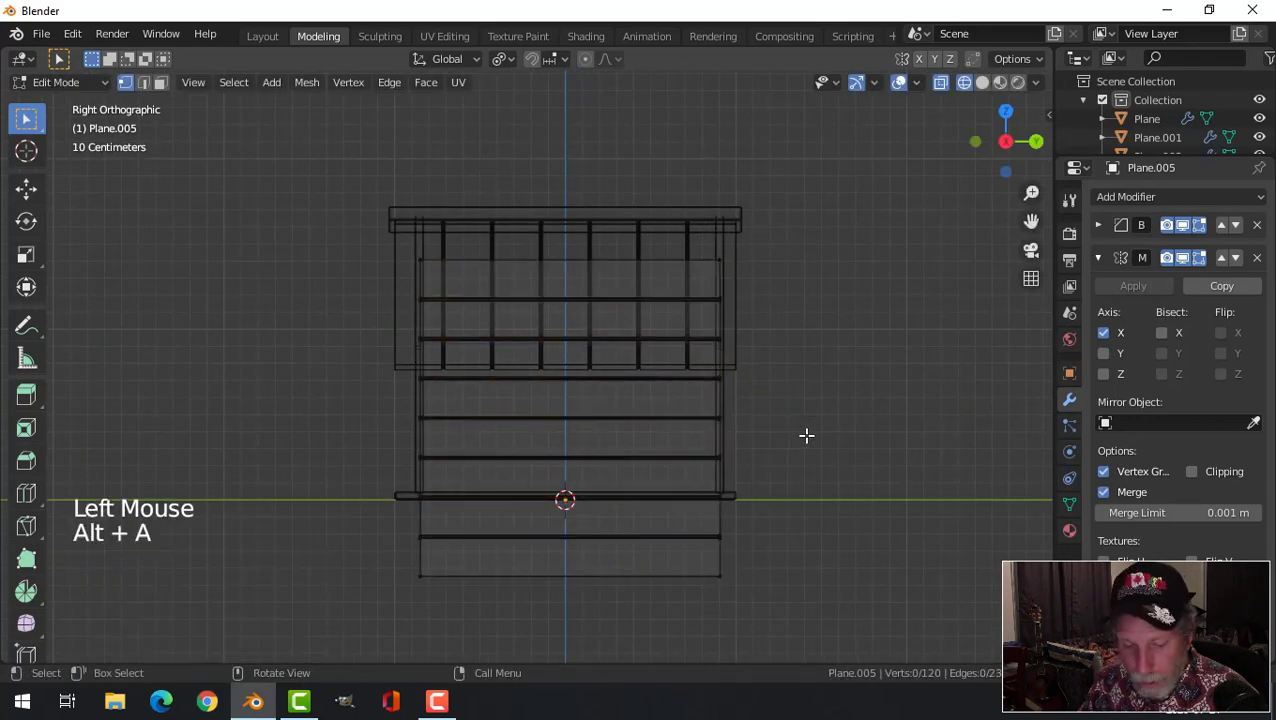
pyautogui.press('z')
pyautogui.press('Tab')
pyautogui.hotkey('alt', 'a')
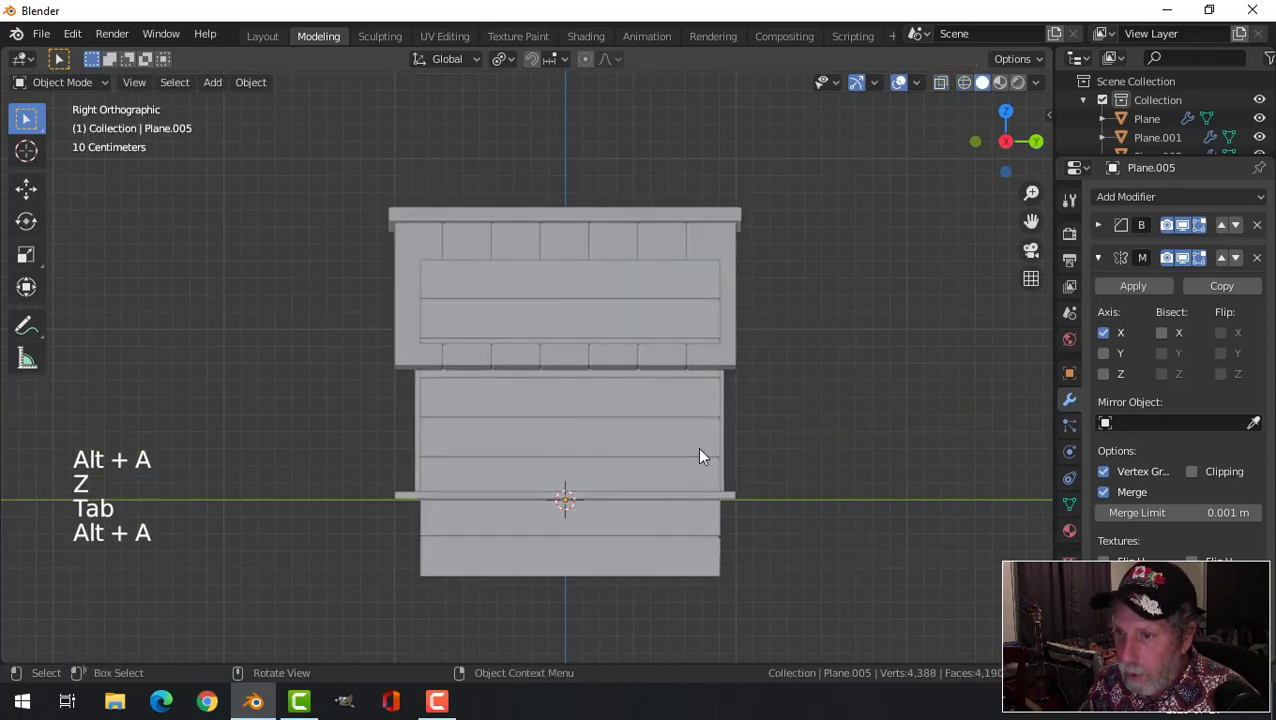
# - Scale the side wall's entire mesh along Z to about 0.72, then leave mesh editing and clear the selection
pyautogui.moveTo(700, 455); pyautogui.dragTo(680, 432, button='middle')
pyautogui.click(664, 430)
pyautogui.press('Tab')
pyautogui.press('a')
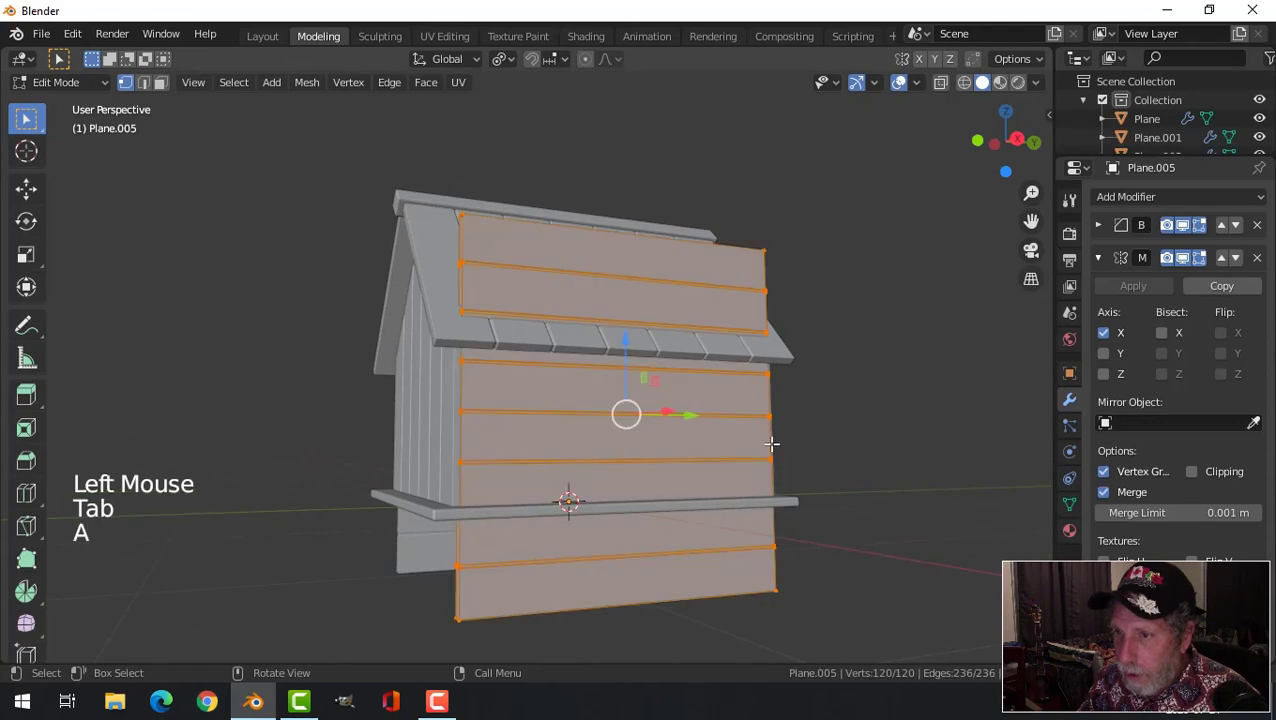
pyautogui.moveTo(772, 444); pyautogui.dragTo(826, 455, button='middle')
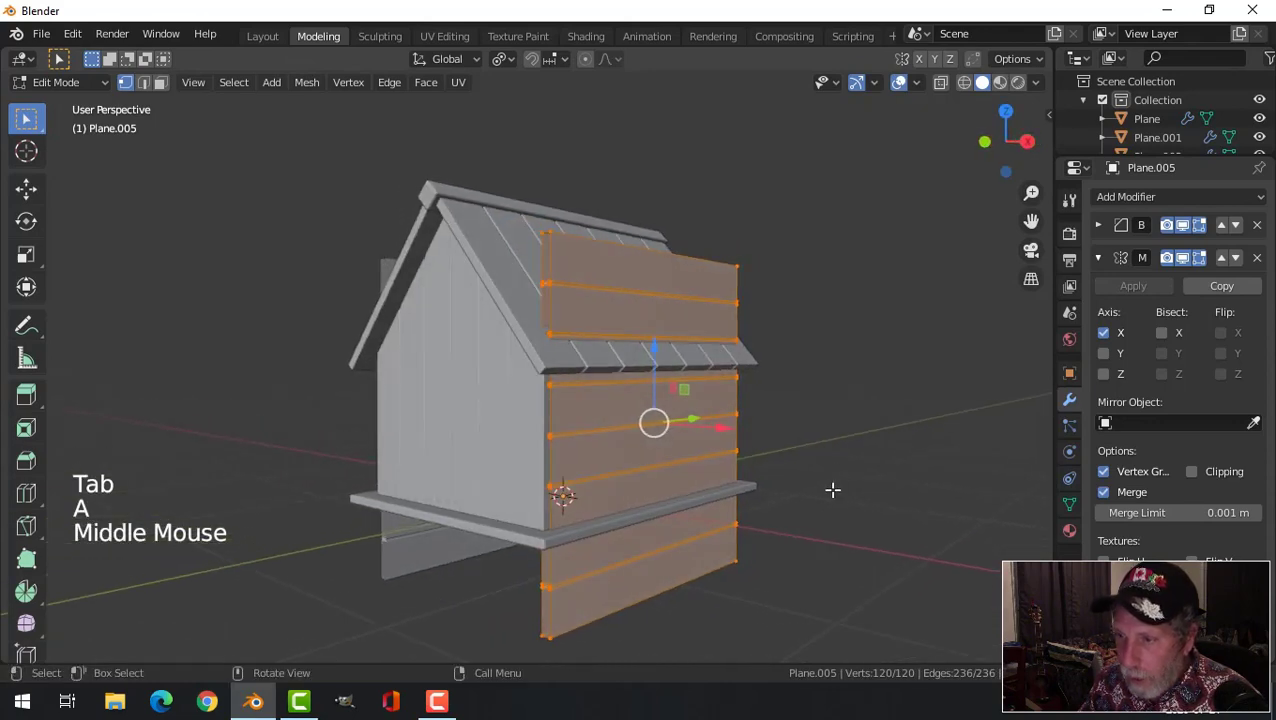
pyautogui.press('s')
pyautogui.press('z')
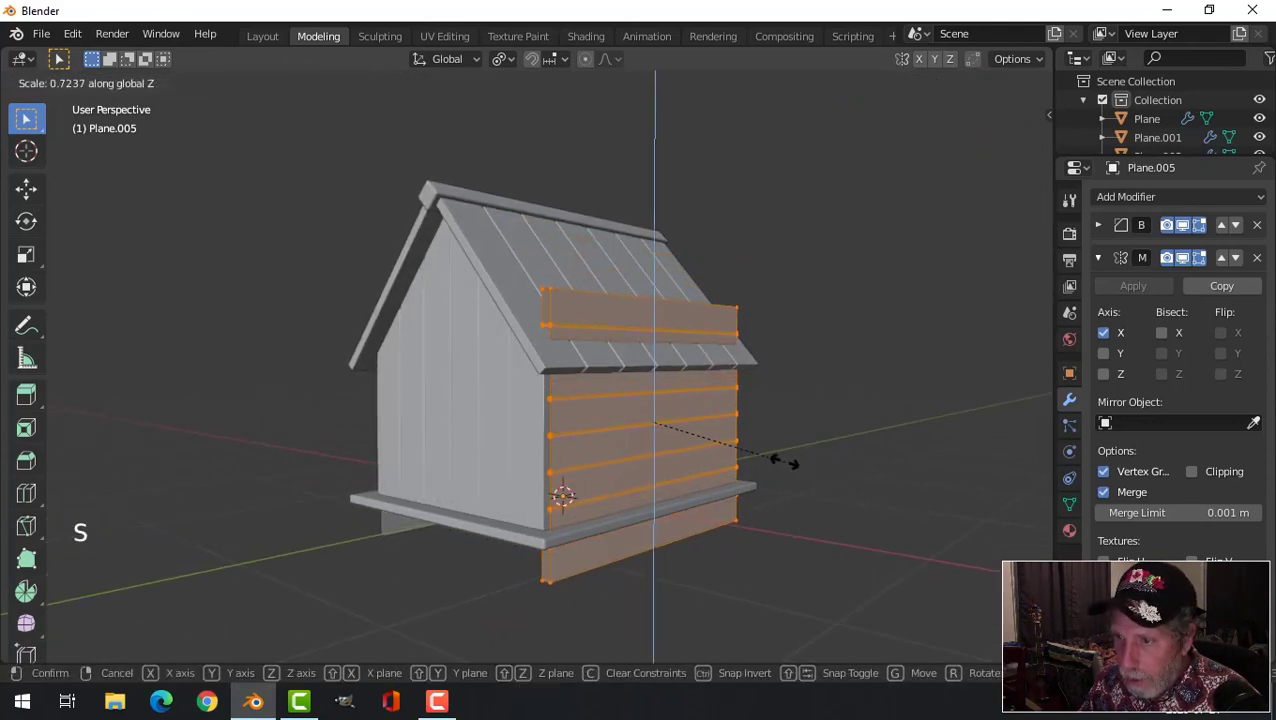
pyautogui.click(782, 460)
pyautogui.hotkey('alt', 'a')
pyautogui.moveTo(829, 441); pyautogui.dragTo(809, 470, button='middle')
pyautogui.press('Tab')
pyautogui.hotkey('alt', 'a')
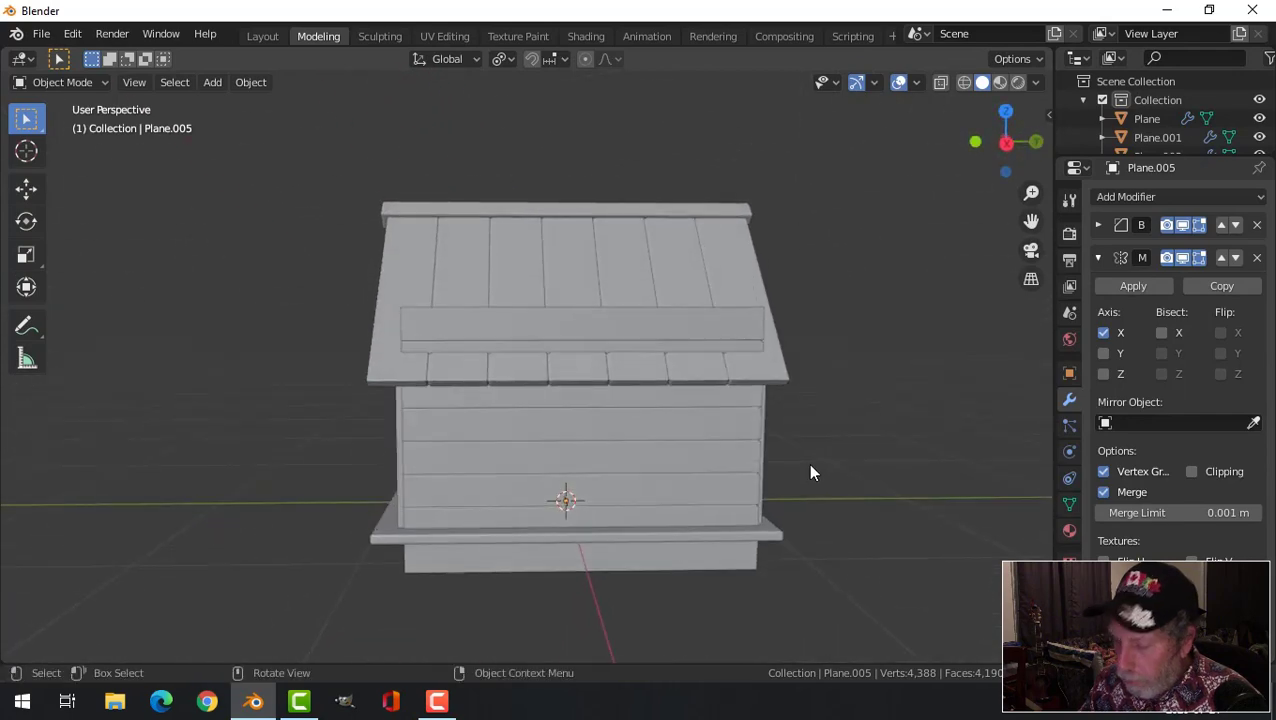
# - Delete the topmost plank section of the side wall that sticks out above the roof
pyautogui.press('KP_3')
pyautogui.scroll(3, 632, 455)
pyautogui.click(752, 442)
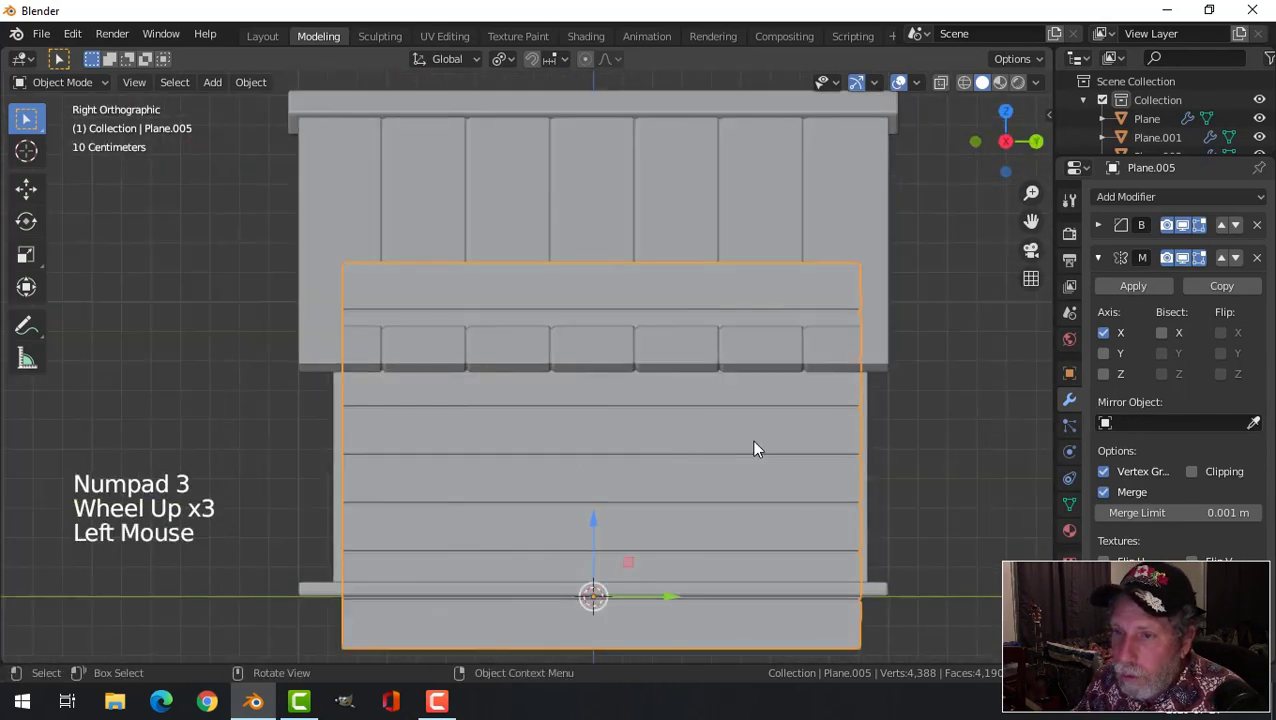
pyautogui.press('Tab')
pyautogui.press('a')
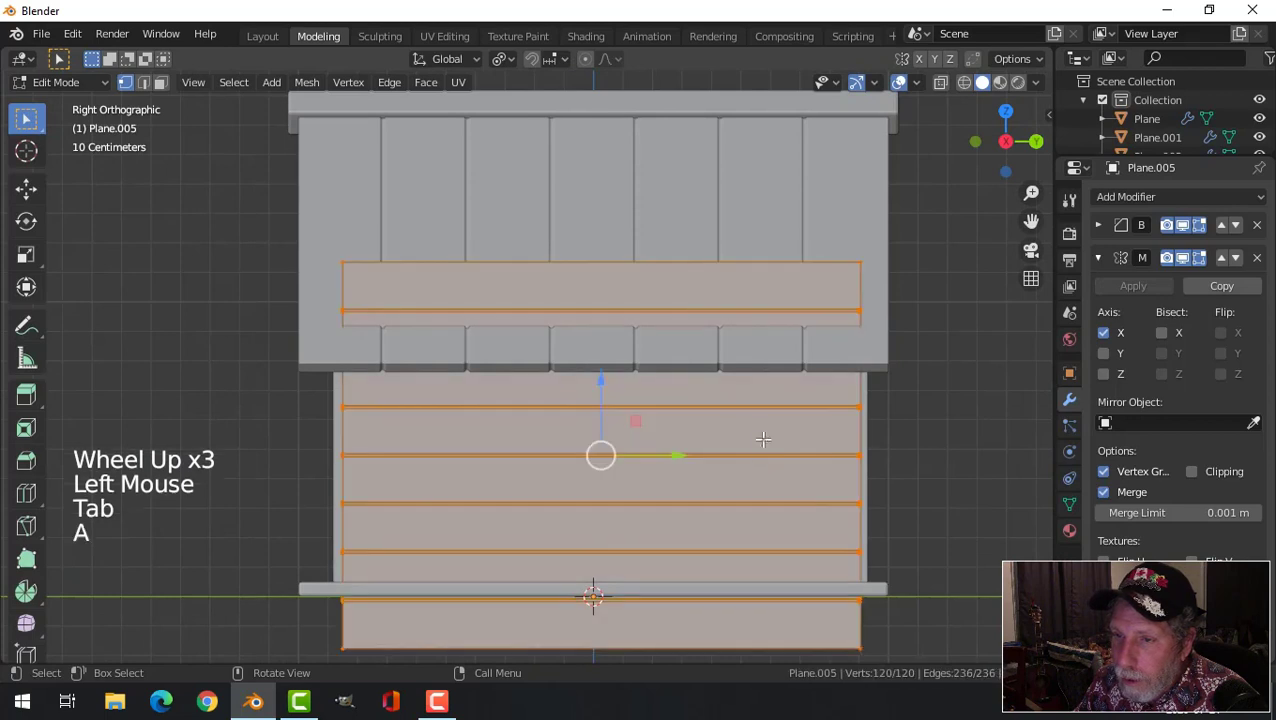
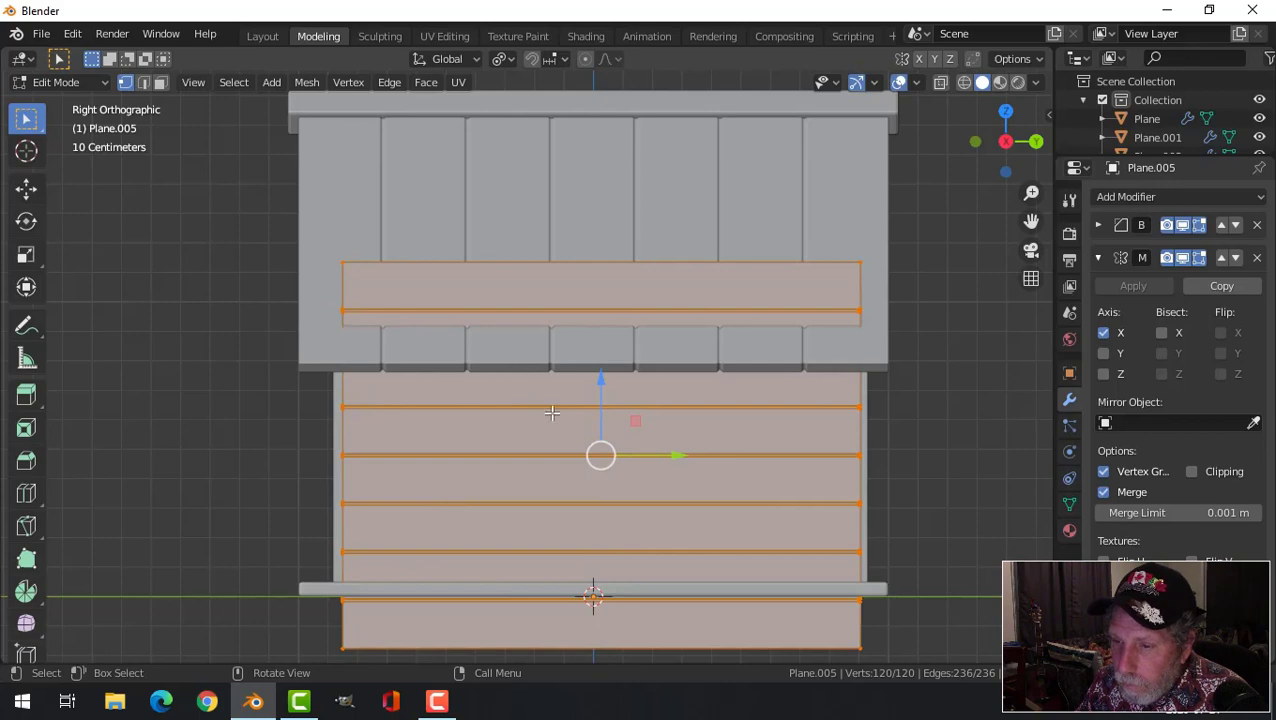
pyautogui.hotkey('alt', 'a')
pyautogui.moveTo(576, 425); pyautogui.dragTo(664, 459, button='middle')
pyautogui.moveTo(643, 336); pyautogui.dragTo(468, 363, button='middle')
pyautogui.press('b')
pyautogui.moveTo(460, 380); pyautogui.dragTo(573, 418)
pyautogui.press('x')
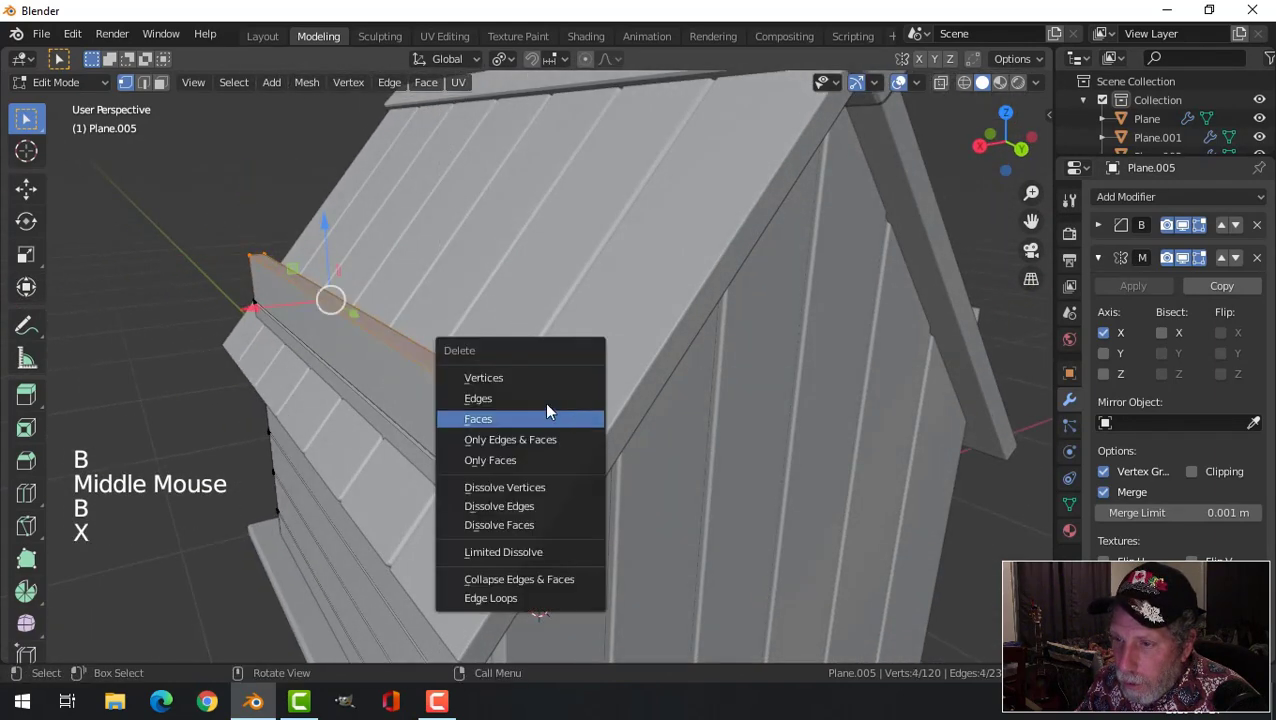
pyautogui.click(545, 416)
# - Delete the exposed loop left behind above the side wall's uppermost groove
pyautogui.moveTo(557, 476); pyautogui.dragTo(658, 481, button='middle')
pyautogui.scroll(2, 658, 481)
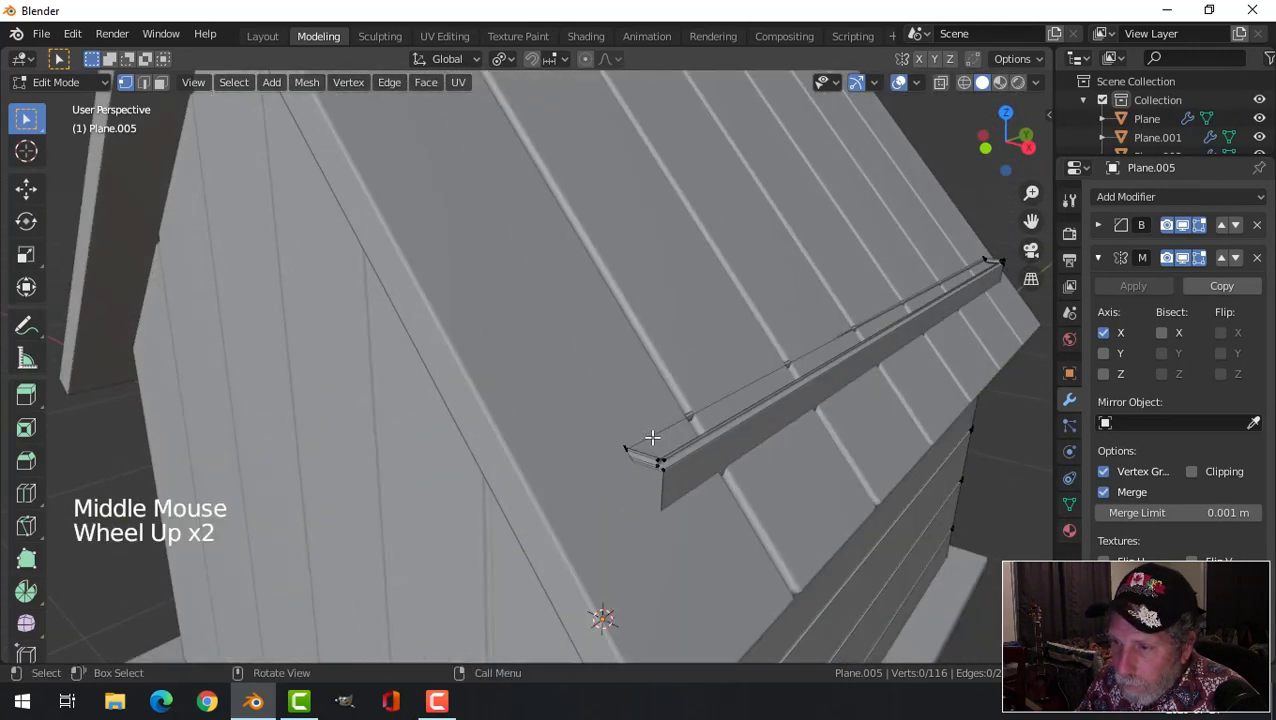
pyautogui.keyDown('alt'); pyautogui.keyDown('shift'); pyautogui.click(655, 438); pyautogui.keyUp('shift'); pyautogui.keyUp('alt')
pyautogui.press('x')
pyautogui.click(679, 437)
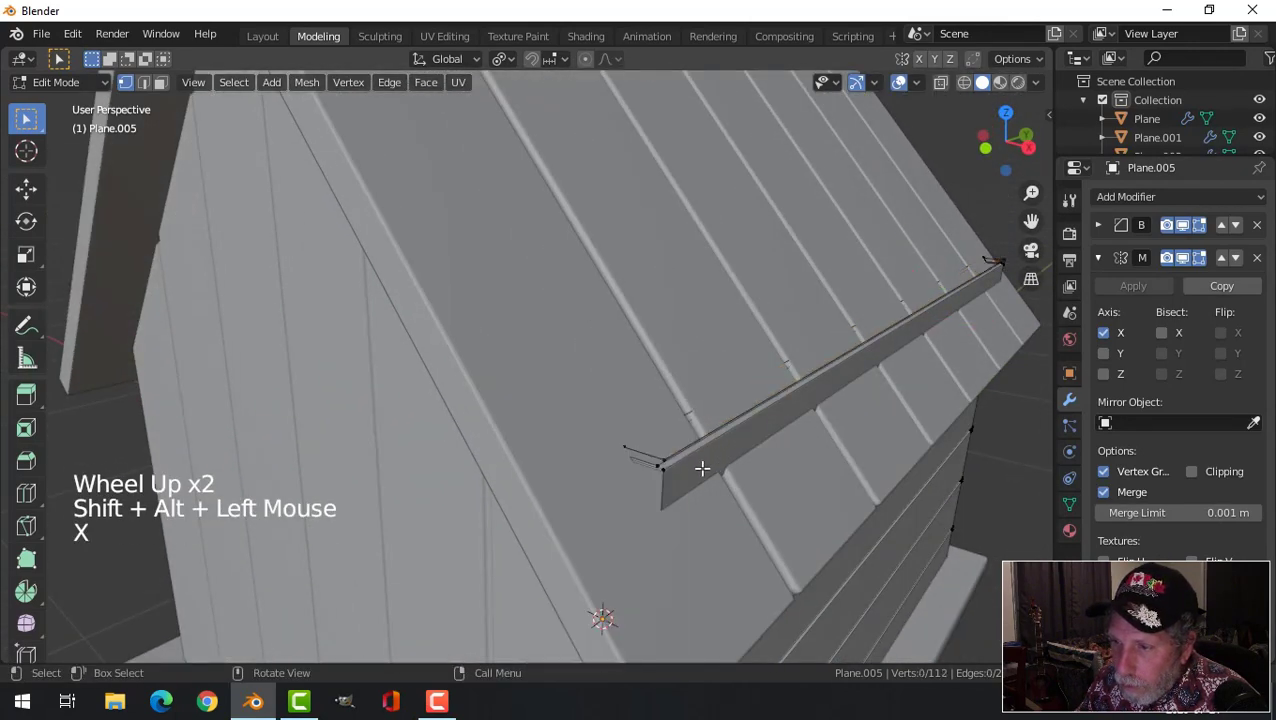
# - Delete the loose linked geometry left along the side wall's upper edge, then clear the selection and leave mesh editing
pyautogui.keyDown('alt'); pyautogui.keyDown('shift'); pyautogui.click(894, 313); pyautogui.keyUp('shift'); pyautogui.keyUp('alt')
pyautogui.hotkey('alt', 'a')
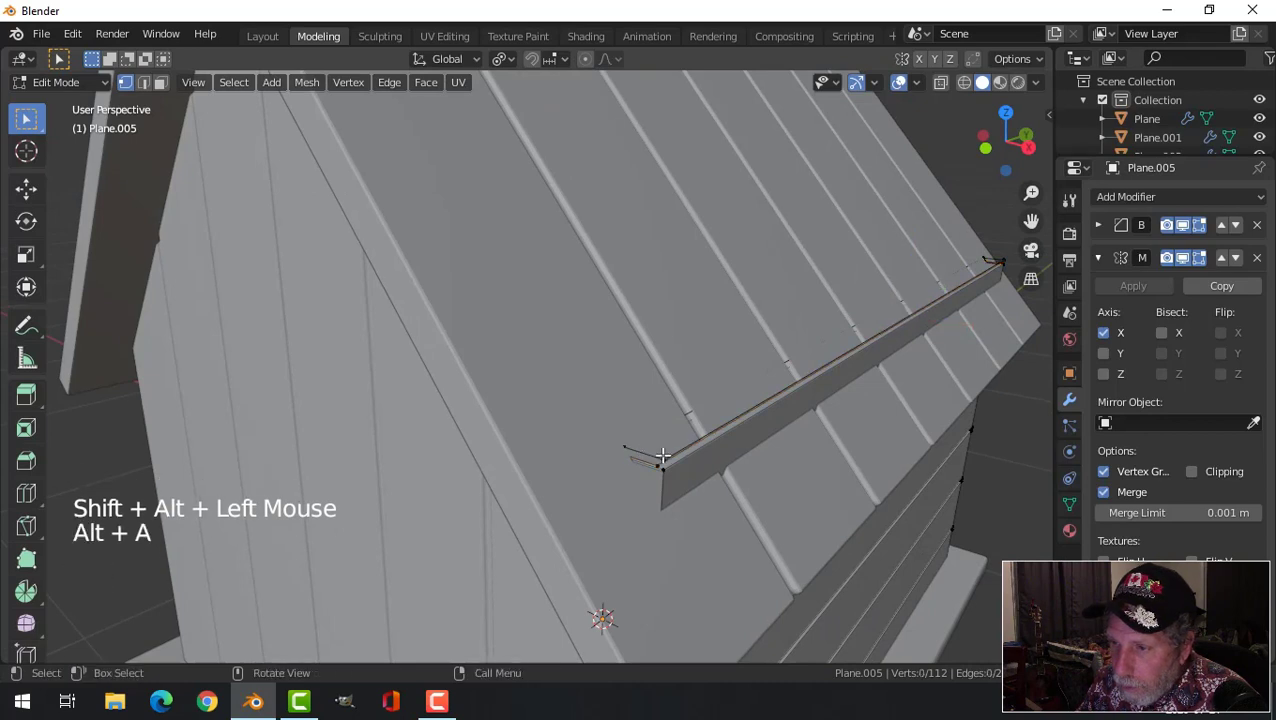
pyautogui.click(666, 453)
pyautogui.hotkey('ctrl', 'l')
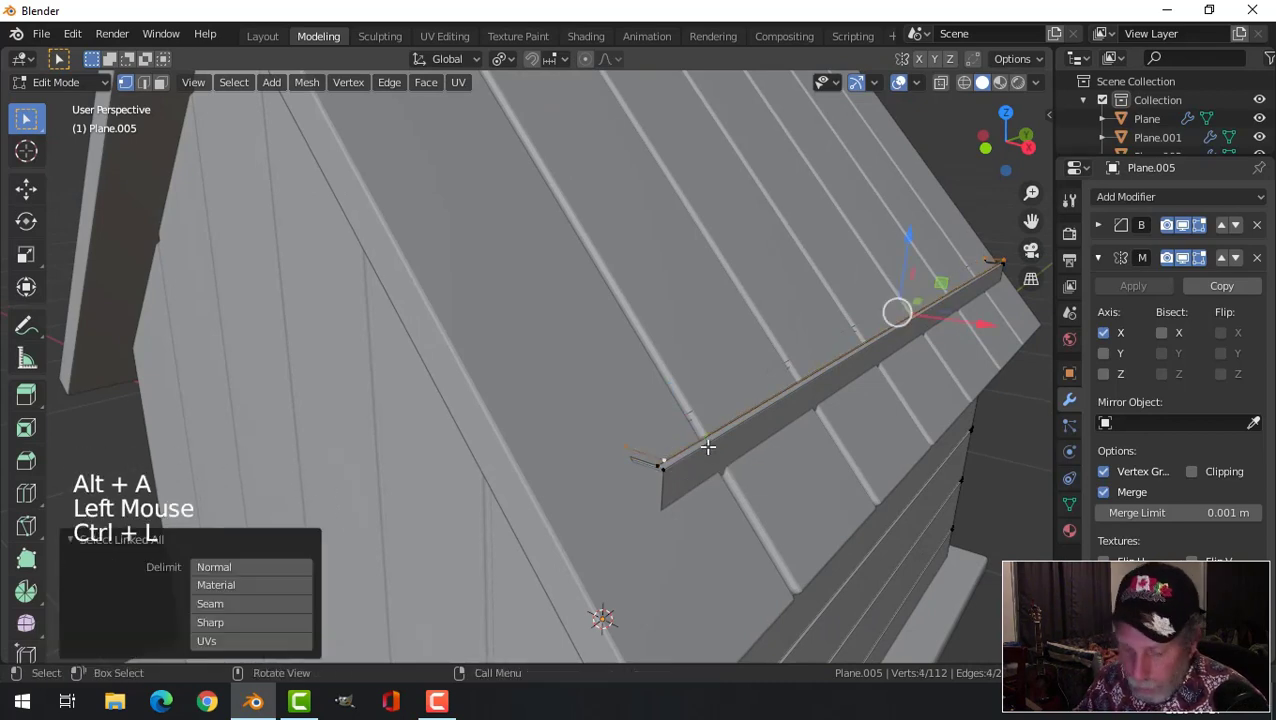
pyautogui.press('x')
pyautogui.click(719, 444)
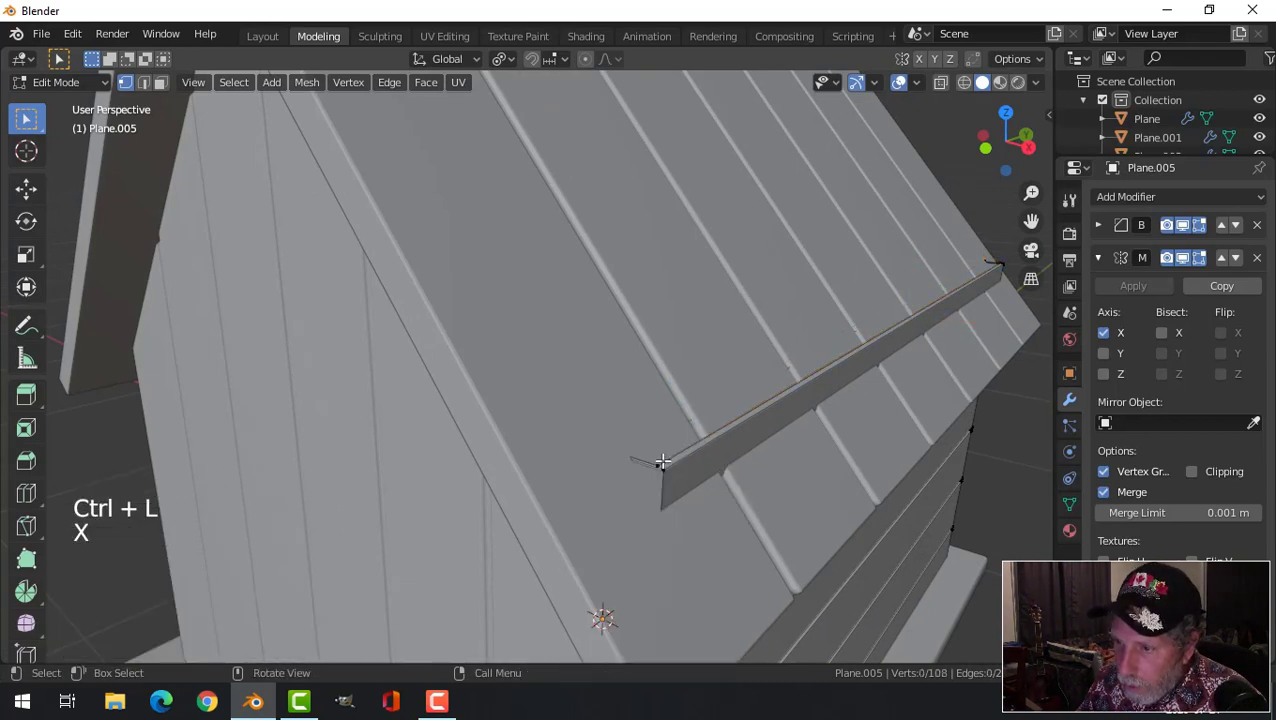
pyautogui.hotkey('ctrl', 'l')
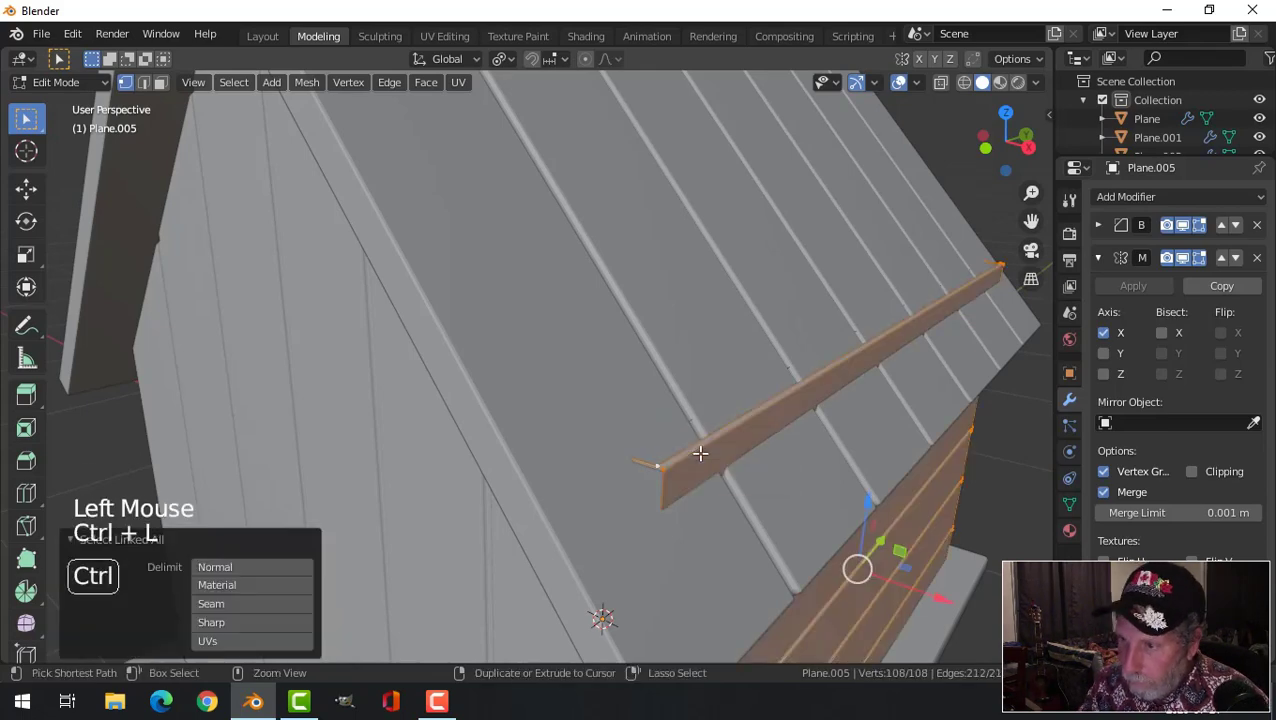
pyautogui.hotkey('alt', 'a')
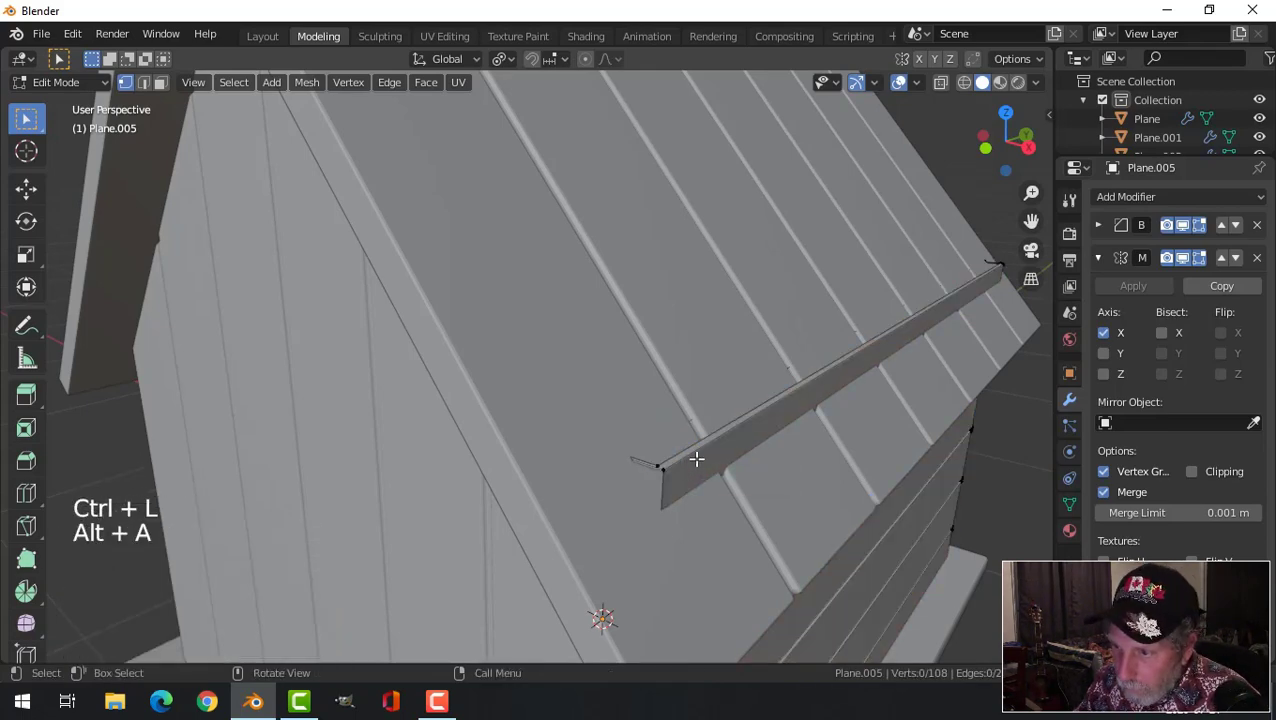
pyautogui.scroll(-2, 735, 436)
pyautogui.press('Tab')
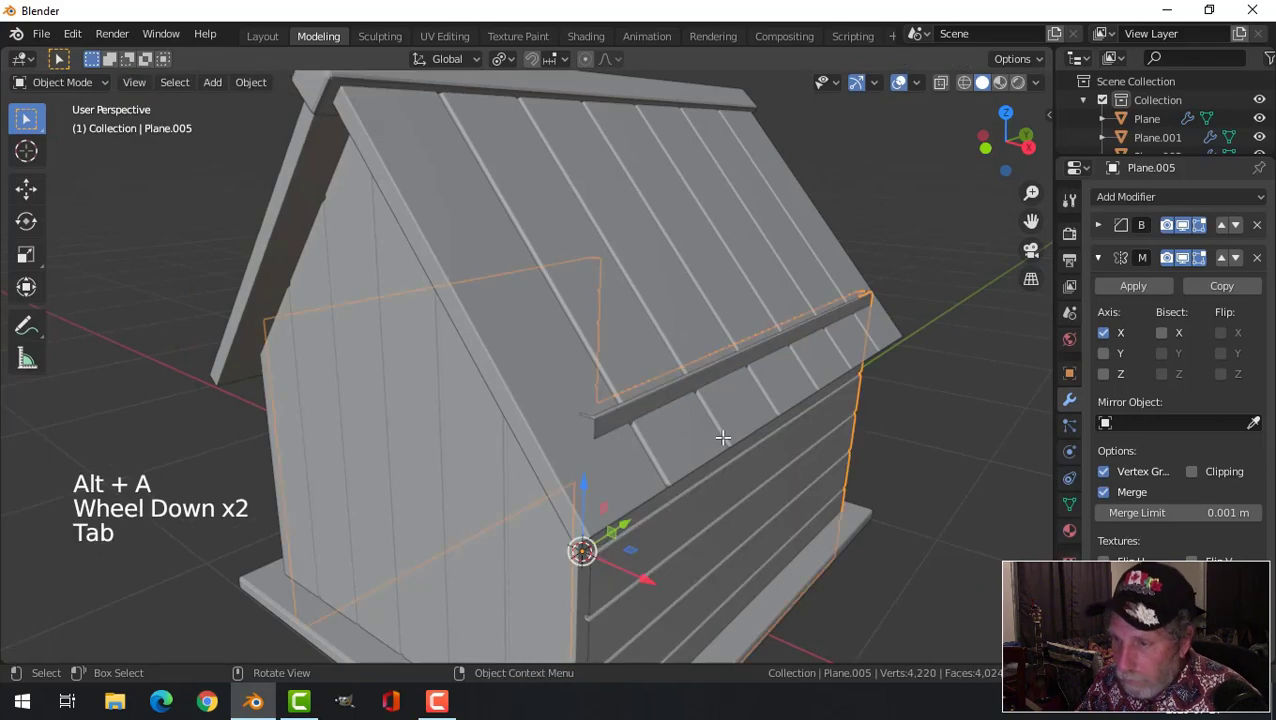
# - Isolate the side wall to inspect its trimmed upper edge, then show all objects again and clear the selection
pyautogui.hotkey('shift', 'h')
pyautogui.moveTo(726, 504); pyautogui.dragTo(662, 452, button='middle')
pyautogui.hotkey('alt', 'h')
pyautogui.hotkey('alt', 'a')
pyautogui.scroll(-2, 680, 480)
# - Open the side wall for mesh editing in edge mode and examine the edges still protruding through the roof
pyautogui.click(596, 422)
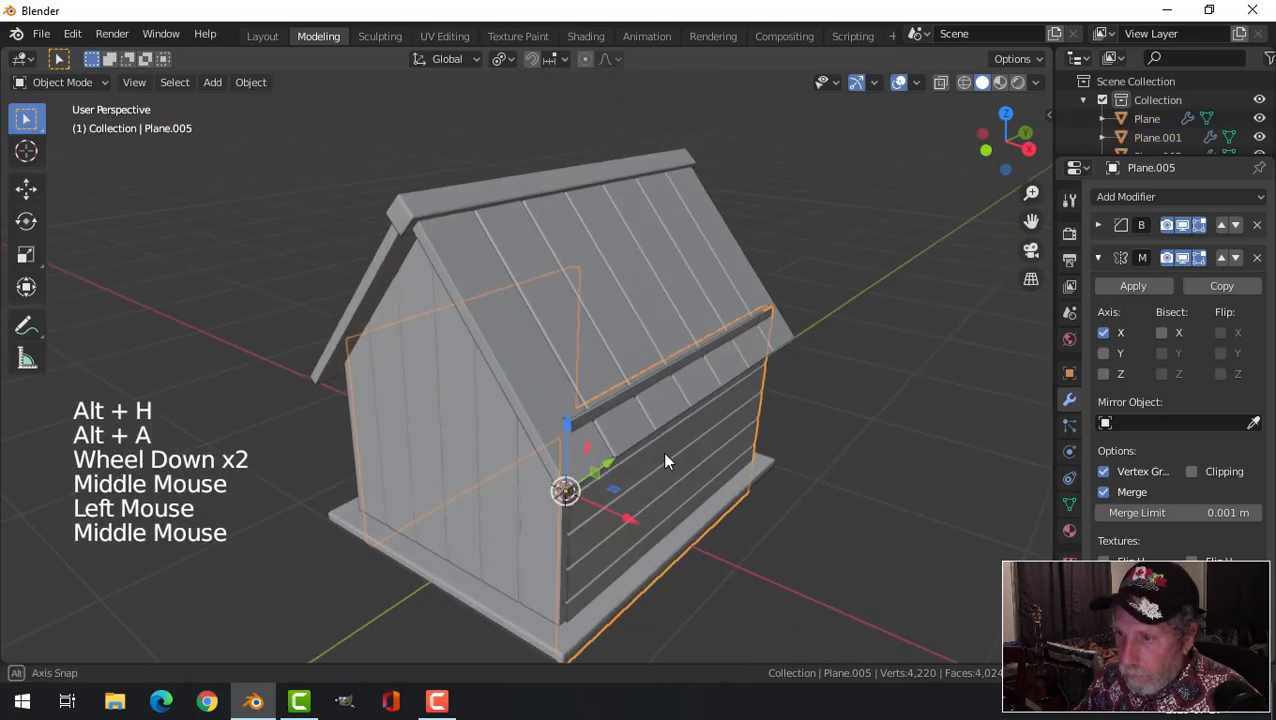
pyautogui.press('Tab')
pyautogui.scroll(2, 663, 458)
pyautogui.press('2')
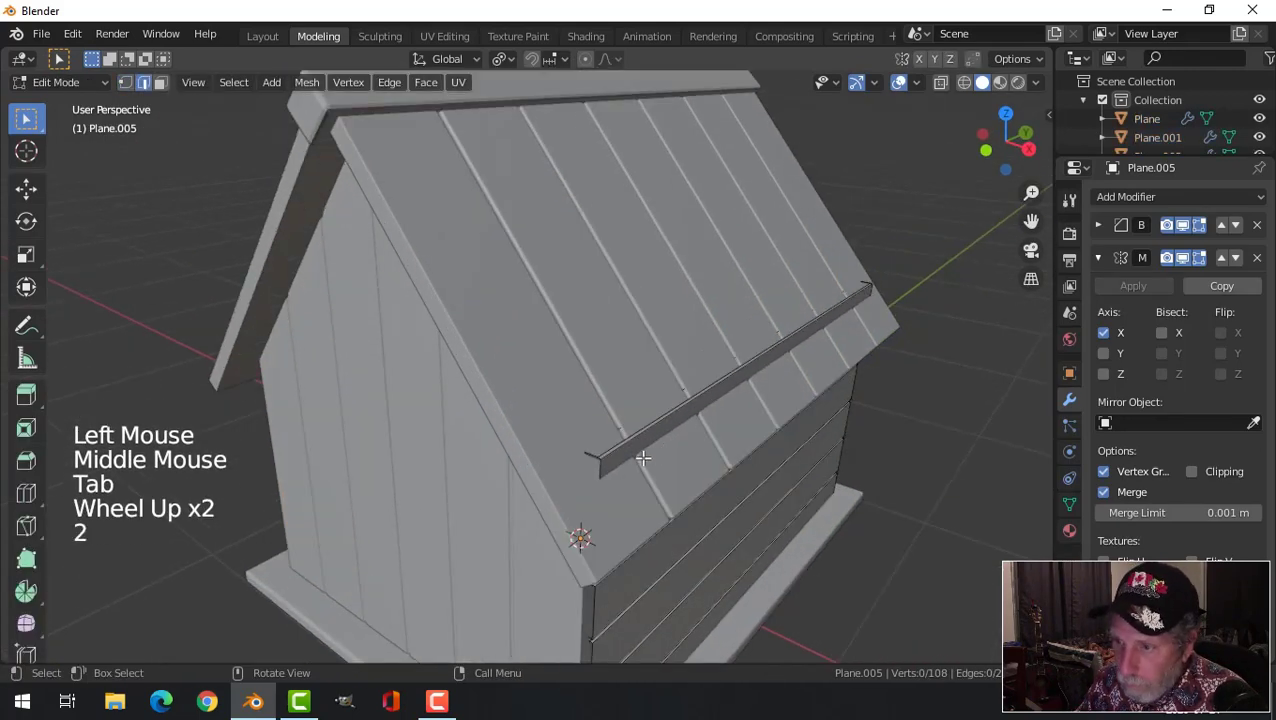
pyautogui.scroll(2, 654, 470)
pyautogui.click(714, 497)
pyautogui.moveTo(714, 497); pyautogui.dragTo(816, 448, button='middle')
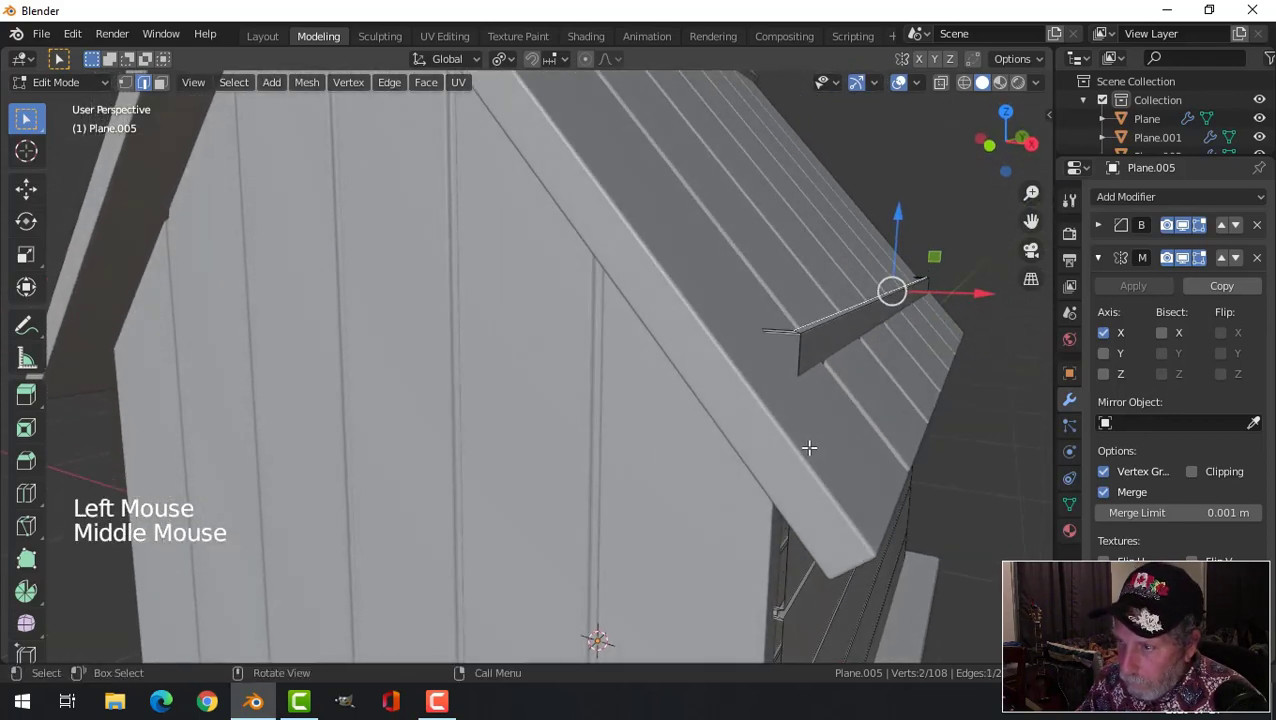
pyautogui.scroll(-1, 809, 448)
pyautogui.hotkey('alt', 'a')
pyautogui.moveTo(843, 441); pyautogui.dragTo(816, 463, button='middle')
pyautogui.scroll(-2, 755, 441)
# - Bisect the side wall's entire mesh along the roof slope in front view, using Clear Outer without Clear Inner, then leave mesh editing
pyautogui.press('KP_1')
pyautogui.press('a')
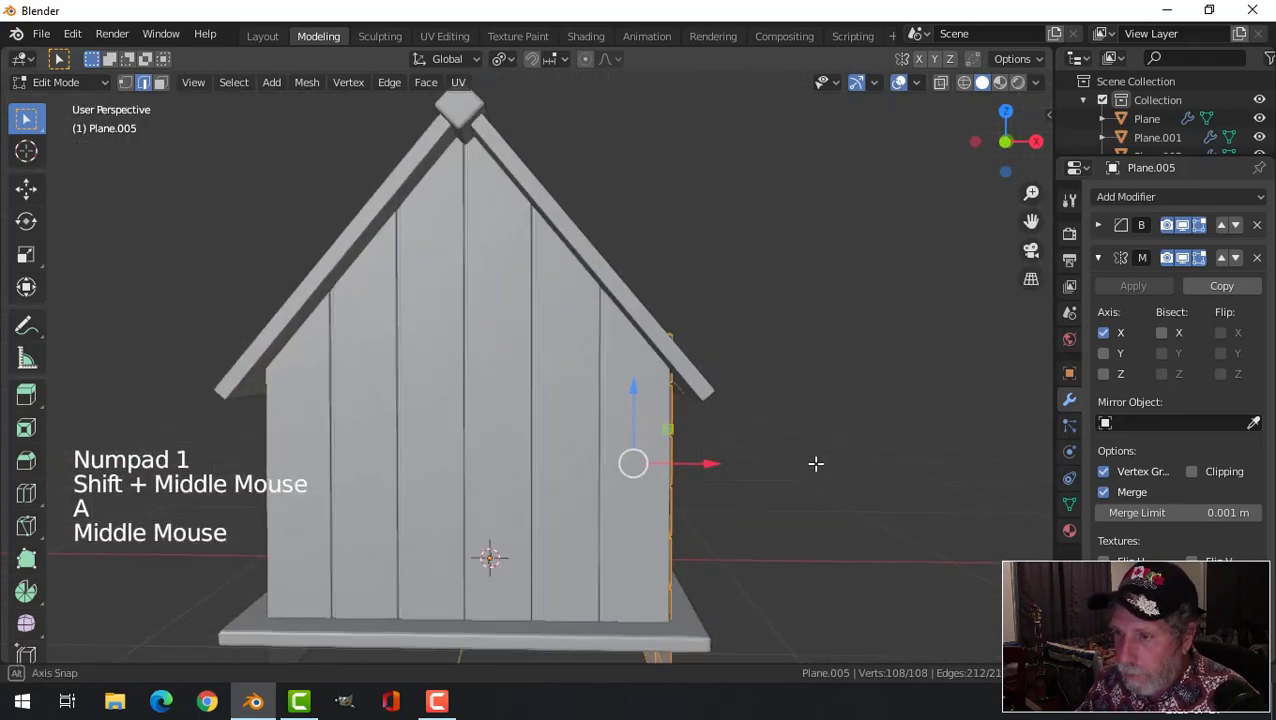
pyautogui.press('KP_1')
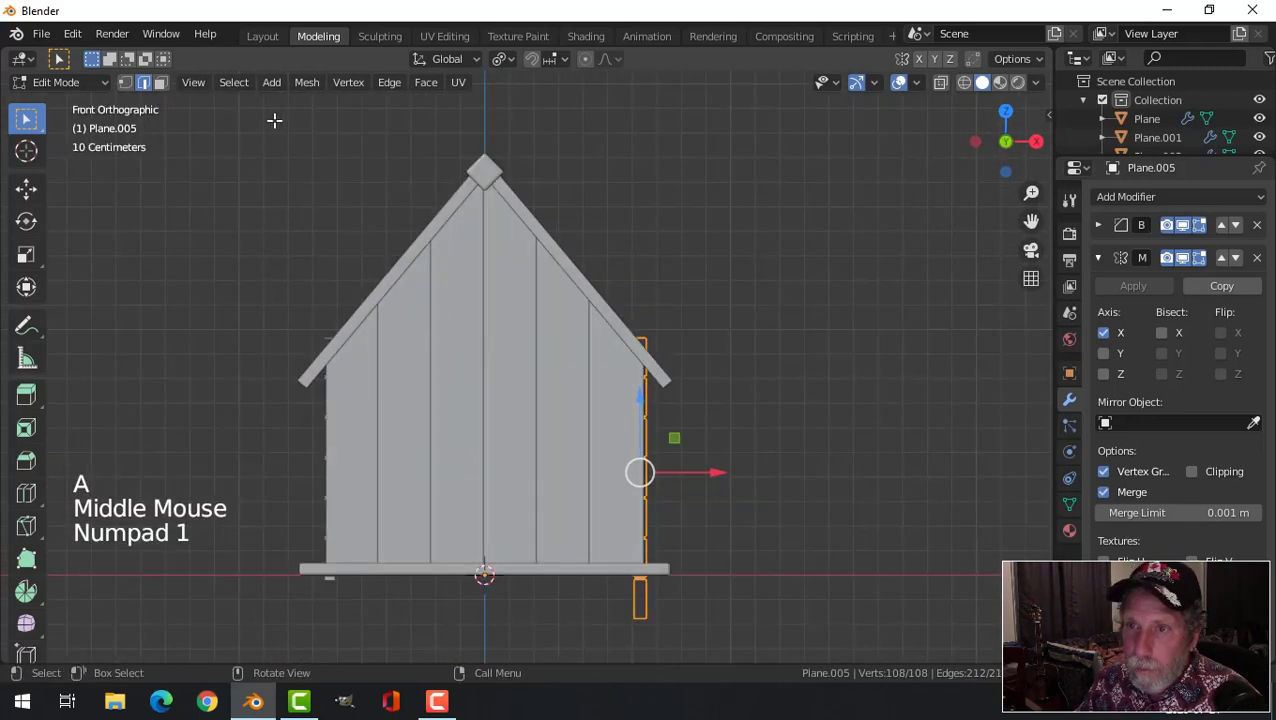
pyautogui.click(305, 84)
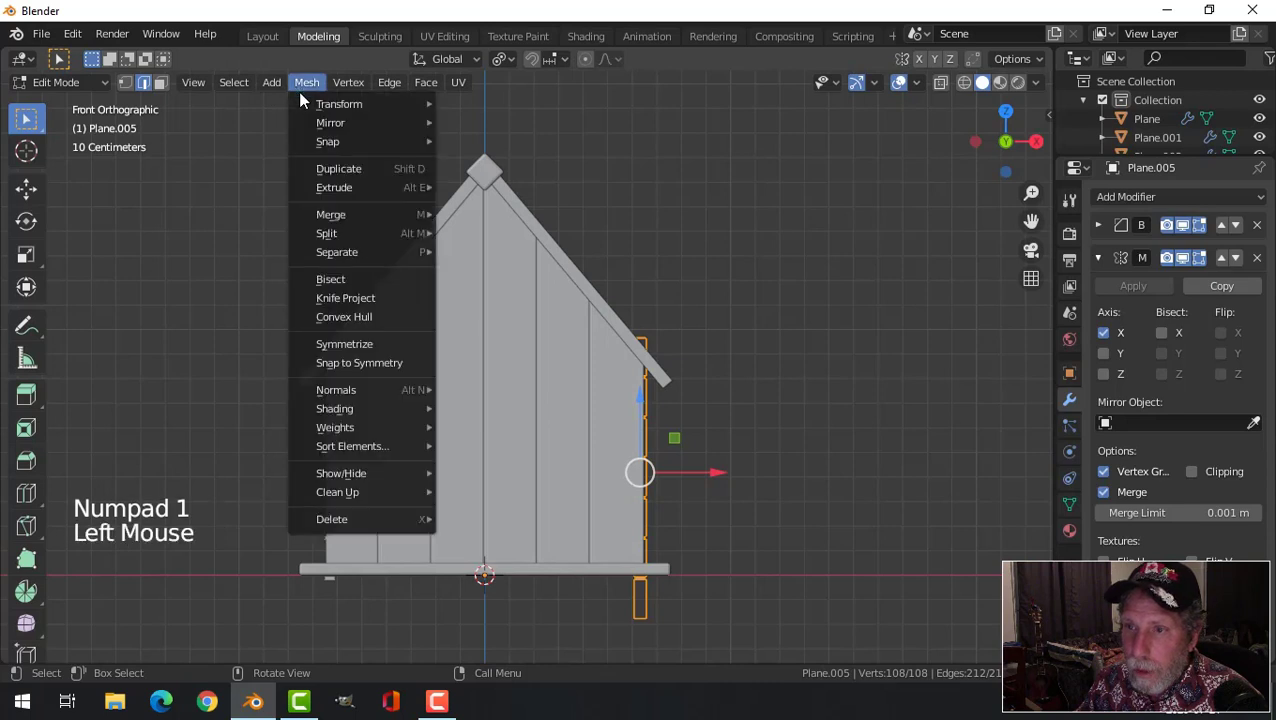
pyautogui.click(333, 280)
pyautogui.moveTo(470, 153); pyautogui.dragTo(492, 184)
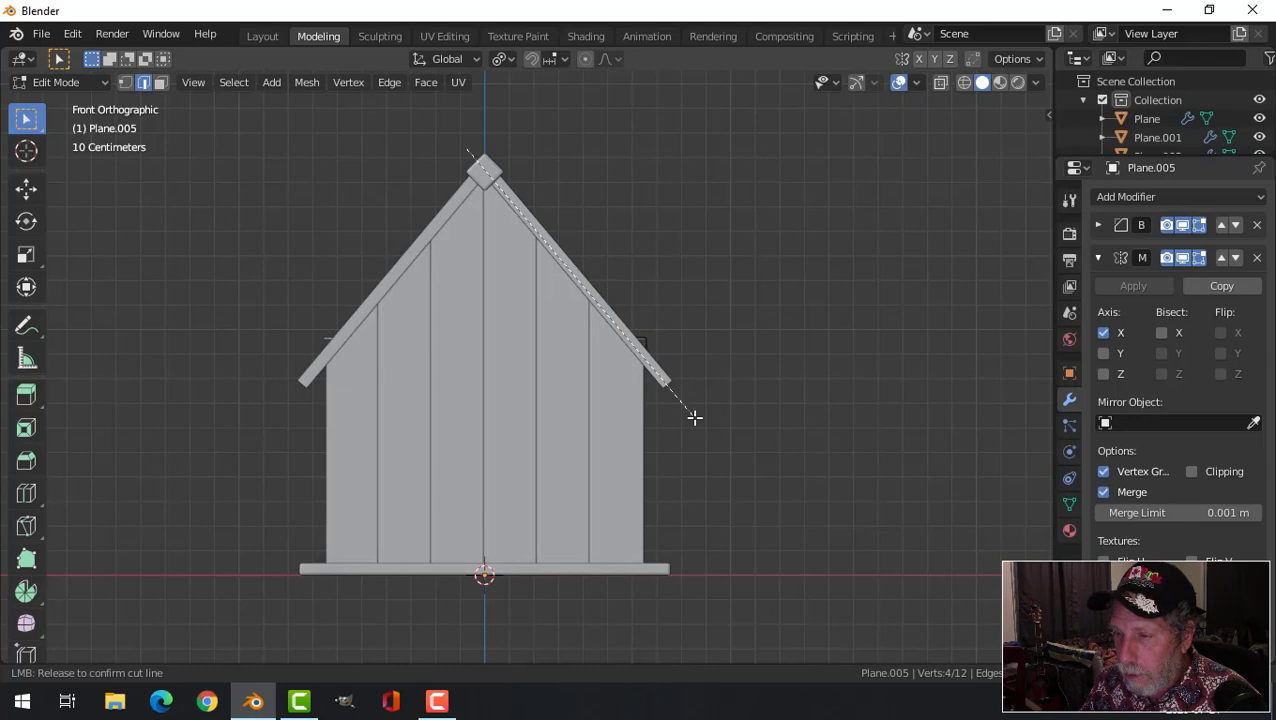
pyautogui.moveTo(694, 417); pyautogui.dragTo(695, 417)
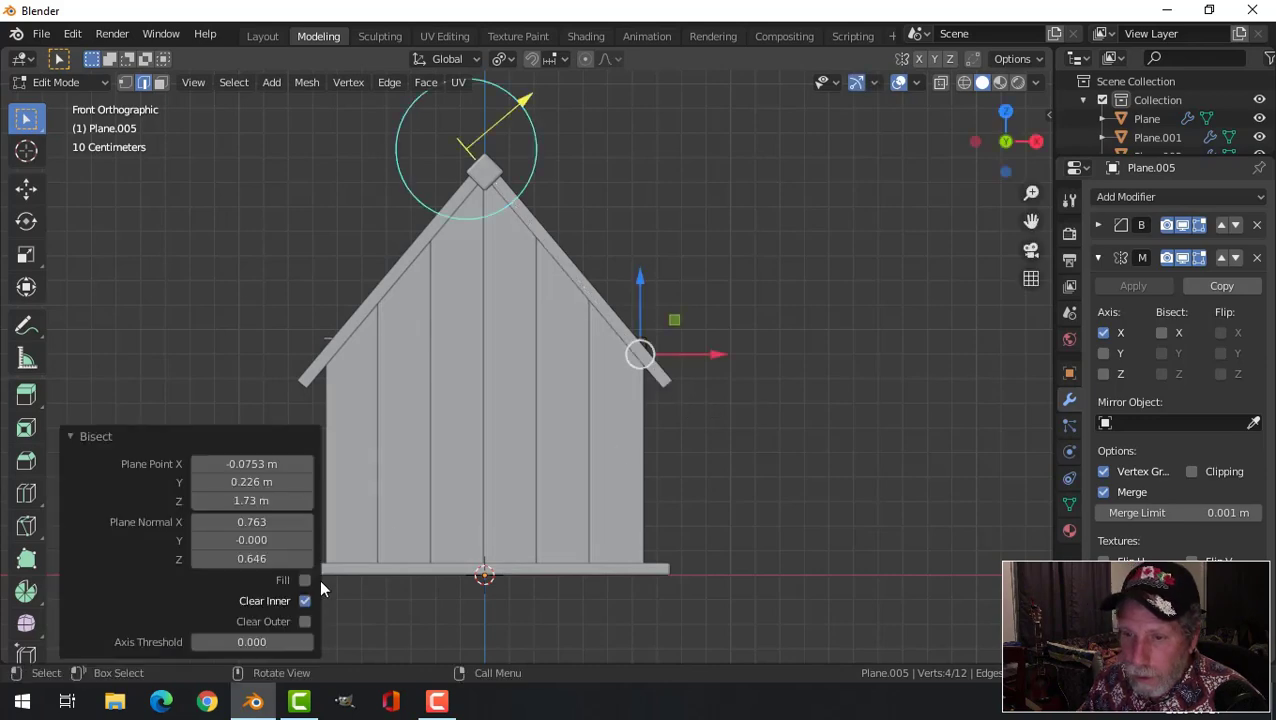
pyautogui.click(305, 621)
pyautogui.moveTo(619, 498); pyautogui.dragTo(641, 412, button='middle')
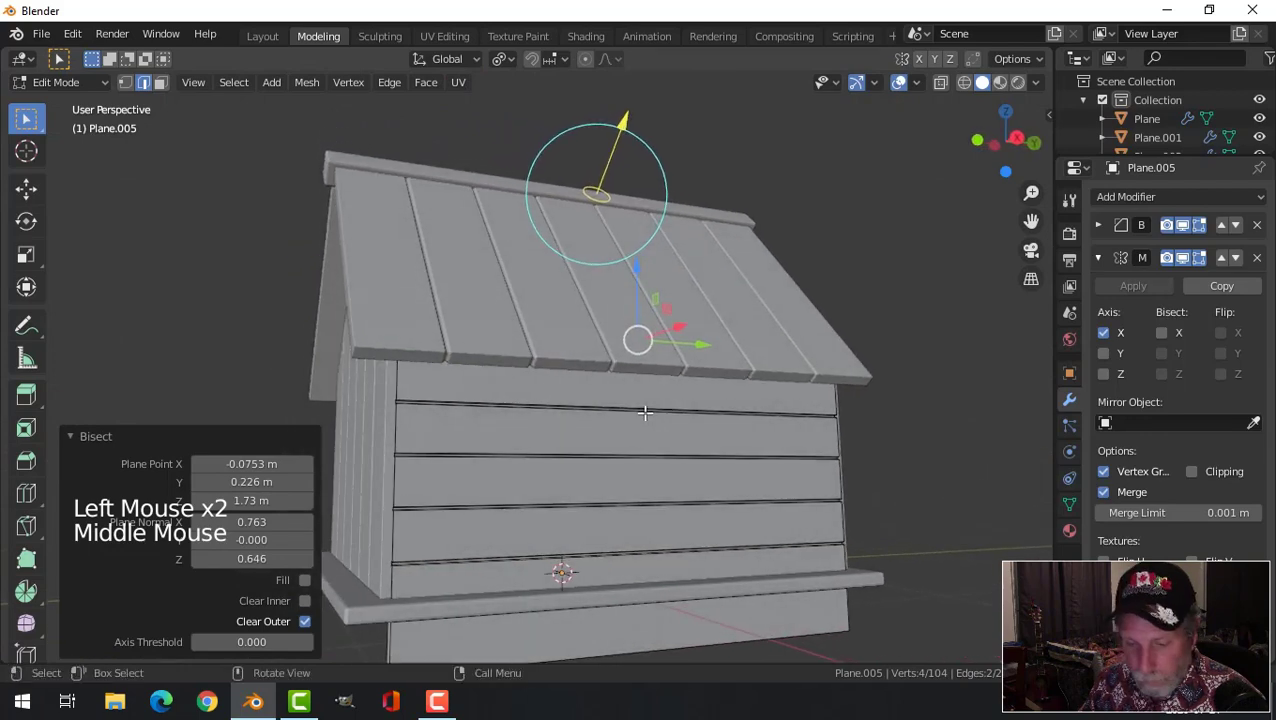
pyautogui.click(961, 347)
pyautogui.press('Tab')
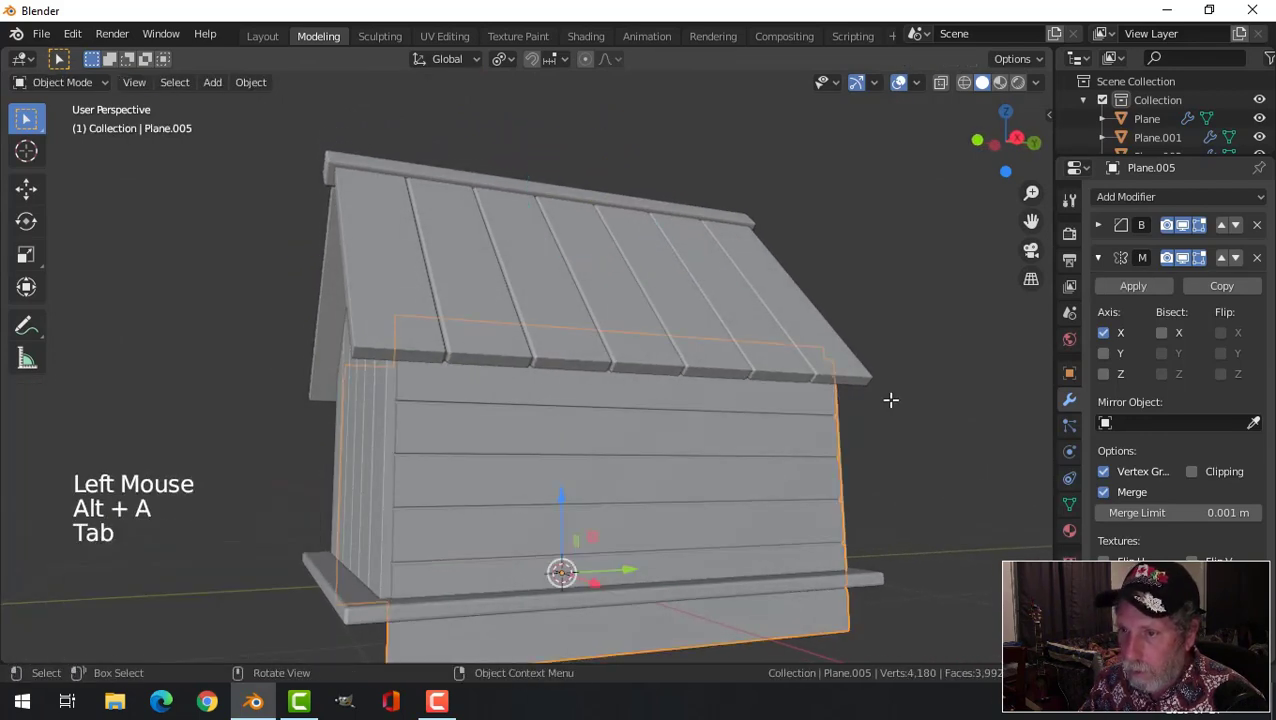
pyautogui.scroll(-2, 851, 408)
pyautogui.hotkey('alt', 'a')
# - Move the side wall's entire mesh slightly inward so it sits recessed between the front and back walls
pyautogui.moveTo(849, 404); pyautogui.dragTo(516, 413, button='middle')
pyautogui.scroll(2, 600, 400)
pyautogui.click(553, 402)
pyautogui.scroll(-1, 516, 413)
pyautogui.moveTo(518, 573); pyautogui.dragTo(713, 481, button='middle')
pyautogui.press('Tab')
pyautogui.press('a')
pyautogui.moveTo(716, 463); pyautogui.dragTo(704, 461)
pyautogui.hotkey('alt', 'a')
# - Begin a mesh operation on the side wall's entire mesh from the right-side orthographic view
pyautogui.moveTo(704, 461); pyautogui.dragTo(757, 455, button='middle')
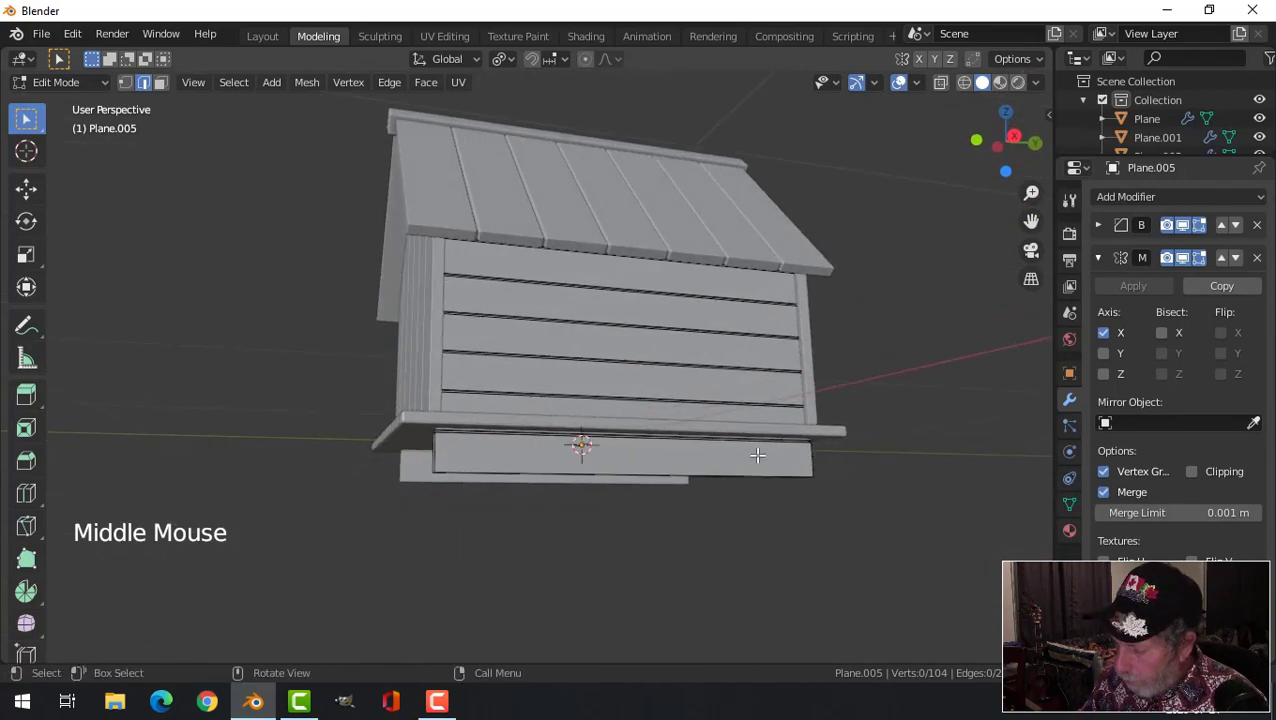
pyautogui.press('KP_3')
pyautogui.press('a')
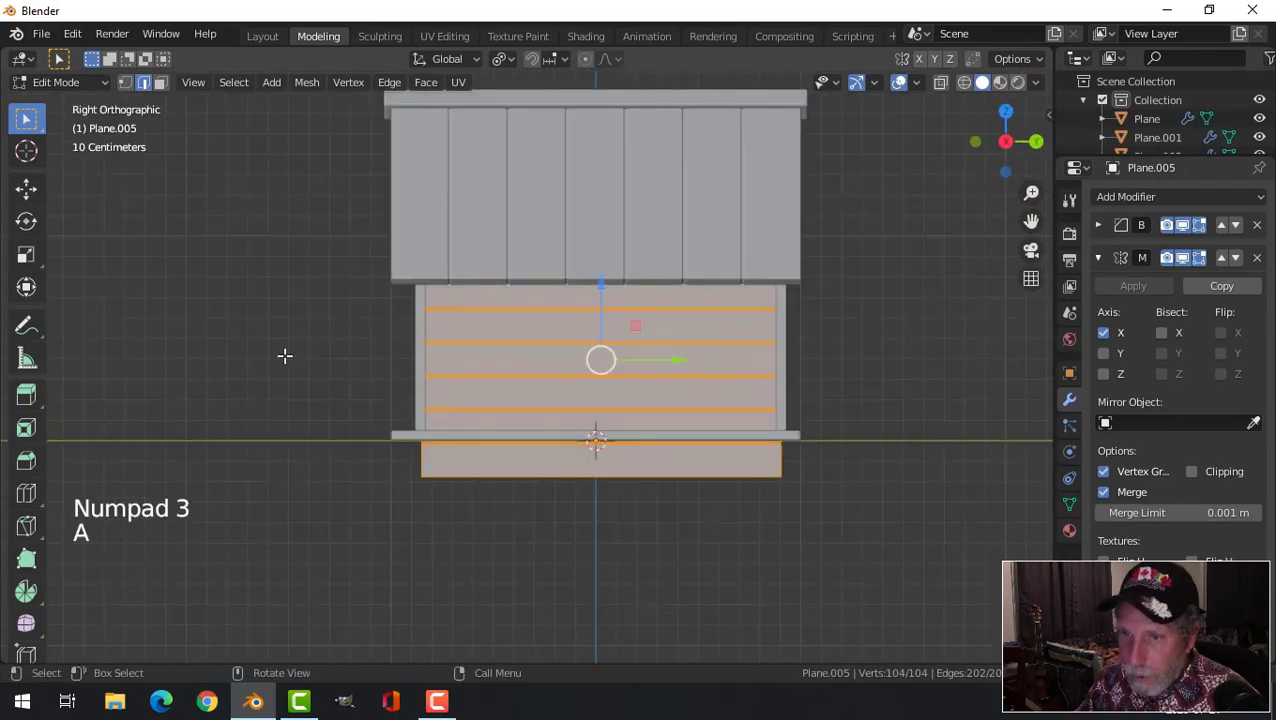
pyautogui.click(309, 83)
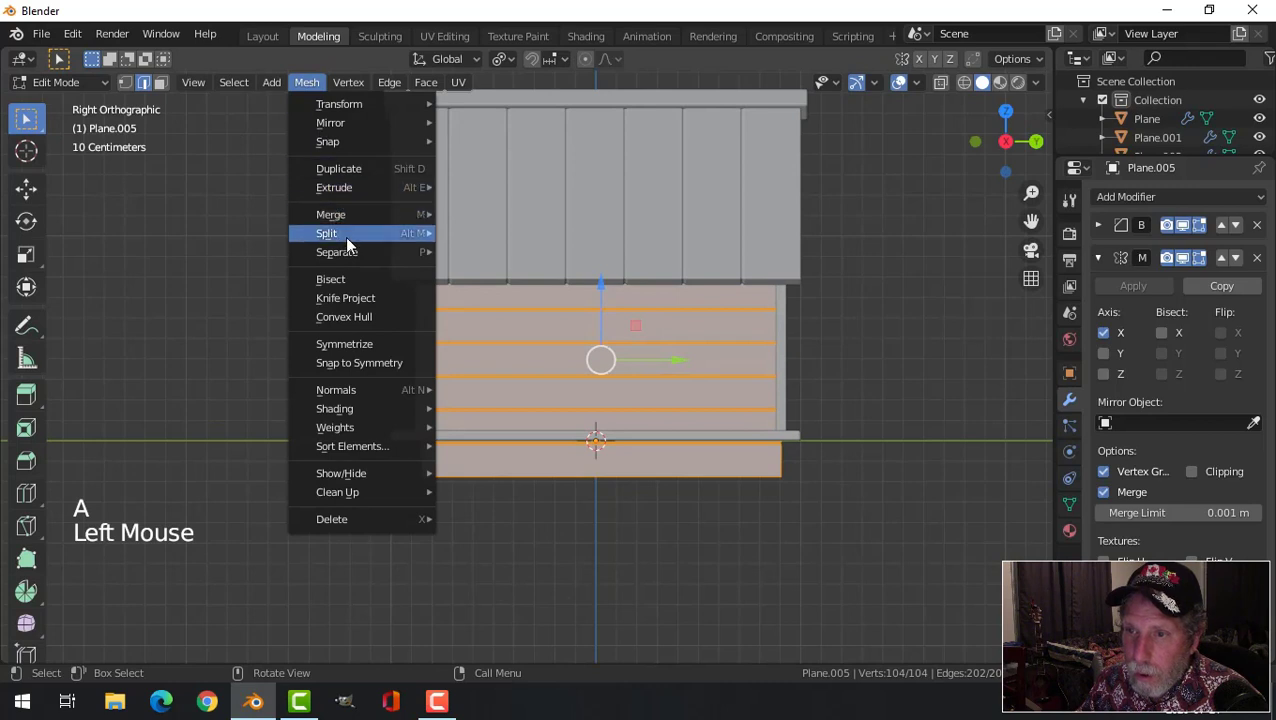
# - Bisect the selected side-wall planks horizontally at the base plate's level, removing everything below the cut, and leave mesh editing
pyautogui.click(331, 279)
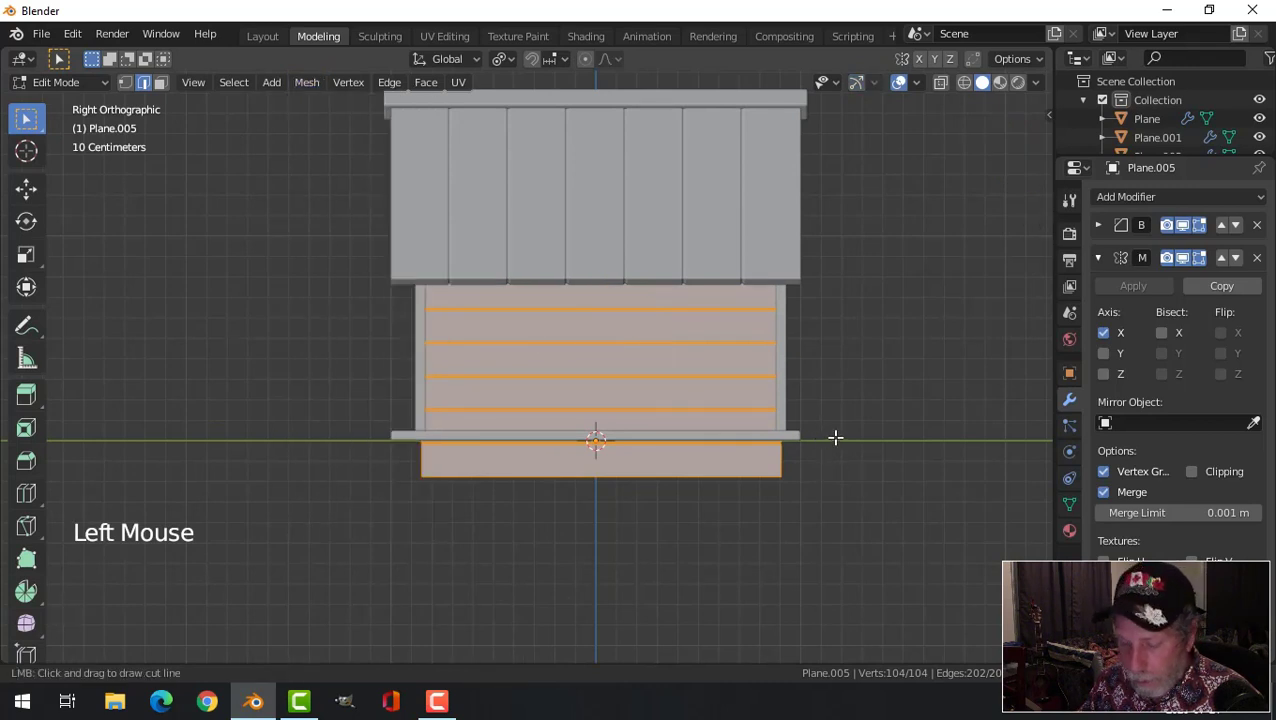
pyautogui.moveTo(815, 434); pyautogui.dragTo(725, 435)
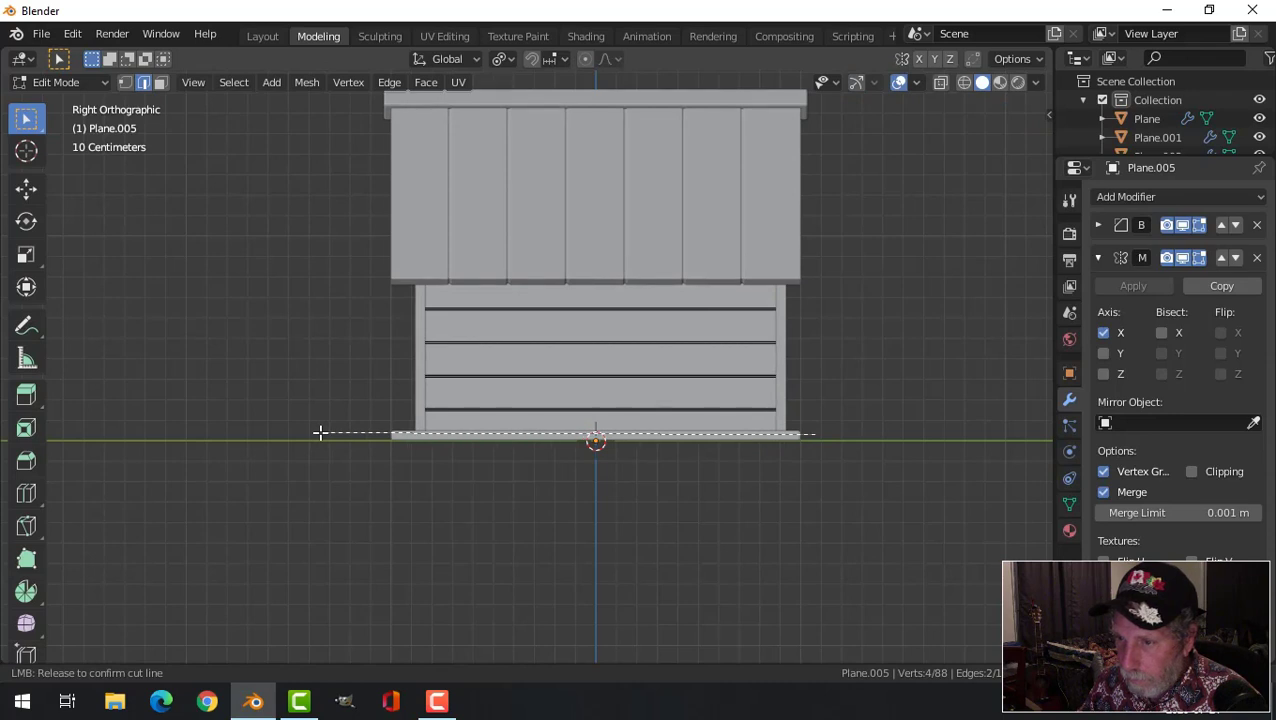
pyautogui.moveTo(320, 433); pyautogui.dragTo(322, 434)
pyautogui.click(878, 302)
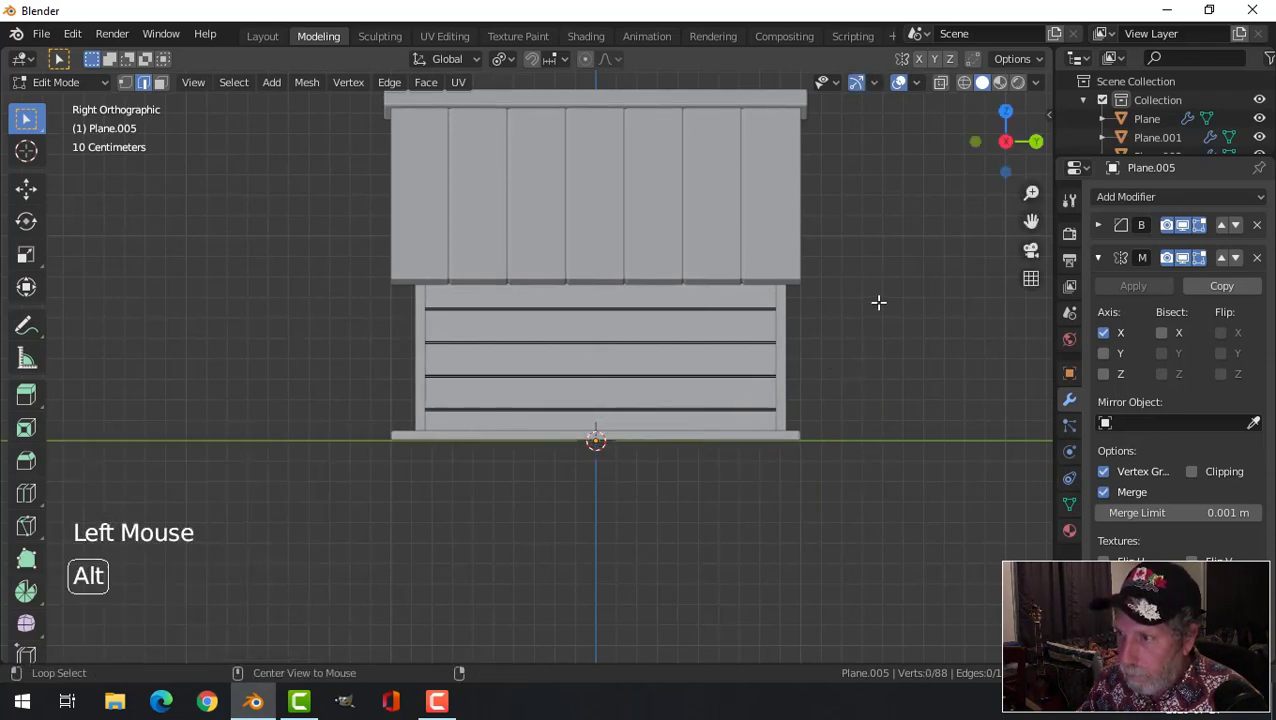
pyautogui.hotkey('alt', 'a')
pyautogui.press('Tab')
pyautogui.hotkey('alt', 'a')
pyautogui.moveTo(415, 408); pyautogui.dragTo(427, 390, button='middle')
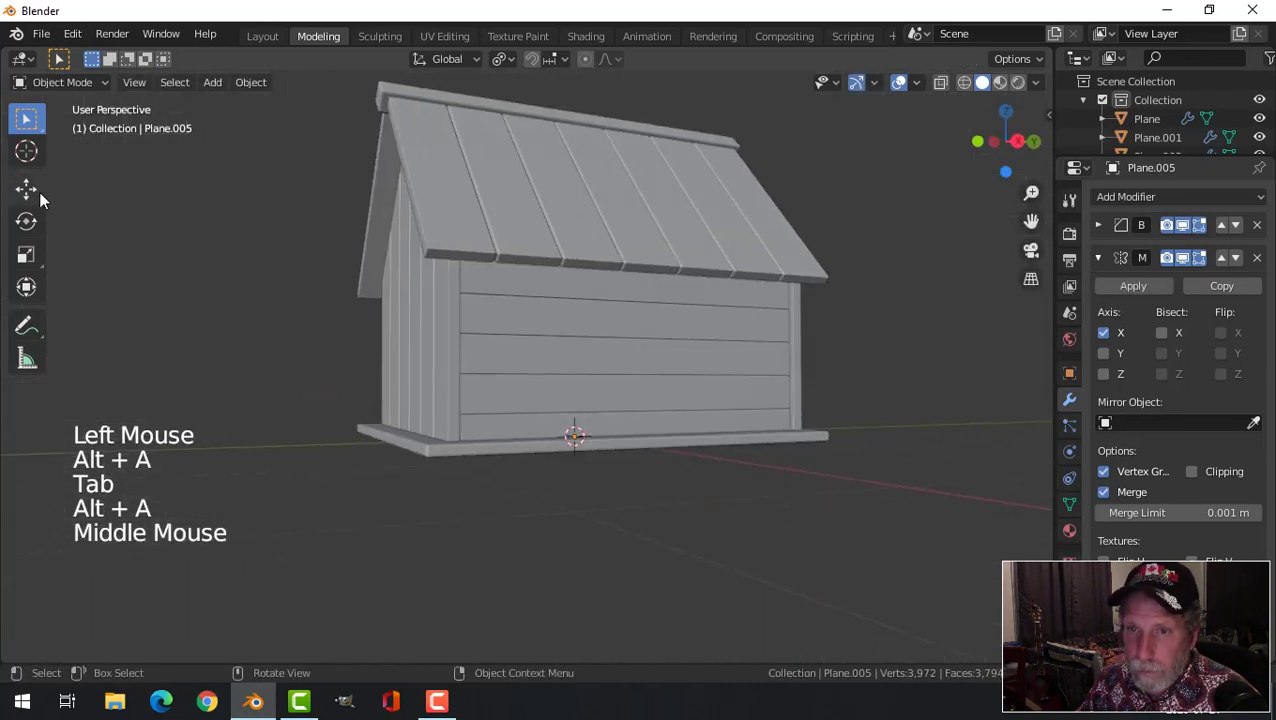
# - Select the base plate under the house and duplicate it in place with the Move tool active
pyautogui.click(38, 190)
pyautogui.moveTo(433, 325); pyautogui.dragTo(615, 365, button='middle')
pyautogui.scroll(-2, 620, 383)
pyautogui.keyDown('shift'); pyautogui.moveTo(615, 365); pyautogui.dragTo(600, 355, button='middle'); pyautogui.keyUp('shift')
pyautogui.moveTo(600, 355); pyautogui.dragTo(502, 203, button='middle')
pyautogui.click(469, 125)
pyautogui.moveTo(469, 125); pyautogui.dragTo(568, 361, button='middle')
pyautogui.click(618, 405)
pyautogui.moveTo(620, 414); pyautogui.dragTo(659, 392, button='middle')
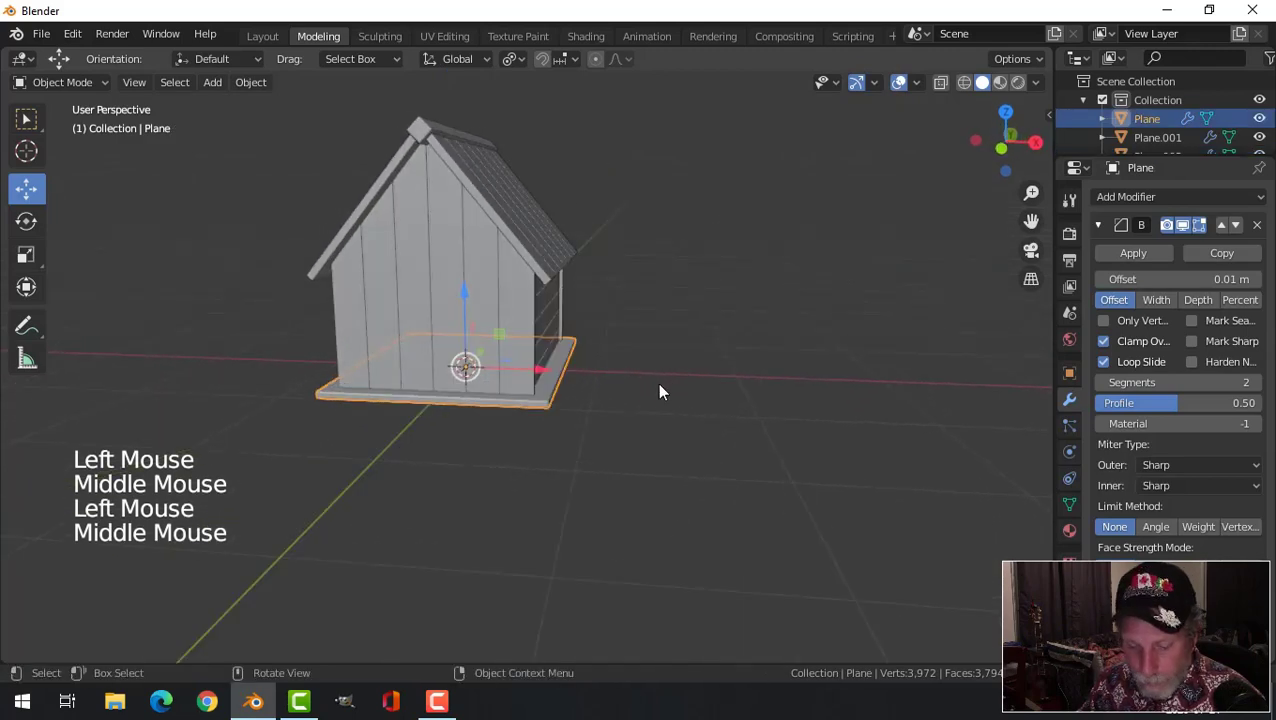
pyautogui.hotkey('shift', 'd')
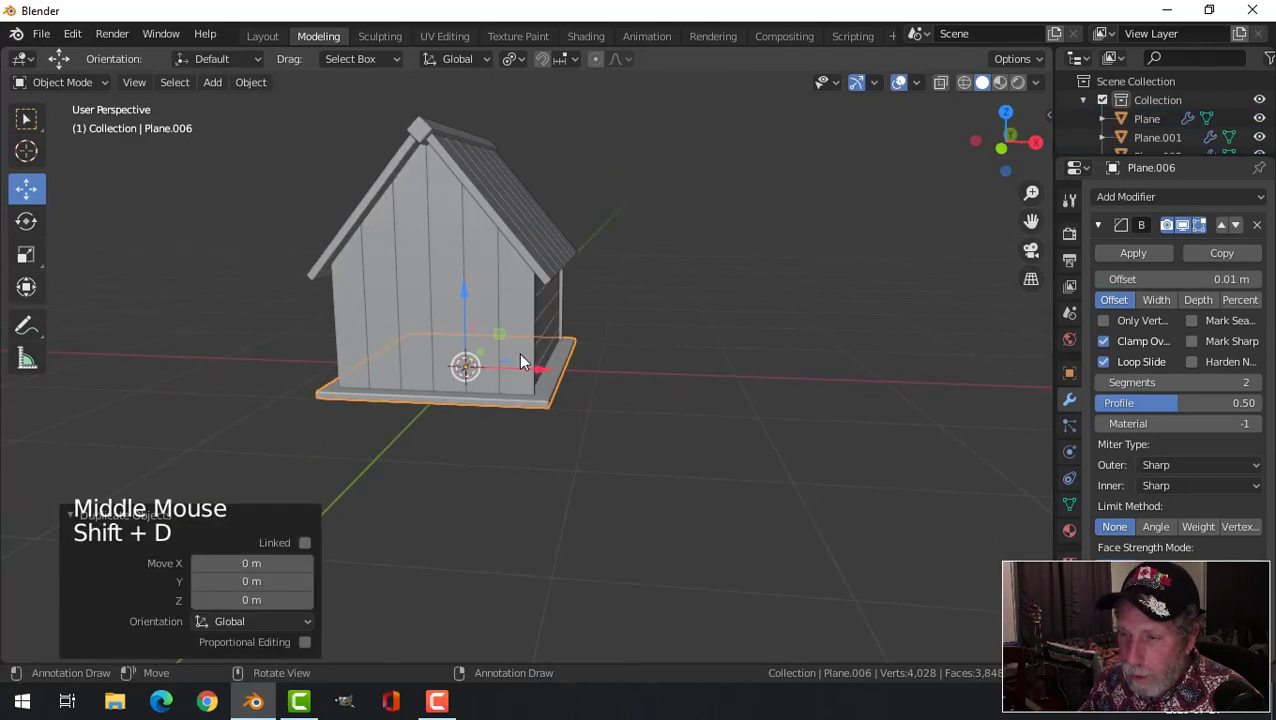
# - Edit the base plate's copy, raise its mesh above the original, and move one flat face down to form a thick block
pyautogui.moveTo(635, 303); pyautogui.dragTo(488, 336, button='middle')
pyautogui.press('Tab')
pyautogui.press('a')
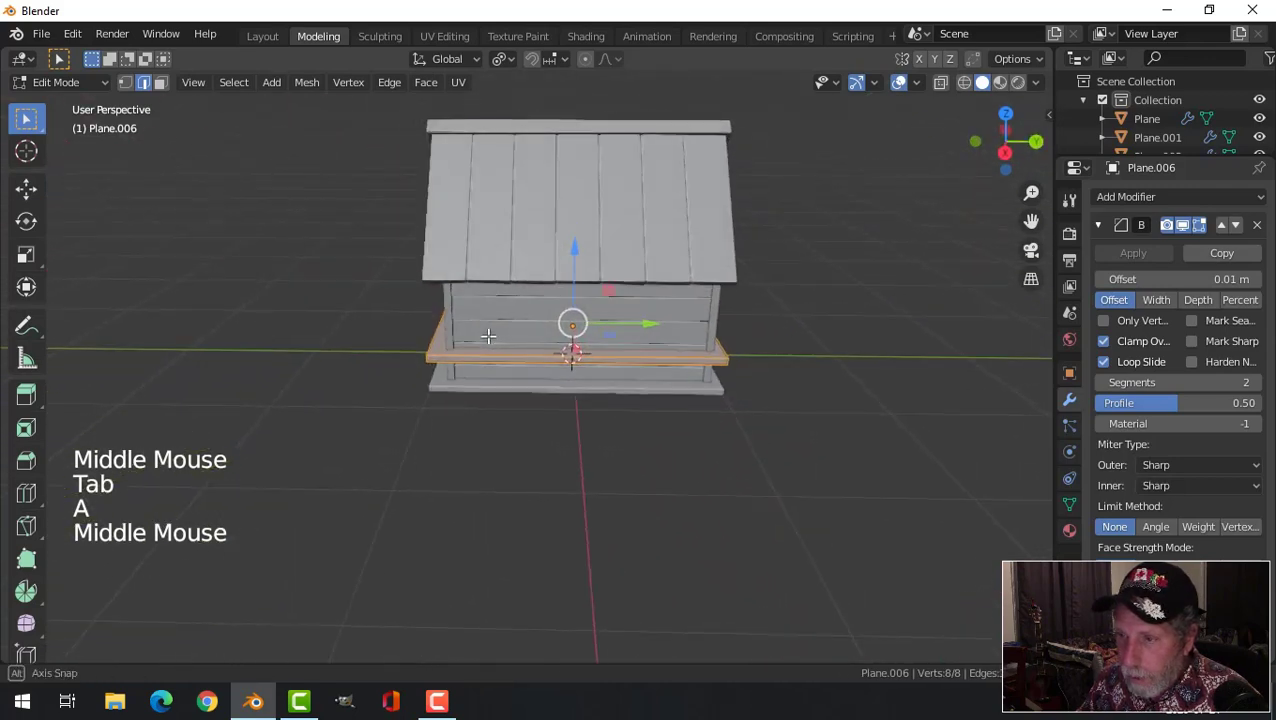
pyautogui.moveTo(670, 370); pyautogui.dragTo(637, 393, button='middle')
pyautogui.hotkey('alt', 'a')
pyautogui.press('3')
pyautogui.click(602, 361)
pyautogui.moveTo(550, 273); pyautogui.dragTo(578, 478)
# - Scale the whole block uniformly to 0.137 and stretch it by 7.873 along Z to form a square post
pyautogui.press('a')
pyautogui.moveTo(726, 362); pyautogui.dragTo(822, 398, button='middle')
pyautogui.press('s')
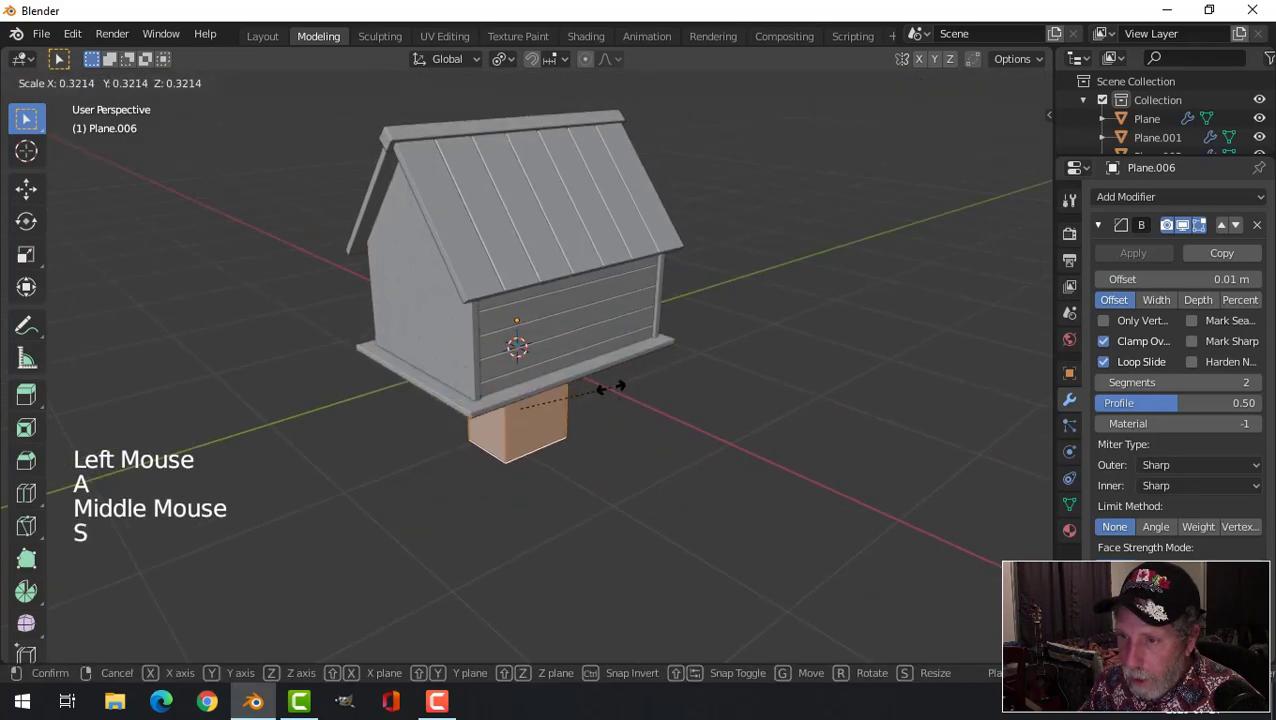
pyautogui.click(553, 393)
pyautogui.moveTo(612, 433); pyautogui.dragTo(569, 392, button='middle')
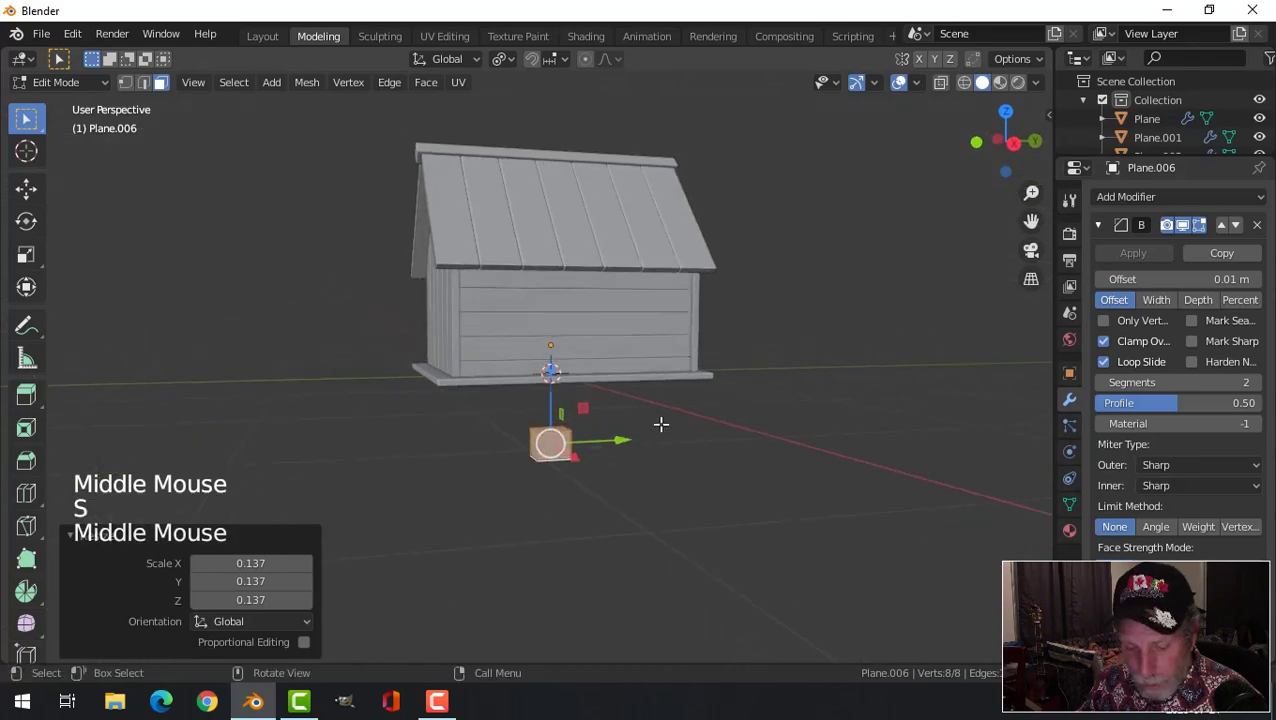
pyautogui.press('s')
pyautogui.press('z')
pyautogui.click(830, 95)
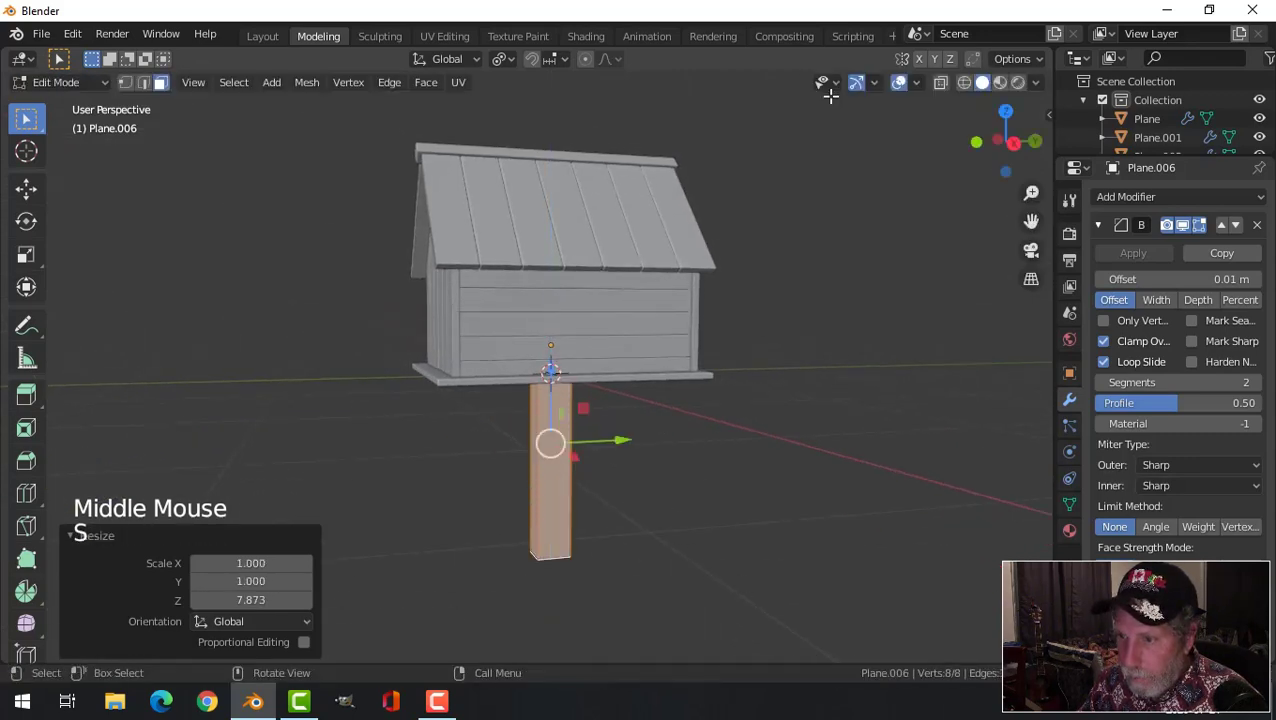
# - Move the post along X and Y to the front corner of the house, finishing with a Y shift of about -0.18 m
pyautogui.moveTo(633, 443); pyautogui.dragTo(520, 432)
pyautogui.moveTo(513, 396); pyautogui.dragTo(708, 386, button='middle')
pyautogui.moveTo(511, 487); pyautogui.dragTo(619, 472)
pyautogui.press('a')
pyautogui.moveTo(619, 472); pyautogui.dragTo(537, 452, button='middle')
pyautogui.moveTo(543, 445); pyautogui.dragTo(515, 456)
pyautogui.moveTo(532, 456); pyautogui.dragTo(527, 458, button='middle')
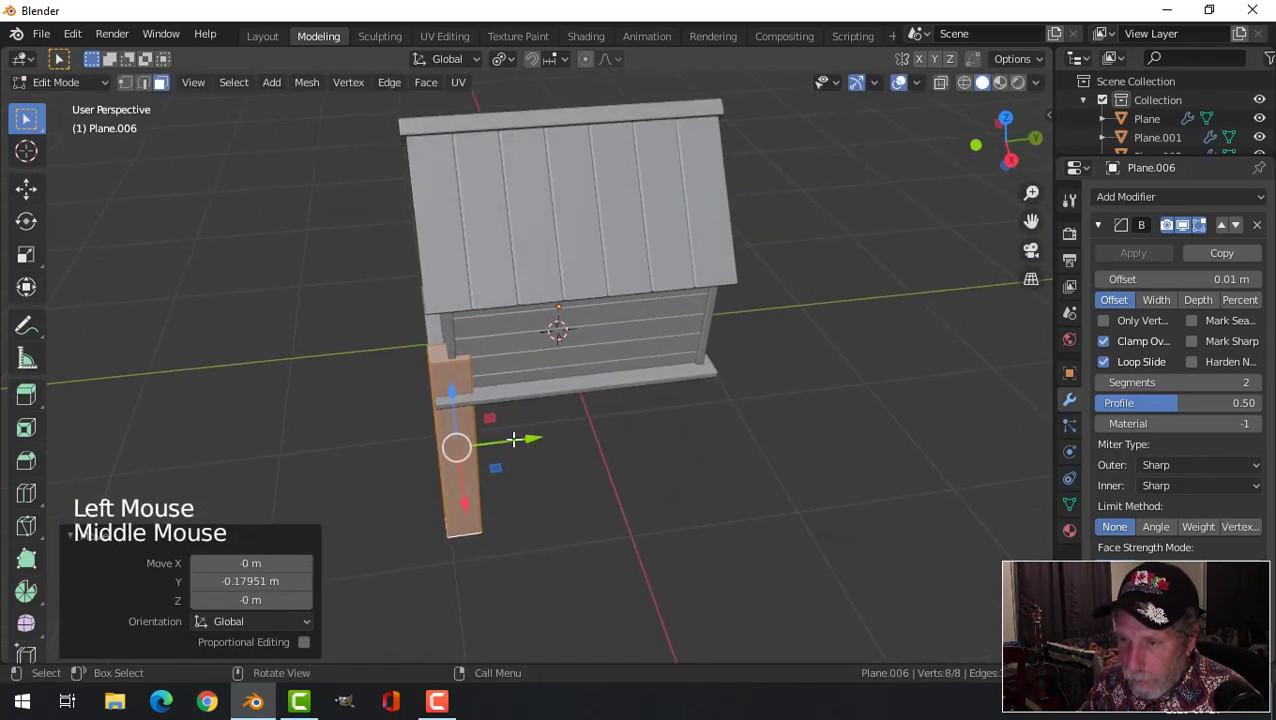
# - Raise the post along Z through the base plate and roof, and shift it about 0.024 m along X
pyautogui.moveTo(448, 397); pyautogui.dragTo(454, 328)
pyautogui.moveTo(454, 328); pyautogui.dragTo(624, 334, button='middle')
pyautogui.moveTo(593, 375); pyautogui.dragTo(603, 375)
pyautogui.moveTo(664, 367); pyautogui.dragTo(530, 400, button='middle')
# - Scale the post narrower along Y and nudge it along Y to line up with the house corner
pyautogui.press('s')
pyautogui.press('y')
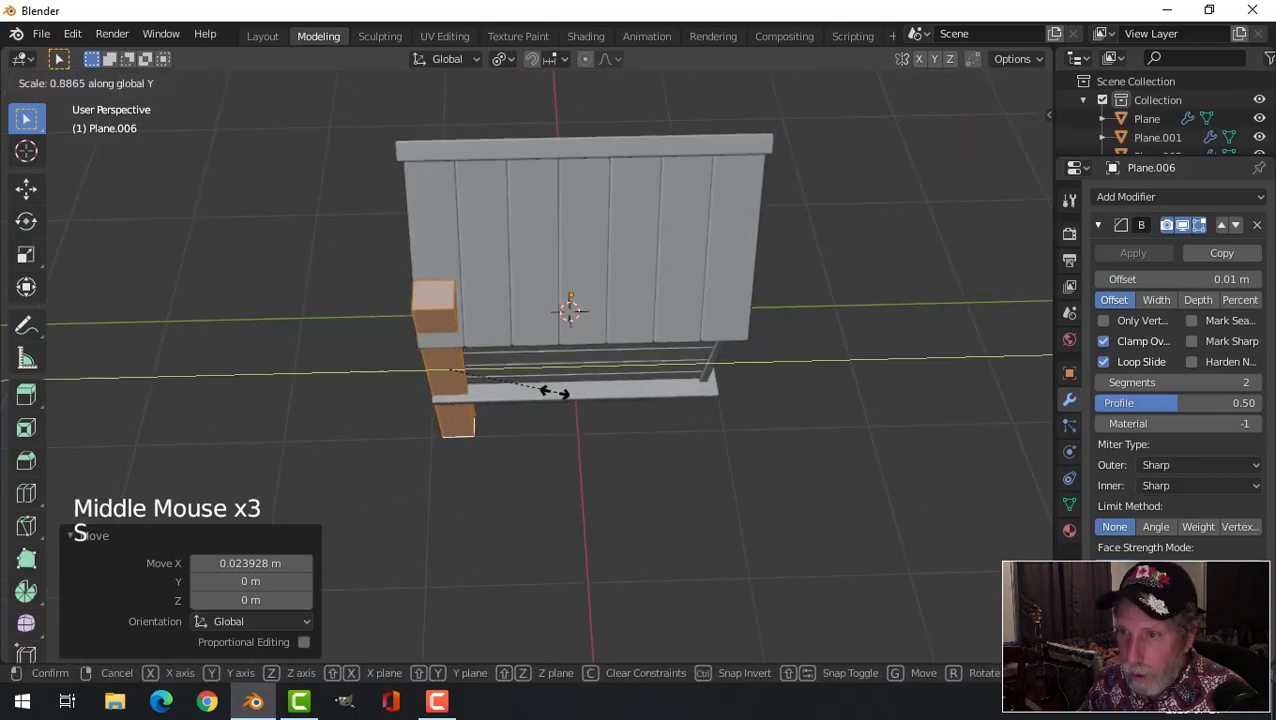
pyautogui.click(548, 392)
pyautogui.hotkey('alt', 'a')
pyautogui.moveTo(548, 392); pyautogui.dragTo(521, 392, button='middle')
pyautogui.press('a')
pyautogui.moveTo(518, 364); pyautogui.dragTo(526, 361)
# - Lower the post's top face by about 0.283 m along Z
pyautogui.hotkey('alt', 'a')
pyautogui.click(455, 267)
pyautogui.moveTo(457, 267); pyautogui.dragTo(632, 225, button='middle')
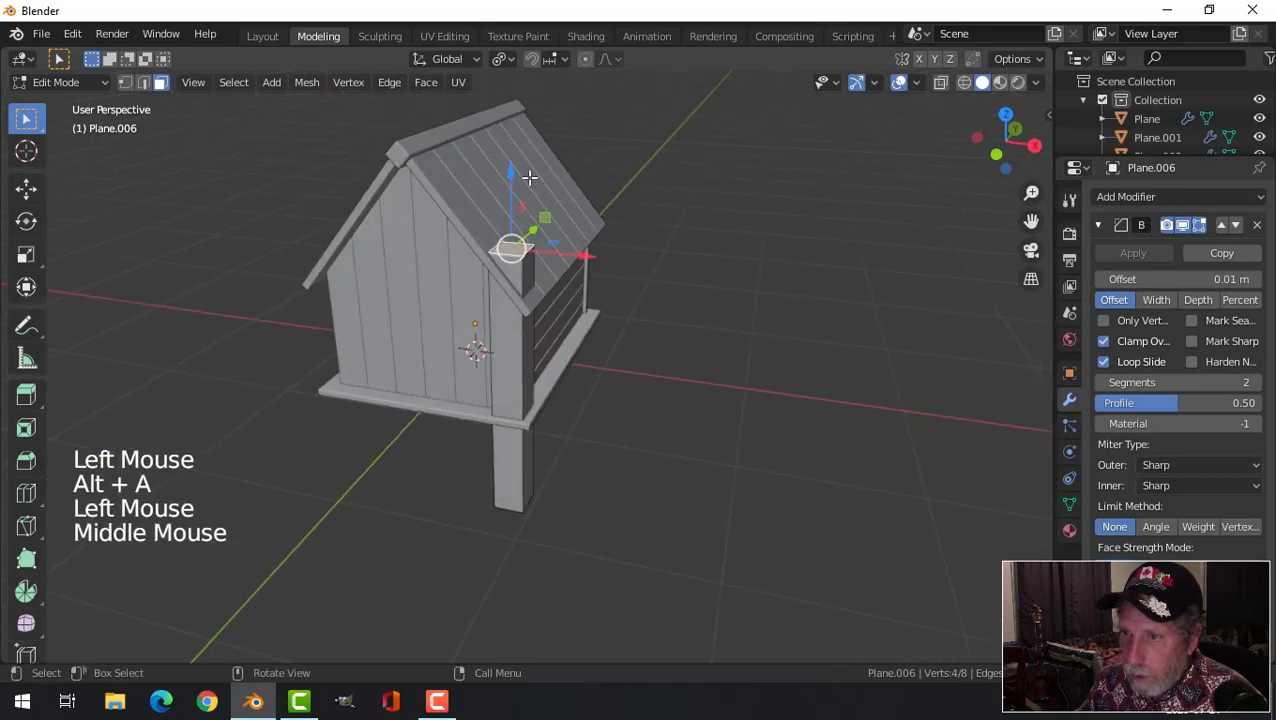
pyautogui.moveTo(514, 182); pyautogui.dragTo(517, 205)
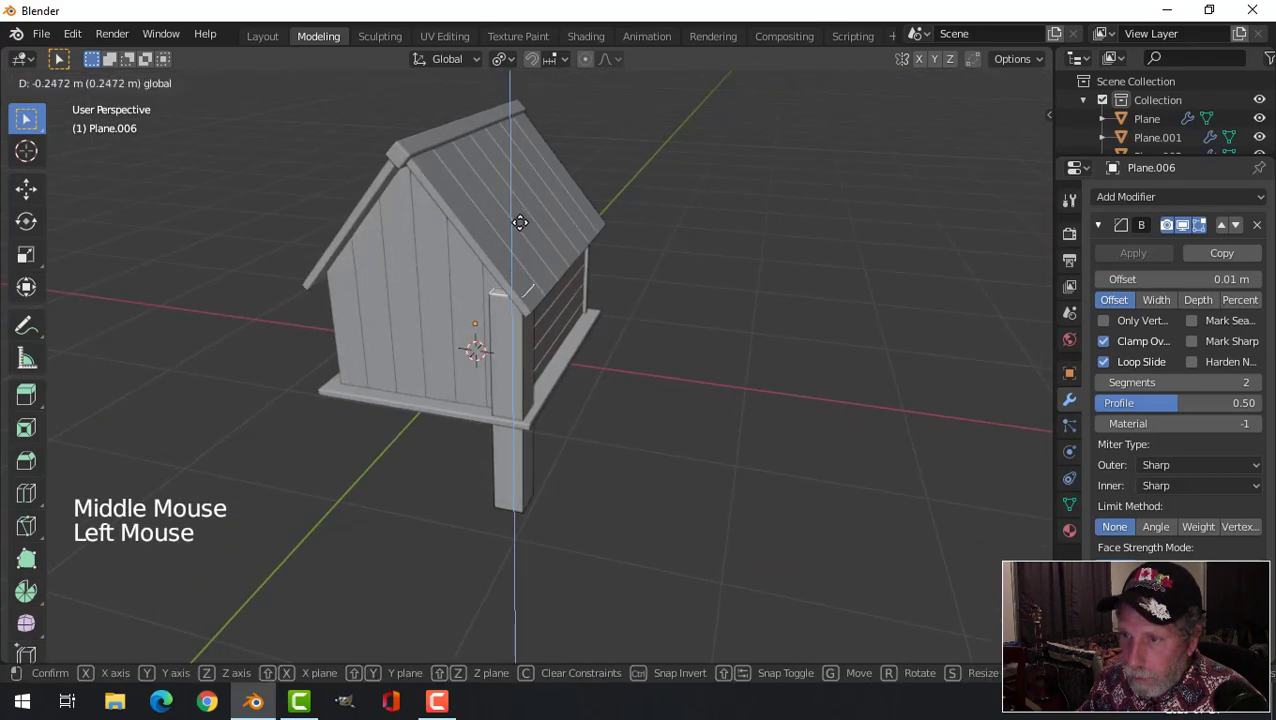
pyautogui.moveTo(521, 225); pyautogui.dragTo(619, 246, button='middle')
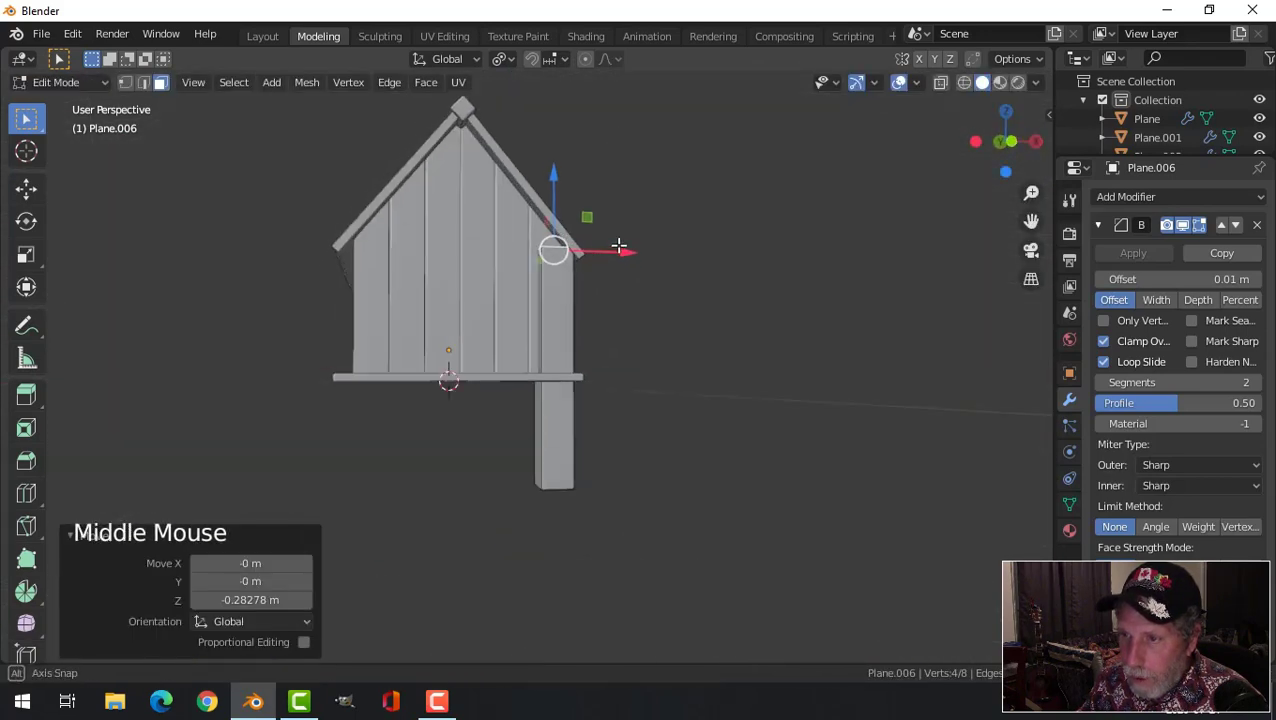
# - Raise the post's bottom face along Z, leaving a short leg below the base plate
pyautogui.moveTo(613, 433); pyautogui.dragTo(557, 492, button='middle')
pyautogui.click(550, 376)
pyautogui.moveTo(532, 392); pyautogui.dragTo(537, 379)
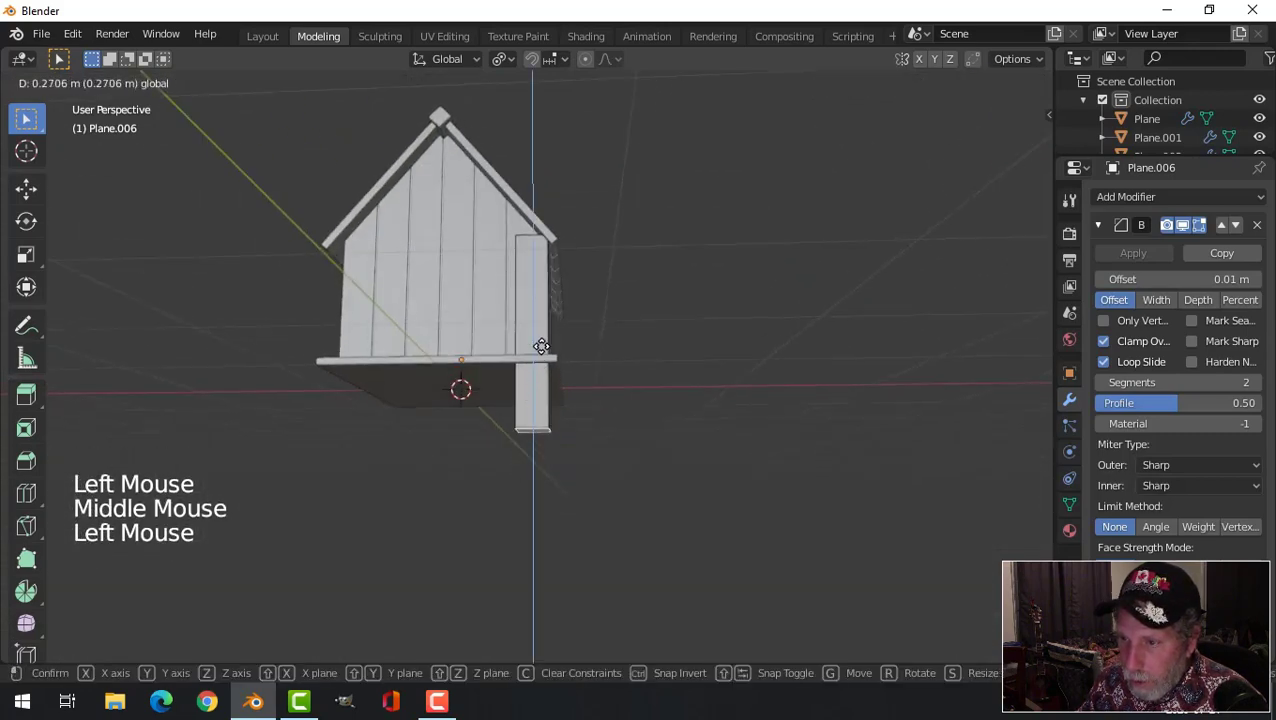
pyautogui.moveTo(544, 331); pyautogui.dragTo(545, 331)
pyautogui.moveTo(595, 276); pyautogui.dragTo(610, 330, button='middle')
# - Raise the post's top face along Z so it pokes through the roof slope
pyautogui.hotkey('alt', 'a')
pyautogui.click(568, 291)
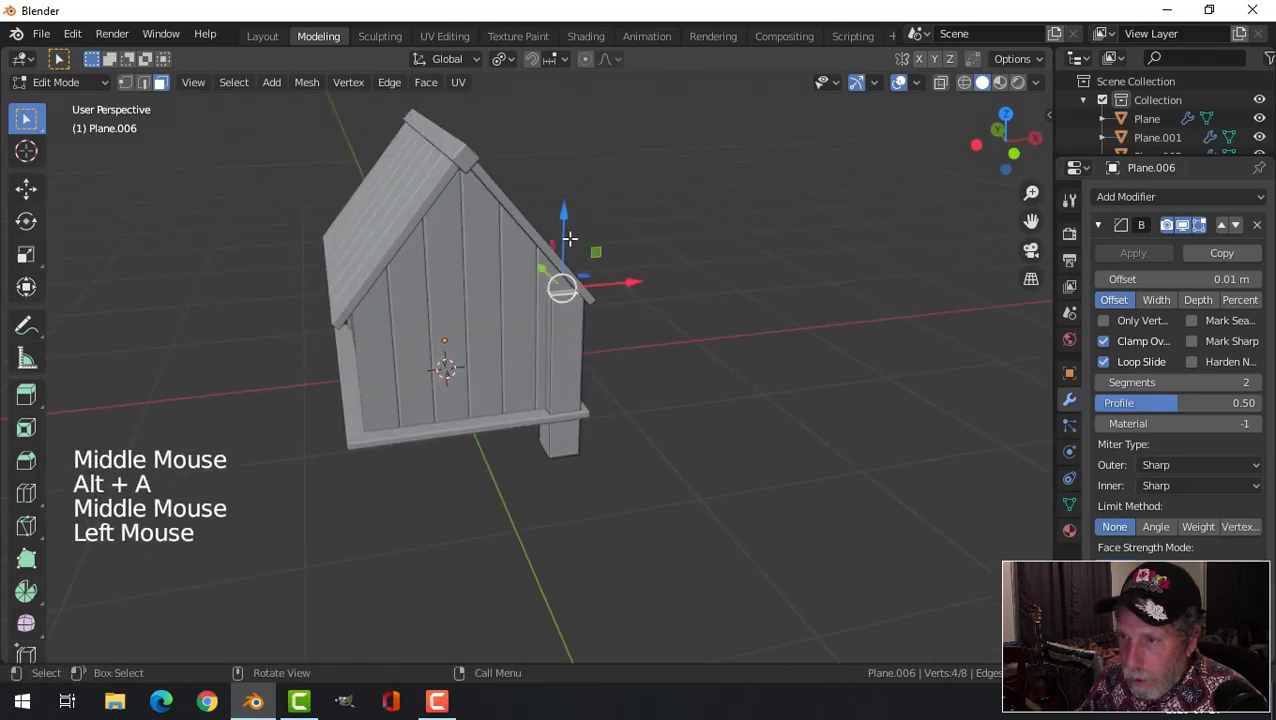
pyautogui.moveTo(568, 238); pyautogui.dragTo(569, 186)
pyautogui.moveTo(569, 186); pyautogui.dragTo(590, 276, button='middle')
# - Lower the post's outer top edge beneath the roof to slant its top along the roof slope, and leave mesh editing
pyautogui.hotkey('alt', 'a')
pyautogui.moveTo(581, 337); pyautogui.dragTo(547, 347, button='middle')
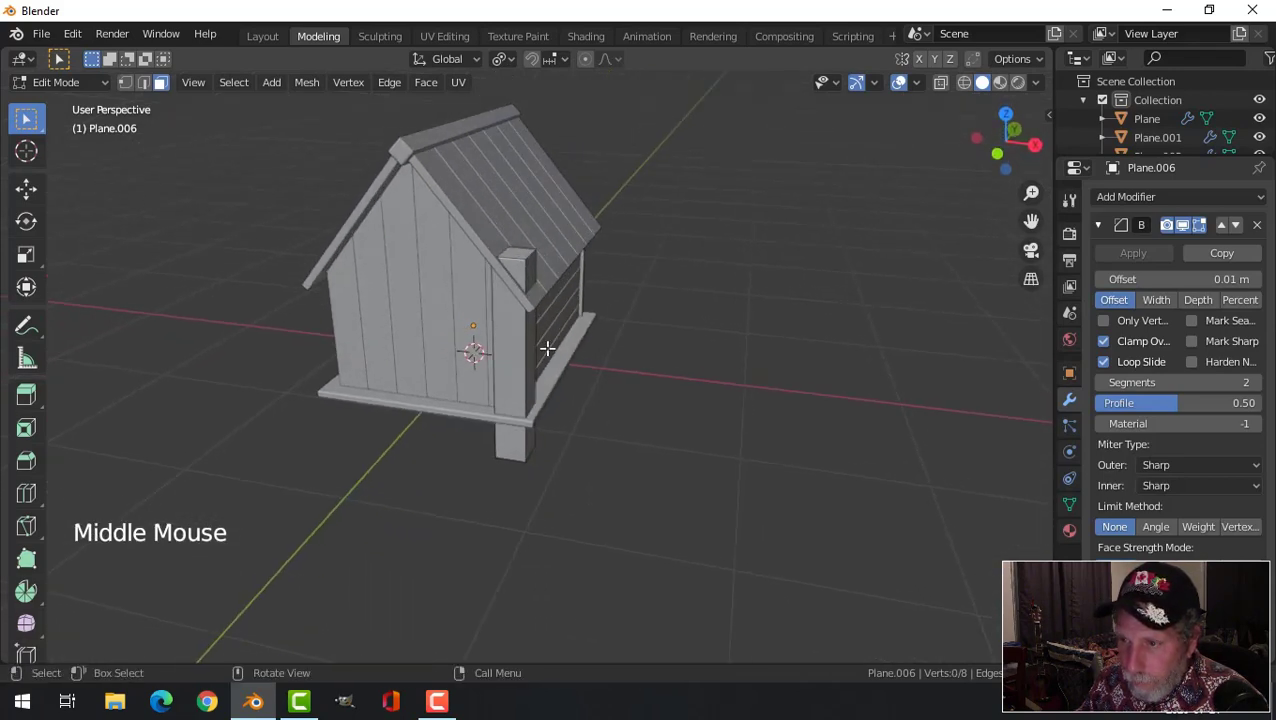
pyautogui.scroll(2, 550, 335)
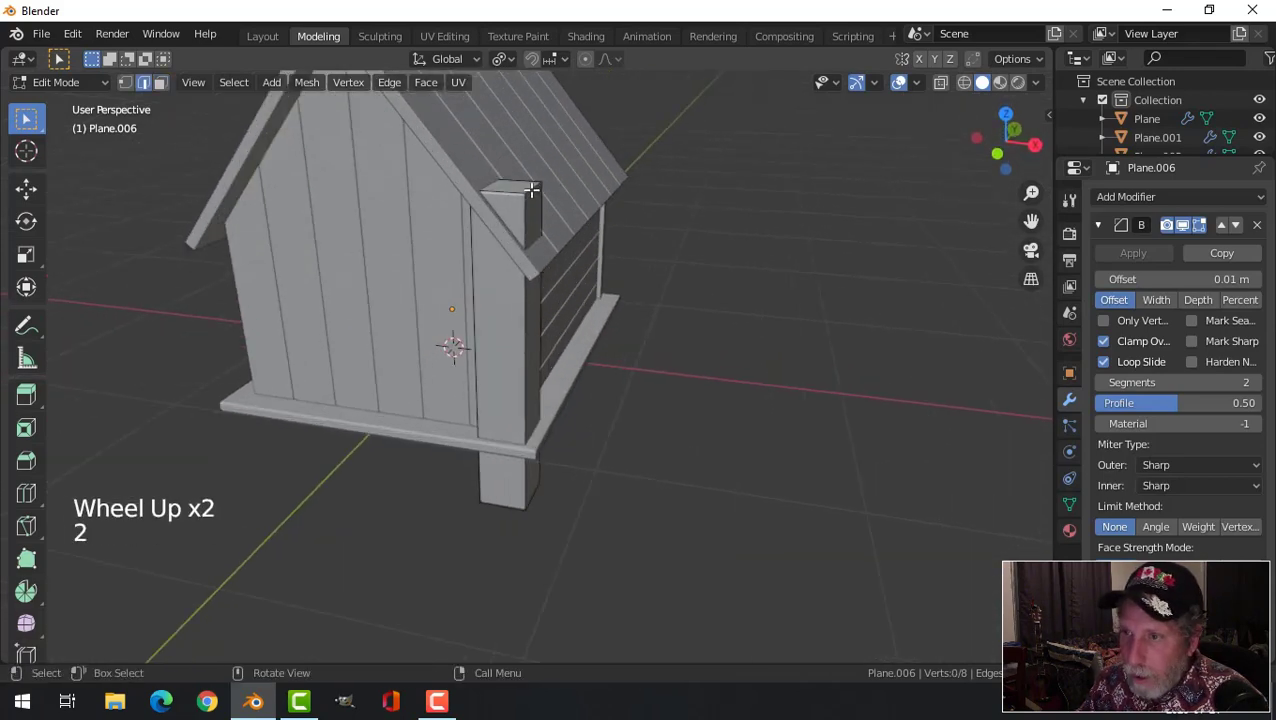
pyautogui.moveTo(534, 118); pyautogui.dragTo(532, 250)
pyautogui.hotkey('alt', 'a')
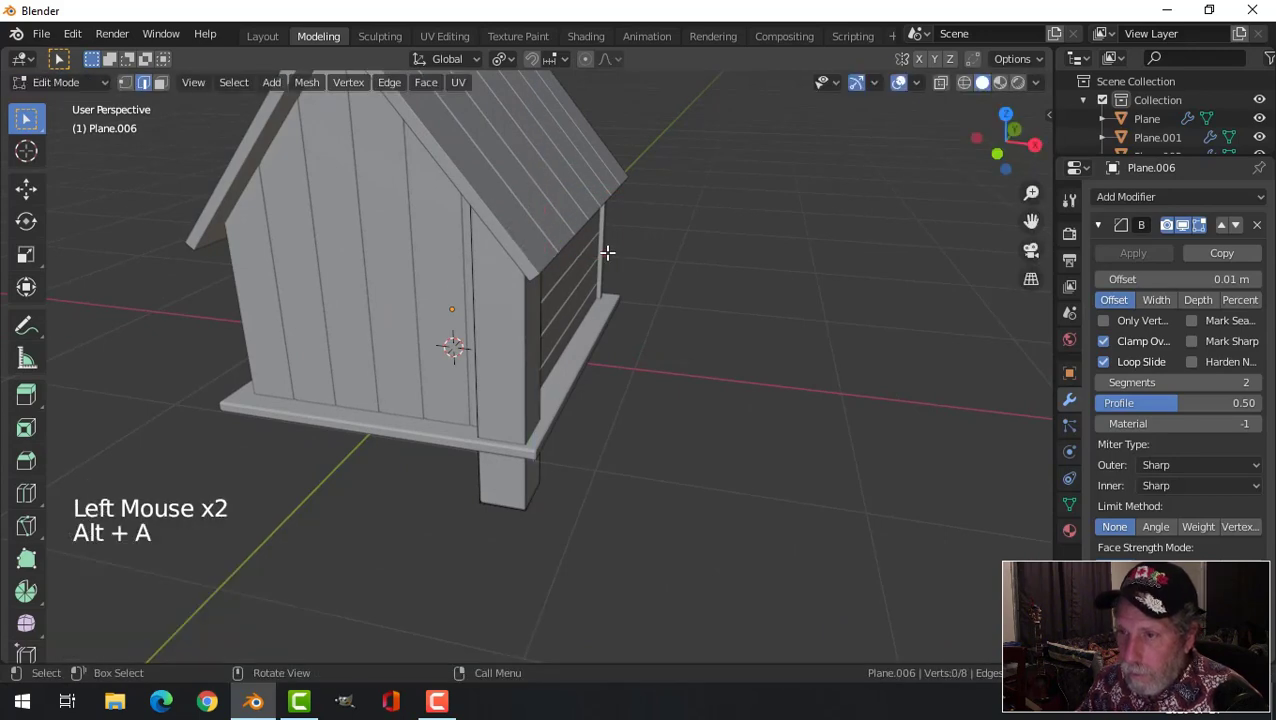
pyautogui.press('Tab')
pyautogui.hotkey('alt', 'a')
# - Select the corner post and apply its rotation and scale
pyautogui.moveTo(450, 308); pyautogui.dragTo(610, 268, button='middle')
pyautogui.scroll(-1, 592, 304)
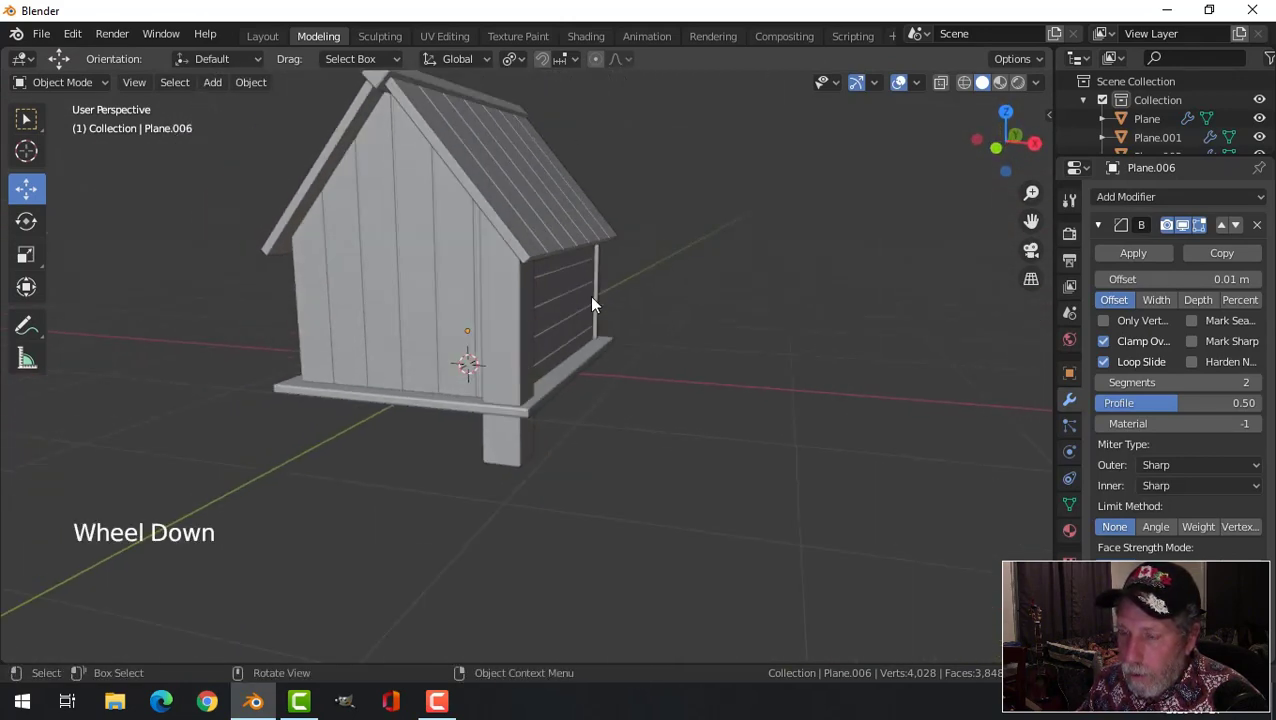
pyautogui.moveTo(557, 367); pyautogui.dragTo(615, 403, button='middle')
pyautogui.scroll(-2, 567, 353)
pyautogui.click(555, 365)
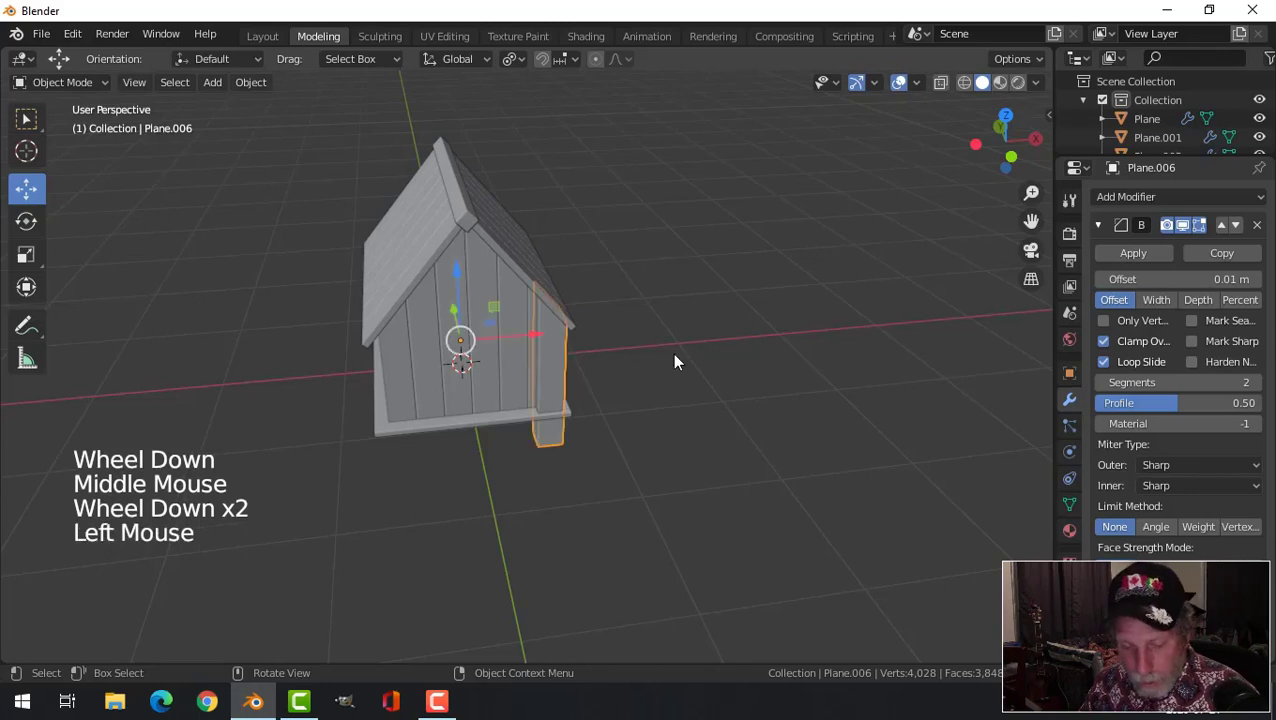
pyautogui.hotkey('ctrl', 'a')
pyautogui.click(672, 356)
pyautogui.moveTo(672, 356); pyautogui.dragTo(657, 372, button='middle')
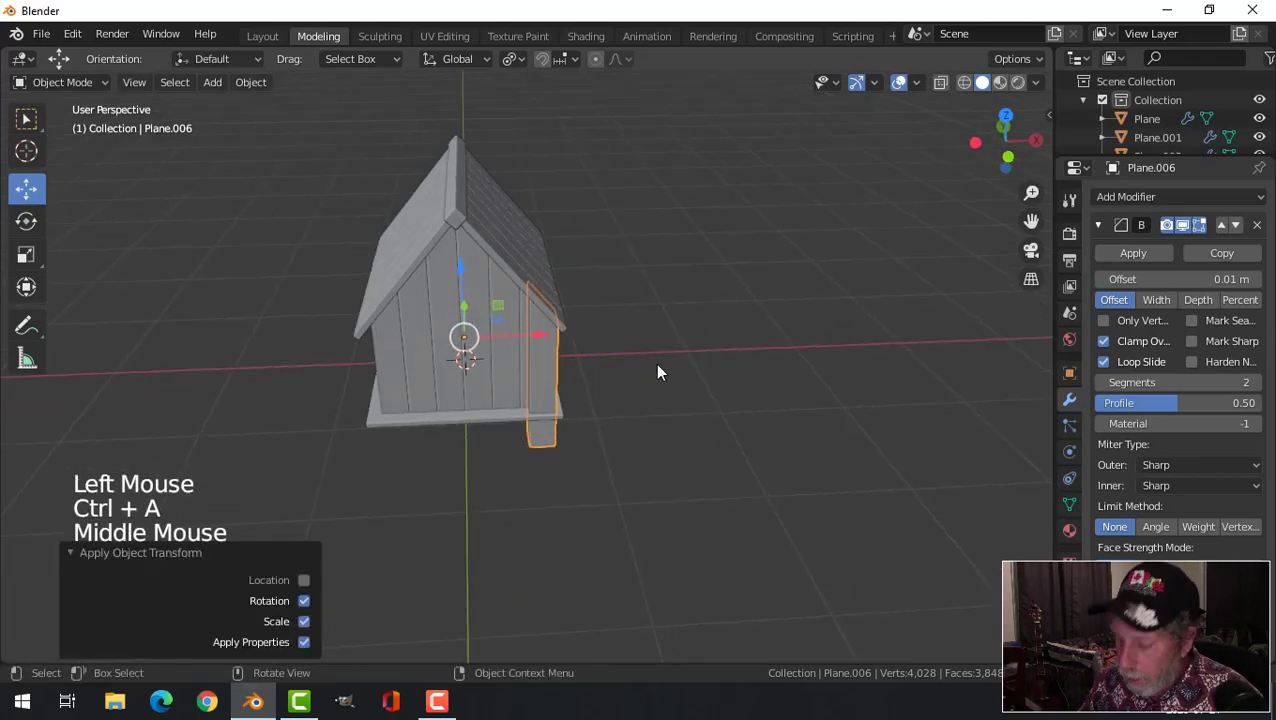
# - In front view, set the corner post's origin to its geometry and then to the 3D cursor
pyautogui.press('KP_1')
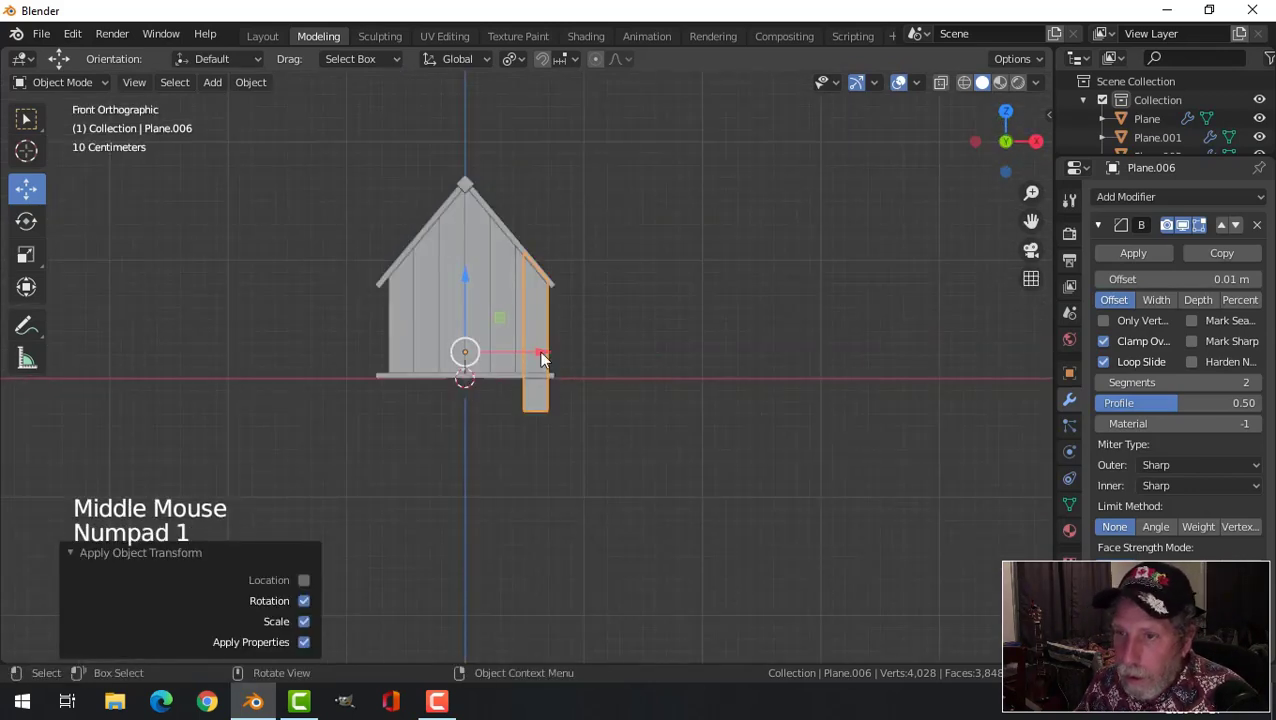
pyautogui.click(236, 85)
pyautogui.moveTo(291, 118)
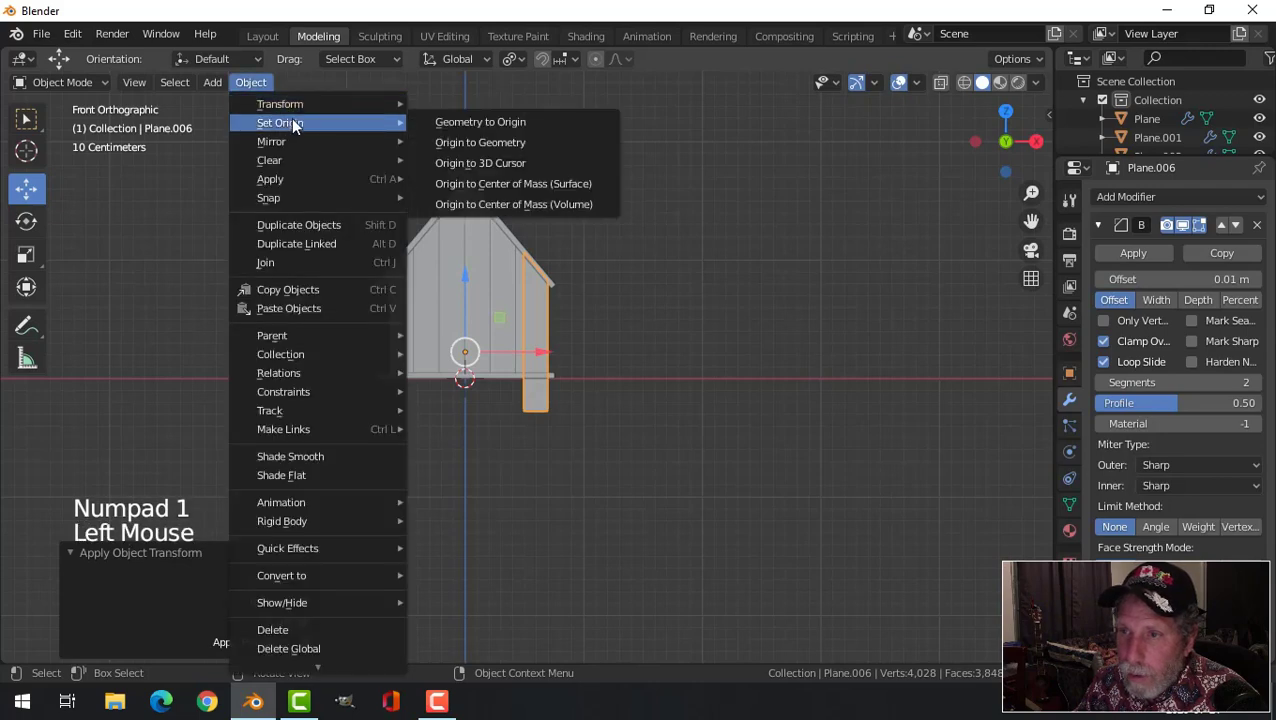
pyautogui.click(487, 153)
pyautogui.click(250, 82)
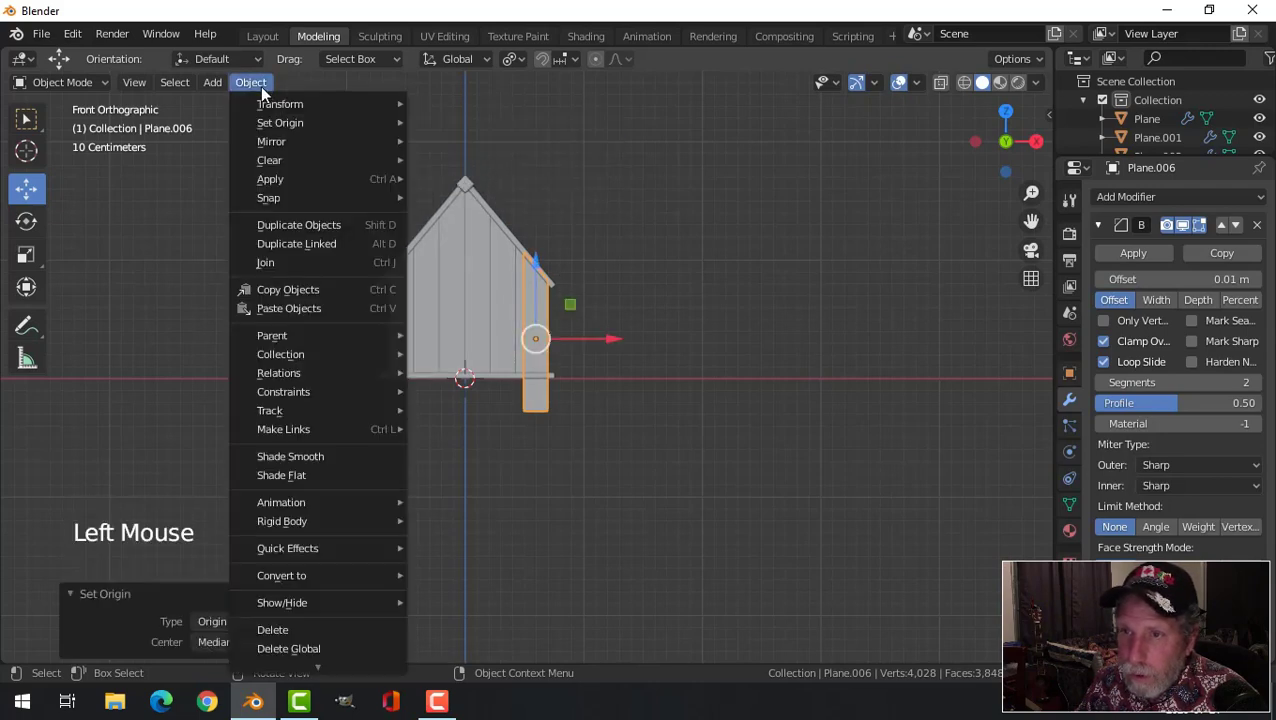
pyautogui.moveTo(285, 117)
pyautogui.click(469, 160)
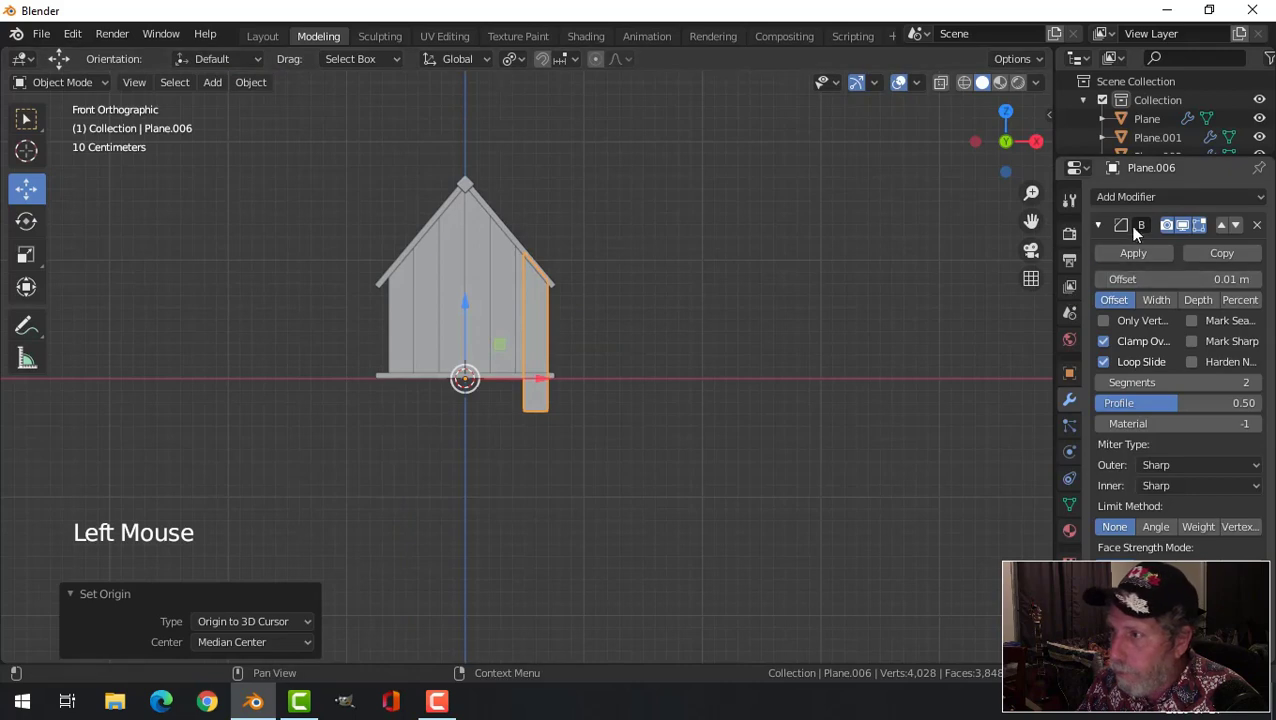
# - Add a Mirror modifier to the corner post to create a matching post on the opposite side
pyautogui.click(1127, 196)
pyautogui.click(911, 379)
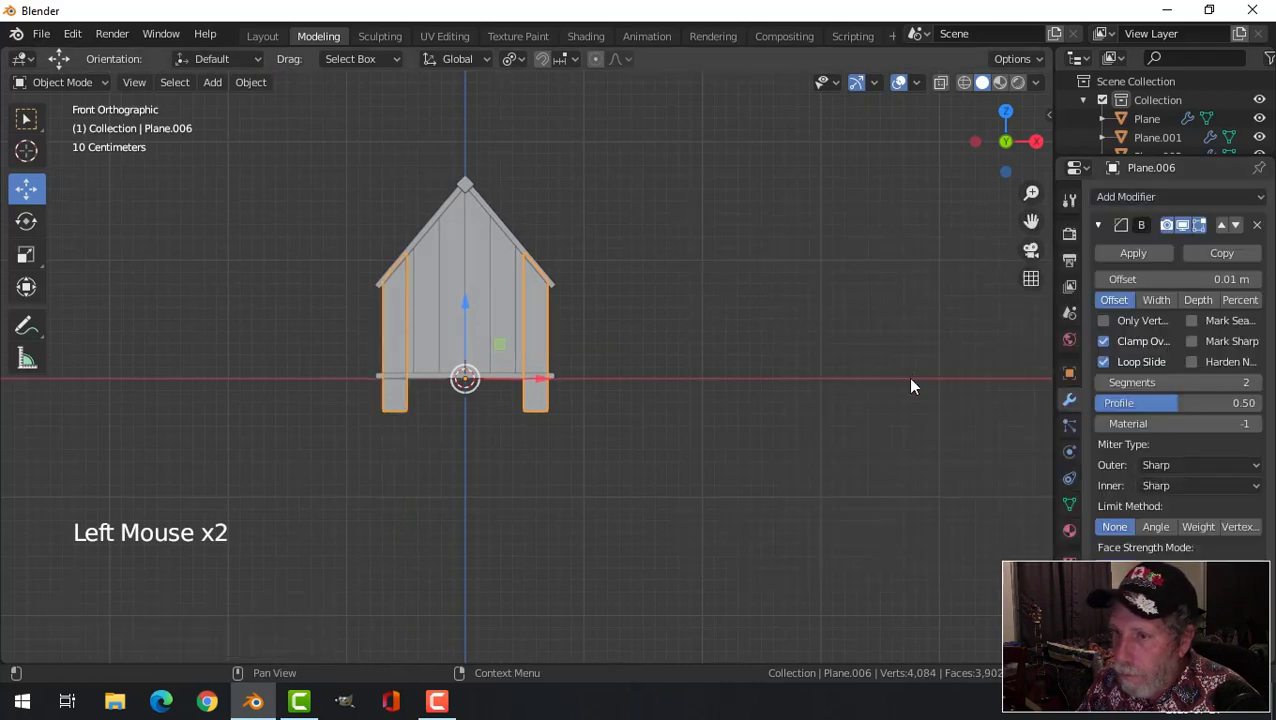
pyautogui.moveTo(766, 322); pyautogui.dragTo(515, 325, button='middle')
pyautogui.hotkey('alt', 'a')
pyautogui.scroll(3, 553, 345)
pyautogui.scroll(-3, 598, 328)
# - Duplicate the mirrored pair of posts and move the copy 1.719 m along Y to the other end of the house
pyautogui.moveTo(598, 328); pyautogui.dragTo(496, 342, button='middle')
pyautogui.click(467, 322)
pyautogui.scroll(-2, 673, 352)
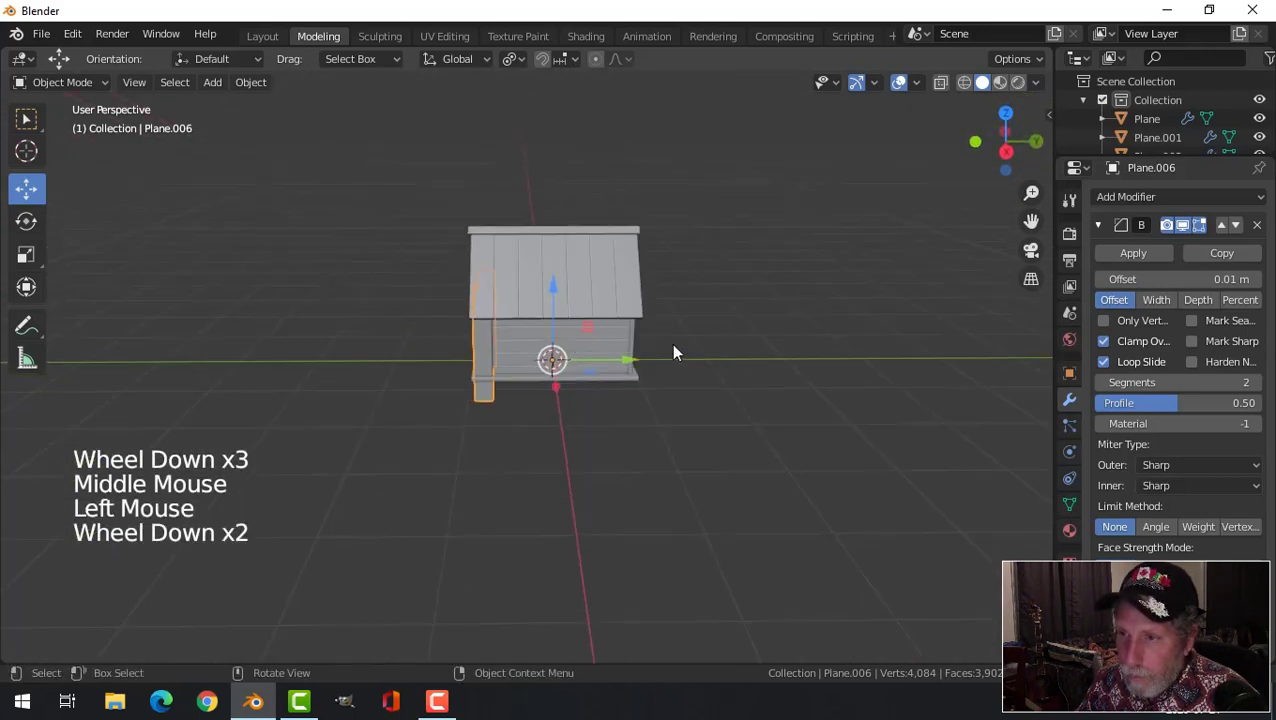
pyautogui.keyDown('shift'); pyautogui.moveTo(673, 352); pyautogui.dragTo(662, 366, button='middle'); pyautogui.keyUp('shift')
pyautogui.moveTo(662, 366); pyautogui.dragTo(641, 373, button='middle')
pyautogui.hotkey('shift', 'd')
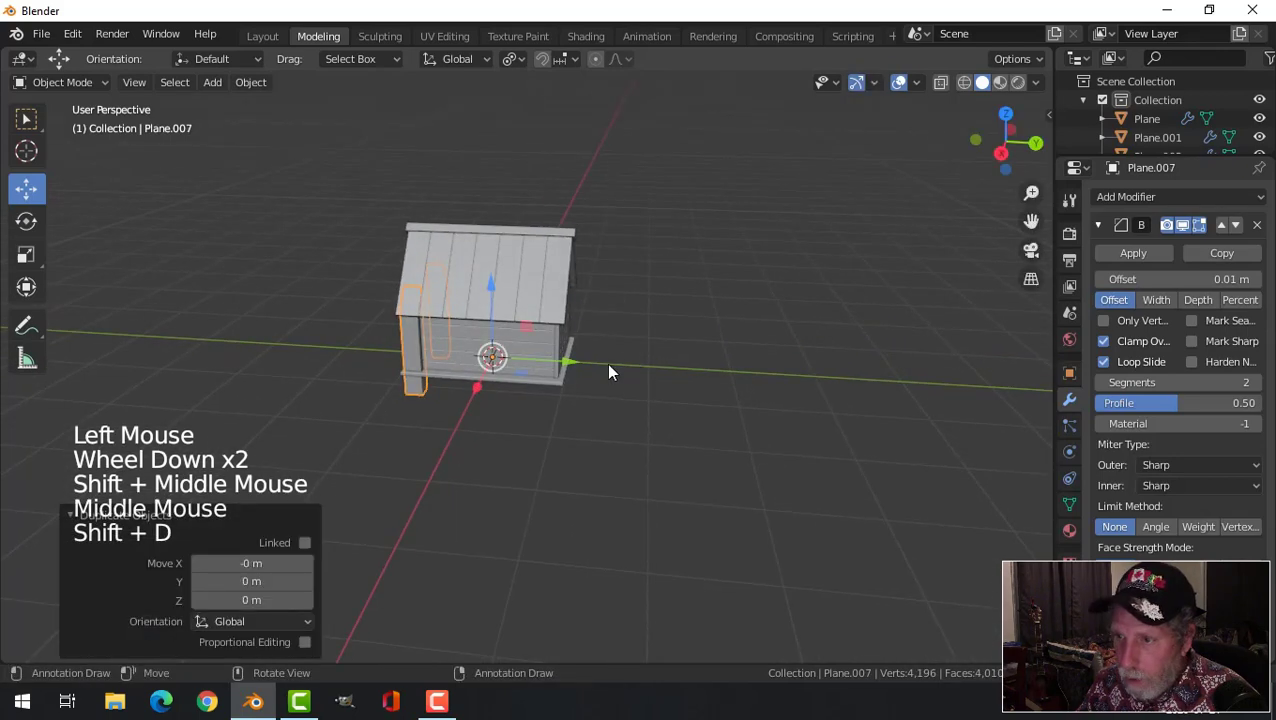
pyautogui.moveTo(567, 363); pyautogui.dragTo(705, 389)
pyautogui.scroll(4, 720, 380)
pyautogui.moveTo(736, 372); pyautogui.dragTo(652, 383, button='middle')
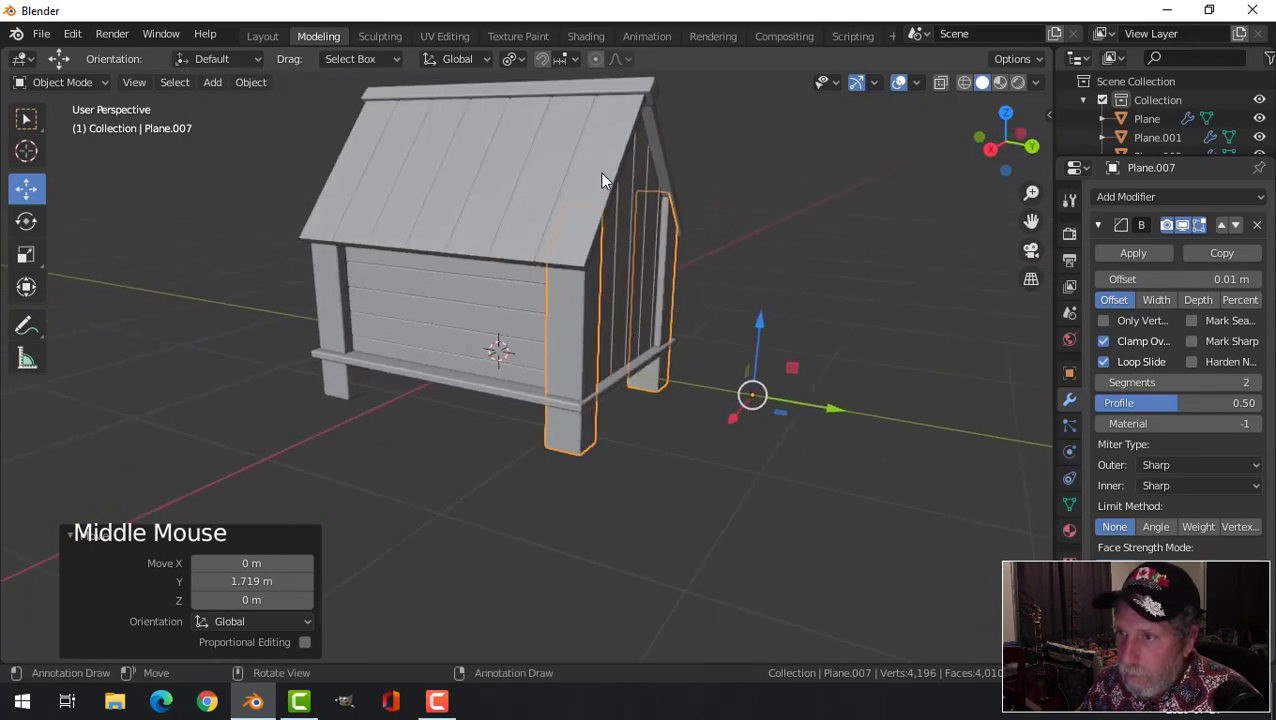
# - Select all of the roof planks' mesh, scale it by 1.038 along Y to widen the overhang, and leave mesh editing
pyautogui.click(634, 140)
pyautogui.moveTo(724, 206); pyautogui.dragTo(569, 224, button='middle')
pyautogui.press('Tab')
pyautogui.click(633, 140)
pyautogui.hotkey('alt', 'a')
pyautogui.scroll(2, 569, 224)
pyautogui.scroll(1, 575, 222)
pyautogui.press('3')
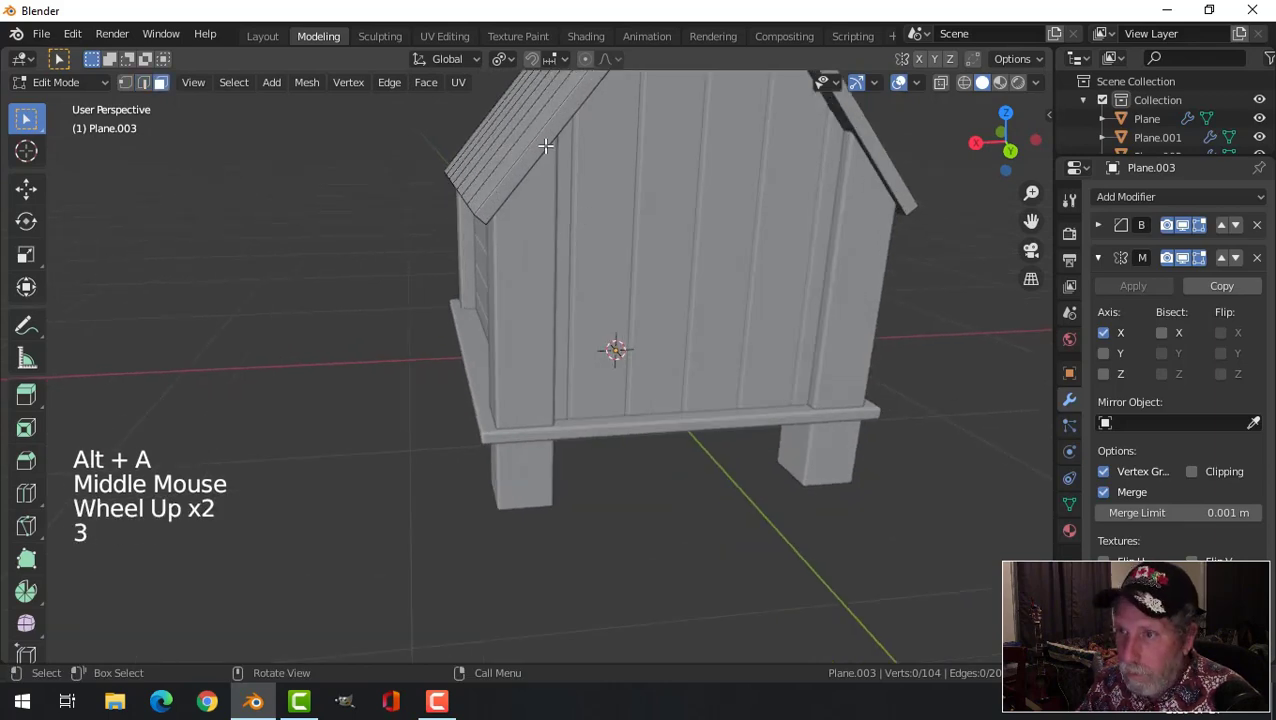
pyautogui.click(544, 147)
pyautogui.scroll(-3, 544, 147)
pyautogui.moveTo(544, 147); pyautogui.dragTo(641, 282, button='middle')
pyautogui.hotkey('alt', 'a')
pyautogui.press('a')
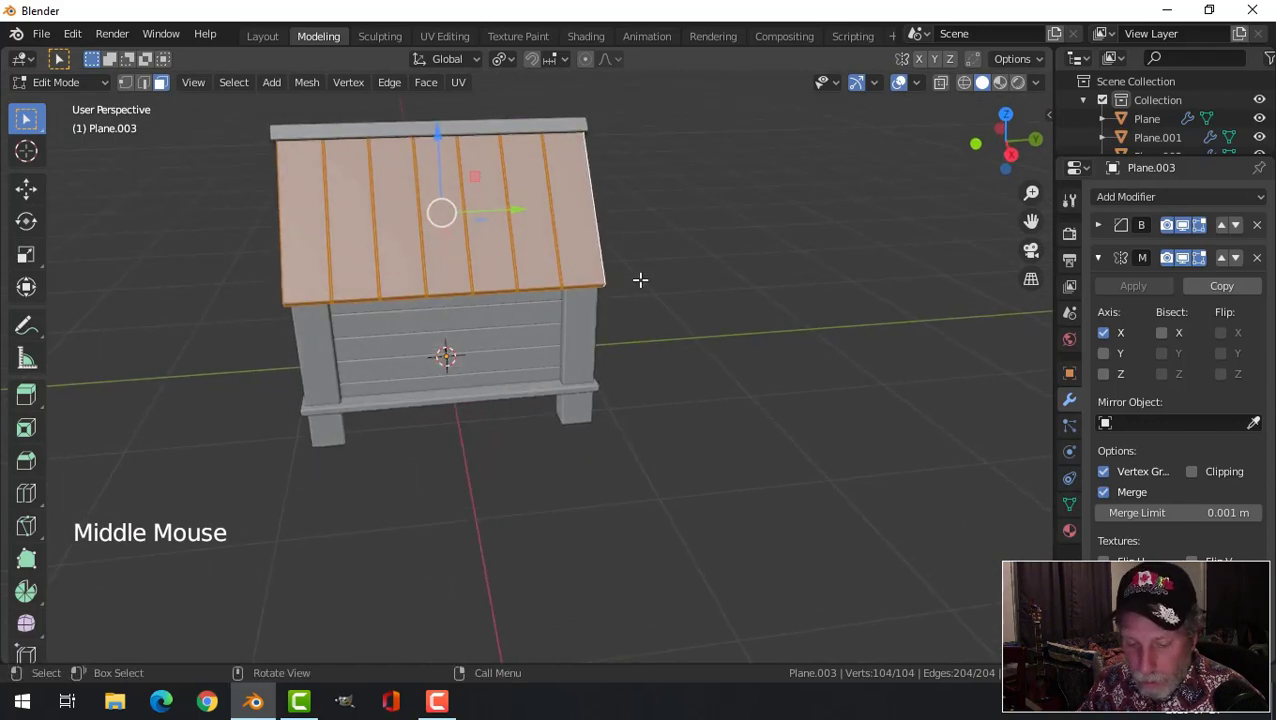
pyautogui.press('s')
pyautogui.press('y')
pyautogui.click(648, 281)
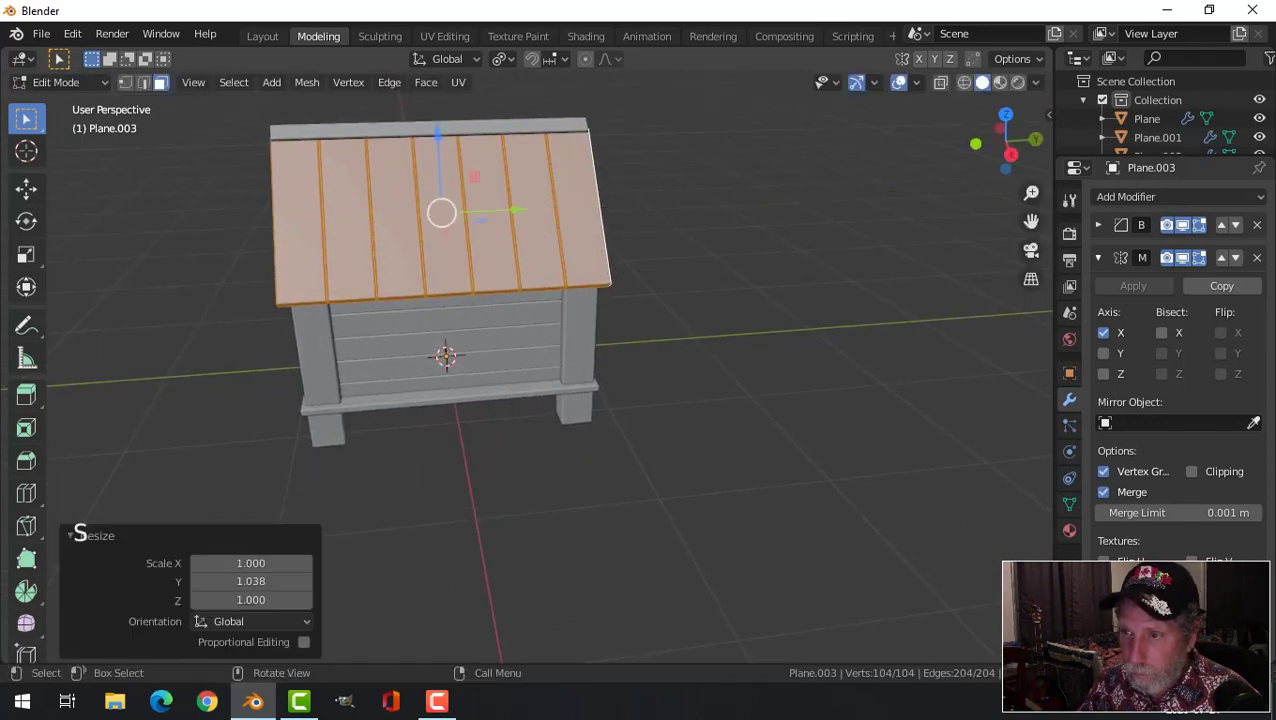
pyautogui.hotkey('alt', 'a')
pyautogui.press('Tab')
pyautogui.hotkey('alt', 'a')
# - Select the roof ridge cap's whole mesh, scale it by about 1.045 along Y, and leave mesh editing
pyautogui.click(575, 135)
pyautogui.press('Tab')
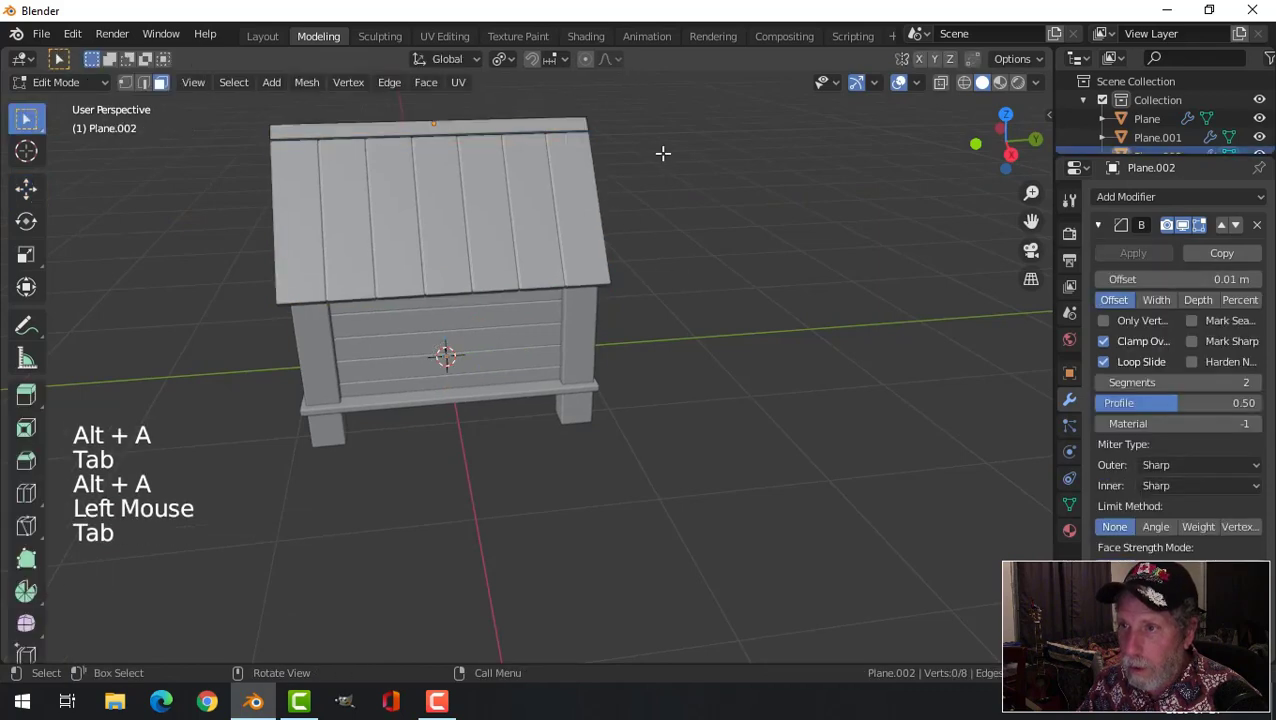
pyautogui.press('a')
pyautogui.moveTo(720, 214); pyautogui.dragTo(703, 219, button='middle')
pyautogui.press('s')
pyautogui.press('y')
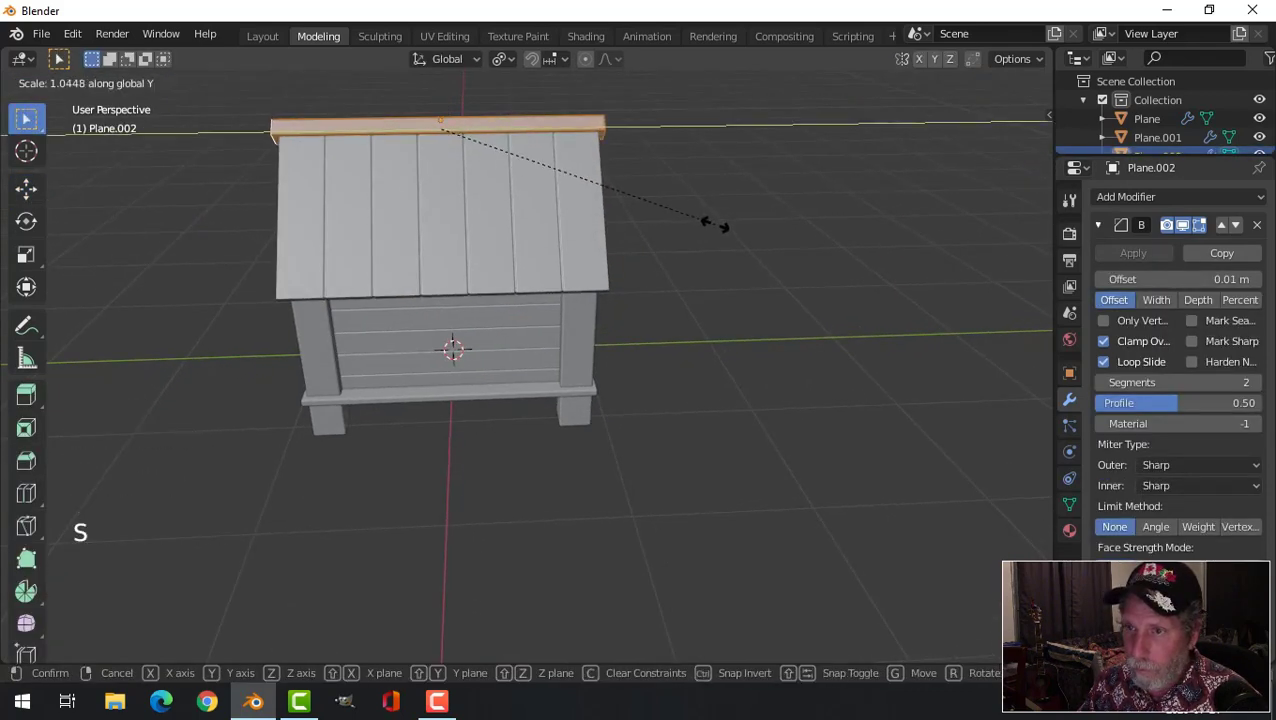
pyautogui.click(715, 224)
pyautogui.hotkey('alt', 'a')
pyautogui.moveTo(720, 239); pyautogui.dragTo(622, 345, button='middle')
pyautogui.press('Tab')
# - Examine the house's posts, walls and roof overhang from several angles
pyautogui.hotkey('alt', 'a')
pyautogui.click(584, 327)
pyautogui.scroll(2, 610, 335)
pyautogui.hotkey('alt', 'a')
pyautogui.scroll(-2, 582, 297)
pyautogui.moveTo(582, 297); pyautogui.dragTo(586, 216, button='middle')
pyautogui.scroll(-2, 632, 319)
pyautogui.moveTo(586, 216); pyautogui.dragTo(618, 281, button='middle')
pyautogui.scroll(1, 596, 285)
pyautogui.scroll(-1, 545, 290)
pyautogui.moveTo(618, 281); pyautogui.dragTo(655, 424, button='middle')
# - In front view, add a mesh circle with 24 vertices at the origin
pyautogui.press('KP_1')
pyautogui.scroll(1, 684, 266)
pyautogui.scroll(1, 688, 419)
pyautogui.hotkey('shift', 'a')
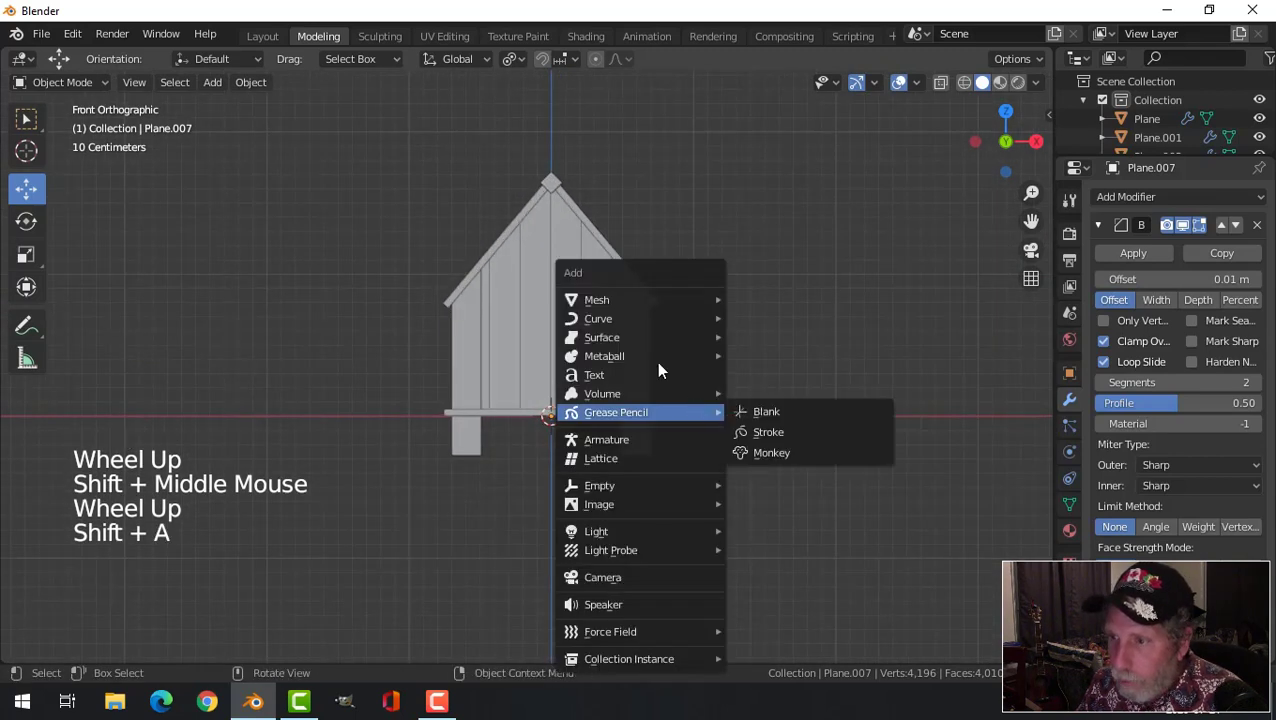
pyautogui.moveTo(649, 301)
pyautogui.click(766, 336)
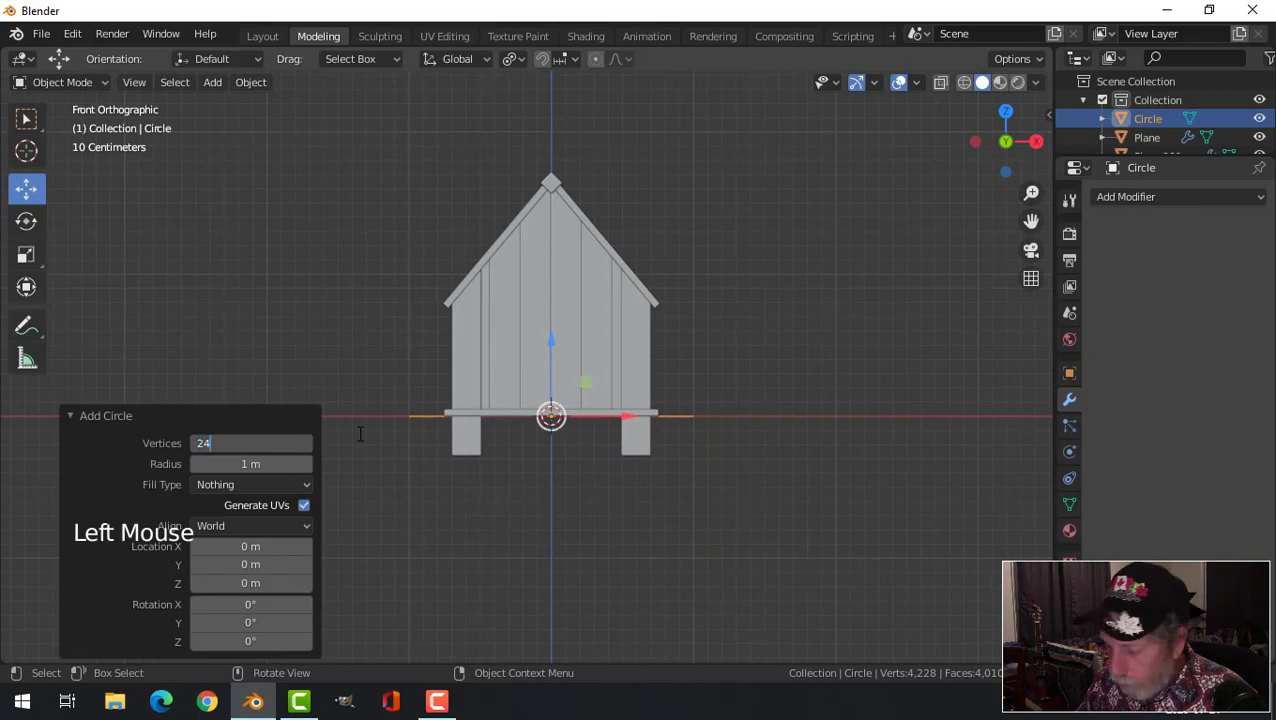
# - In mesh editing, move the circle -2.132 m along Y and rotate it 90° about X
pyautogui.scroll(-2, 731, 414)
pyautogui.moveTo(731, 414); pyautogui.dragTo(629, 449, button='middle')
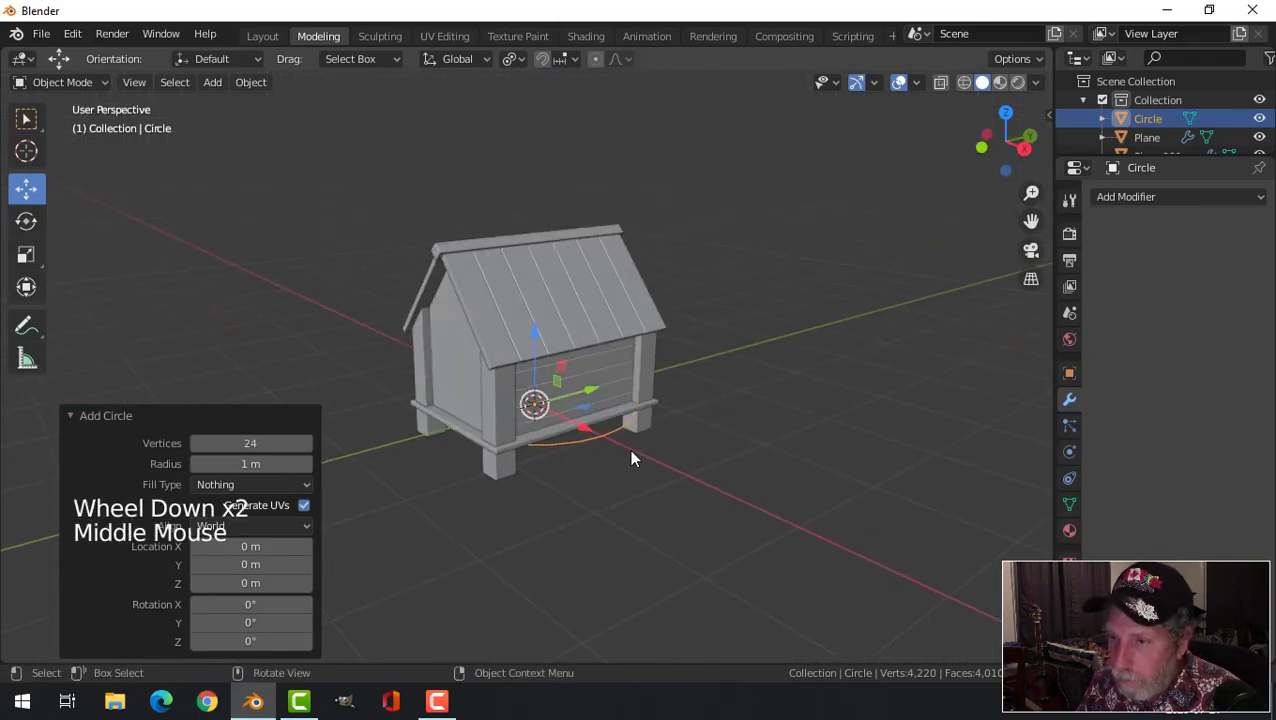
pyautogui.press('Tab')
pyautogui.click(567, 396)
pyautogui.moveTo(567, 396); pyautogui.dragTo(380, 446)
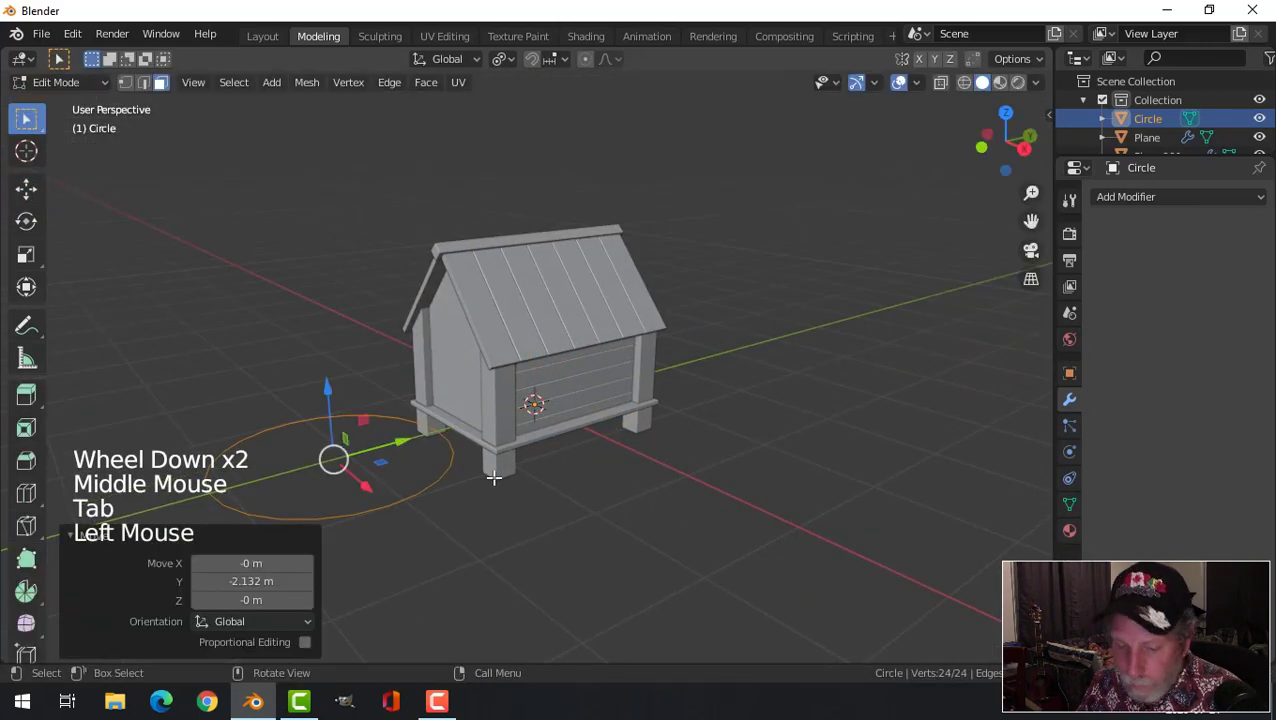
pyautogui.press('1')
pyautogui.keyDown('shift'); pyautogui.moveTo(493, 478); pyautogui.dragTo(548, 458, button='middle'); pyautogui.keyUp('shift')
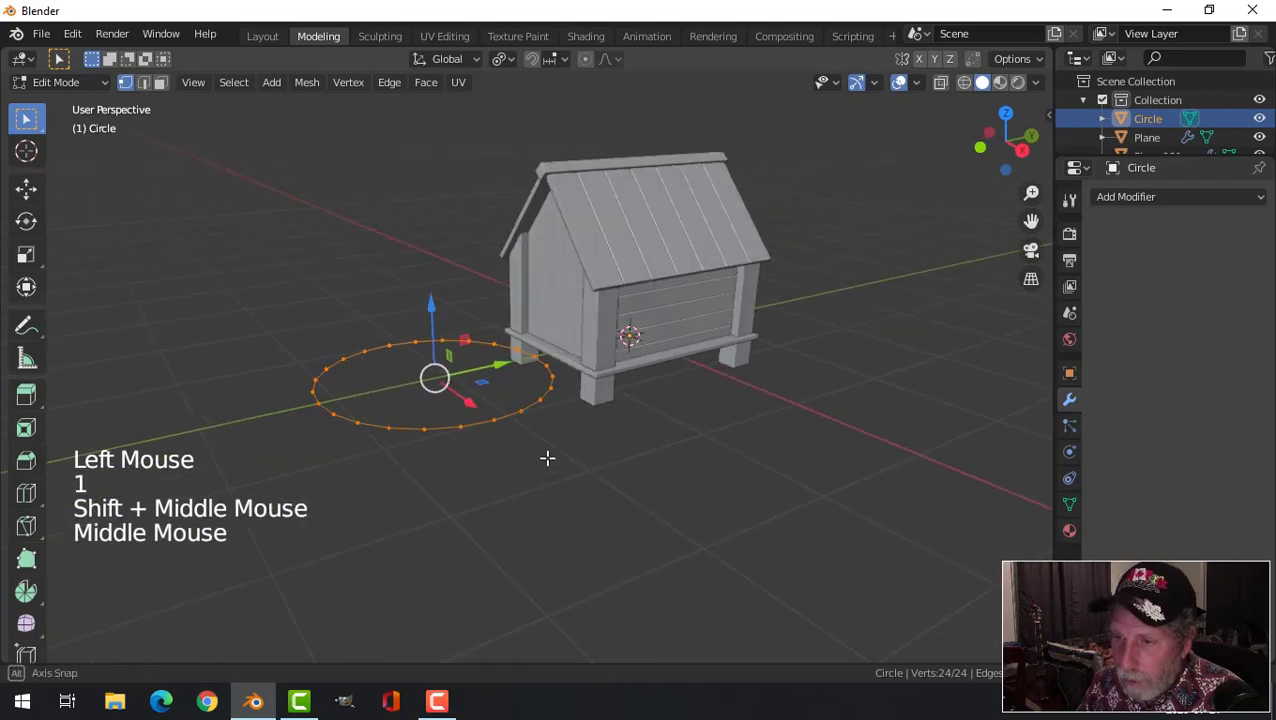
pyautogui.write('rx90')
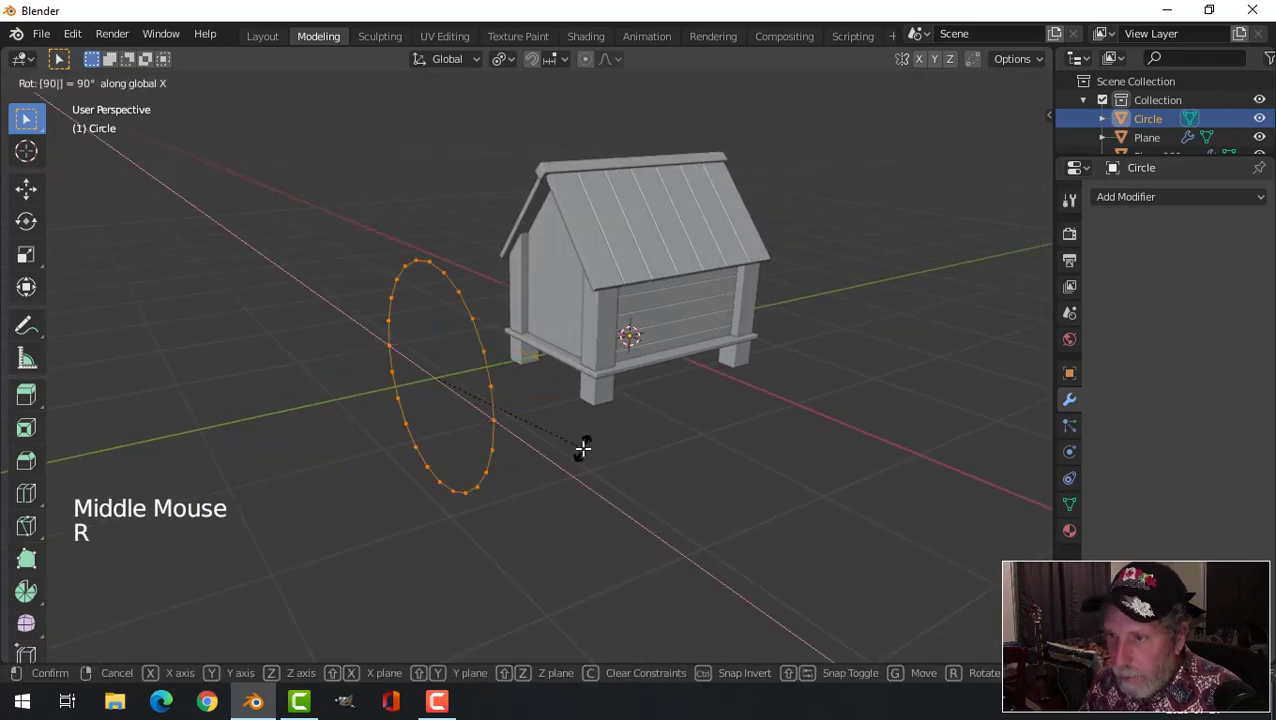
pyautogui.press('Return')
# - Scale the circle's vertices by 0.408 and move them 1.1449 m along Y towards the front wall
pyautogui.press('s')
pyautogui.click(521, 414)
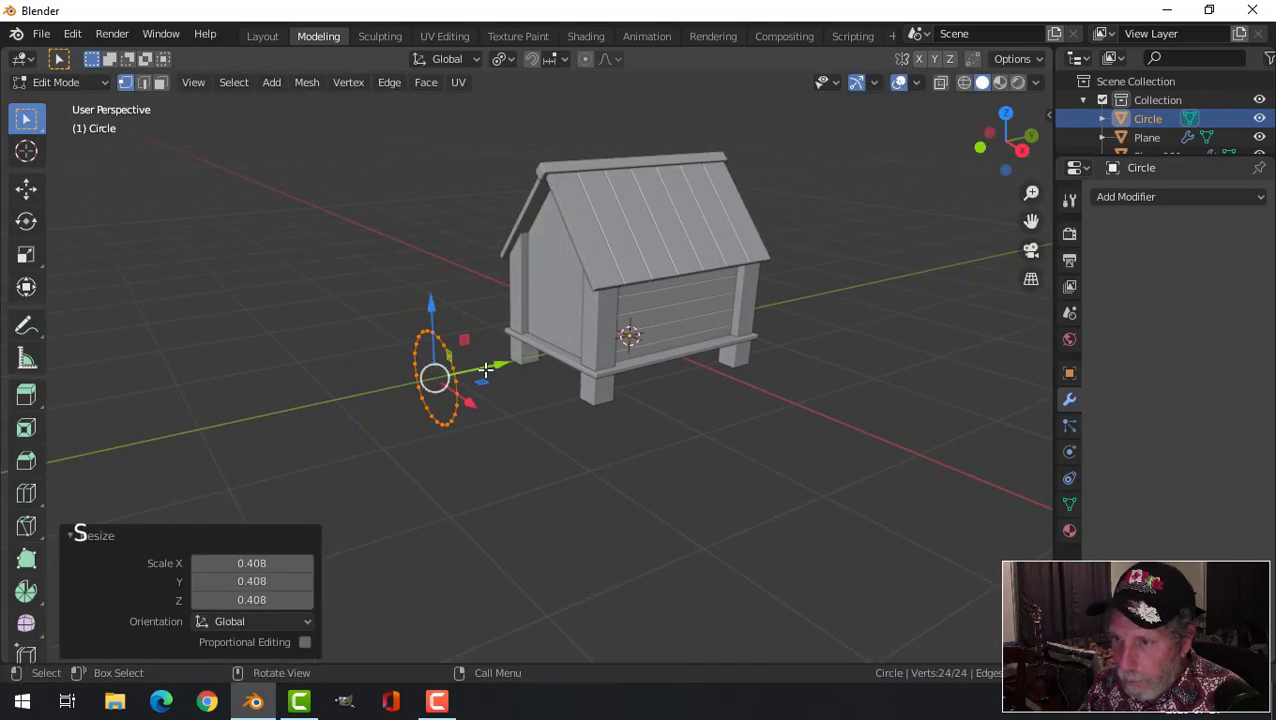
pyautogui.moveTo(482, 367); pyautogui.dragTo(602, 328)
# - In front view, raise the circle about 0.62 m, scale it by about 0.8, and lower it slightly on the front wall
pyautogui.press('KP_1')
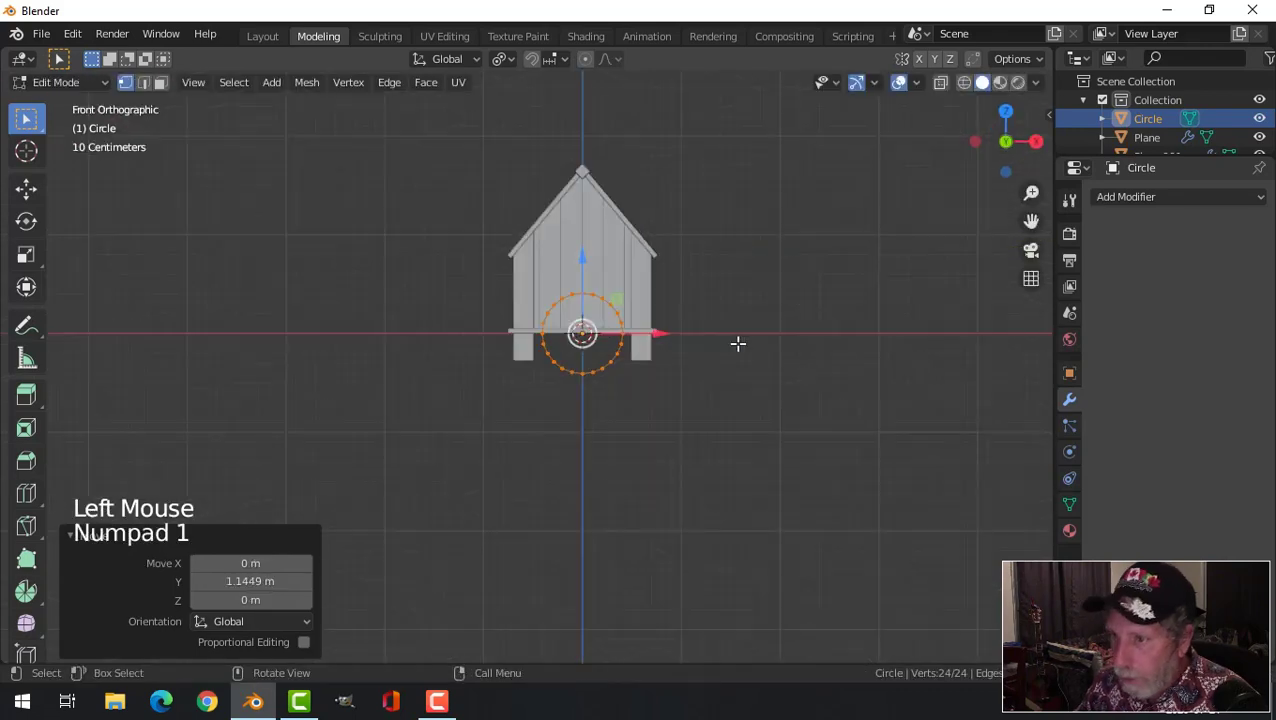
pyautogui.scroll(3, 737, 343)
pyautogui.moveTo(637, 236); pyautogui.dragTo(636, 131)
pyautogui.press('s')
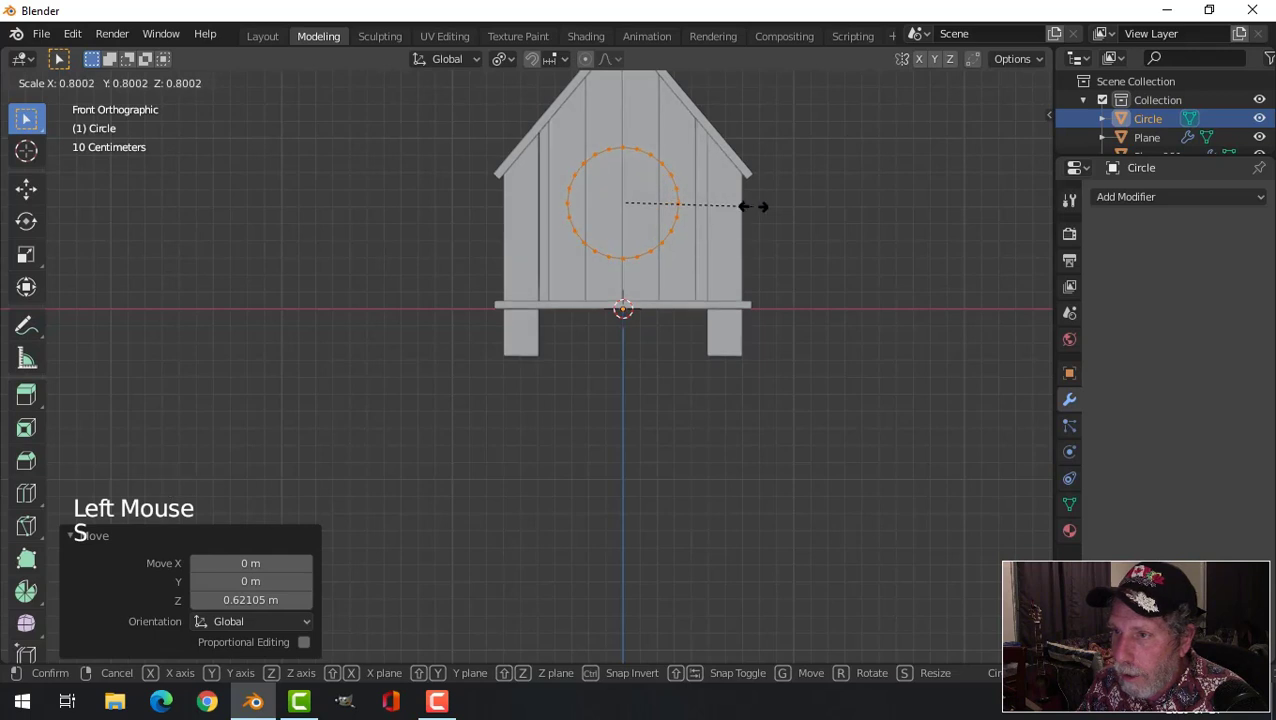
pyautogui.click(756, 206)
pyautogui.moveTo(626, 127); pyautogui.dragTo(623, 143)
# - Delete the circle's lower 11 vertices and extrude the two open ends 0.519 m down to the floor as doorway sides
pyautogui.hotkey('alt', 'a')
pyautogui.keyDown('shift'); pyautogui.moveTo(726, 276); pyautogui.dragTo(740, 296, button='middle'); pyautogui.keyUp('shift')
pyautogui.scroll(2, 730, 300)
pyautogui.press('b')
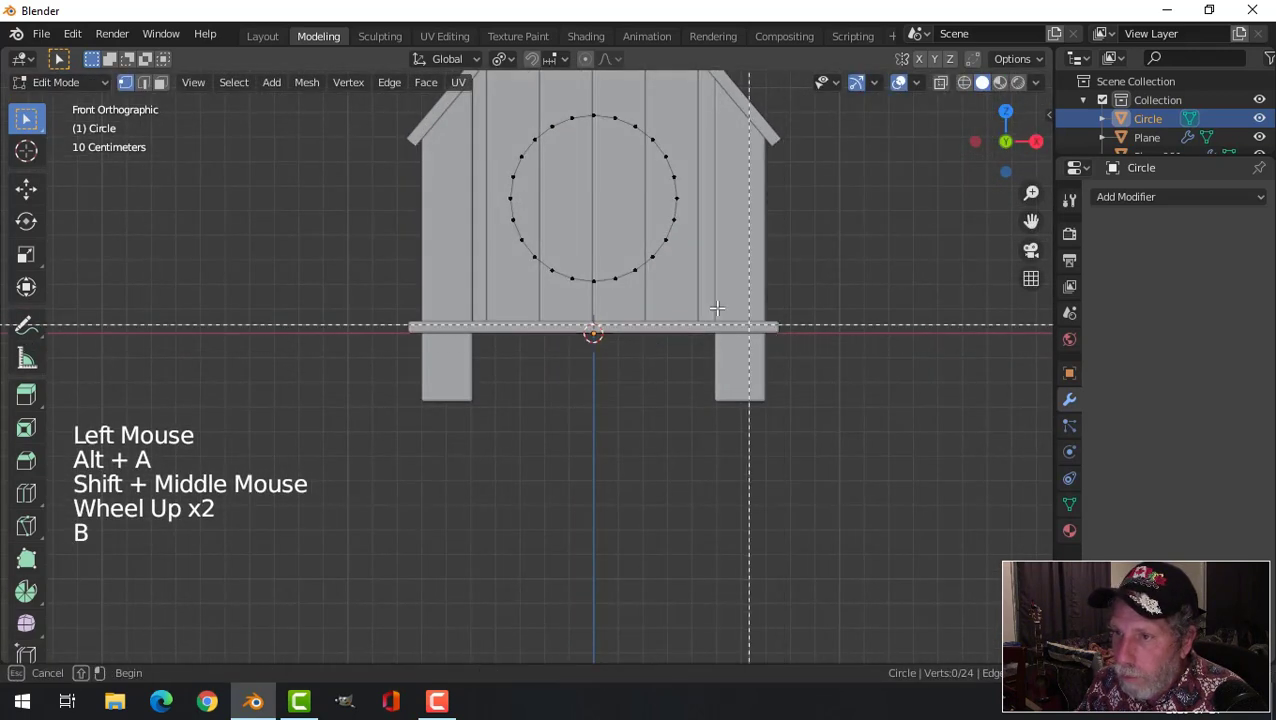
pyautogui.moveTo(455, 218); pyautogui.dragTo(456, 213)
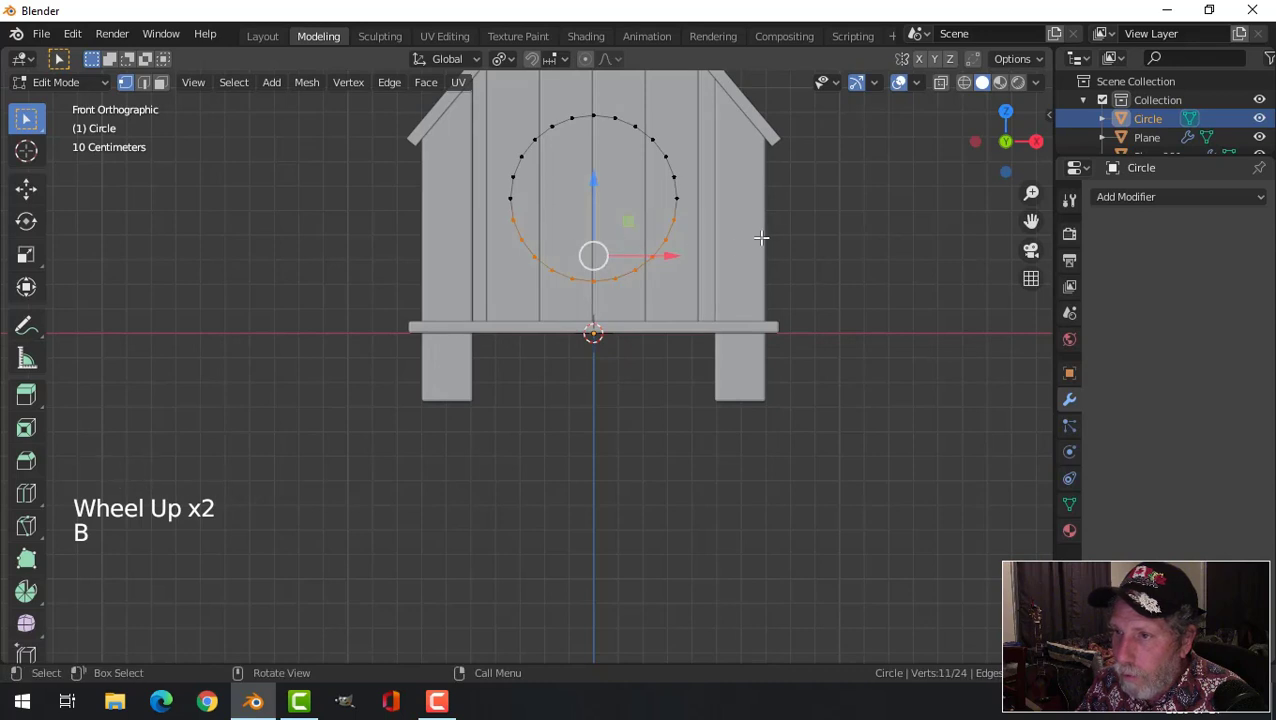
pyautogui.press('x')
pyautogui.click(620, 256)
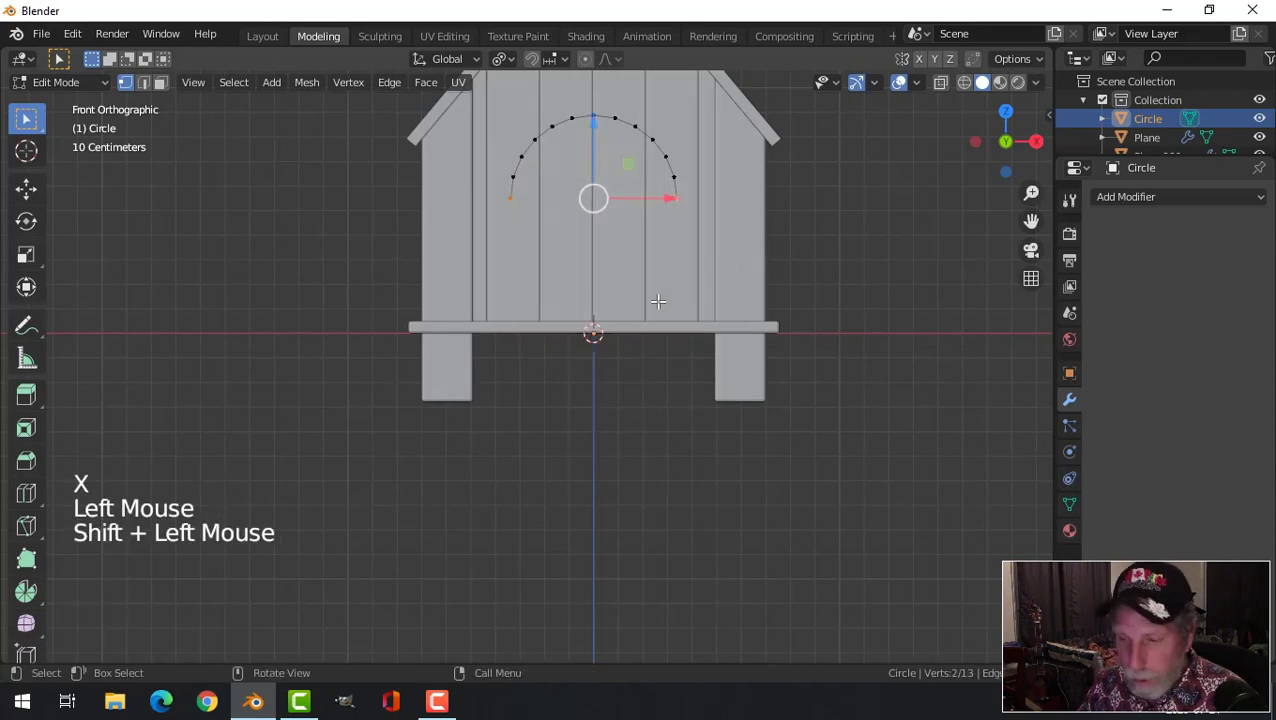
pyautogui.press('e')
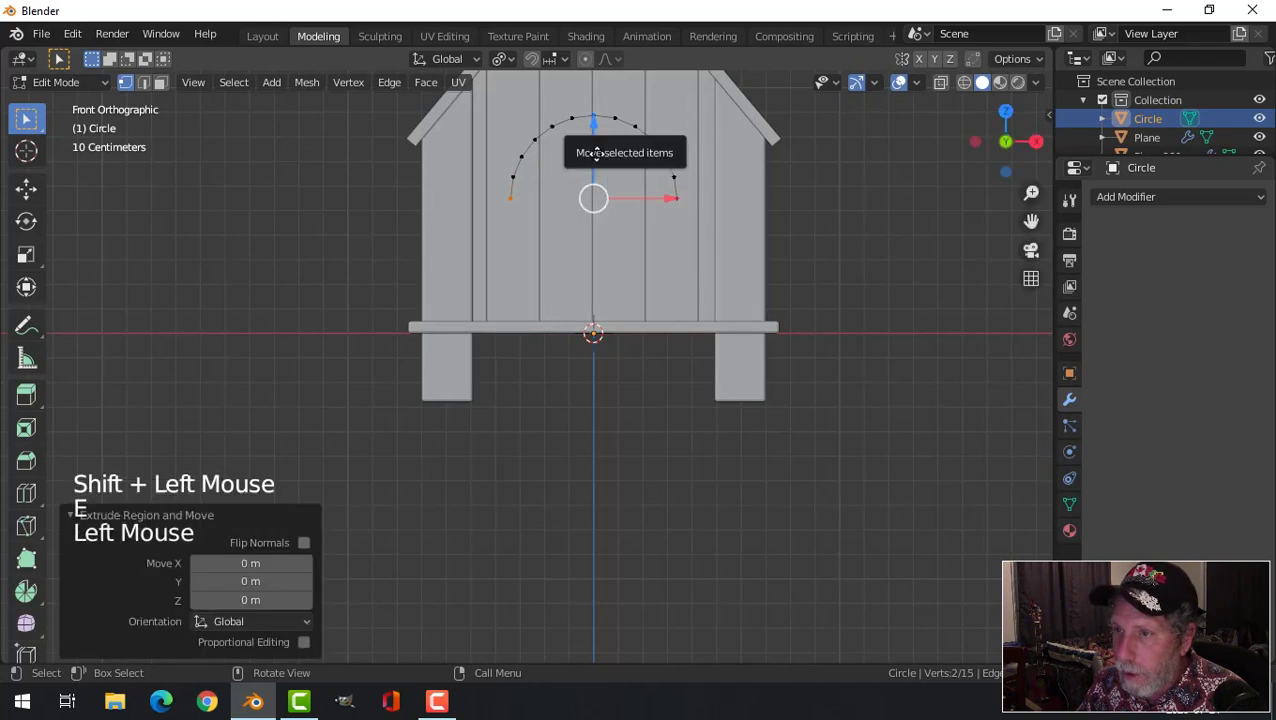
pyautogui.moveTo(593, 140); pyautogui.dragTo(612, 261)
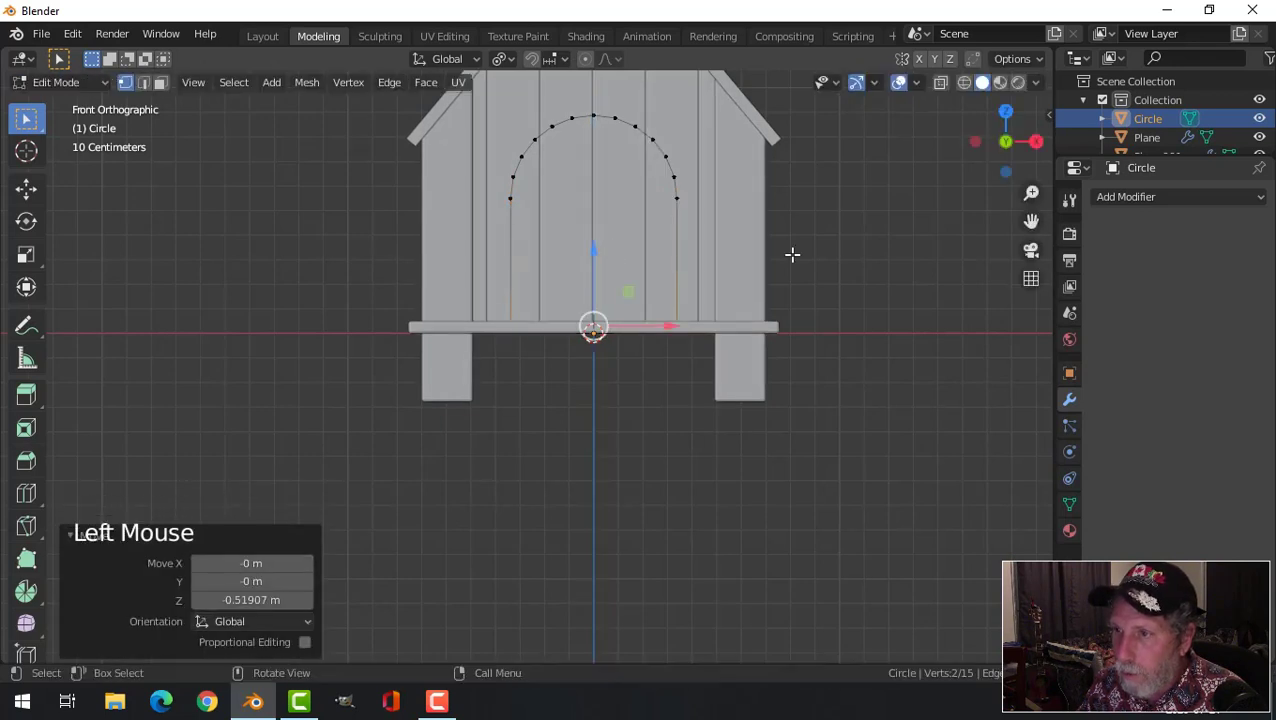
# - Scale the whole arch outline by 1.116 and raise it 0.066 m
pyautogui.moveTo(815, 311); pyautogui.dragTo(728, 348, button='middle')
pyautogui.press('a')
pyautogui.scroll(-4, 760, 319)
pyautogui.press('s')
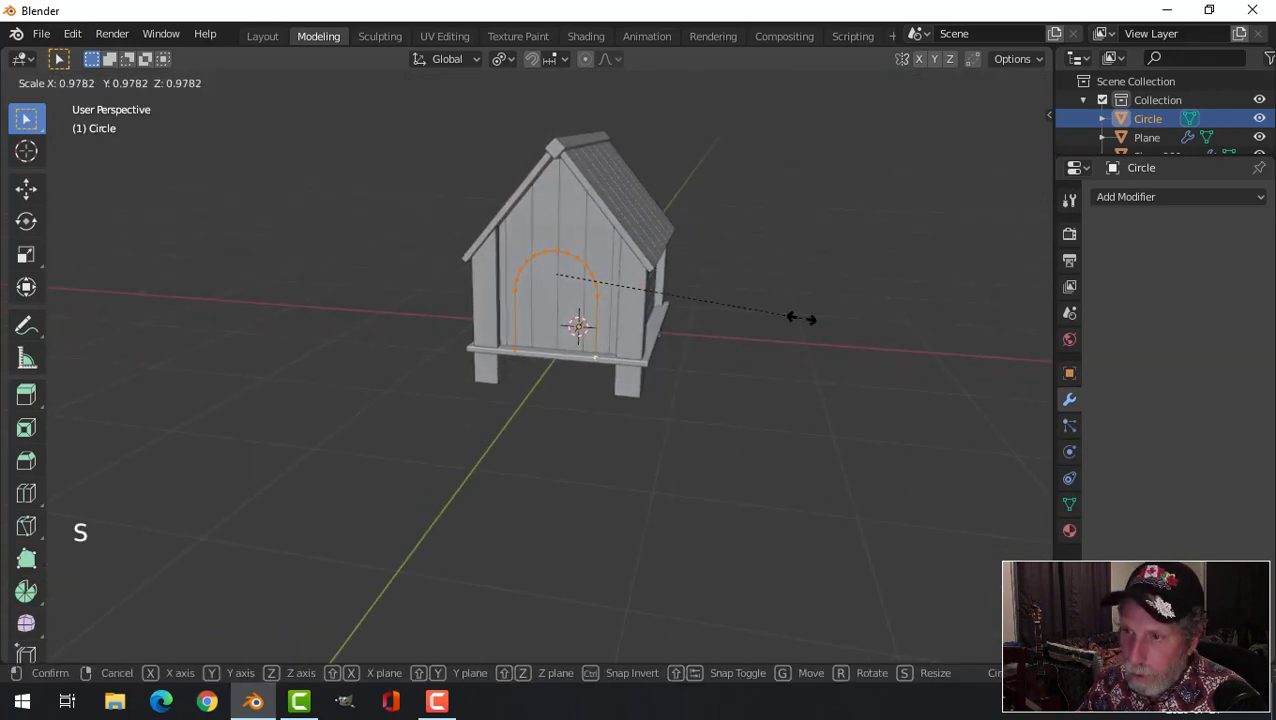
pyautogui.click(828, 312)
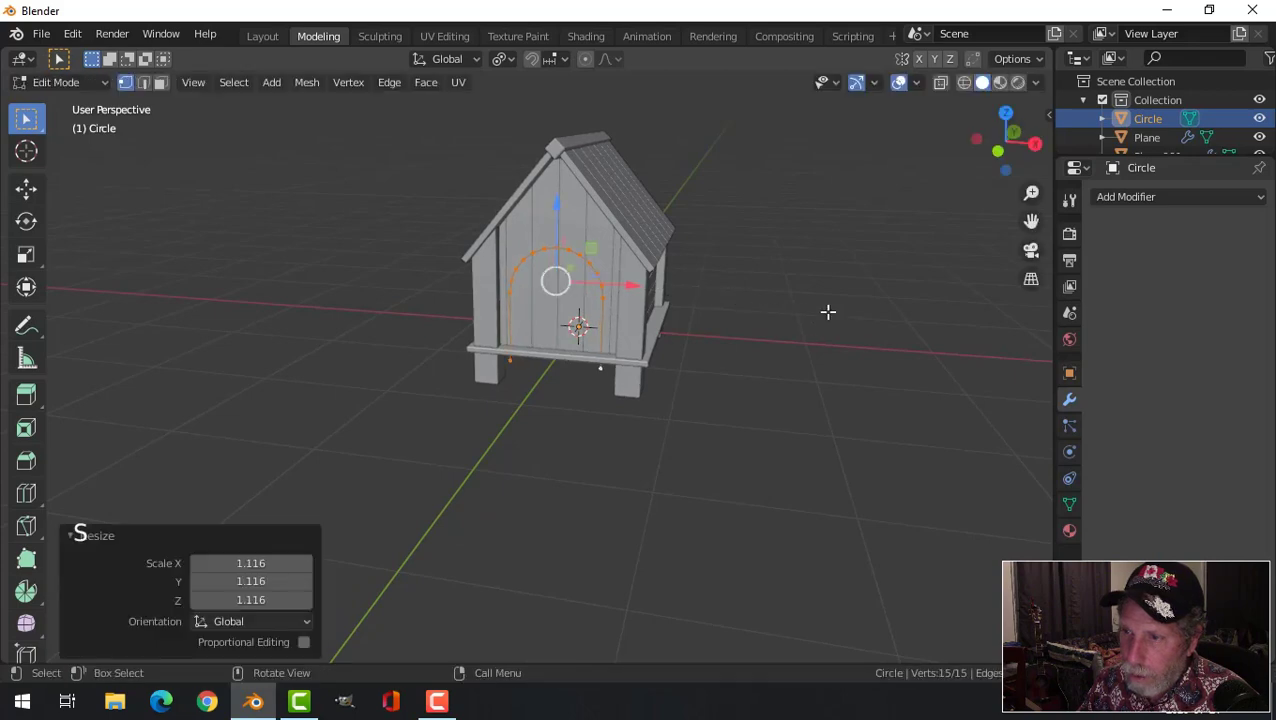
pyautogui.moveTo(826, 310); pyautogui.dragTo(541, 228, button='middle')
pyautogui.moveTo(521, 213); pyautogui.dragTo(523, 201)
pyautogui.moveTo(523, 201); pyautogui.dragTo(595, 350, button='middle')
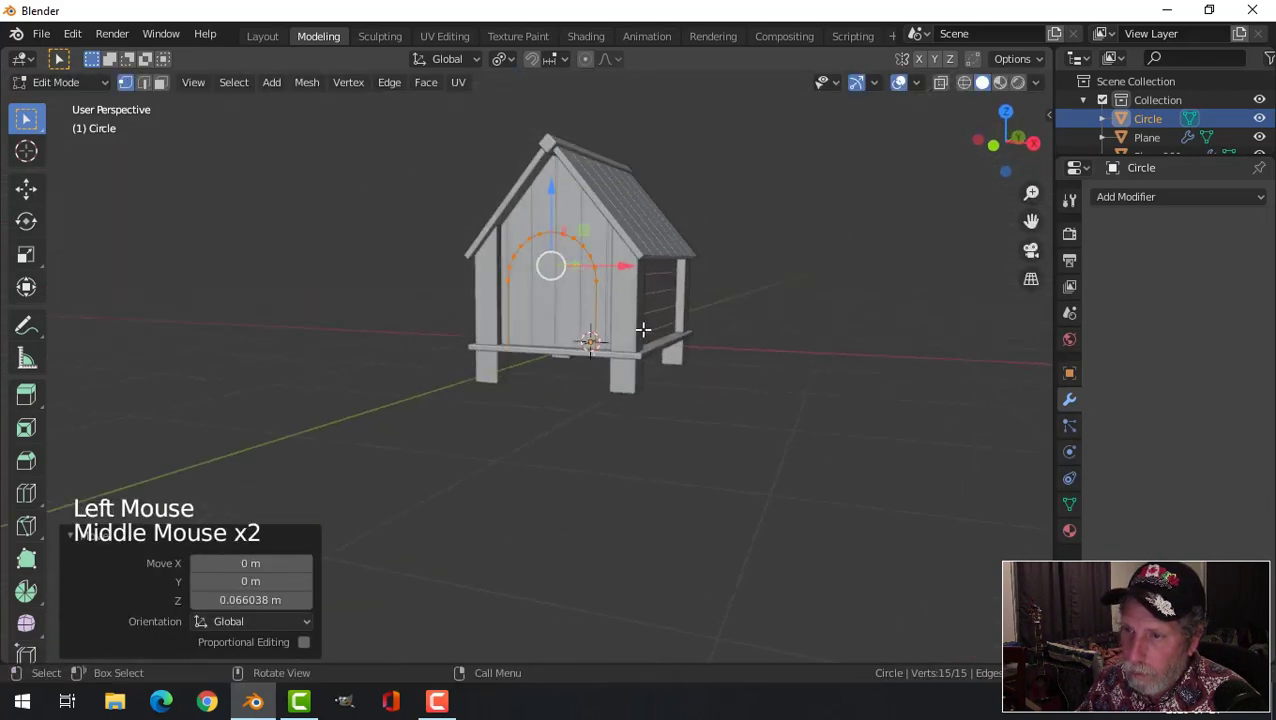
# - Join the arch's two bottom vertices with an edge to close the doorway outline
pyautogui.hotkey('alt', 'a')
pyautogui.click(597, 355)
pyautogui.keyDown('shift'); pyautogui.click(511, 354); pyautogui.keyUp('shift')
pyautogui.press('f')
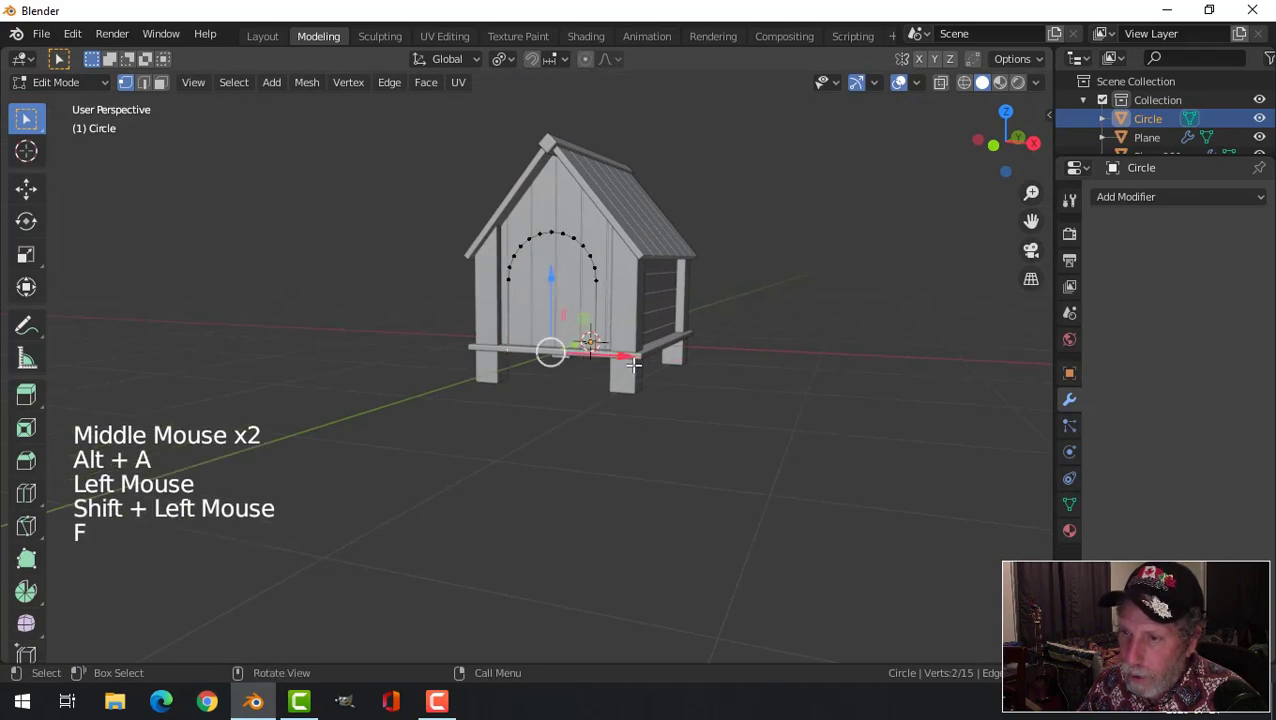
# - Select the whole arch outline, move it along Y out in front of the house, and fill it with a face
pyautogui.hotkey('alt', 'a')
pyautogui.press('a')
pyautogui.moveTo(684, 352); pyautogui.dragTo(594, 340, button='middle')
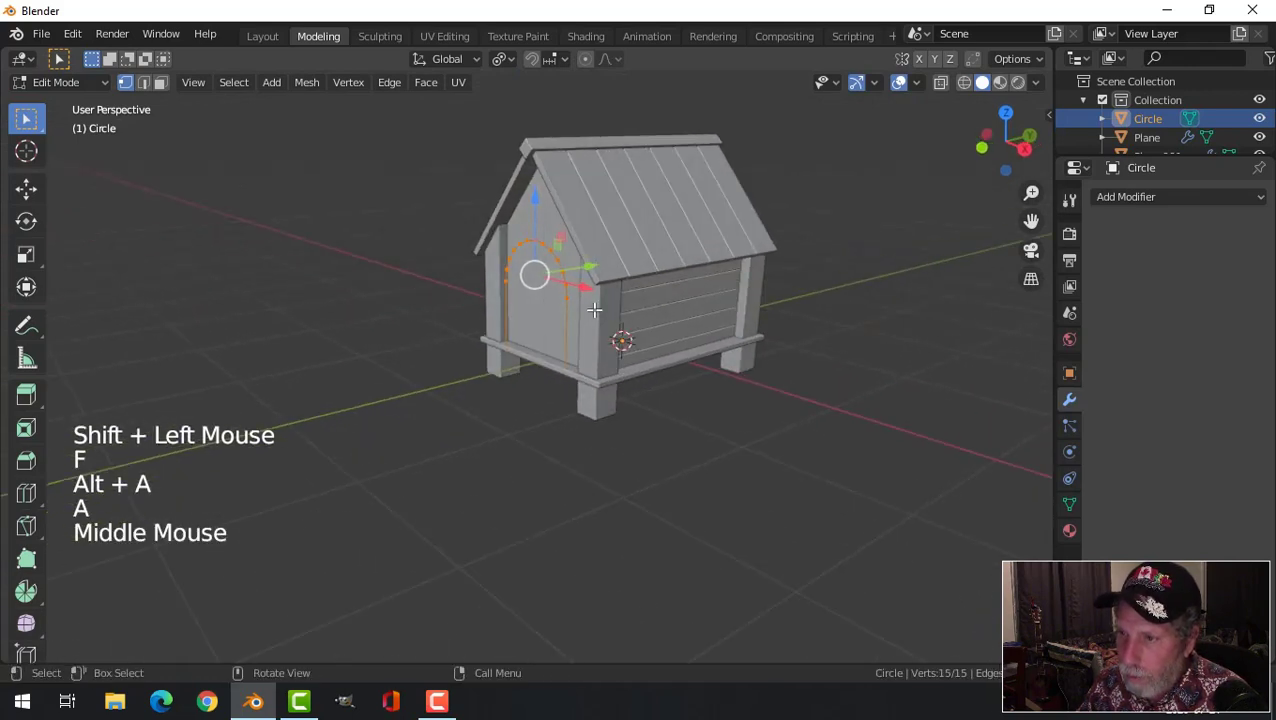
pyautogui.moveTo(588, 269); pyautogui.dragTo(533, 283)
pyautogui.moveTo(566, 342); pyautogui.dragTo(533, 367, button='middle')
pyautogui.press('f')
pyautogui.scroll(2, 528, 372)
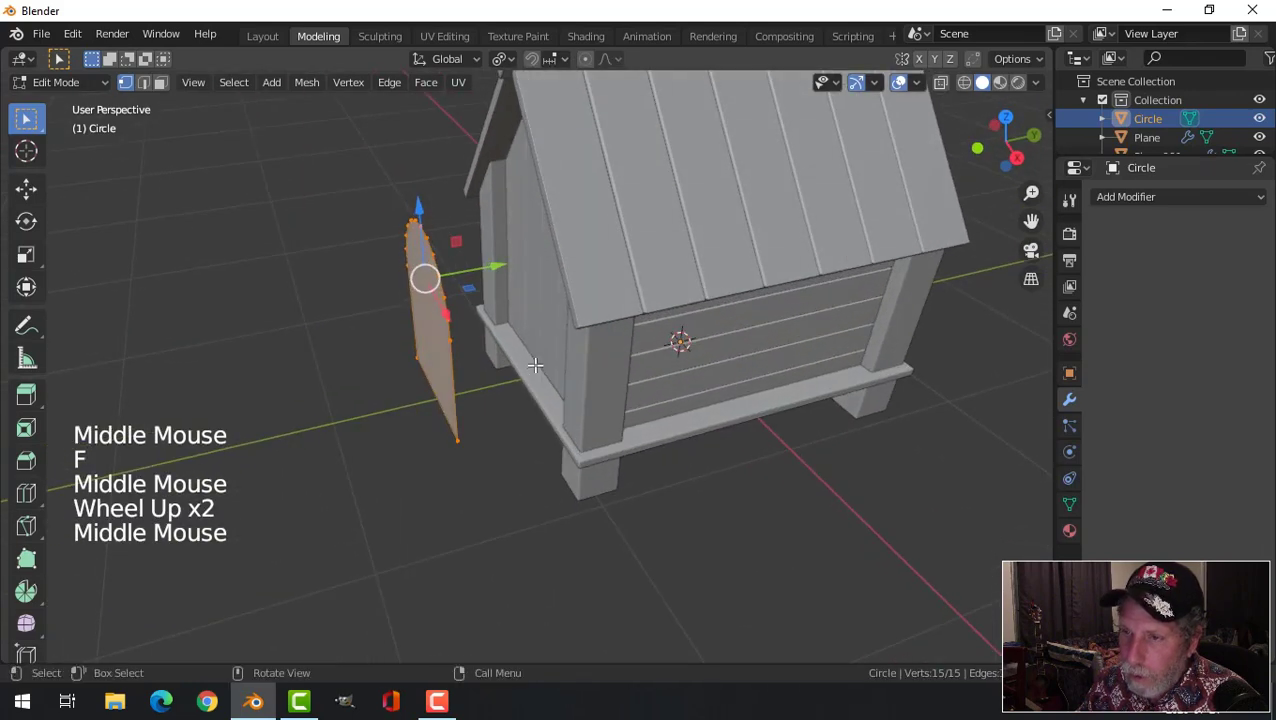
# - Extrude the arched face along Y into a solid block, move the block 0.467 m along Y through the front wall, and leave mesh editing
pyautogui.press('e')
pyautogui.moveTo(484, 264); pyautogui.dragTo(621, 234)
pyautogui.press('a')
pyautogui.moveTo(621, 234); pyautogui.dragTo(760, 290, button='middle')
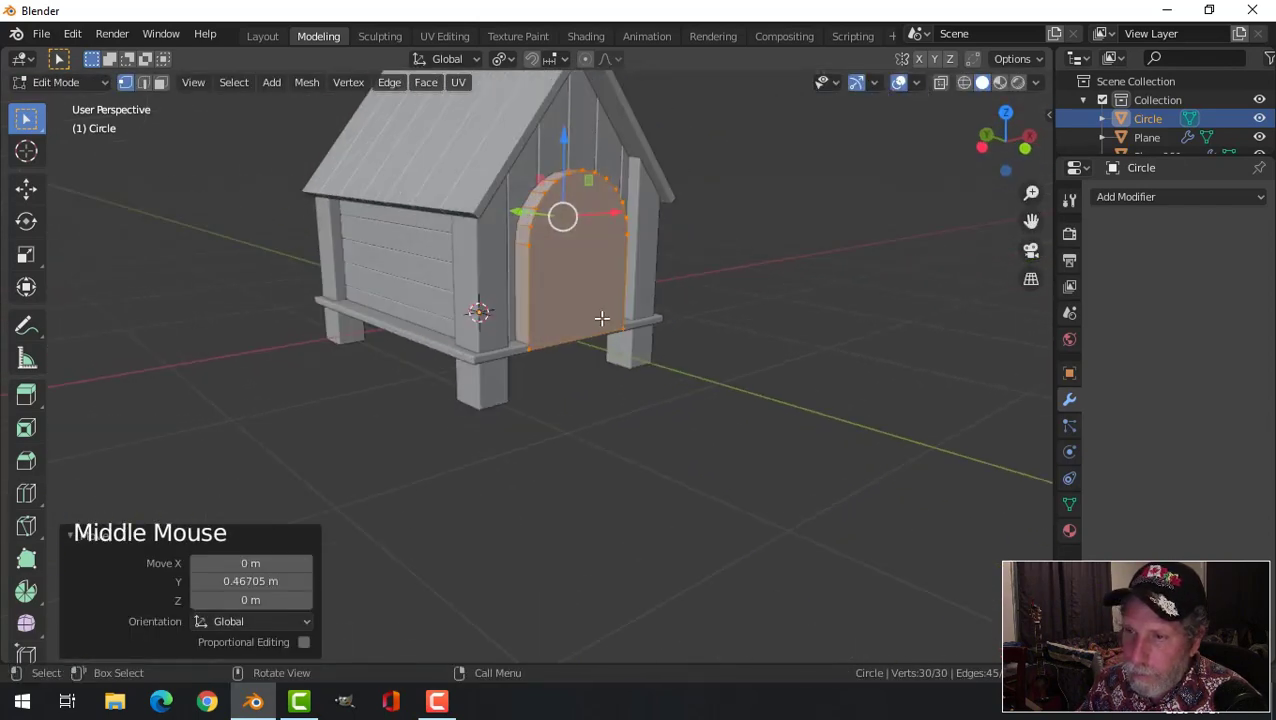
pyautogui.hotkey('alt', 'a')
pyautogui.press('Tab')
# - Hide the mirrored horizontal side-wall planks to open up the view into the house
pyautogui.click(404, 269)
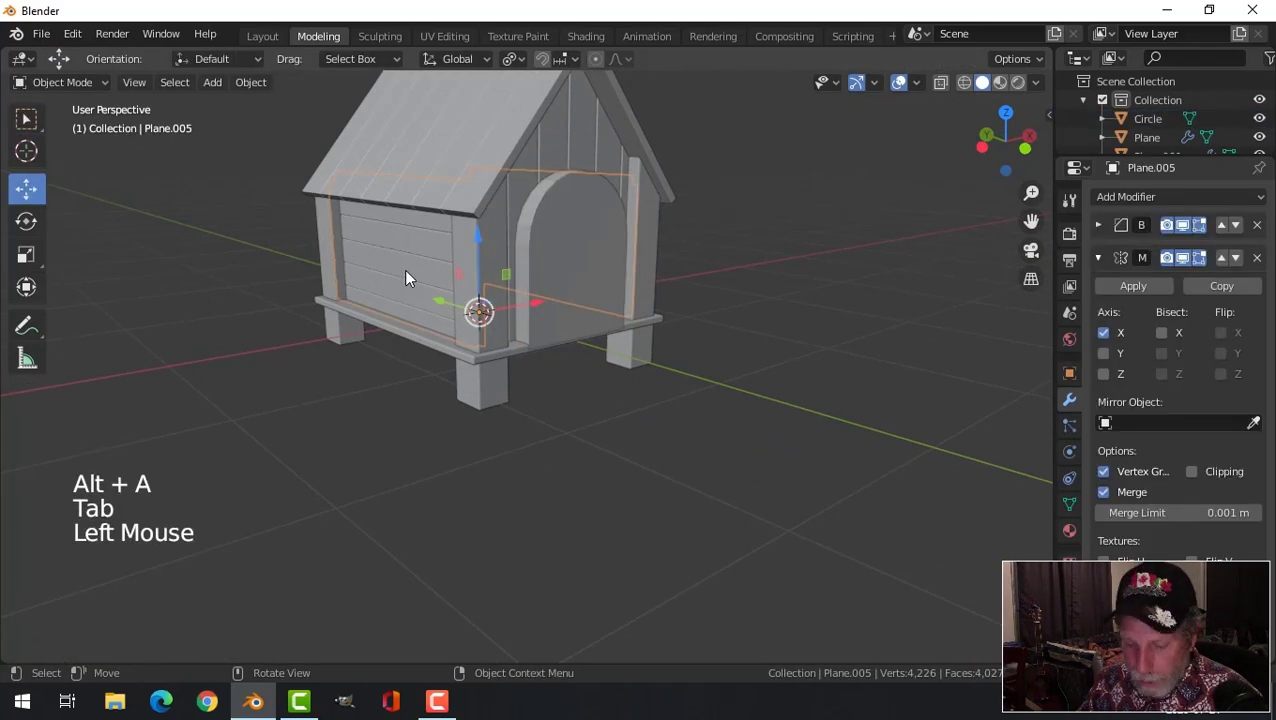
pyautogui.press('h')
pyautogui.moveTo(404, 269); pyautogui.dragTo(603, 310, button='middle')
pyautogui.scroll(-3, 622, 275)
pyautogui.scroll(4, 604, 322)
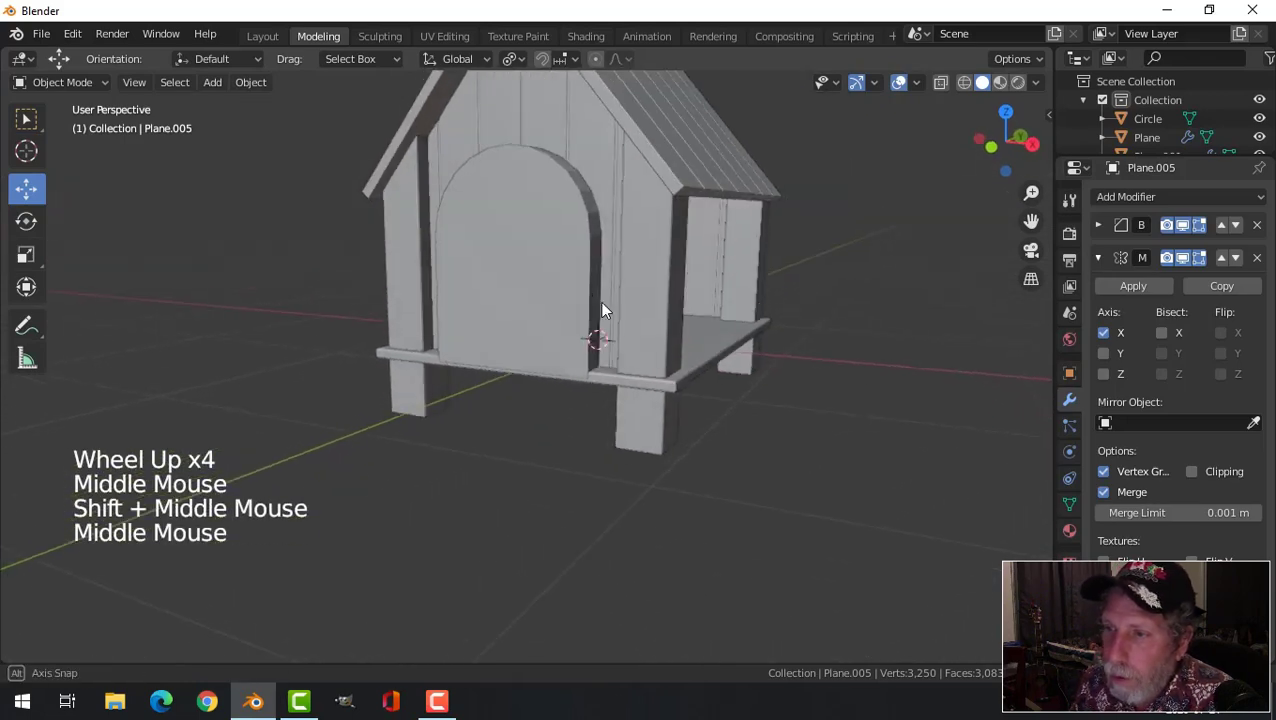
# - Cut the doorway from the front wall planks with an applied Difference Boolean modifier, placed before the Bevel and using the arched block as cutter
pyautogui.click(587, 134)
pyautogui.click(1098, 226)
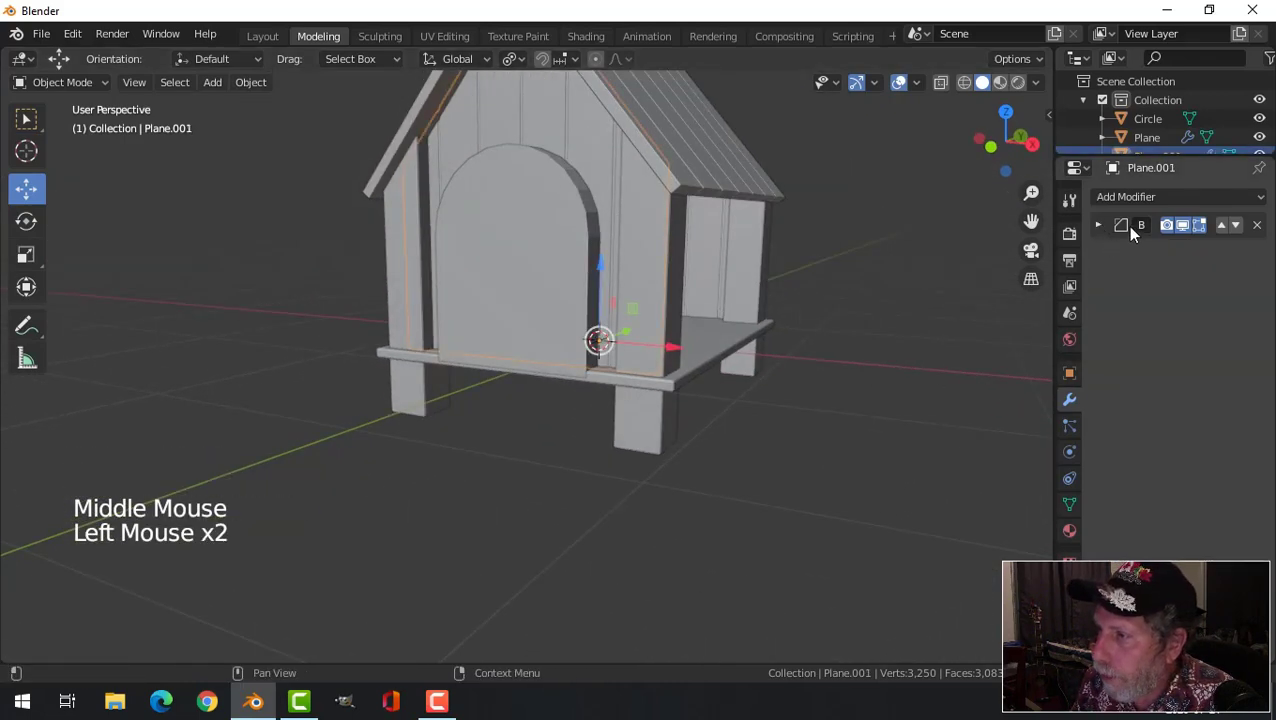
pyautogui.click(1115, 195)
pyautogui.click(905, 281)
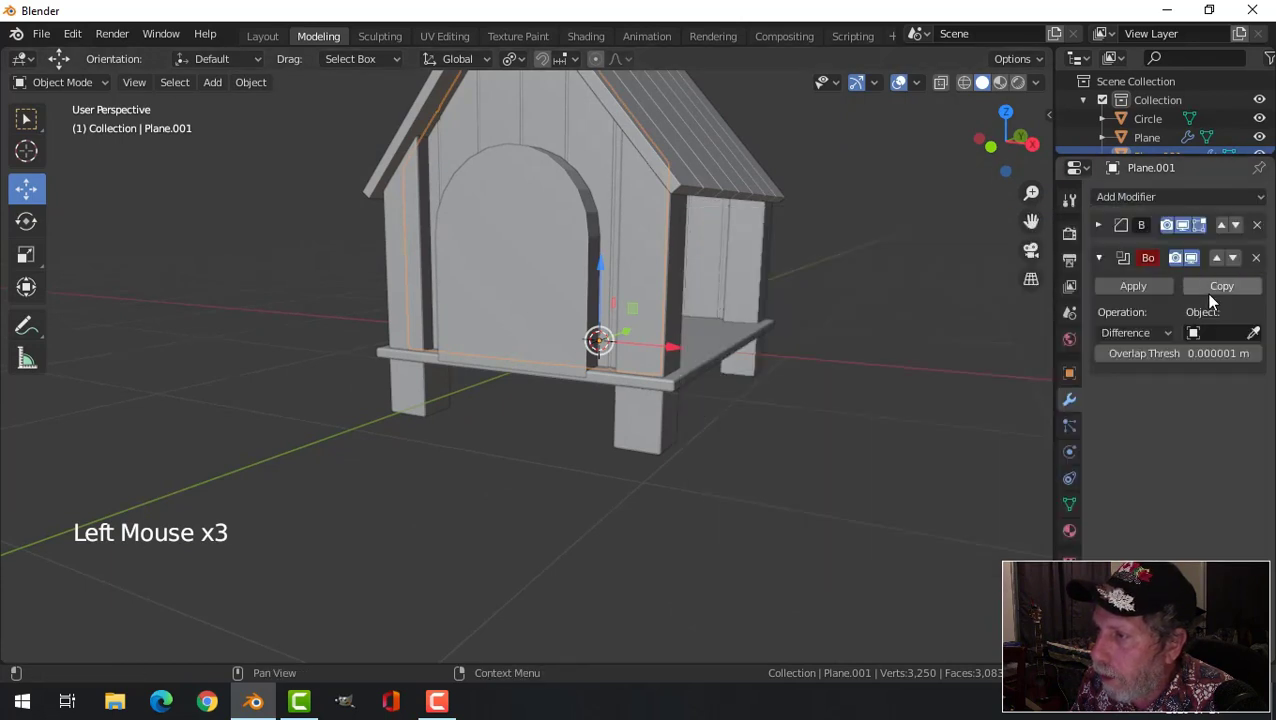
pyautogui.click(1216, 259)
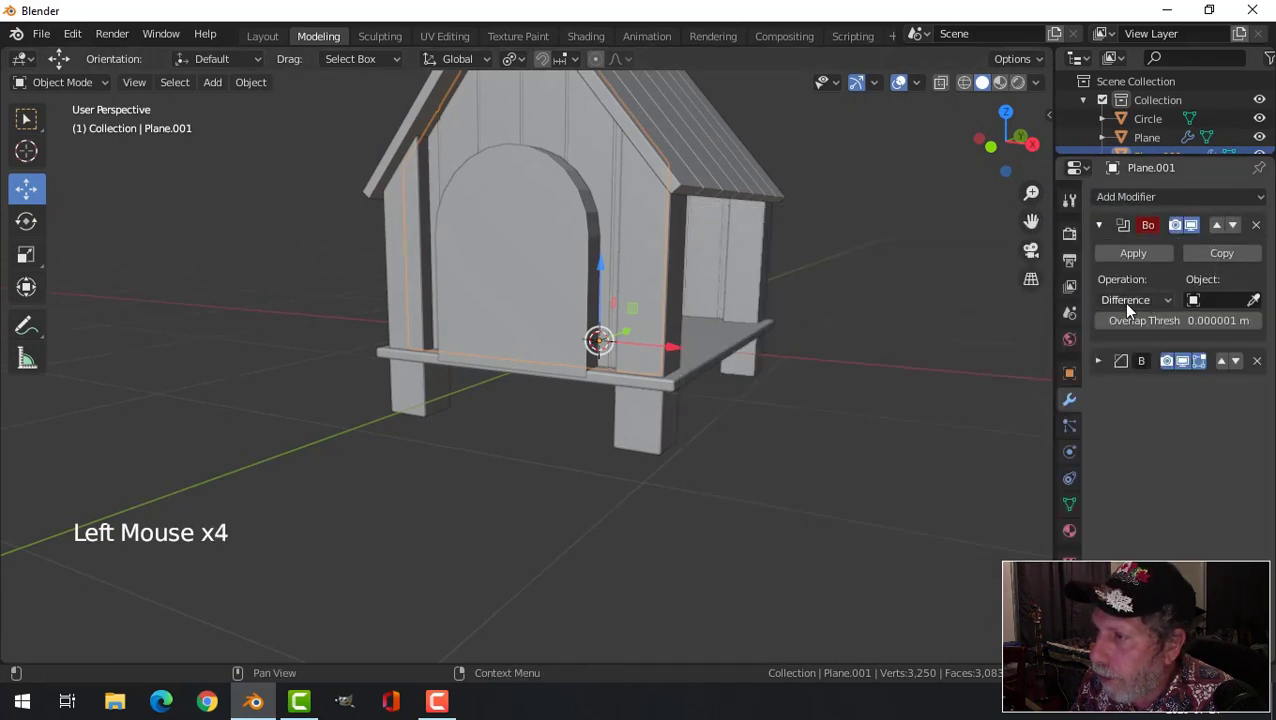
pyautogui.click(524, 230)
pyautogui.click(1133, 253)
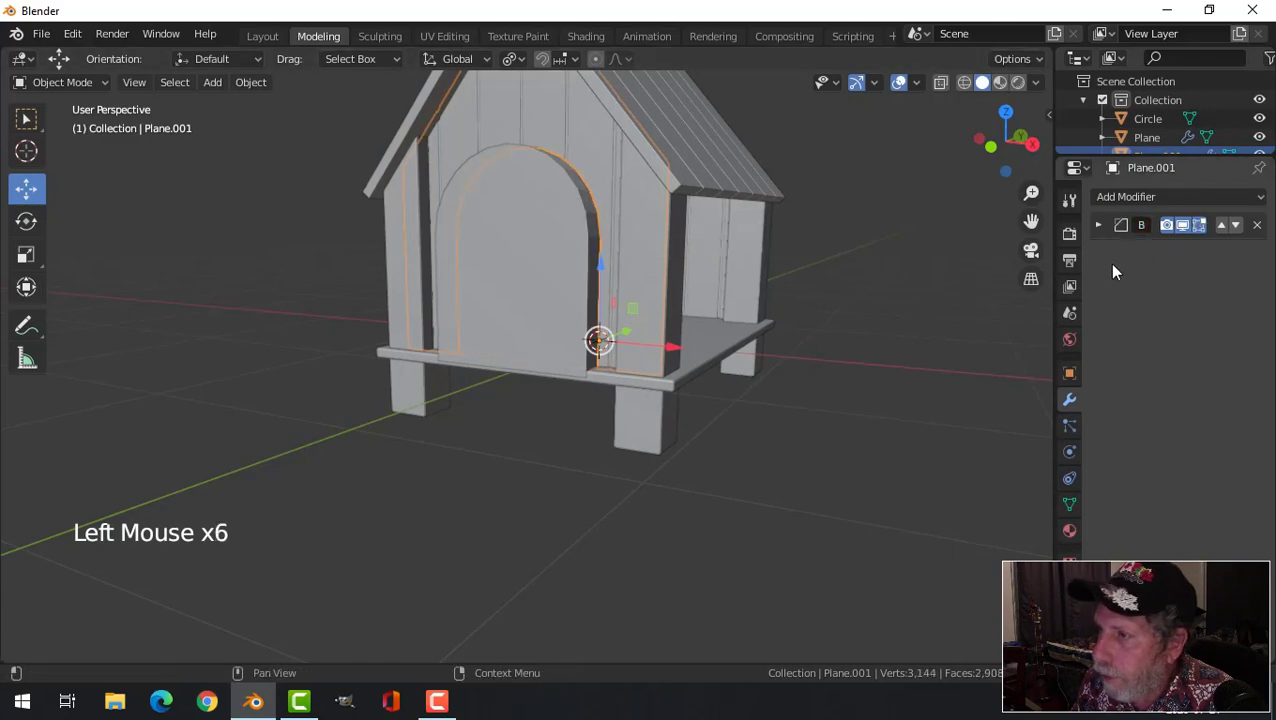
# - Move the arched block along Y out of the doorway to the front of the house
pyautogui.click(538, 208)
pyautogui.moveTo(543, 207); pyautogui.dragTo(596, 324, button='middle')
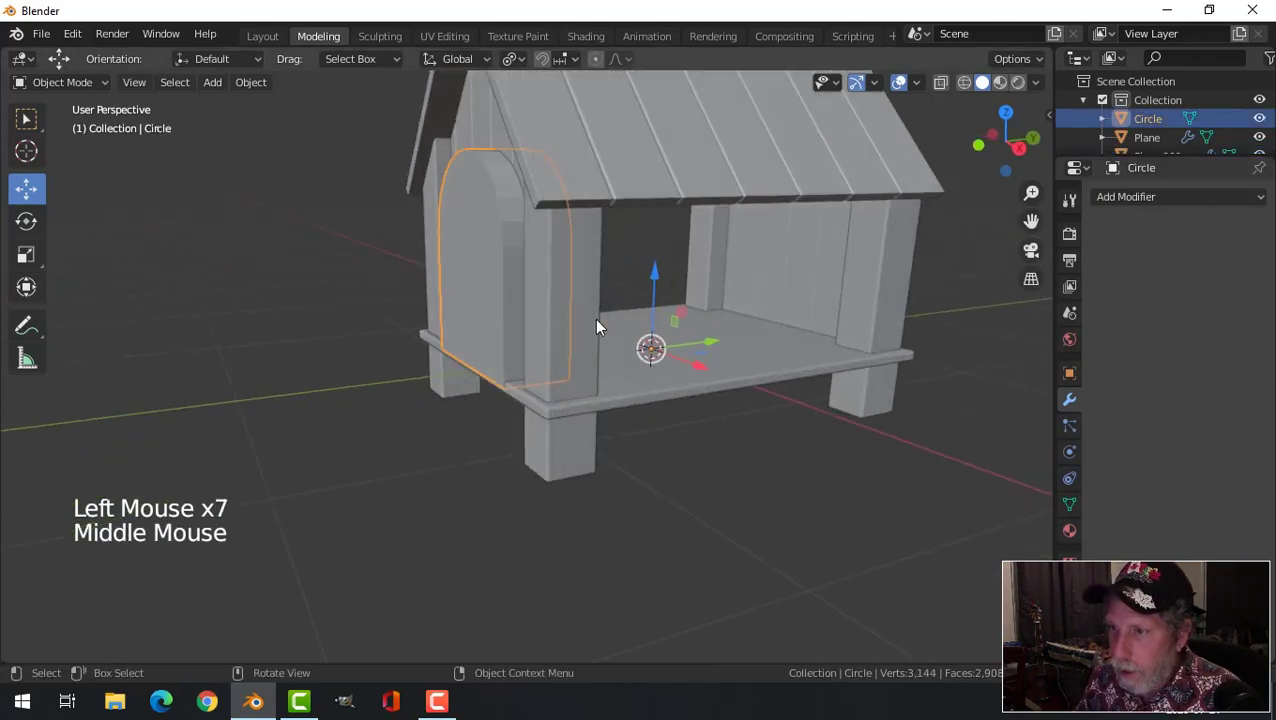
pyautogui.moveTo(712, 341); pyautogui.dragTo(535, 339)
pyautogui.moveTo(535, 339); pyautogui.dragTo(727, 416, button='middle')
pyautogui.moveTo(585, 208); pyautogui.dragTo(511, 218, button='middle')
# - Scale the arched block's mesh to about 0.5 along Y and move it back along Y into the doorway
pyautogui.click(341, 345)
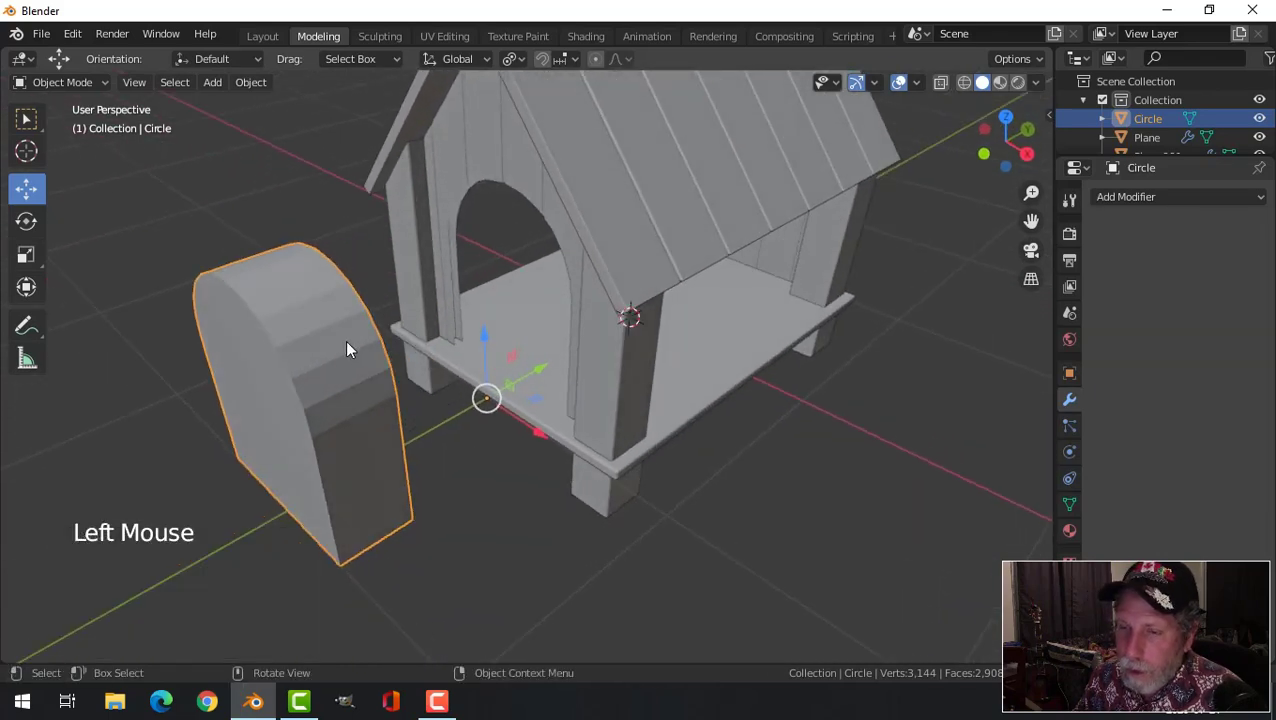
pyautogui.press('Tab')
pyautogui.keyDown('shift'); pyautogui.moveTo(352, 359); pyautogui.dragTo(387, 337, button='middle'); pyautogui.keyUp('shift')
pyautogui.moveTo(422, 341); pyautogui.dragTo(421, 327, button='middle')
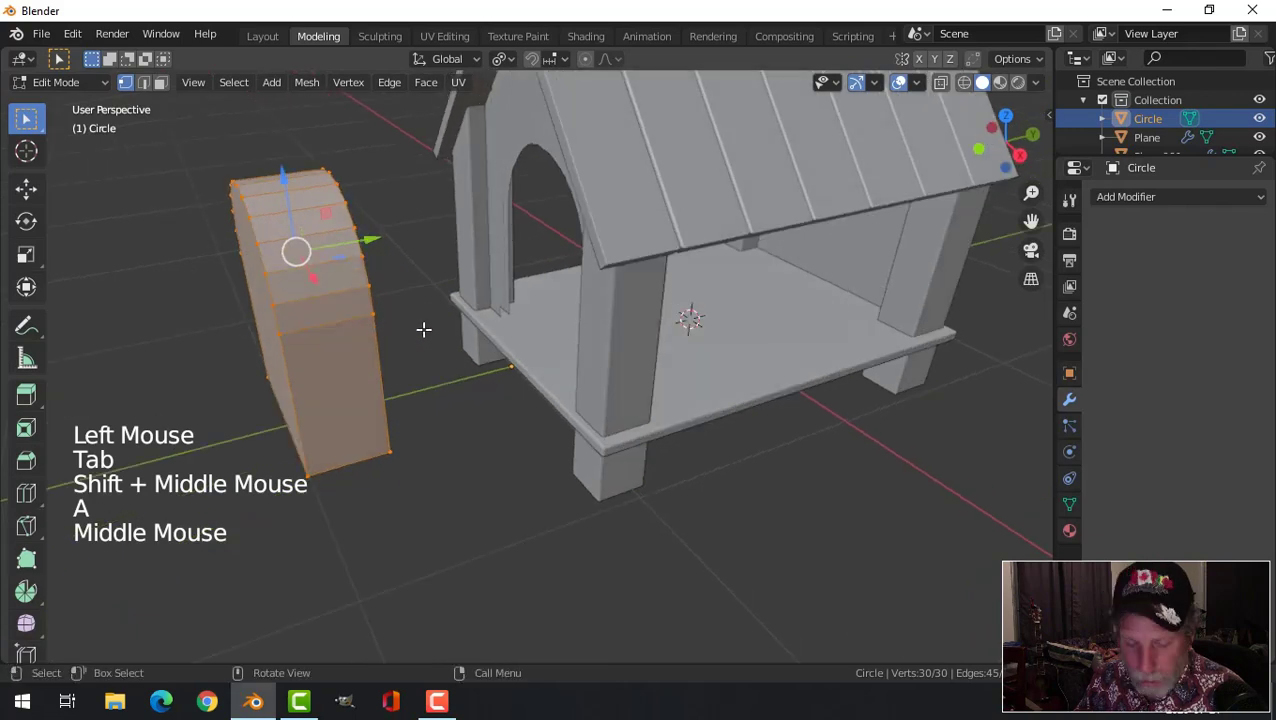
pyautogui.press('s')
pyautogui.press('y')
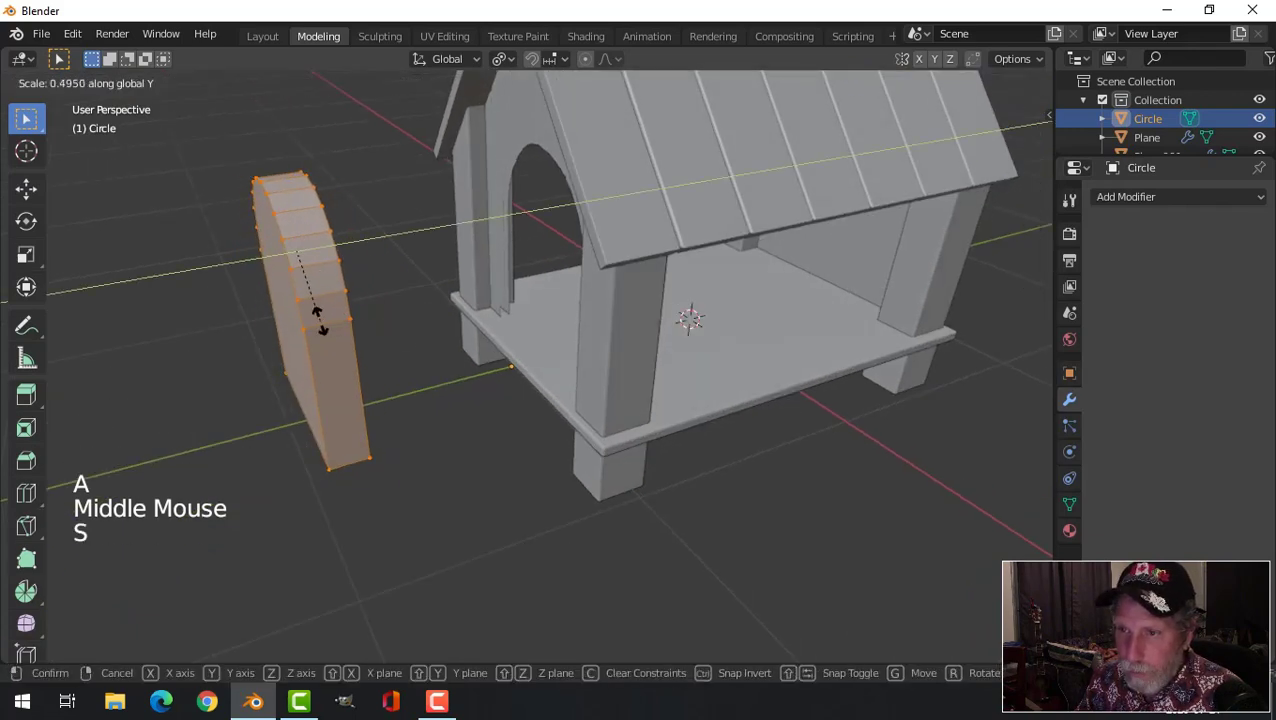
pyautogui.click(314, 309)
pyautogui.moveTo(358, 243); pyautogui.dragTo(606, 198)
pyautogui.moveTo(606, 198); pyautogui.dragTo(675, 271, button='middle')
# - Inset the front and back arched faces of the doorway block by about 0.06 m
pyautogui.hotkey('alt', 'a')
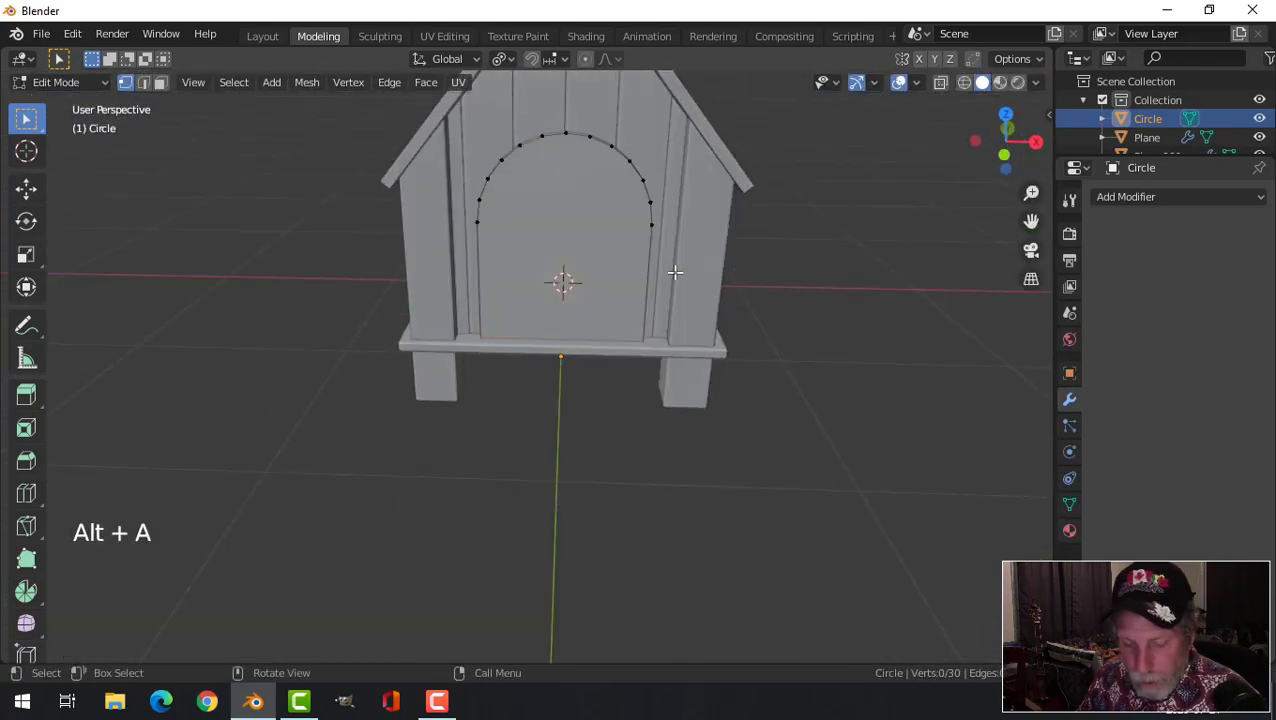
pyautogui.click(559, 213)
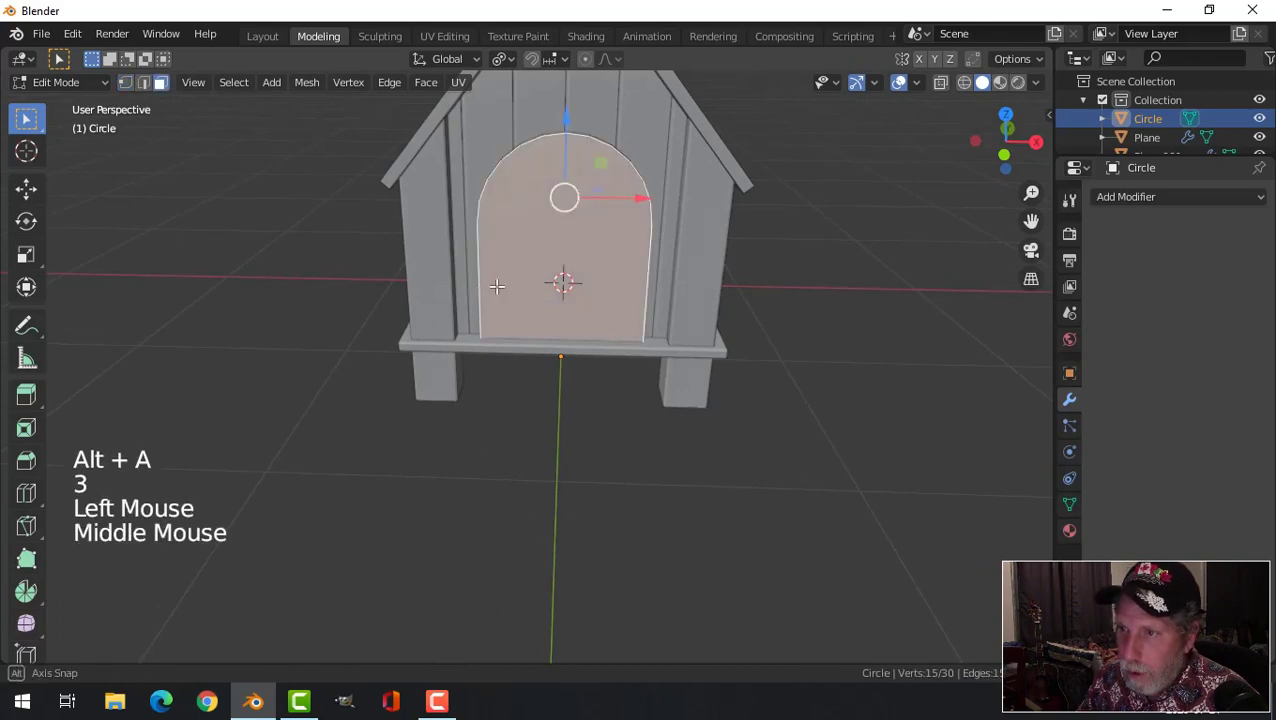
pyautogui.moveTo(559, 213); pyautogui.dragTo(600, 262, button='middle')
pyautogui.keyDown('shift'); pyautogui.click(524, 265); pyautogui.keyUp('shift')
pyautogui.moveTo(776, 260); pyautogui.dragTo(485, 290, button='middle')
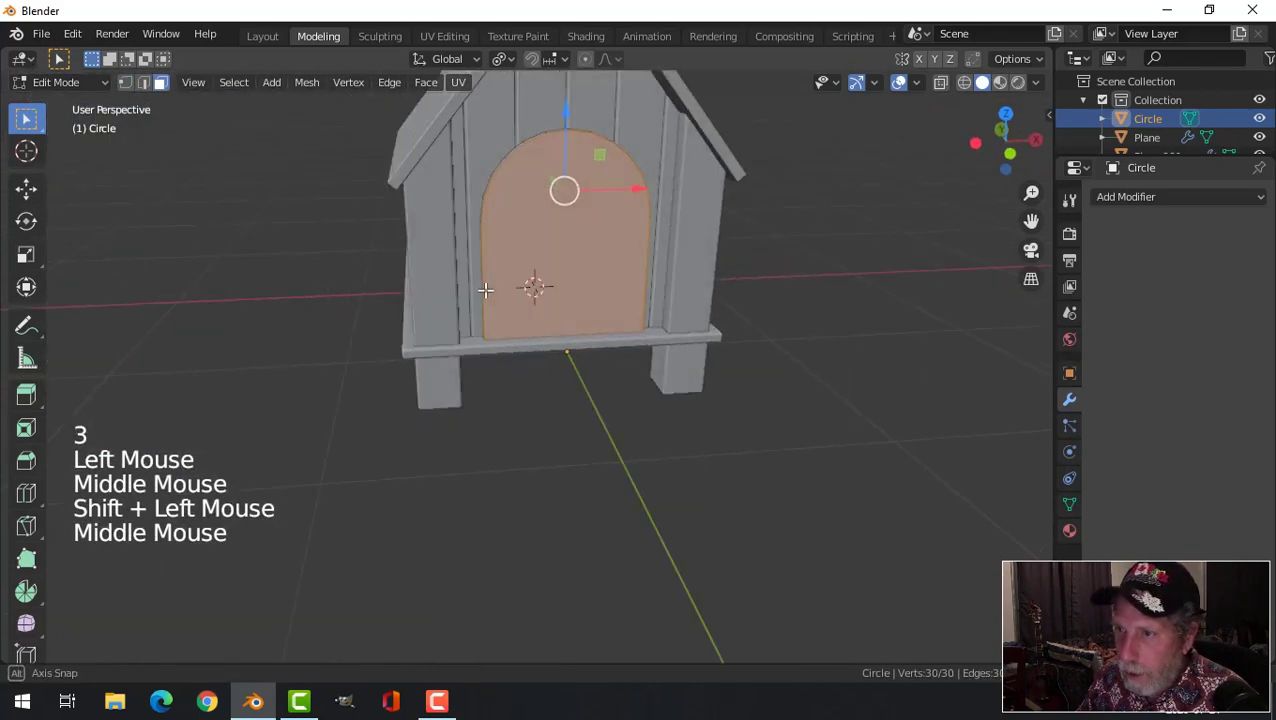
pyautogui.press('i')
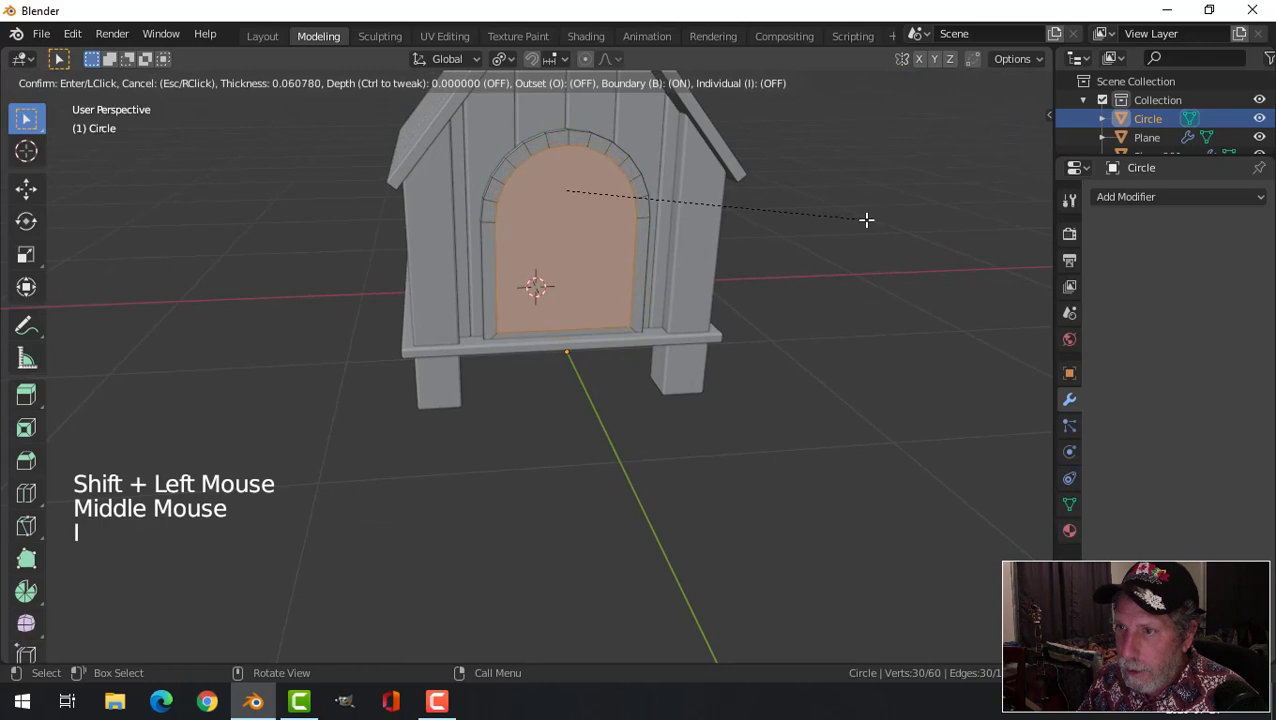
pyautogui.click(866, 219)
# - Bridge the two inset faces to open an arched hole through the block
pyautogui.moveTo(672, 248); pyautogui.dragTo(757, 231, button='middle')
pyautogui.hotkey('ctrl', 'e')
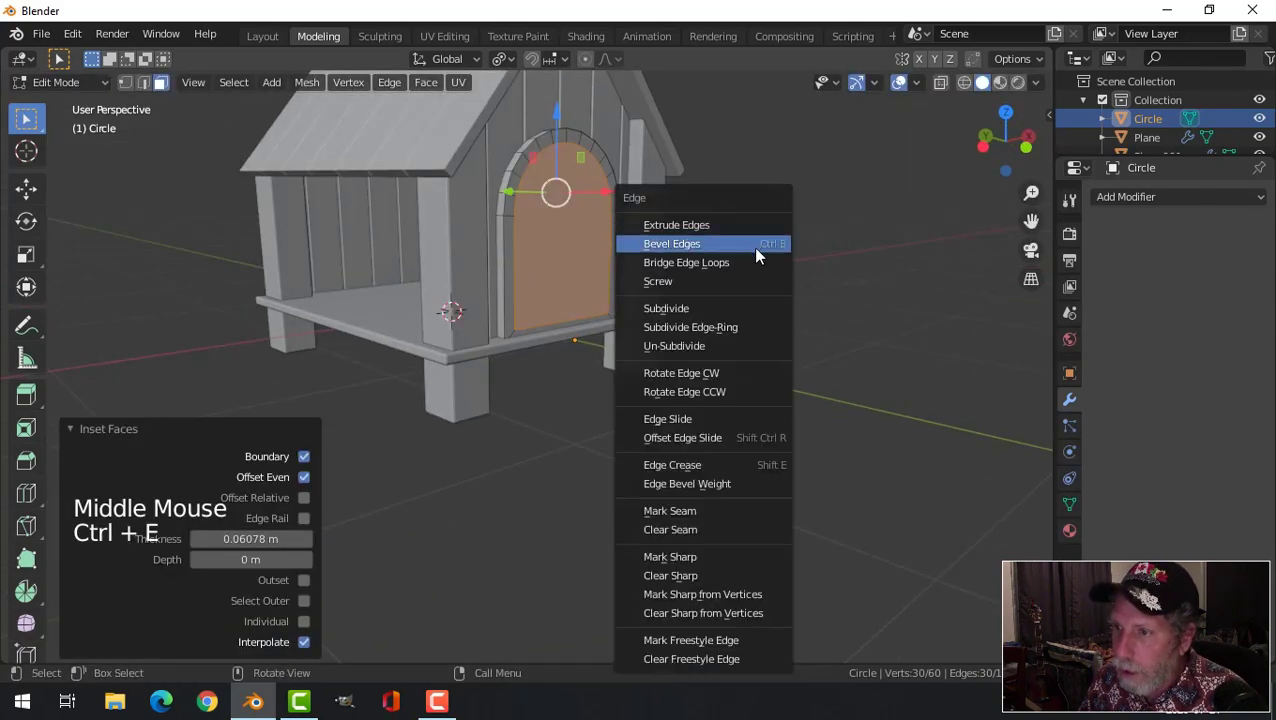
pyautogui.hotkey('alt', 'a')
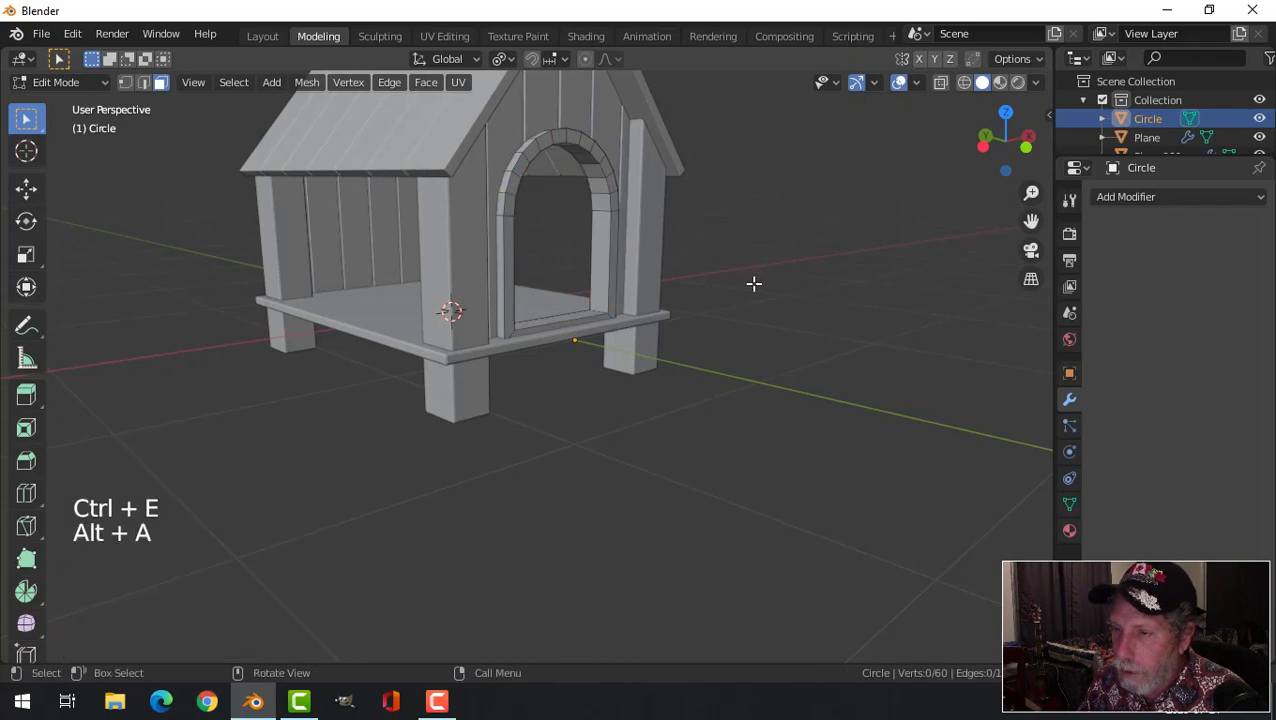
# - Move the whole arch frame mesh along Y out of the doorway to the front of the house
pyautogui.moveTo(753, 284); pyautogui.dragTo(588, 208, button='middle')
pyautogui.press('a')
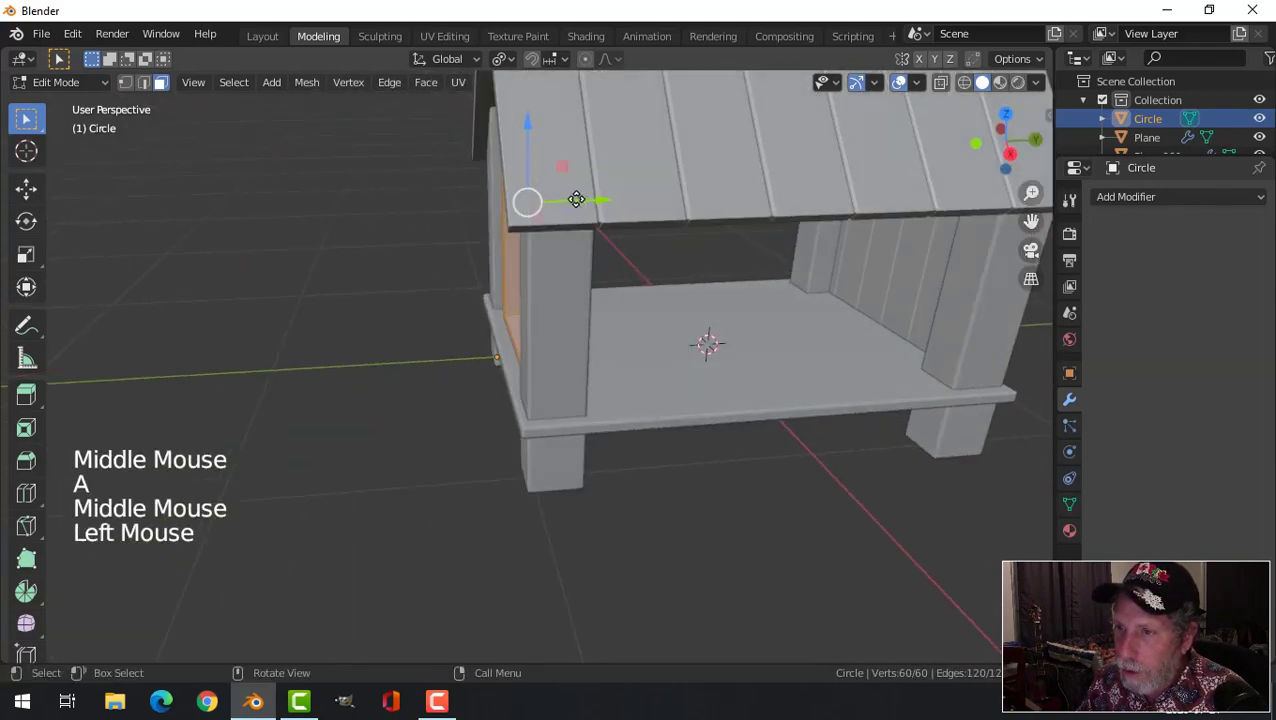
pyautogui.moveTo(576, 199); pyautogui.dragTo(424, 276)
pyautogui.moveTo(424, 276); pyautogui.dragTo(426, 381, button='middle')
# - Delete the faces of the bottom bar between the arch frame's two legs
pyautogui.hotkey('alt', 'a')
pyautogui.click(615, 388)
pyautogui.keyDown('shift'); pyautogui.click(600, 395); pyautogui.keyUp('shift')
pyautogui.keyDown('shift'); pyautogui.click(567, 239); pyautogui.keyUp('shift')
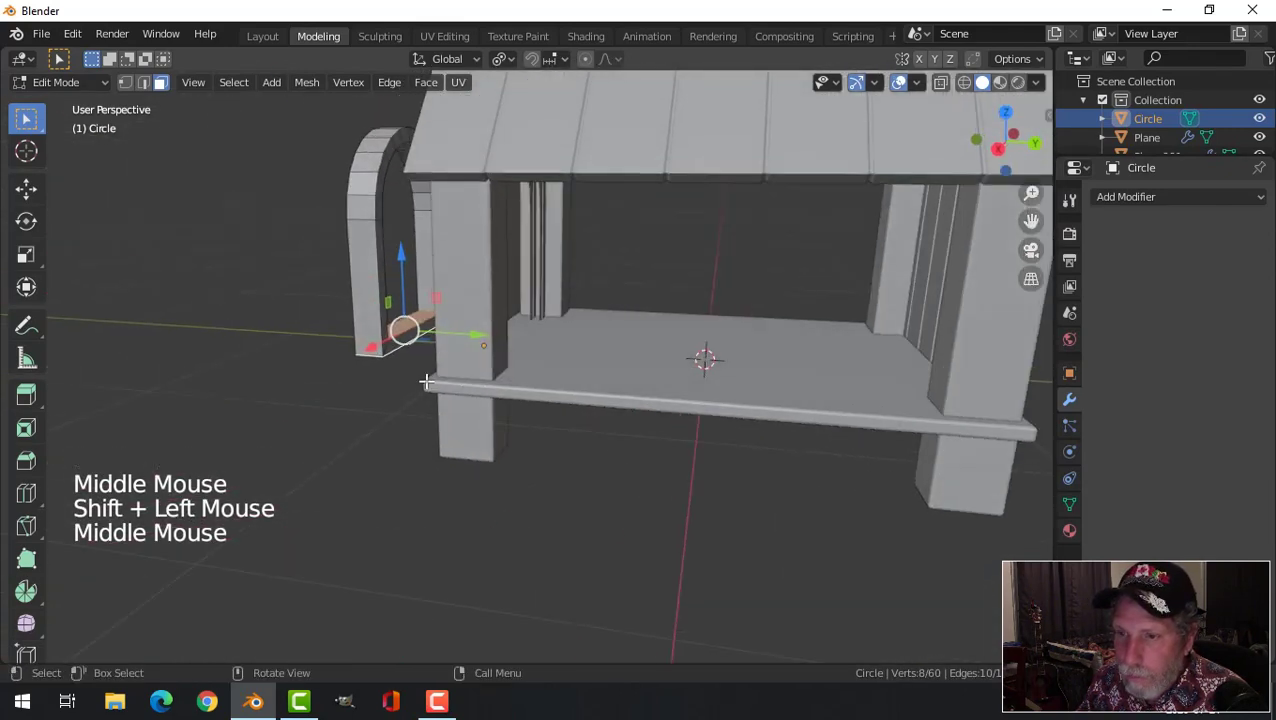
pyautogui.scroll(1, 388, 359)
pyautogui.keyDown('shift'); pyautogui.click(368, 341); pyautogui.keyUp('shift')
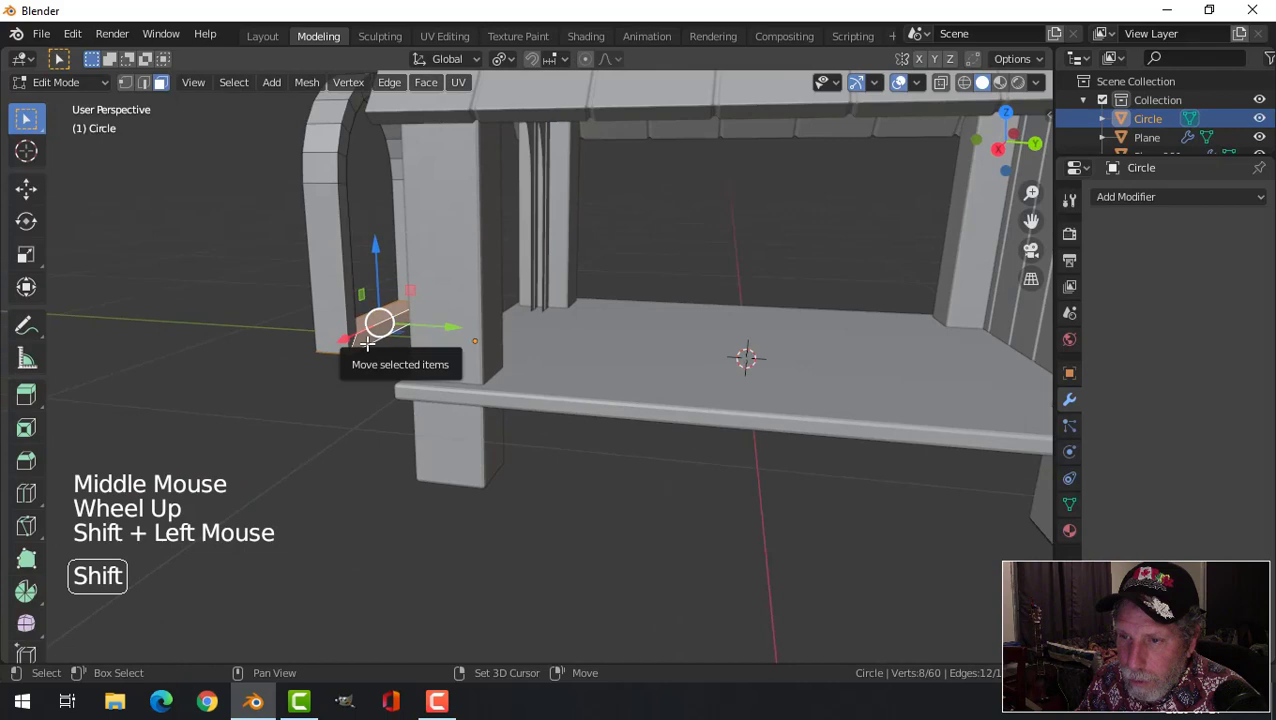
pyautogui.press('x')
pyautogui.click(420, 345)
pyautogui.hotkey('ctrl', 'z')
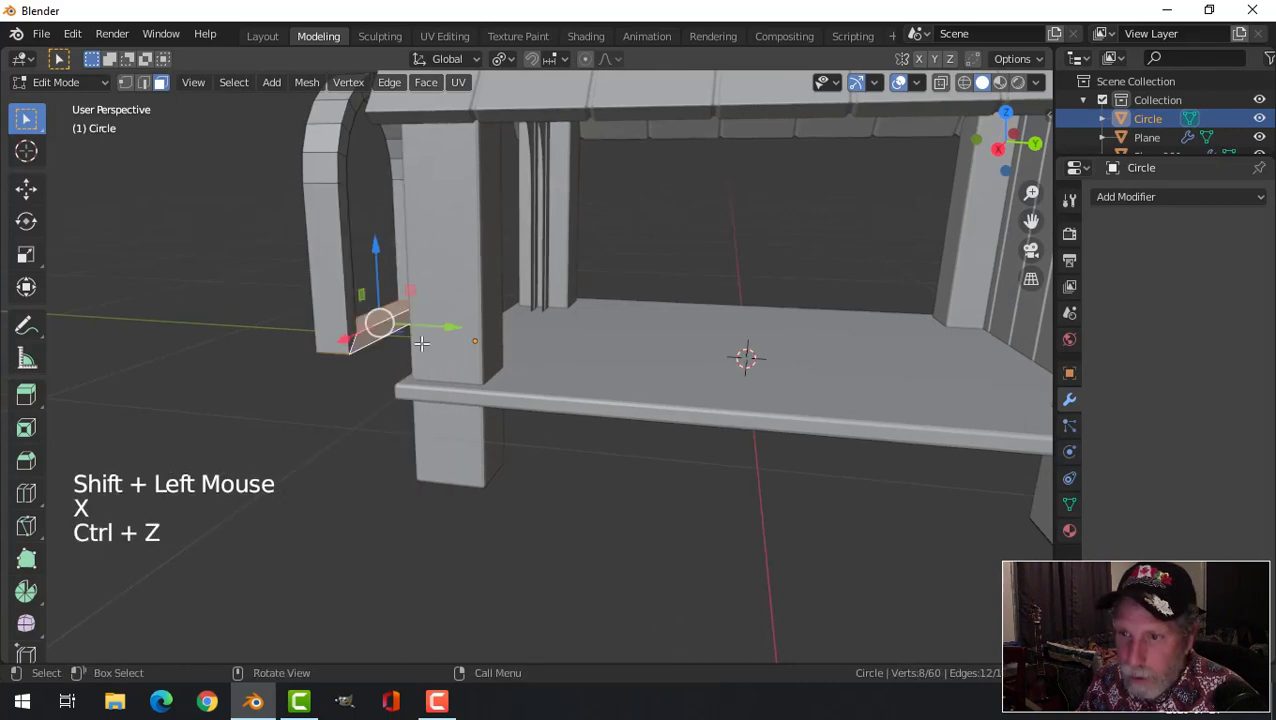
pyautogui.press('x')
pyautogui.moveTo(389, 380); pyautogui.dragTo(473, 360, button='middle')
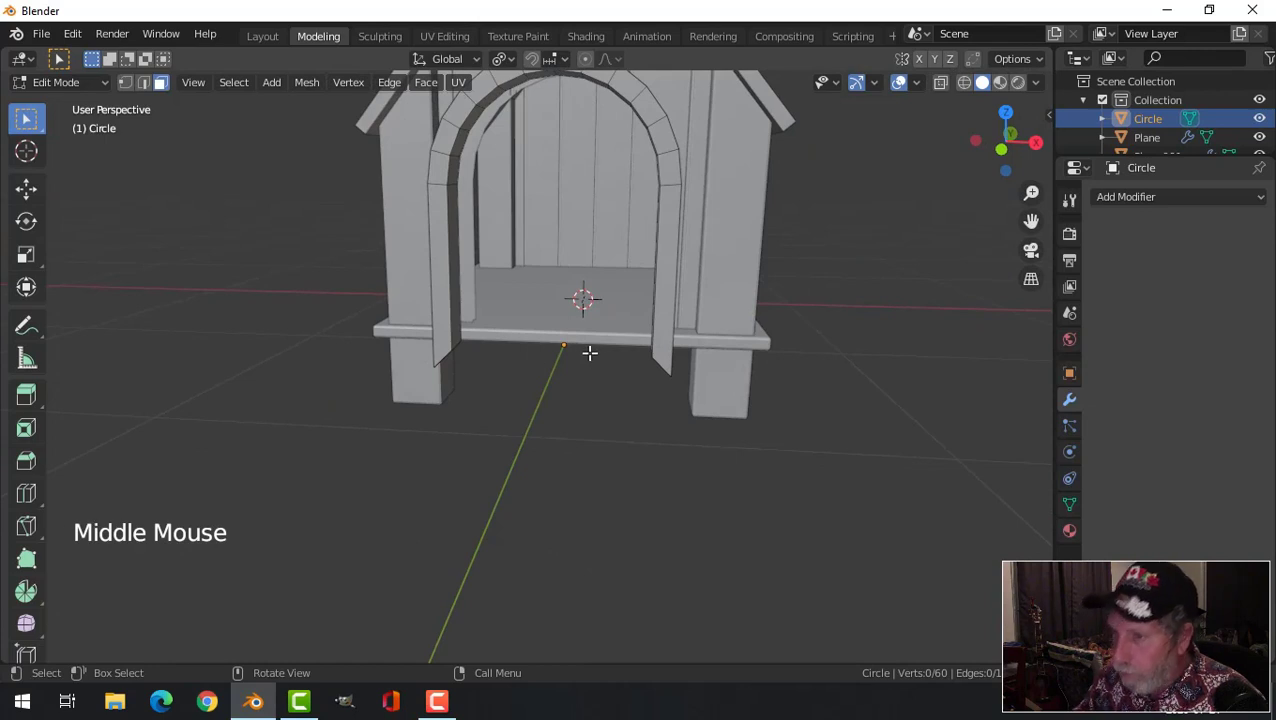
# - Flatten the bottom vertices of both arch frame legs with a Z scale of 0 and lower them about 0.025 m
pyautogui.press('KP_1')
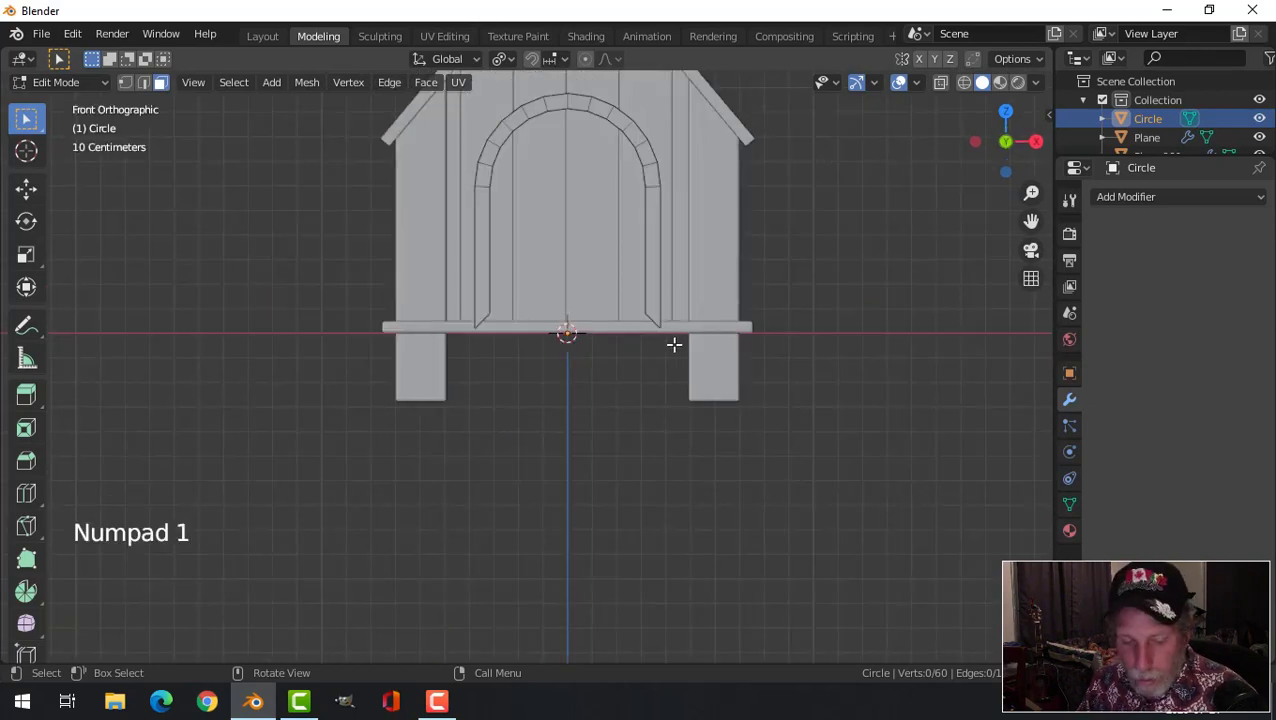
pyautogui.press('z')
pyautogui.click(548, 350)
pyautogui.press('space')
pyautogui.press('b')
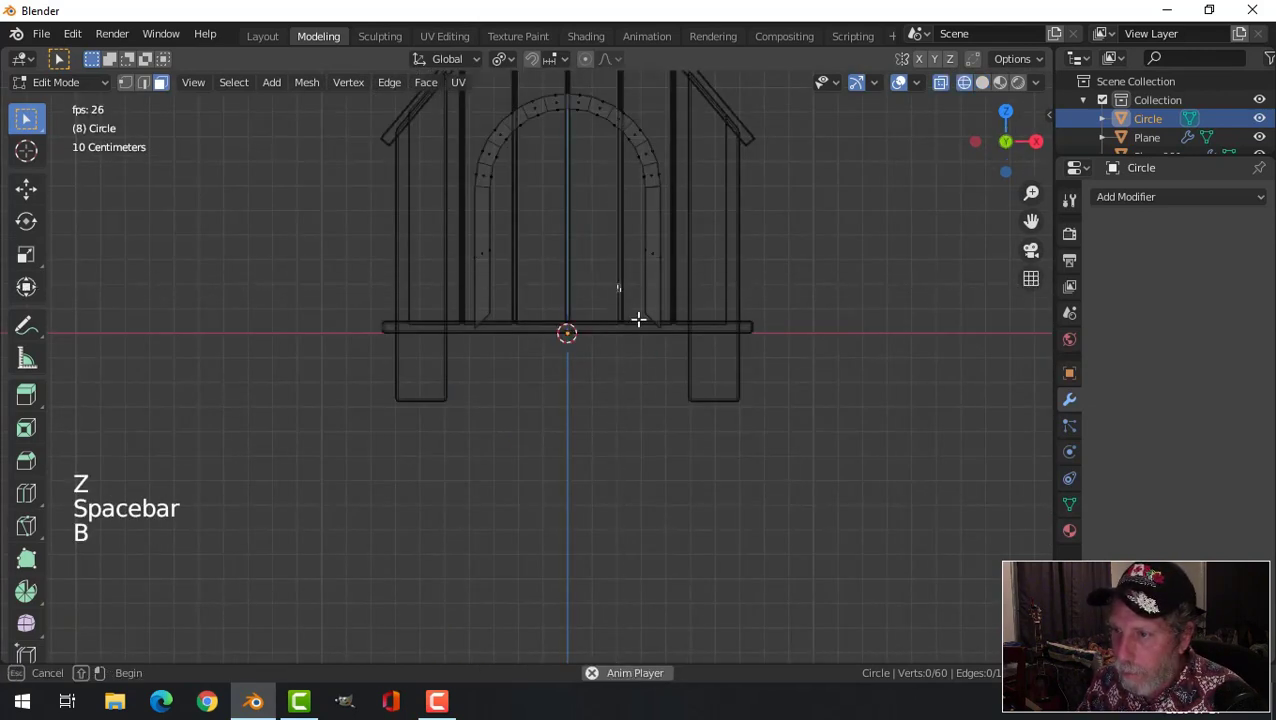
pyautogui.moveTo(617, 284); pyautogui.dragTo(688, 365)
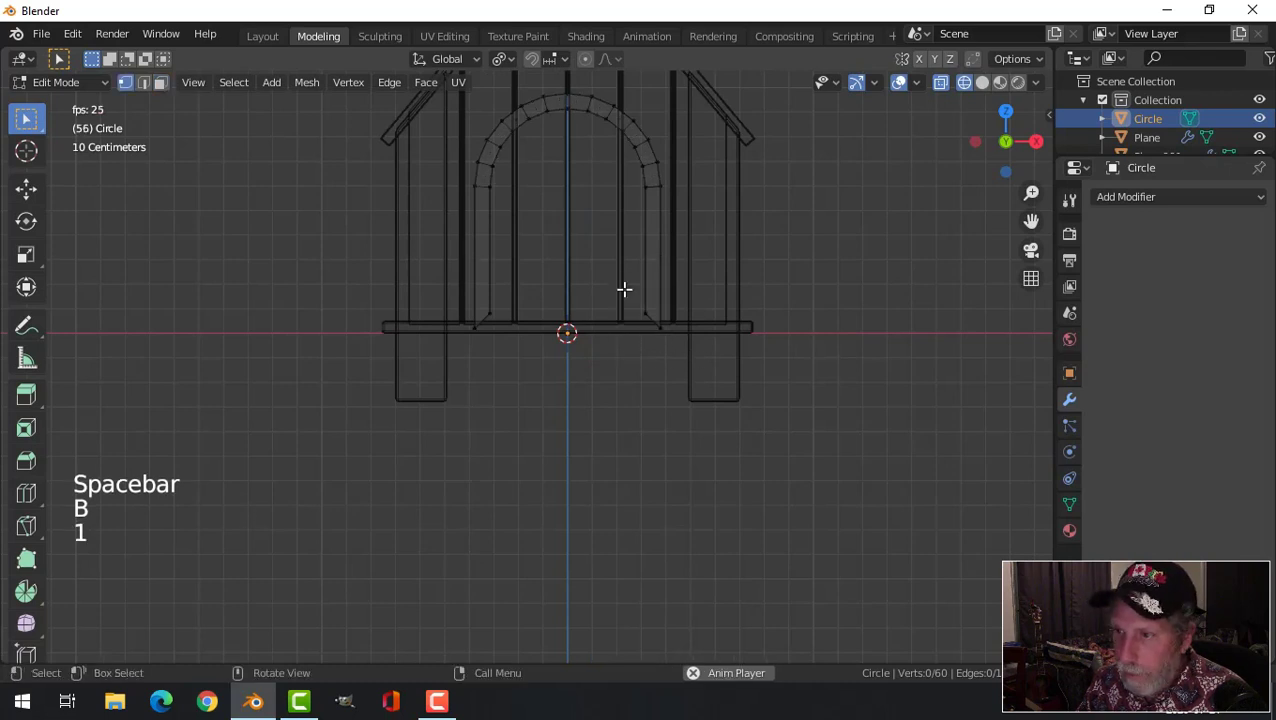
pyautogui.press('b')
pyautogui.moveTo(624, 289); pyautogui.dragTo(709, 377)
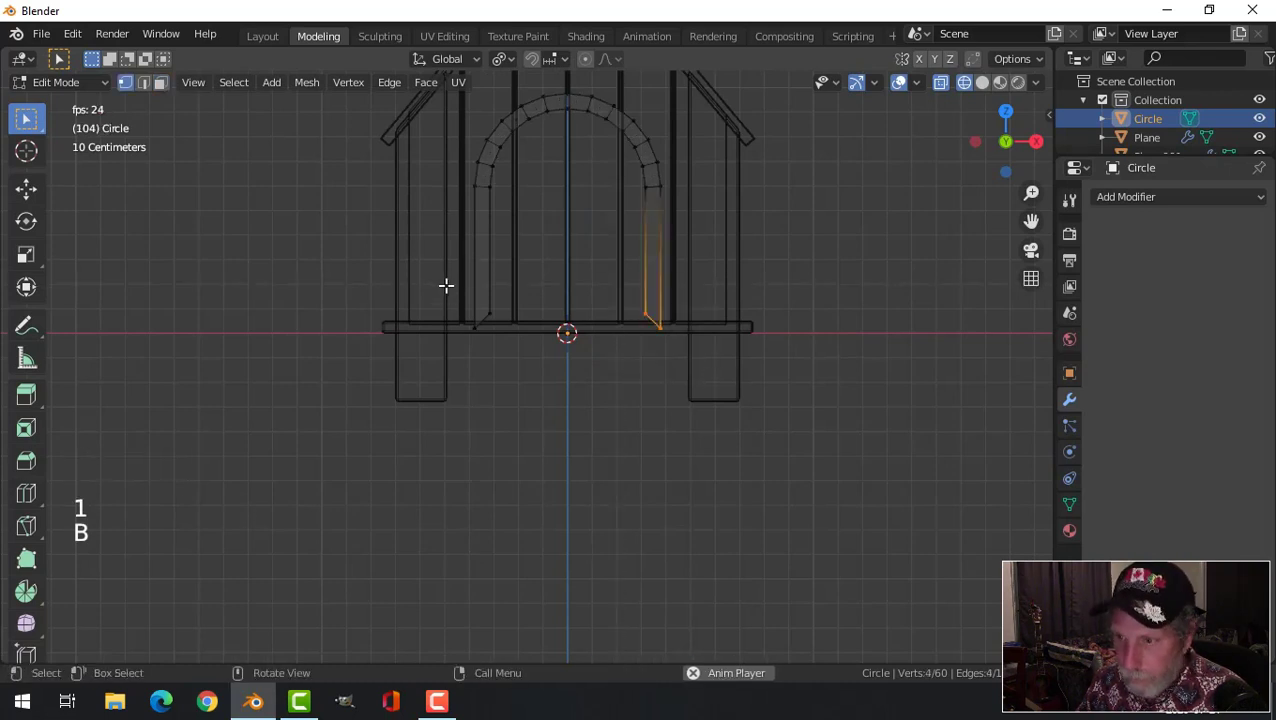
pyautogui.press('b')
pyautogui.moveTo(433, 276); pyautogui.dragTo(524, 370)
pyautogui.scroll(1, 534, 364)
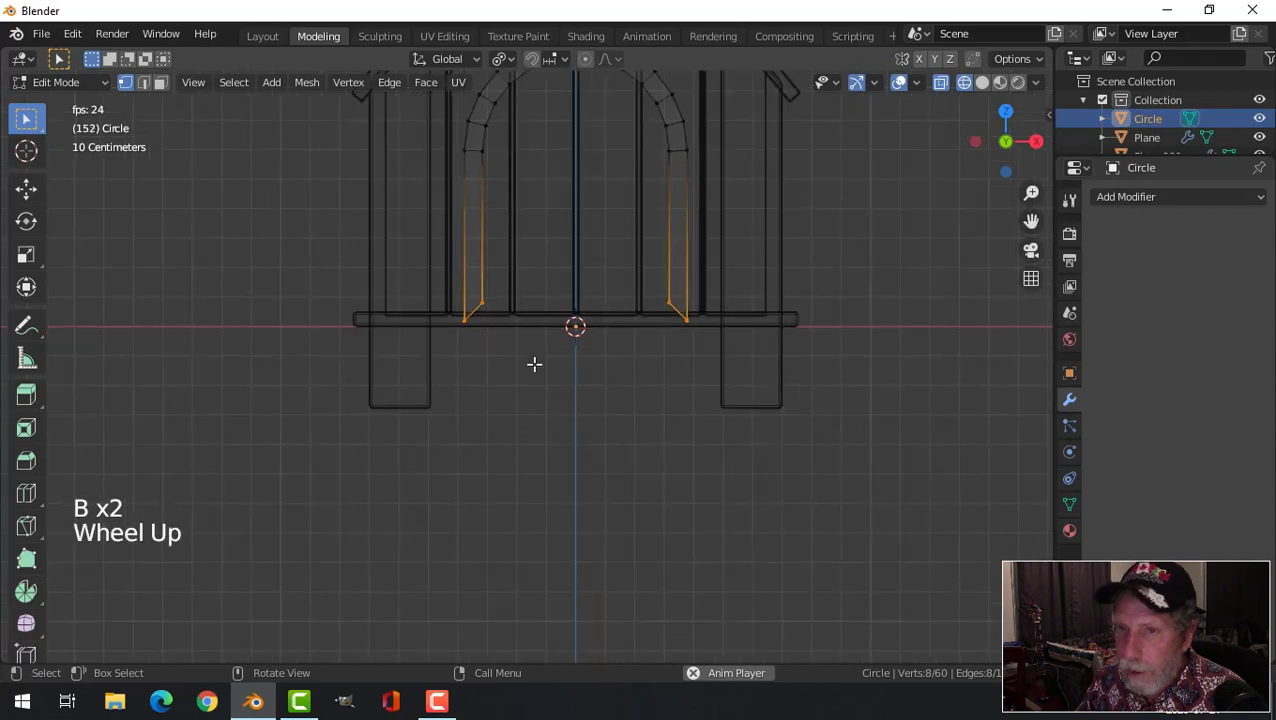
pyautogui.press('Escape')
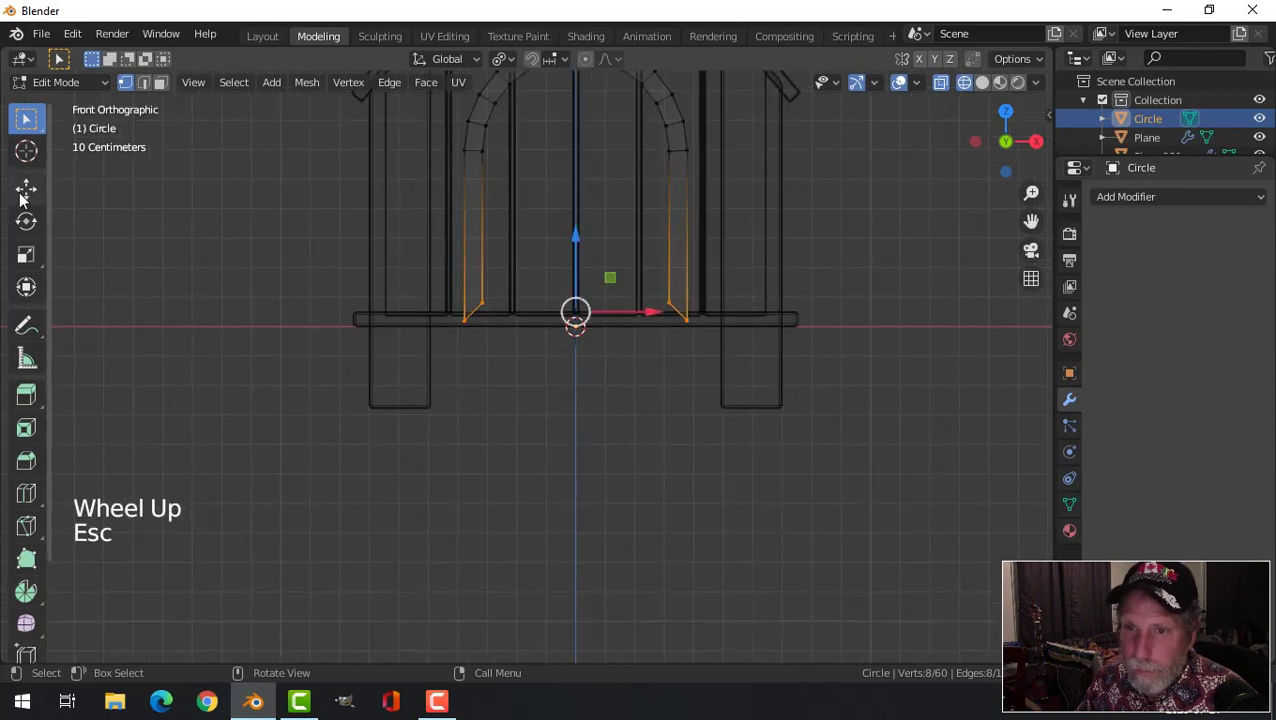
pyautogui.click(26, 188)
pyautogui.press('s')
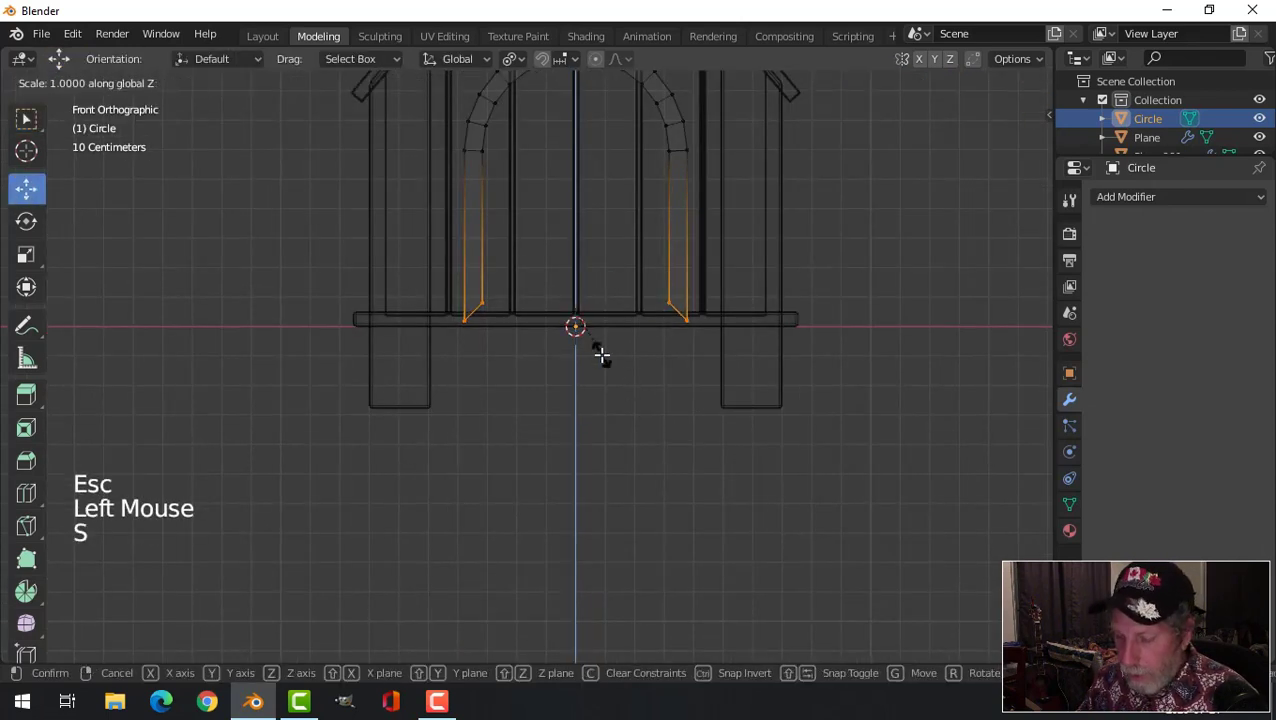
pyautogui.click(600, 355)
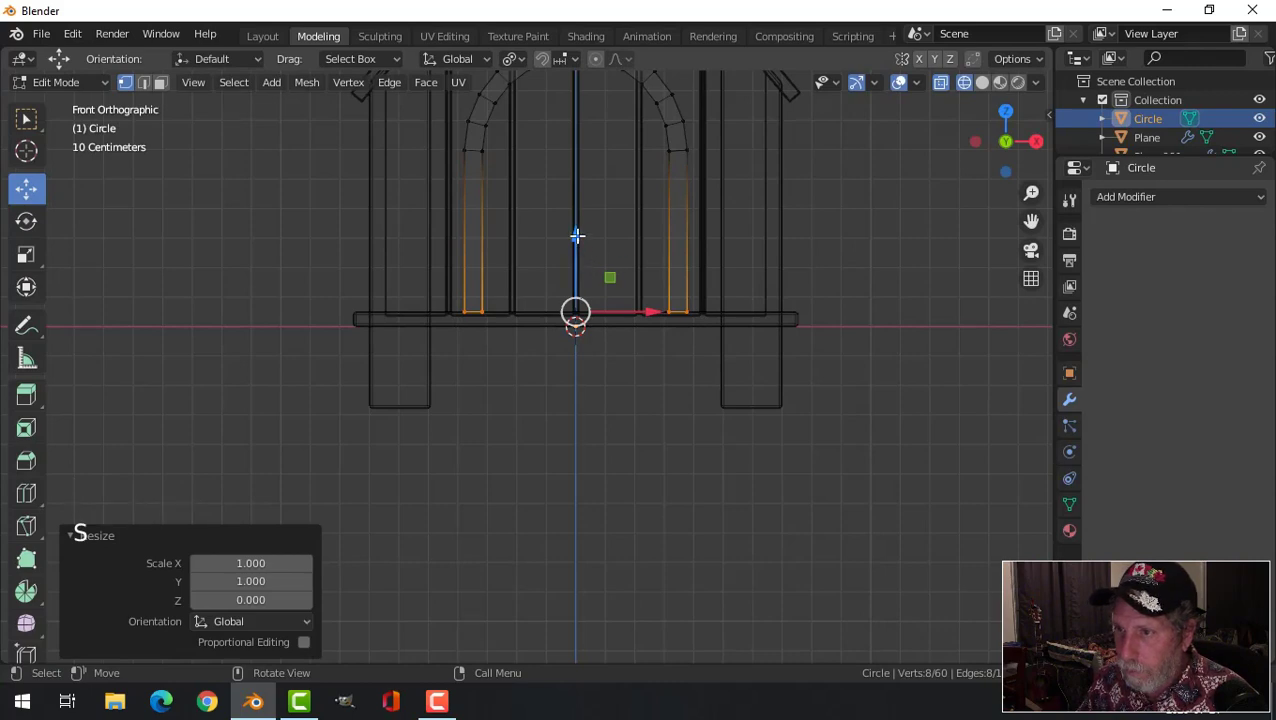
pyautogui.moveTo(577, 236); pyautogui.dragTo(578, 247)
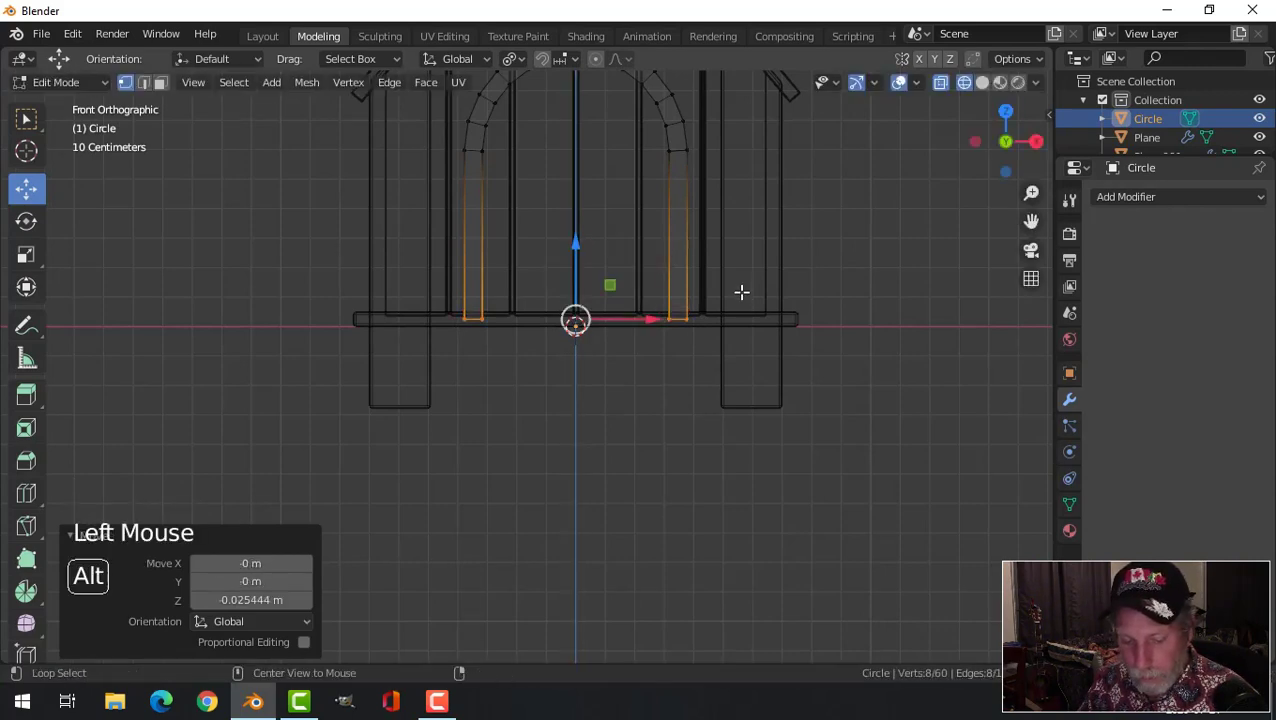
pyautogui.hotkey('alt', 'a')
pyautogui.press('z')
# - Move the arch frame along Y back into the doorway and scale its mesh to about 0.78 along Y
pyautogui.moveTo(862, 296); pyautogui.dragTo(577, 341, button='middle')
pyautogui.press('a')
pyautogui.scroll(-2, 577, 341)
pyautogui.moveTo(482, 202); pyautogui.dragTo(607, 192)
pyautogui.moveTo(661, 250); pyautogui.dragTo(760, 288, button='middle')
pyautogui.press('s')
pyautogui.click(610, 250)
pyautogui.moveTo(605, 268); pyautogui.dragTo(790, 218, button='middle')
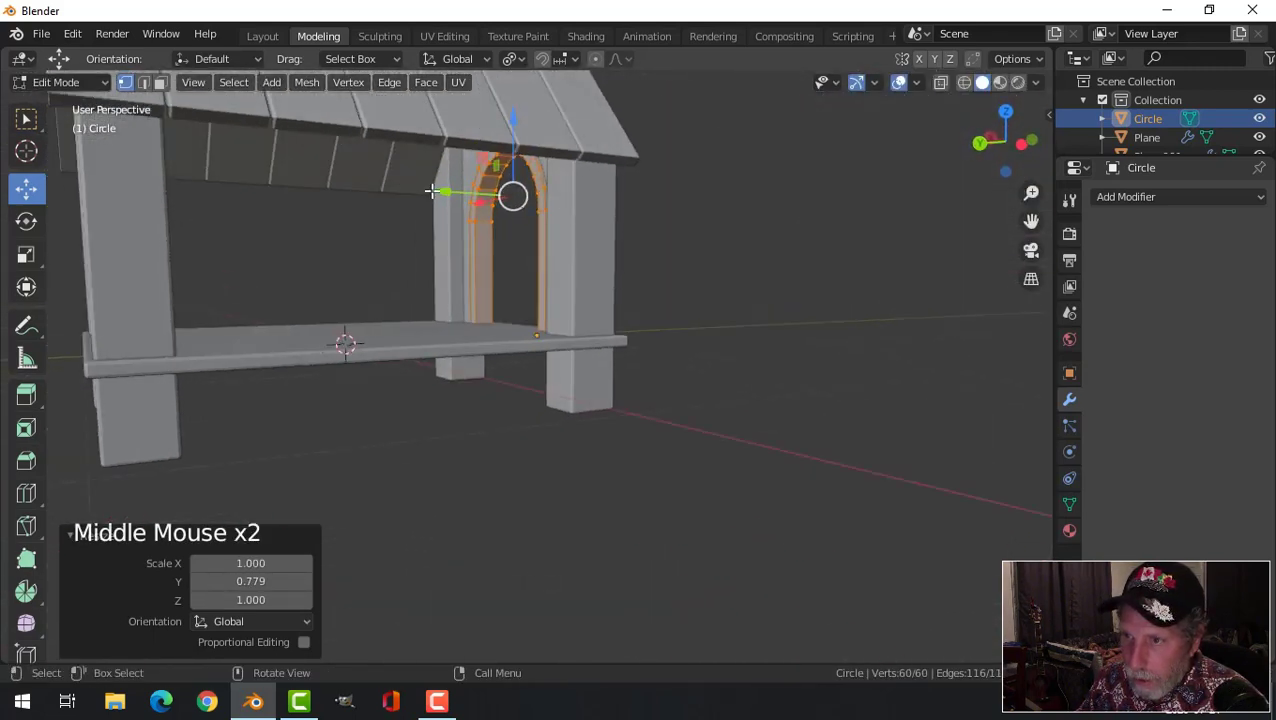
pyautogui.moveTo(439, 188); pyautogui.dragTo(440, 188)
pyautogui.hotkey('alt', 'a')
pyautogui.moveTo(624, 233); pyautogui.dragTo(545, 270, button='middle')
pyautogui.press('Tab')
pyautogui.hotkey('alt', 'a')
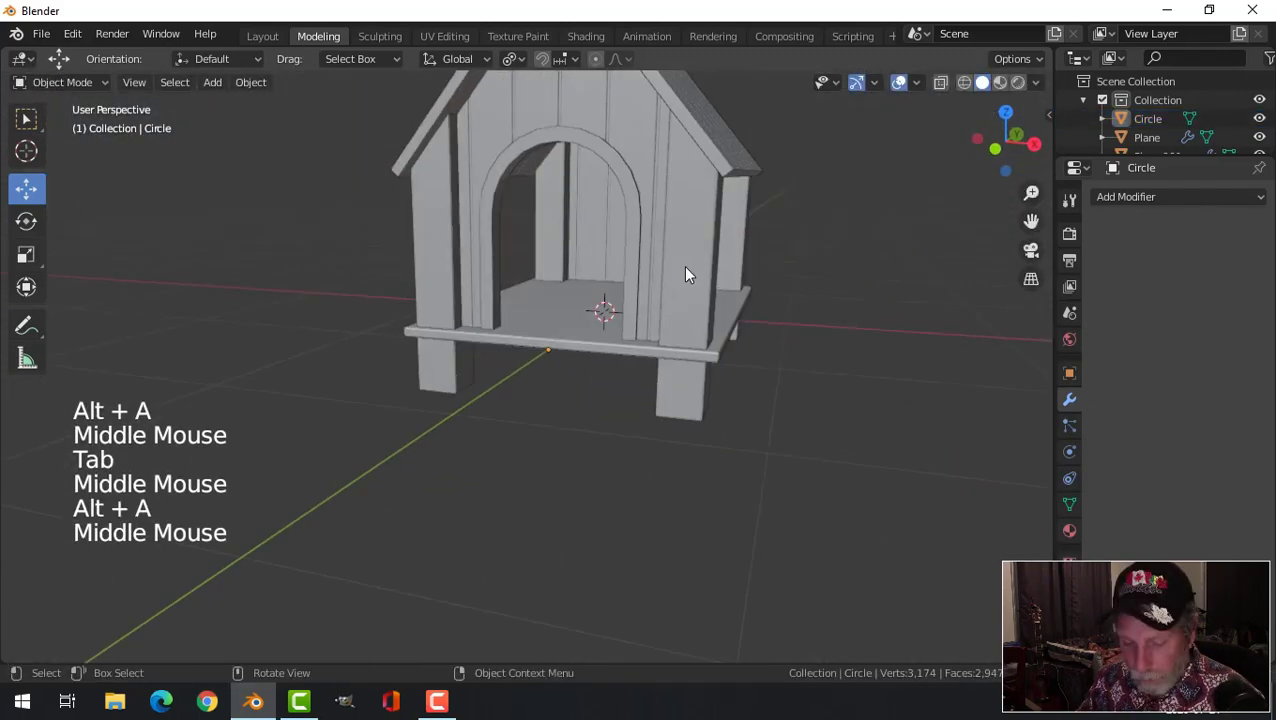
# - Unhide all hidden parts of the house and leave everything deselected
pyautogui.hotkey('alt', 'h')
pyautogui.hotkey('alt', 'a')
pyautogui.scroll(-3, 672, 279)
pyautogui.moveTo(672, 279); pyautogui.dragTo(693, 305, button='middle')
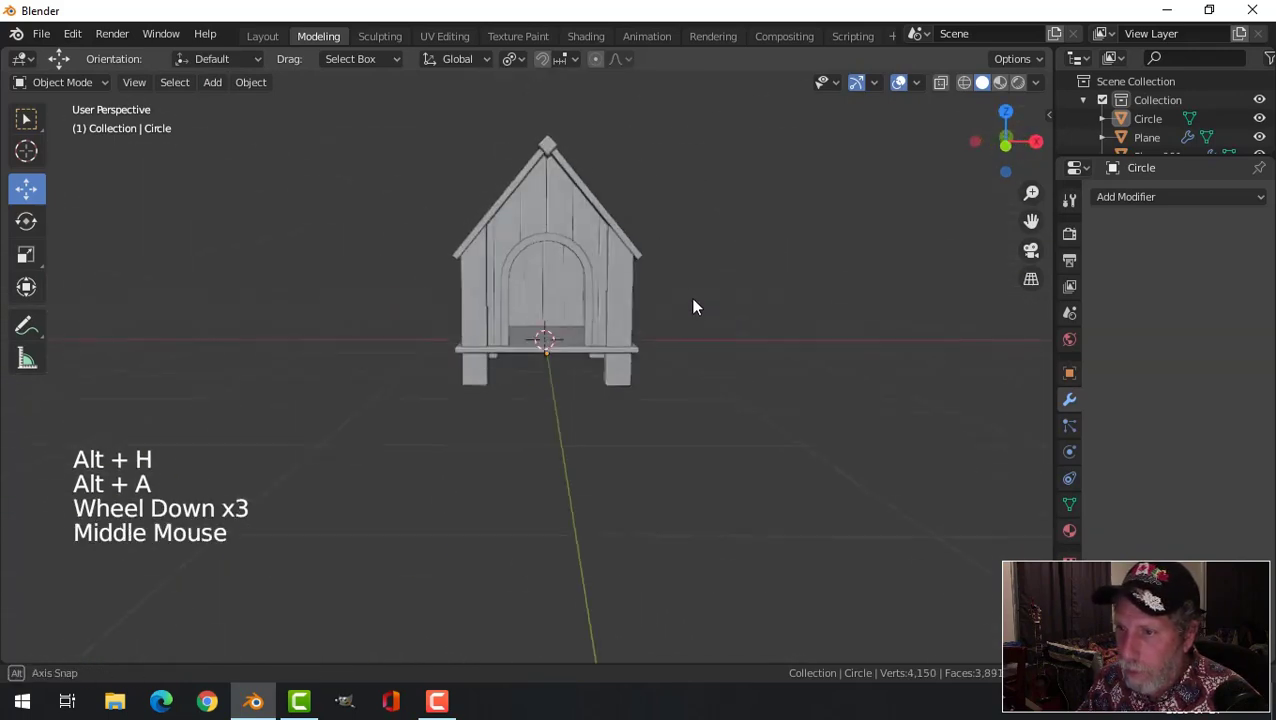
# - Isolate the arch frame by hiding every other object
pyautogui.scroll(3, 603, 308)
pyautogui.click(628, 178)
pyautogui.keyDown('shift'); pyautogui.moveTo(628, 178); pyautogui.dragTo(418, 398, button='middle'); pyautogui.keyUp('shift')
pyautogui.hotkey('shift', 'h')
pyautogui.moveTo(447, 320); pyautogui.dragTo(549, 262, button='middle')
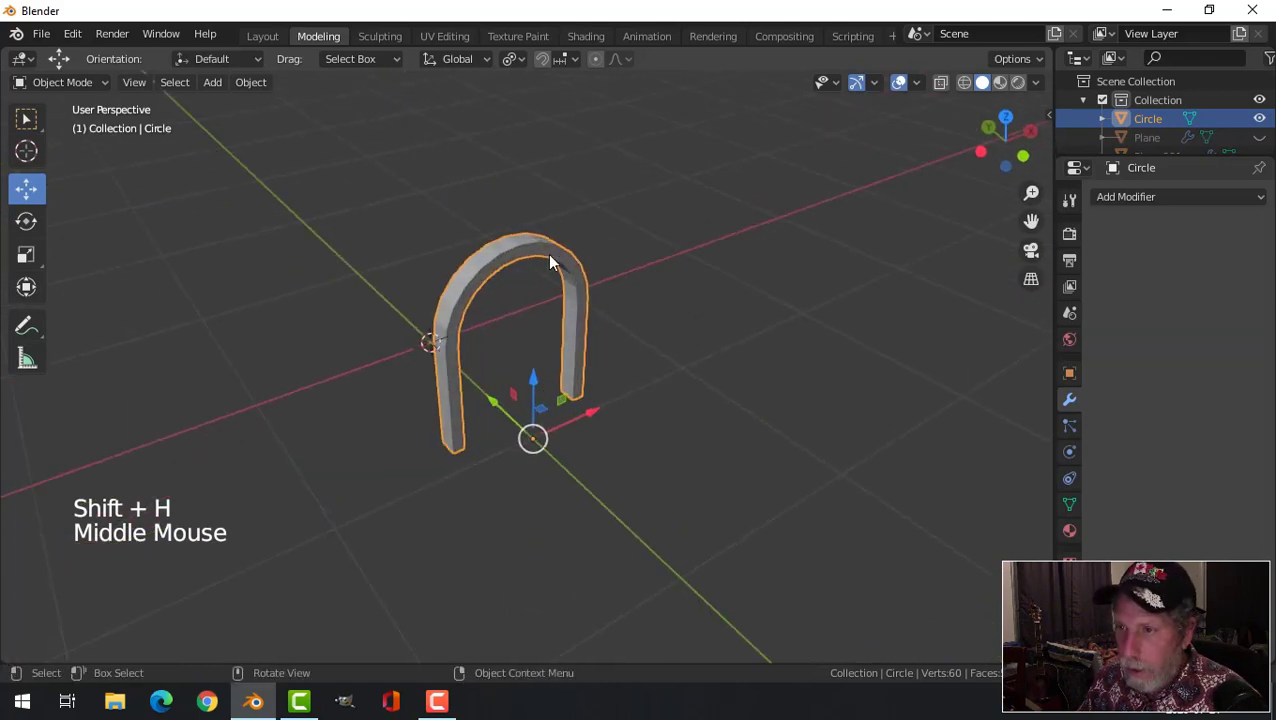
# - Bevel the four long edge runs around the arch frame with a 0.0075 m offset and 3 segments
pyautogui.press('Tab')
pyautogui.scroll(2, 507, 359)
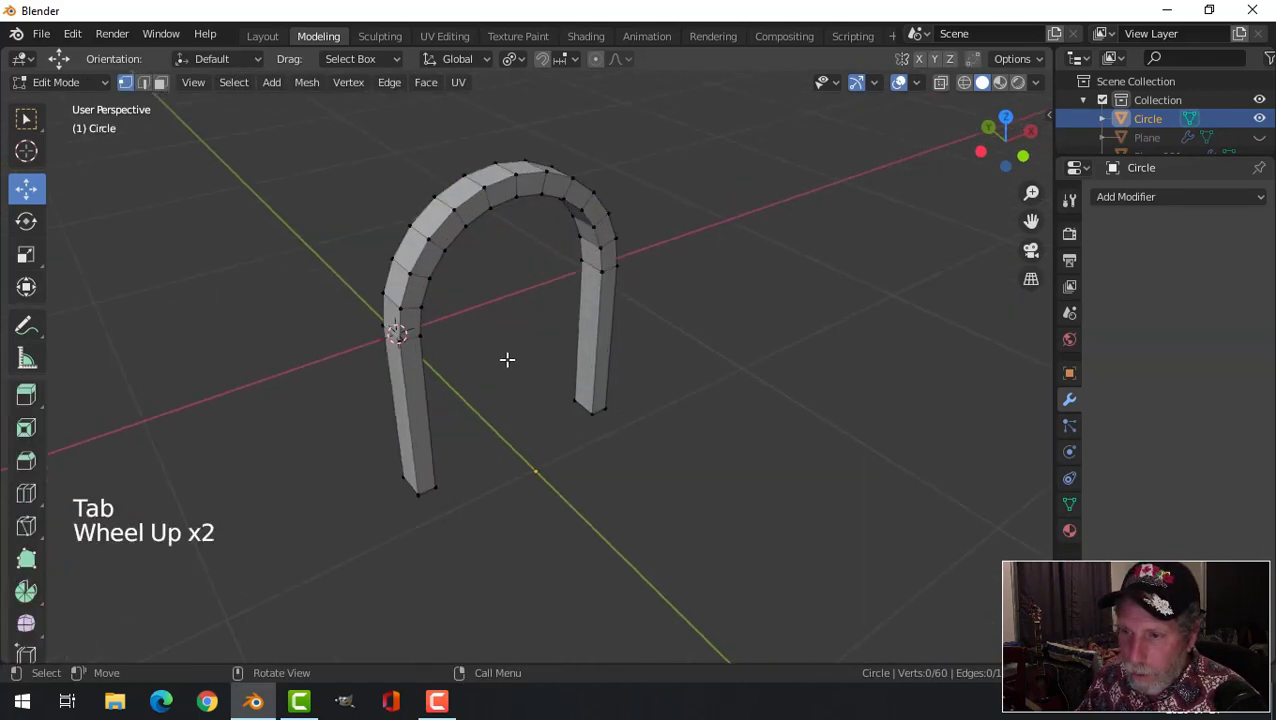
pyautogui.moveTo(507, 359); pyautogui.dragTo(555, 346, button='middle')
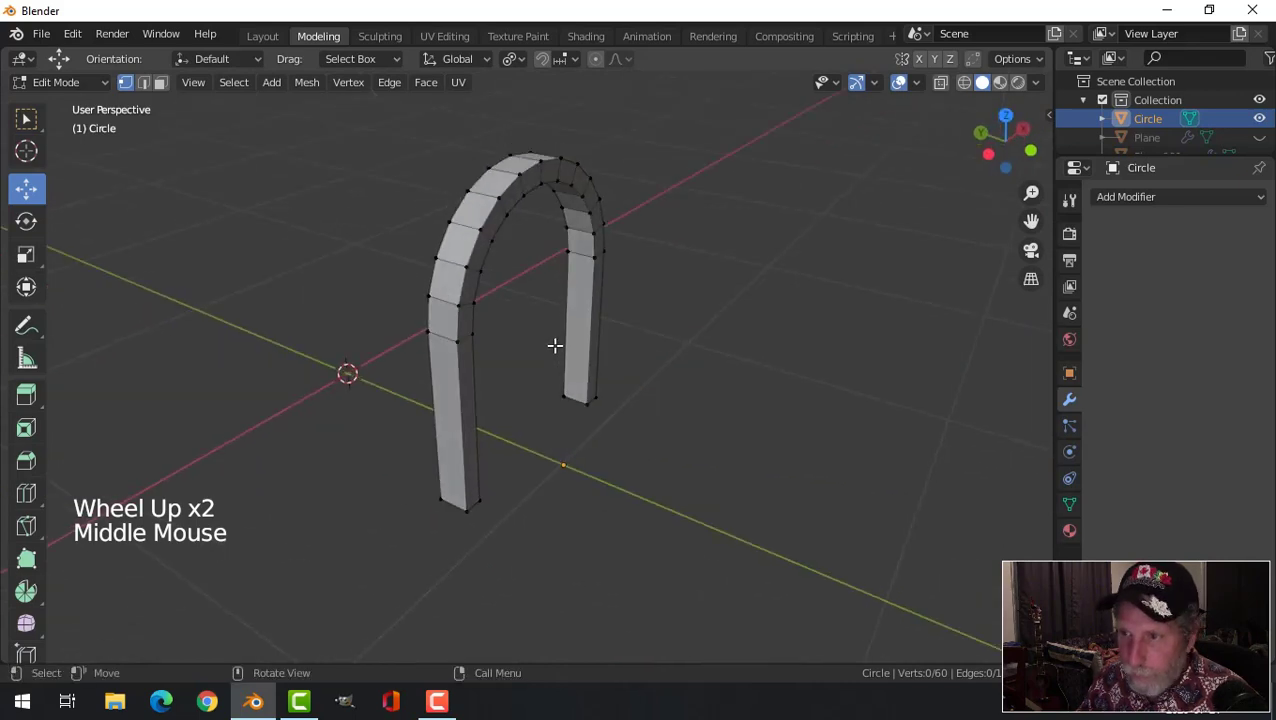
pyautogui.press('2')
pyautogui.scroll(2, 539, 307)
pyautogui.keyDown('alt'); pyautogui.keyDown('shift'); pyautogui.click(466, 127); pyautogui.keyUp('shift'); pyautogui.keyUp('alt')
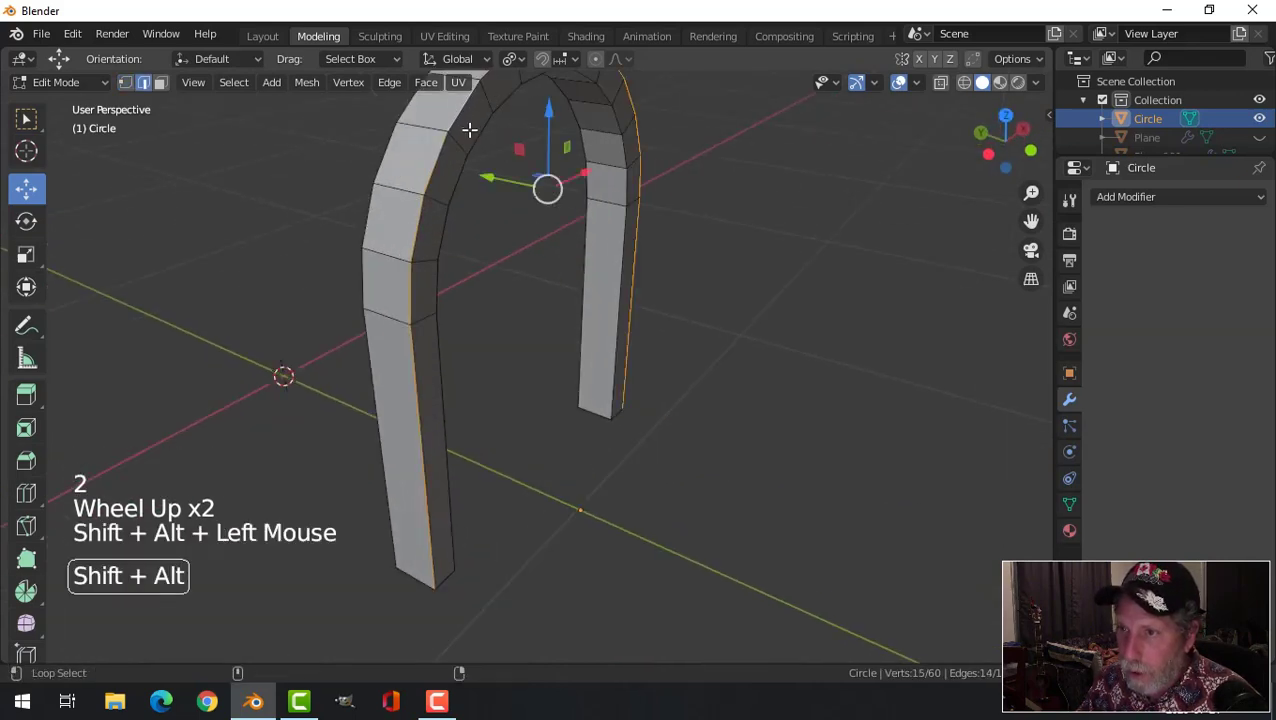
pyautogui.keyDown('alt'); pyautogui.keyDown('shift'); pyautogui.click(459, 271); pyautogui.keyUp('shift'); pyautogui.keyUp('alt')
pyautogui.moveTo(459, 271); pyautogui.dragTo(566, 306, button='middle')
pyautogui.keyDown('alt'); pyautogui.keyDown('shift'); pyautogui.click(674, 200); pyautogui.keyUp('shift'); pyautogui.keyUp('alt')
pyautogui.keyDown('alt'); pyautogui.keyDown('shift'); pyautogui.click(655, 191); pyautogui.keyUp('shift'); pyautogui.keyUp('alt')
pyautogui.hotkey('ctrl', 'b')
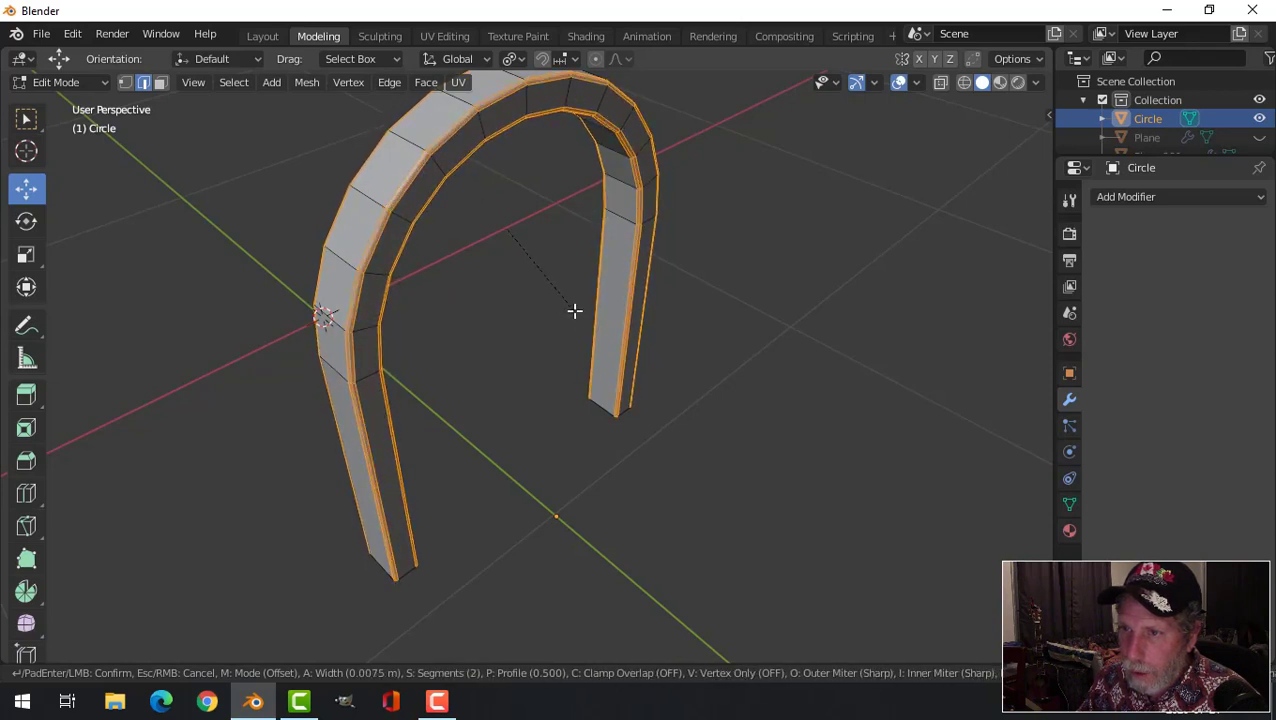
pyautogui.click(574, 311)
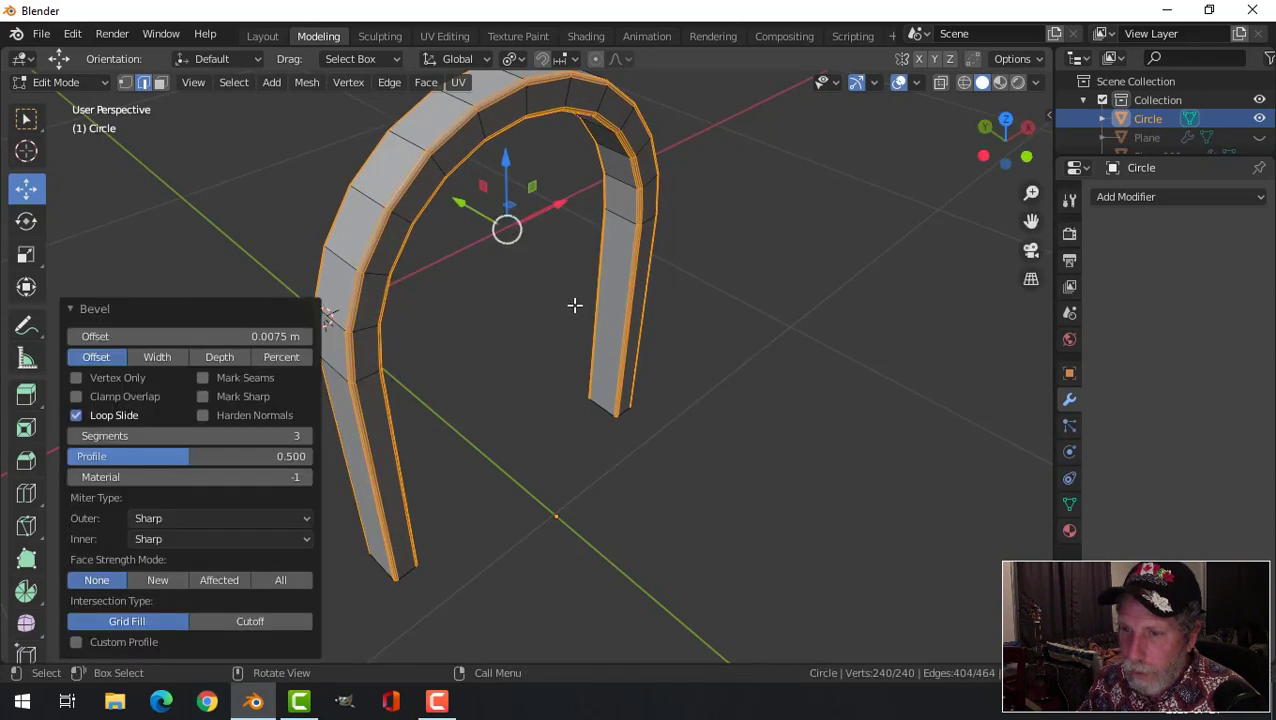
pyautogui.hotkey('alt', 'a')
pyautogui.press('Tab')
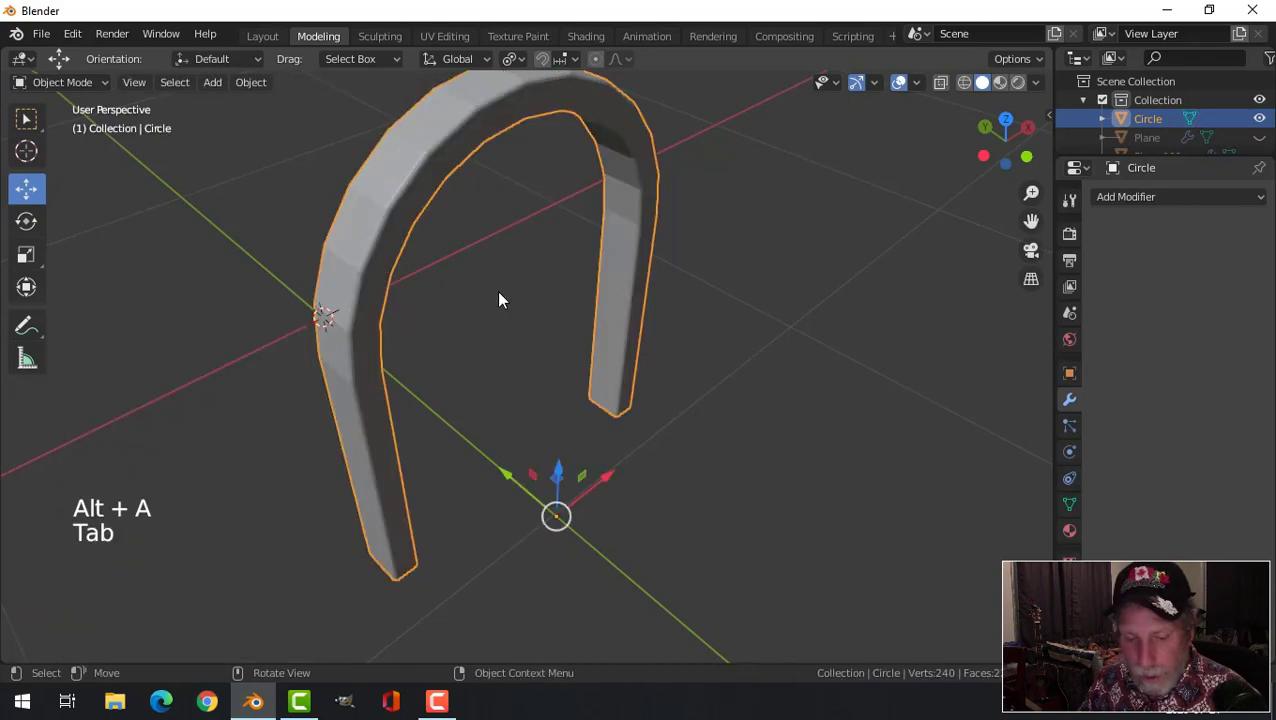
# - Add a level 1 Subdivision Surface to the arch frame and shade it smooth
pyautogui.hotkey('ctrl', '1')
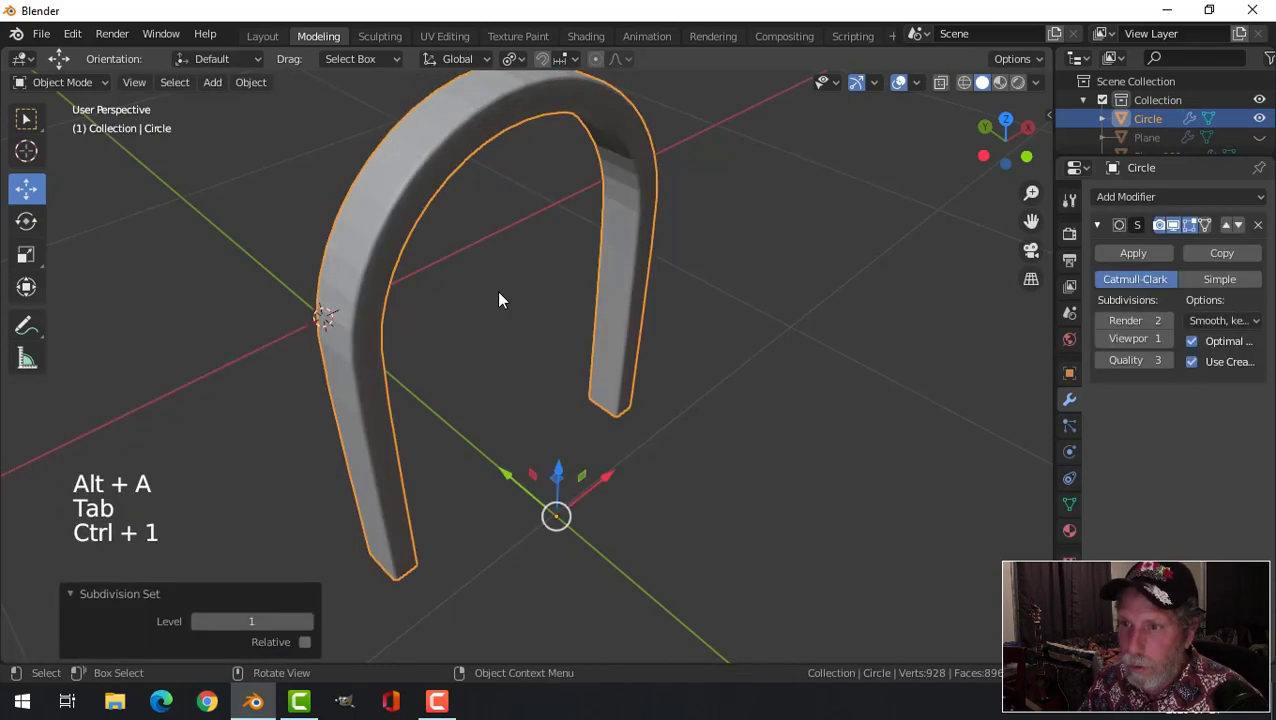
pyautogui.rightClick(420, 162)
pyautogui.click(422, 171)
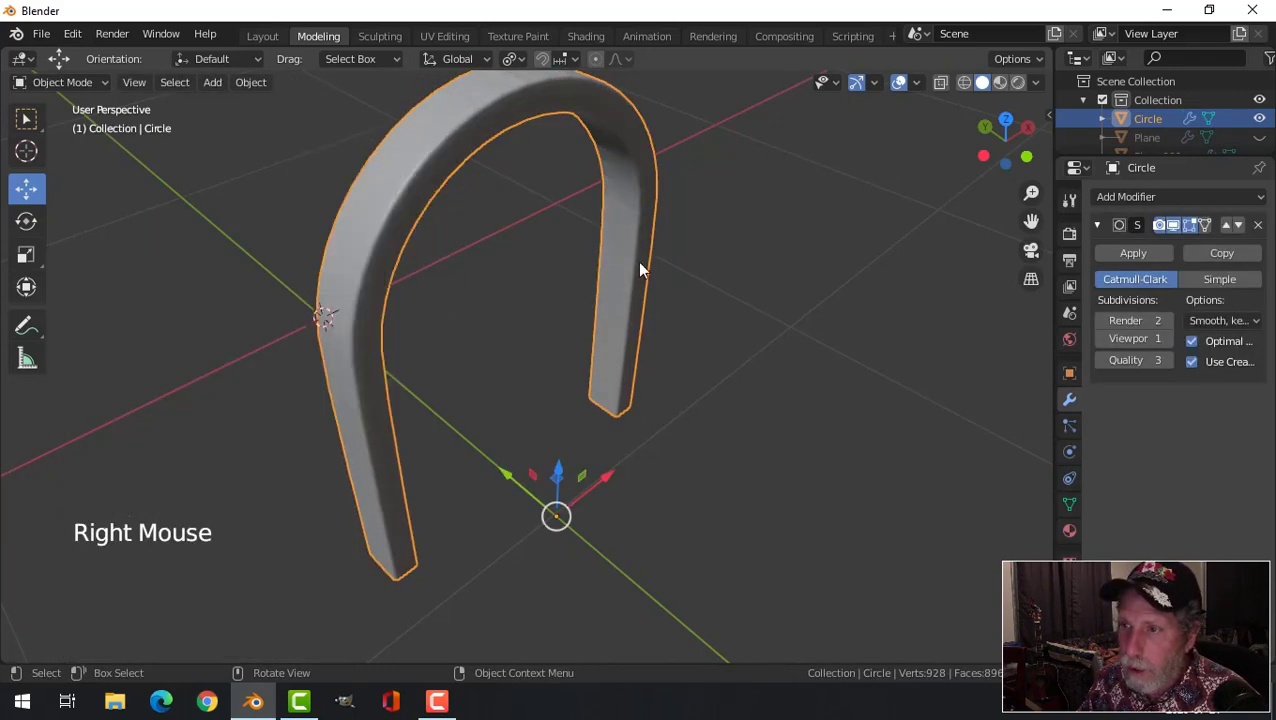
pyautogui.scroll(-2, 638, 262)
pyautogui.hotkey('alt', 'a')
pyautogui.moveTo(686, 292); pyautogui.dragTo(552, 219, button='middle')
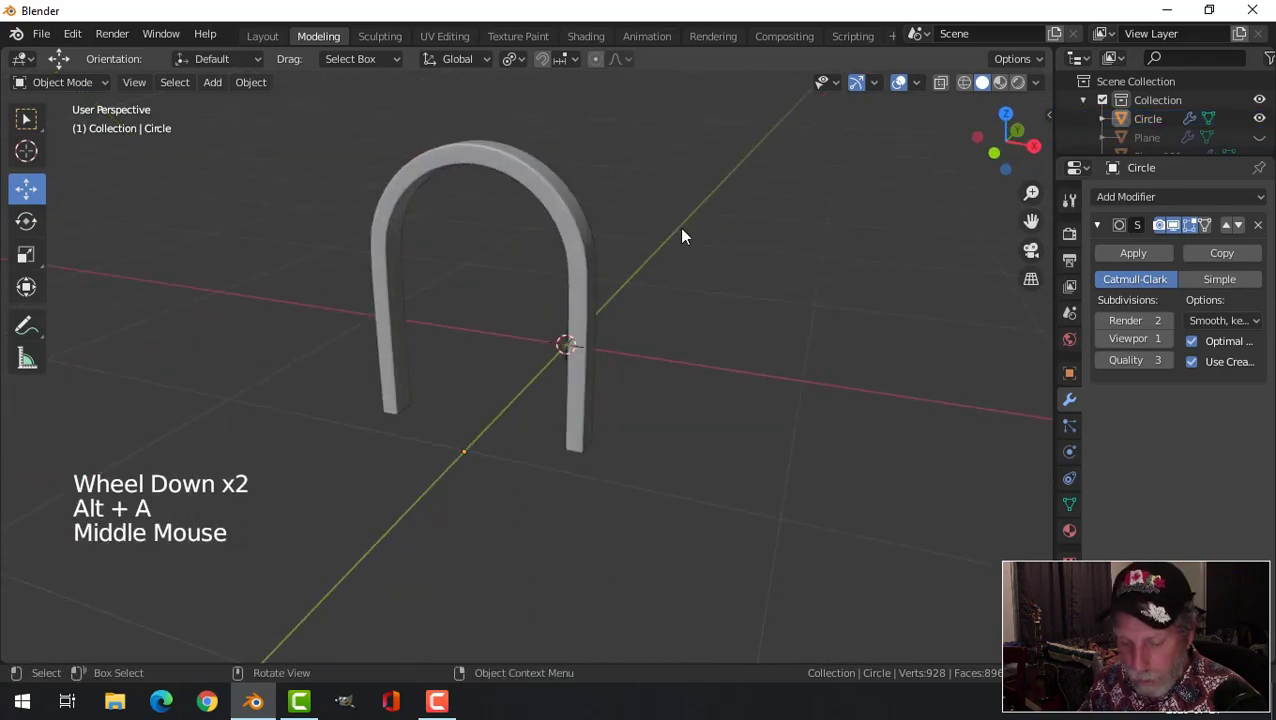
# - Unhide the rest of the house around the arch frame and clear the selection
pyautogui.hotkey('alt', 'h')
pyautogui.hotkey('alt', 'a')
pyautogui.moveTo(660, 248); pyautogui.dragTo(517, 400, button='middle')
pyautogui.scroll(-2, 585, 355)
pyautogui.scroll(-3, 627, 356)
# - Delete the underside face of the front corner posts below the floor
pyautogui.click(515, 417)
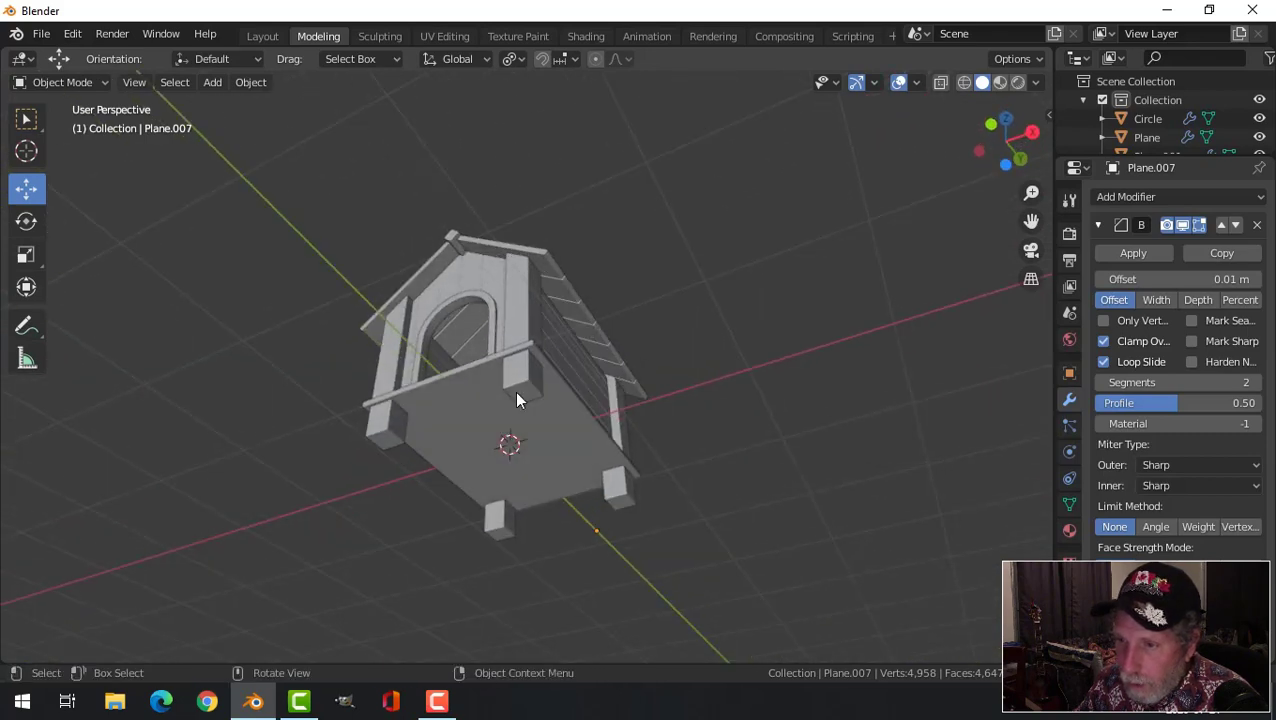
pyautogui.press('Tab')
pyautogui.scroll(2, 537, 399)
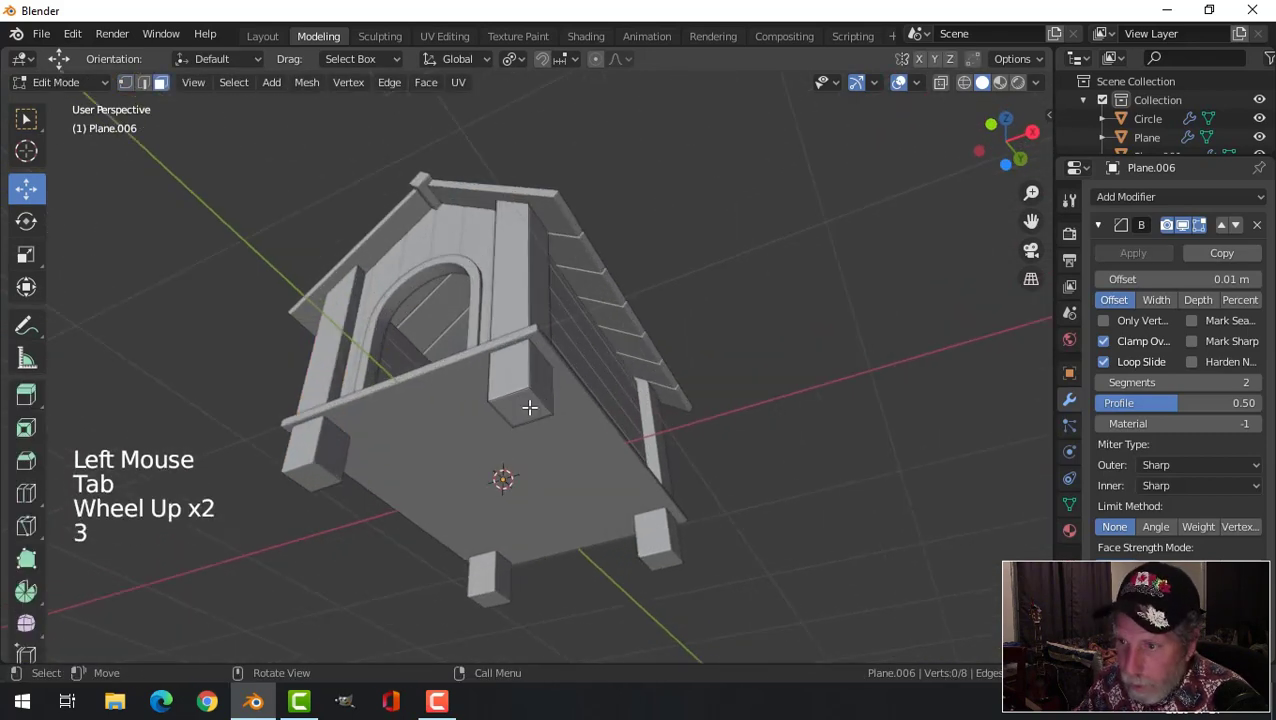
pyautogui.press('x')
pyautogui.click(527, 407)
pyautogui.press('Tab')
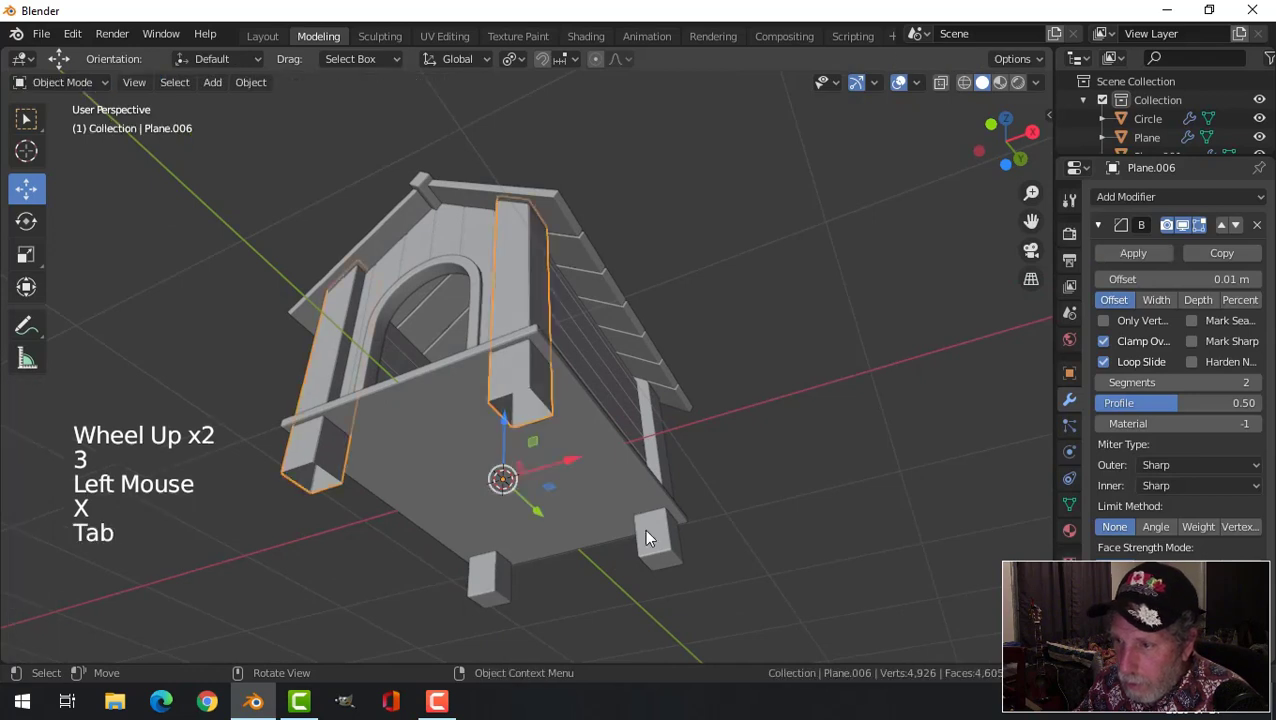
# - Delete the underside face of the rear corner posts below the floor
pyautogui.click(650, 548)
pyautogui.press('Tab')
pyautogui.click(660, 556)
pyautogui.press('x')
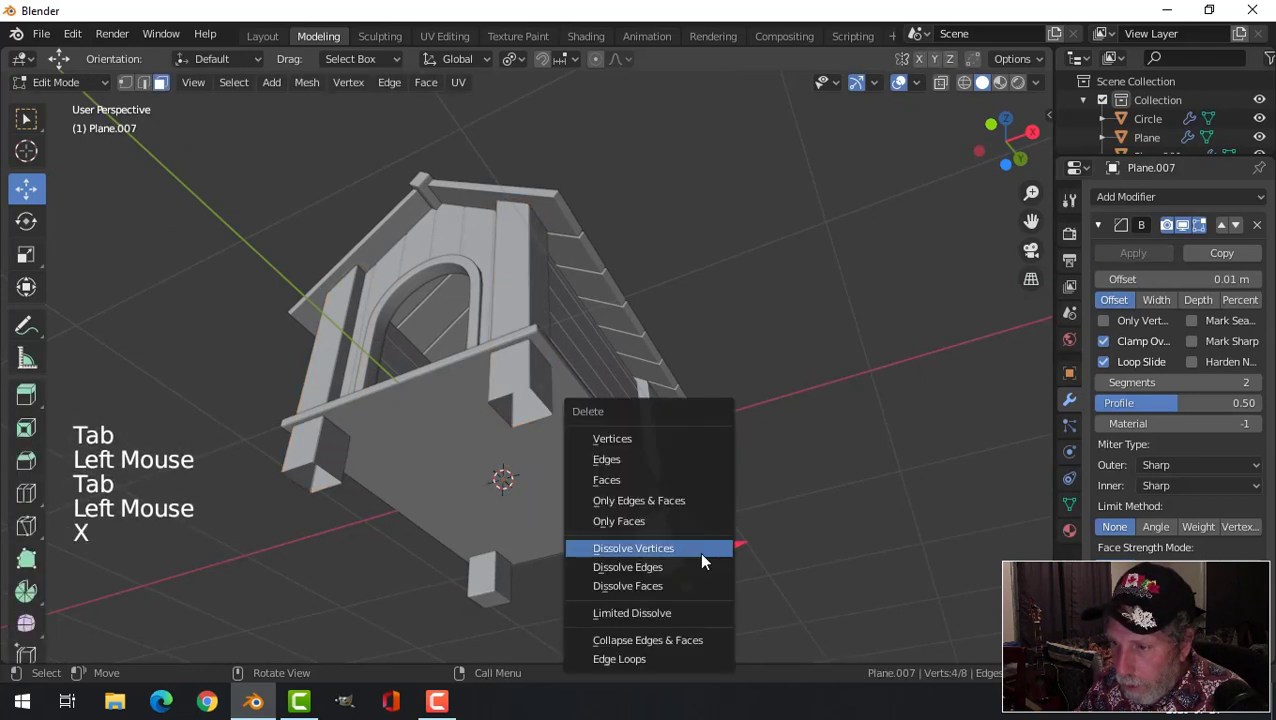
pyautogui.click(702, 561)
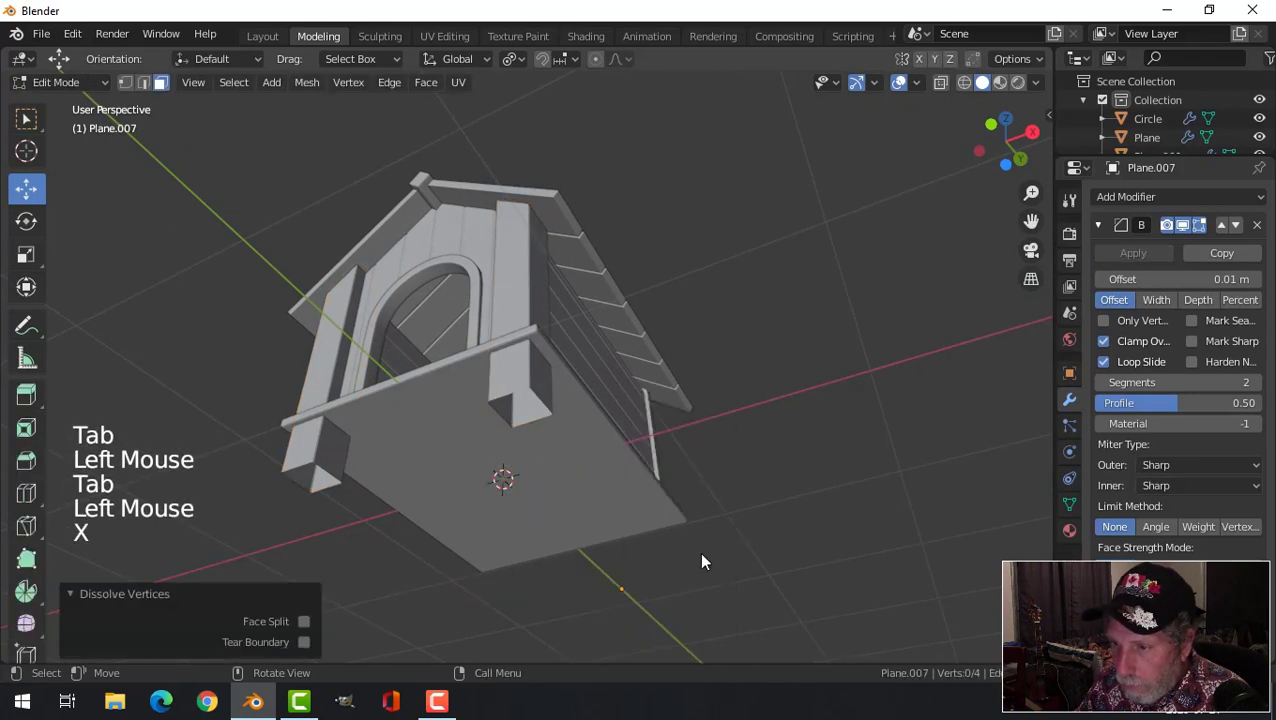
pyautogui.hotkey('ctrl', 'z')
pyautogui.hotkey('ctrl', 'x')
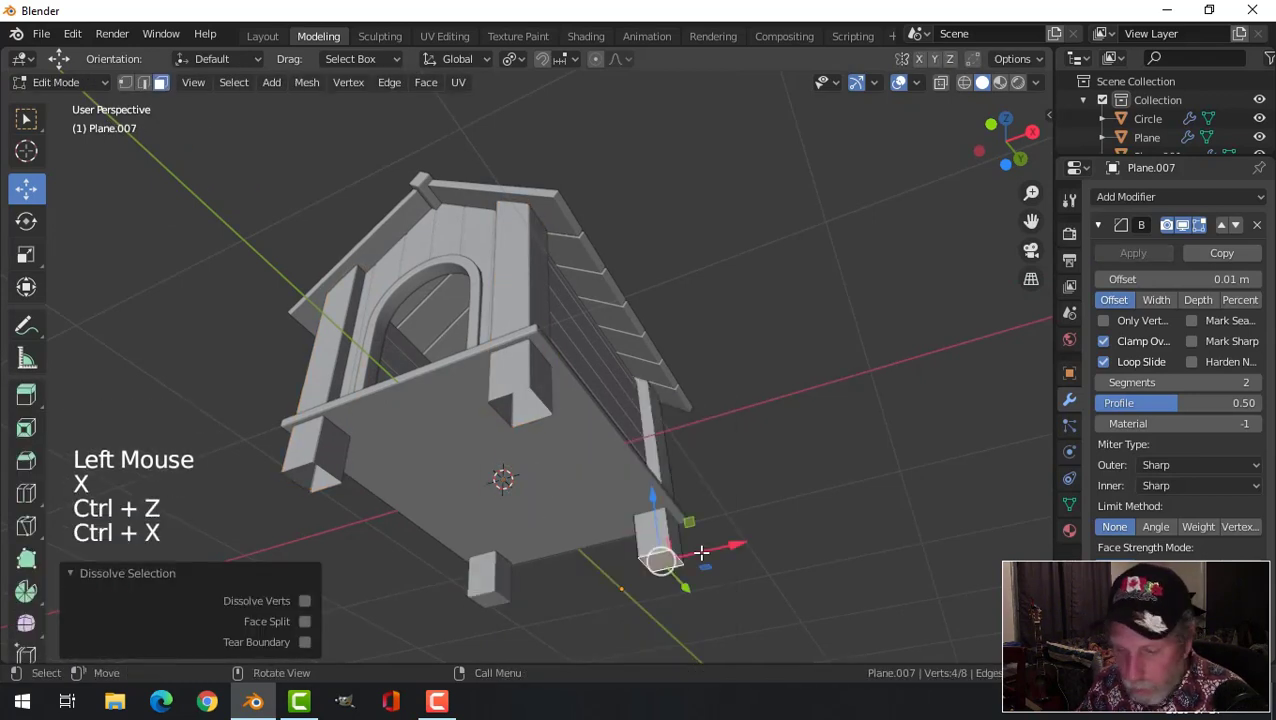
pyautogui.press('x')
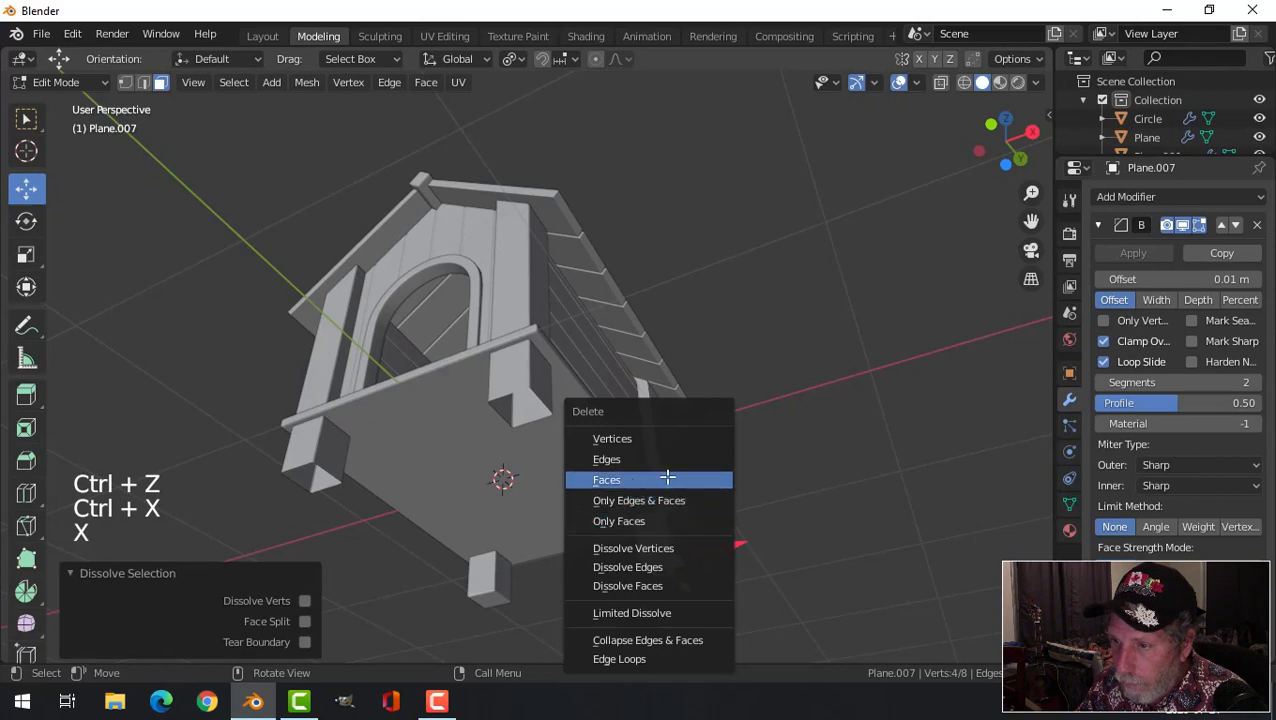
pyautogui.click(667, 479)
pyautogui.press('Tab')
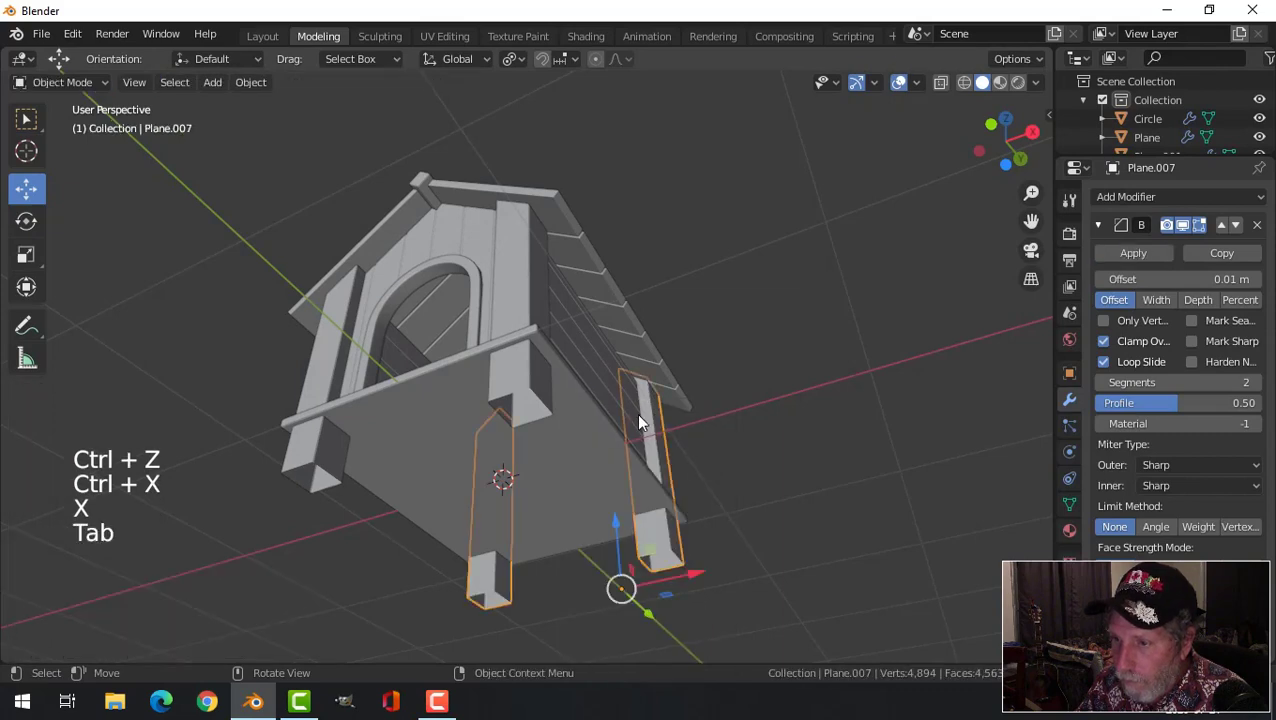
# - Enable cavity shading in the viewport to accentuate the edges of the planks and trim
pyautogui.hotkey('alt', 'a')
pyautogui.moveTo(638, 369); pyautogui.dragTo(567, 410, button='middle')
pyautogui.scroll(-1, 667, 366)
pyautogui.moveTo(567, 410); pyautogui.dragTo(595, 385, button='middle')
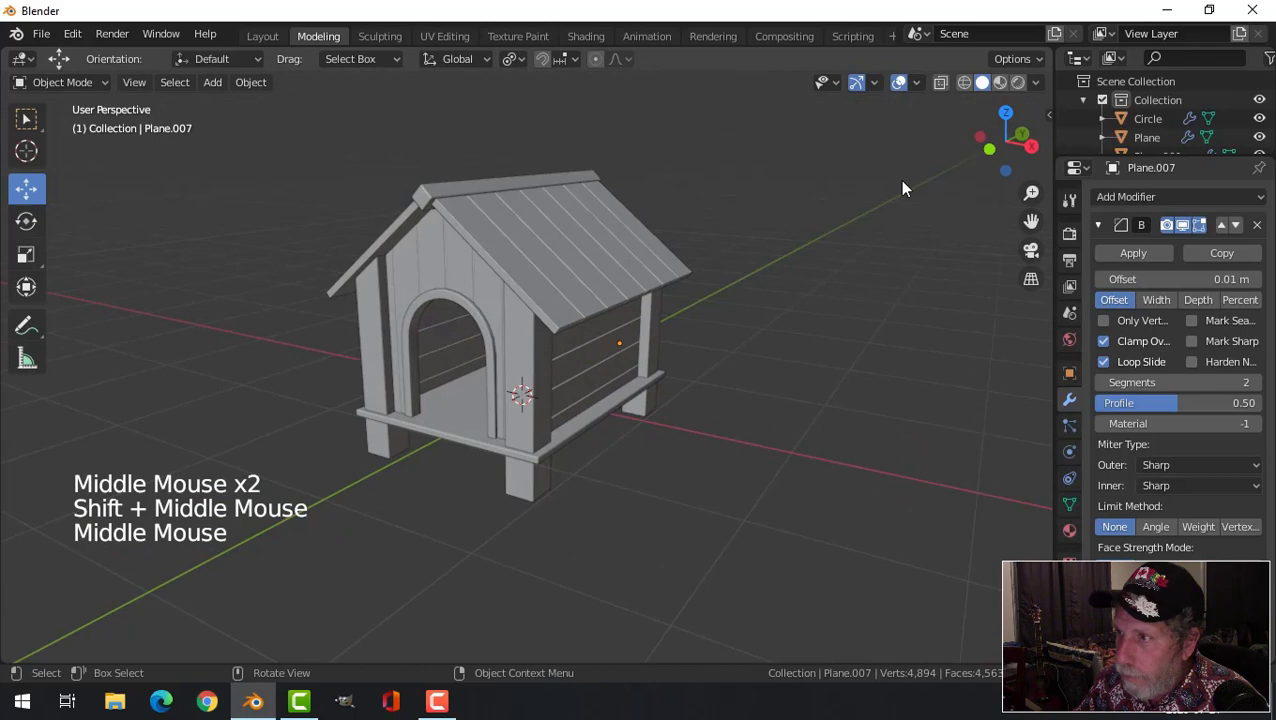
pyautogui.click(1036, 83)
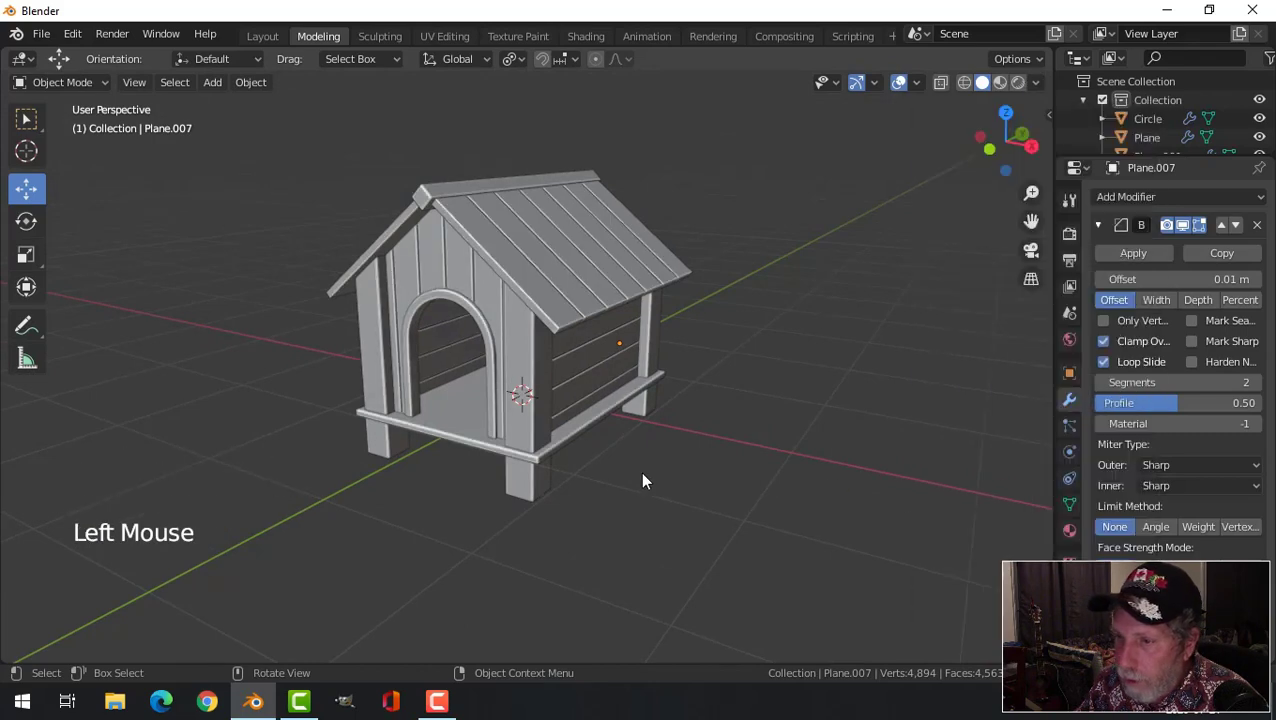
# - Shorten the front and rear posts together by moving their open bottom edge loops up along Z
pyautogui.scroll(2, 641, 472)
pyautogui.moveTo(641, 472)
pyautogui.mouseDown(button='middle')
pyautogui.moveTo(621, 381)
pyautogui.moveTo(645, 403)
pyautogui.moveTo(530, 447)
pyautogui.mouseUp(button='middle')
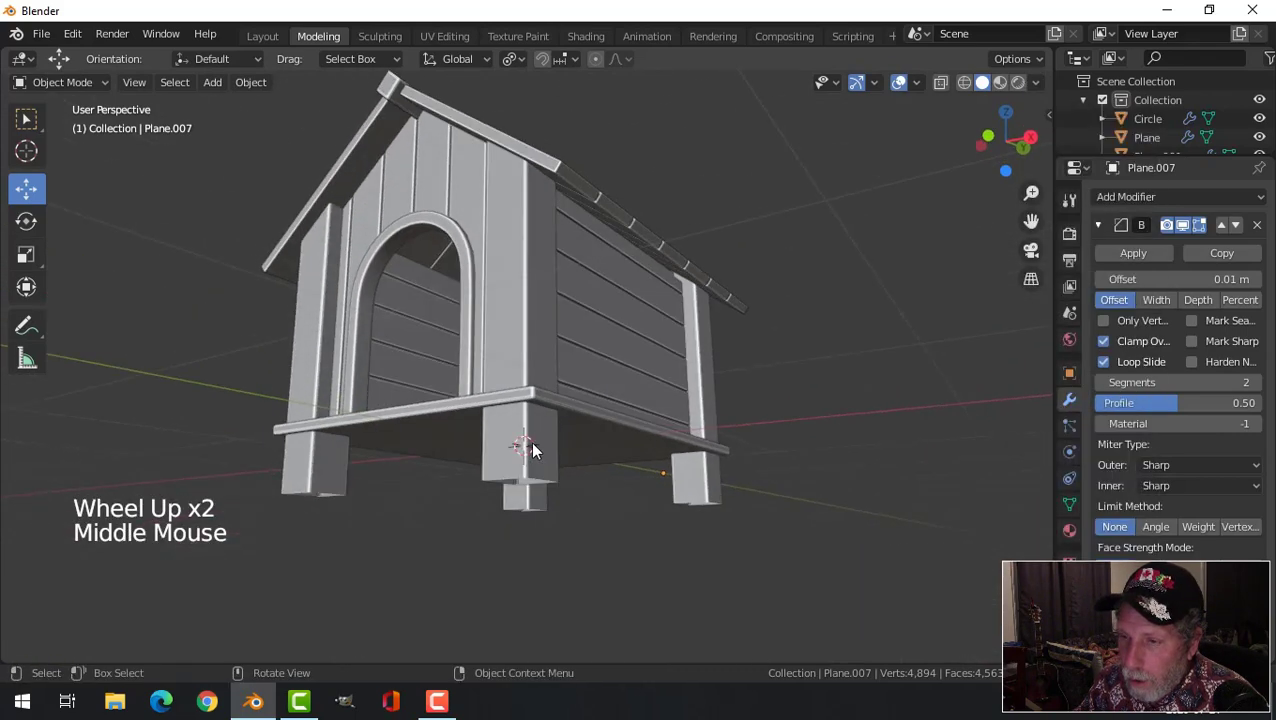
pyautogui.click(530, 447)
pyautogui.press('Tab')
pyautogui.moveTo(638, 464); pyautogui.dragTo(636, 410, button='middle')
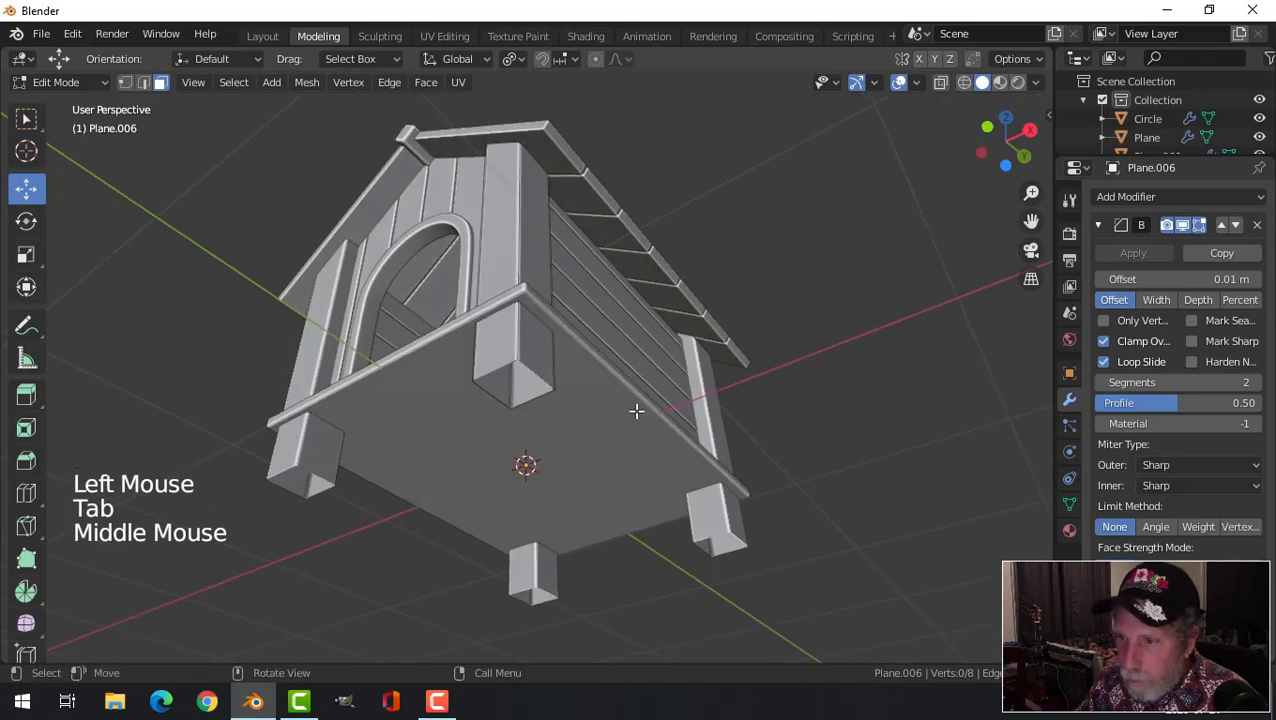
pyautogui.press('Tab')
pyautogui.keyDown('shift'); pyautogui.click(719, 499); pyautogui.keyUp('shift')
pyautogui.press('Tab')
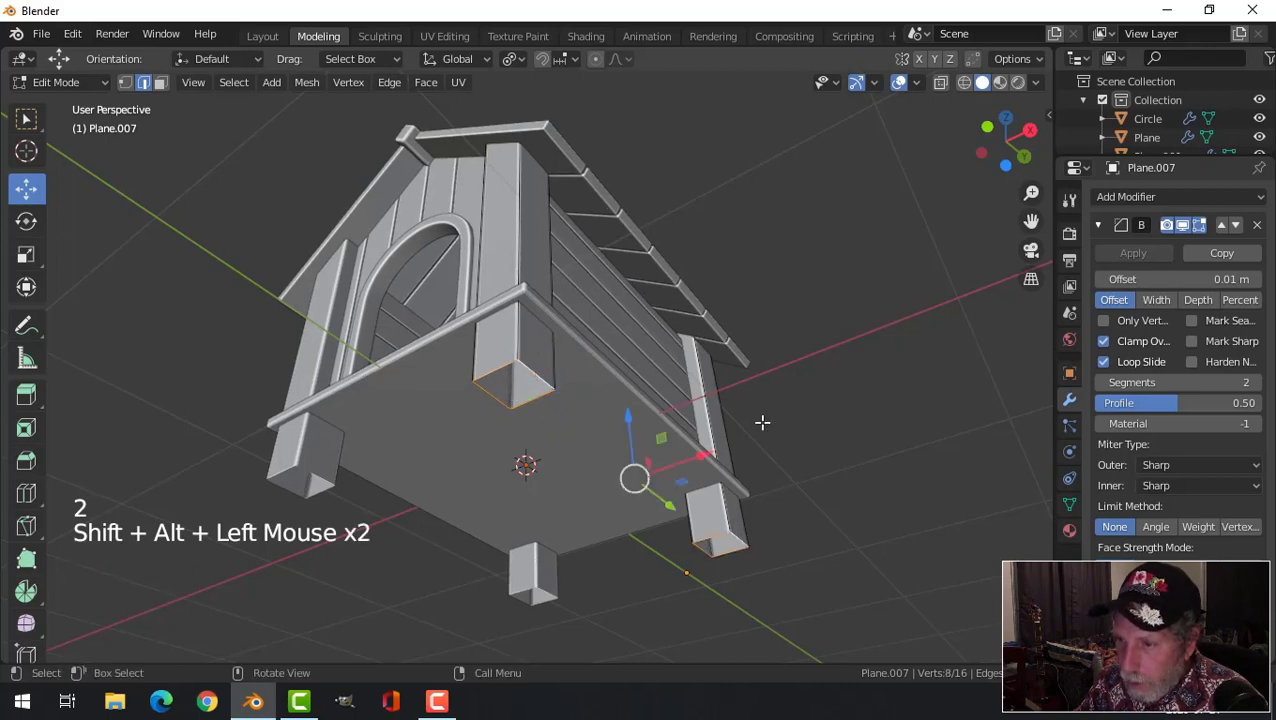
pyautogui.moveTo(762, 422); pyautogui.dragTo(667, 443, button='middle')
pyautogui.moveTo(629, 421); pyautogui.dragTo(642, 391)
pyautogui.hotkey('alt', 'a')
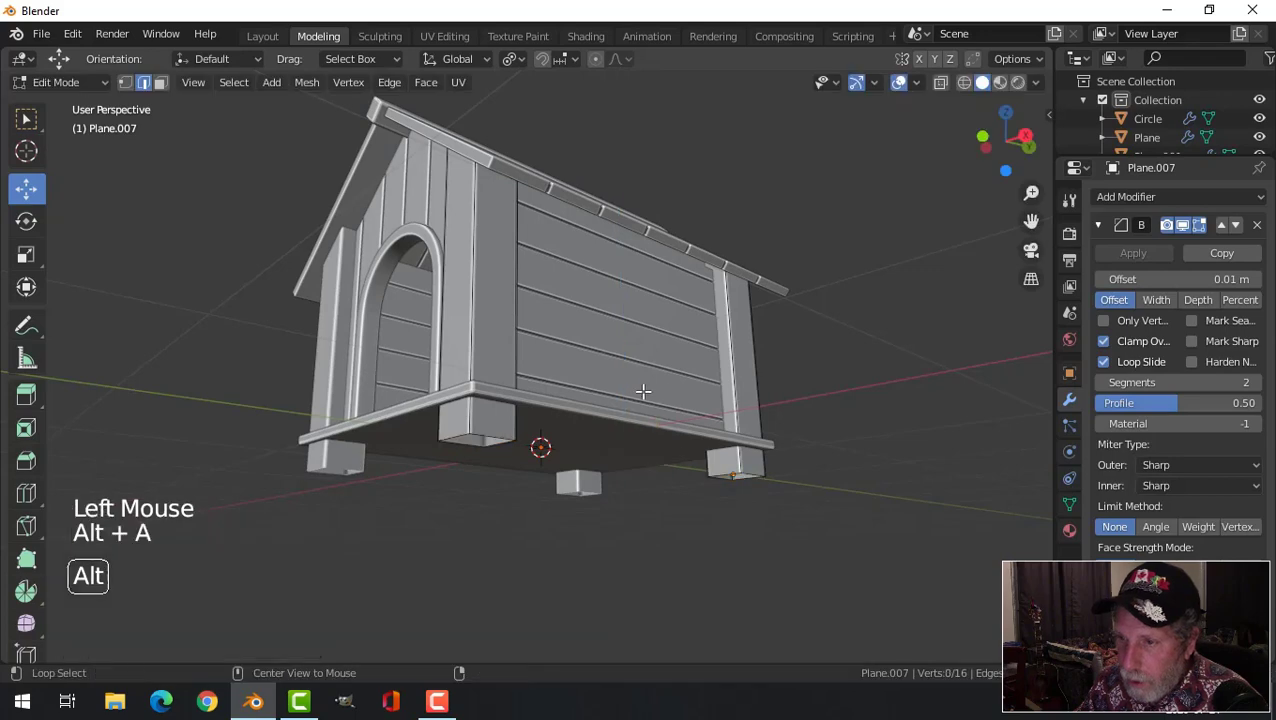
pyautogui.press('Tab')
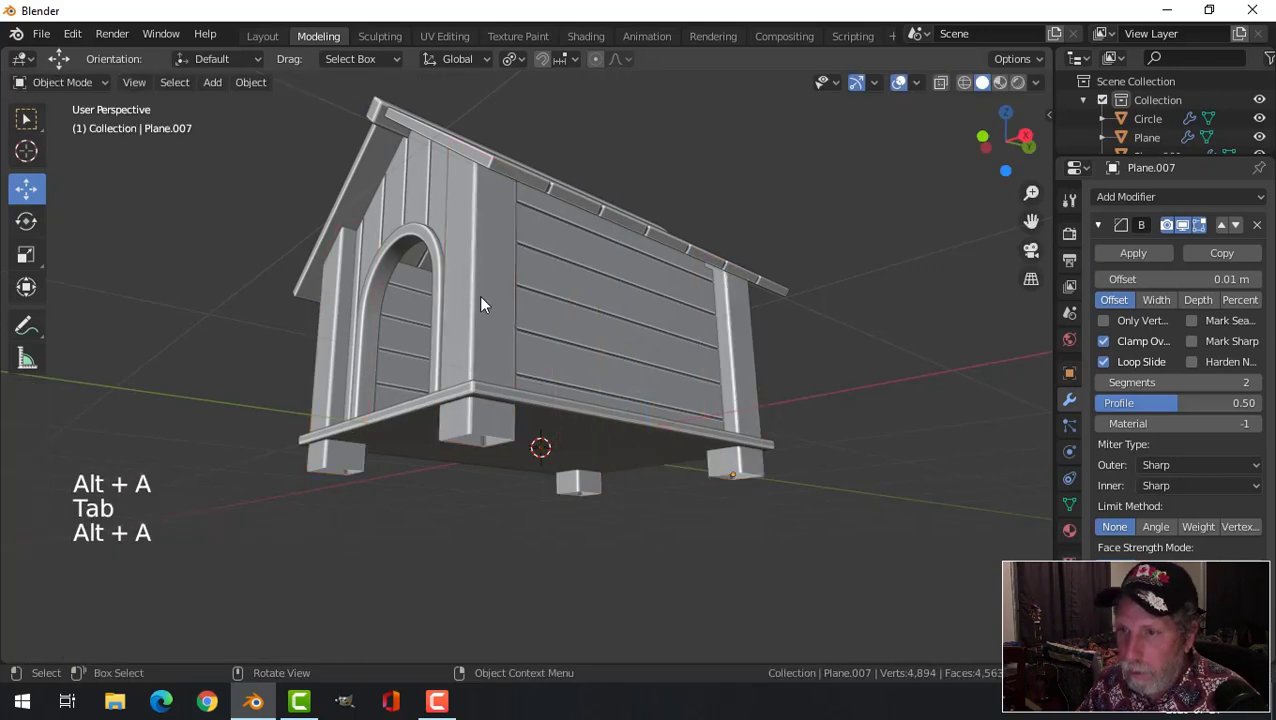
# - Examine the whole house with its shortened legs from several angles
pyautogui.scroll(-2, 480, 303)
pyautogui.moveTo(480, 303); pyautogui.dragTo(456, 420, button='middle')
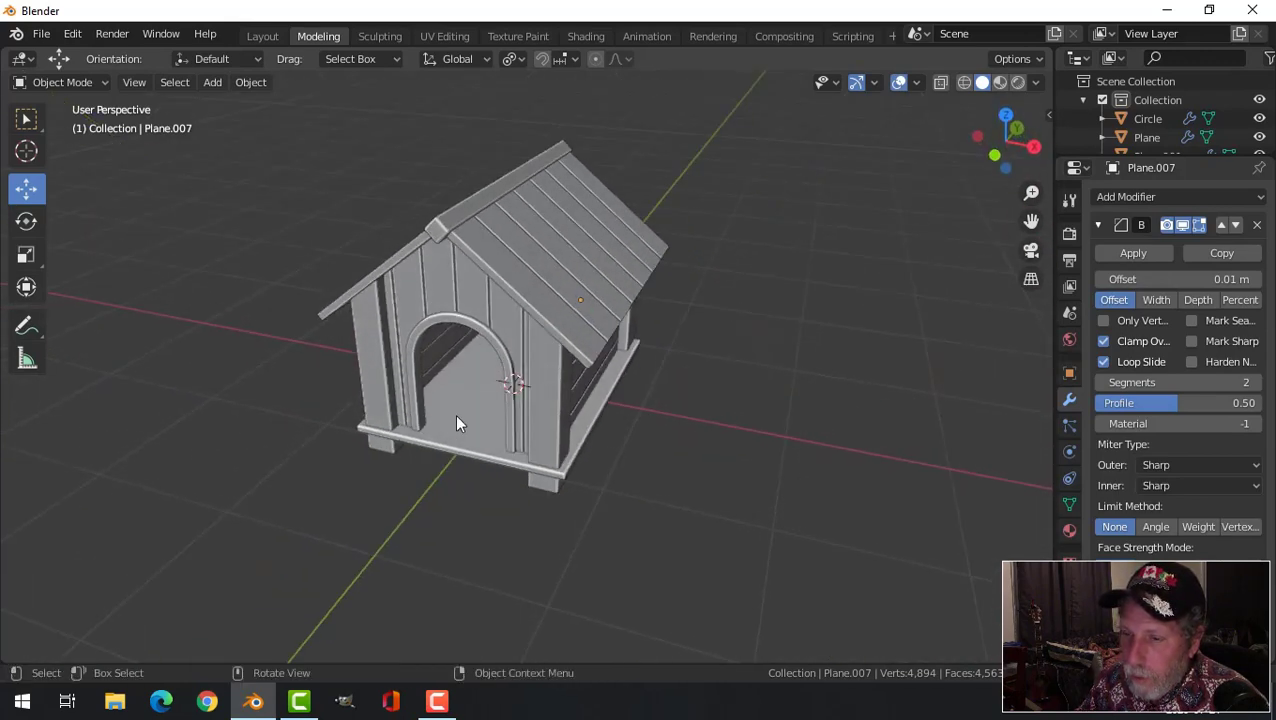
pyautogui.scroll(-2, 712, 404)
pyautogui.moveTo(712, 404); pyautogui.dragTo(630, 372, button='middle')
pyautogui.scroll(2, 575, 358)
pyautogui.keyDown('shift'); pyautogui.moveTo(630, 372); pyautogui.dragTo(610, 376, button='middle'); pyautogui.keyUp('shift')
pyautogui.moveTo(610, 376); pyautogui.dragTo(591, 376, button='middle')
pyautogui.scroll(-1, 567, 392)
# - Duplicate the floor slab and move the copy along X to beside the house
pyautogui.click(540, 422)
pyautogui.moveTo(540, 422); pyautogui.dragTo(697, 422, button='middle')
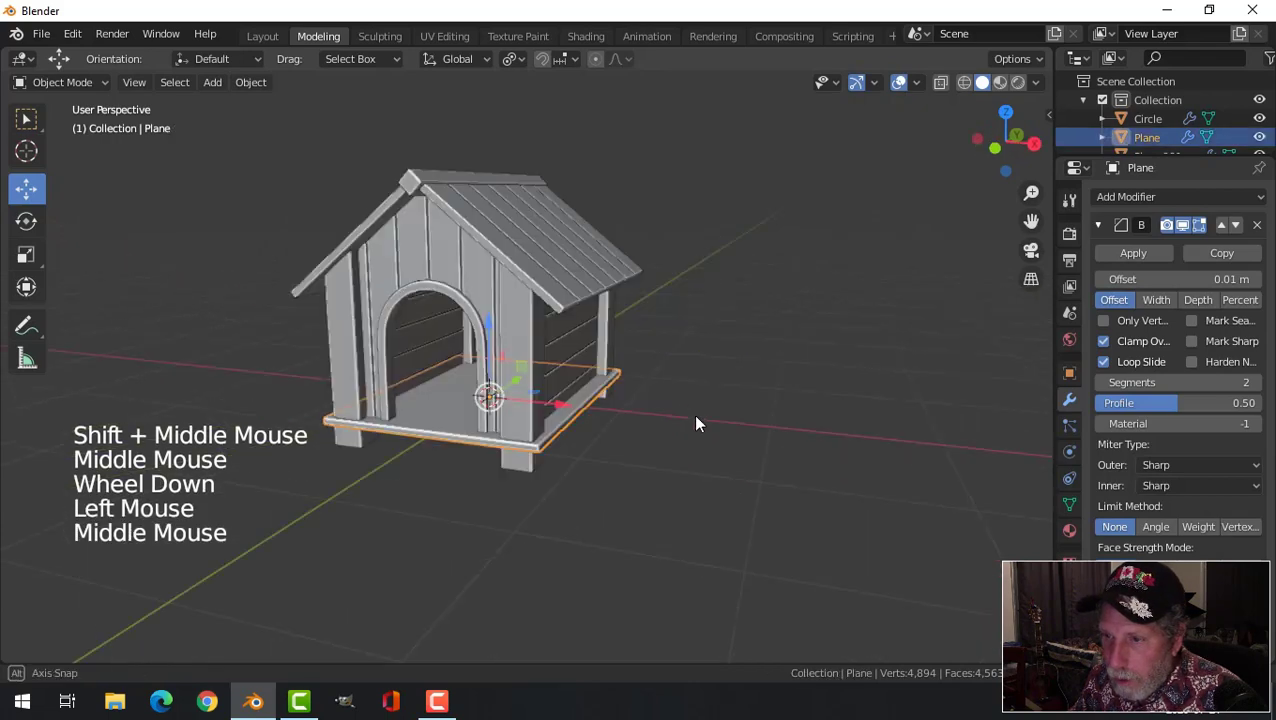
pyautogui.hotkey('shift', 'd')
pyautogui.click(735, 421)
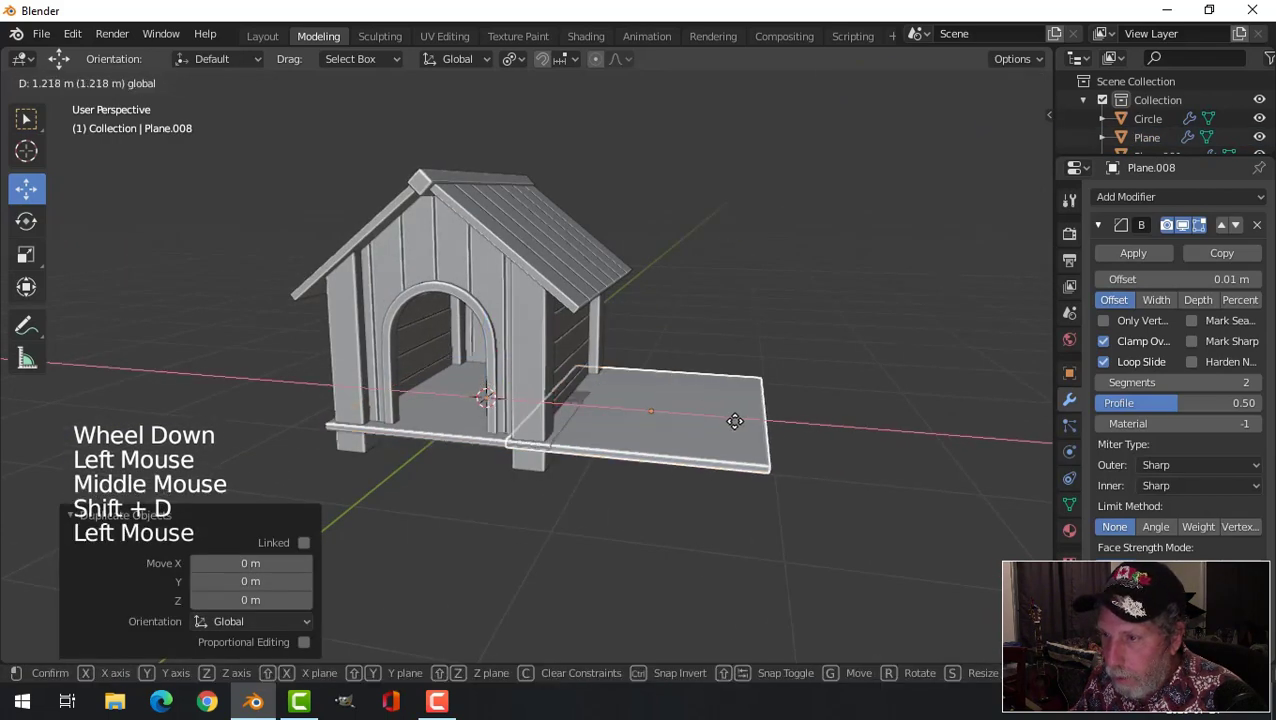
# - Scale the duplicated slab's mesh to about 0.364 and rotate it 90° around Y to stand upright
pyautogui.press('Tab')
pyautogui.press('a')
pyautogui.moveTo(854, 407); pyautogui.dragTo(807, 409, button='middle')
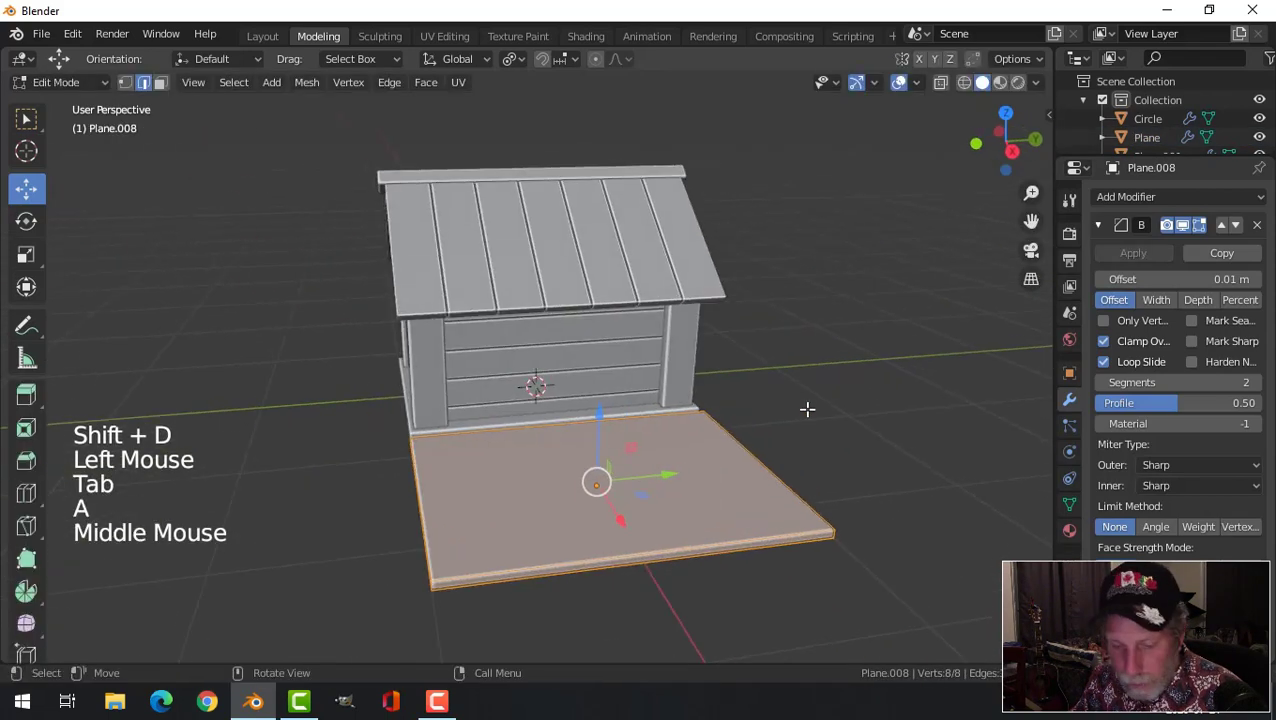
pyautogui.press('s')
pyautogui.click(655, 425)
pyautogui.moveTo(636, 430); pyautogui.dragTo(747, 414, button='middle')
pyautogui.press('r')
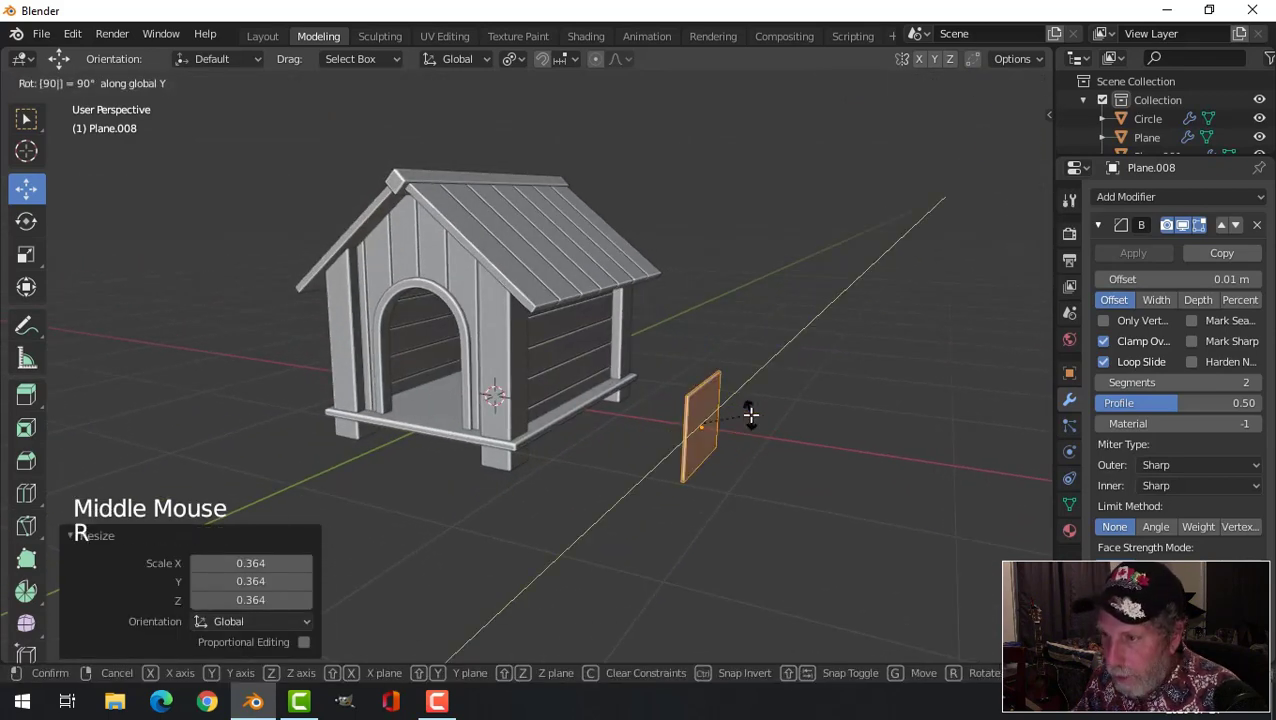
pyautogui.press('Return')
# - Thicken the upright slab into a block by scaling it about 12.9 along X, then shrink it uniformly
pyautogui.press('s')
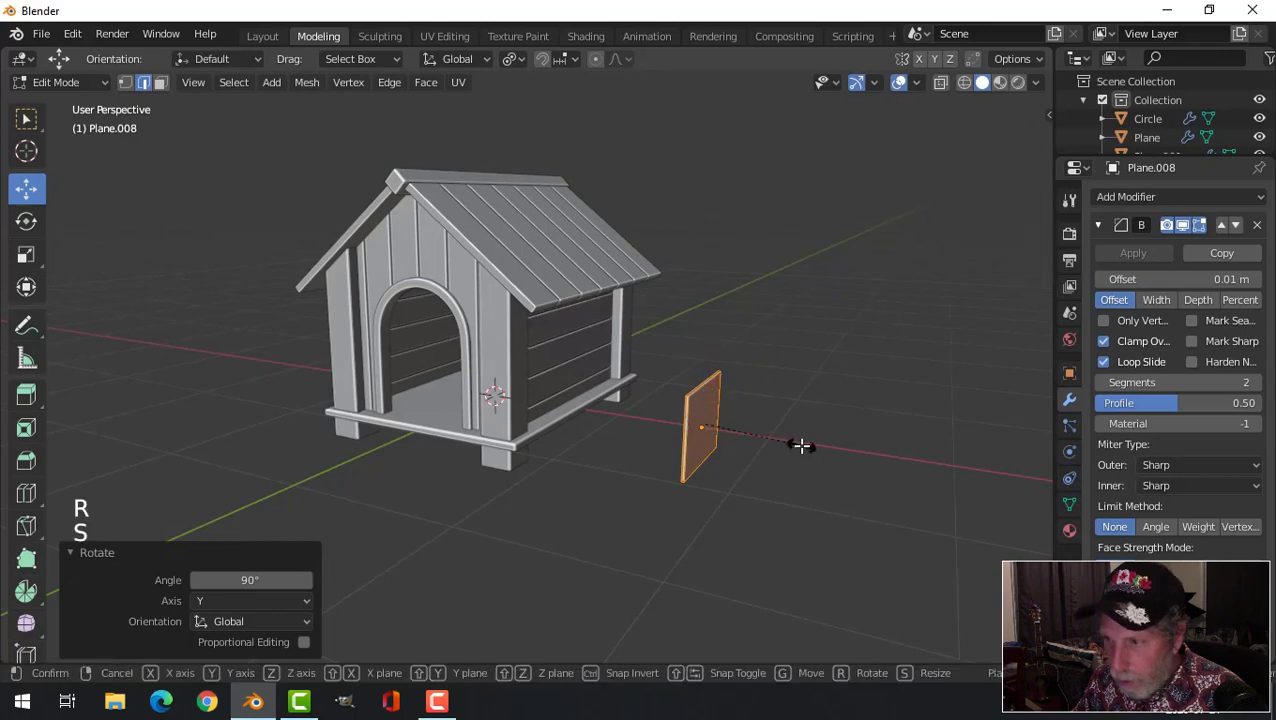
pyautogui.press('x')
pyautogui.click(947, 494)
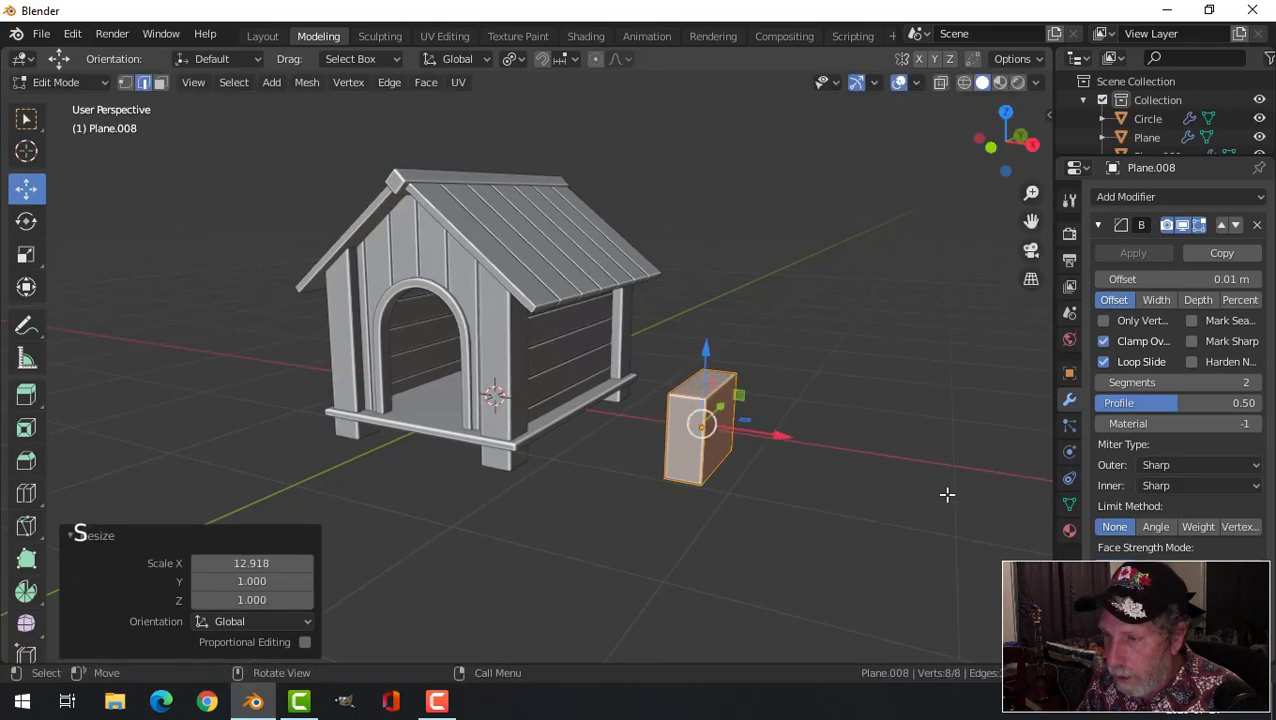
pyautogui.press('s')
pyautogui.click(840, 473)
# - Move the block about -0.95 m in X, 0.43 m up in Z and another -0.013 m in X, through the side wall
pyautogui.moveTo(790, 450); pyautogui.dragTo(755, 440, button='middle')
pyautogui.moveTo(762, 437); pyautogui.dragTo(632, 411)
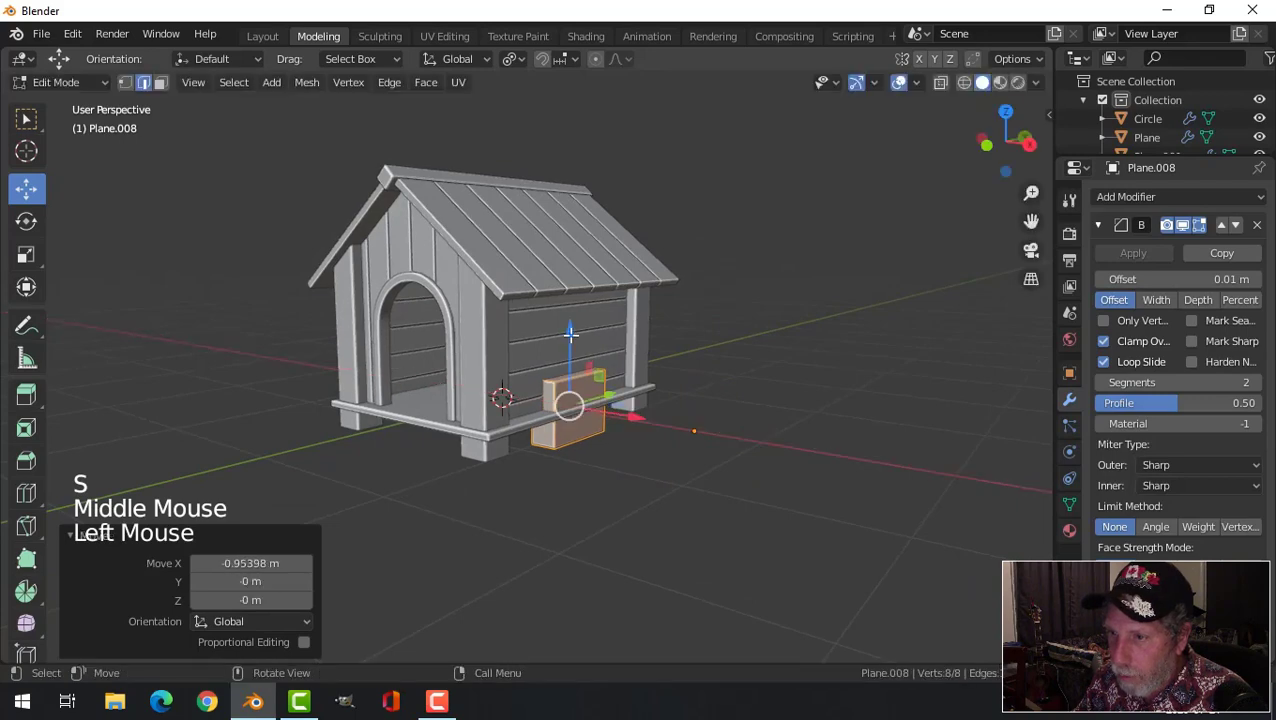
pyautogui.moveTo(570, 334); pyautogui.dragTo(573, 281)
pyautogui.moveTo(721, 370); pyautogui.dragTo(646, 343, button='middle')
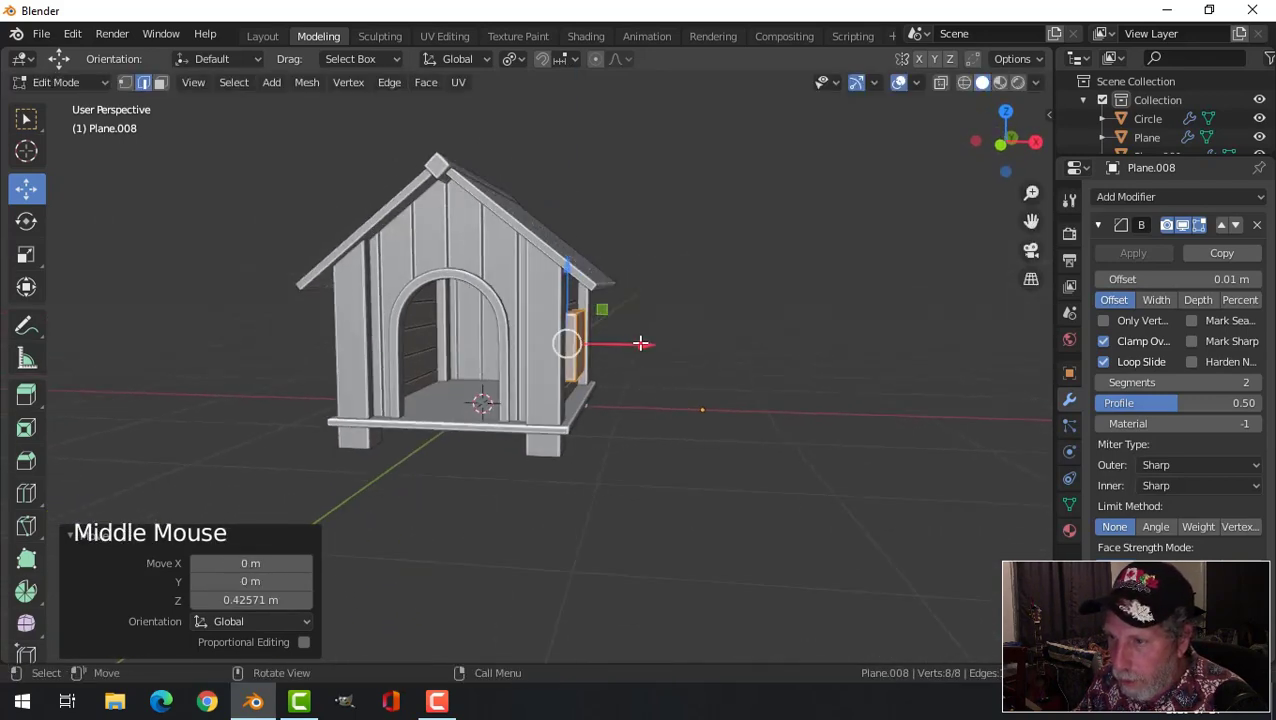
pyautogui.moveTo(640, 343); pyautogui.dragTo(641, 384)
pyautogui.moveTo(641, 384); pyautogui.dragTo(524, 381, button='middle')
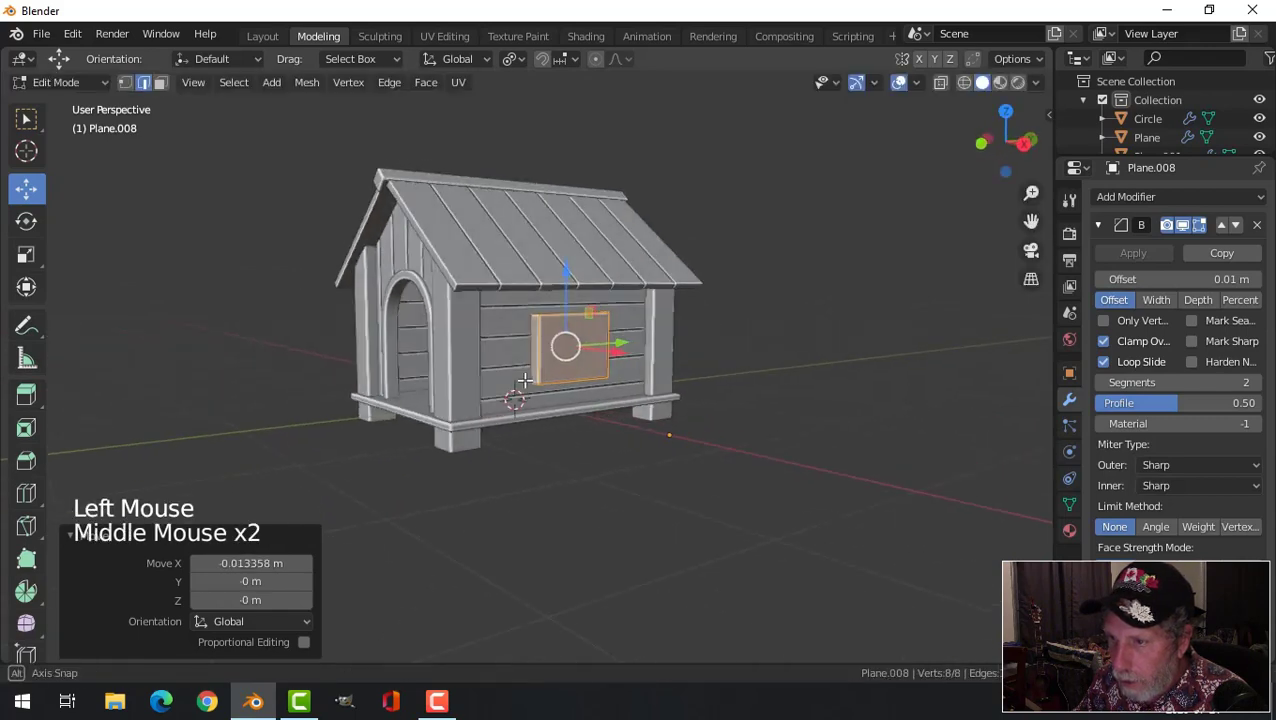
# - Scale the window cutter block to about 0.78 uniformly and about 0.754 along Y, then return to Object Mode
pyautogui.scroll(2, 524, 381)
pyautogui.moveTo(492, 280); pyautogui.dragTo(506, 337, button='middle')
pyautogui.press('s')
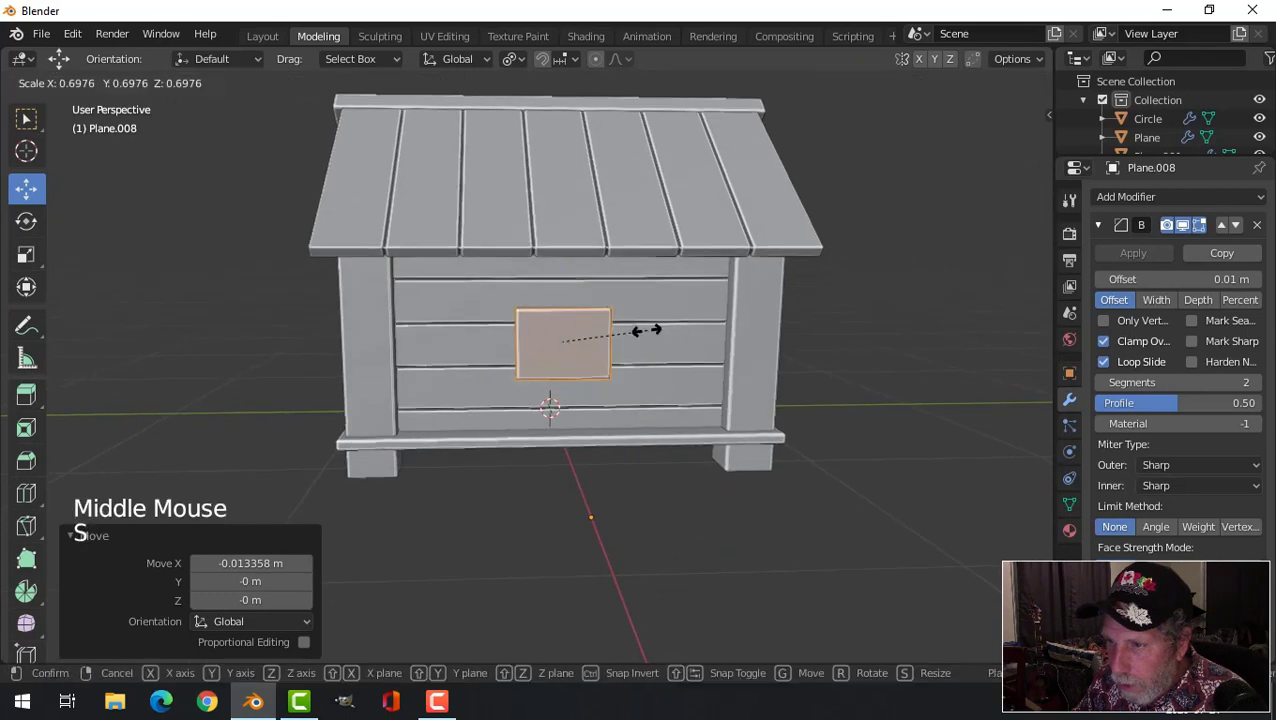
pyautogui.click(661, 328)
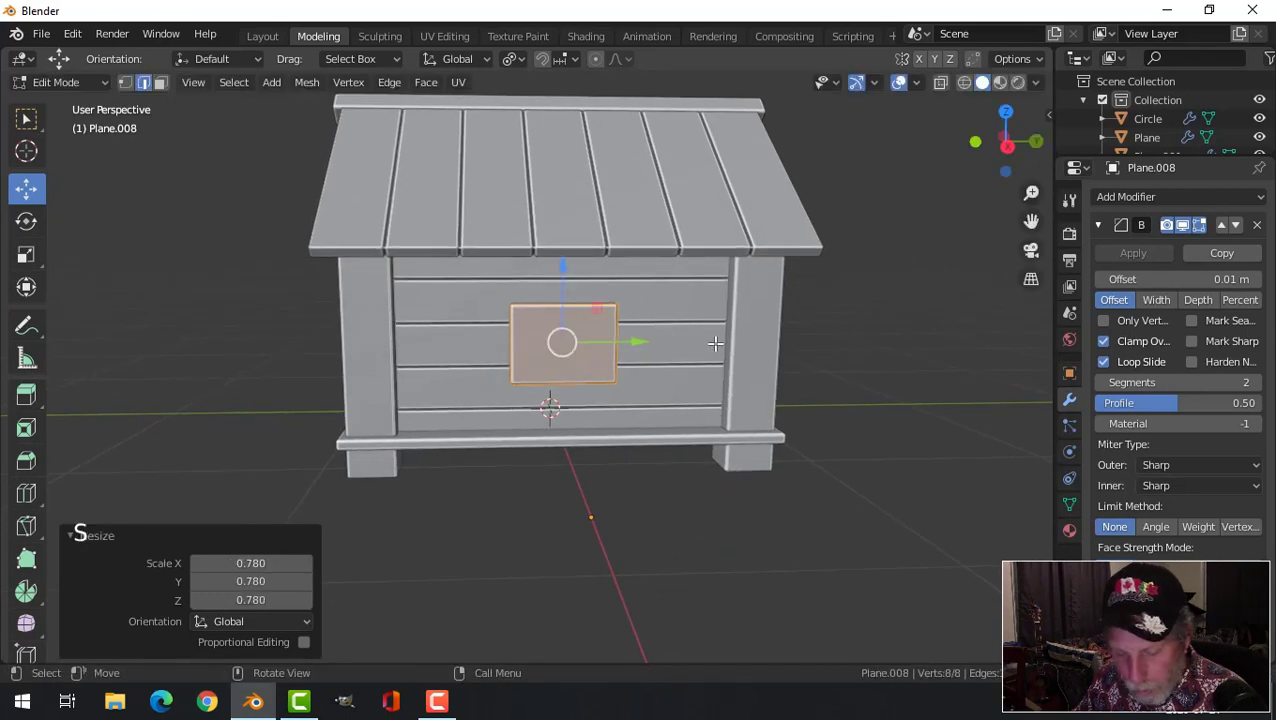
pyautogui.press('s')
pyautogui.press('y')
pyautogui.click(677, 342)
pyautogui.moveTo(660, 343); pyautogui.dragTo(689, 328, button='middle')
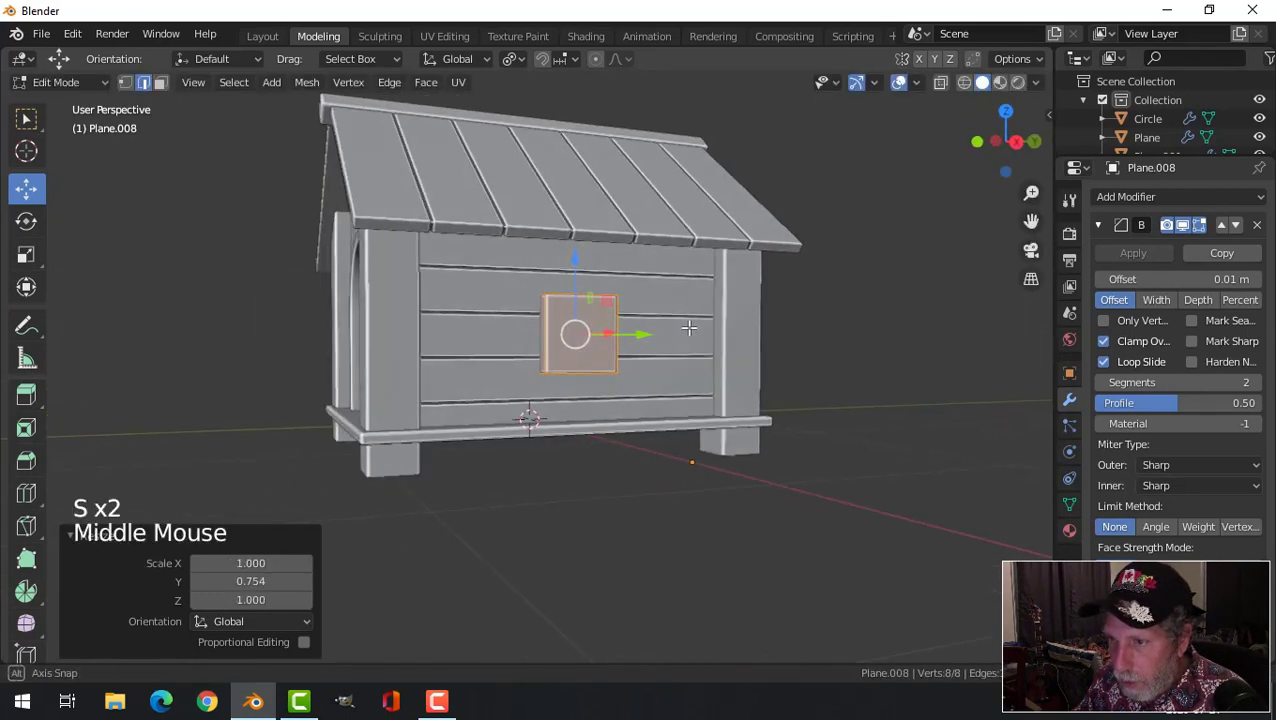
pyautogui.click(586, 292)
pyautogui.moveTo(592, 285); pyautogui.dragTo(675, 362, button='middle')
pyautogui.hotkey('alt', 'a')
pyautogui.press('Tab')
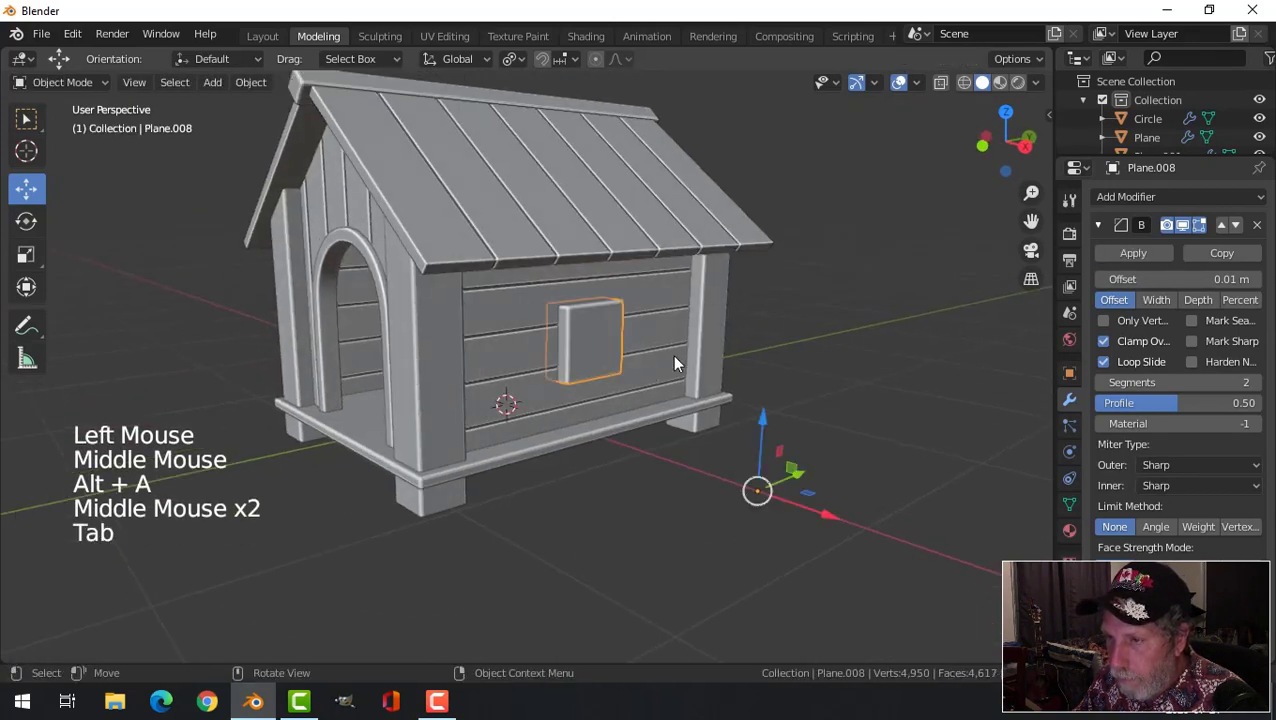
# - Add a Boolean modifier to the side plank wall and move it above the Bevel and Mirror modifiers
pyautogui.click(657, 305)
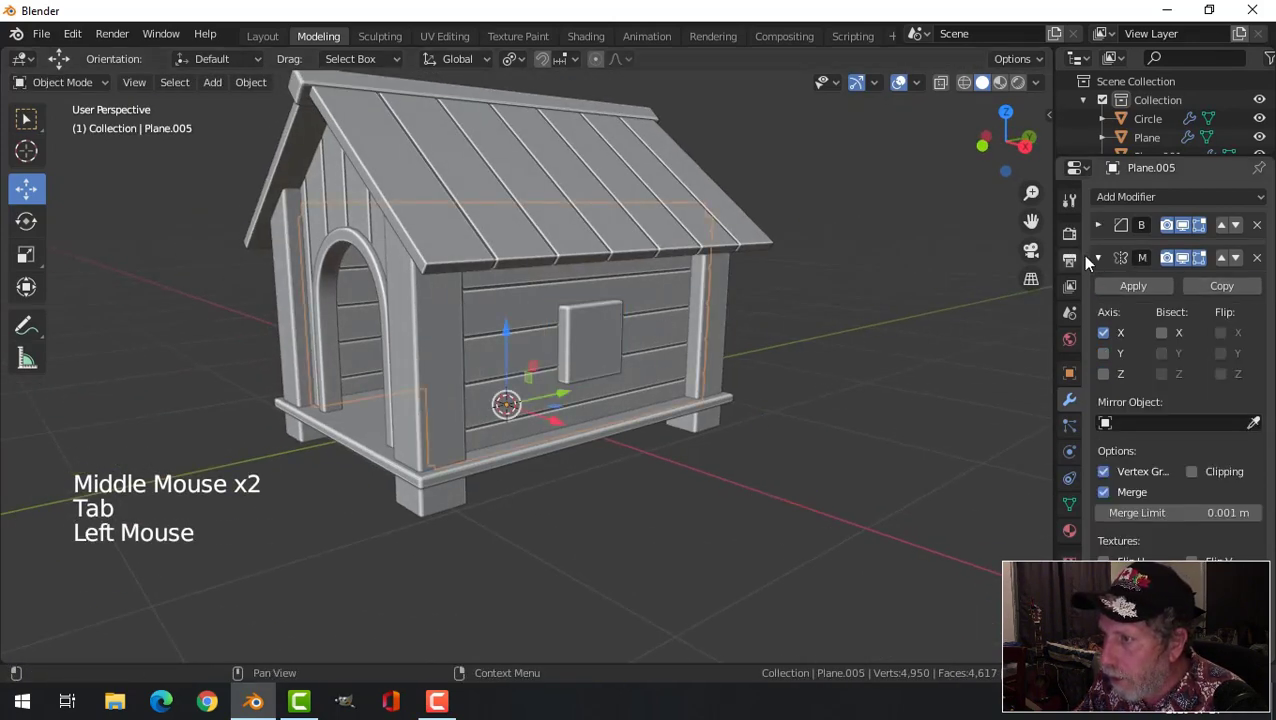
pyautogui.click(1096, 257)
pyautogui.click(1120, 195)
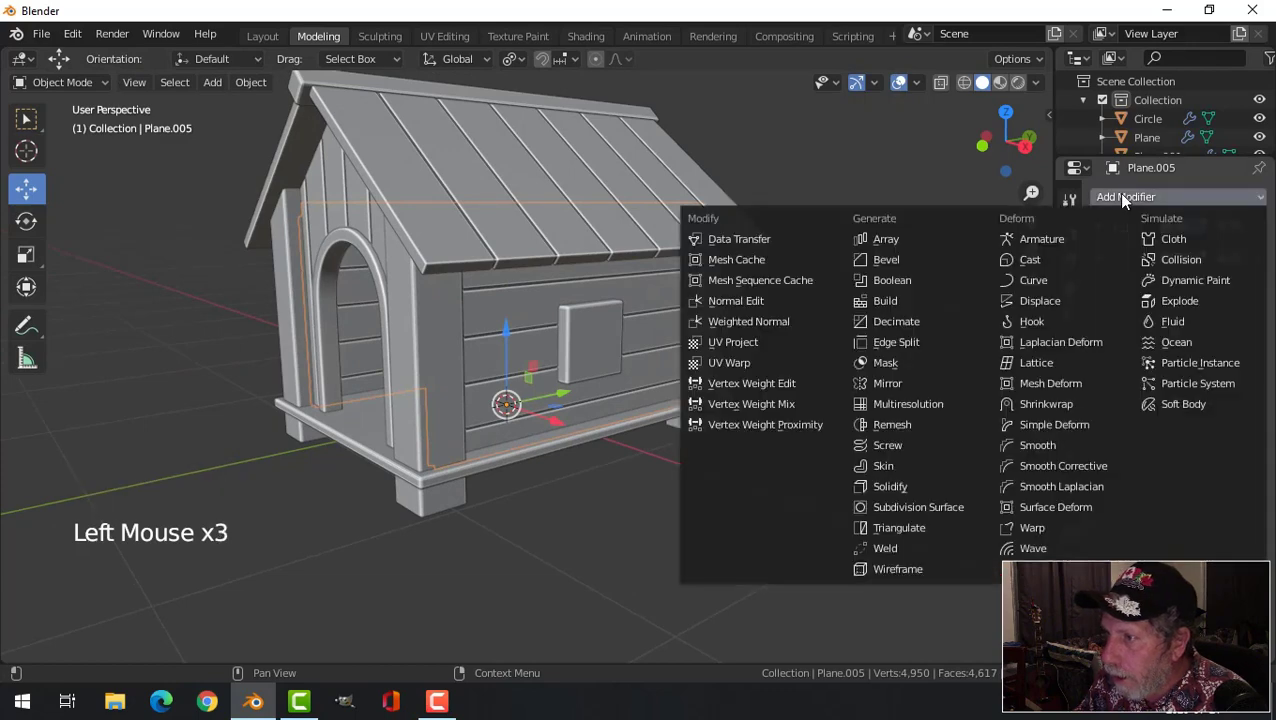
pyautogui.click(907, 280)
pyautogui.click(1215, 290)
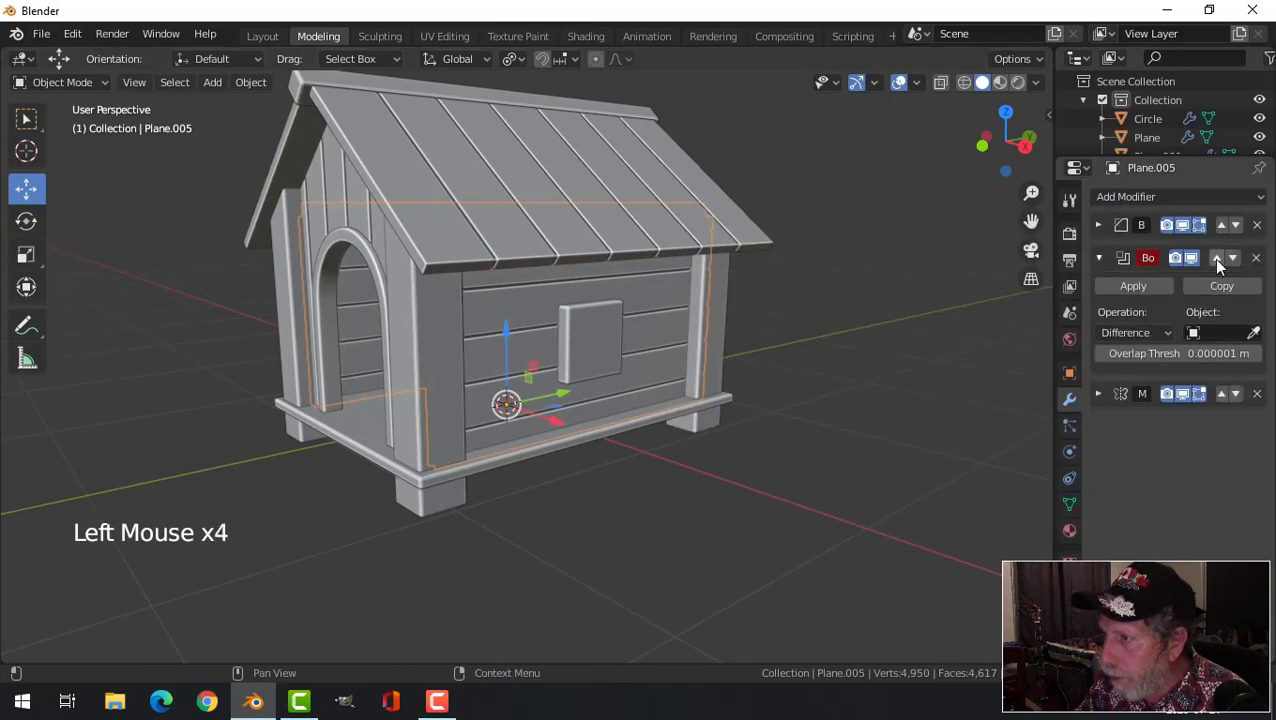
pyautogui.click(1214, 258)
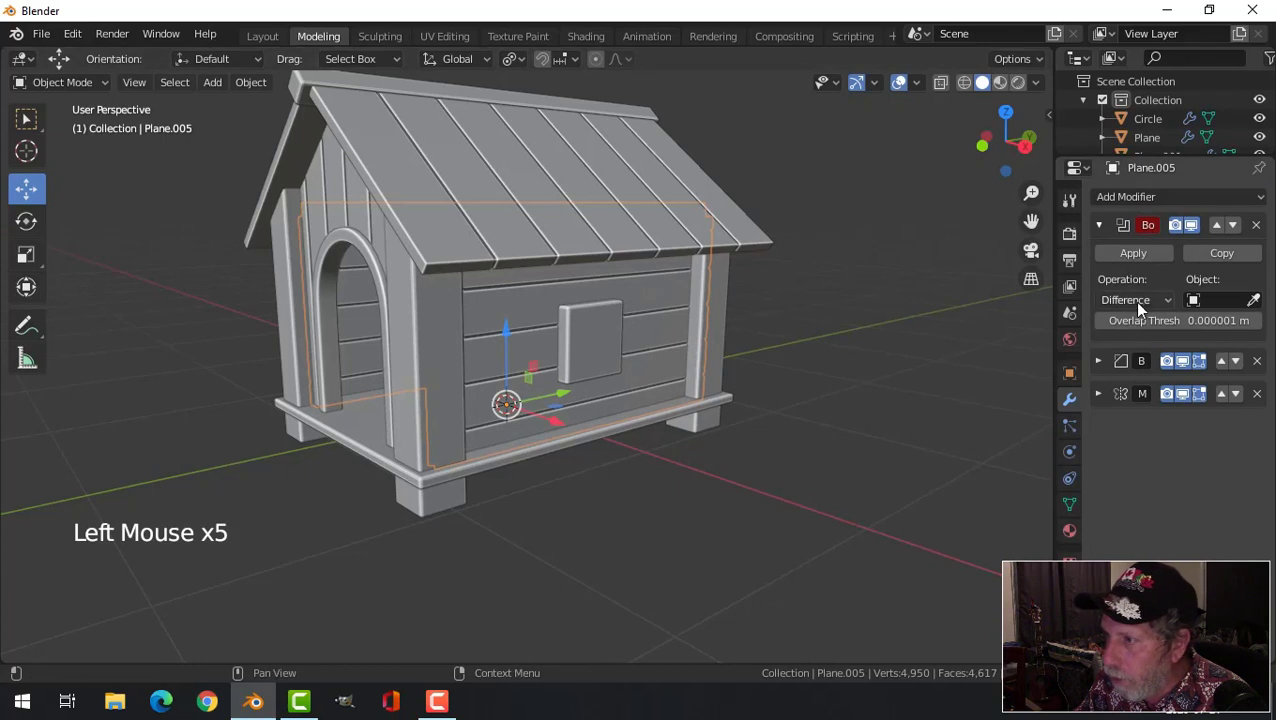
# - Cut the window opening by applying the Difference Boolean with the block as its object, then hide the block
pyautogui.click(605, 315)
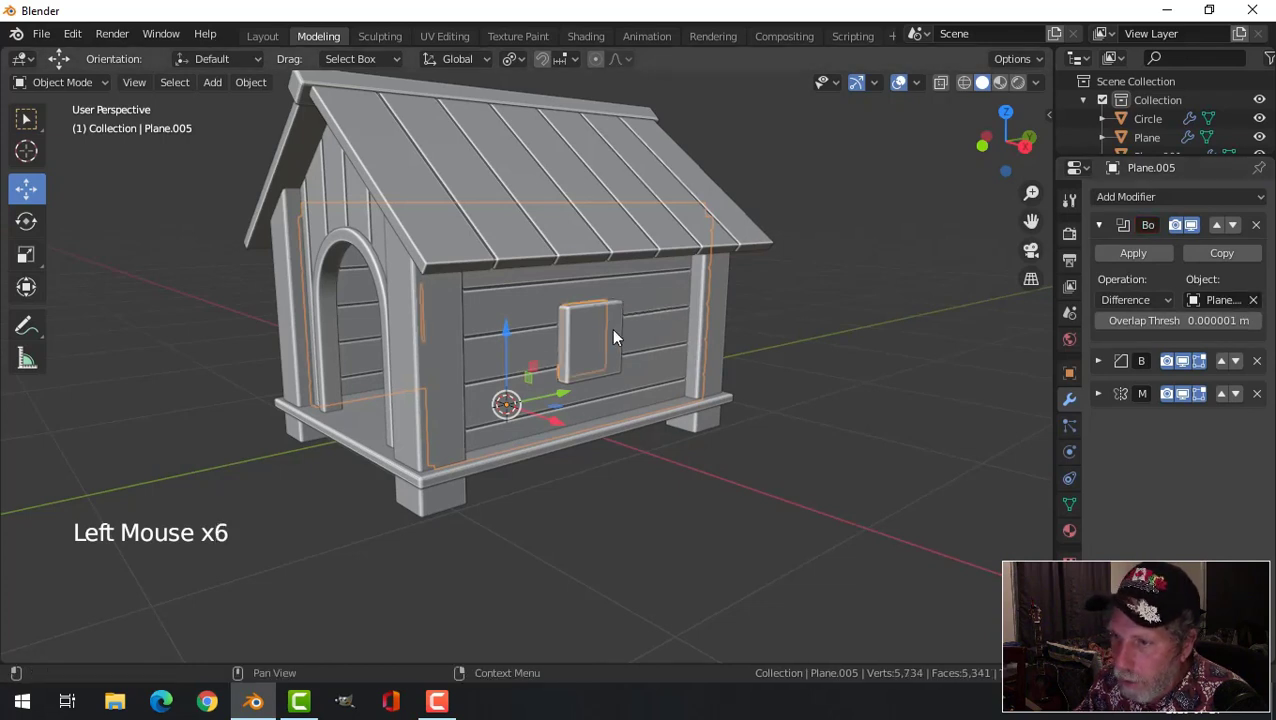
pyautogui.click(1134, 253)
pyautogui.click(672, 325)
pyautogui.press('h')
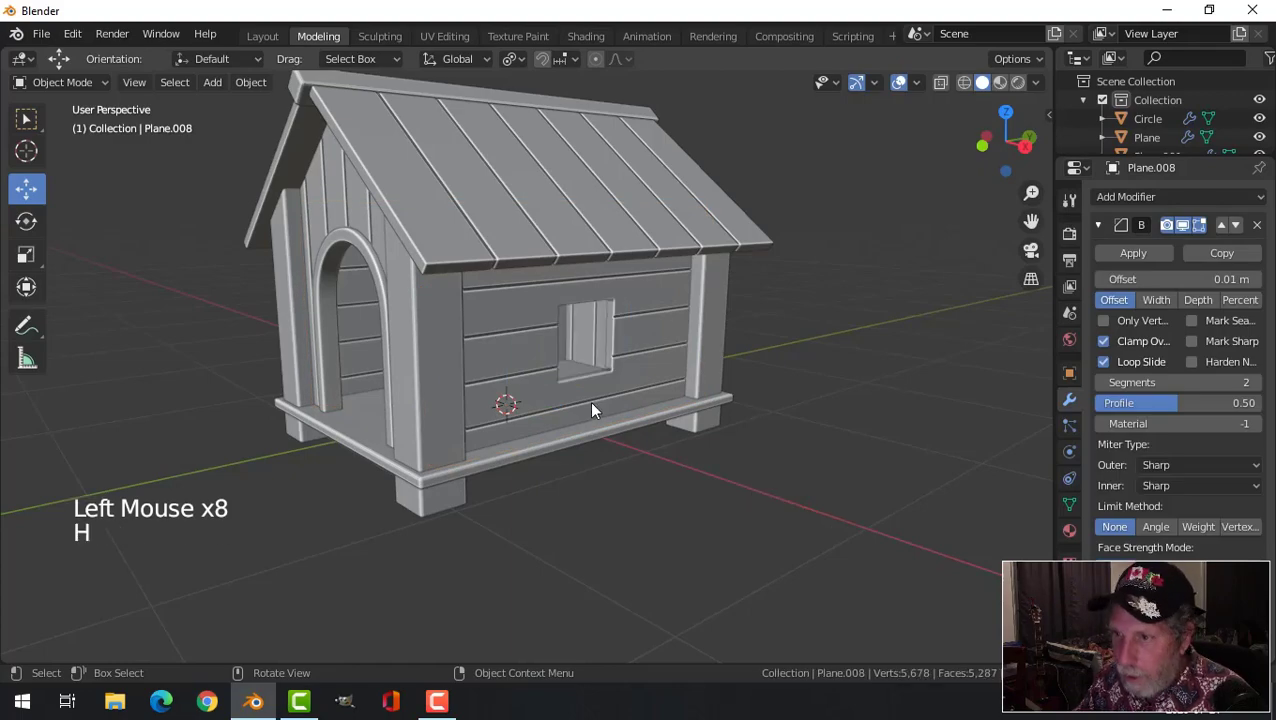
# - Unhide the window cutter block in the side wall and clear the selection
pyautogui.moveTo(591, 410); pyautogui.dragTo(573, 355, button='middle')
pyautogui.scroll(2, 586, 398)
pyautogui.hotkey('alt', 'h')
pyautogui.hotkey('alt', 'a')
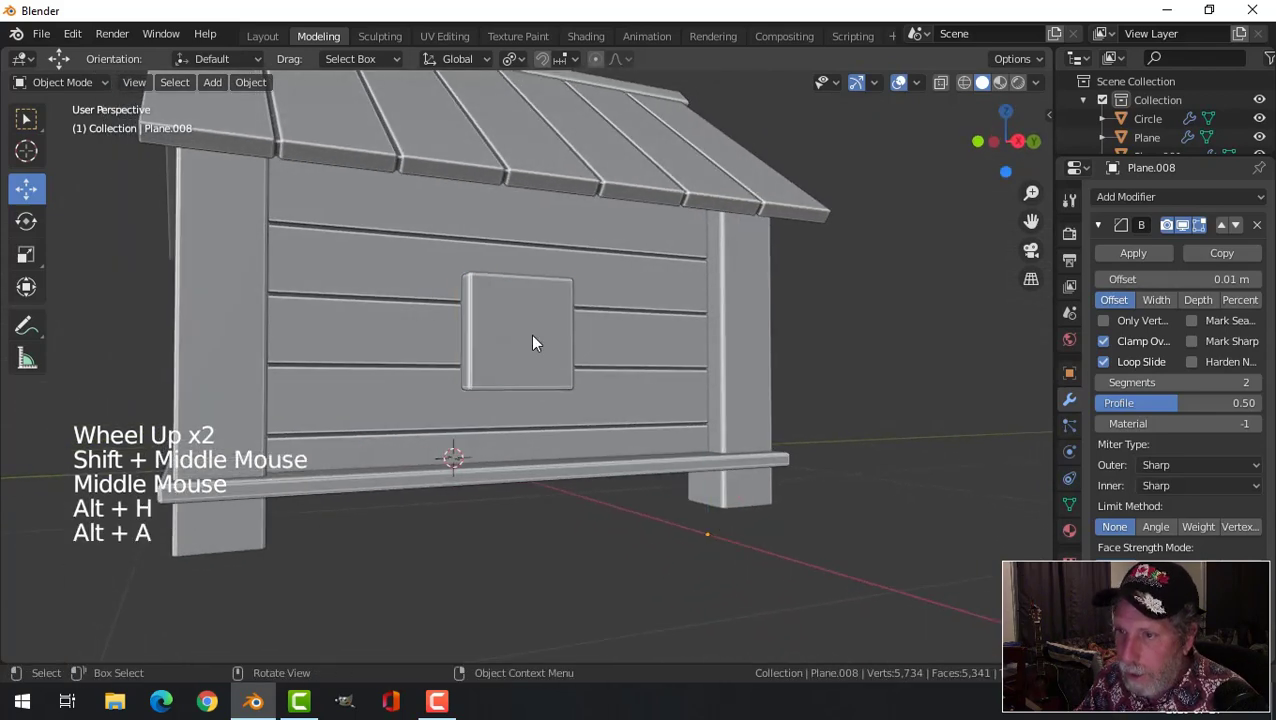
# - Inset the window block's outer and inner faces together with a thickness of about 0.02 m
pyautogui.click(532, 343)
pyautogui.press('Tab')
pyautogui.press('3')
pyautogui.click(509, 331)
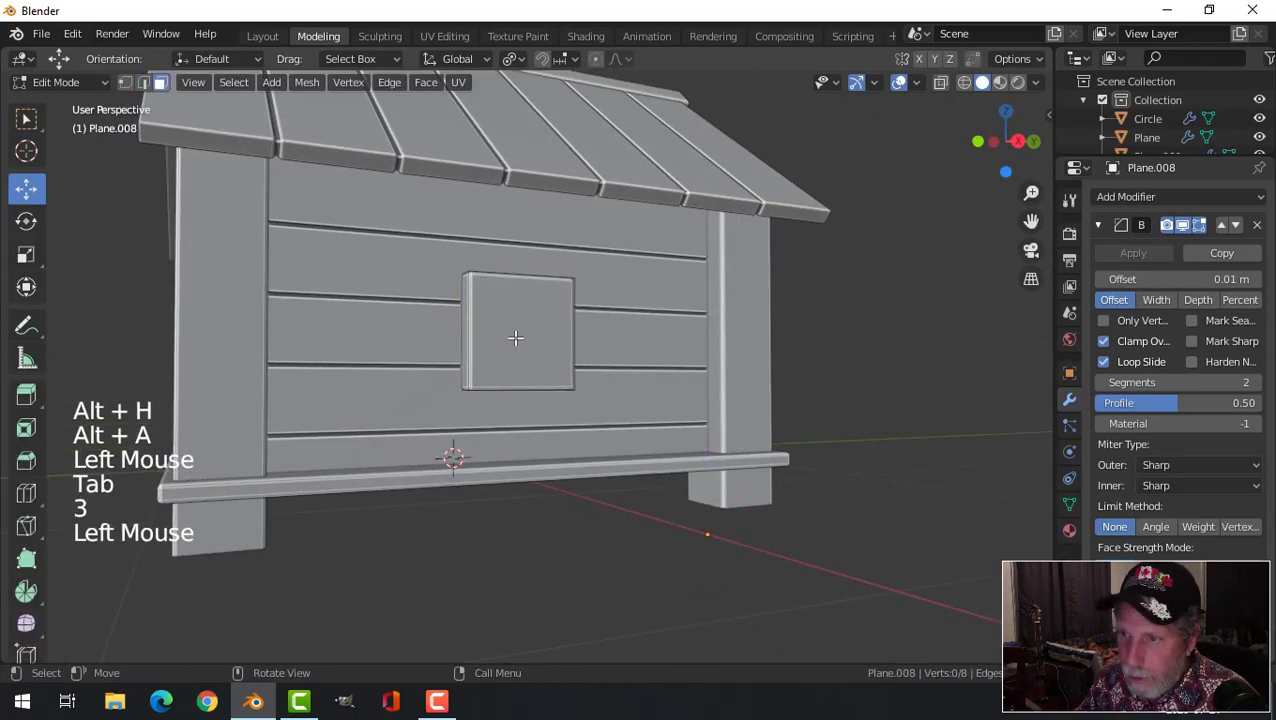
pyautogui.moveTo(516, 336); pyautogui.dragTo(715, 388, button='middle')
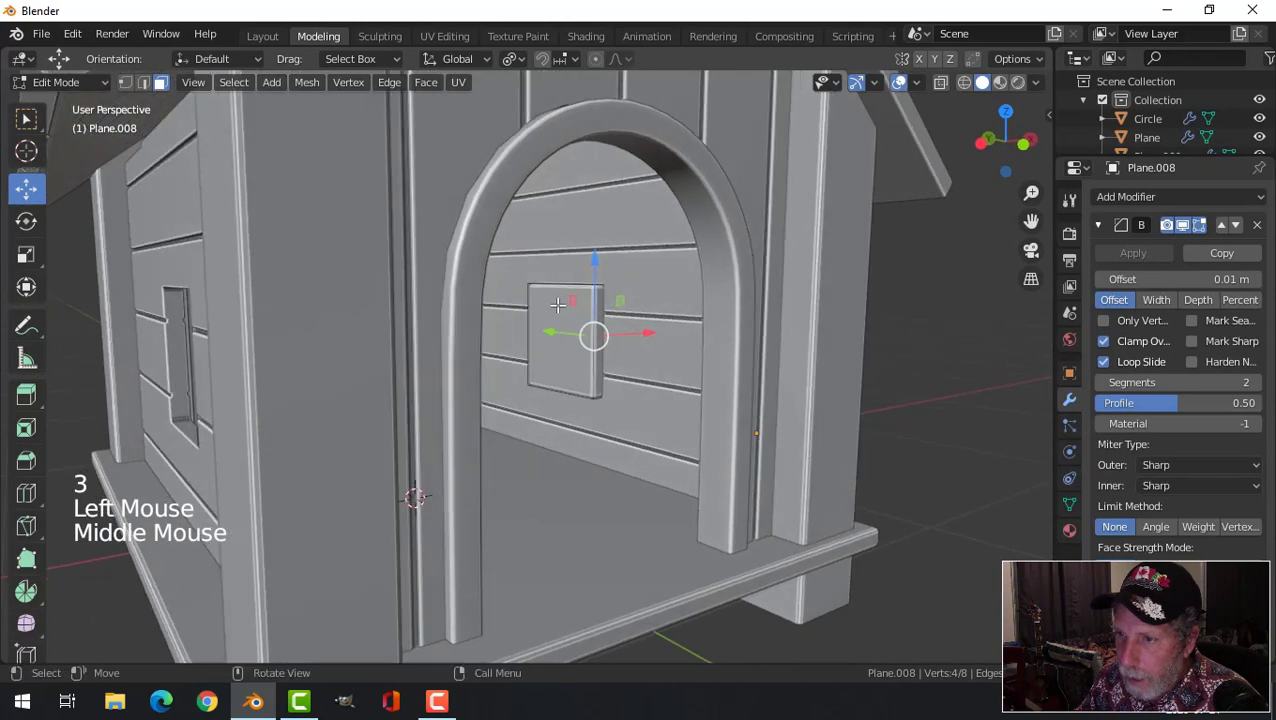
pyautogui.keyDown('shift'); pyautogui.click(556, 305); pyautogui.keyUp('shift')
pyautogui.moveTo(803, 336); pyautogui.dragTo(668, 322, button='middle')
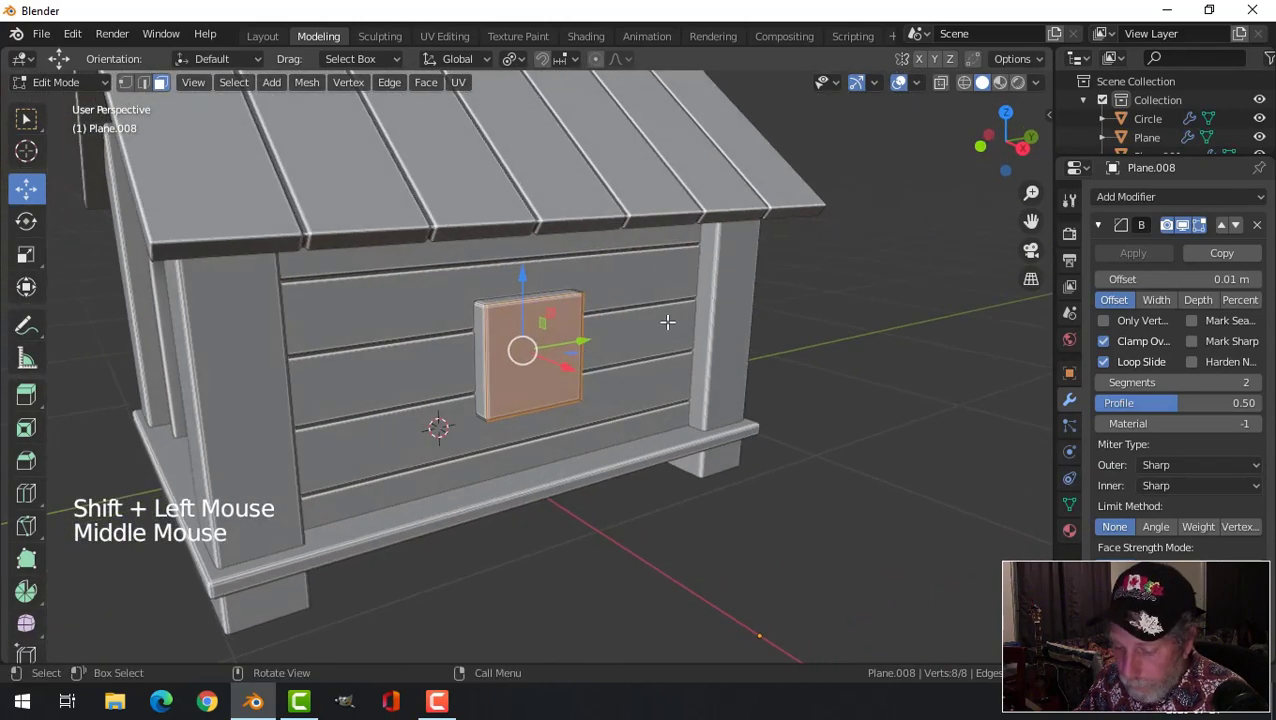
pyautogui.press('i')
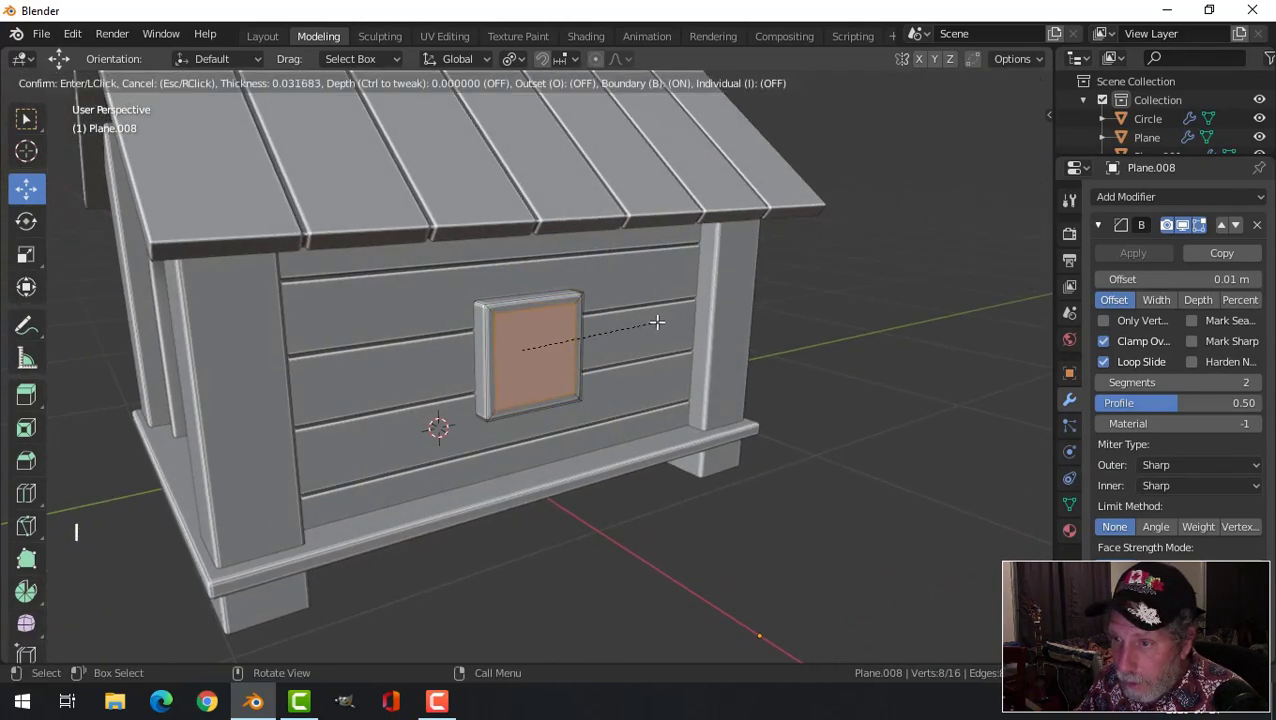
pyautogui.click(661, 322)
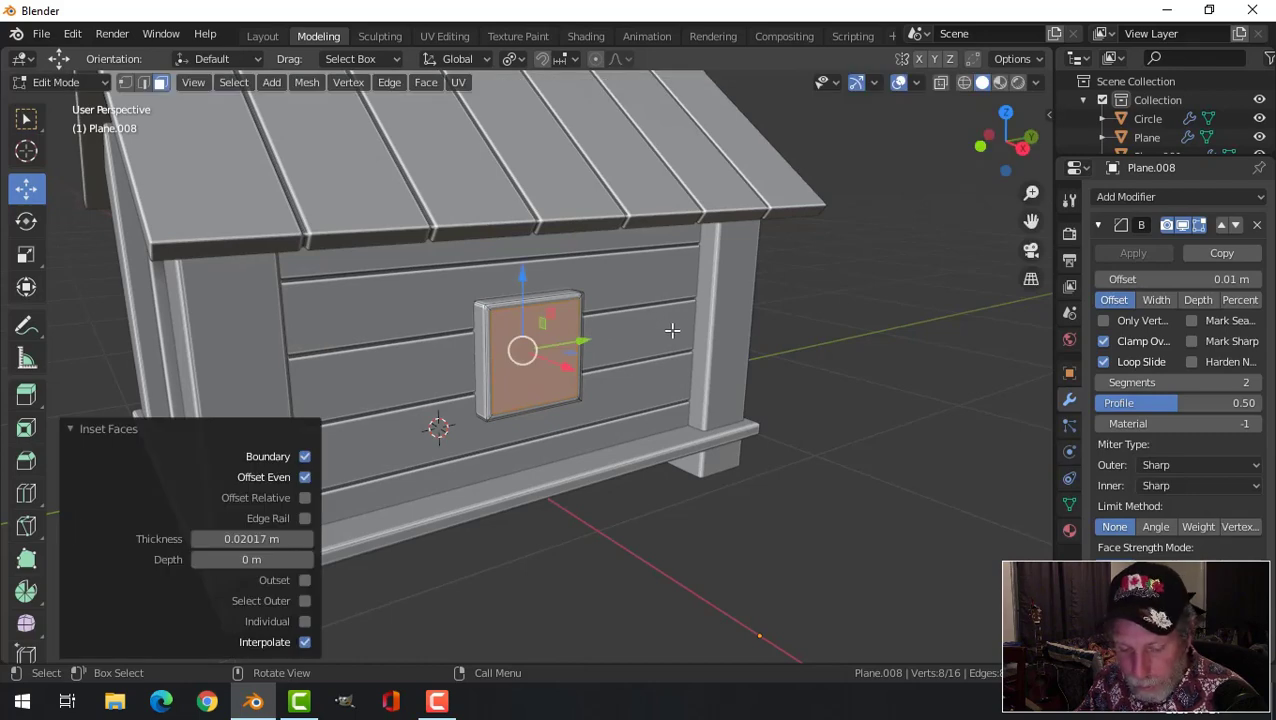
# - Bridge the two inset faces to hollow the block into an open window frame, then return to Object Mode
pyautogui.hotkey('ctrl', 'e')
pyautogui.click(658, 265)
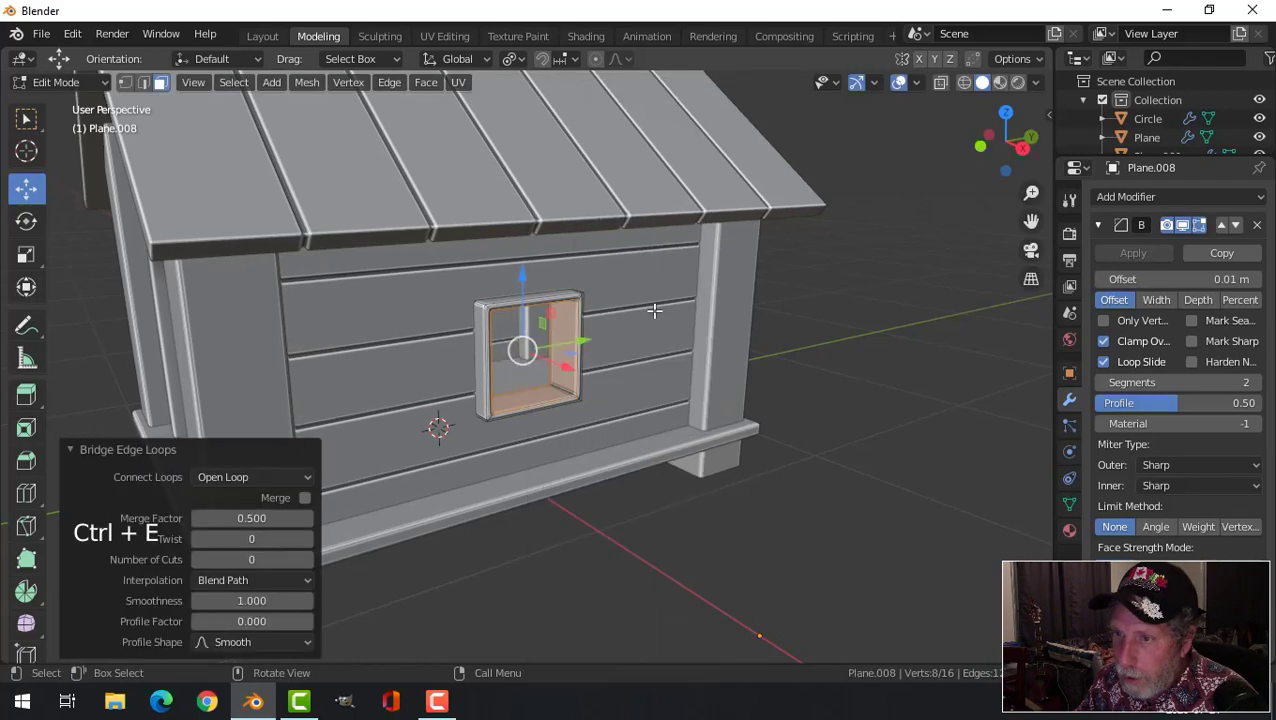
pyautogui.hotkey('alt', 'a')
pyautogui.press('Tab')
pyautogui.moveTo(624, 359); pyautogui.dragTo(652, 393, button='middle')
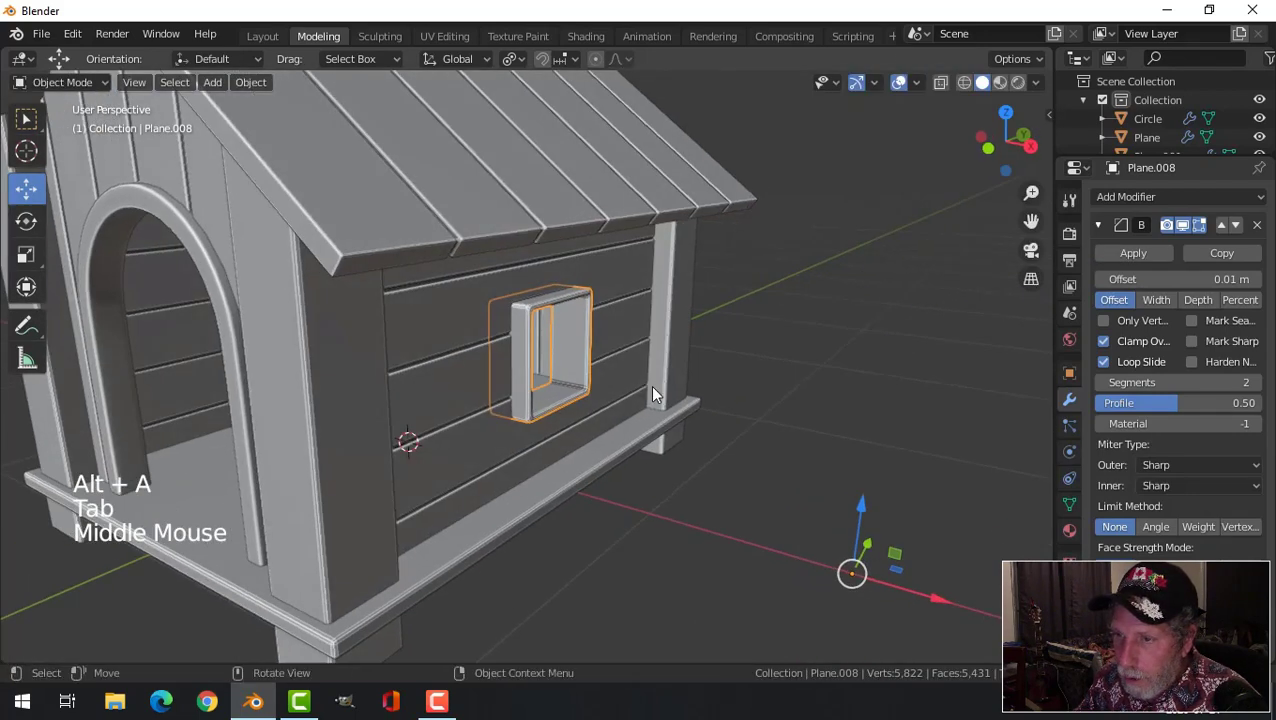
# - Thin the whole window frame by scaling all its geometry to about 0.46 along X, then leave Edit Mode
pyautogui.hotkey('alt', 'a')
pyautogui.press('Tab')
pyautogui.press('a')
pyautogui.moveTo(595, 345); pyautogui.dragTo(636, 366, button='middle')
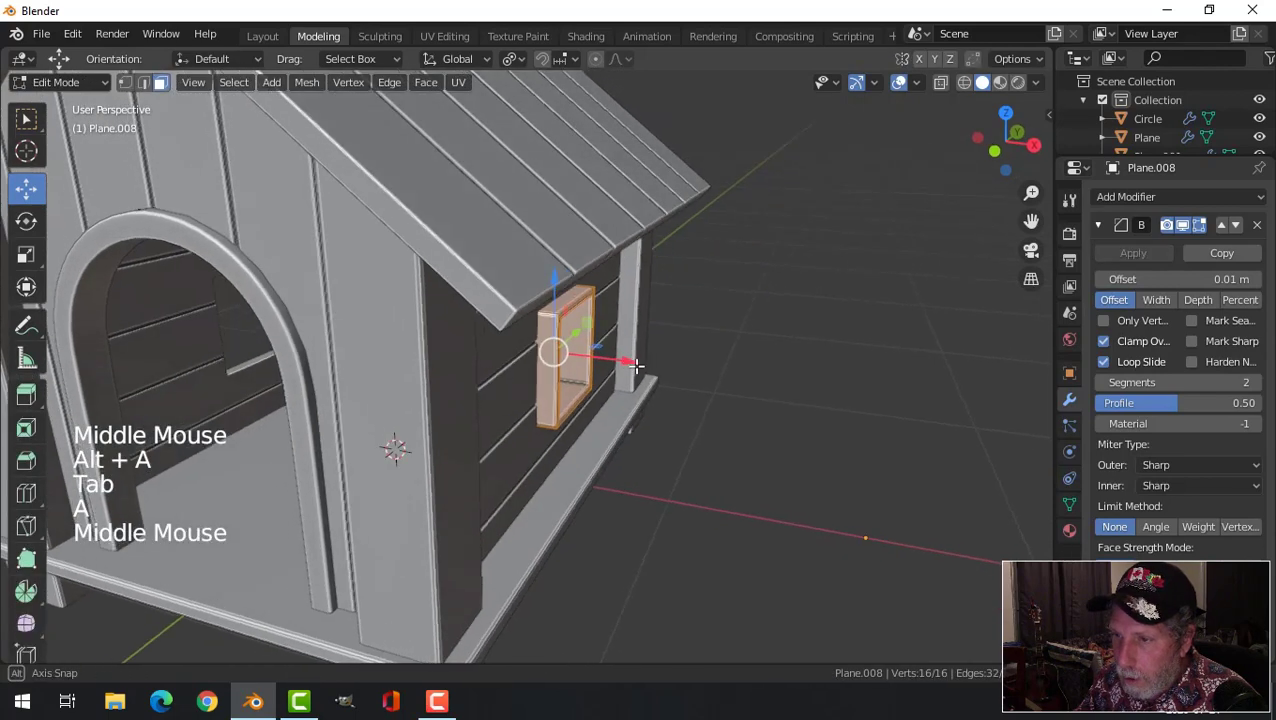
pyautogui.press('s')
pyautogui.press('x')
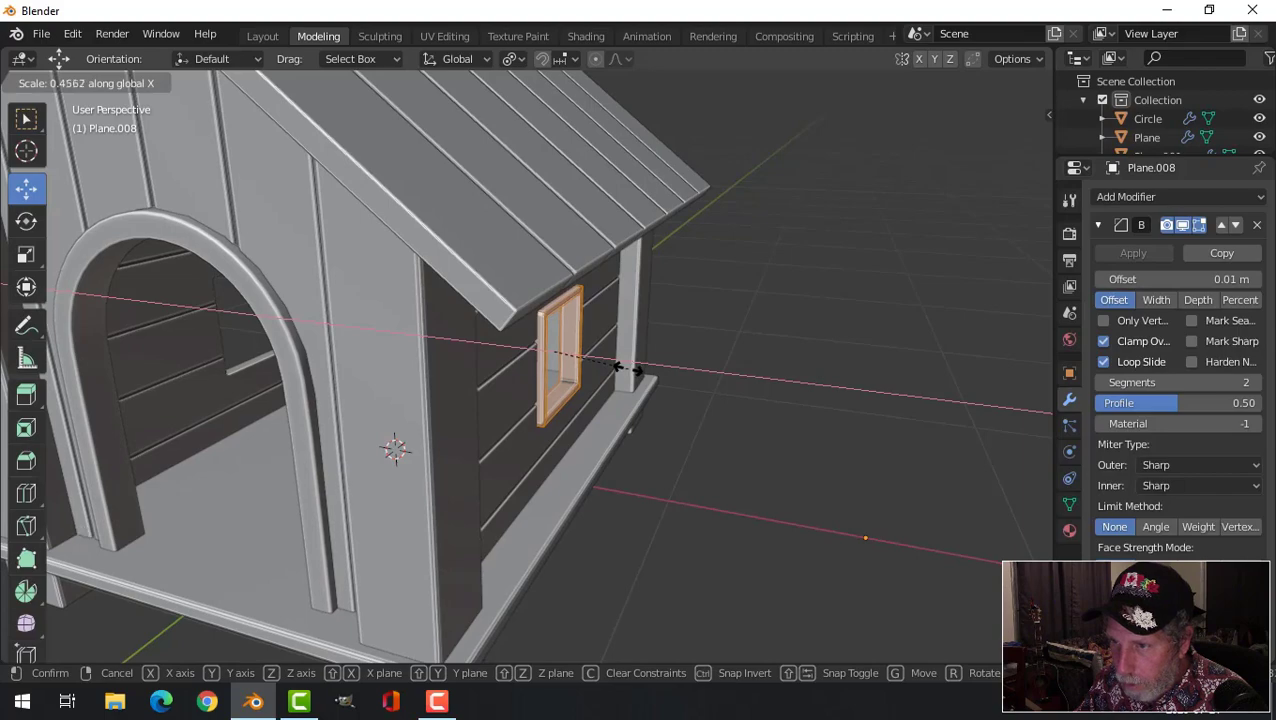
pyautogui.click(625, 370)
pyautogui.hotkey('alt', 'a')
pyautogui.press('Tab')
pyautogui.hotkey('alt', 'a')
# - Set the outer miter of the window frame's Bevel modifier to Arc
pyautogui.moveTo(625, 370); pyautogui.dragTo(495, 305, button='middle')
pyautogui.scroll(2, 518, 339)
pyautogui.click(495, 303)
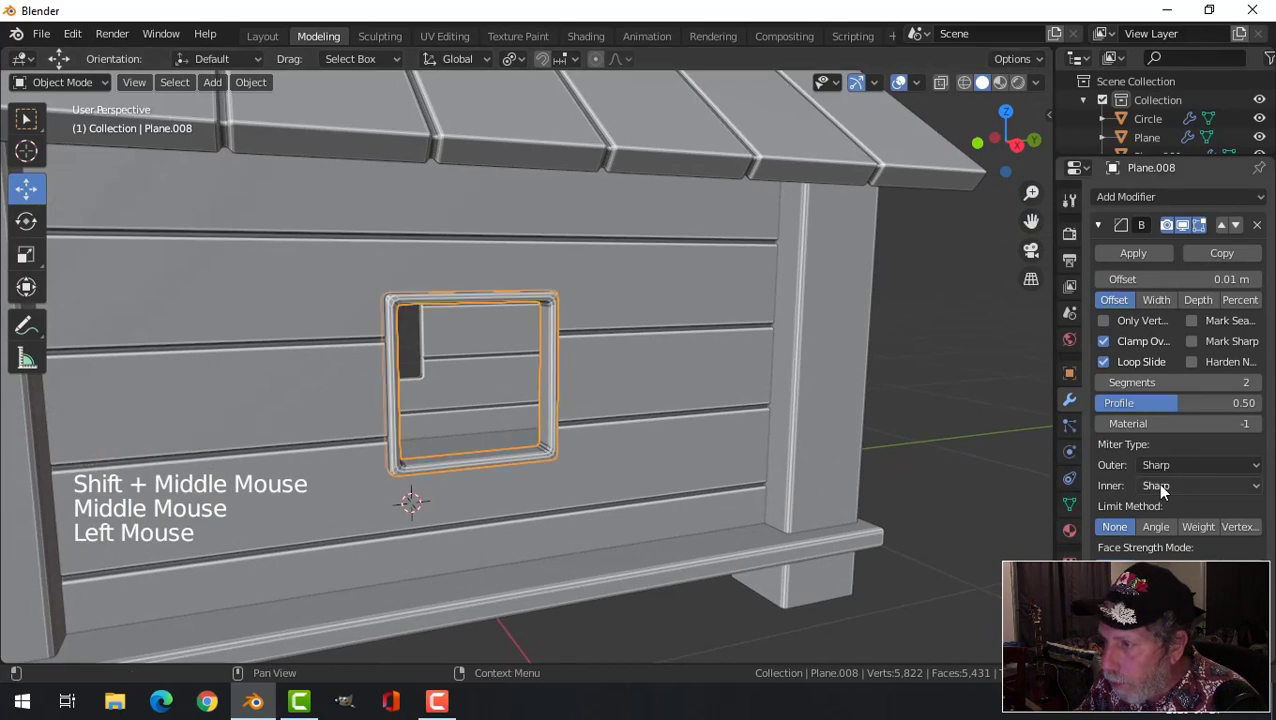
pyautogui.click(1146, 460)
pyautogui.click(1149, 523)
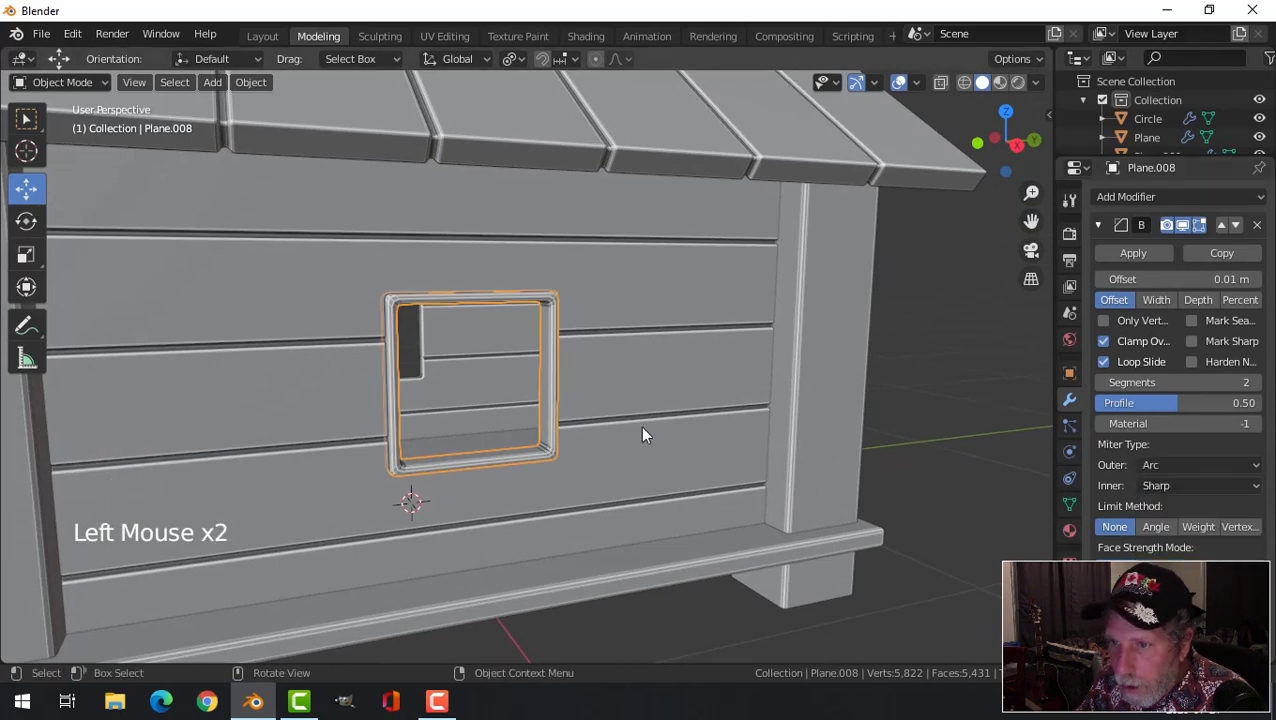
# - Add one loop cut around the window frame's front face and slide it to a factor of about -0.254
pyautogui.scroll(2, 588, 410)
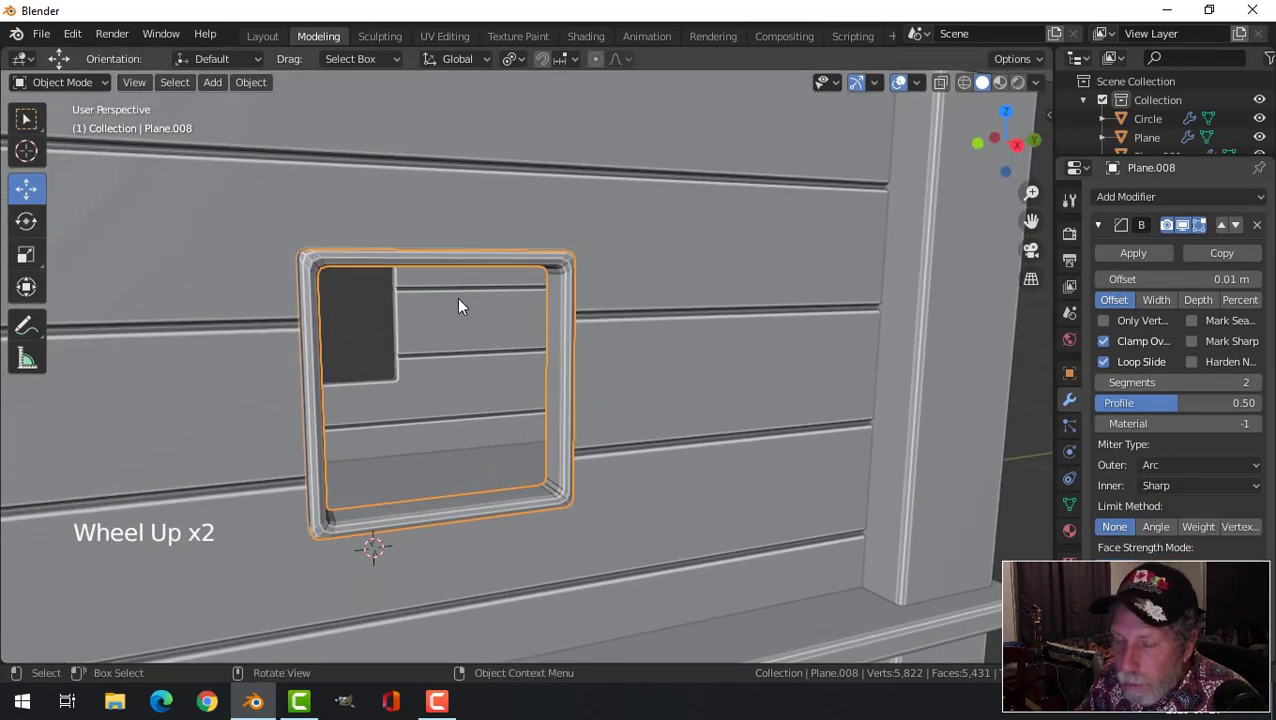
pyautogui.press('Tab')
pyautogui.hotkey('ctrl', 'r')
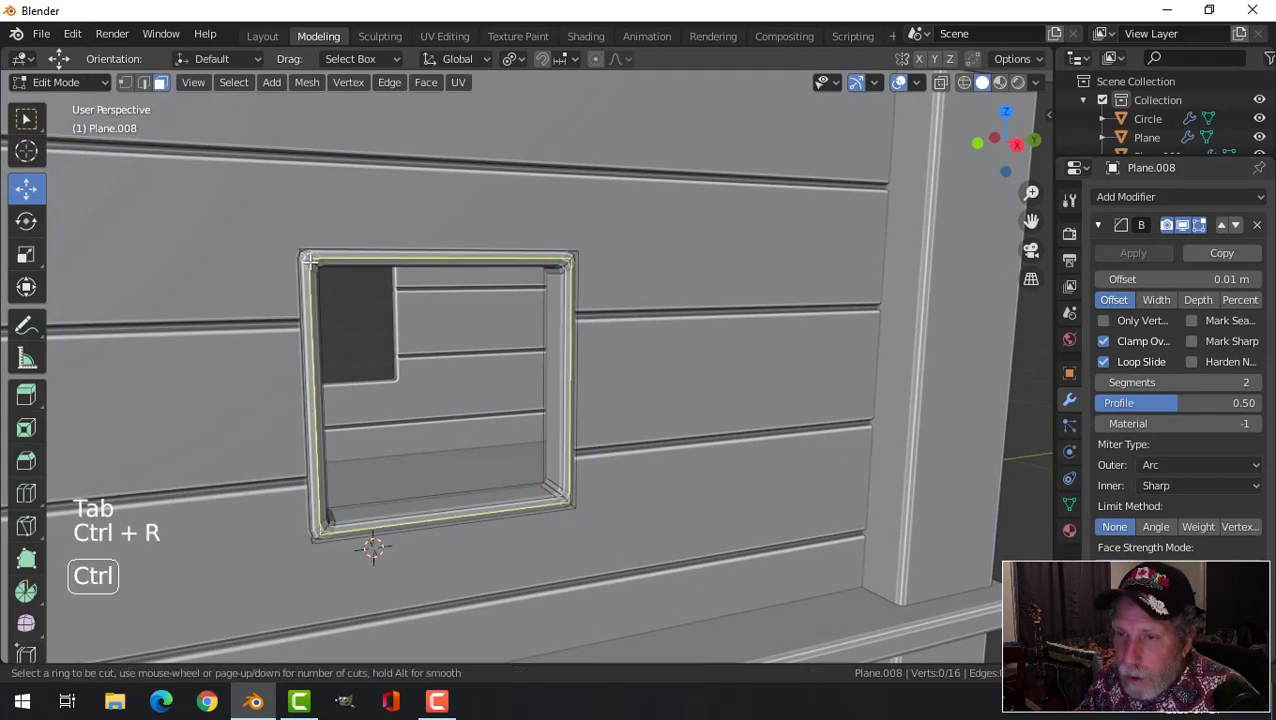
pyautogui.click(310, 260)
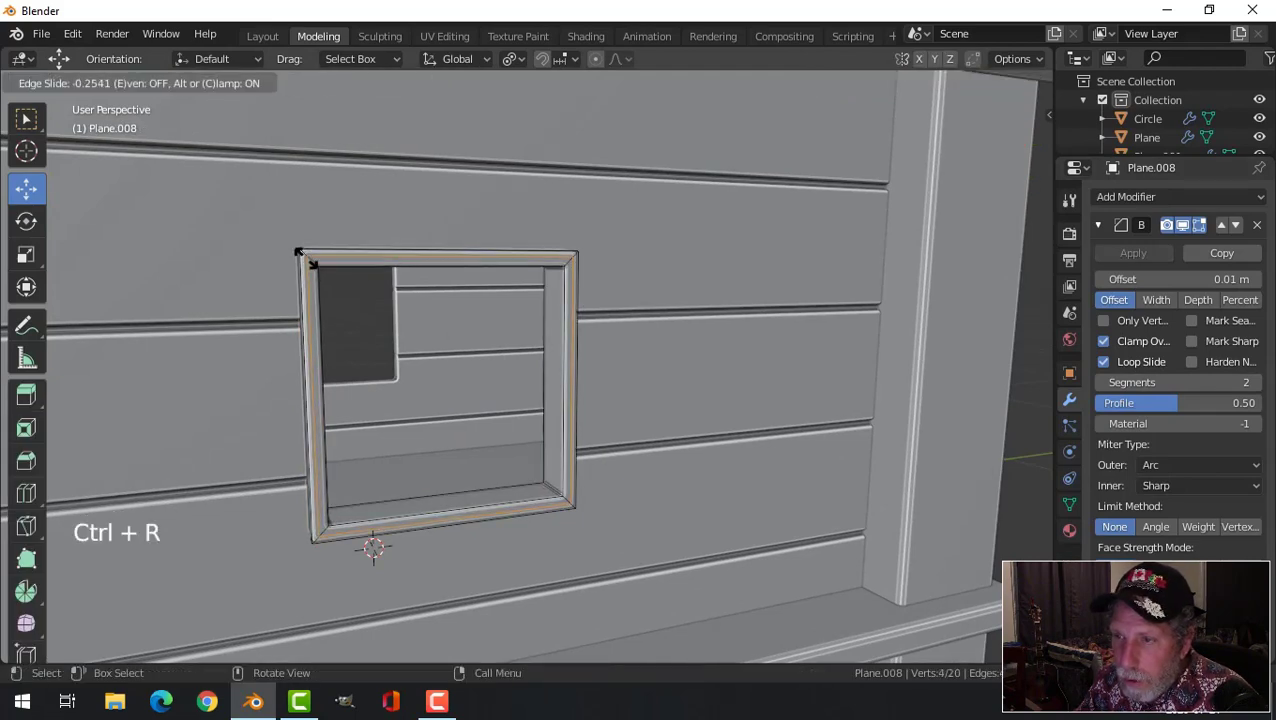
pyautogui.click(305, 257)
pyautogui.moveTo(305, 257); pyautogui.dragTo(540, 270, button='middle')
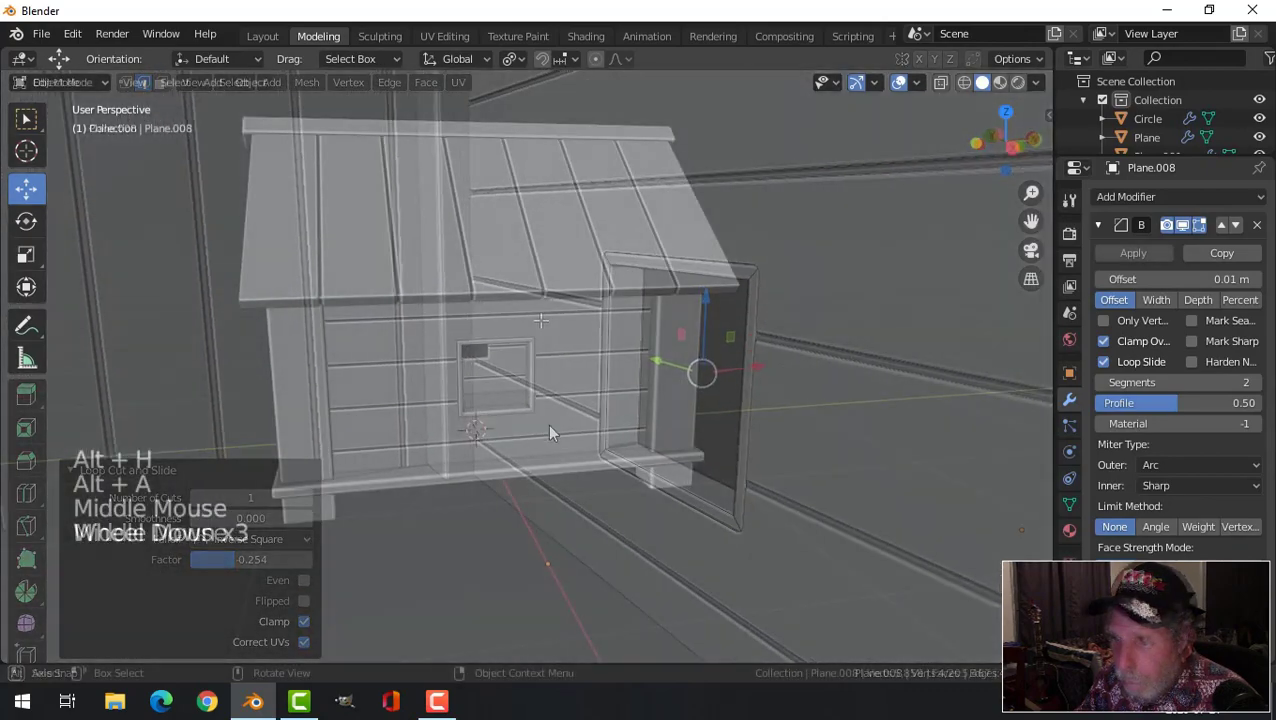
pyautogui.moveTo(547, 424); pyautogui.dragTo(605, 397, button='middle')
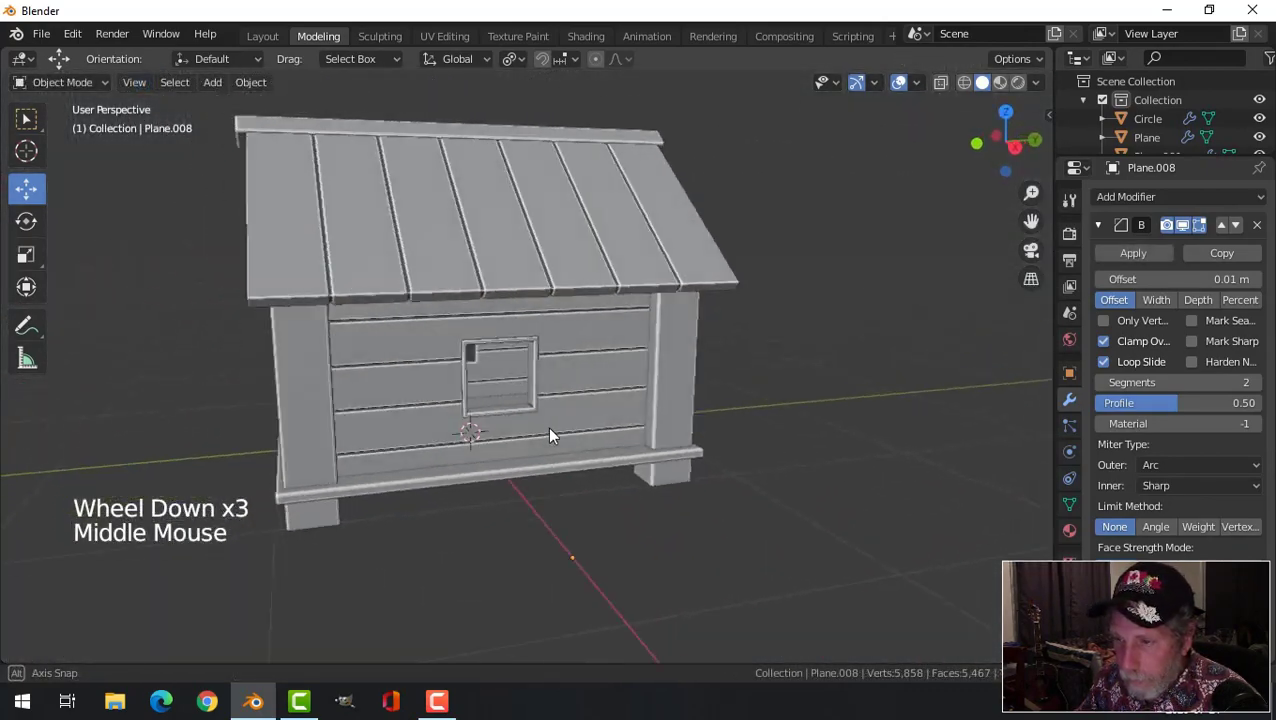
# - Duplicate the frame's inner side face and move the copy about -0.158 m along Y into the opening
pyautogui.scroll(3, 552, 430)
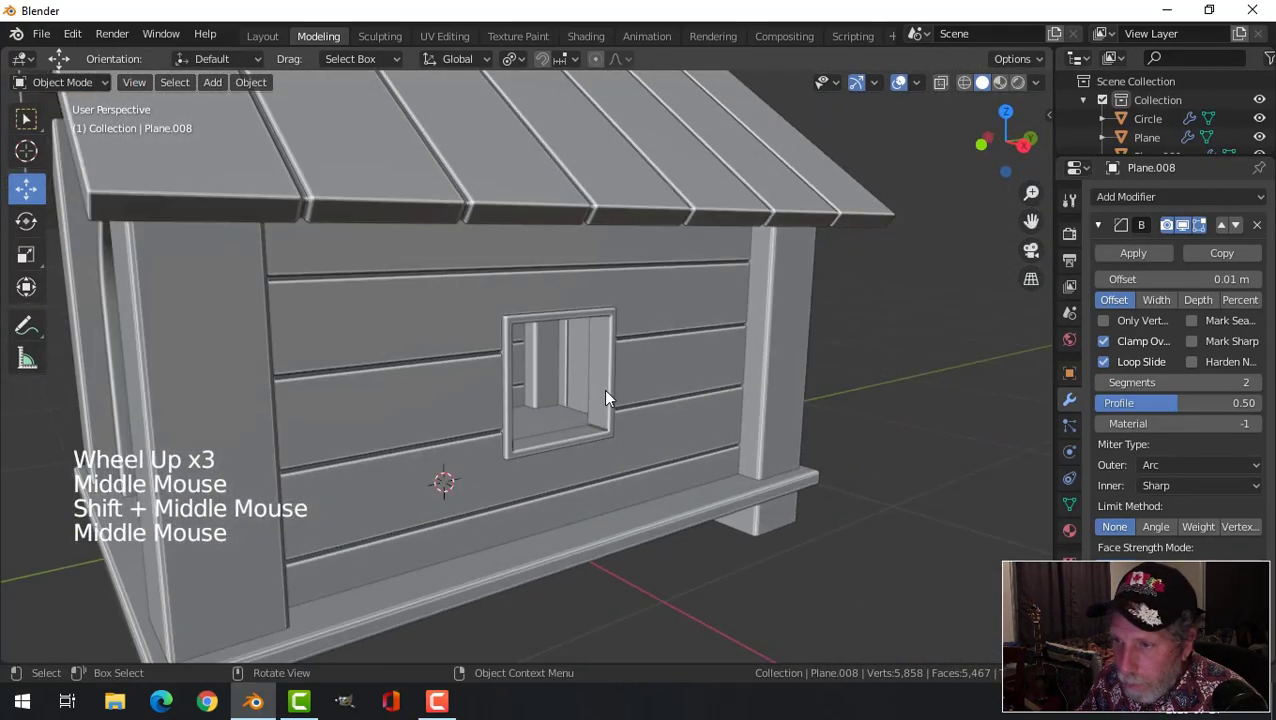
pyautogui.click(608, 368)
pyautogui.press('Tab')
pyautogui.scroll(2, 611, 368)
pyautogui.press('3')
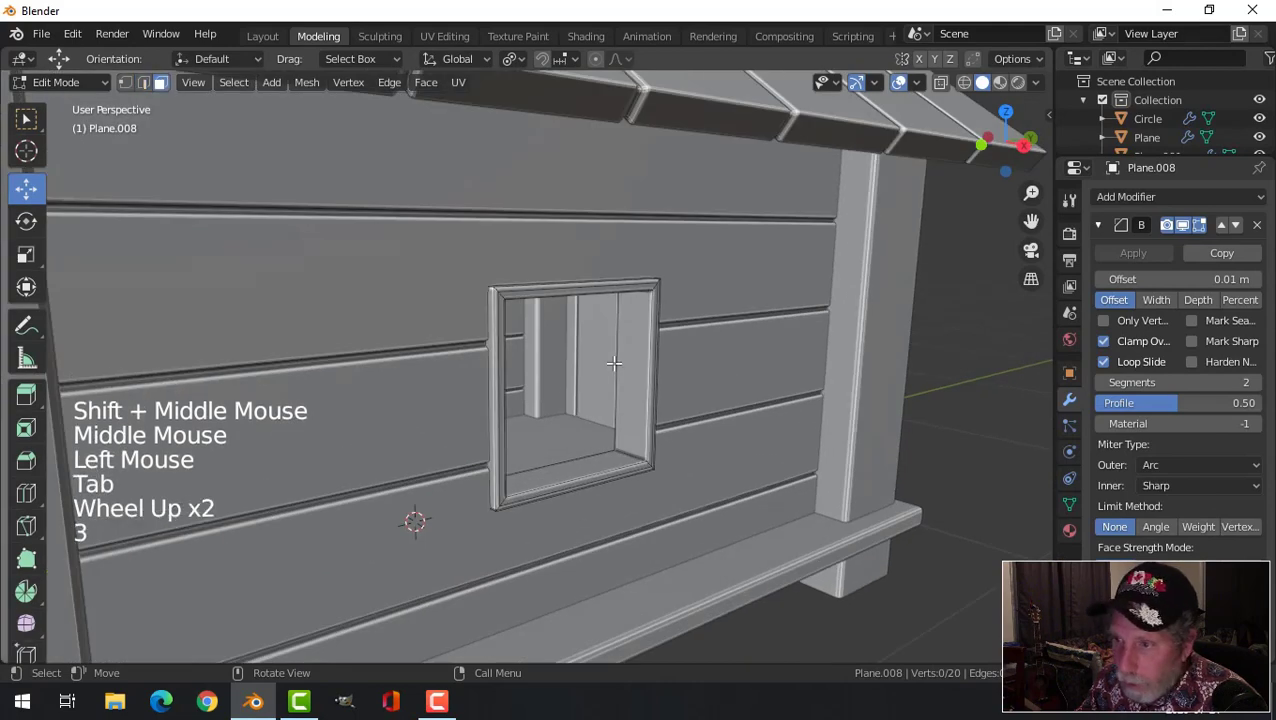
pyautogui.click(615, 363)
pyautogui.moveTo(746, 407); pyautogui.dragTo(709, 421, button='middle')
pyautogui.hotkey('shift', 'd')
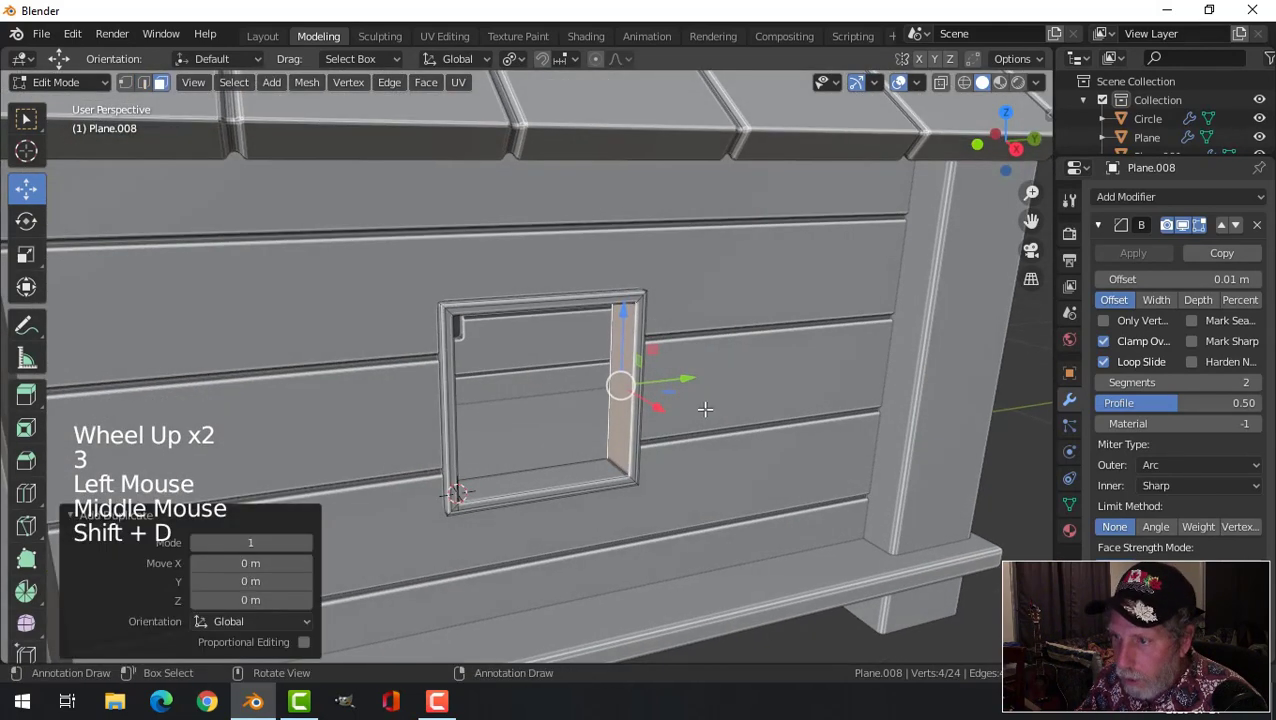
pyautogui.click(606, 398)
# - Scale the duplicated face to 0.575 along X and extrude it about 0.023 m along Y into a vertical bar
pyautogui.moveTo(640, 450); pyautogui.dragTo(758, 498, button='middle')
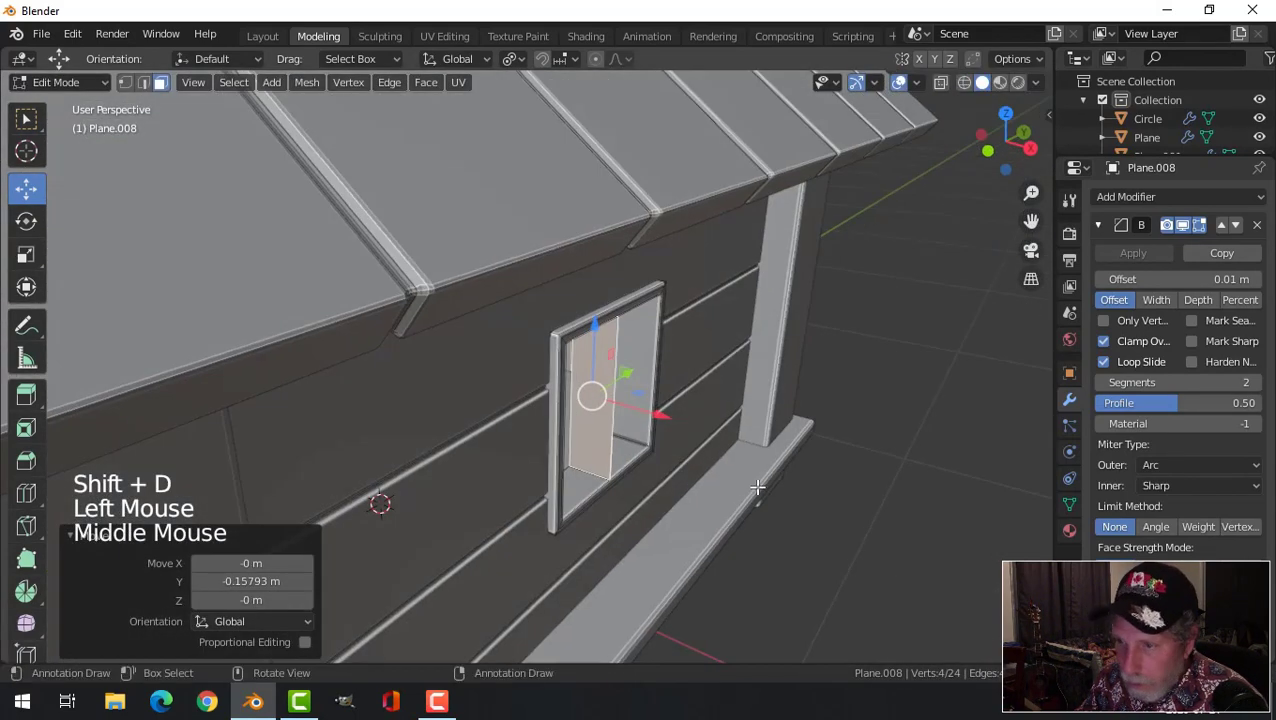
pyautogui.press('s')
pyautogui.press('x')
pyautogui.click(670, 470)
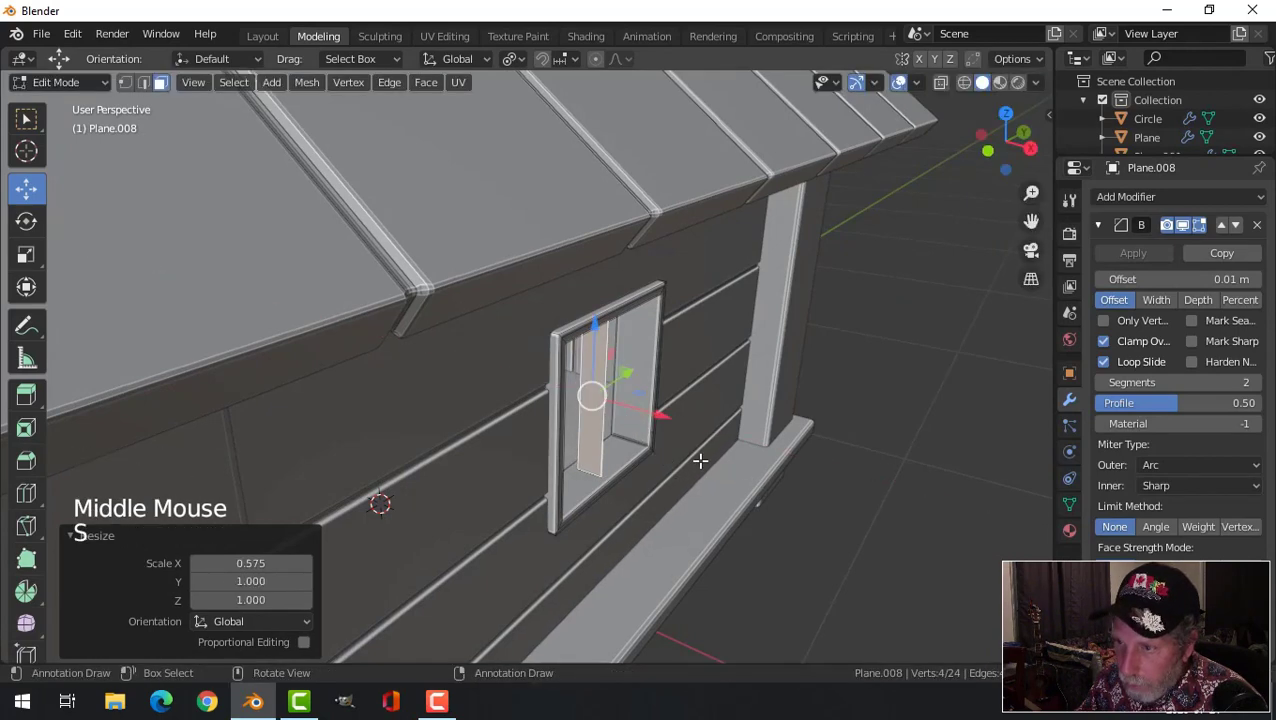
pyautogui.moveTo(698, 455); pyautogui.dragTo(600, 462, button='middle')
pyautogui.press('e')
pyautogui.moveTo(597, 402); pyautogui.dragTo(611, 401)
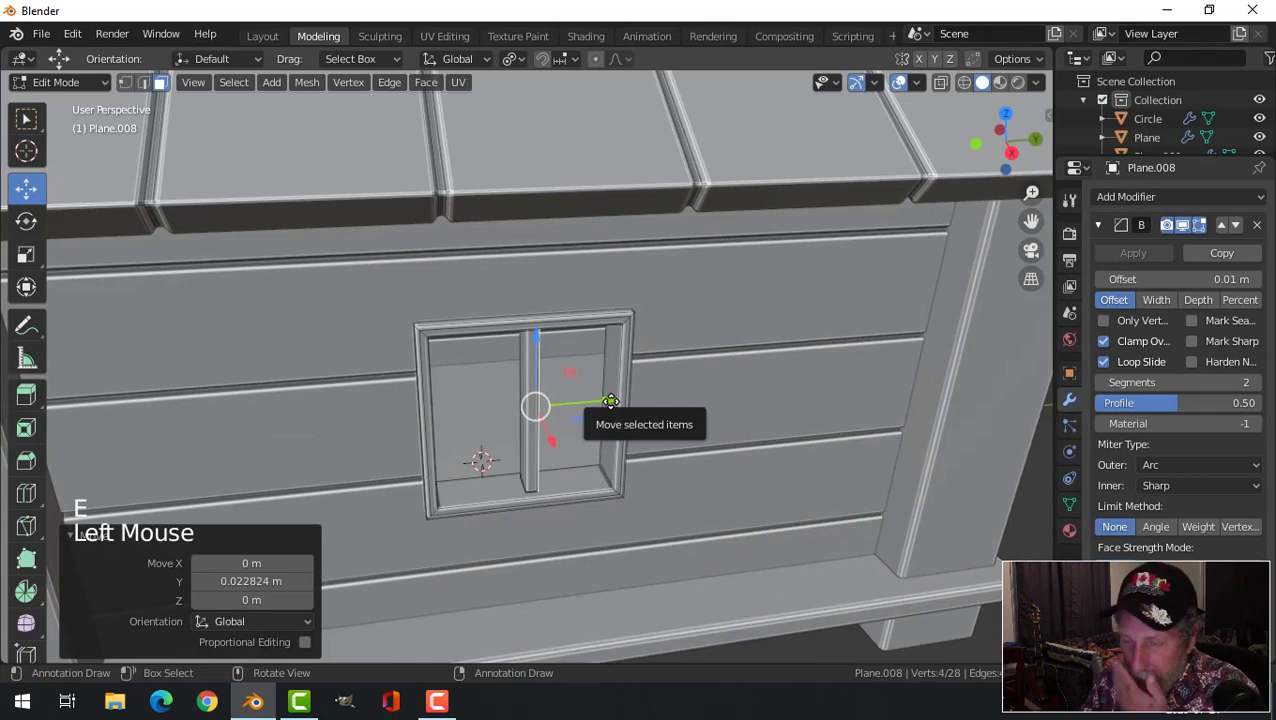
# - Scale the whole linked bar to about 1.157 along Z and move it about 0.194 m out of the frame in X
pyautogui.moveTo(610, 401); pyautogui.dragTo(643, 398, button='middle')
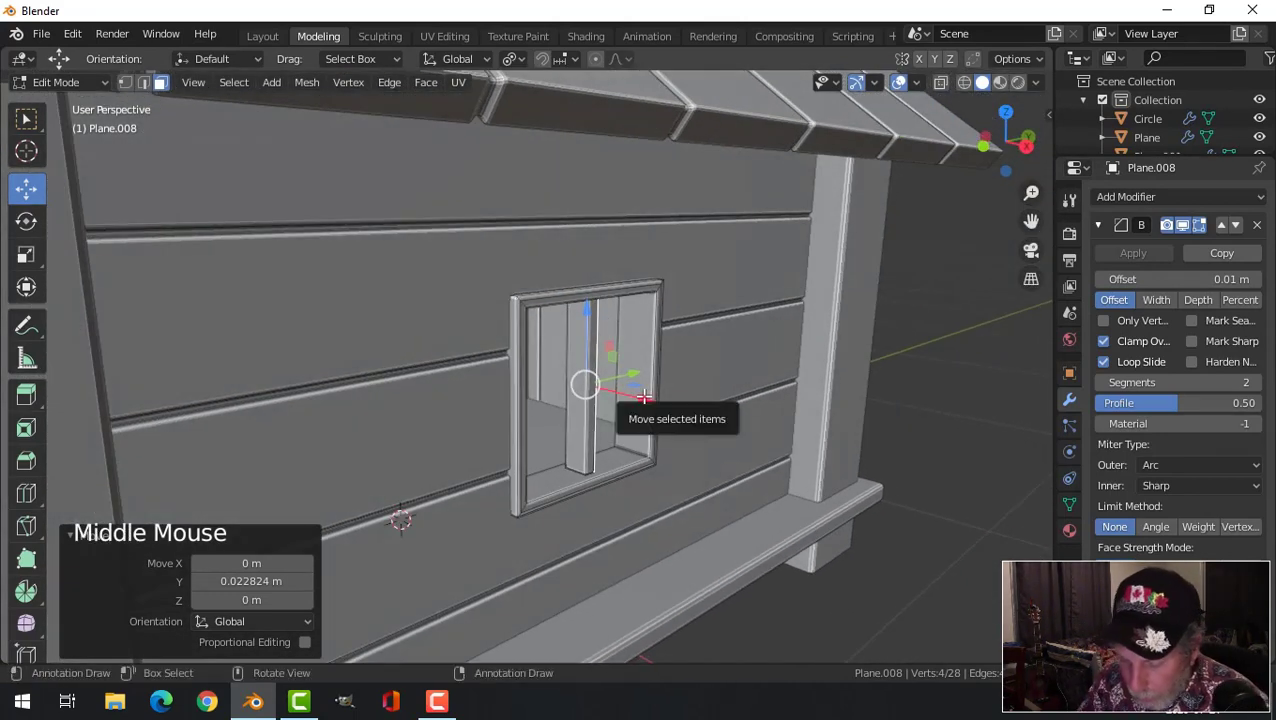
pyautogui.hotkey('ctrl', 'l')
pyautogui.press('s')
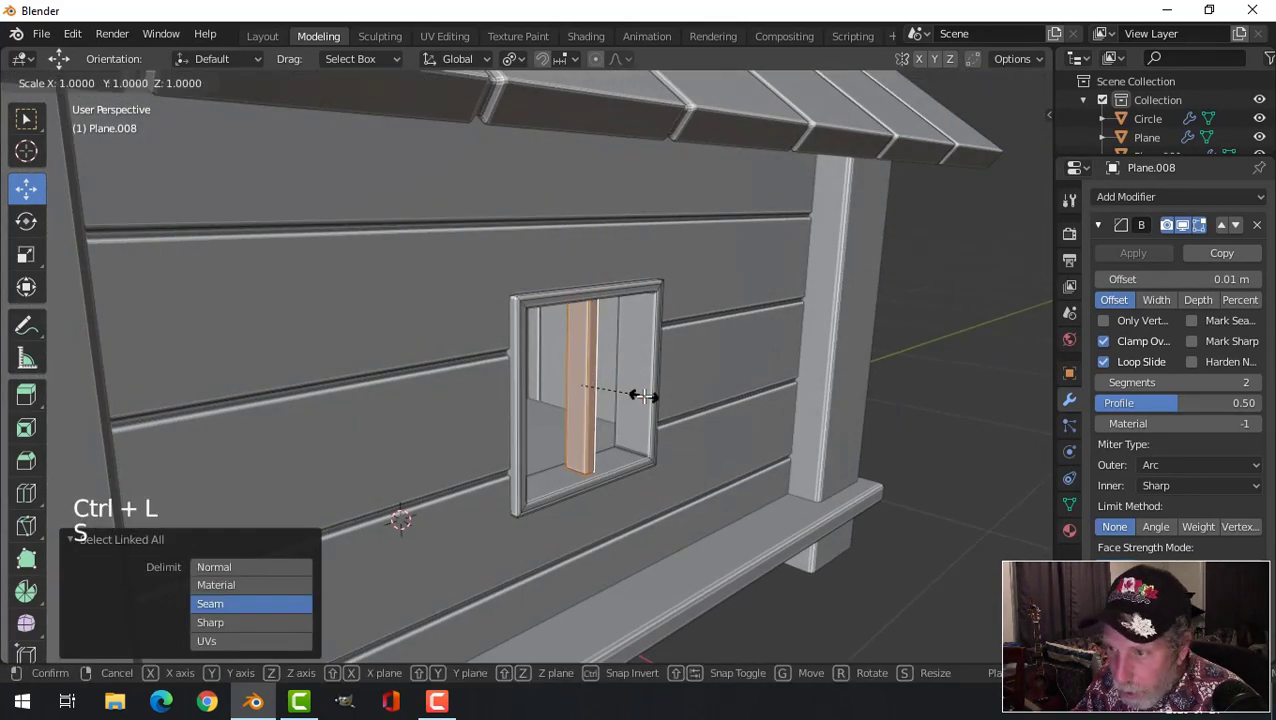
pyautogui.press('z')
pyautogui.click(650, 410)
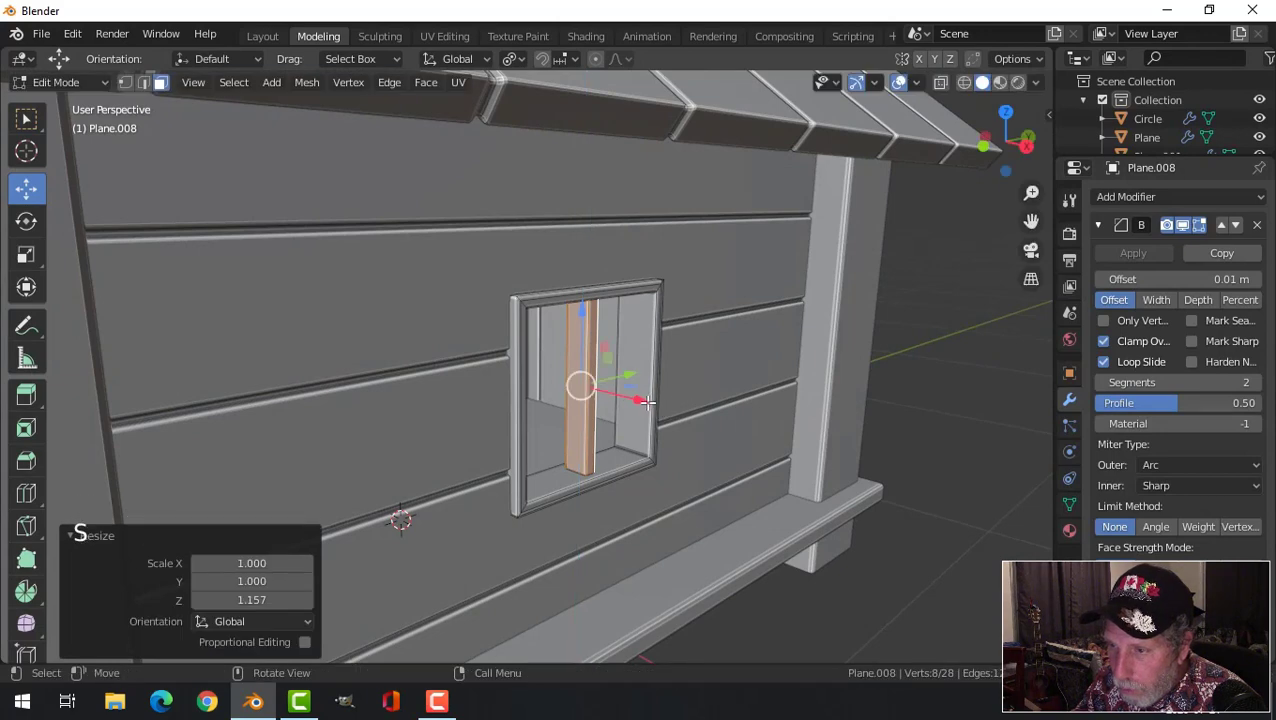
pyautogui.moveTo(648, 401); pyautogui.dragTo(786, 359)
# - Delete the faces at the top and bottom ends of the window bar
pyautogui.moveTo(786, 359); pyautogui.dragTo(787, 417, button='middle')
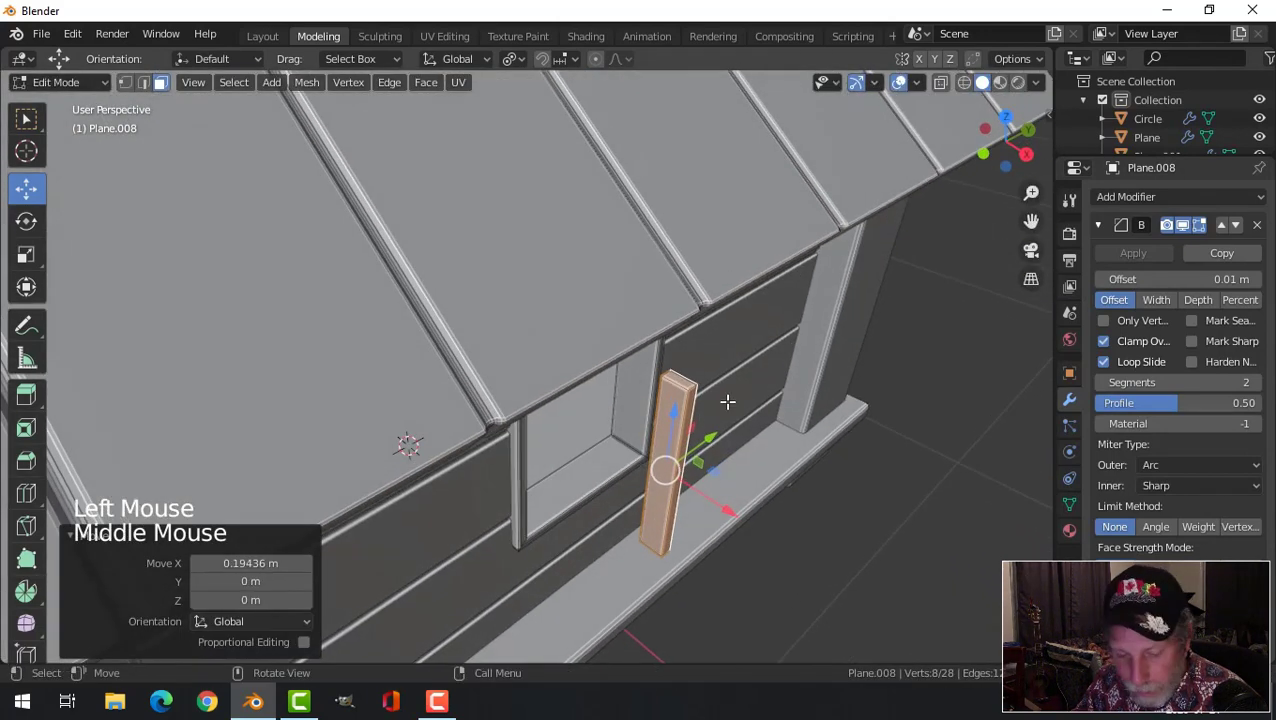
pyautogui.press('3')
pyautogui.click(682, 383)
pyautogui.moveTo(682, 383); pyautogui.dragTo(568, 369, button='middle')
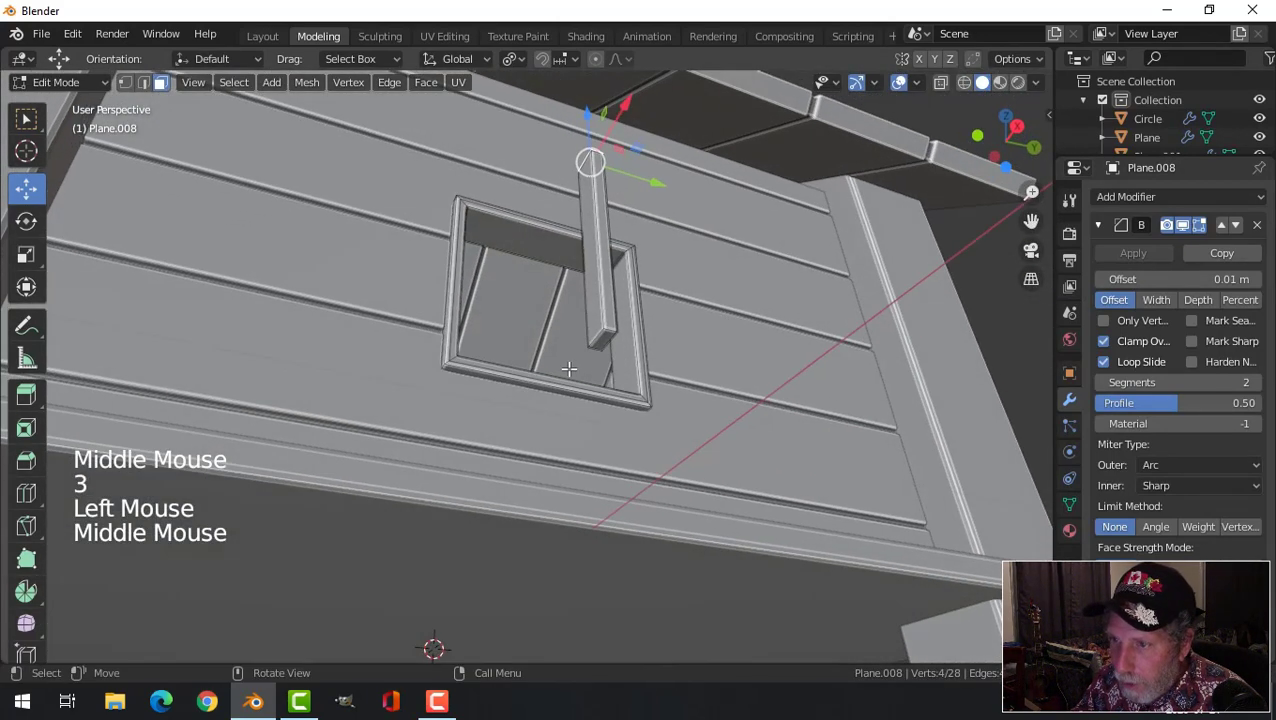
pyautogui.keyDown('shift'); pyautogui.click(600, 340); pyautogui.keyUp('shift')
pyautogui.press('x')
pyautogui.click(606, 337)
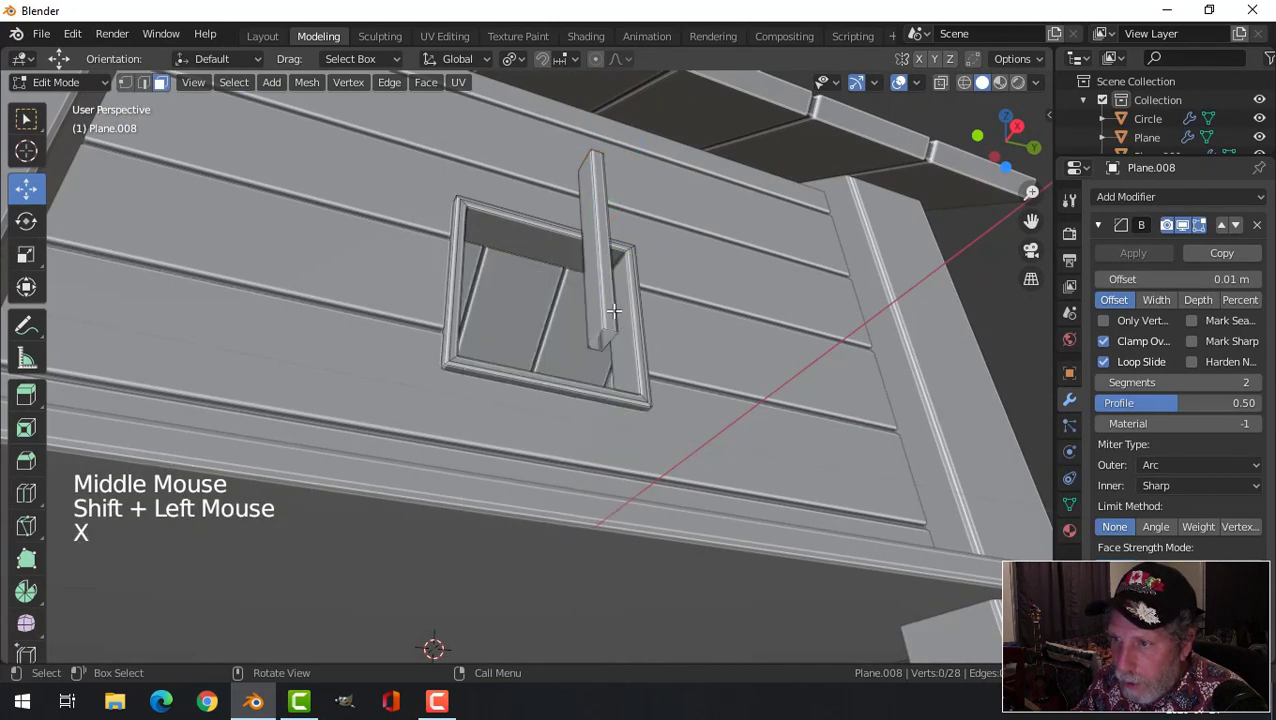
# - Move the whole bar back into the window frame along X and scale it to about 0.929 along Z
pyautogui.click(613, 312)
pyautogui.hotkey('ctrl', 'l')
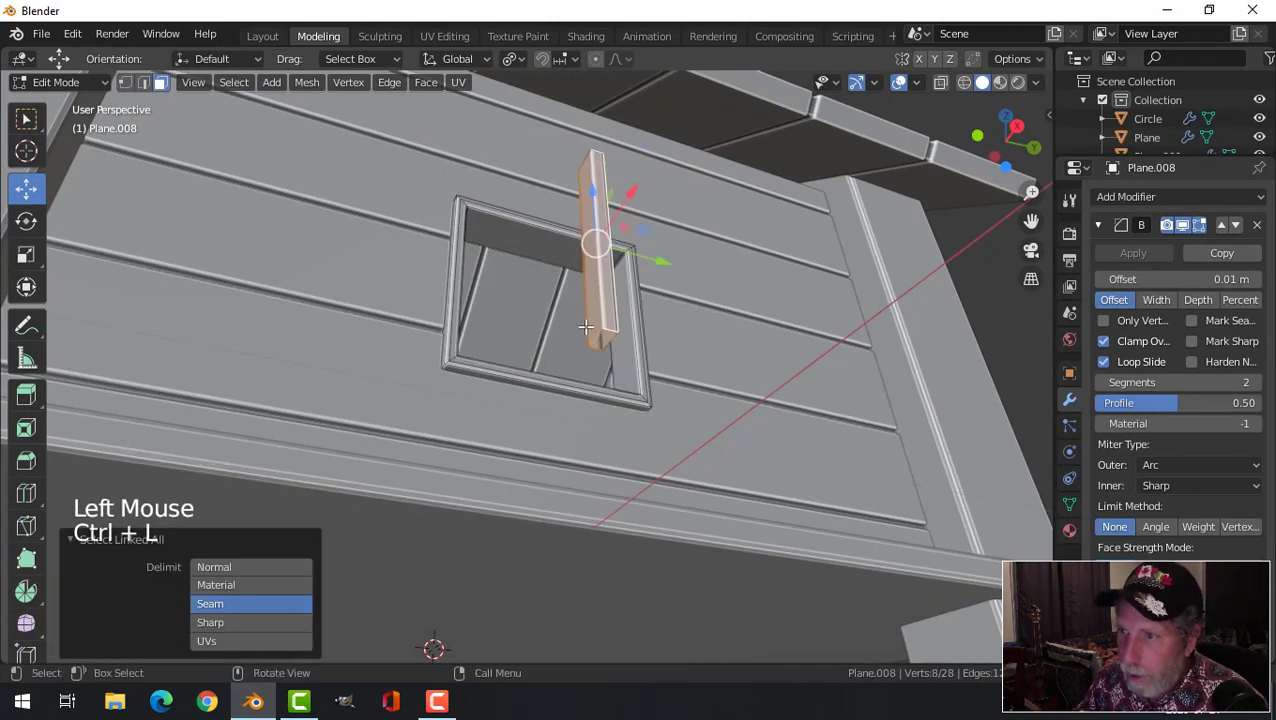
pyautogui.scroll(-2, 648, 301)
pyautogui.moveTo(648, 301); pyautogui.dragTo(755, 367, button='middle')
pyautogui.moveTo(755, 367); pyautogui.dragTo(687, 380)
pyautogui.moveTo(687, 380); pyautogui.dragTo(567, 420, button='middle')
pyautogui.press('s')
pyautogui.press('z')
pyautogui.click(608, 410)
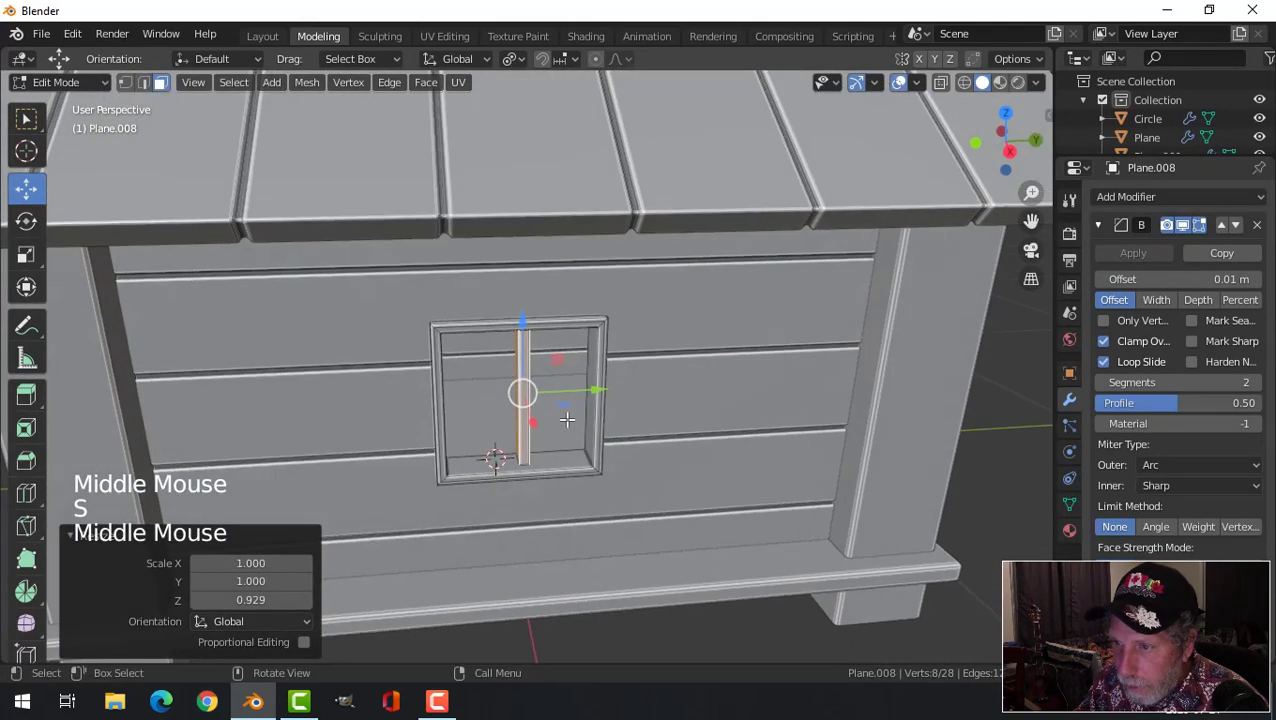
# - Move the bar about -0.084 m along Y and fine-tune its position in the right side view
pyautogui.moveTo(597, 389); pyautogui.dragTo(556, 401)
pyautogui.press('KP_3')
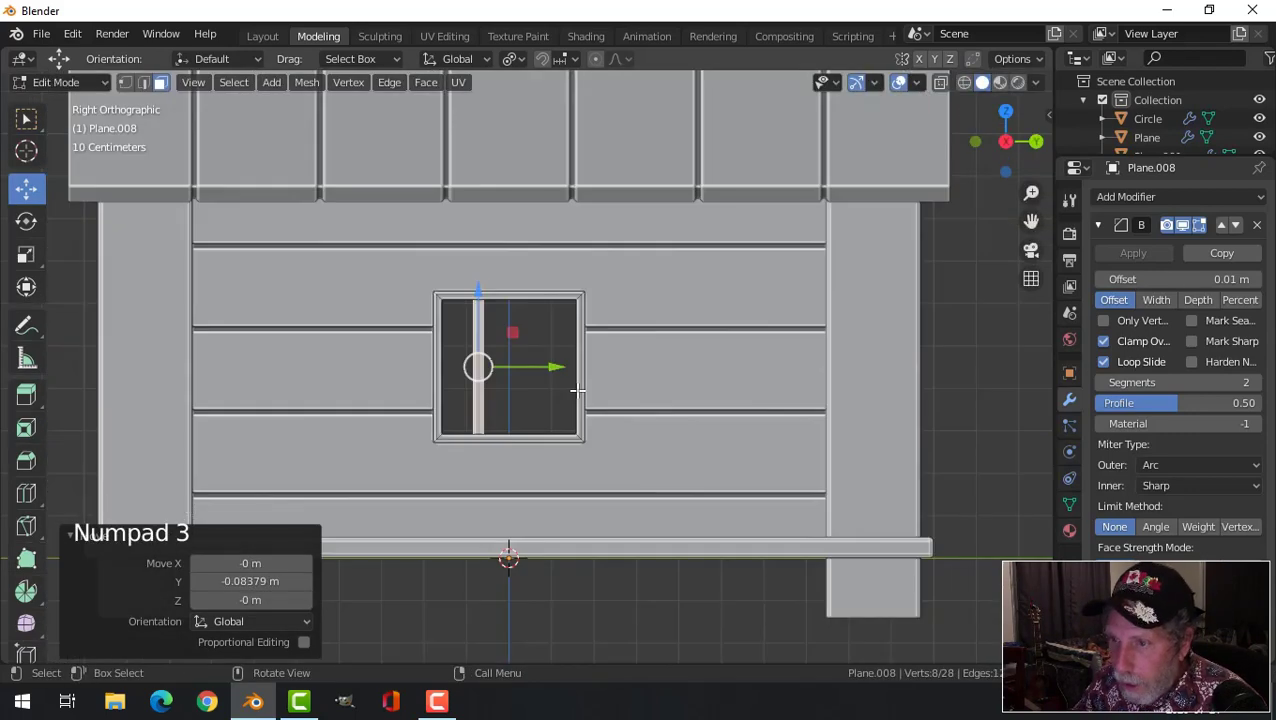
pyautogui.scroll(1, 578, 391)
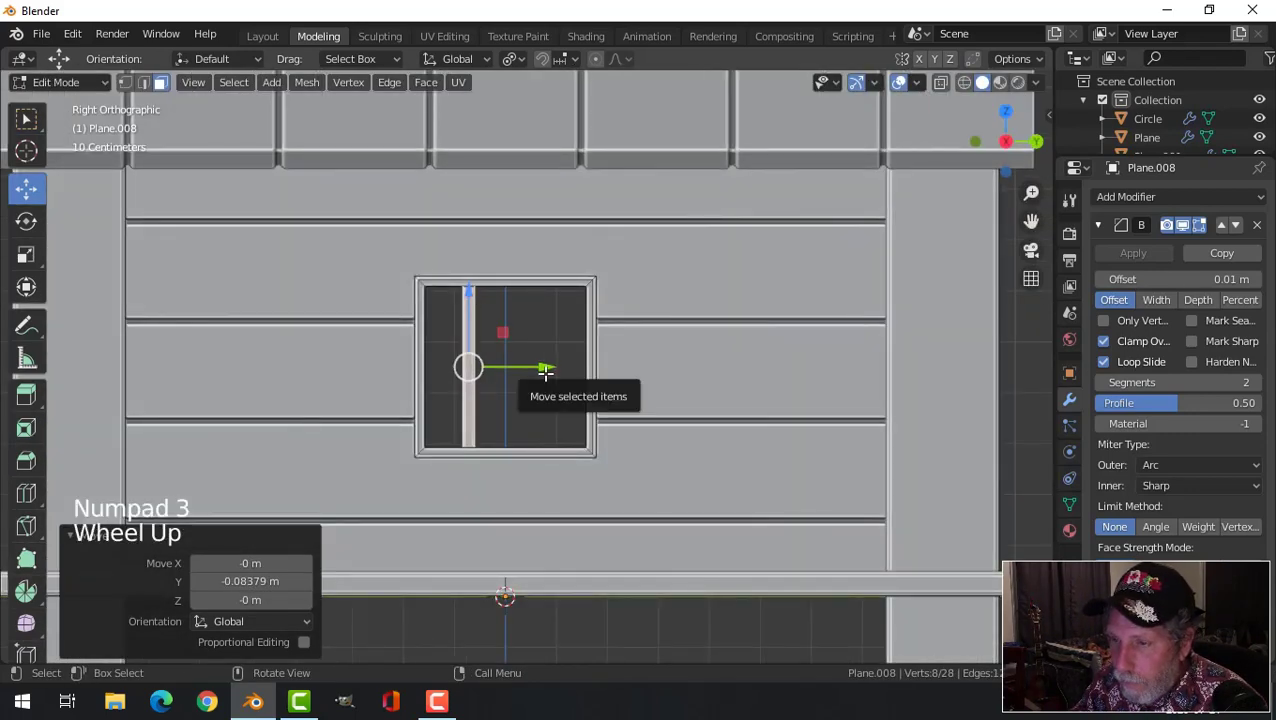
pyautogui.moveTo(541, 366); pyautogui.dragTo(550, 367)
# - Duplicate the window bar along Y to form a second bar in the opening, then return to Object Mode
pyautogui.hotkey('shift', 'd')
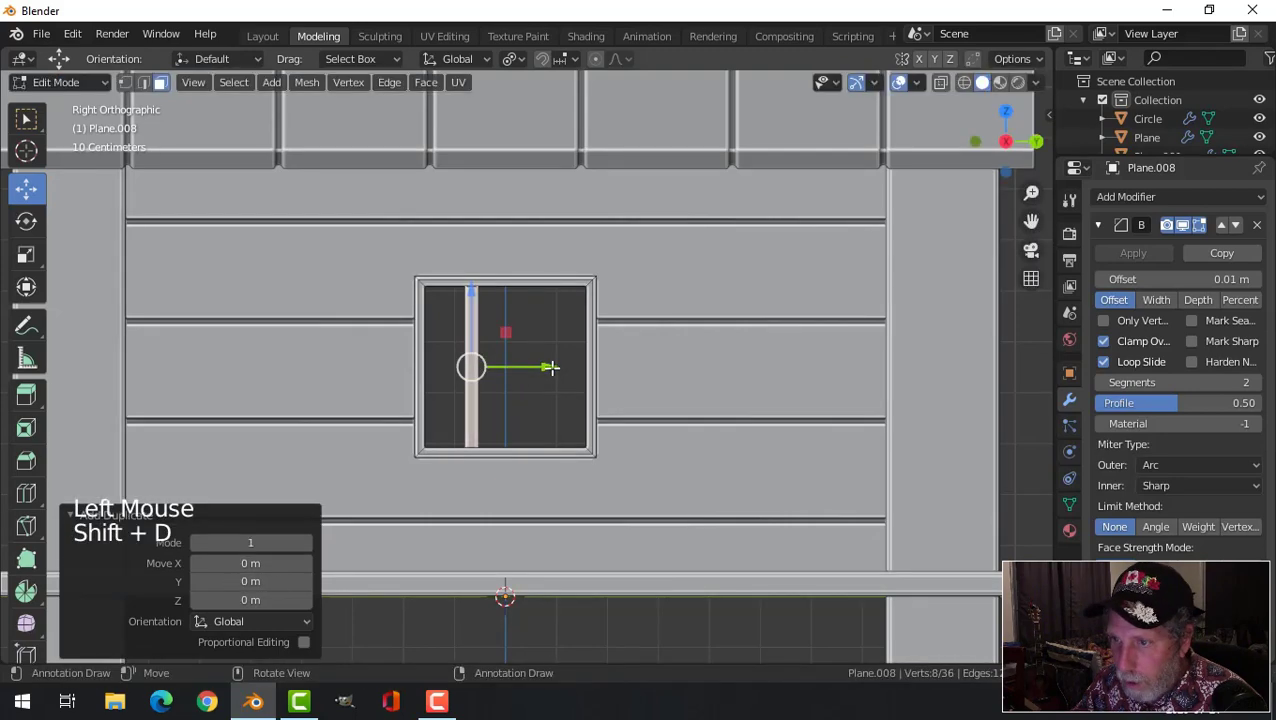
pyautogui.click(627, 367)
pyautogui.hotkey('alt', 'a')
pyautogui.scroll(-3, 605, 395)
pyautogui.moveTo(605, 395); pyautogui.dragTo(650, 430, button='middle')
pyautogui.press('Tab')
pyautogui.scroll(-3, 580, 426)
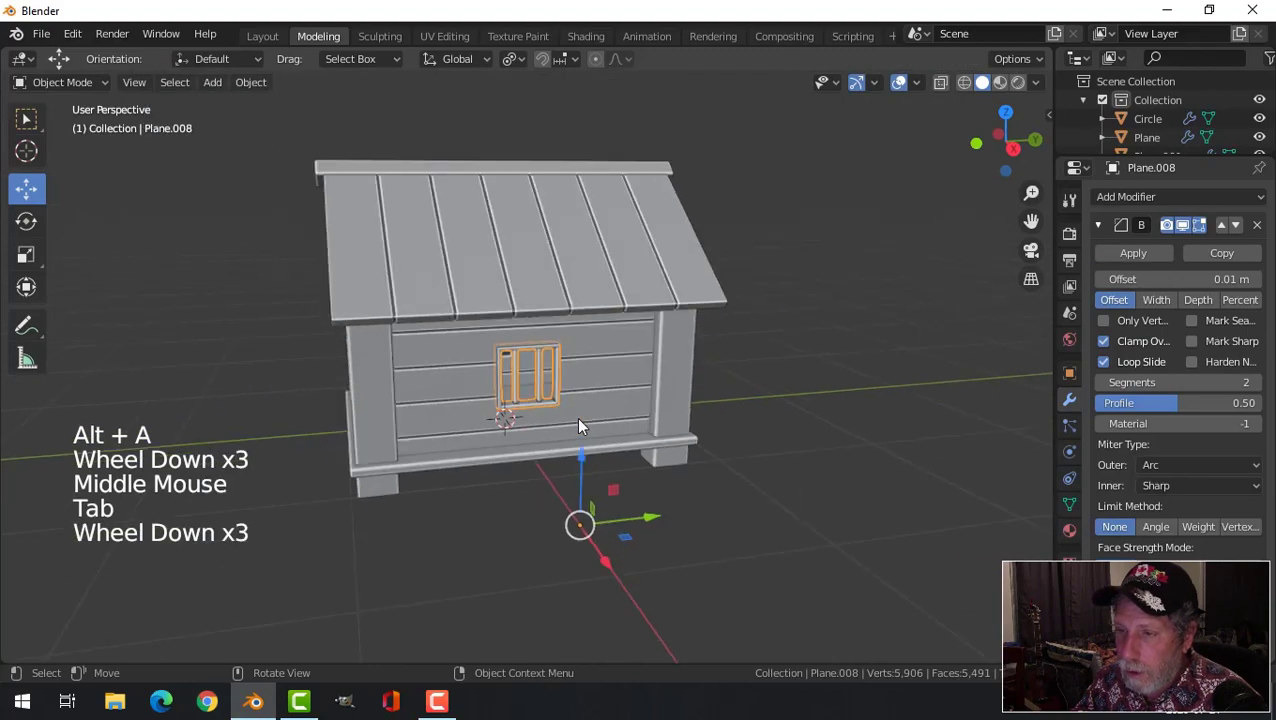
# - Isolate the barred window frame in the side wall by hiding all other objects
pyautogui.hotkey('alt', 'a')
pyautogui.moveTo(527, 421); pyautogui.dragTo(608, 390, button='middle')
pyautogui.scroll(4, 571, 424)
pyautogui.click(590, 418)
pyautogui.keyDown('shift'); pyautogui.click(524, 340); pyautogui.keyUp('shift')
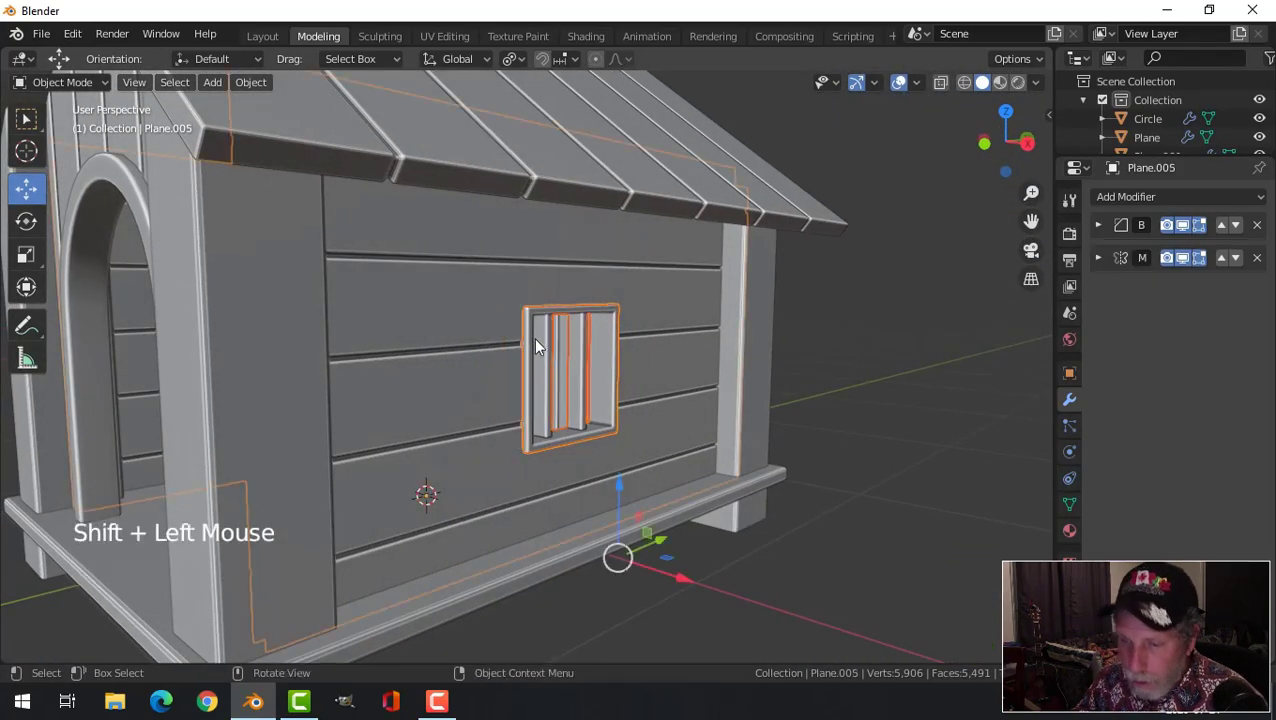
pyautogui.hotkey('alt', 'a')
pyautogui.click(552, 326)
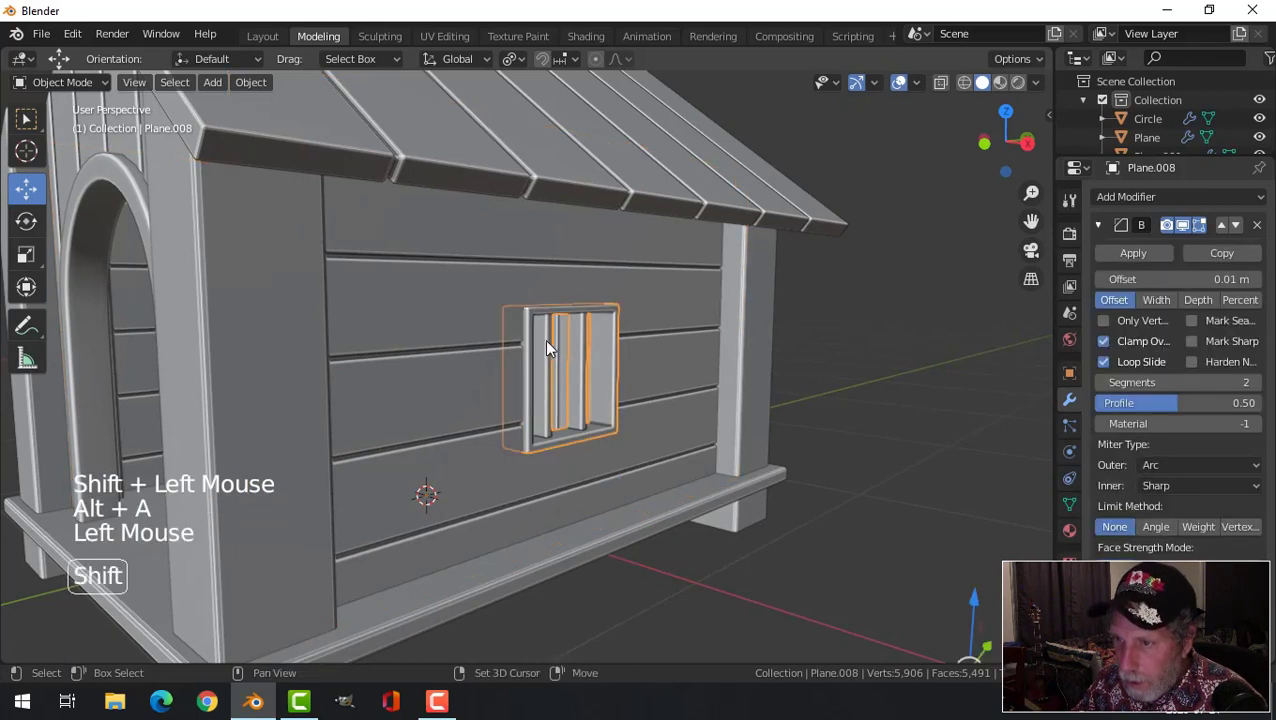
pyautogui.keyDown('shift'); pyautogui.click(546, 347); pyautogui.keyUp('shift')
pyautogui.hotkey('alt', 'a')
pyautogui.click(590, 328)
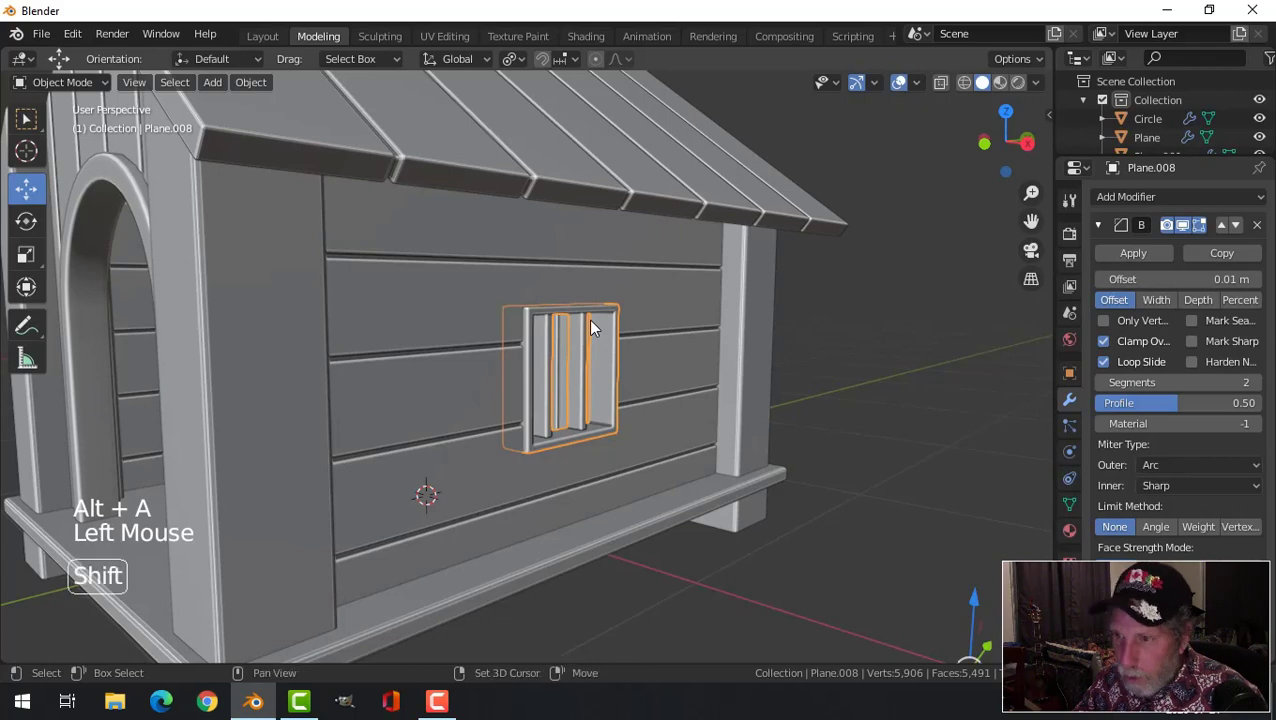
pyautogui.hotkey('shift', 'h')
pyautogui.moveTo(590, 328); pyautogui.dragTo(567, 396, button='middle')
# - Duplicate both vertical window bars in place and rotate the copies 90° about X to make crossbars
pyautogui.press('Tab')
pyautogui.scroll(2, 567, 396)
pyautogui.click(540, 405)
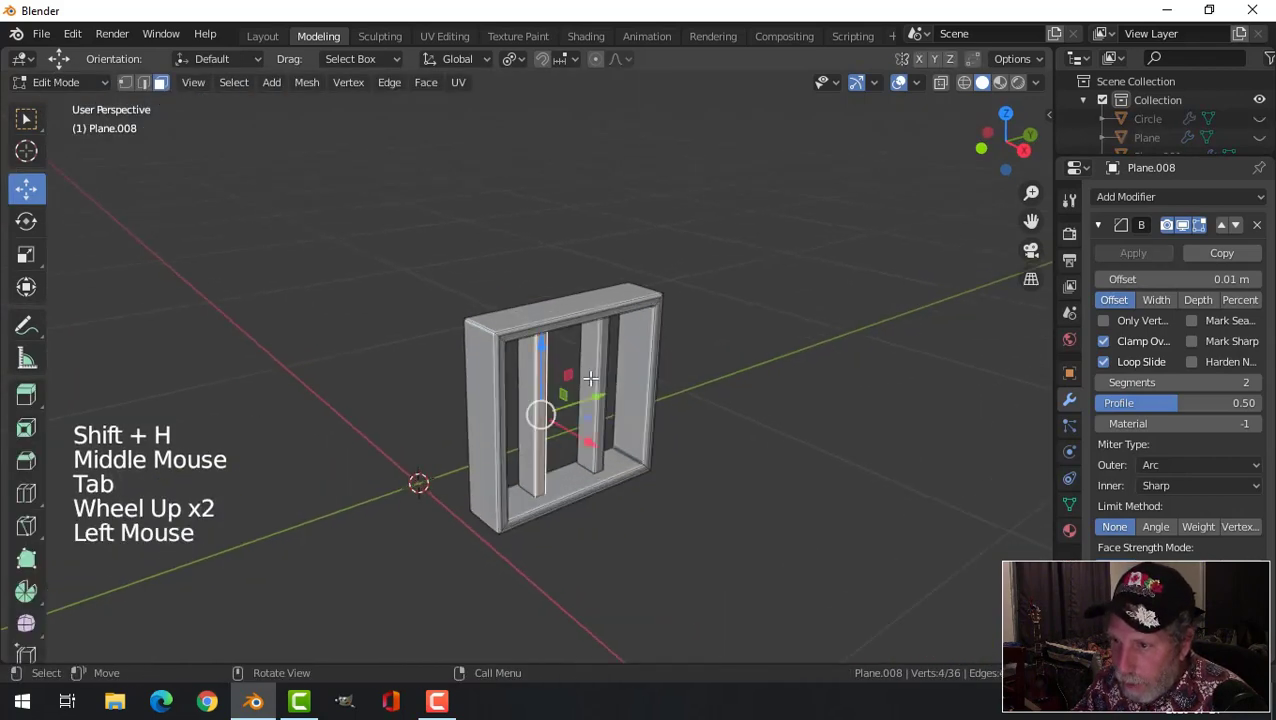
pyautogui.keyDown('shift'); pyautogui.click(588, 400); pyautogui.keyUp('shift')
pyautogui.hotkey('ctrl', 'l')
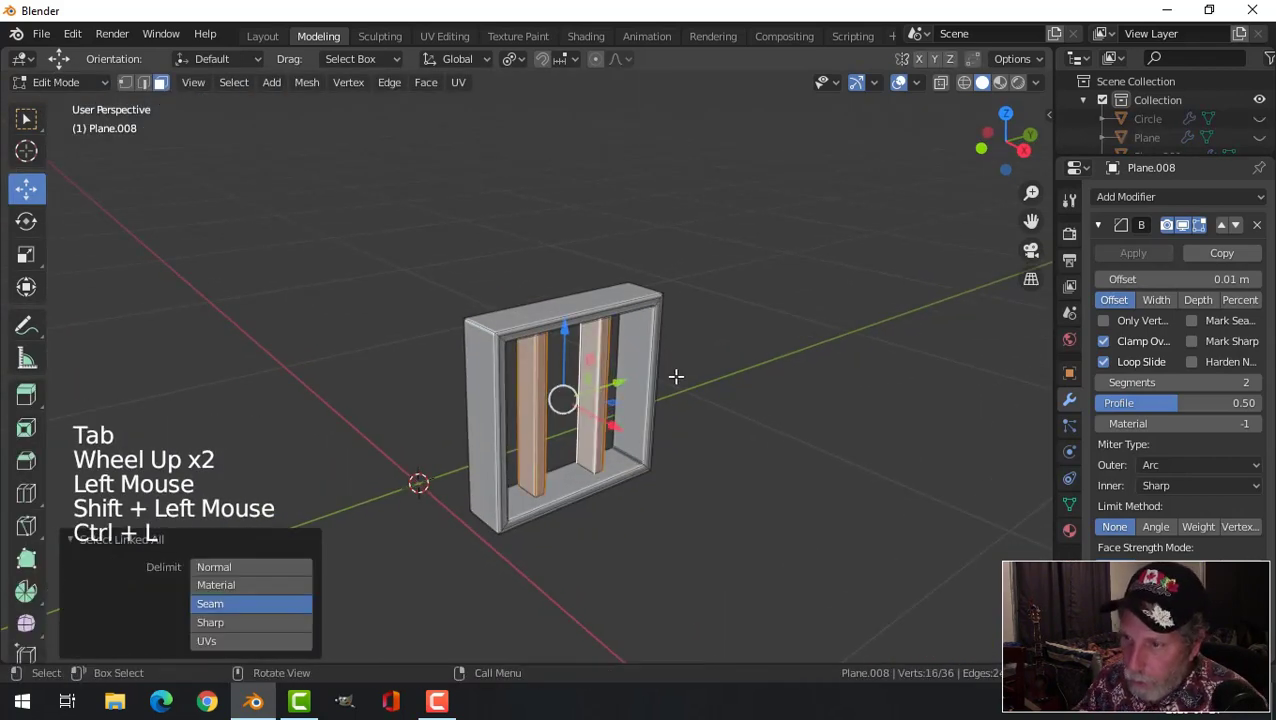
pyautogui.moveTo(675, 376); pyautogui.dragTo(652, 430, button='middle')
pyautogui.moveTo(652, 430); pyautogui.dragTo(661, 441)
pyautogui.moveTo(661, 441); pyautogui.dragTo(629, 446, button='middle')
pyautogui.hotkey('shift', 'd')
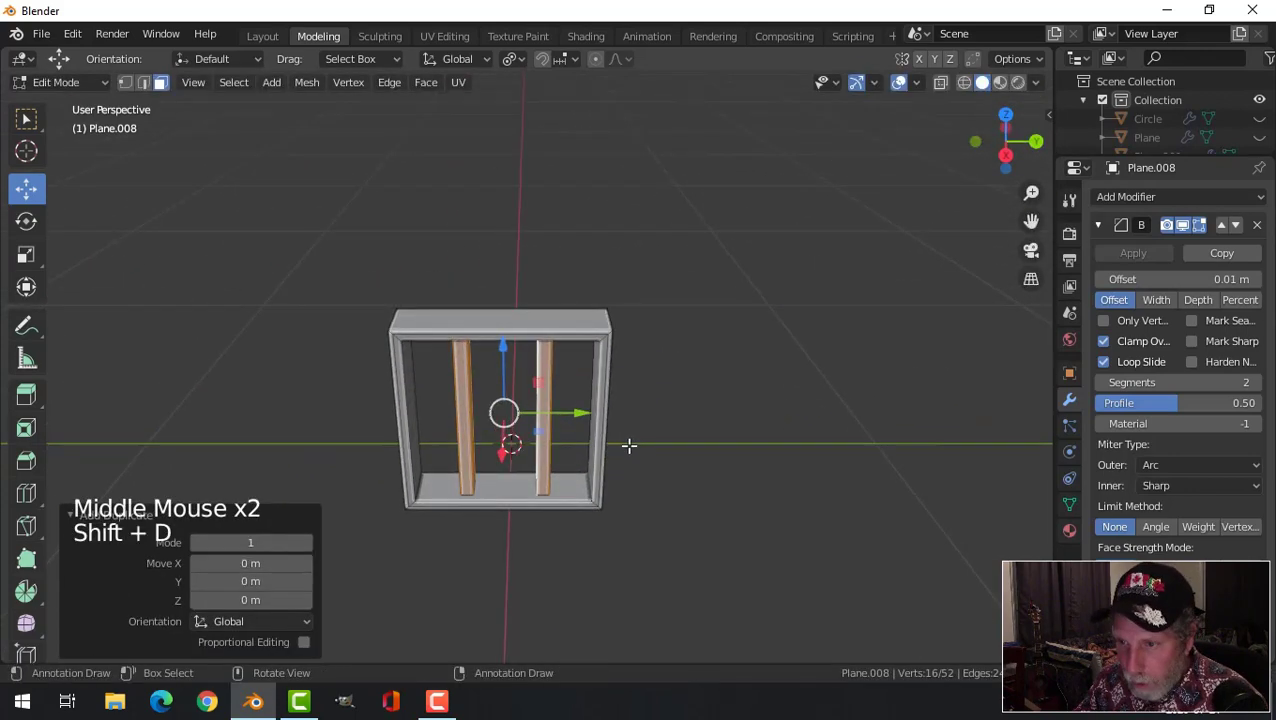
pyautogui.write('rx90')
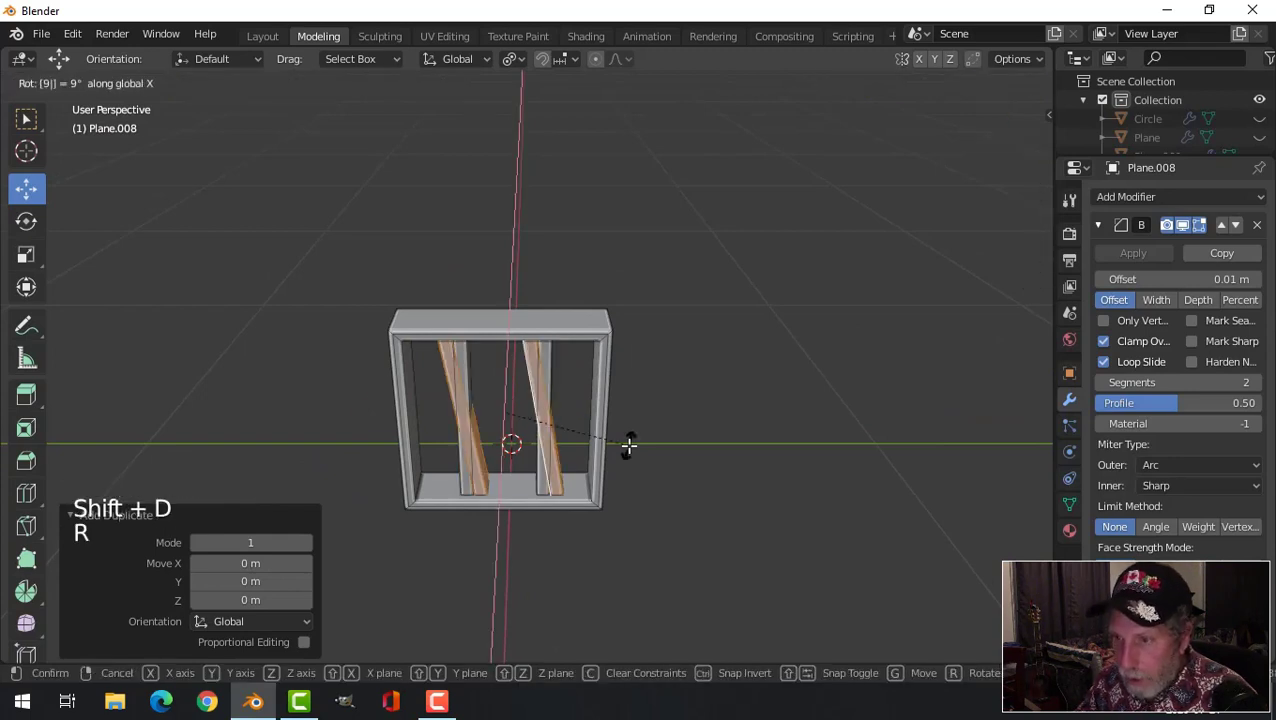
pyautogui.click(629, 445)
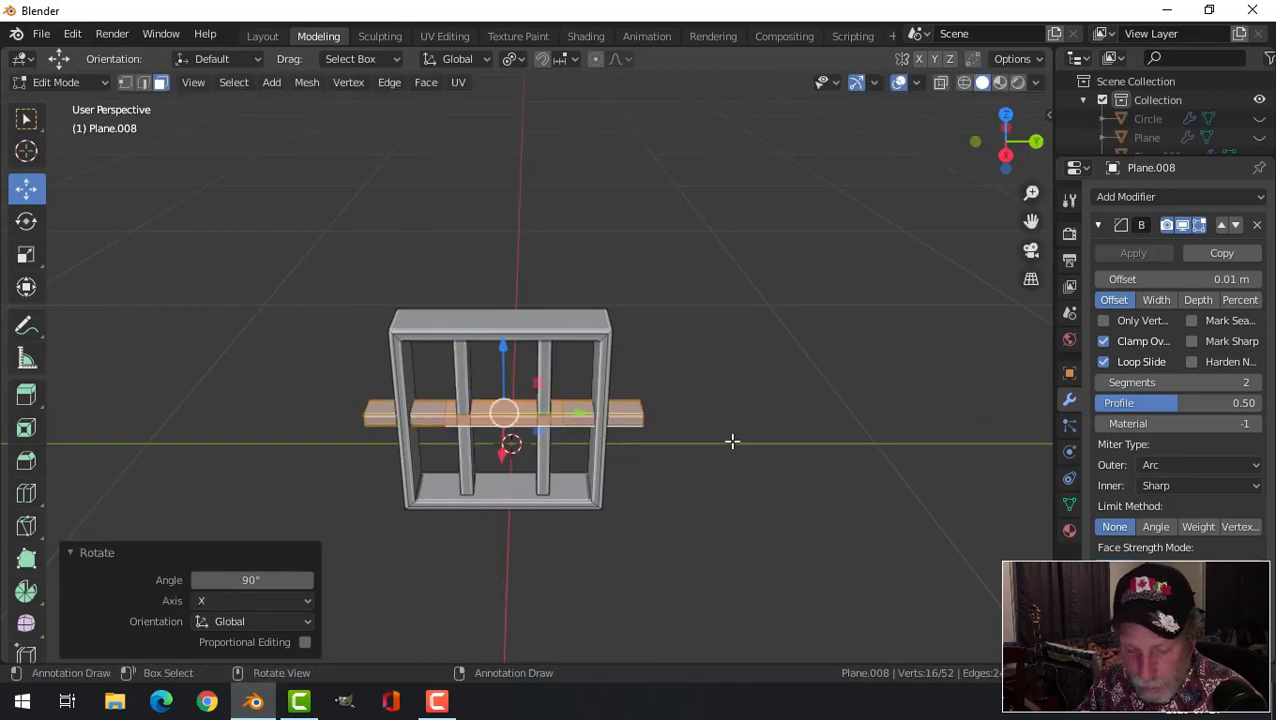
# - Scale the overlapping crossbars to about 0.606 along Y and return to Object Mode
pyautogui.press('s')
pyautogui.press('y')
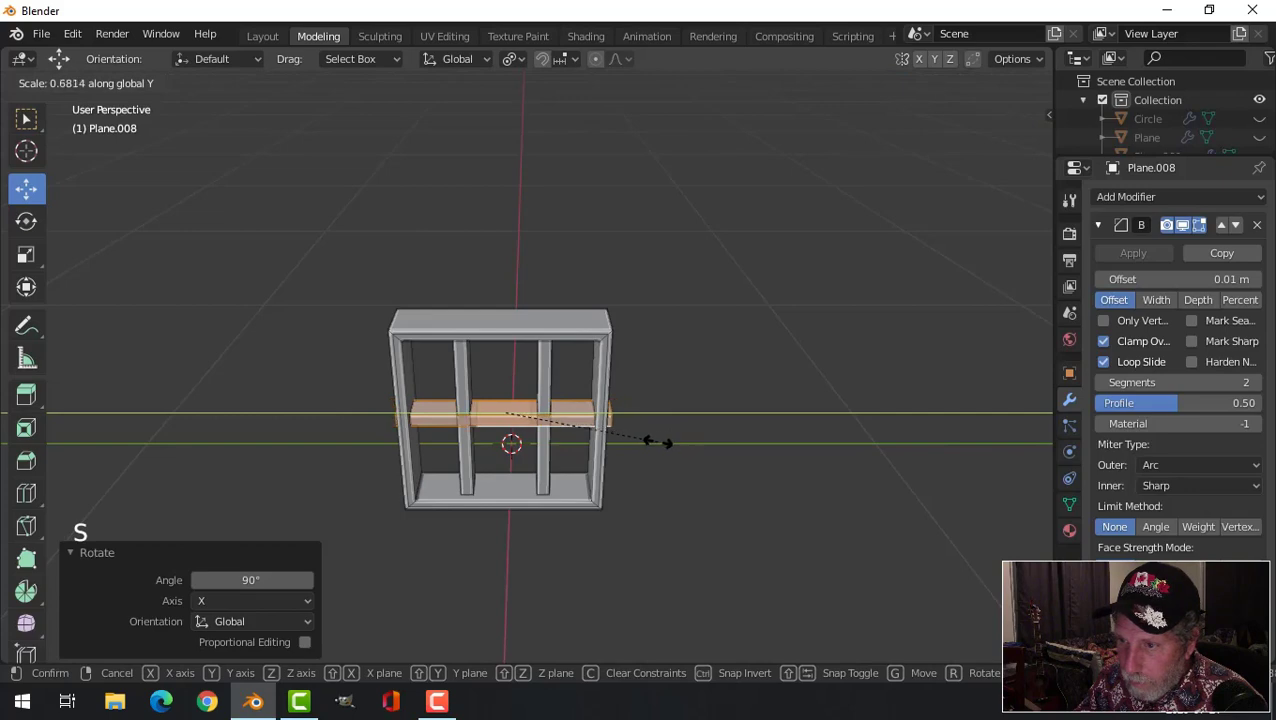
pyautogui.click(640, 443)
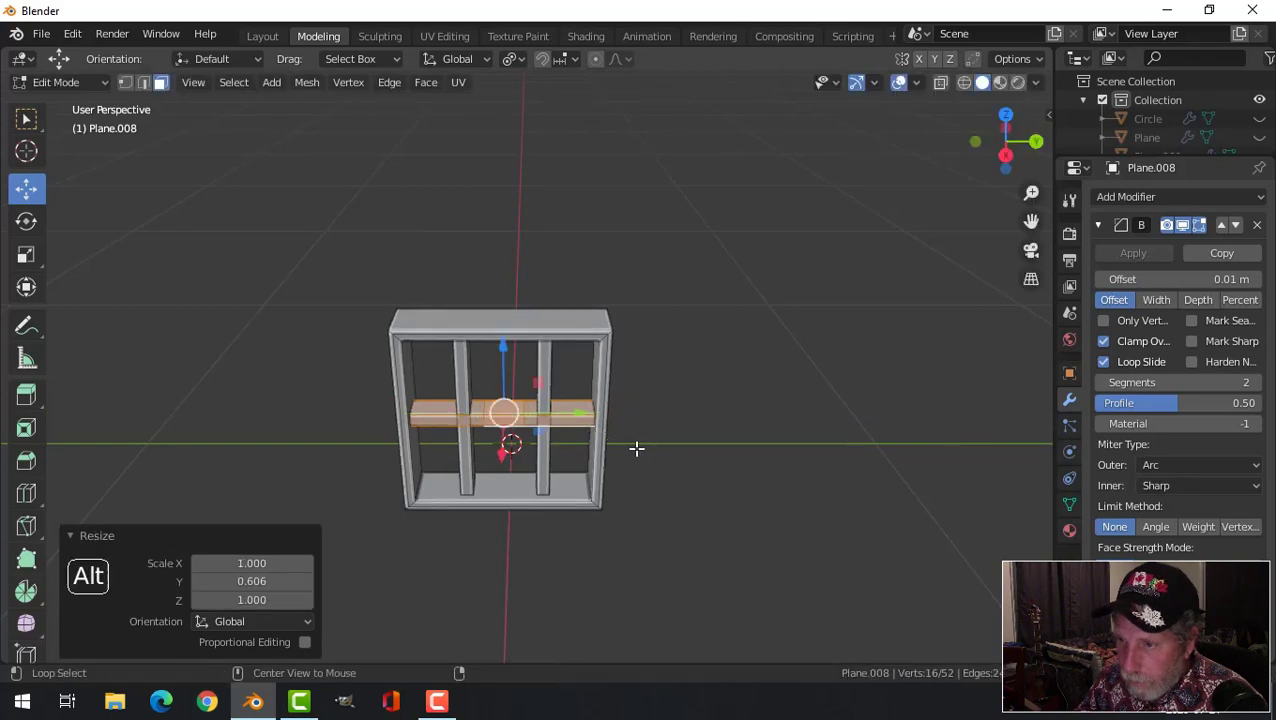
pyautogui.hotkey('alt', 'a')
pyautogui.press('Tab')
pyautogui.hotkey('alt', 'a')
# - Delete one of the two overlapping horizontal crossbars in the window frame
pyautogui.moveTo(455, 432); pyautogui.dragTo(590, 412, button='middle')
pyautogui.click(572, 391)
pyautogui.press('Tab')
pyautogui.press('a')
pyautogui.hotkey('alt', 'a')
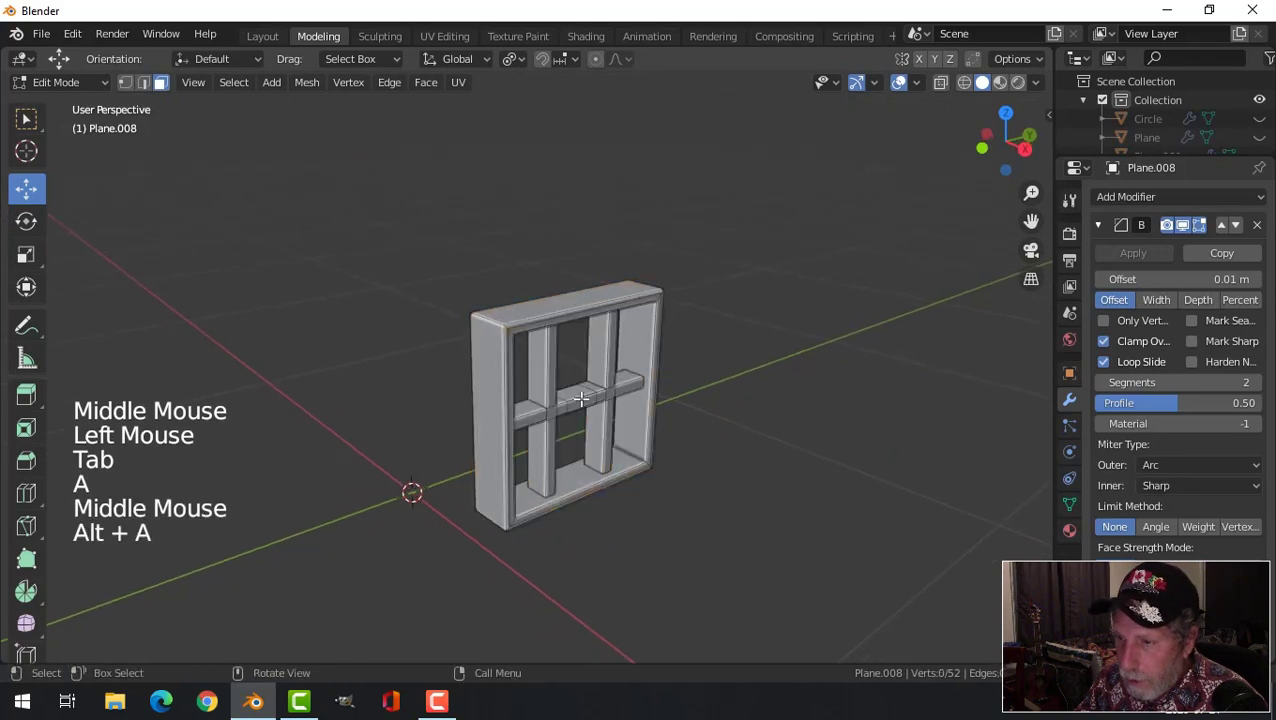
pyautogui.click(603, 390)
pyautogui.hotkey('ctrl', 'l')
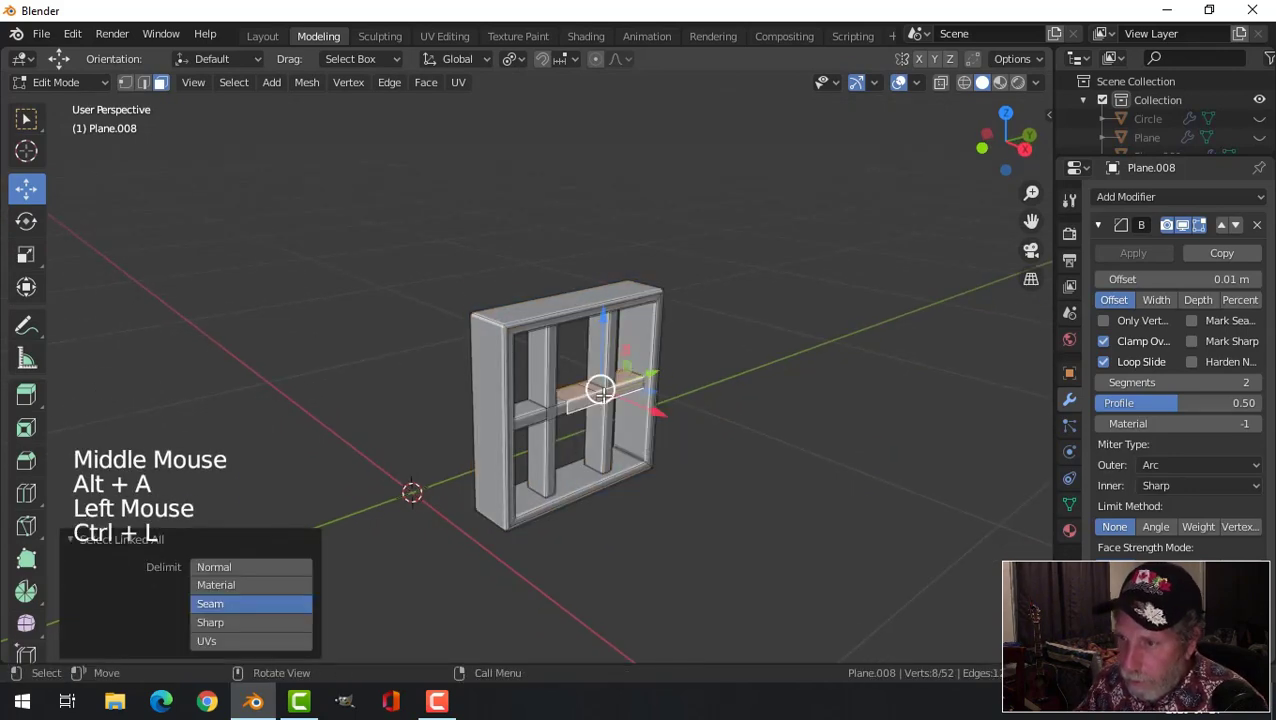
pyautogui.moveTo(527, 432); pyautogui.dragTo(507, 450, button='middle')
pyautogui.scroll(2, 515, 452)
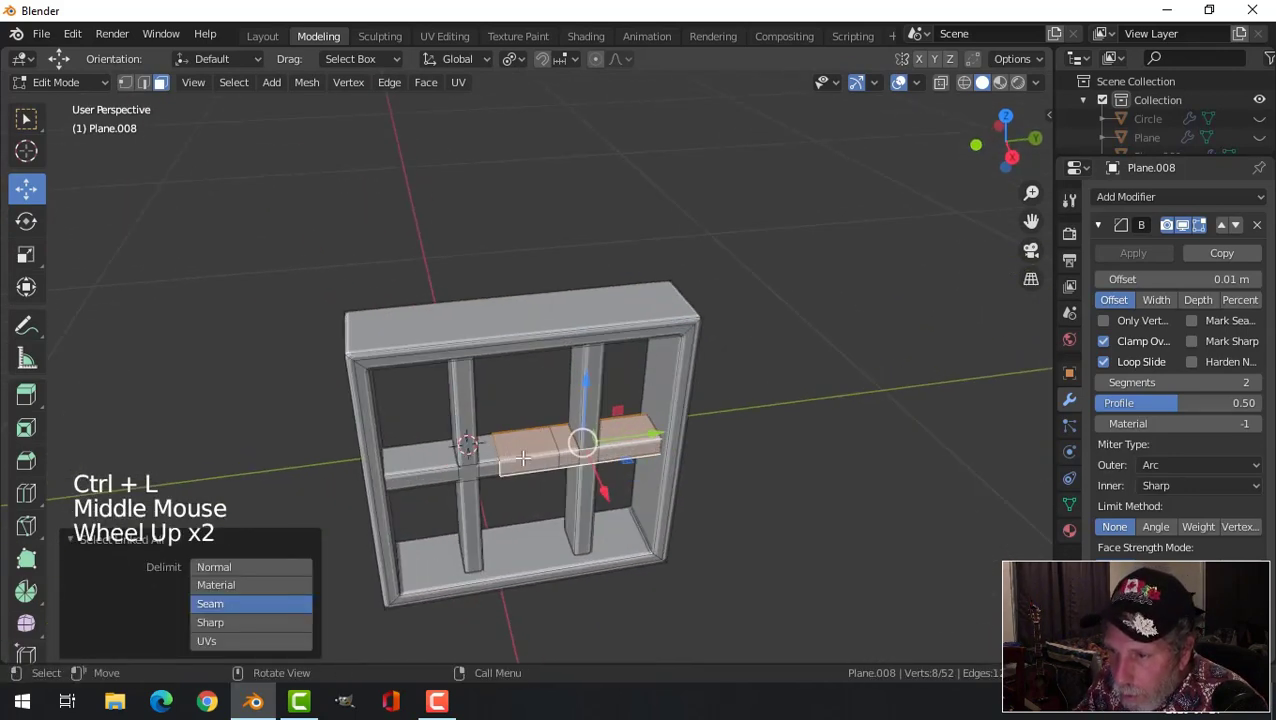
pyautogui.press('x')
pyautogui.click(594, 475)
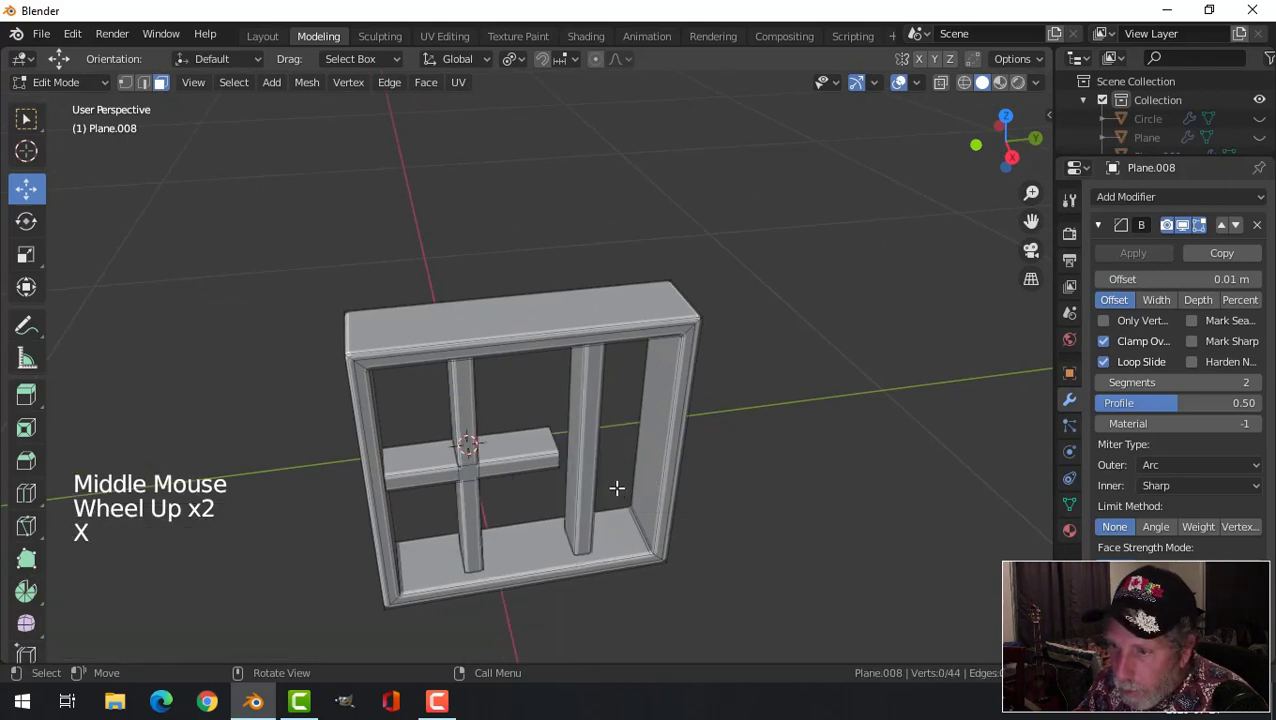
# - Extend the remaining crossbar along Y by moving its open end past the second vertical bar to the frame's far side
pyautogui.moveTo(615, 487); pyautogui.dragTo(526, 474, button='middle')
pyautogui.press('2')
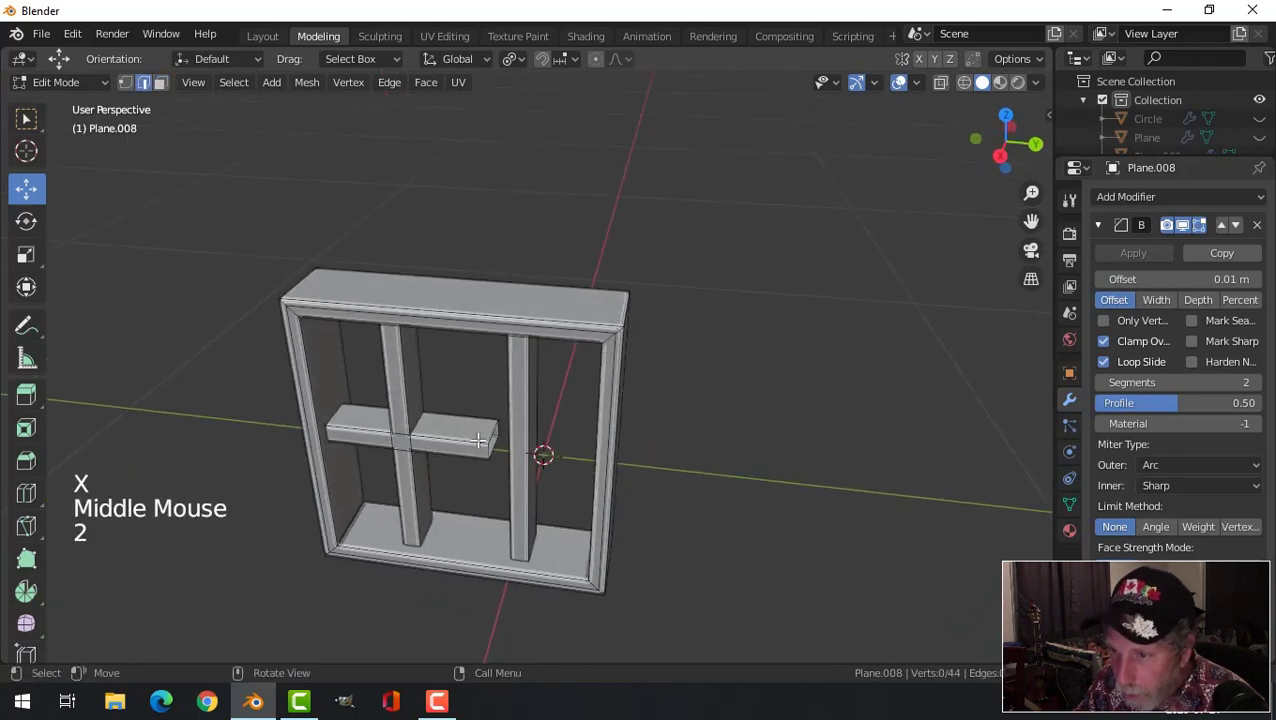
pyautogui.keyDown('shift'); pyautogui.click(490, 432); pyautogui.keyUp('shift')
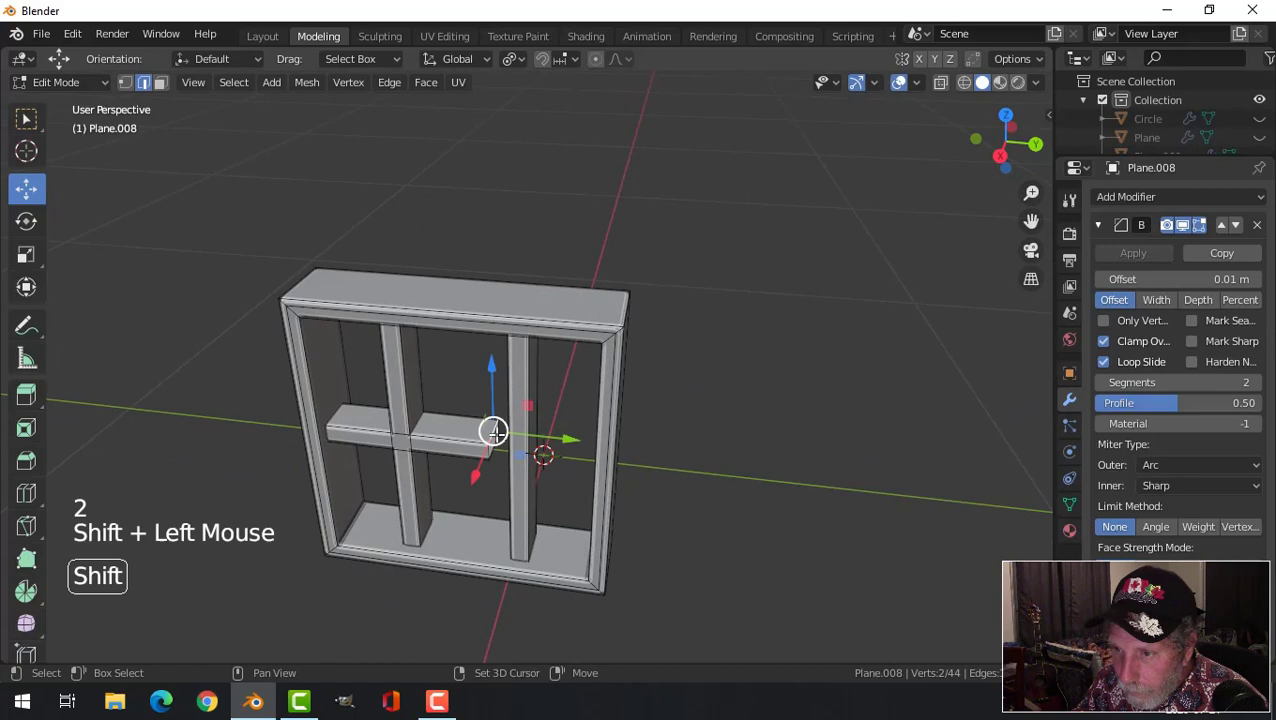
pyautogui.hotkey('alt', 'a')
pyautogui.keyDown('alt'); pyautogui.keyDown('shift'); pyautogui.click(555, 446); pyautogui.keyUp('shift'); pyautogui.keyUp('alt')
pyautogui.moveTo(562, 445); pyautogui.dragTo(700, 462)
pyautogui.press('a')
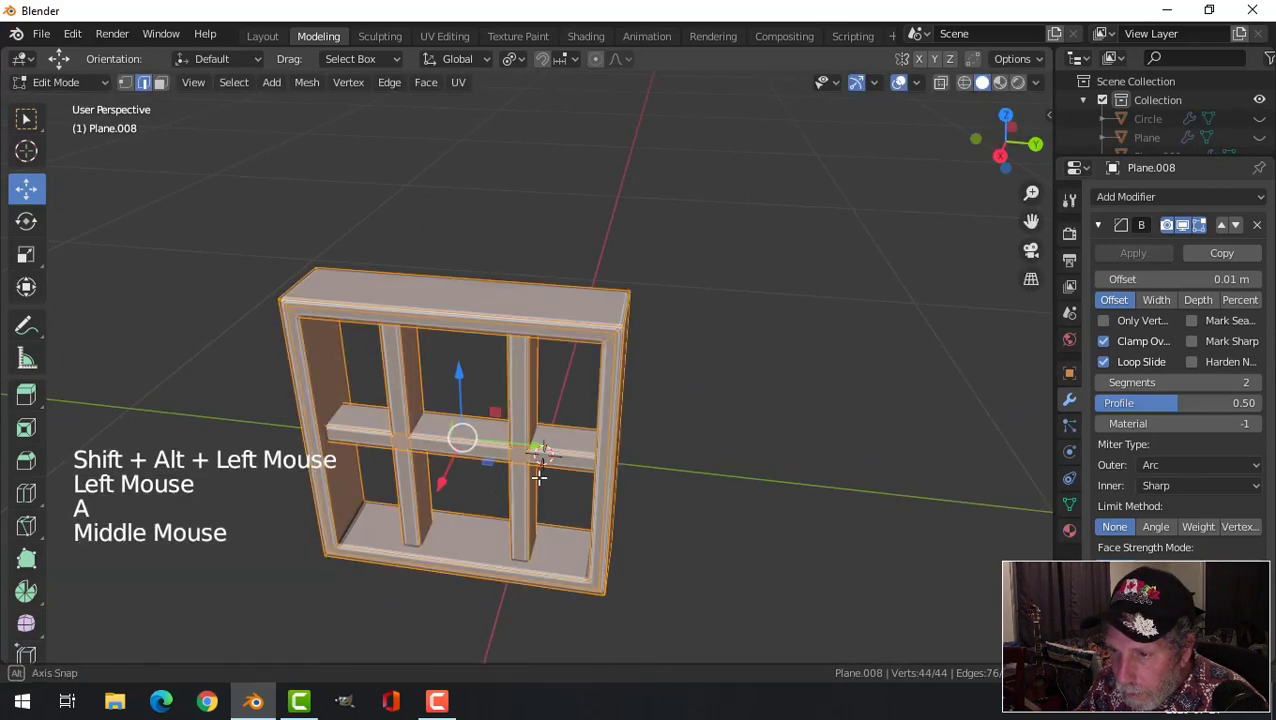
pyautogui.moveTo(532, 464); pyautogui.dragTo(561, 436, button='middle')
# - Scale the whole crossbar slightly narrower along X and return to Object Mode
pyautogui.hotkey('alt', 'a')
pyautogui.click(562, 434)
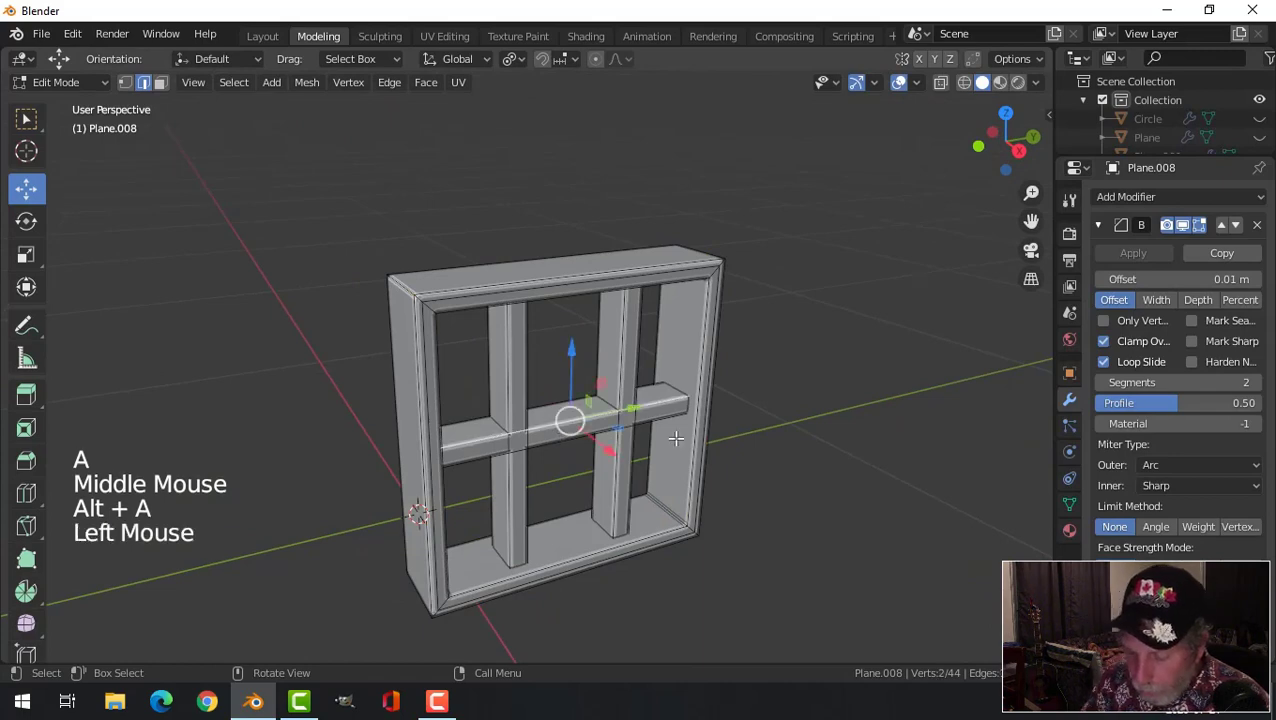
pyautogui.hotkey('ctrl', 'l')
pyautogui.press('s')
pyautogui.press('x')
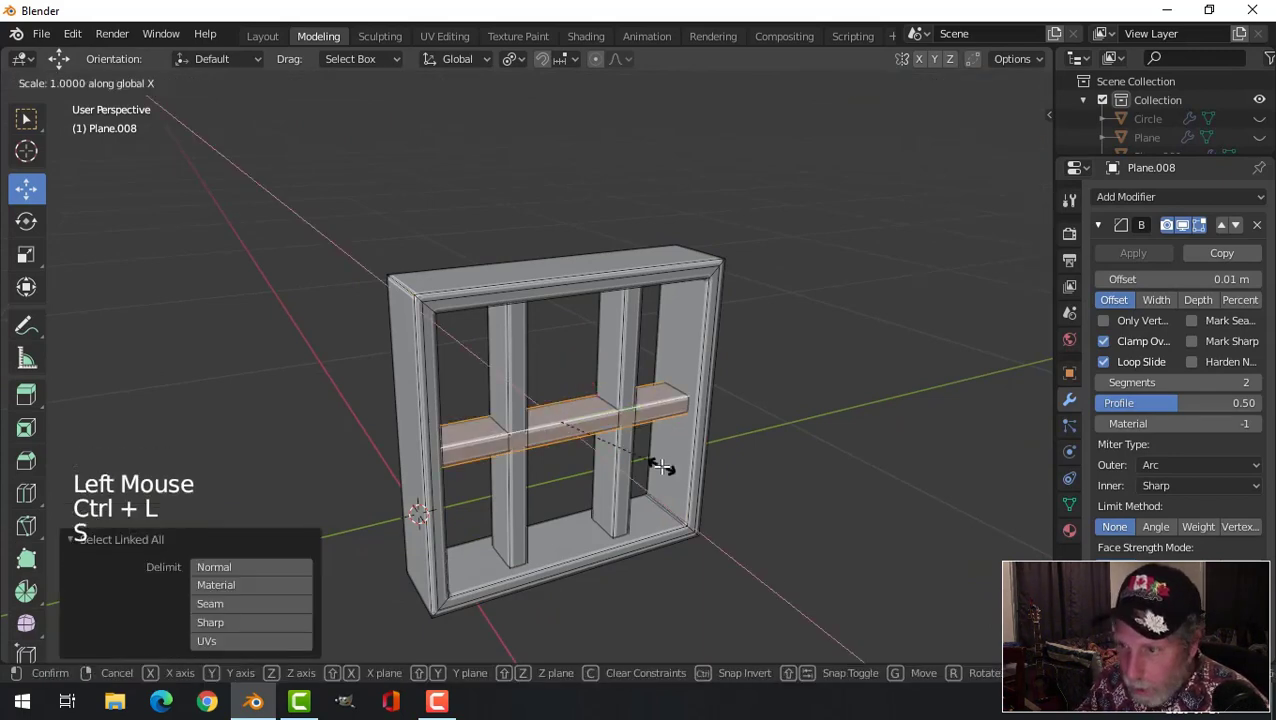
pyautogui.click(641, 460)
pyautogui.moveTo(638, 456); pyautogui.dragTo(548, 441, button='middle')
pyautogui.hotkey('alt', 'a')
pyautogui.press('Tab')
# - Unhide all the hidden doghouse objects and clear the selection
pyautogui.scroll(-2, 648, 470)
pyautogui.hotkey('alt', 'a')
pyautogui.hotkey('alt', 'h')
pyautogui.hotkey('alt', 'a')
pyautogui.scroll(-4, 600, 433)
pyautogui.scroll(2, 533, 399)
# - Raise the crossbar into the window's upper part in right side view and place a duplicate in the lower part
pyautogui.click(533, 387)
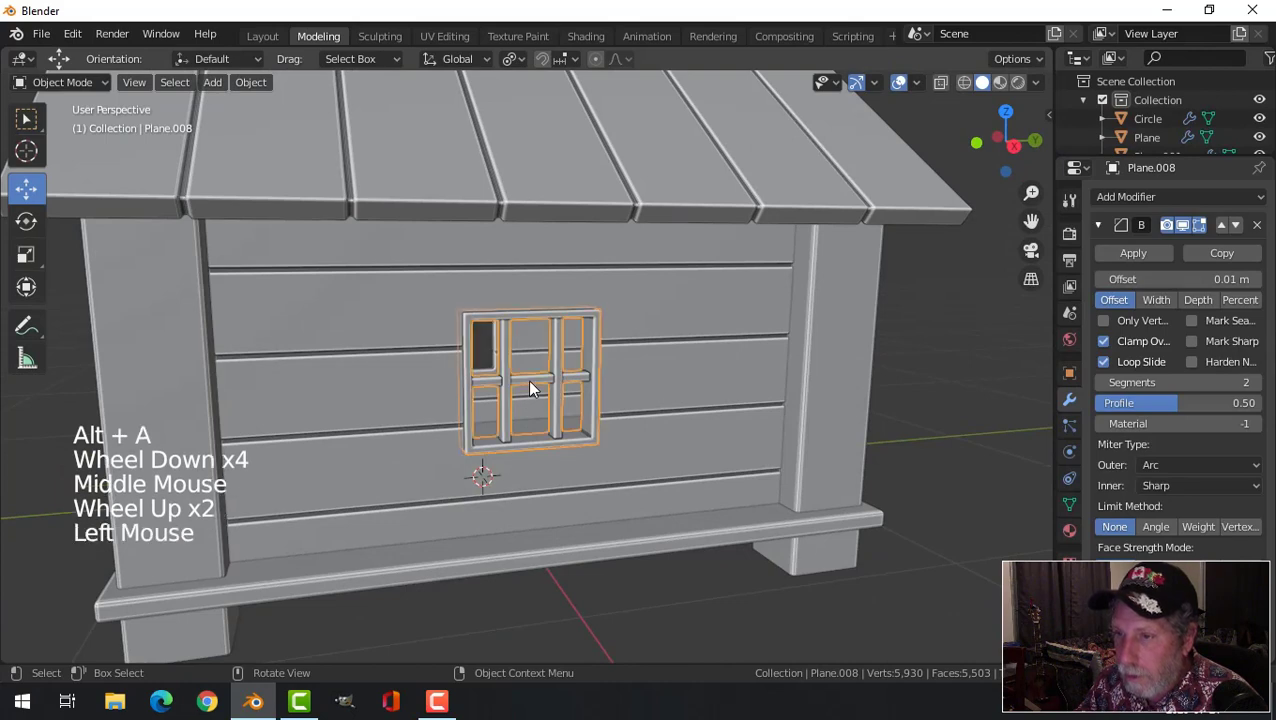
pyautogui.press('Tab')
pyautogui.click(563, 381)
pyautogui.hotkey('ctrl', 'l')
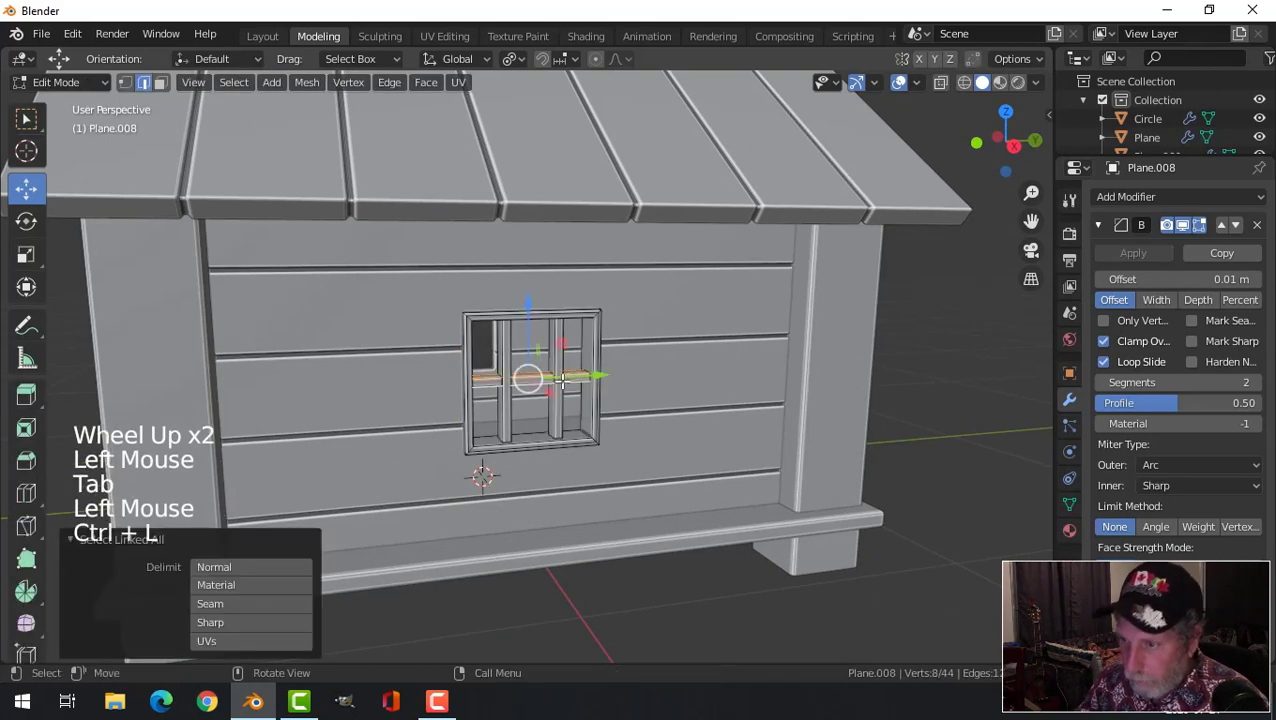
pyautogui.press('KP_3')
pyautogui.scroll(4, 563, 381)
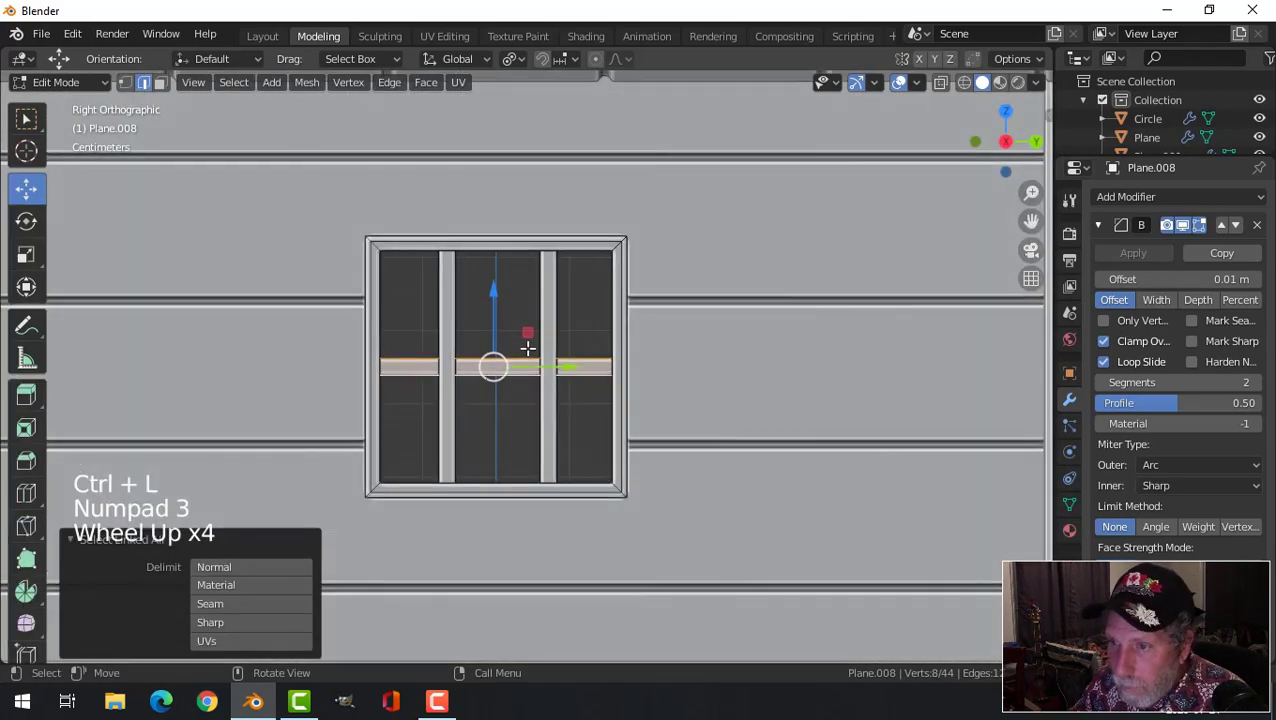
pyautogui.moveTo(495, 302); pyautogui.dragTo(512, 222)
pyautogui.hotkey('shift', 'd')
pyautogui.click(527, 393)
pyautogui.hotkey('alt', 'a')
pyautogui.scroll(-3, 507, 376)
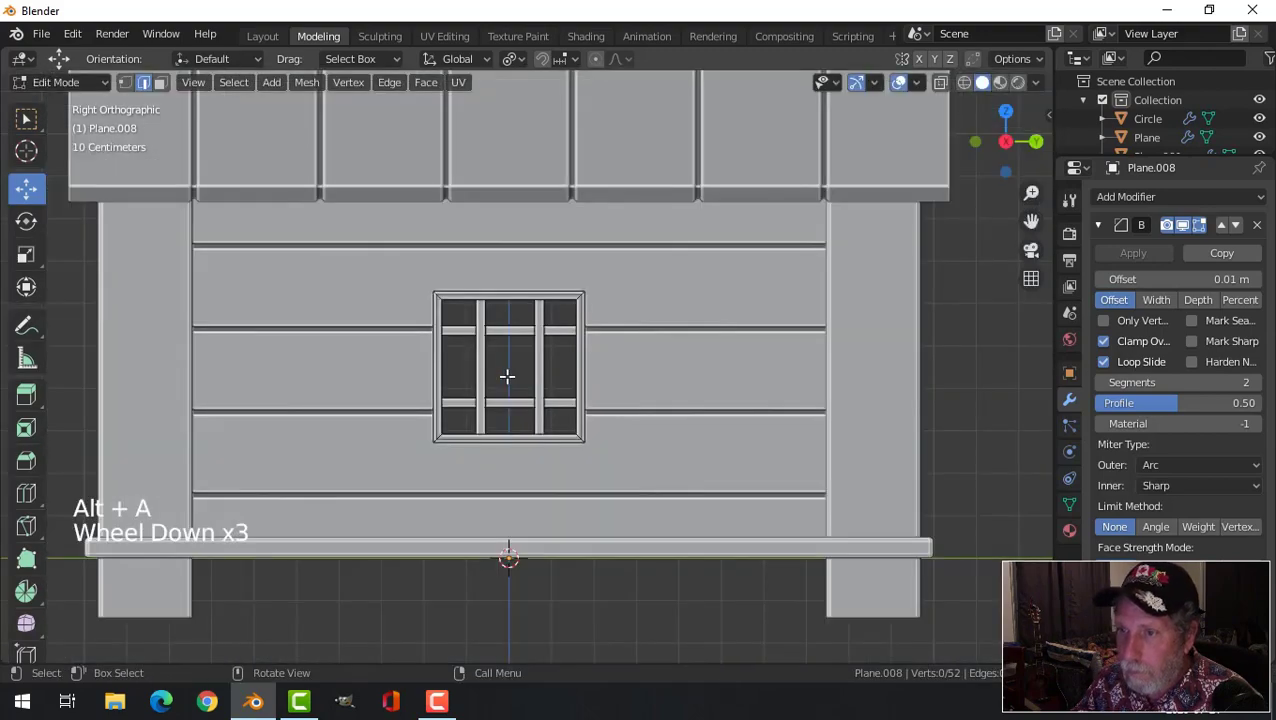
pyautogui.press('Tab')
pyautogui.hotkey('alt', 'a')
# - Set the barred window's origin to the 3D cursor
pyautogui.moveTo(424, 390); pyautogui.dragTo(560, 443, button='middle')
pyautogui.scroll(-4, 686, 490)
pyautogui.moveTo(689, 493)
pyautogui.mouseDown(button='middle')
pyautogui.moveTo(578, 393)
pyautogui.moveTo(669, 498)
pyautogui.mouseUp(button='middle')
pyautogui.scroll(3, 603, 418)
pyautogui.moveTo(545, 509); pyautogui.dragTo(600, 472, button='middle')
pyautogui.moveTo(600, 472); pyautogui.dragTo(560, 416, button='middle')
pyautogui.scroll(2, 559, 416)
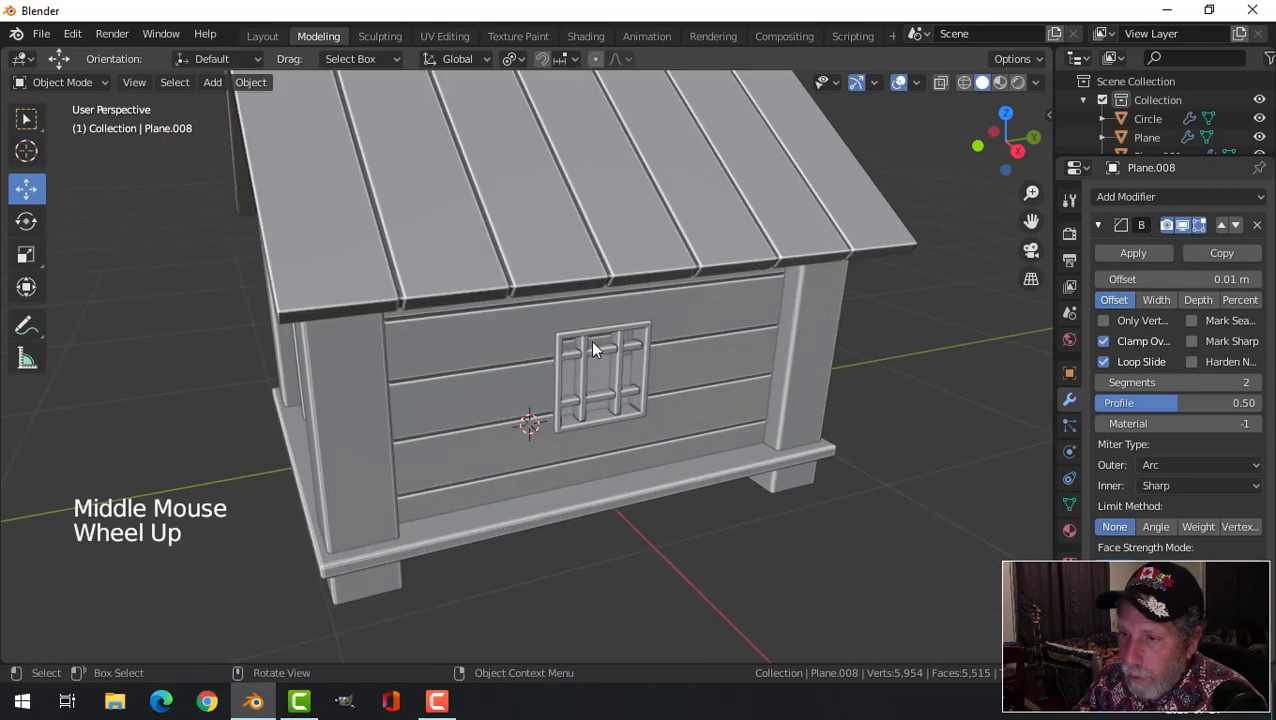
pyautogui.click(658, 342)
pyautogui.click(255, 82)
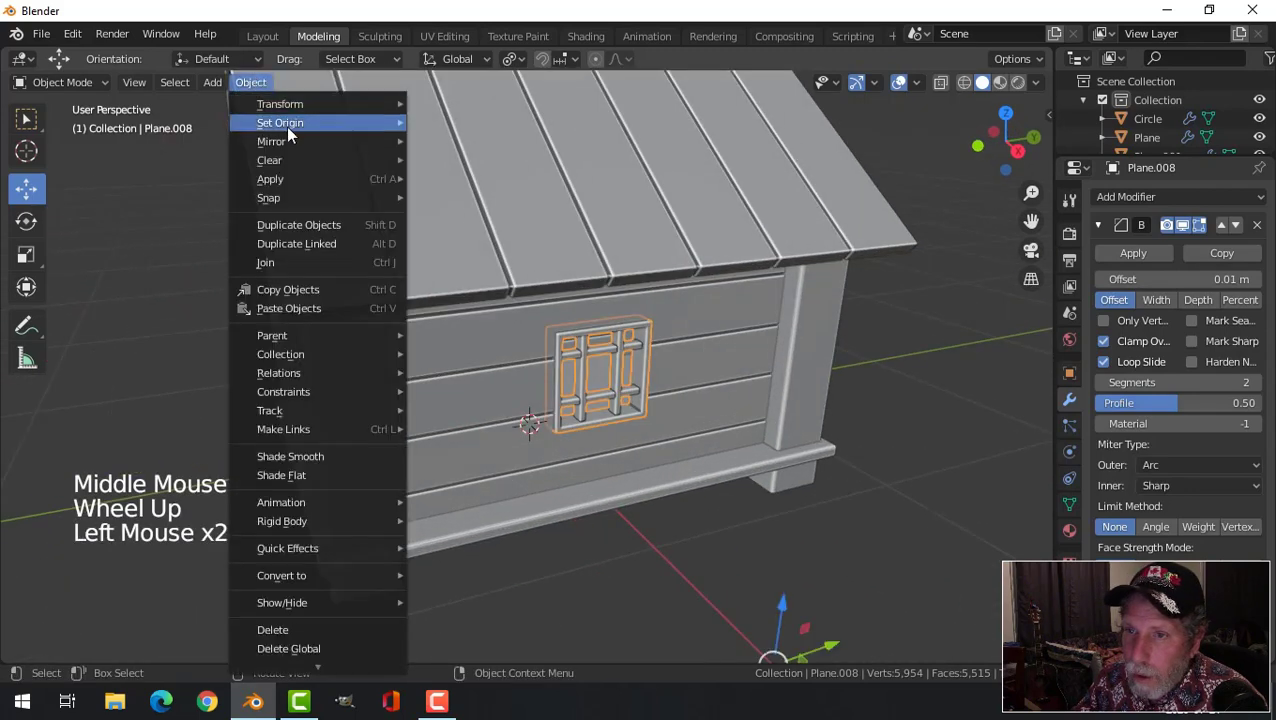
pyautogui.moveTo(286, 127)
pyautogui.click(483, 167)
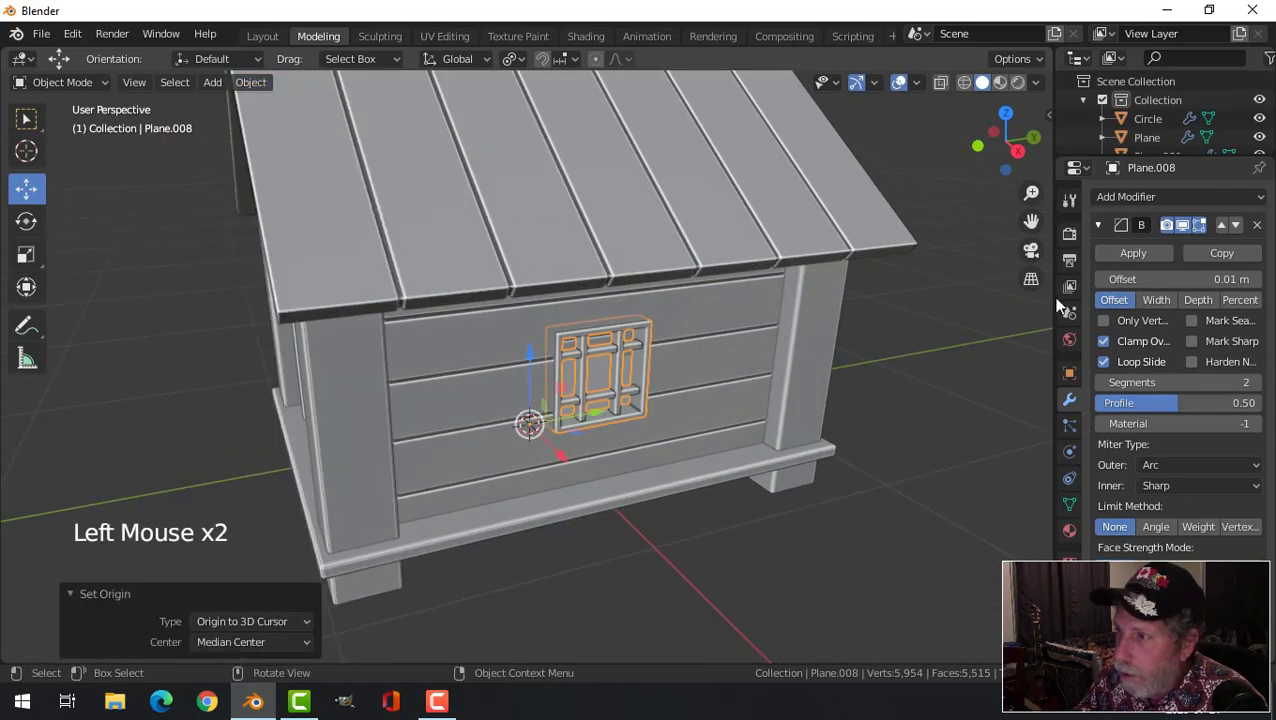
# - Add a Mirror modifier on the X axis to the barred window so the opposite wall gets one too
pyautogui.click(1098, 224)
pyautogui.click(1108, 198)
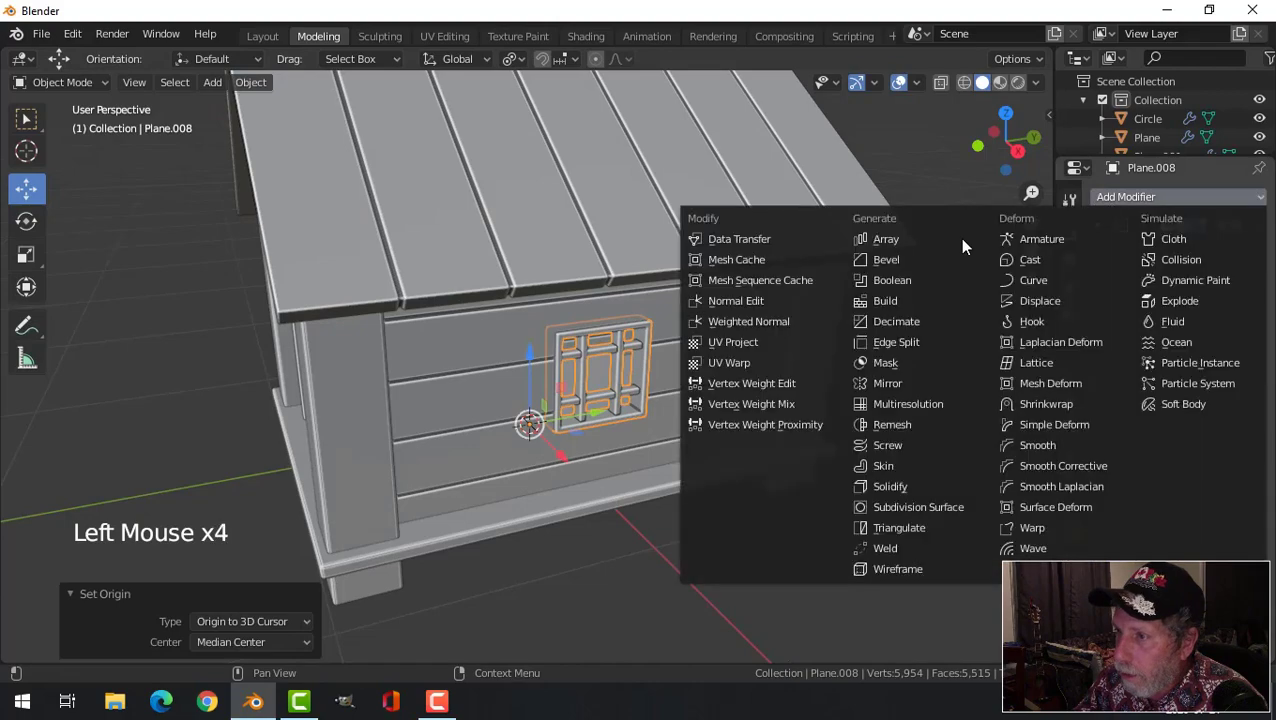
pyautogui.click(889, 383)
pyautogui.scroll(-2, 627, 450)
pyautogui.moveTo(627, 450); pyautogui.dragTo(875, 427, button='middle')
pyautogui.scroll(3, 561, 416)
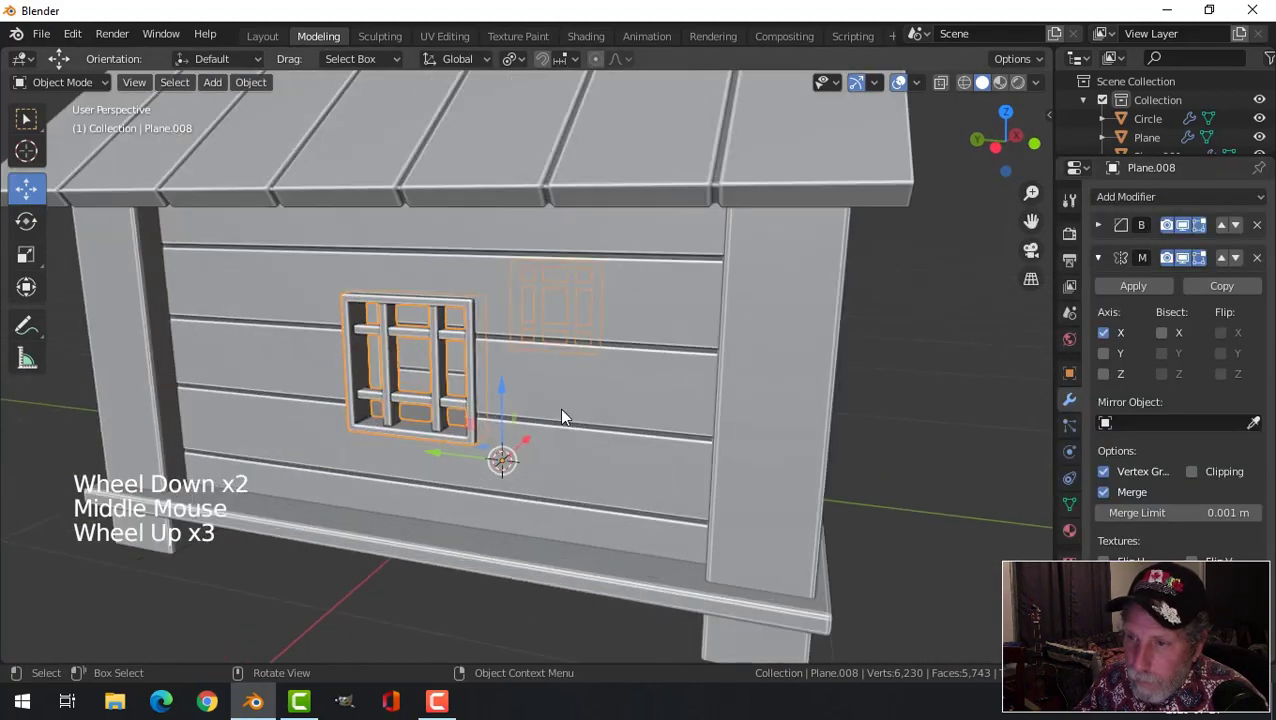
pyautogui.hotkey('alt', 'a')
pyautogui.moveTo(554, 407); pyautogui.dragTo(629, 420, button='middle')
pyautogui.scroll(-4, 569, 412)
pyautogui.scroll(2, 702, 394)
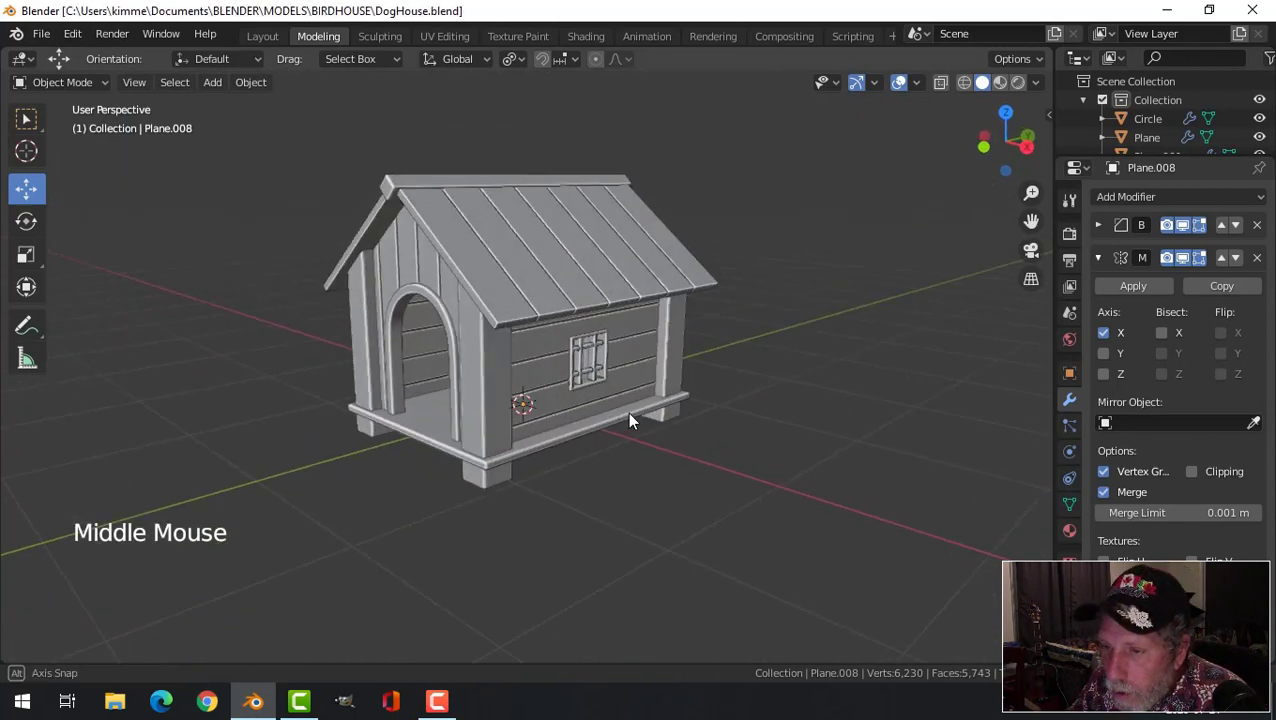
# - Scale the front corner post narrower along Y and move it about -0.042 m along Y
pyautogui.scroll(2, 518, 413)
pyautogui.moveTo(518, 413); pyautogui.dragTo(430, 376, button='middle')
pyautogui.click(503, 441)
pyautogui.press('Tab')
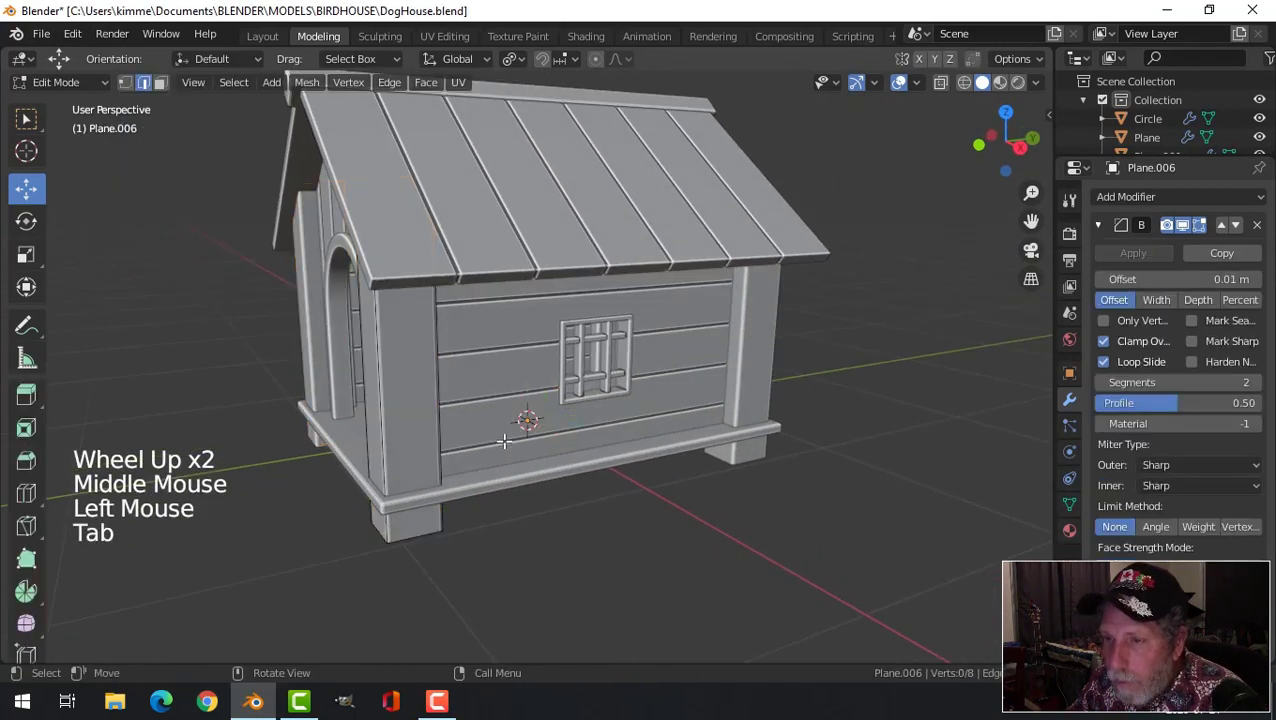
pyautogui.moveTo(503, 441); pyautogui.dragTo(615, 418, button='middle')
pyautogui.press('a')
pyautogui.press('s')
pyautogui.press('y')
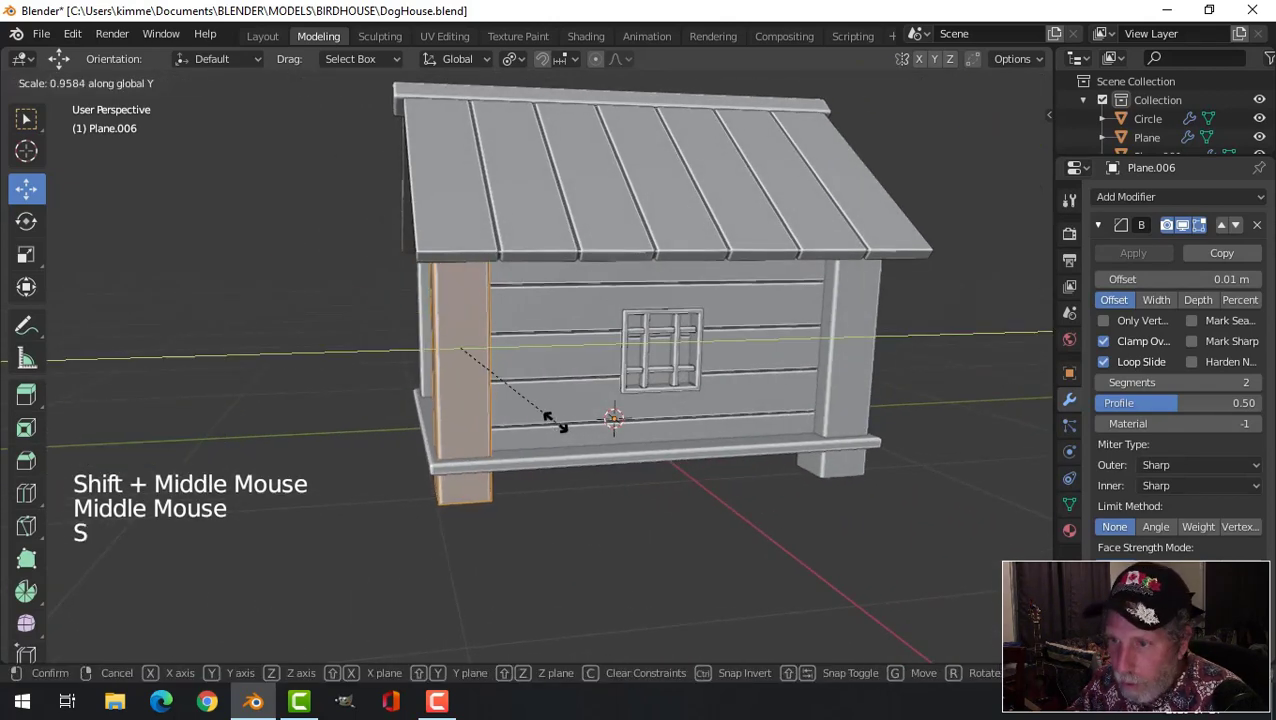
pyautogui.click(510, 414)
pyautogui.moveTo(529, 349); pyautogui.dragTo(516, 352)
# - Scale the front corner post to about 0.663 along X and clear the selection
pyautogui.moveTo(491, 371); pyautogui.dragTo(790, 410, button='middle')
pyautogui.press('s')
pyautogui.press('x')
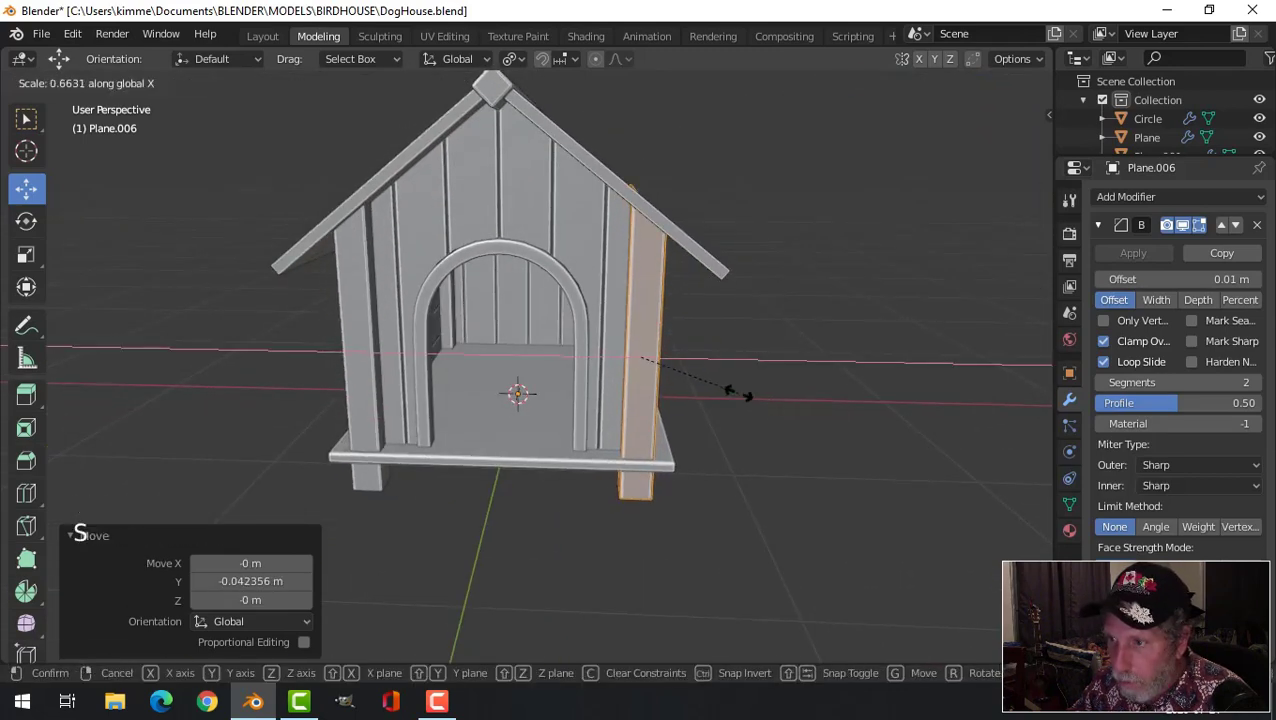
pyautogui.click(740, 395)
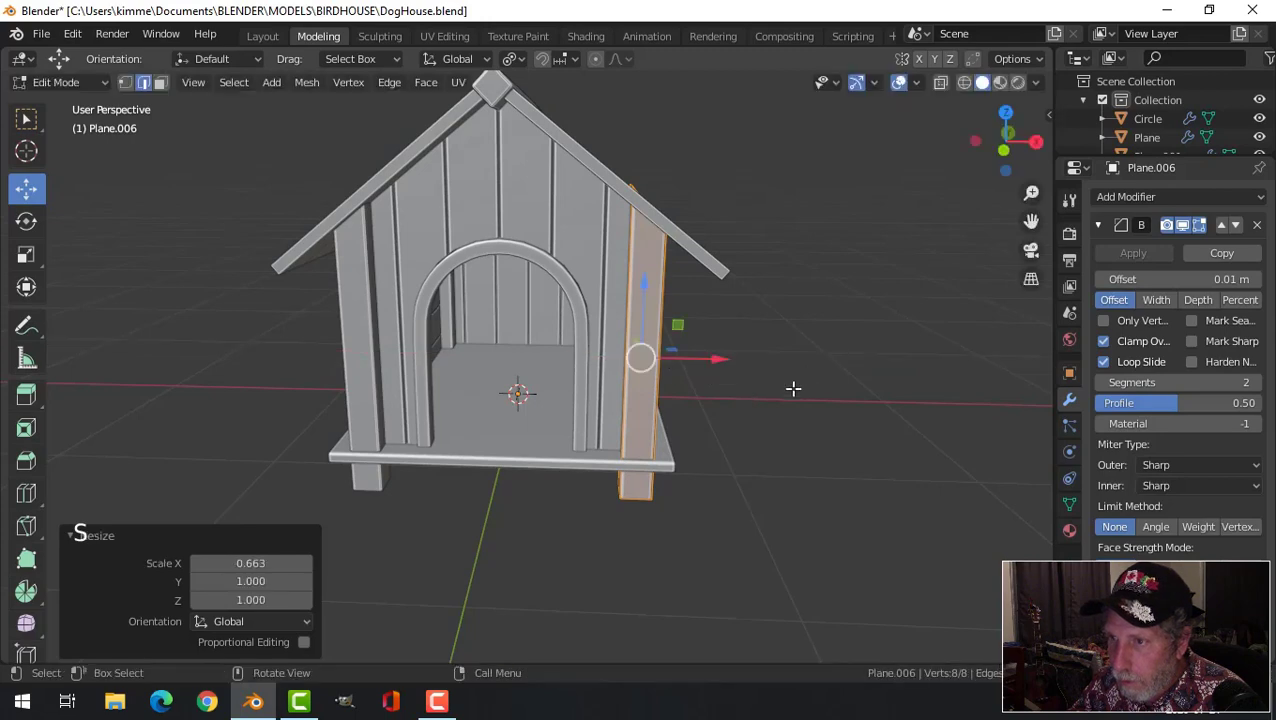
pyautogui.moveTo(792, 387); pyautogui.dragTo(681, 408, button='middle')
pyautogui.hotkey('alt', 'a')
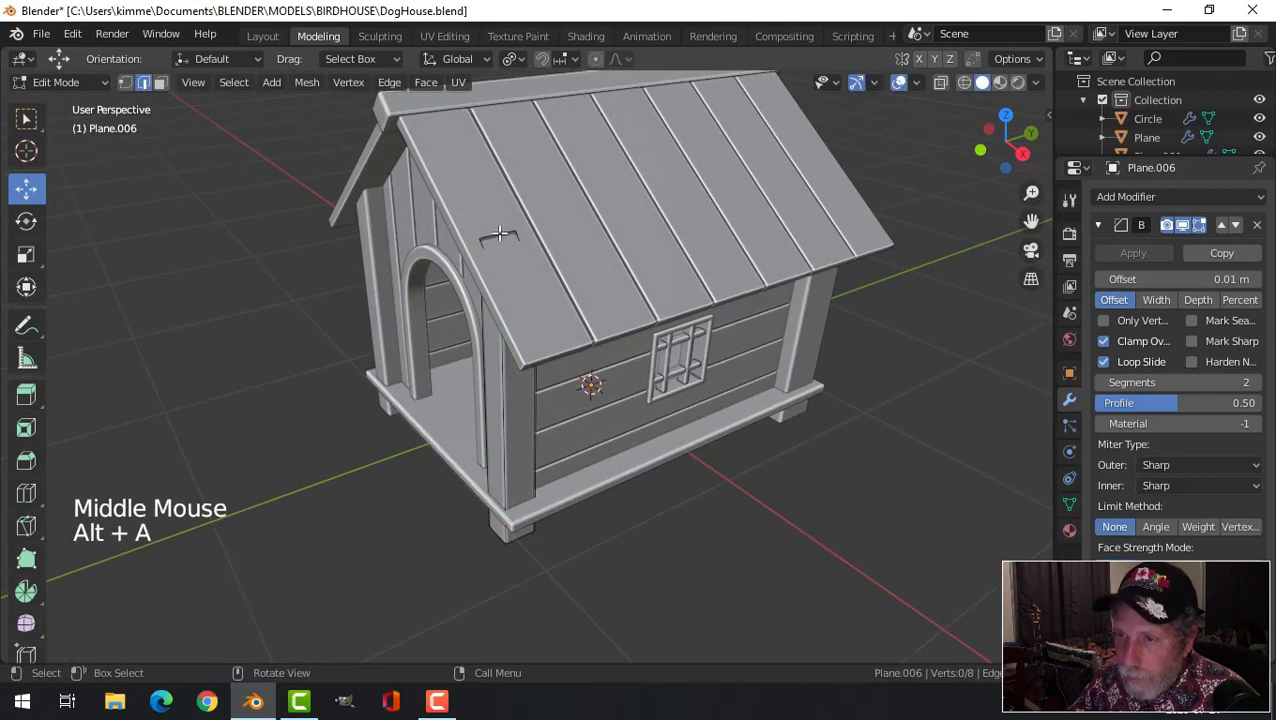
# - Lower the corner post's top edge that pokes through the roof, then return to Object Mode
pyautogui.click(499, 234)
pyautogui.moveTo(493, 160); pyautogui.dragTo(490, 182)
pyautogui.hotkey('alt', 'a')
pyautogui.press('Tab')
pyautogui.hotkey('alt', 'a')
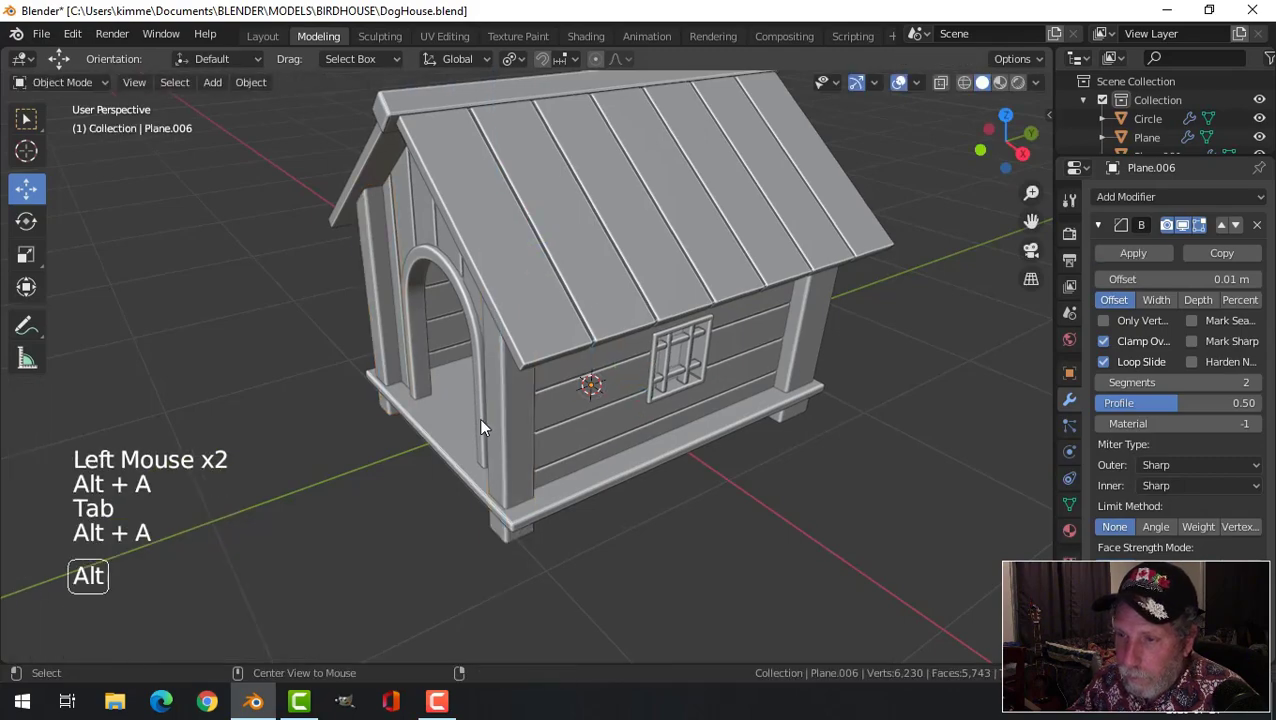
# - Delete the old corner post at the rear of the doghouse
pyautogui.moveTo(478, 427); pyautogui.dragTo(520, 288, button='middle')
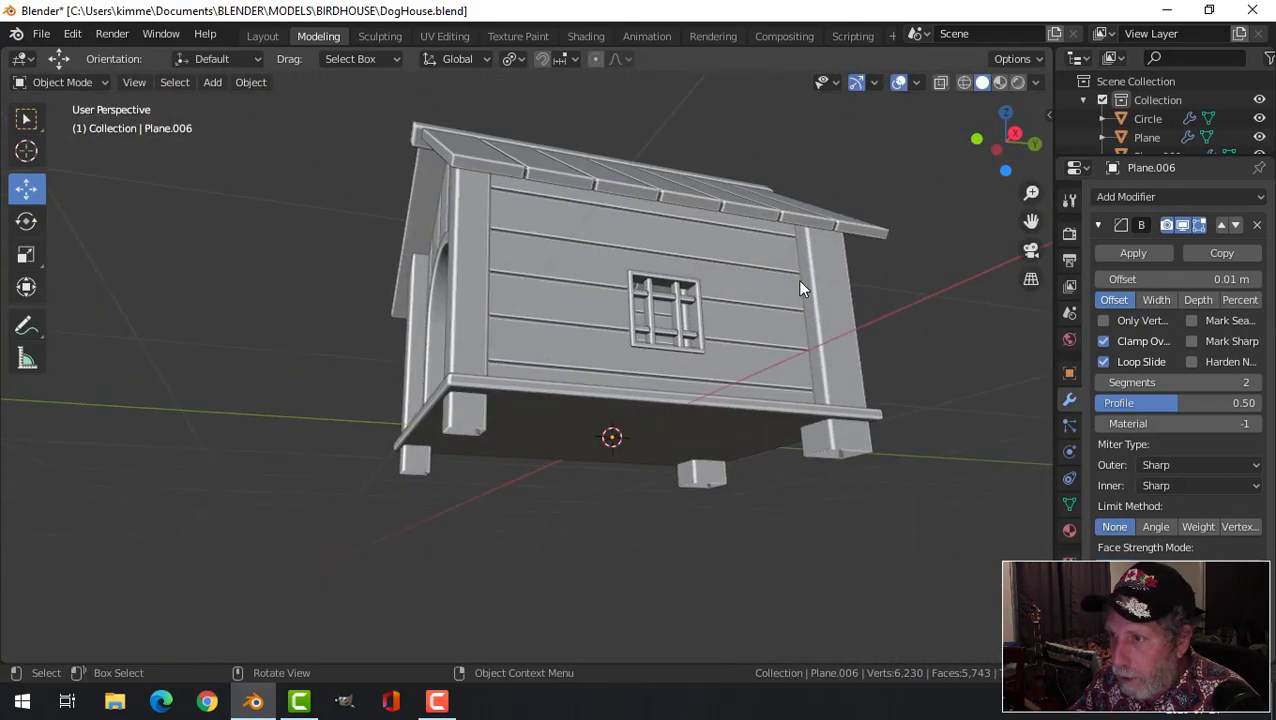
pyautogui.click(832, 288)
pyautogui.press('x')
pyautogui.moveTo(832, 288); pyautogui.dragTo(696, 388, button='middle')
# - Duplicate the front corner post and move the copy about 1.789 m along Y to the rear corner
pyautogui.click(435, 347)
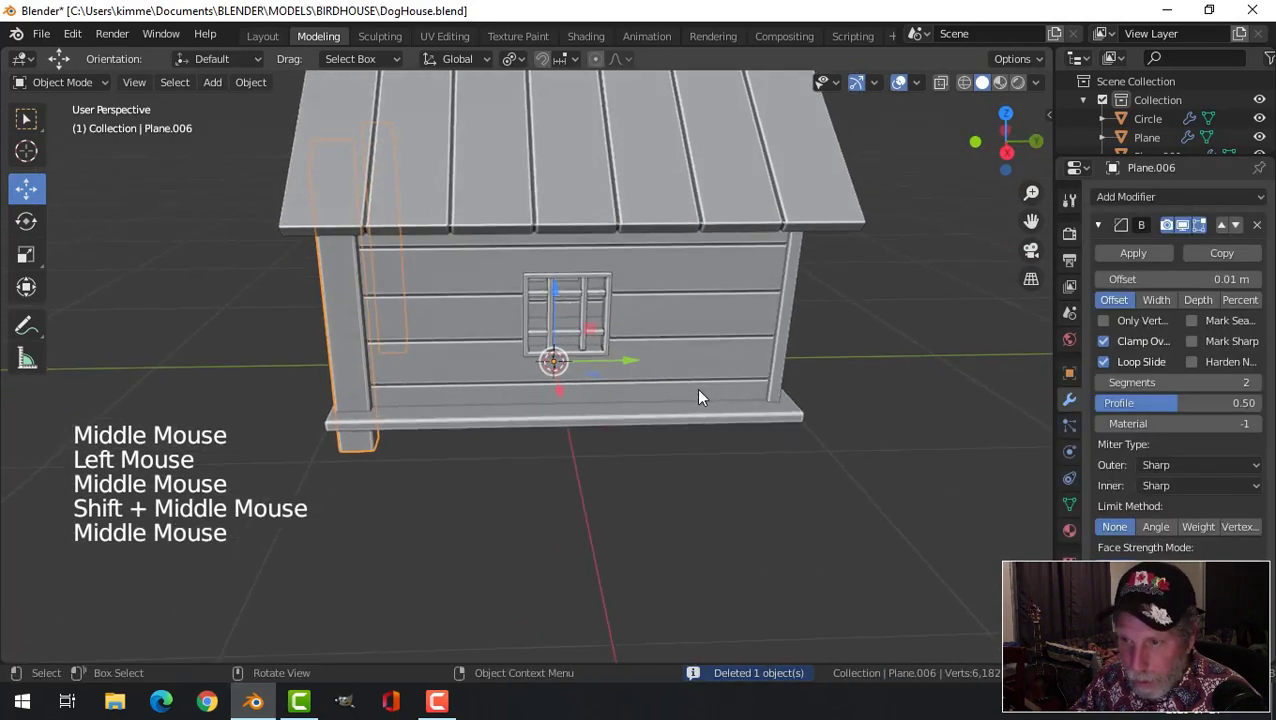
pyautogui.hotkey('shift', 'd')
pyautogui.moveTo(632, 363); pyautogui.dragTo(982, 362)
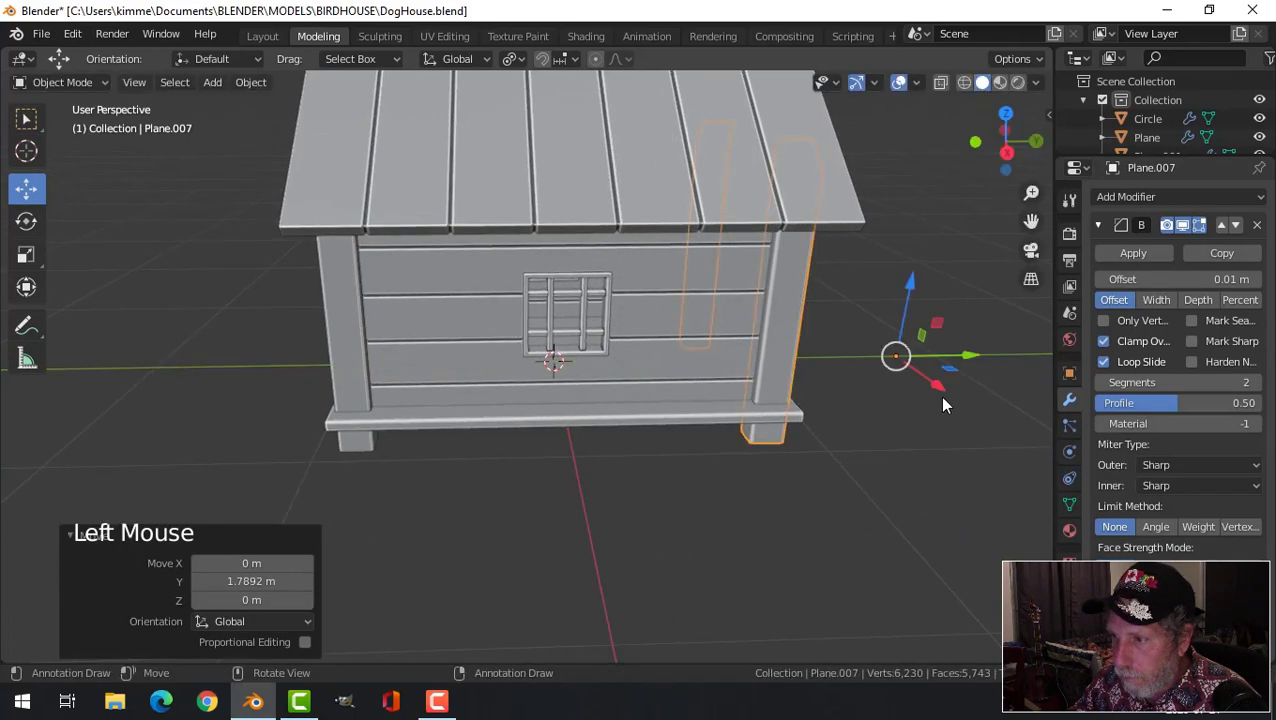
pyautogui.moveTo(943, 401); pyautogui.dragTo(772, 416, button='middle')
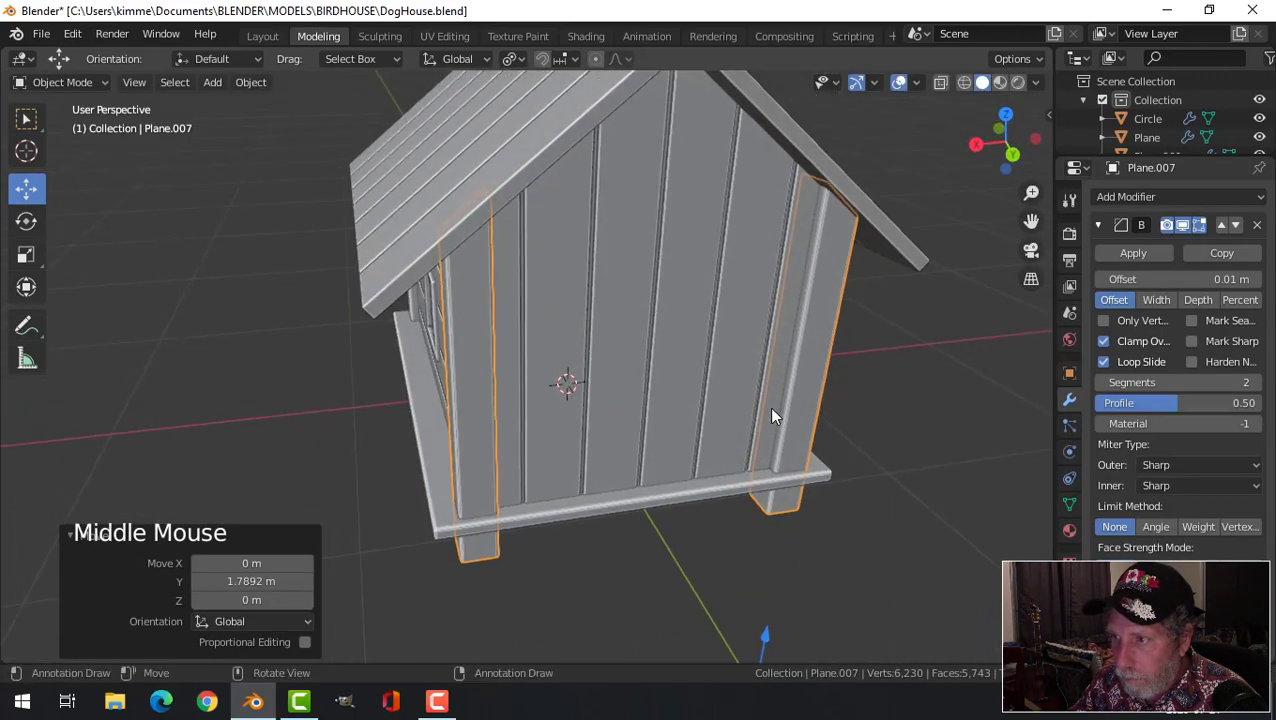
# - Clear the selection and save the doghouse file
pyautogui.hotkey('alt', 'a')
pyautogui.scroll(-2, 522, 386)
pyautogui.moveTo(522, 386); pyautogui.dragTo(505, 340, button='middle')
pyautogui.moveTo(505, 340); pyautogui.dragTo(553, 366, button='middle')
pyautogui.scroll(-4, 564, 341)
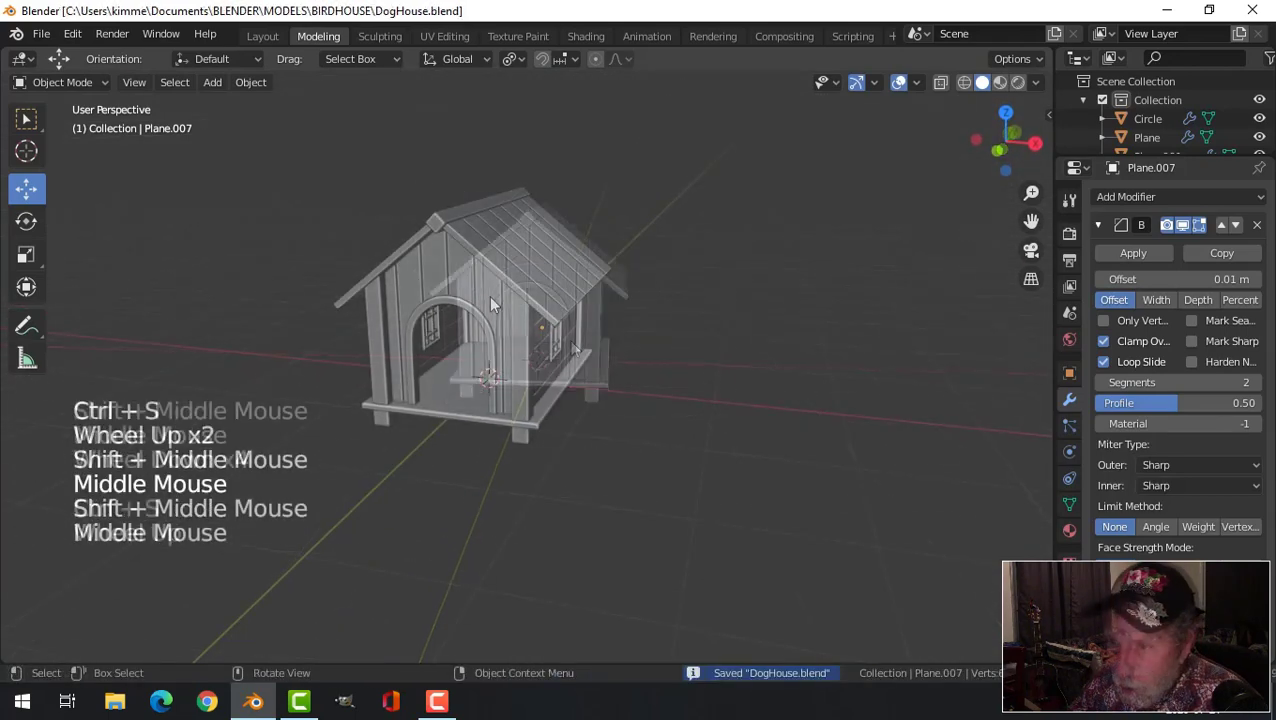
pyautogui.keyDown('shift'); pyautogui.moveTo(488, 295); pyautogui.dragTo(630, 378, button='middle'); pyautogui.keyUp('shift')
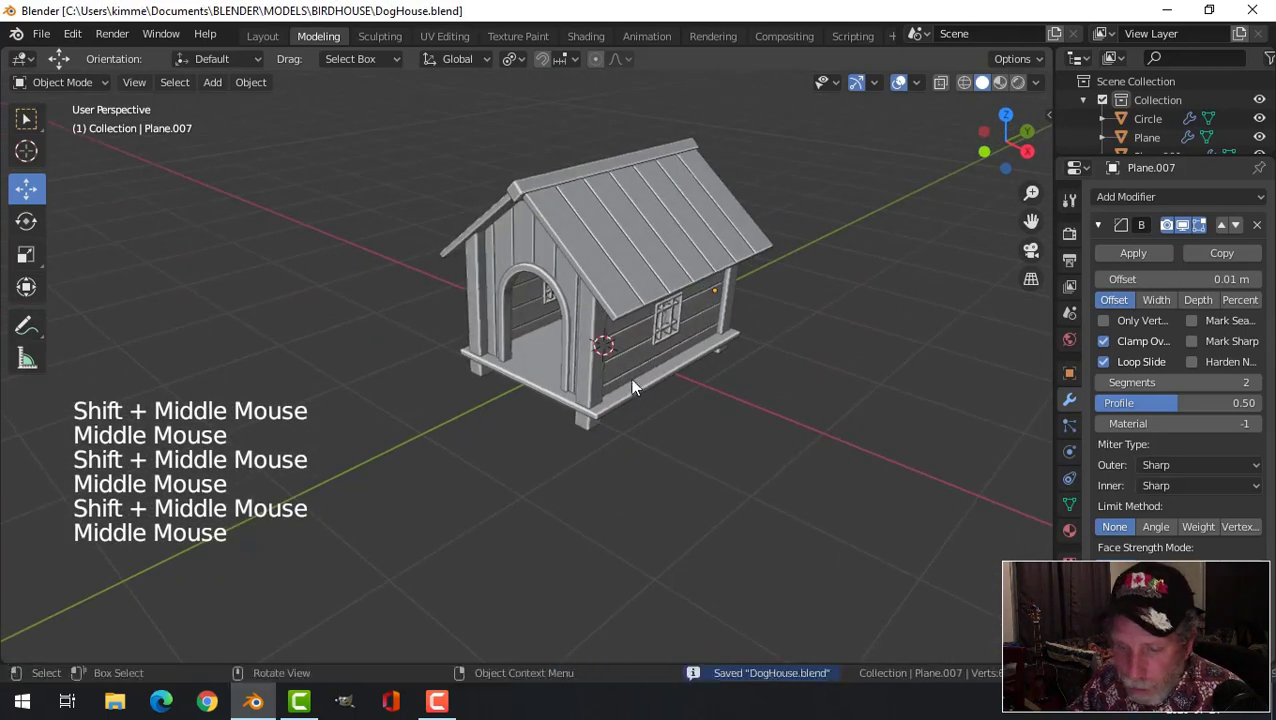
# - Add an 18-vertex mesh circle and move it along Y to the open space in front of the doghouse
pyautogui.hotkey('shift', 'a')
pyautogui.moveTo(611, 299)
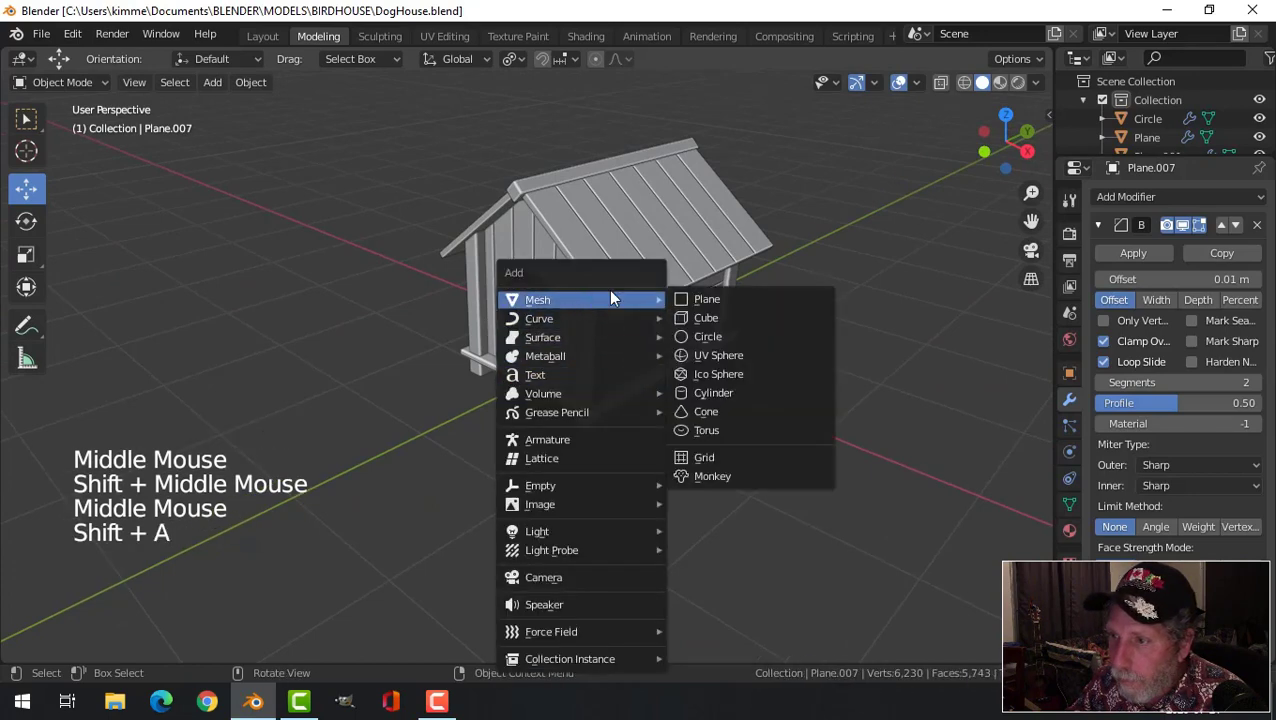
pyautogui.click(714, 338)
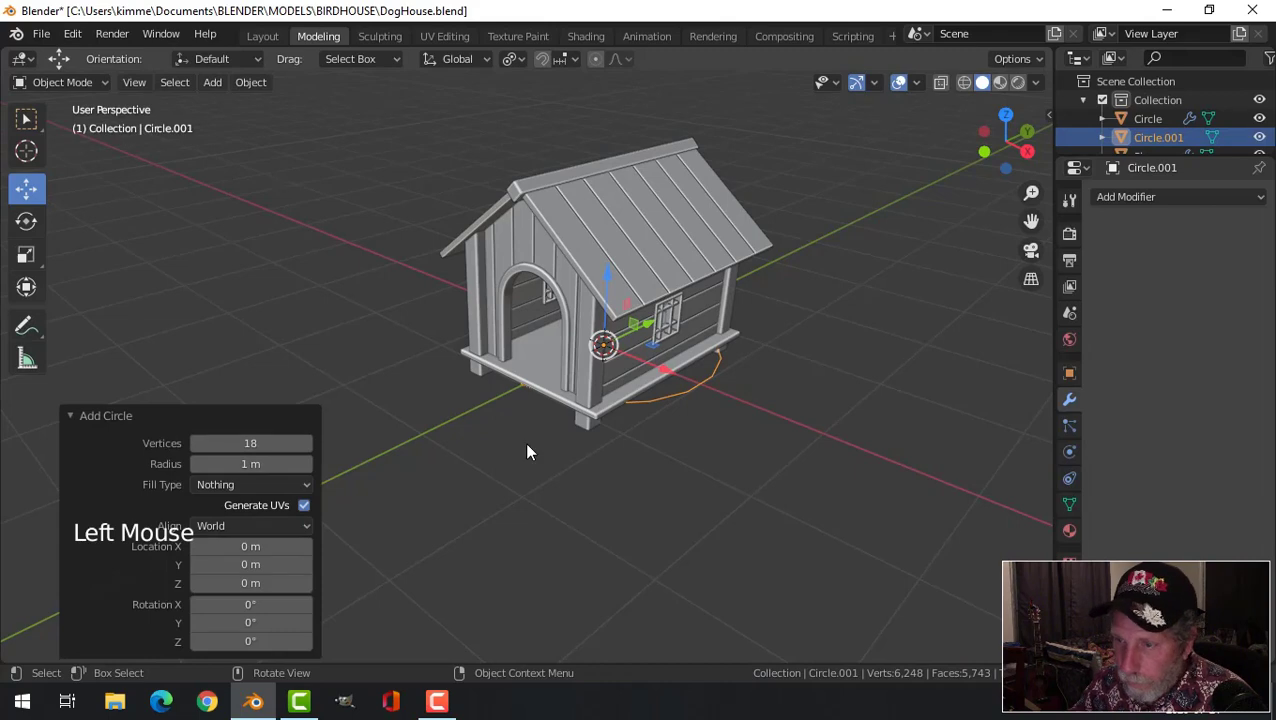
pyautogui.scroll(-2, 528, 452)
pyautogui.moveTo(595, 418); pyautogui.dragTo(643, 378, button='middle')
pyautogui.moveTo(662, 368); pyautogui.dragTo(453, 386)
# - In Edit Mode, scale the circle's vertices to 0.155 and shrink them once more to a small ring
pyautogui.press('Tab')
pyautogui.press('1')
pyautogui.keyDown('shift'); pyautogui.moveTo(437, 413); pyautogui.dragTo(558, 403, button='middle'); pyautogui.keyUp('shift')
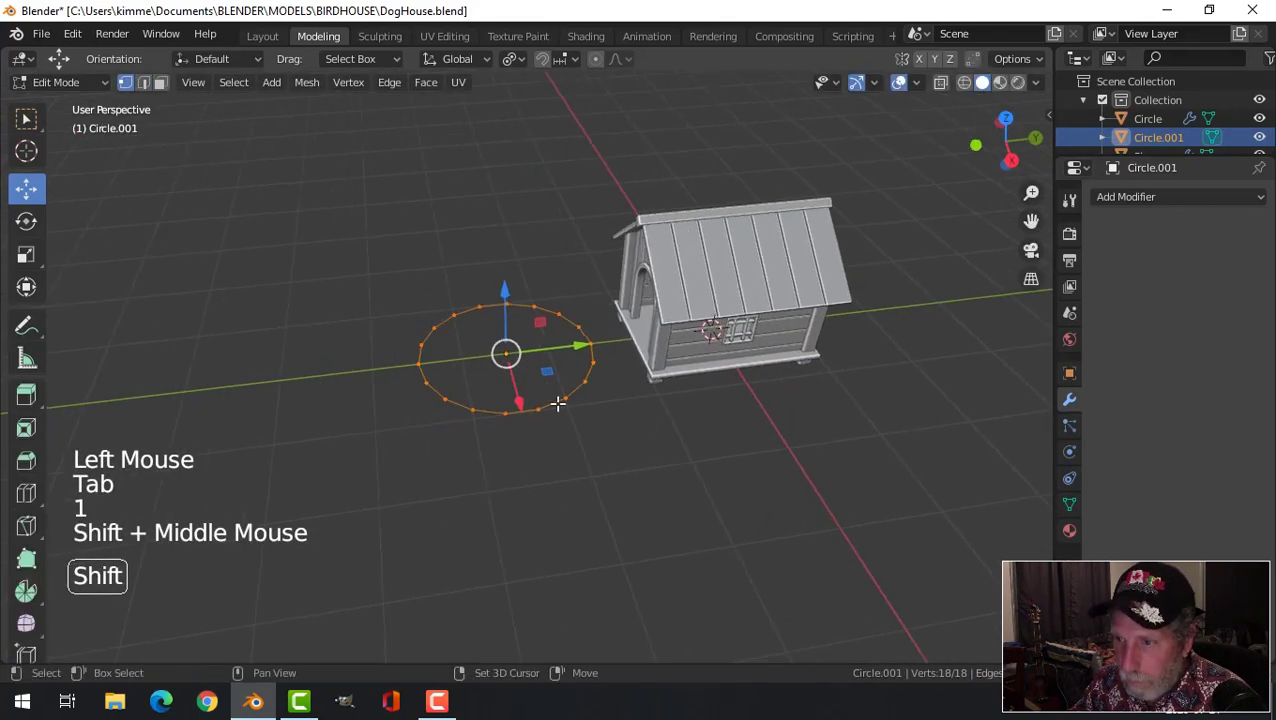
pyautogui.press('s')
pyautogui.click(517, 377)
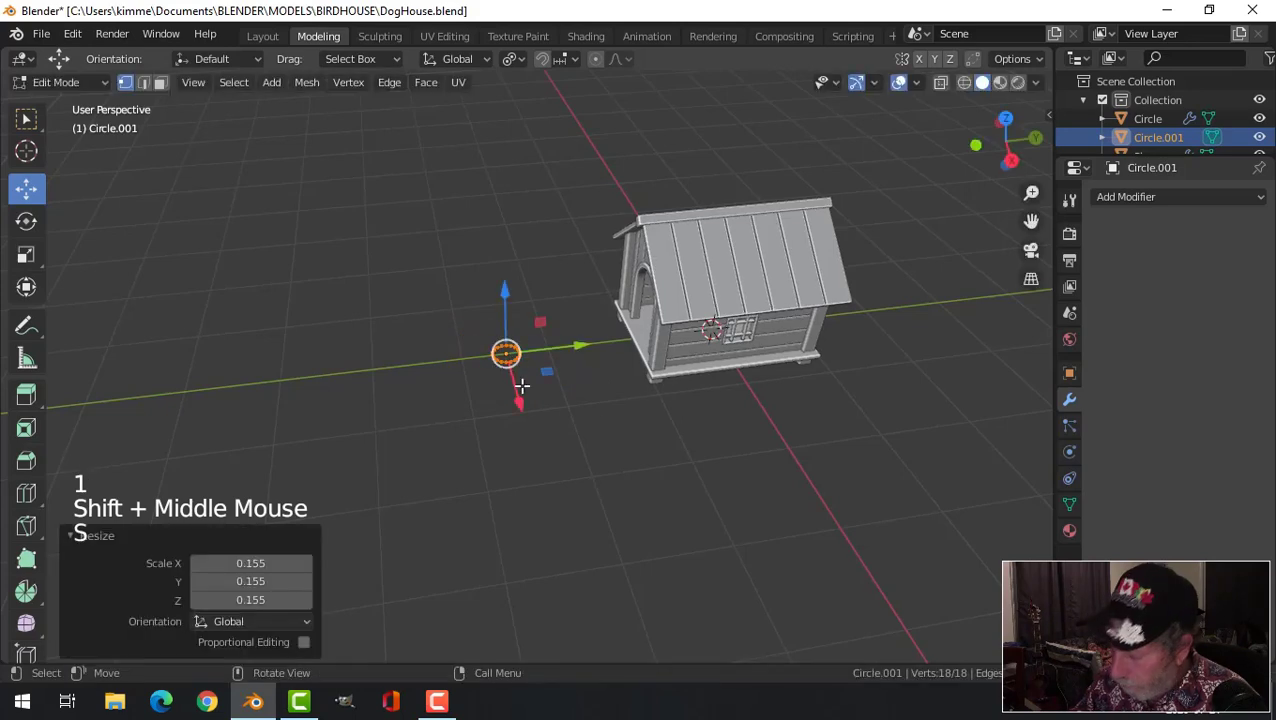
pyautogui.press('KP_Decimal')
pyautogui.scroll(3, 507, 356)
pyautogui.press('s')
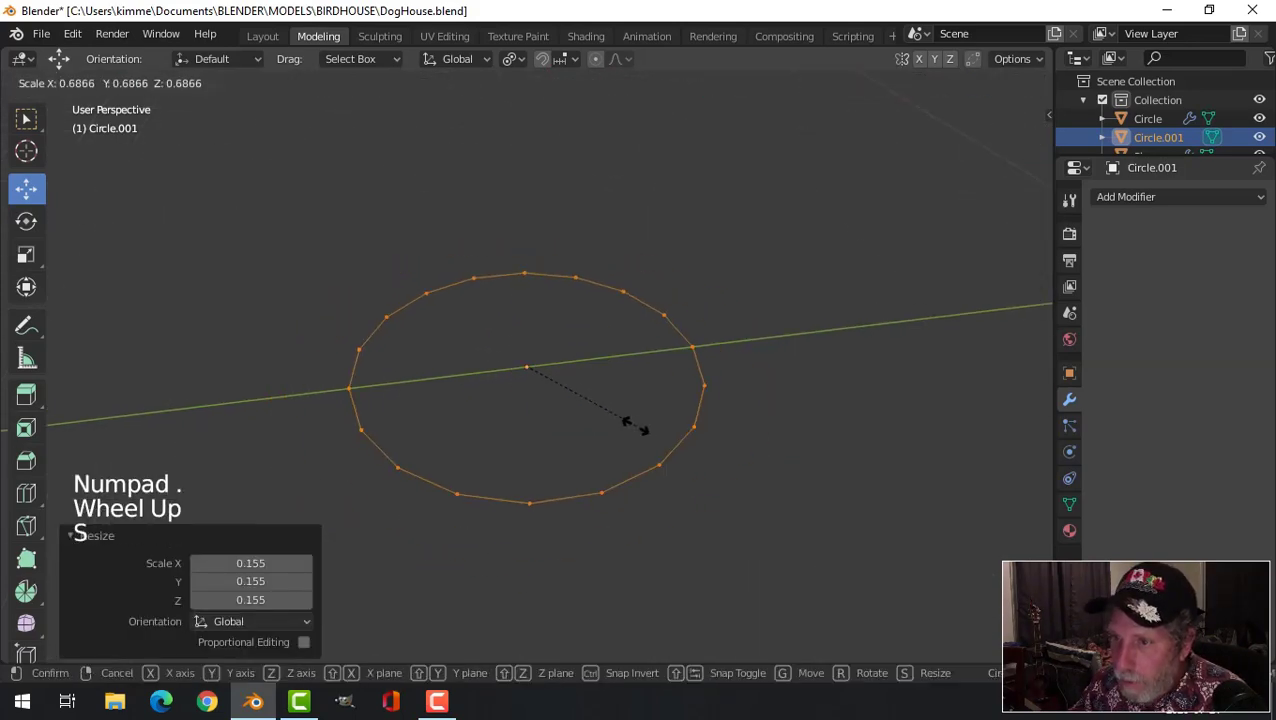
pyautogui.click(647, 426)
# - Extrude the ring inward at a scale of 0.660 and close the centre with Grid Fill
pyautogui.press('e')
pyautogui.press('s')
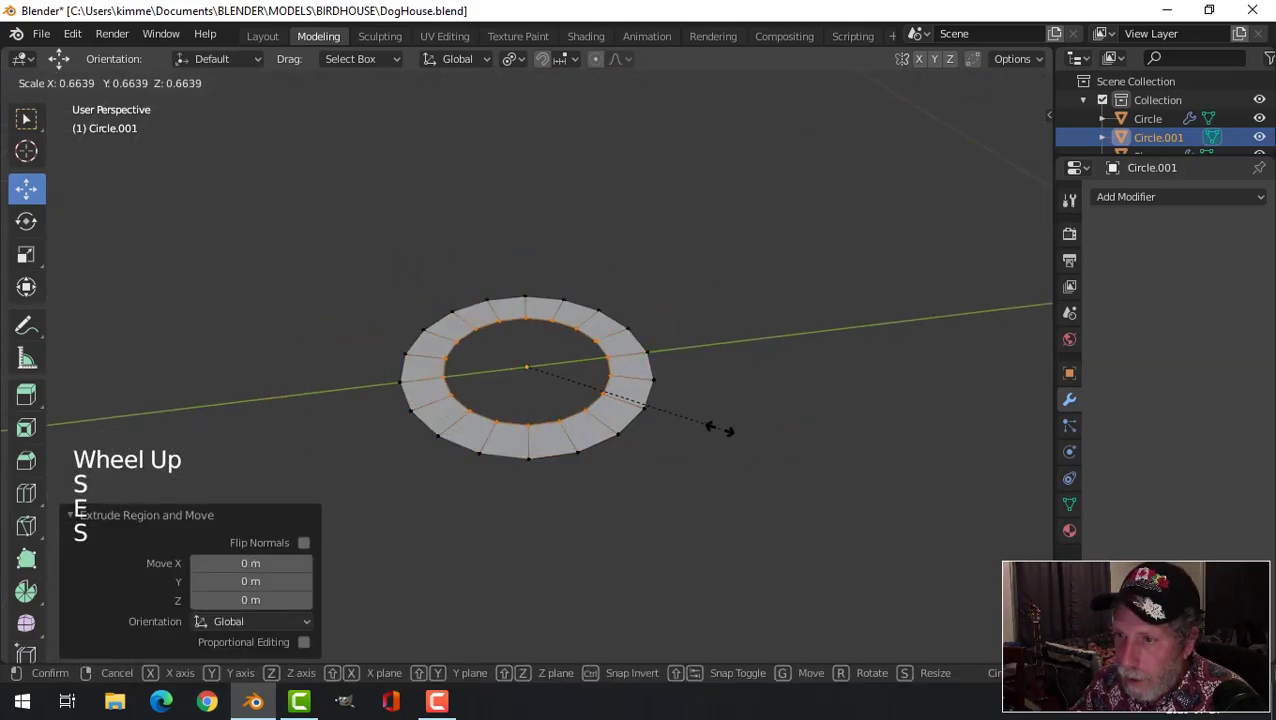
pyautogui.click(712, 427)
pyautogui.click(426, 83)
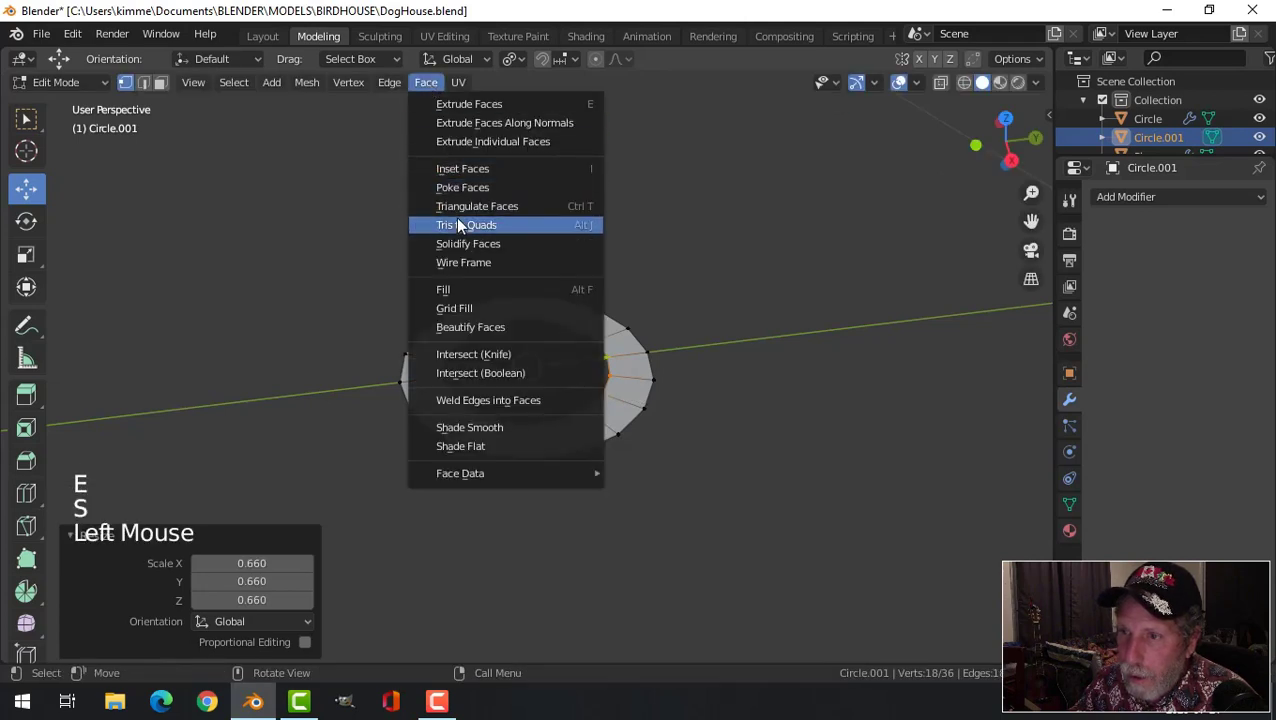
pyautogui.click(479, 308)
pyautogui.hotkey('alt', 'a')
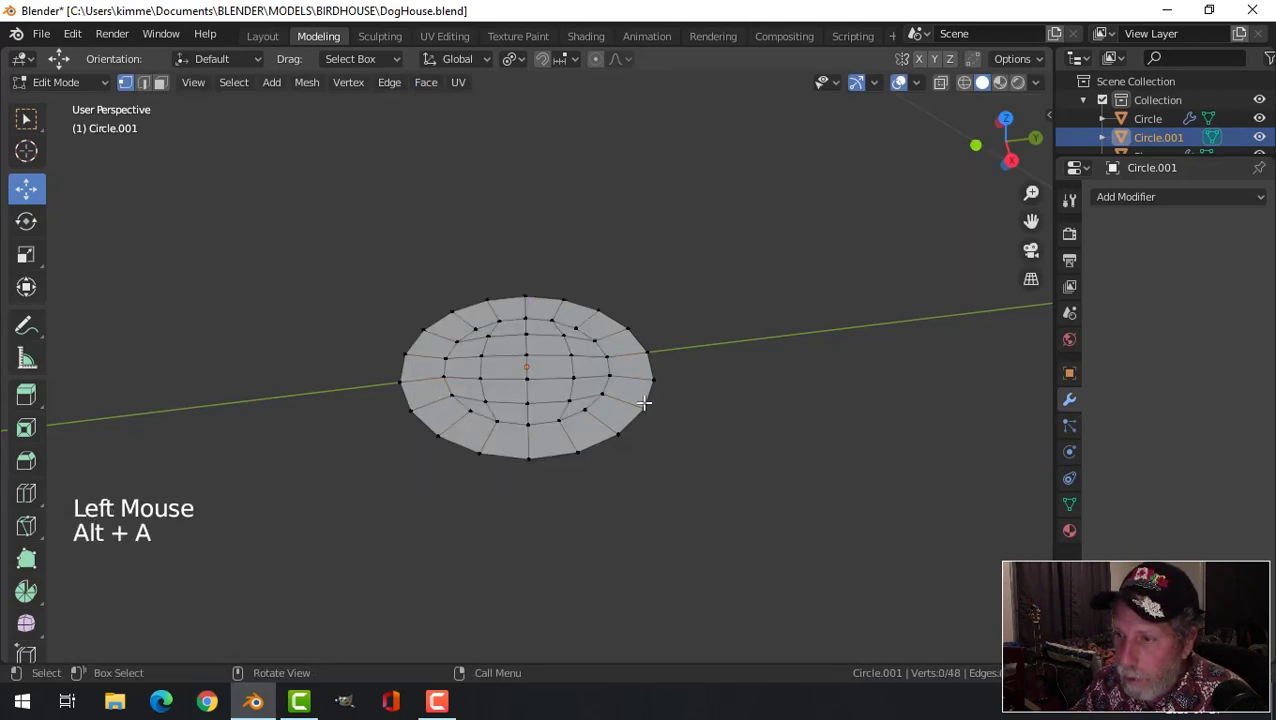
# - Extrude the disc's outer edge loop downward along Z to give the disc thickness
pyautogui.keyDown('alt'); pyautogui.keyDown('shift'); pyautogui.click(644, 398); pyautogui.keyUp('shift'); pyautogui.keyUp('alt')
pyautogui.moveTo(698, 470); pyautogui.dragTo(690, 393, button='middle')
pyautogui.press('e')
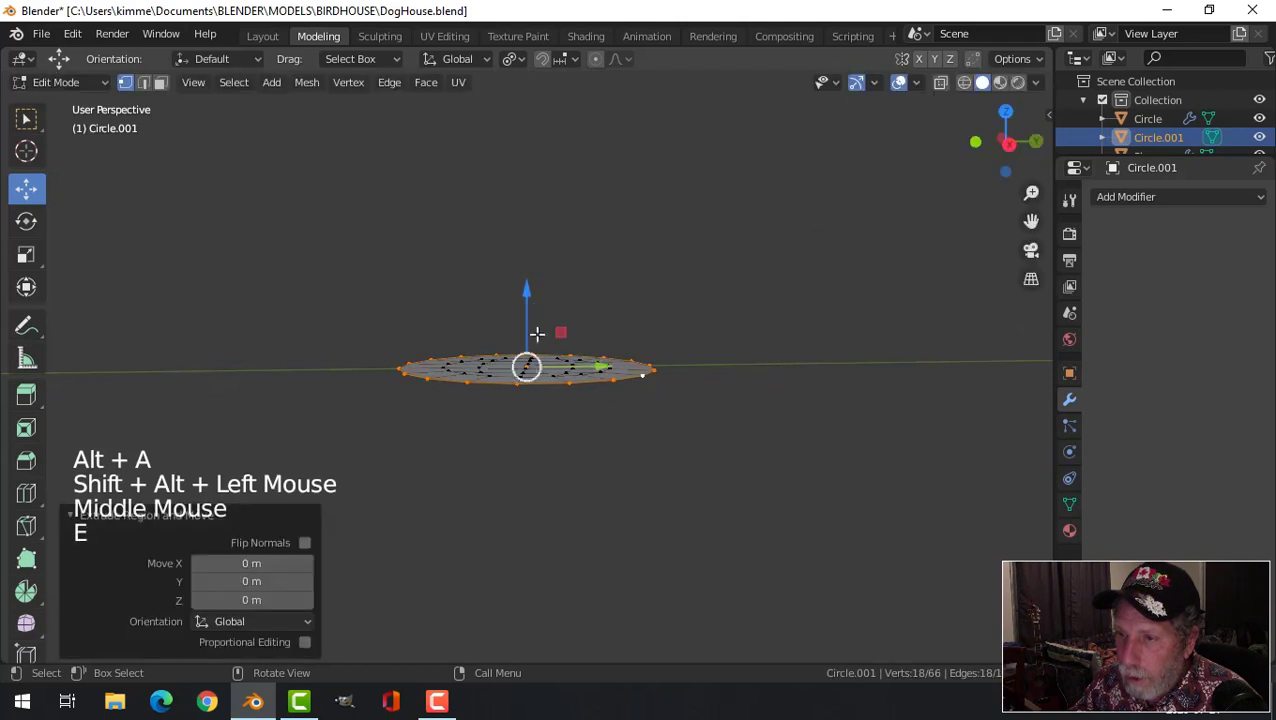
pyautogui.click(530, 333)
pyautogui.hotkey('alt', 'a')
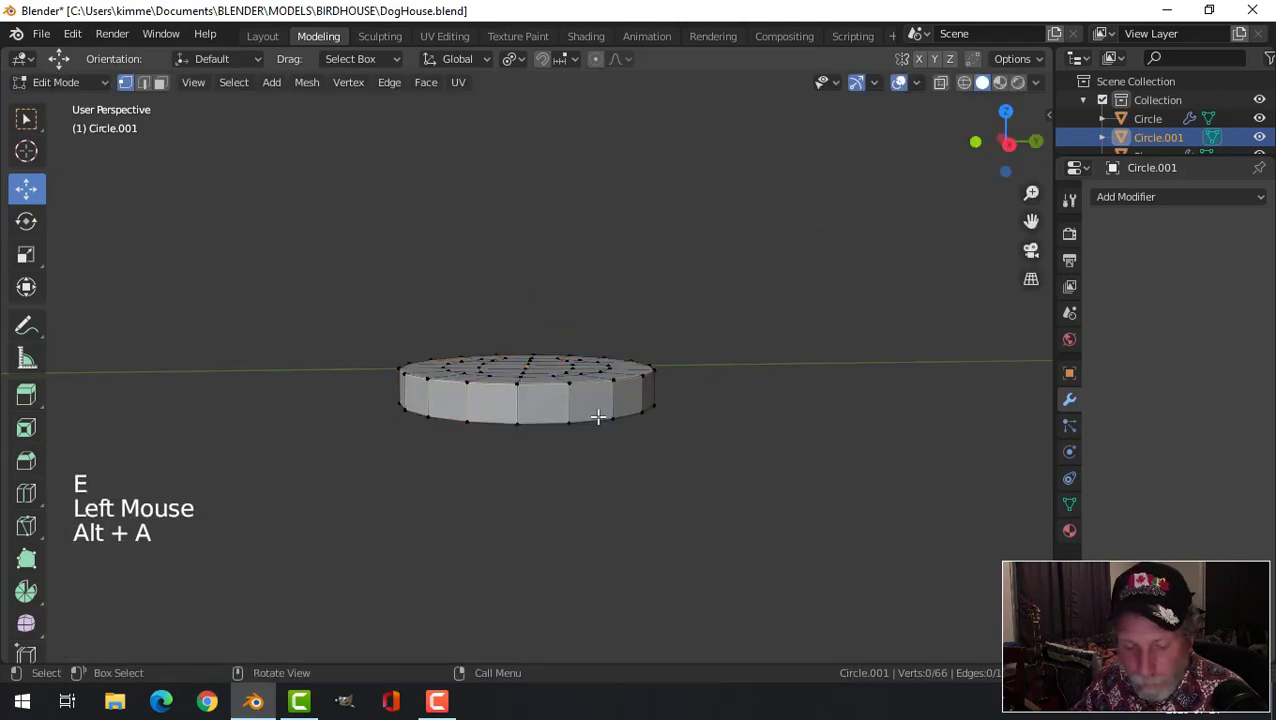
# - Bevel the disc's upper rim edge loop with a 0.00331 m offset and 2 segments
pyautogui.press('2')
pyautogui.keyDown('alt'); pyautogui.keyDown('shift'); pyautogui.click(590, 381); pyautogui.keyUp('shift'); pyautogui.keyUp('alt')
pyautogui.moveTo(660, 430); pyautogui.dragTo(720, 483, button='middle')
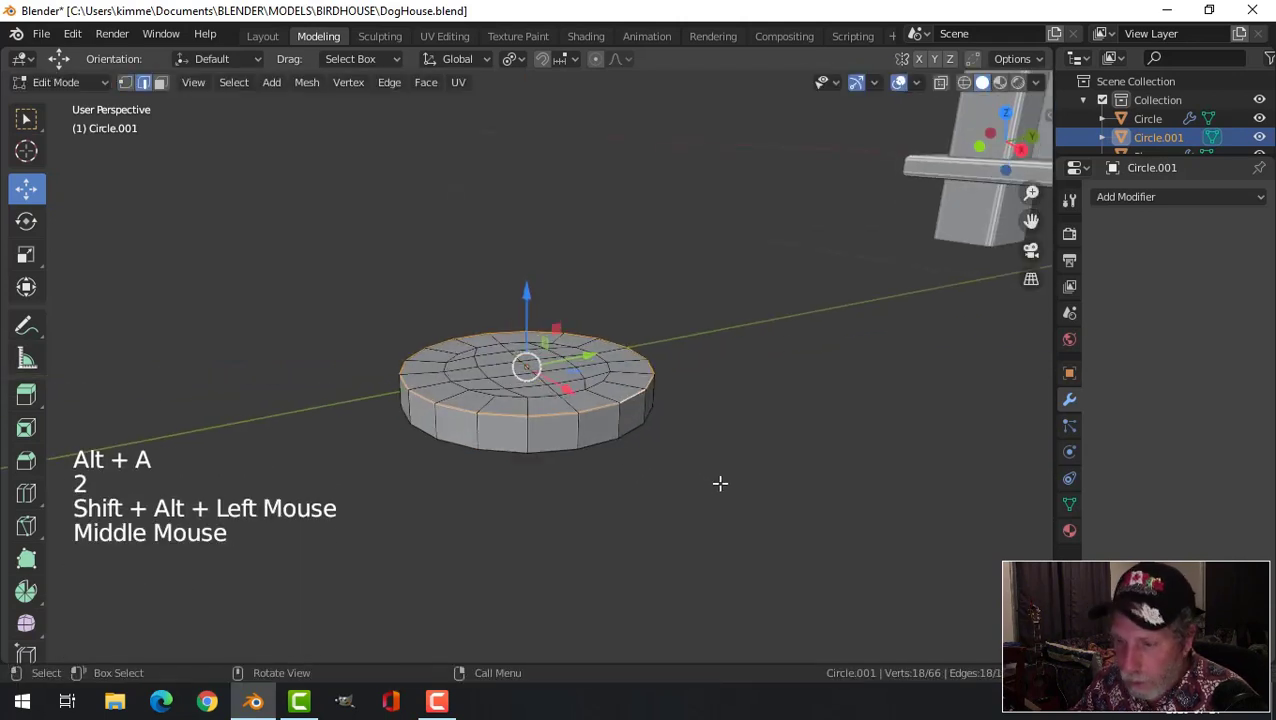
pyautogui.hotkey('ctrl', 'b')
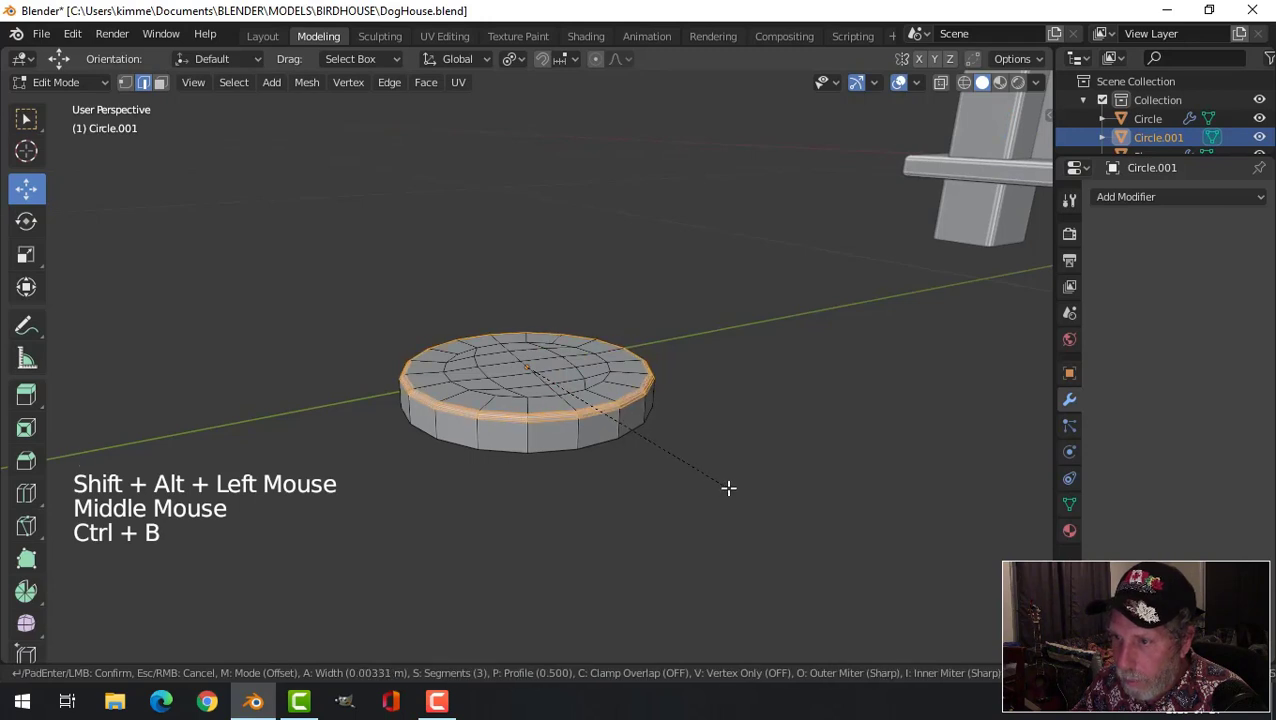
pyautogui.click(728, 488)
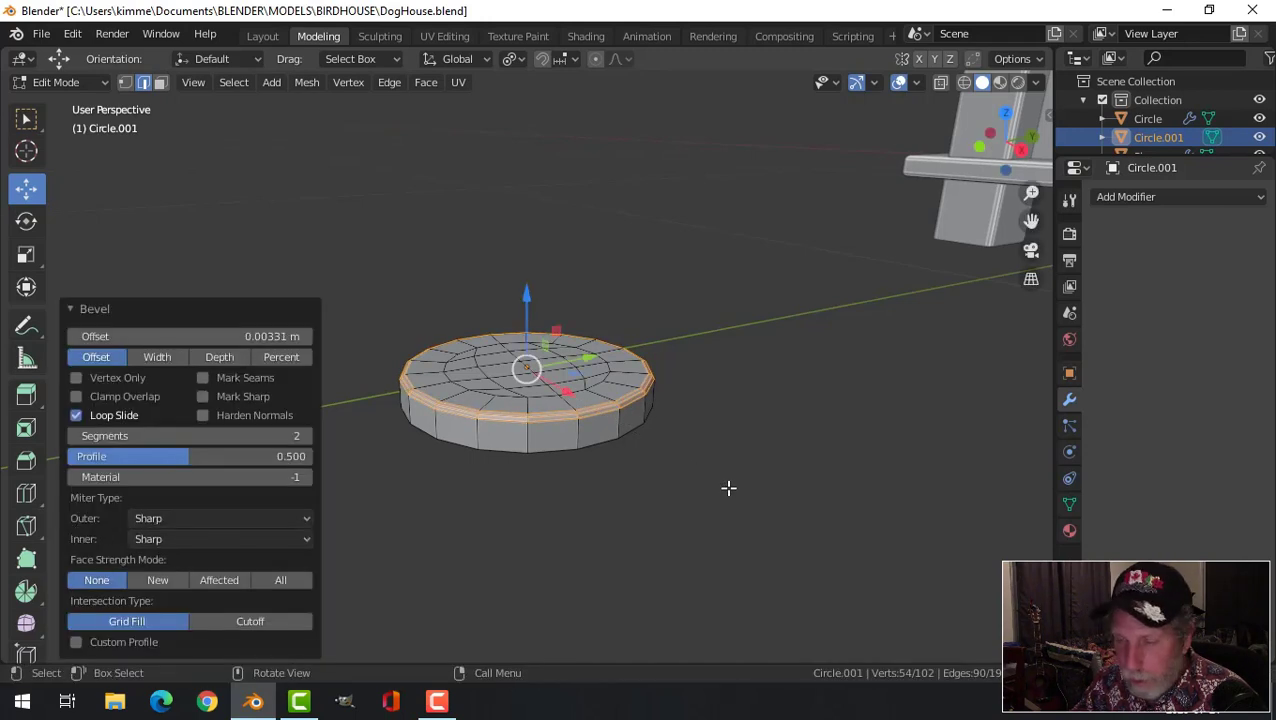
# - Return to Object Mode, shade the disc smooth, and clear the selection
pyautogui.hotkey('alt', 'a')
pyautogui.press('Tab')
pyautogui.rightClick(587, 399)
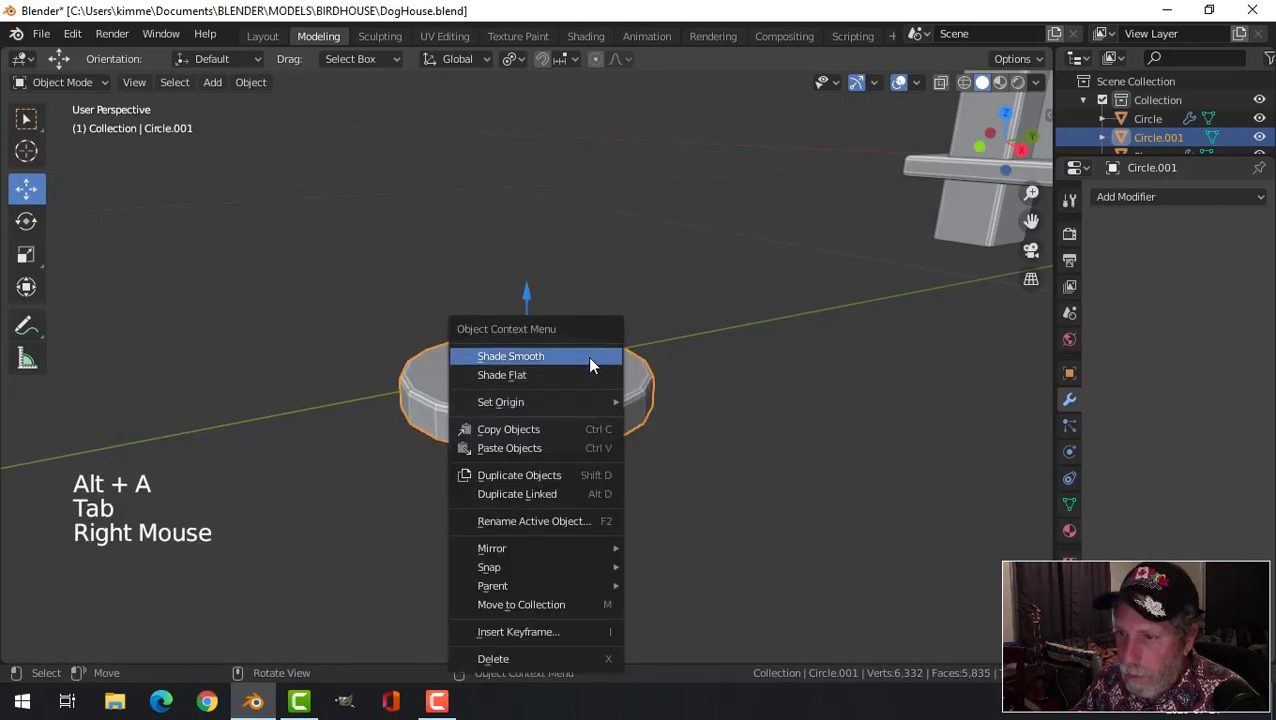
pyautogui.click(589, 357)
pyautogui.scroll(-3, 646, 404)
pyautogui.hotkey('alt', 'a')
pyautogui.scroll(-8, 659, 412)
# - Rotate the disc's whole mesh 90° about X in Edit Mode so it stands upright
pyautogui.click(520, 370)
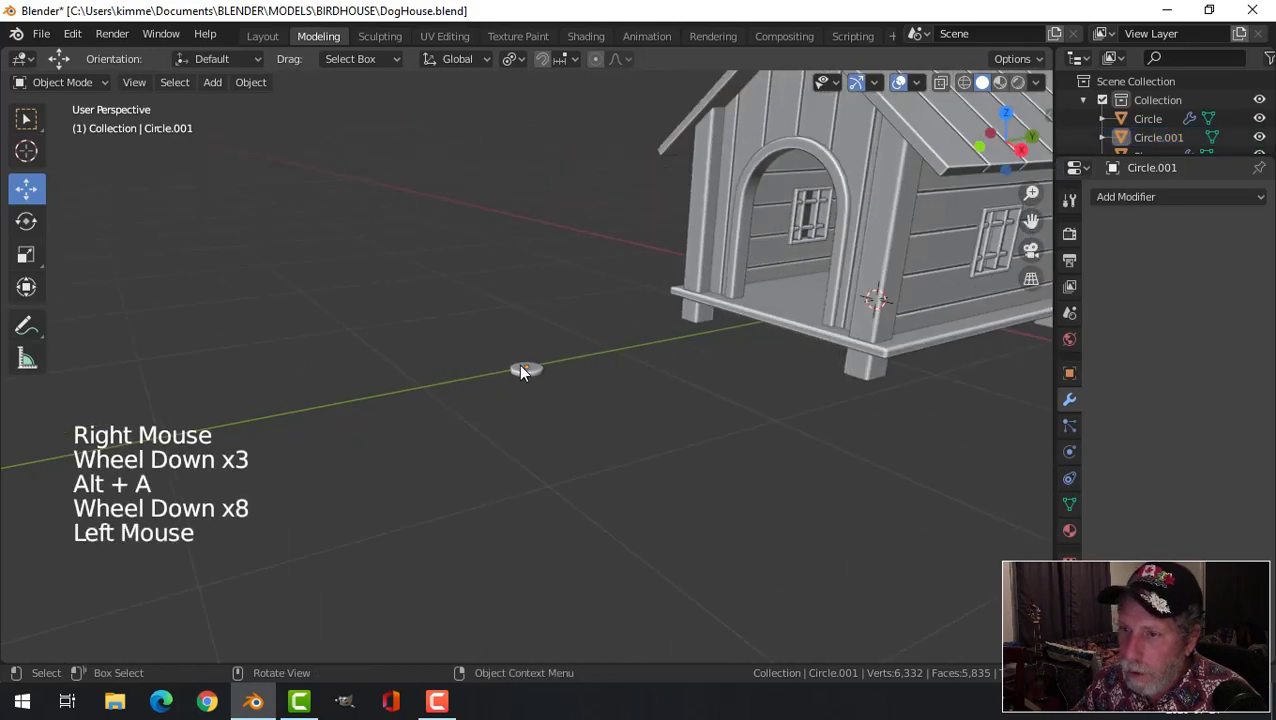
pyautogui.moveTo(520, 370); pyautogui.dragTo(614, 434, button='middle')
pyautogui.press('Tab')
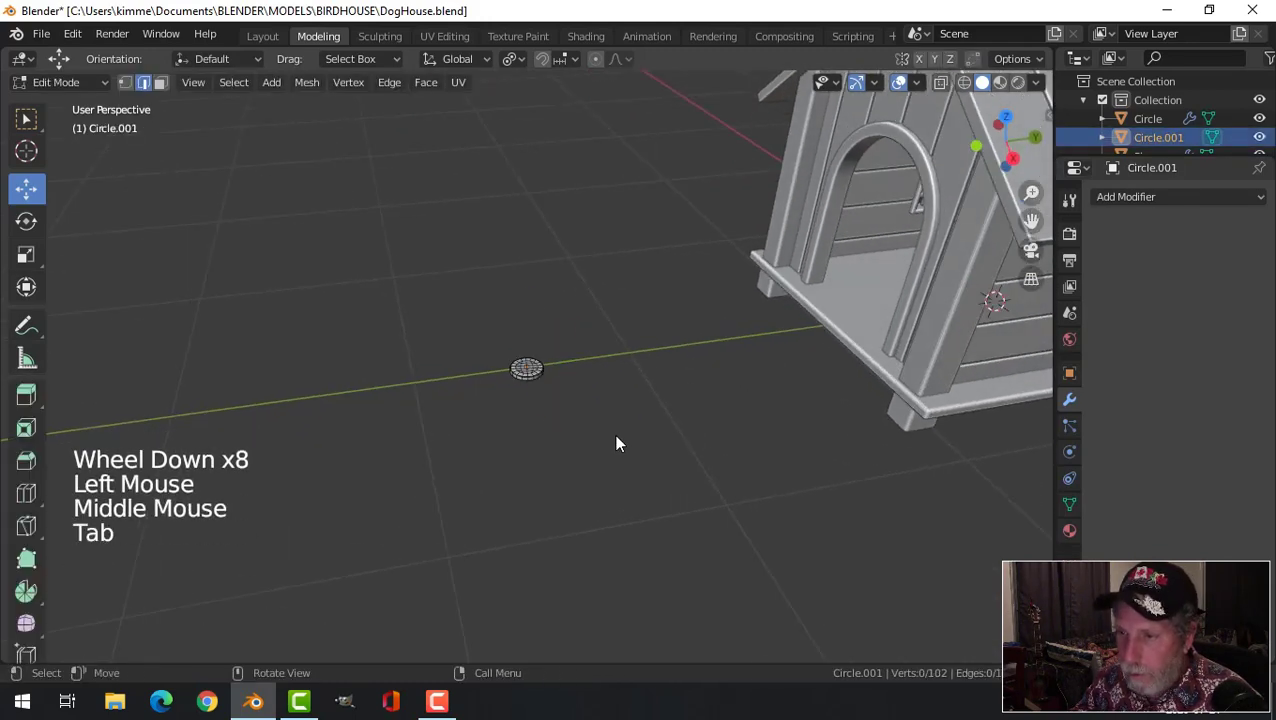
pyautogui.press('a')
pyautogui.scroll(2, 616, 437)
pyautogui.write('rx')
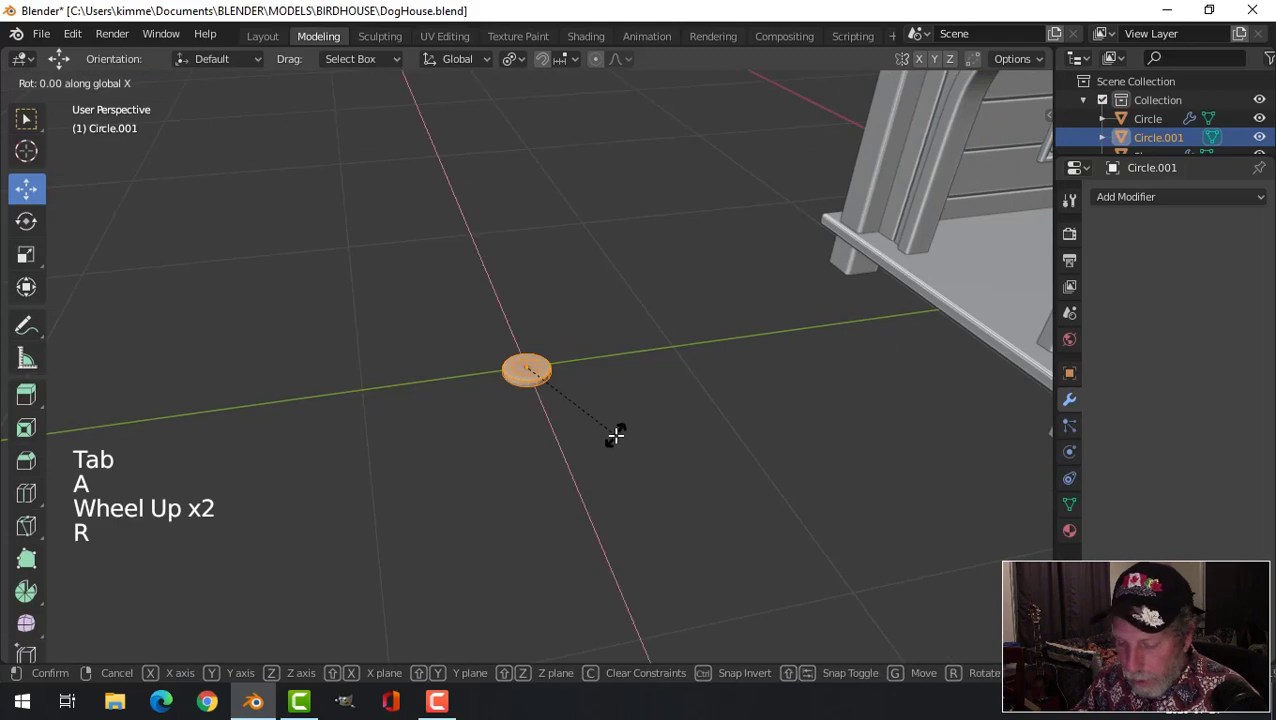
pyautogui.write('90')
pyautogui.press('Return')
pyautogui.scroll(-3, 611, 436)
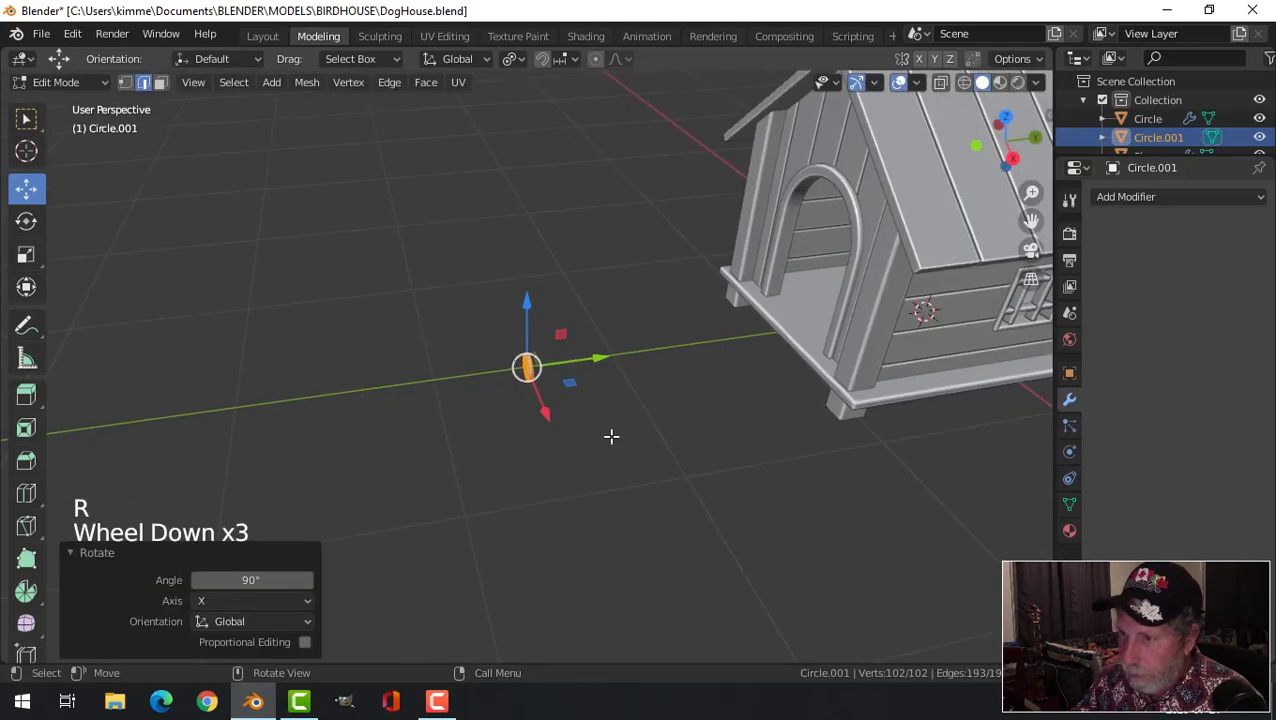
# - In the right side view, move the disc 1.5019 m along Y and 0.4124 m along Z to the doghouse front
pyautogui.press('KP_3')
pyautogui.press('g')
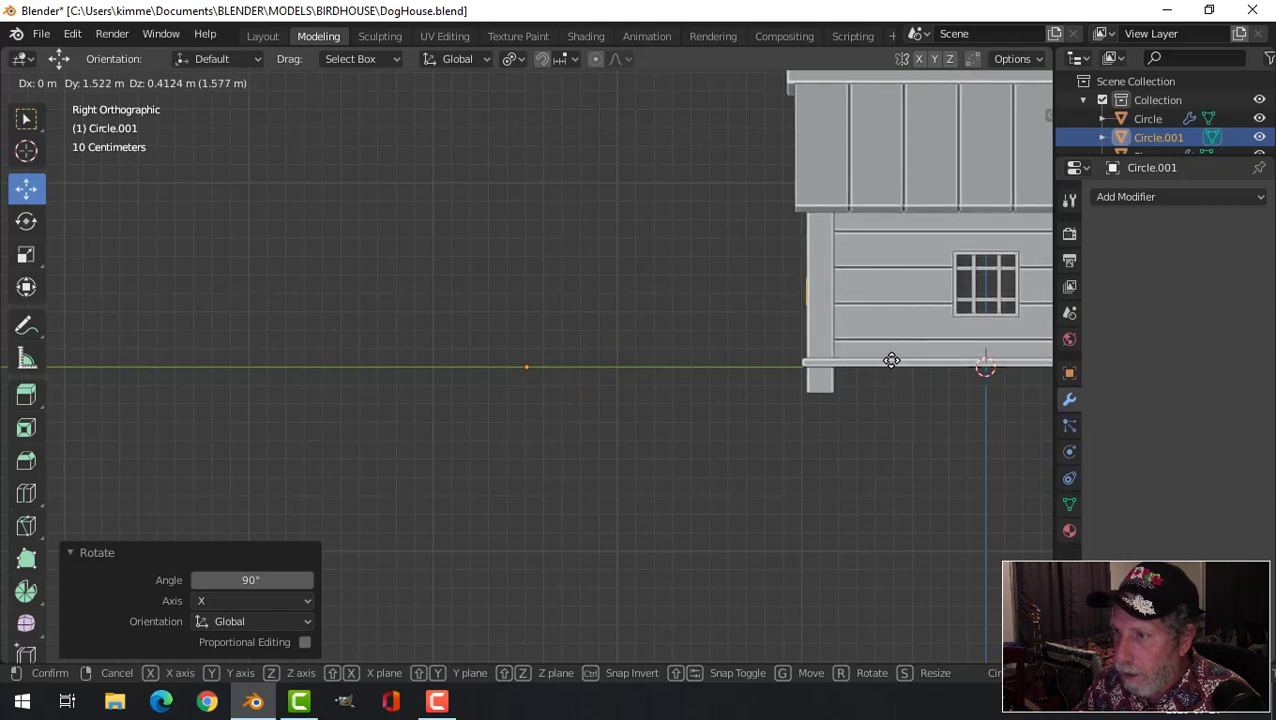
pyautogui.click(888, 360)
pyautogui.press('KP_Decimal')
pyautogui.scroll(-6, 897, 405)
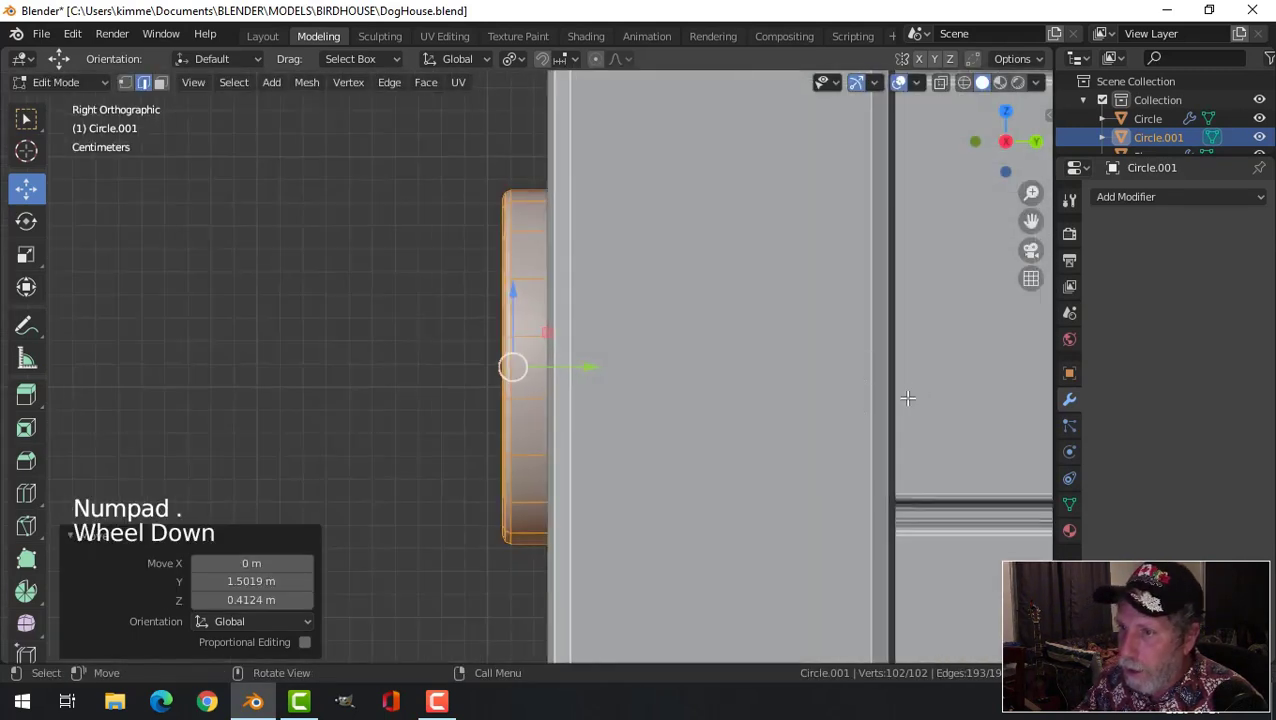
# - Move the disc 0.61651 m along X onto the front corner post and scale it to 0.312
pyautogui.press('KP_1')
pyautogui.scroll(-9, 894, 405)
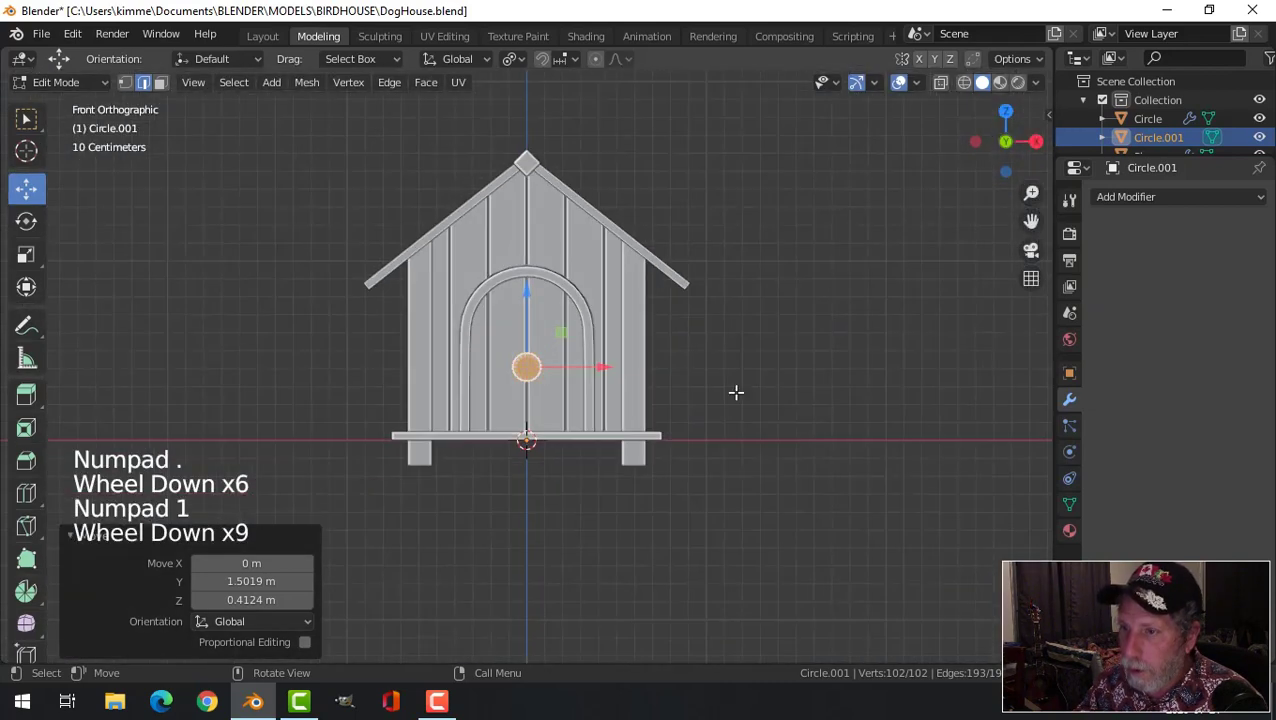
pyautogui.moveTo(604, 367); pyautogui.dragTo(812, 353)
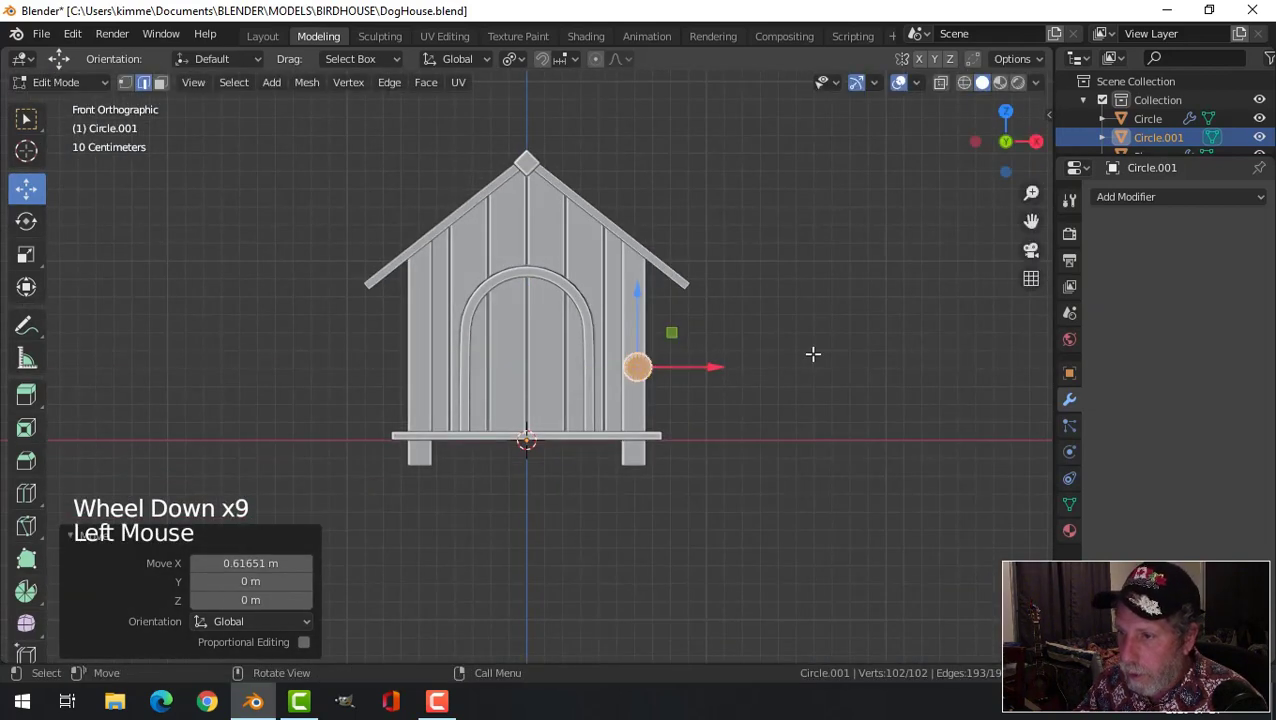
pyautogui.scroll(4, 812, 353)
pyautogui.press('s')
pyautogui.click(806, 366)
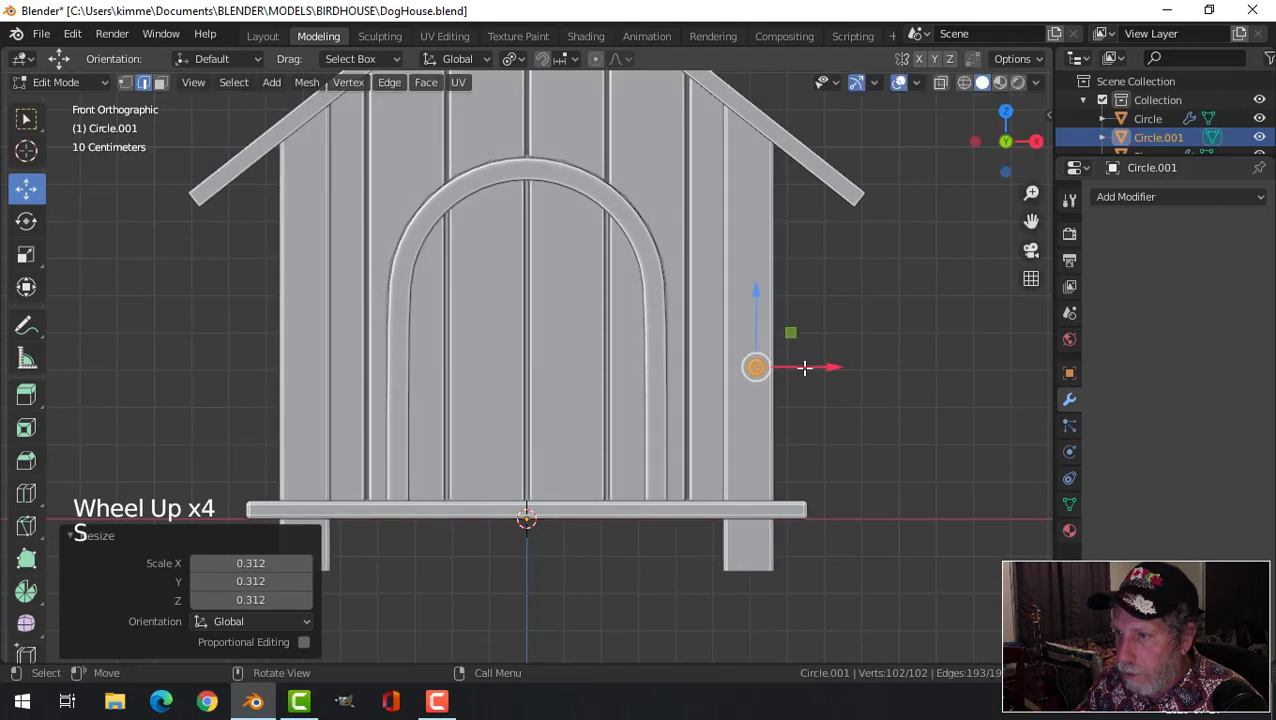
# - Raise the disc about 0.52 m to near the corner post's upper end and adjust it along Y against the post's face
pyautogui.press('g')
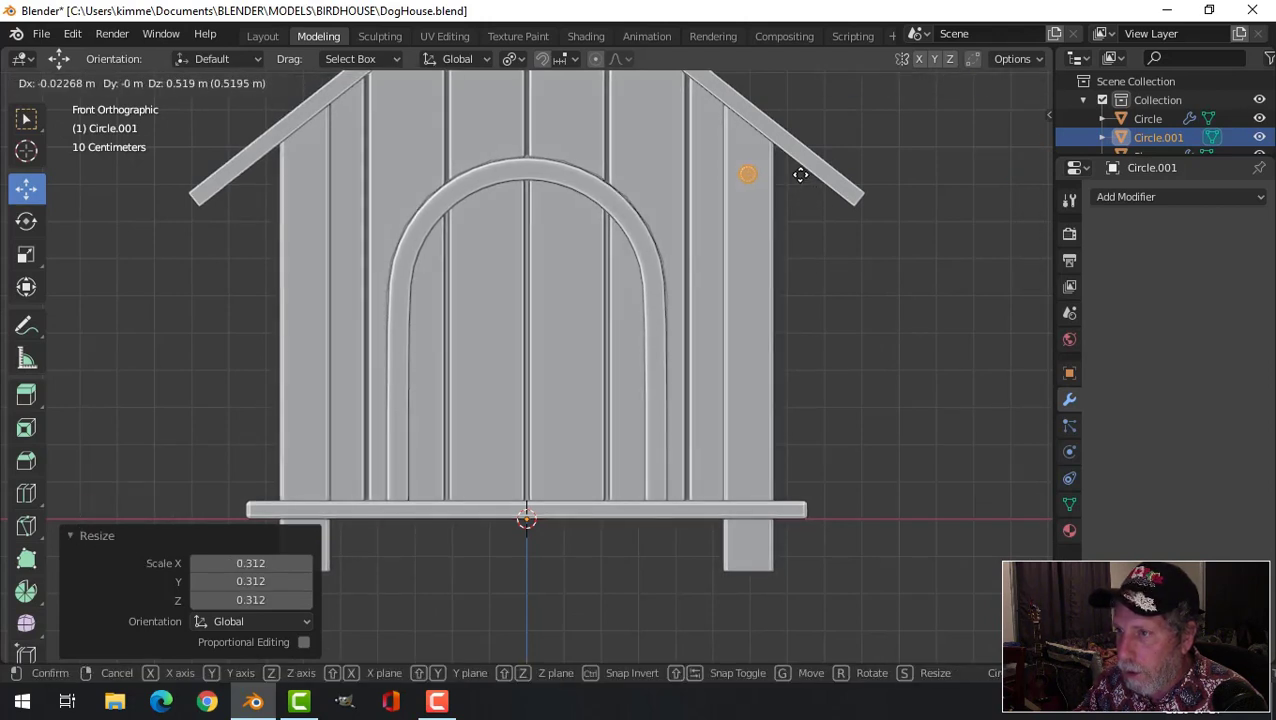
pyautogui.click(801, 175)
pyautogui.moveTo(812, 174); pyautogui.dragTo(646, 286, button='middle')
pyautogui.press('KP_Decimal')
pyautogui.scroll(-2, 639, 316)
pyautogui.moveTo(609, 366); pyautogui.dragTo(632, 363)
pyautogui.scroll(-5, 632, 363)
pyautogui.moveTo(632, 363); pyautogui.dragTo(636, 354, button='middle')
pyautogui.scroll(2, 632, 363)
pyautogui.moveTo(614, 372); pyautogui.dragTo(605, 348)
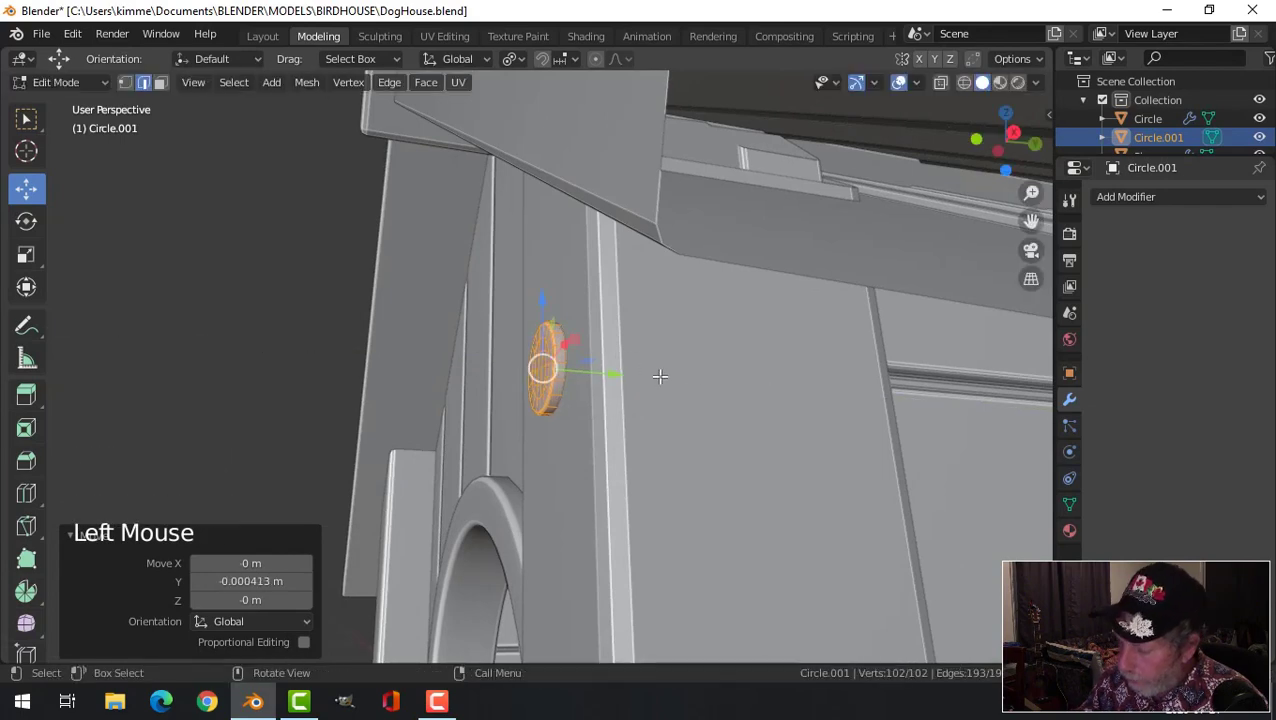
# - Duplicate the disc and move the copy down along Z to near the post's lower end
pyautogui.press('KP_1')
pyautogui.scroll(-11, 658, 376)
pyautogui.keyDown('shift'); pyautogui.moveTo(624, 438); pyautogui.dragTo(620, 373, button='middle'); pyautogui.keyUp('shift')
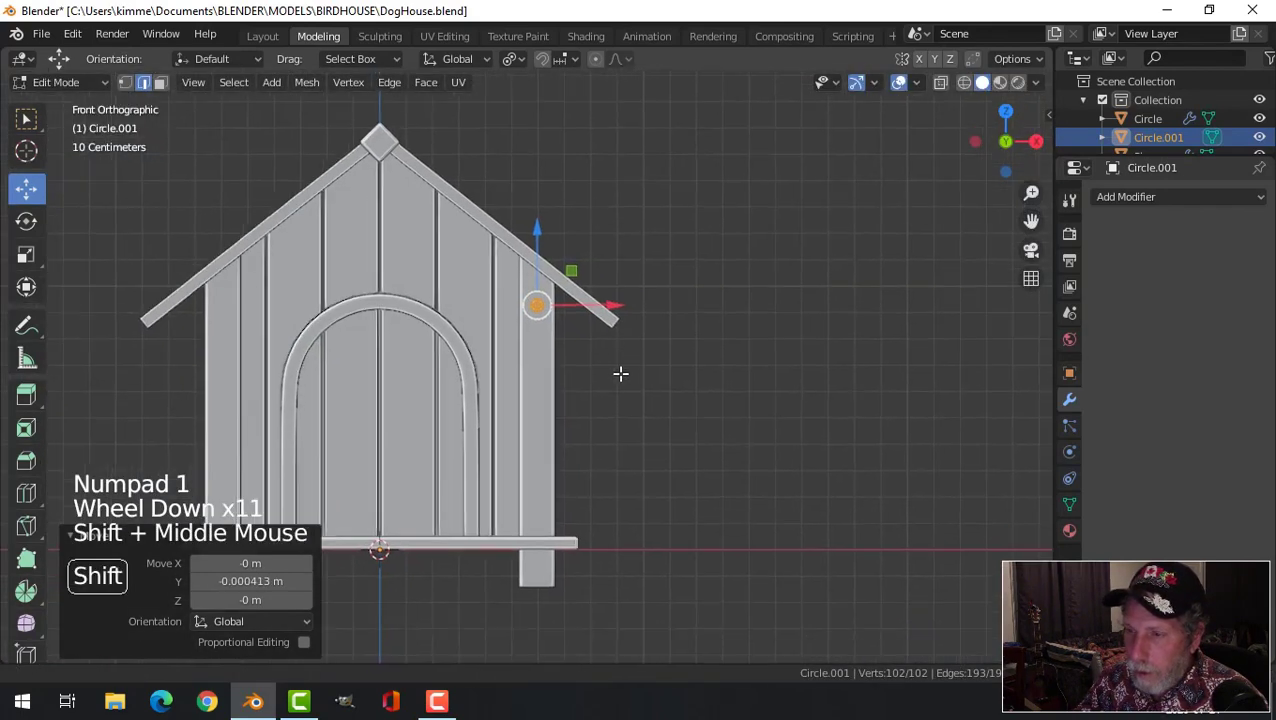
pyautogui.hotkey('shift', 'd')
pyautogui.moveTo(536, 231); pyautogui.dragTo(516, 436)
# - Duplicate both discs and move the copies -1.1877 m along X onto the opposite front corner post
pyautogui.press('a')
pyautogui.keyDown('shift'); pyautogui.moveTo(655, 407); pyautogui.dragTo(709, 404, button='middle'); pyautogui.keyUp('shift')
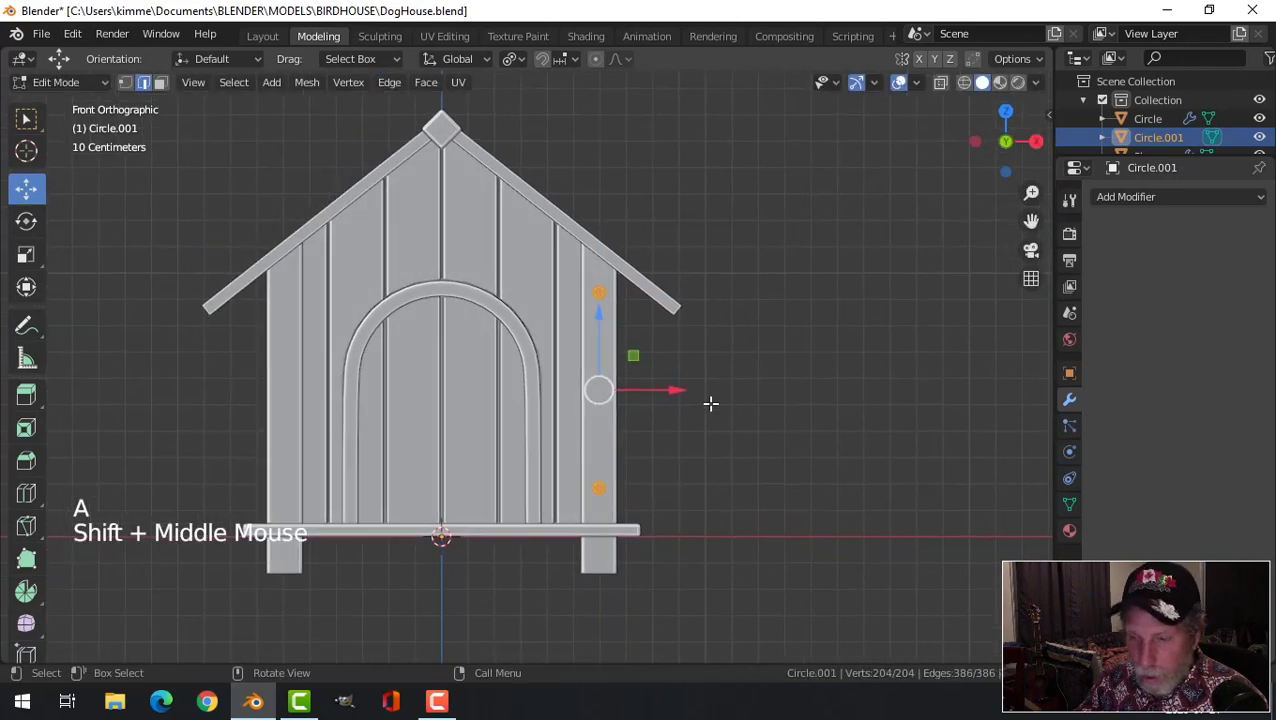
pyautogui.hotkey('shift', 'd')
pyautogui.moveTo(682, 392); pyautogui.dragTo(514, 405)
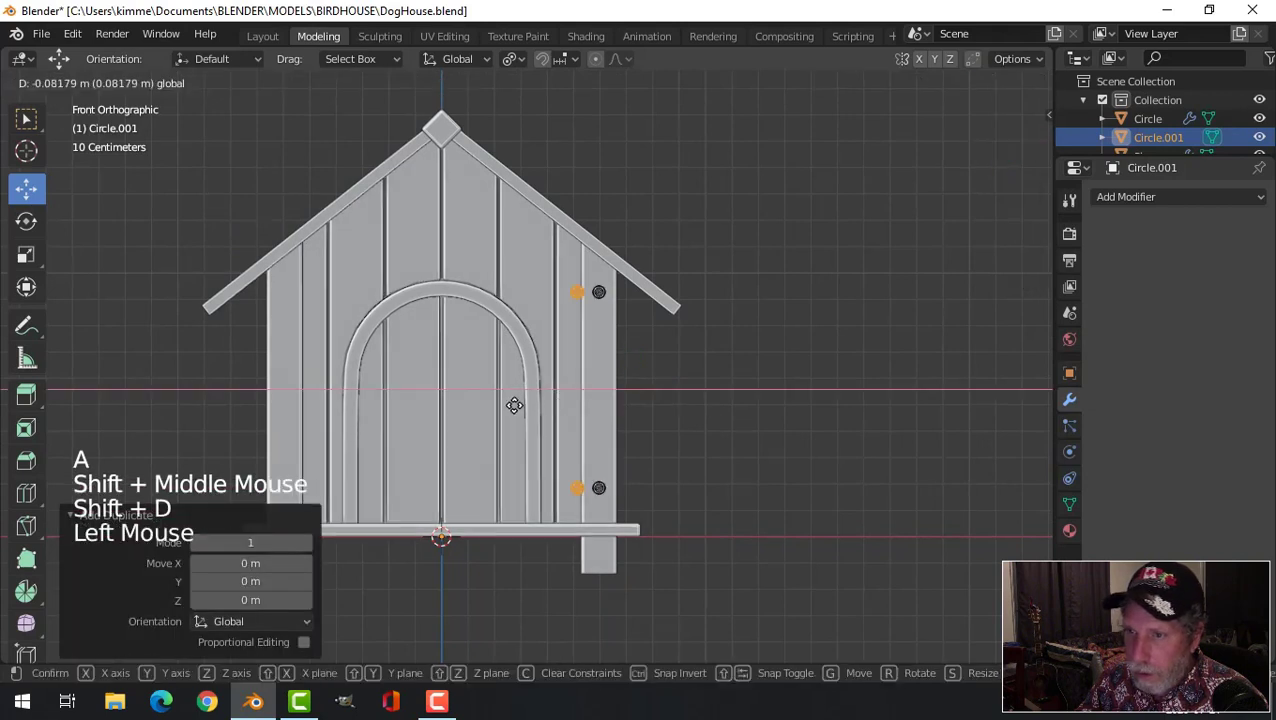
pyautogui.click(355, 413)
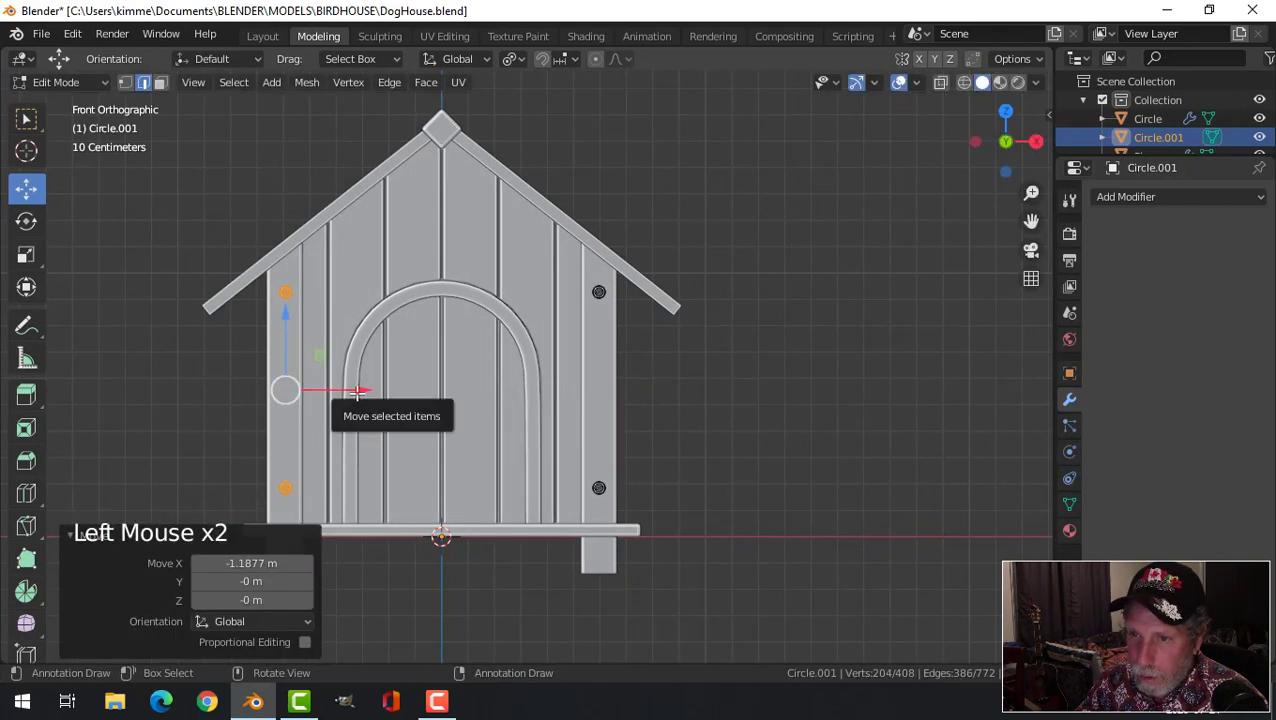
# - Duplicate all four front post discs and move the copies 2.137 m along Y to behind the rear wall
pyautogui.moveTo(357, 393); pyautogui.dragTo(353, 393)
pyautogui.press('a')
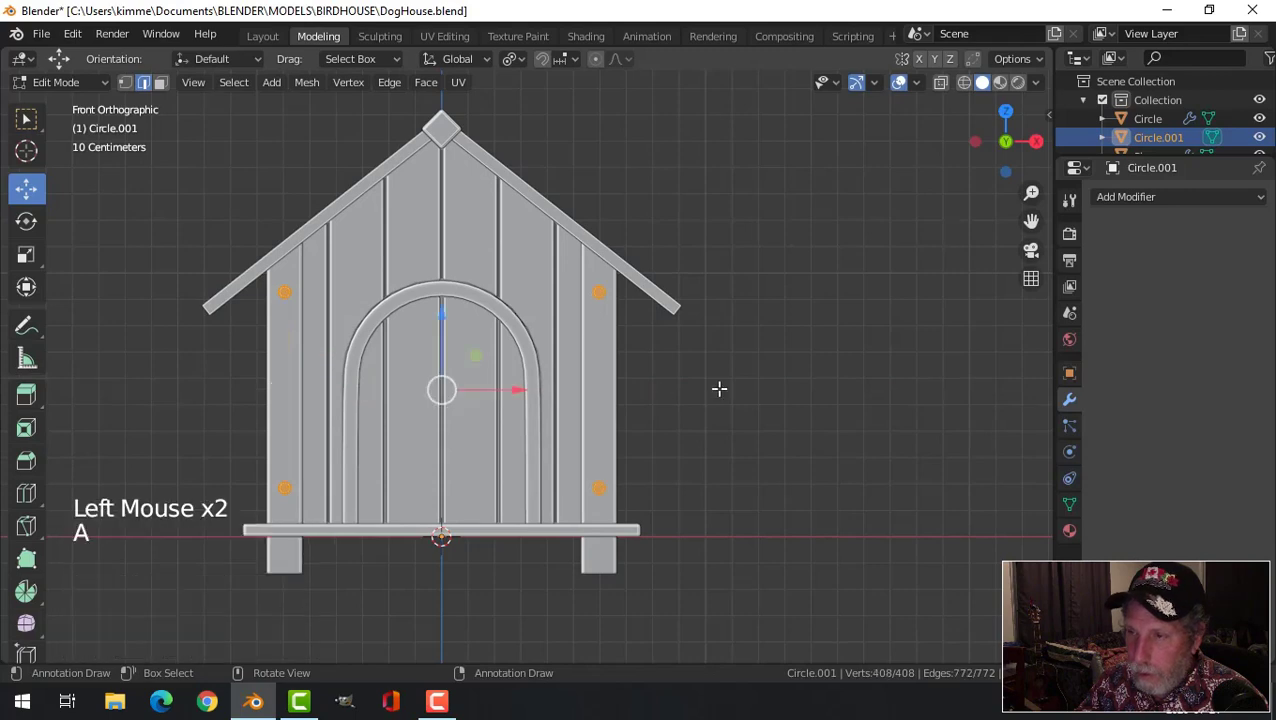
pyautogui.scroll(-3, 718, 387)
pyautogui.moveTo(718, 387); pyautogui.dragTo(566, 388, button='middle')
pyautogui.hotkey('shift', 'd')
pyautogui.click(789, 384)
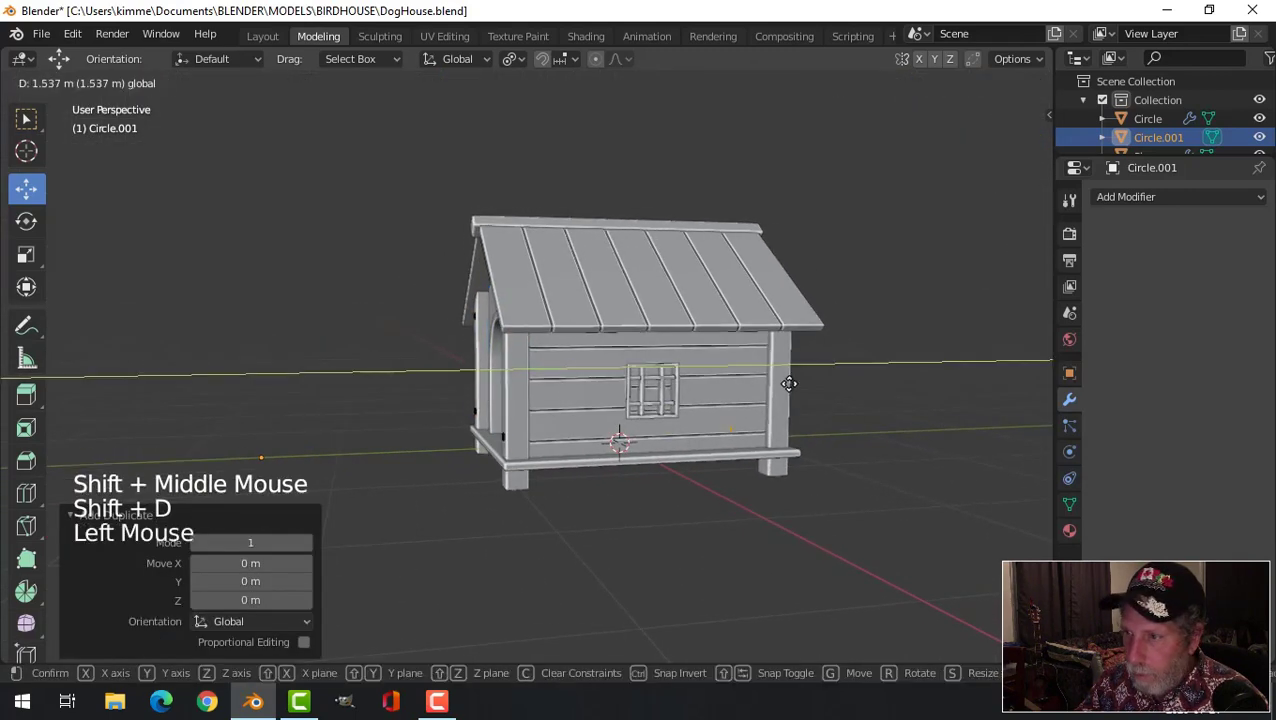
pyautogui.keyDown('shift'); pyautogui.moveTo(911, 379); pyautogui.dragTo(820, 400, button='middle'); pyautogui.keyUp('shift')
pyautogui.moveTo(820, 400); pyautogui.dragTo(732, 430, button='middle')
pyautogui.scroll(2, 777, 450)
# - Rotate the rear discs 180° about Z and move them -0.18196 m along Y towards the rear corner posts
pyautogui.write('rz')
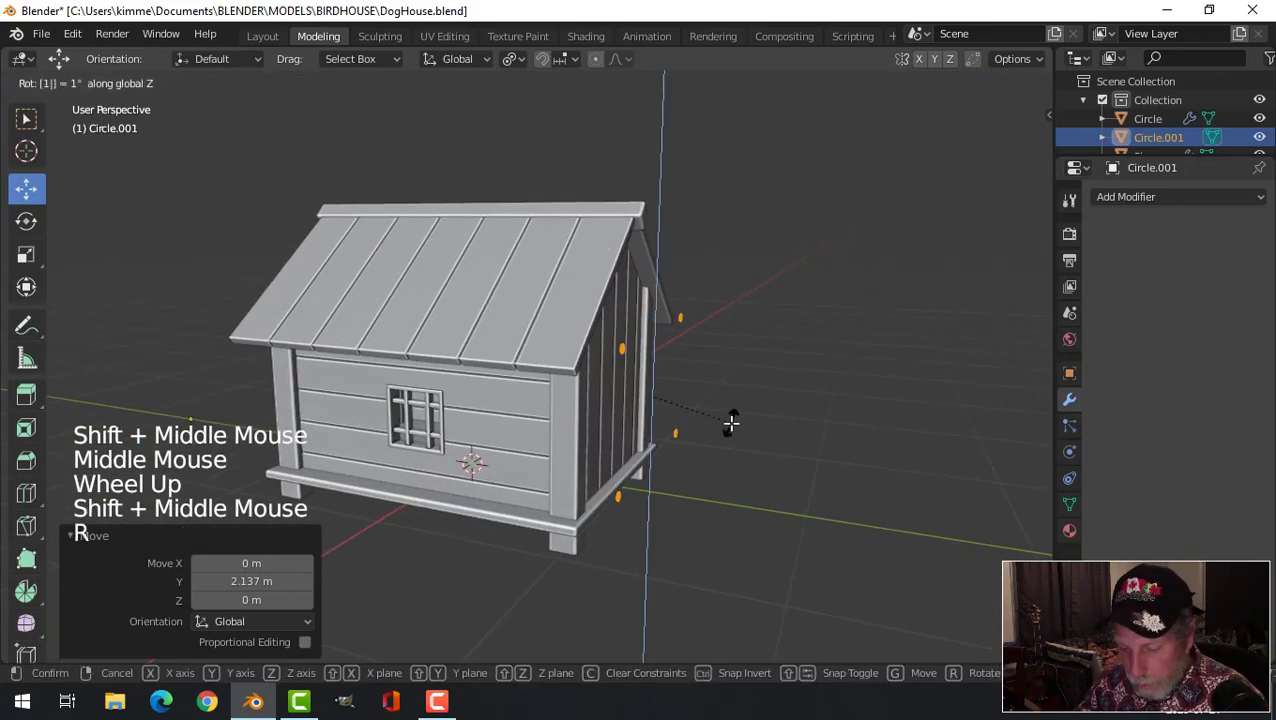
pyautogui.write('0')
pyautogui.press('Return')
pyautogui.scroll(3, 709, 407)
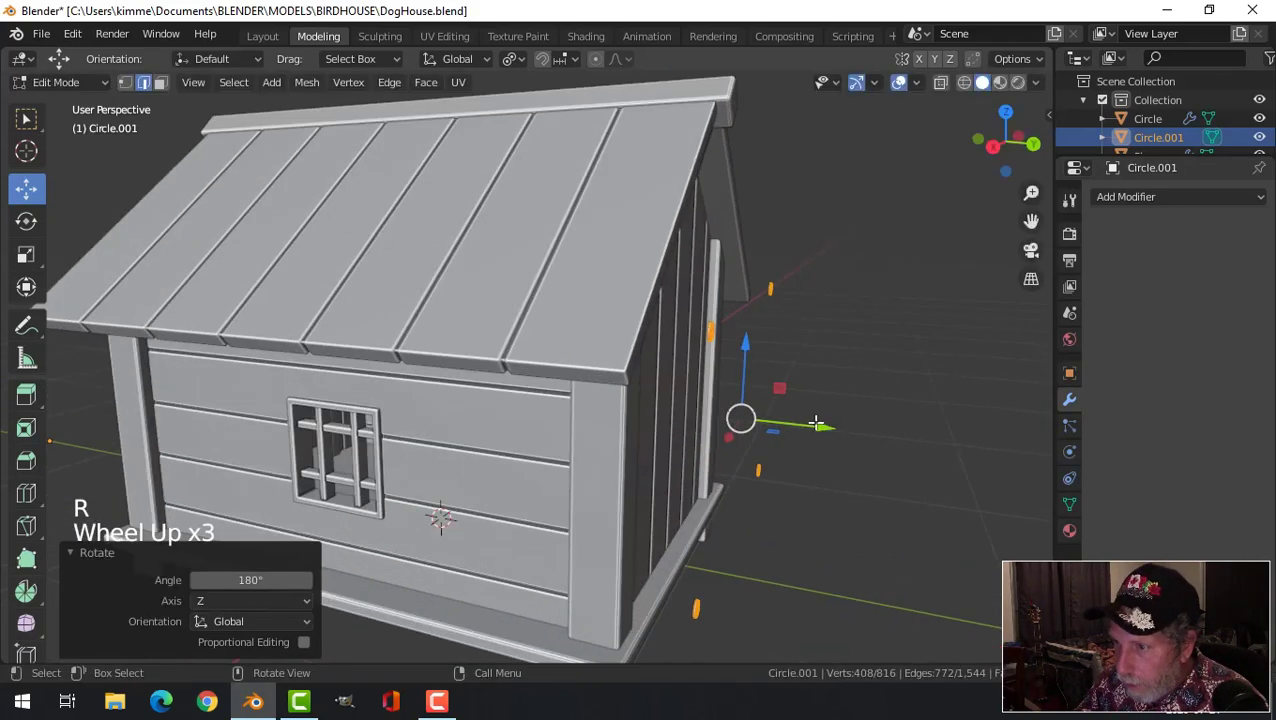
pyautogui.moveTo(740, 419); pyautogui.dragTo(756, 426)
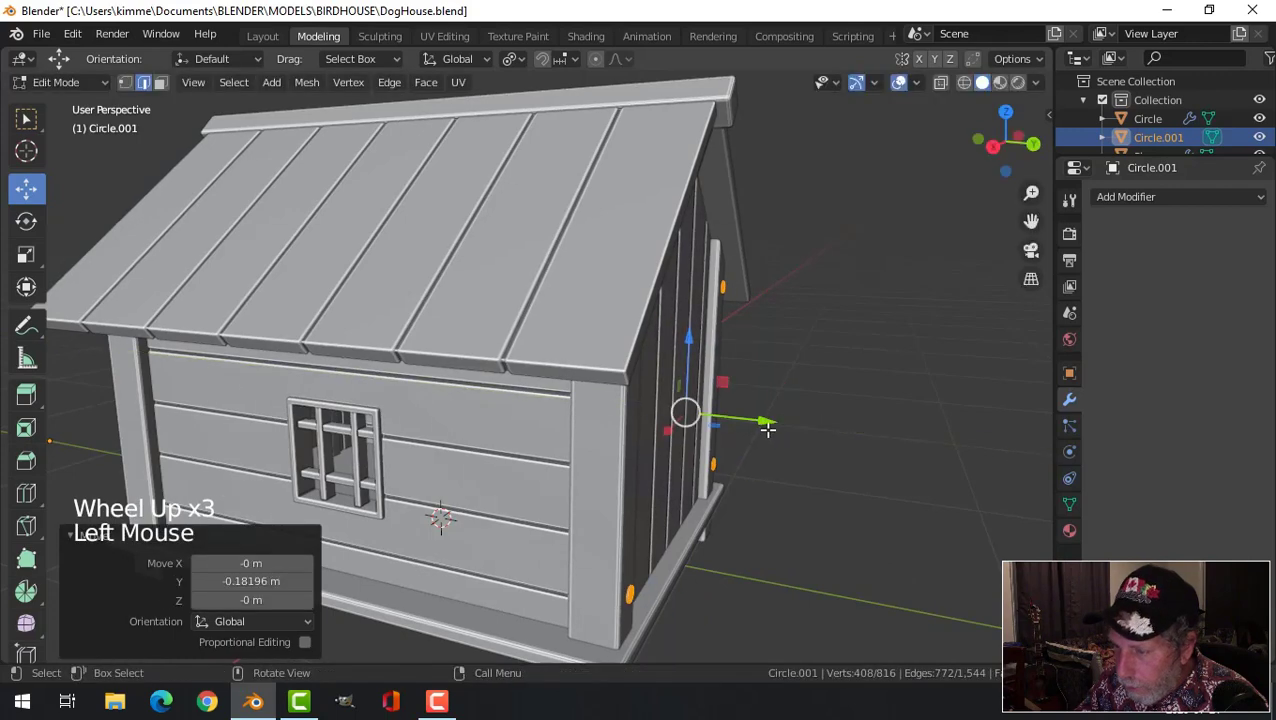
# - Fine-tune the rear discs along Y so they sit against the post faces, and return to Object Mode
pyautogui.press('KP_Decimal')
pyautogui.scroll(4, 766, 430)
pyautogui.keyDown('shift'); pyautogui.moveTo(552, 384); pyautogui.dragTo(658, 481, button='middle'); pyautogui.keyUp('shift')
pyautogui.moveTo(727, 503); pyautogui.dragTo(716, 501)
pyautogui.hotkey('alt', 'a')
pyautogui.press('Tab')
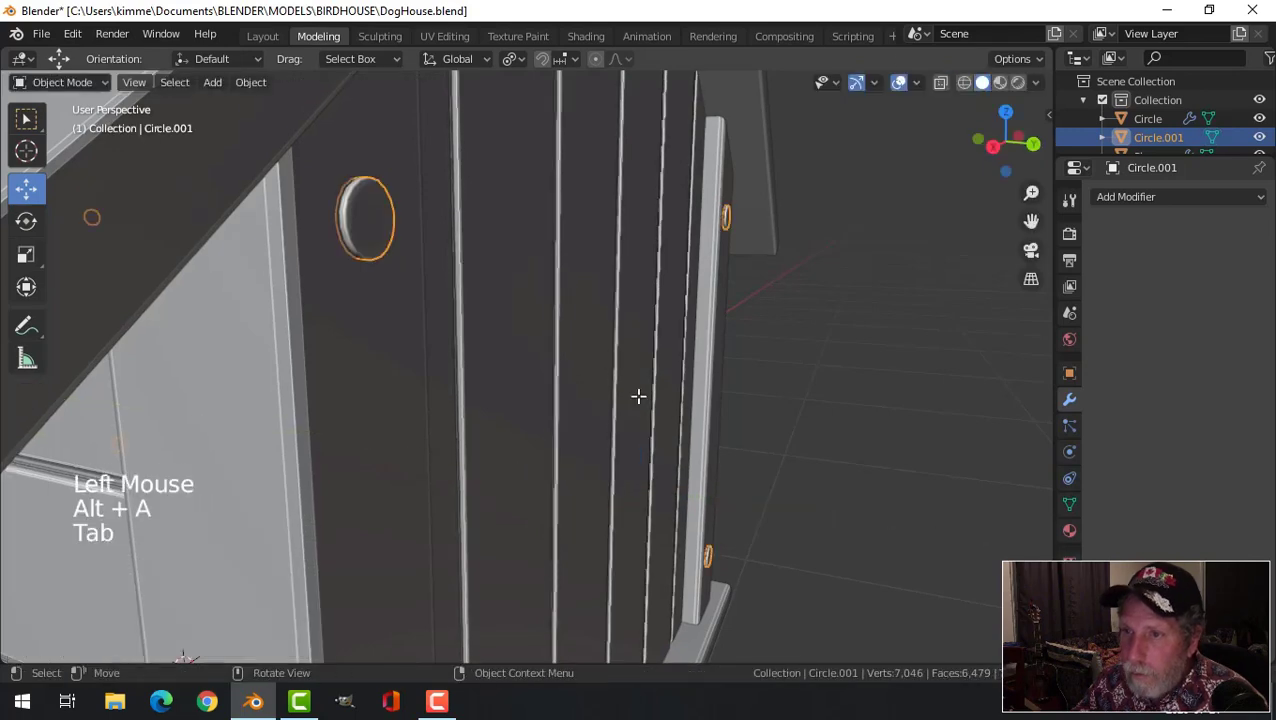
# - Deselect the discs and save the doghouse file
pyautogui.scroll(-3, 634, 395)
pyautogui.hotkey('alt', 'a')
pyautogui.scroll(-1, 601, 418)
pyautogui.scroll(-4, 601, 418)
pyautogui.moveTo(601, 418)
pyautogui.mouseDown(button='middle')
pyautogui.moveTo(712, 367)
pyautogui.moveTo(729, 410)
pyautogui.moveTo(717, 343)
pyautogui.moveTo(686, 401)
pyautogui.moveTo(646, 413)
pyautogui.moveTo(621, 370)
pyautogui.moveTo(665, 346)
pyautogui.moveTo(611, 284)
pyautogui.moveTo(430, 330)
pyautogui.moveTo(313, 334)
pyautogui.moveTo(606, 323)
pyautogui.moveTo(688, 338)
pyautogui.moveTo(600, 352)
pyautogui.moveTo(683, 390)
pyautogui.moveTo(688, 405)
pyautogui.moveTo(614, 369)
pyautogui.moveTo(643, 344)
pyautogui.moveTo(632, 372)
pyautogui.moveTo(599, 343)
pyautogui.mouseUp(button='middle')
pyautogui.scroll(-2, 729, 410)
pyautogui.hotkey('ctrl', 's')
# - Set the viewport's solid shading to MatCap lighting with the matte red clay sphere
pyautogui.scroll(-2, 665, 346)
pyautogui.scroll(2, 572, 352)
pyautogui.scroll(1, 687, 395)
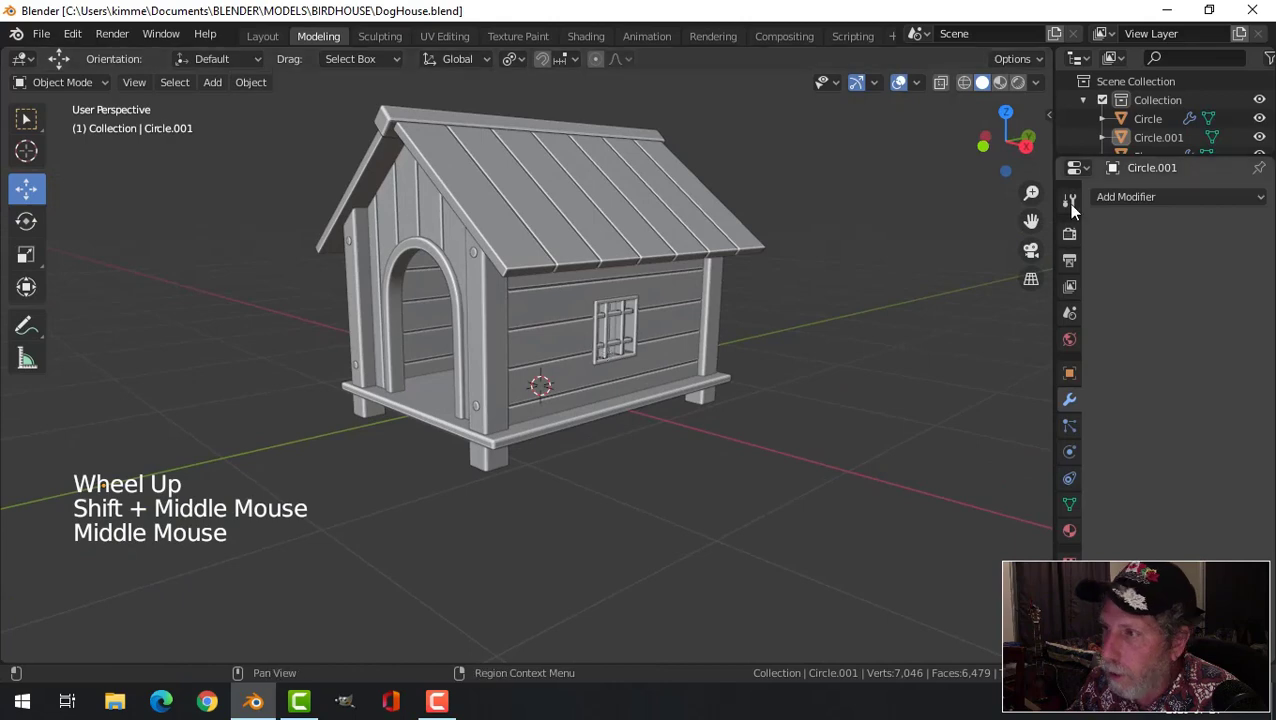
pyautogui.click(1035, 83)
pyautogui.click(1021, 173)
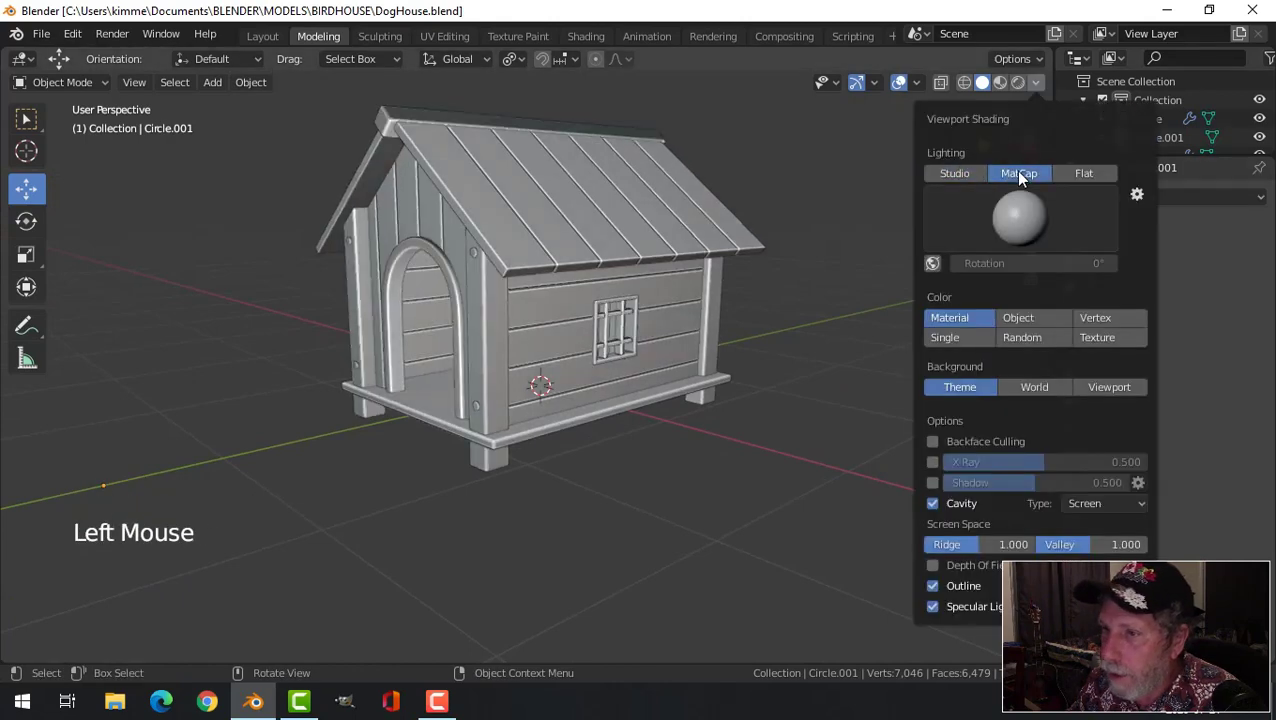
pyautogui.click(1017, 218)
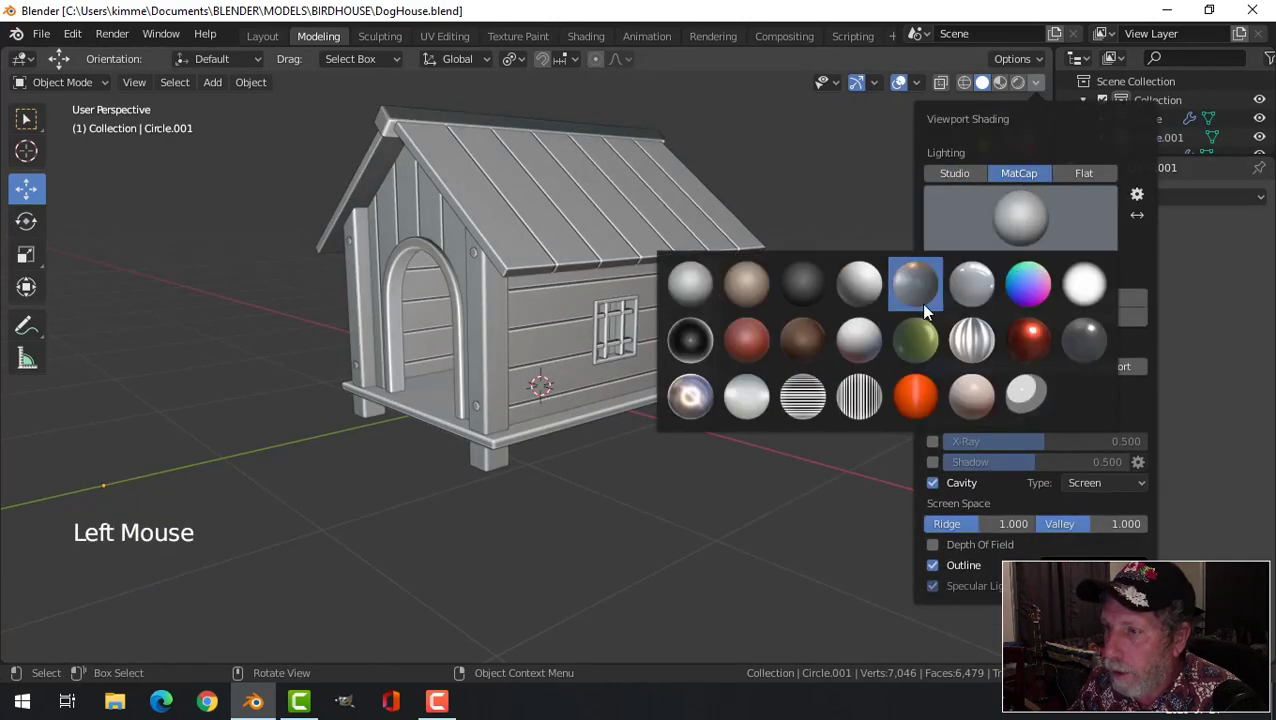
pyautogui.click(746, 340)
# - Recalculate the roof ridge beam's normals to the outside
pyautogui.scroll(-3, 675, 356)
pyautogui.moveTo(675, 356); pyautogui.dragTo(597, 240, button='middle')
pyautogui.scroll(2, 729, 384)
pyautogui.click(597, 240)
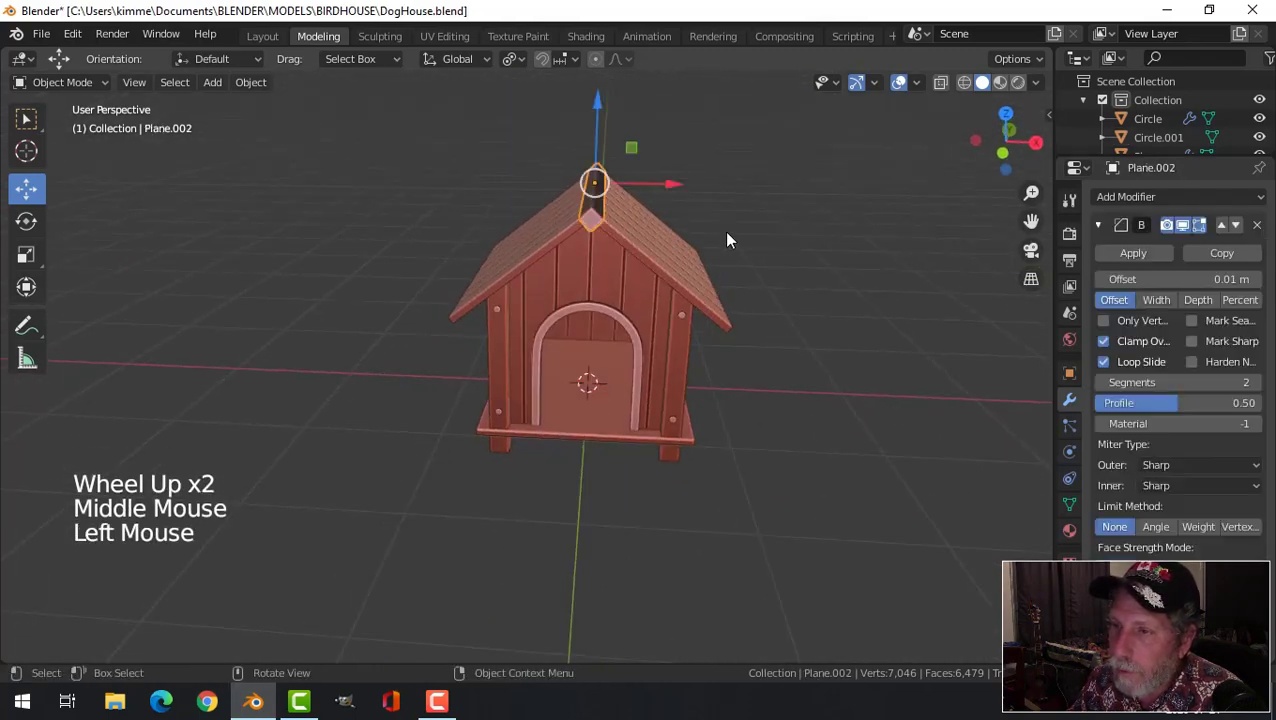
pyautogui.moveTo(726, 239); pyautogui.dragTo(668, 306, button='middle')
pyautogui.scroll(2, 618, 316)
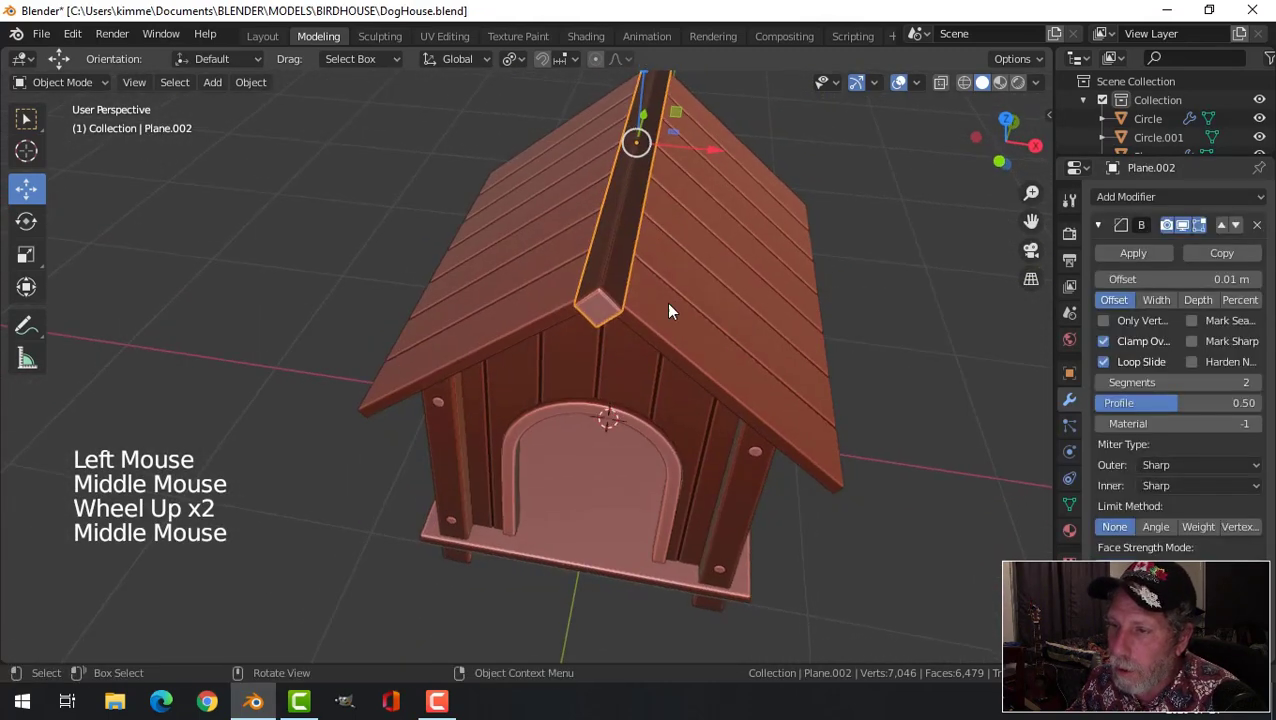
pyautogui.press('Tab')
pyautogui.press('a')
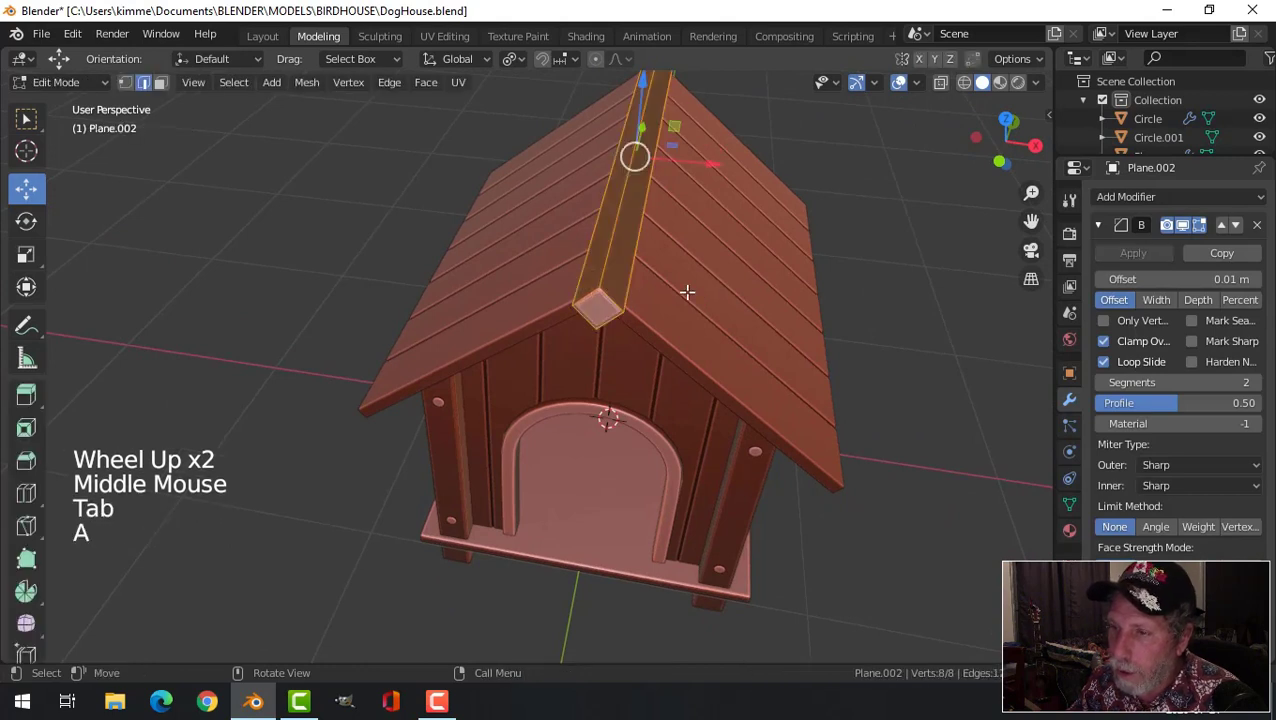
pyautogui.hotkey('alt', 'a')
pyautogui.press('a')
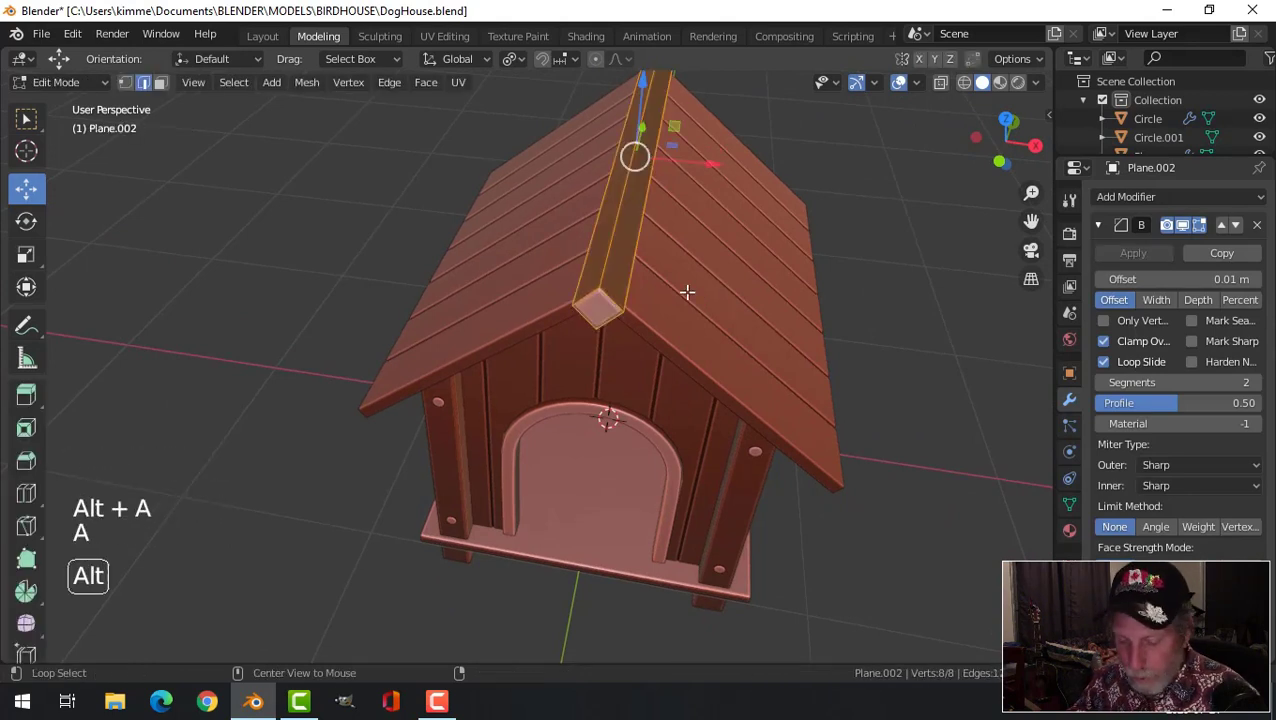
pyautogui.hotkey('alt', 'n')
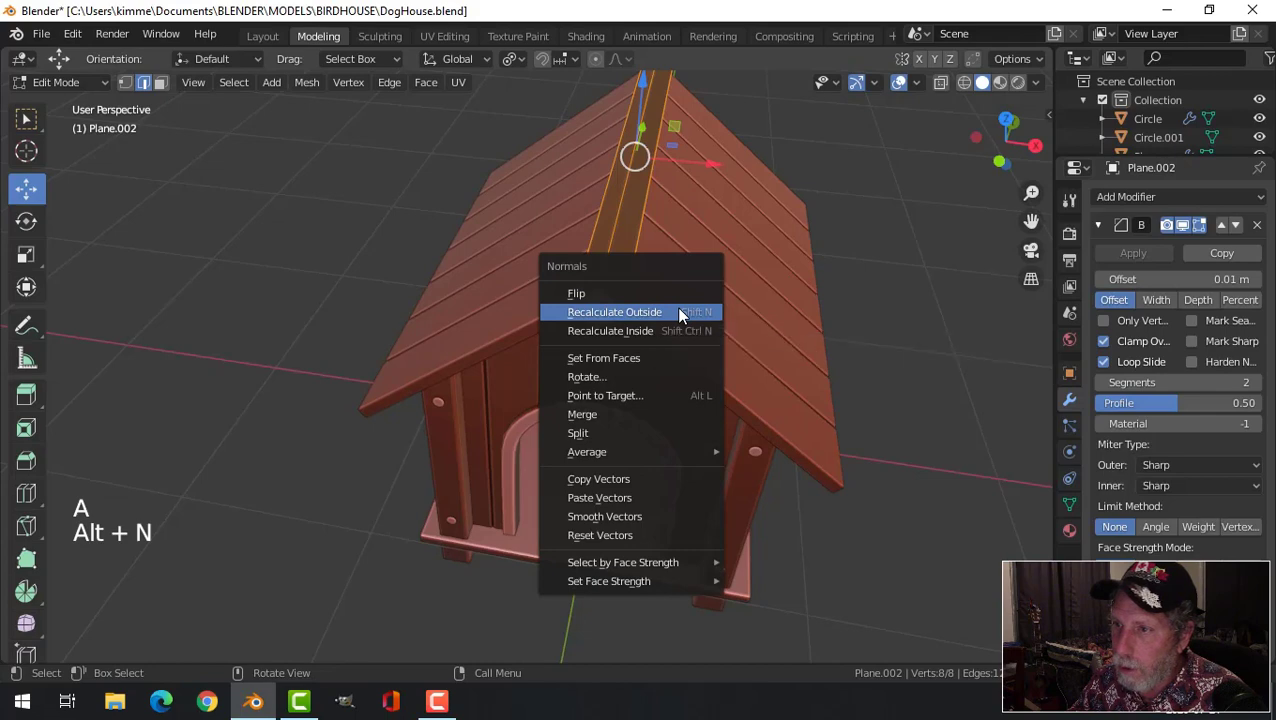
pyautogui.click(679, 313)
pyautogui.hotkey('alt', 'a')
pyautogui.press('Tab')
pyautogui.hotkey('alt', 'a')
pyautogui.scroll(-3, 700, 305)
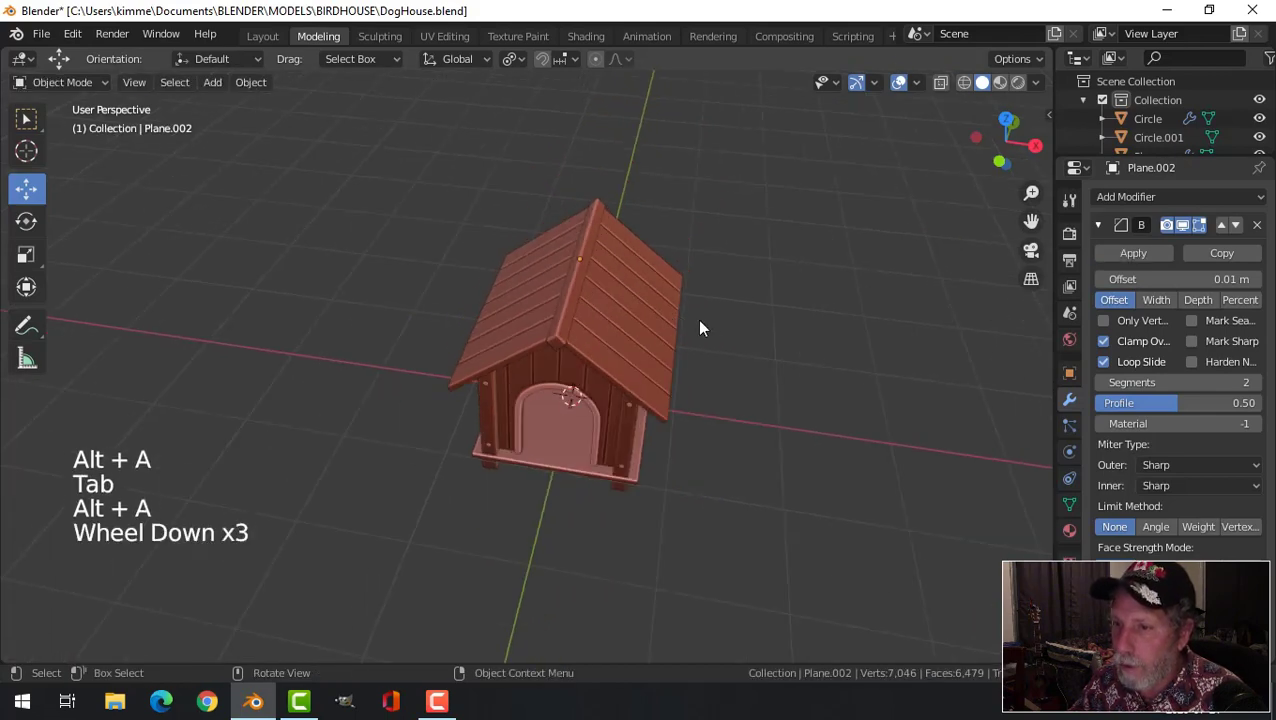
# - Select all doghouse objects and recalculate the normals of their entire geometry to the outside
pyautogui.moveTo(698, 322); pyautogui.dragTo(662, 305, button='middle')
pyautogui.press('Tab')
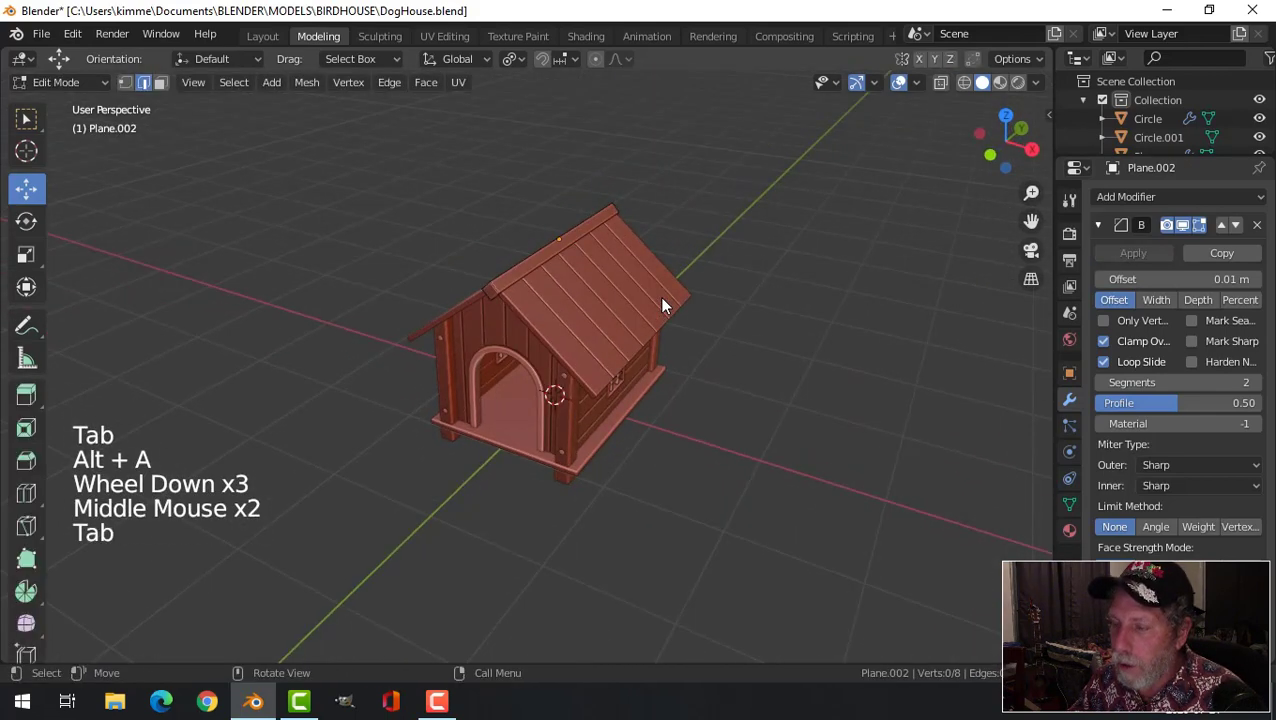
pyautogui.press('Tab')
pyautogui.press('a')
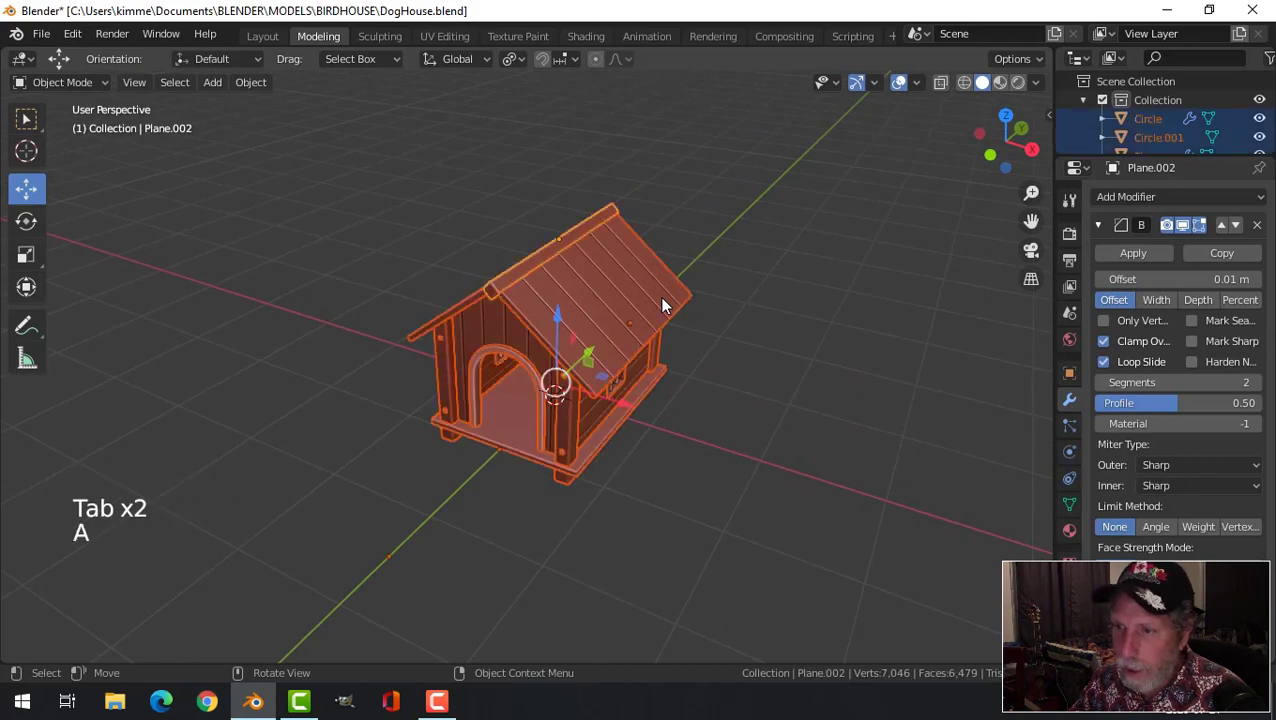
pyautogui.press('Tab')
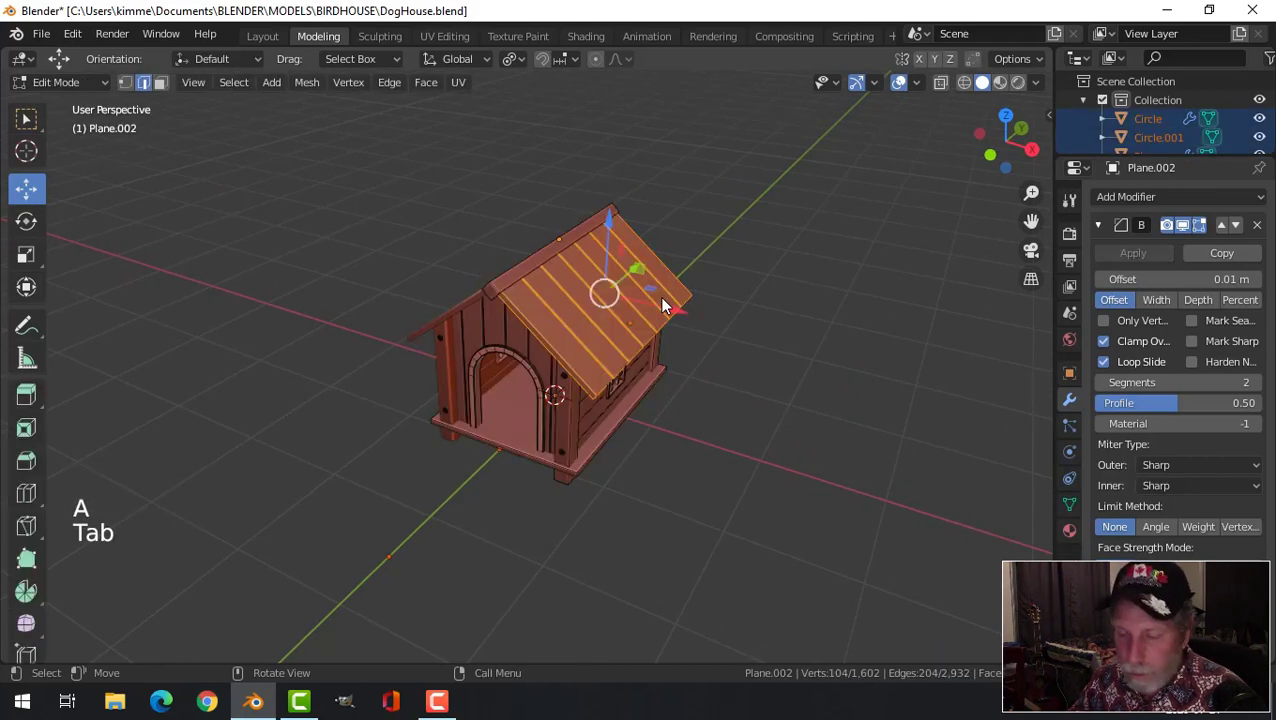
pyautogui.press('a')
pyautogui.moveTo(667, 303)
pyautogui.mouseDown(button='middle')
pyautogui.moveTo(700, 302)
pyautogui.moveTo(674, 301)
pyautogui.mouseUp(button='middle')
pyautogui.hotkey('alt', 'n')
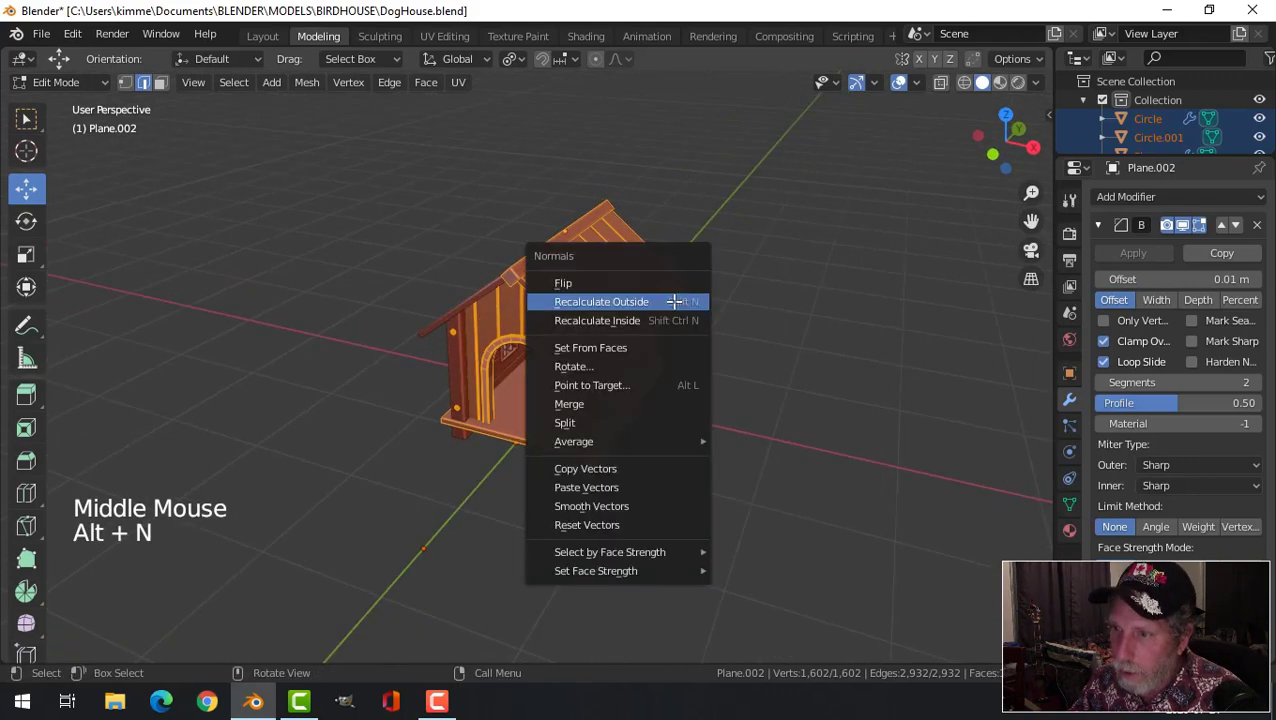
pyautogui.click(675, 303)
pyautogui.hotkey('alt', 'a')
pyautogui.press('Tab')
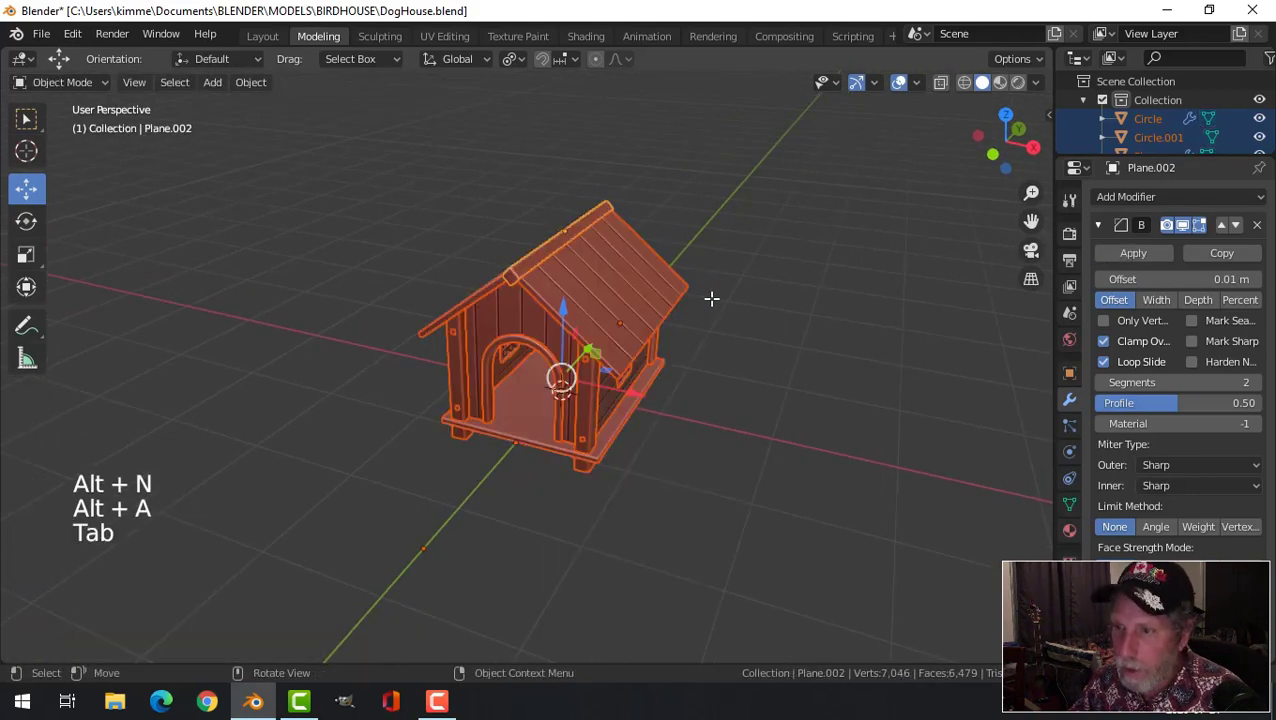
# - Check the doghouse's surface shading from the front, side and above, and save the file
pyautogui.scroll(3, 612, 356)
pyautogui.scroll(-1, 604, 364)
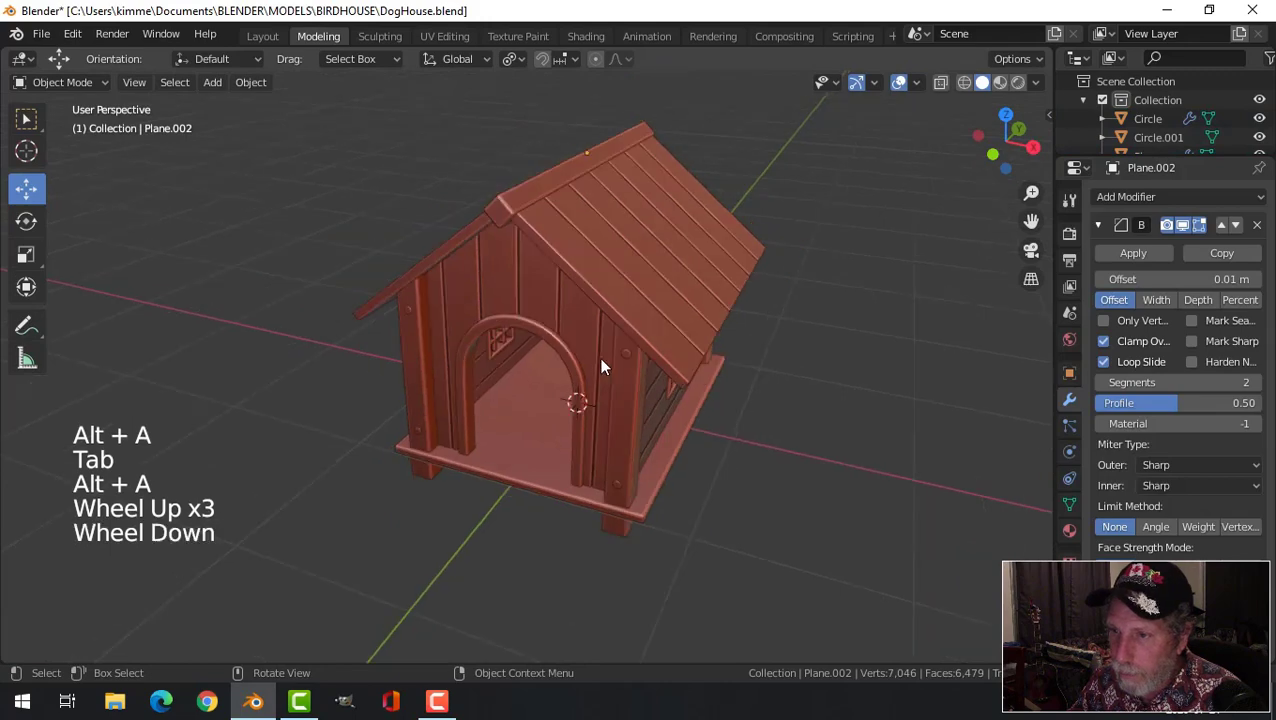
pyautogui.moveTo(604, 364); pyautogui.dragTo(433, 342, button='middle')
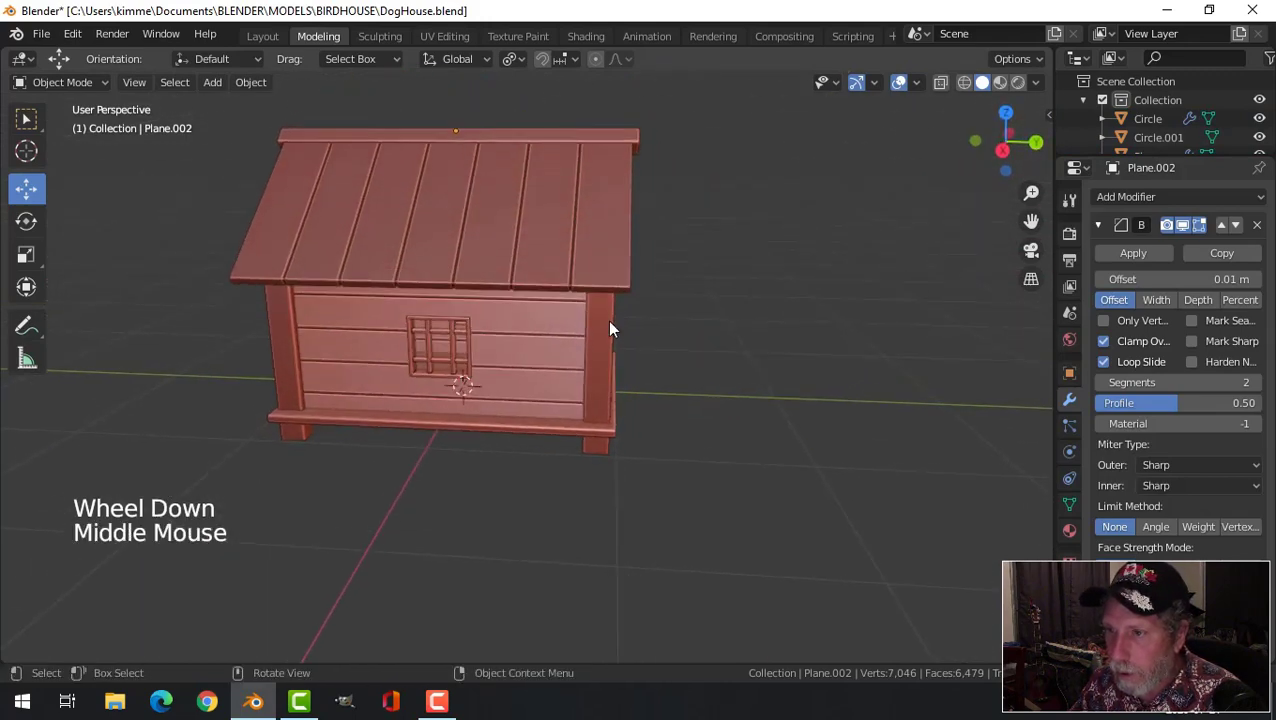
pyautogui.moveTo(610, 328); pyautogui.dragTo(747, 321, button='middle')
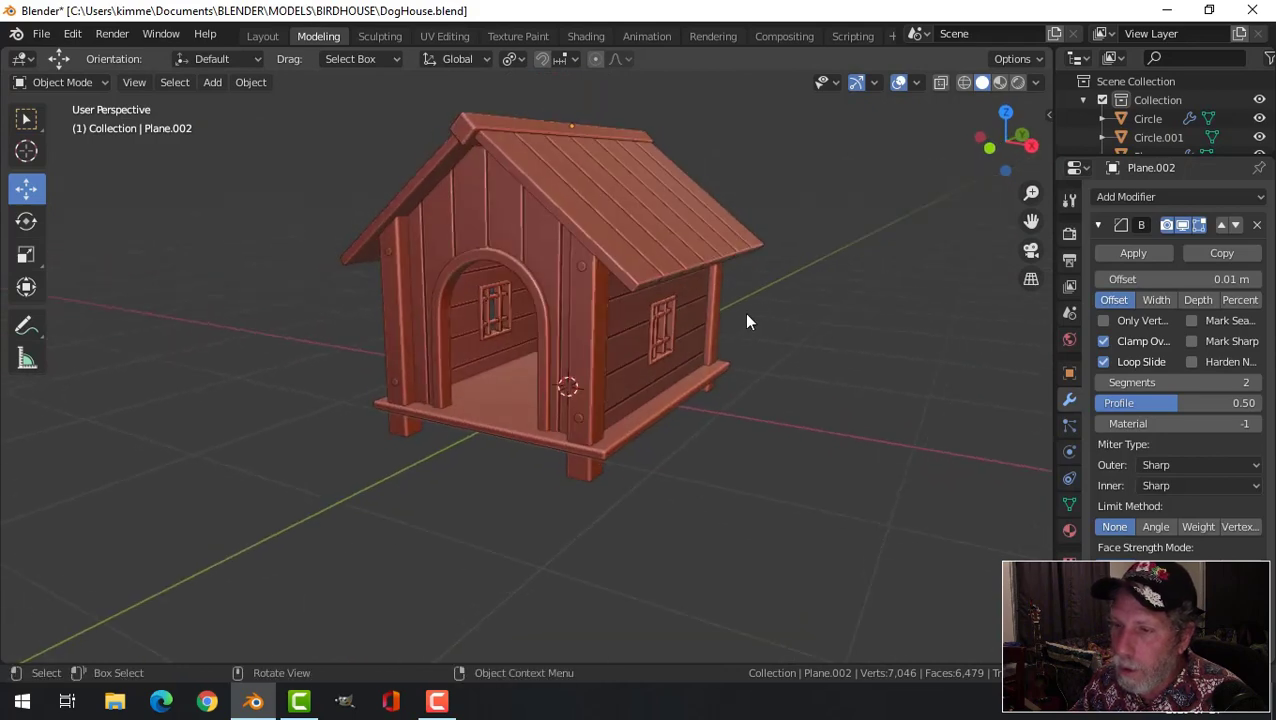
pyautogui.scroll(-2, 748, 321)
pyautogui.keyDown('shift'); pyautogui.moveTo(610, 341); pyautogui.dragTo(632, 336, button='middle'); pyautogui.keyUp('shift')
pyautogui.moveTo(632, 336); pyautogui.dragTo(697, 313, button='middle')
pyautogui.scroll(-2, 698, 241)
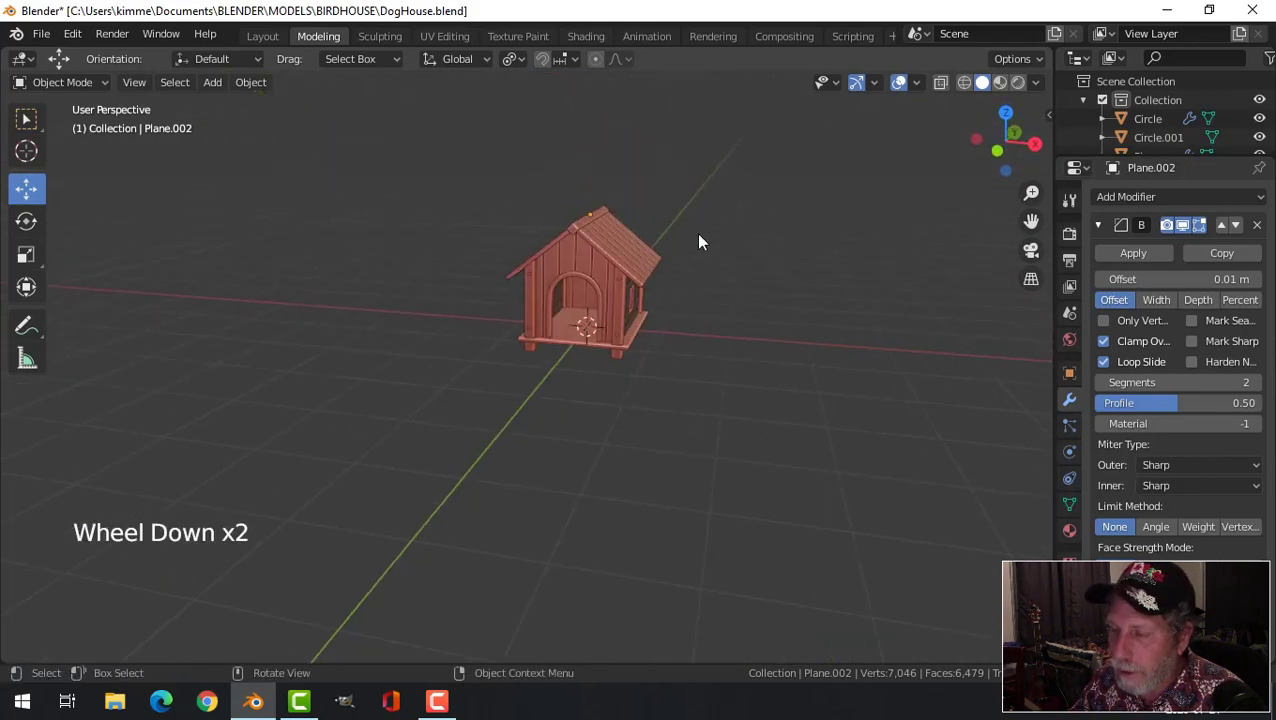
pyautogui.scroll(3, 577, 140)
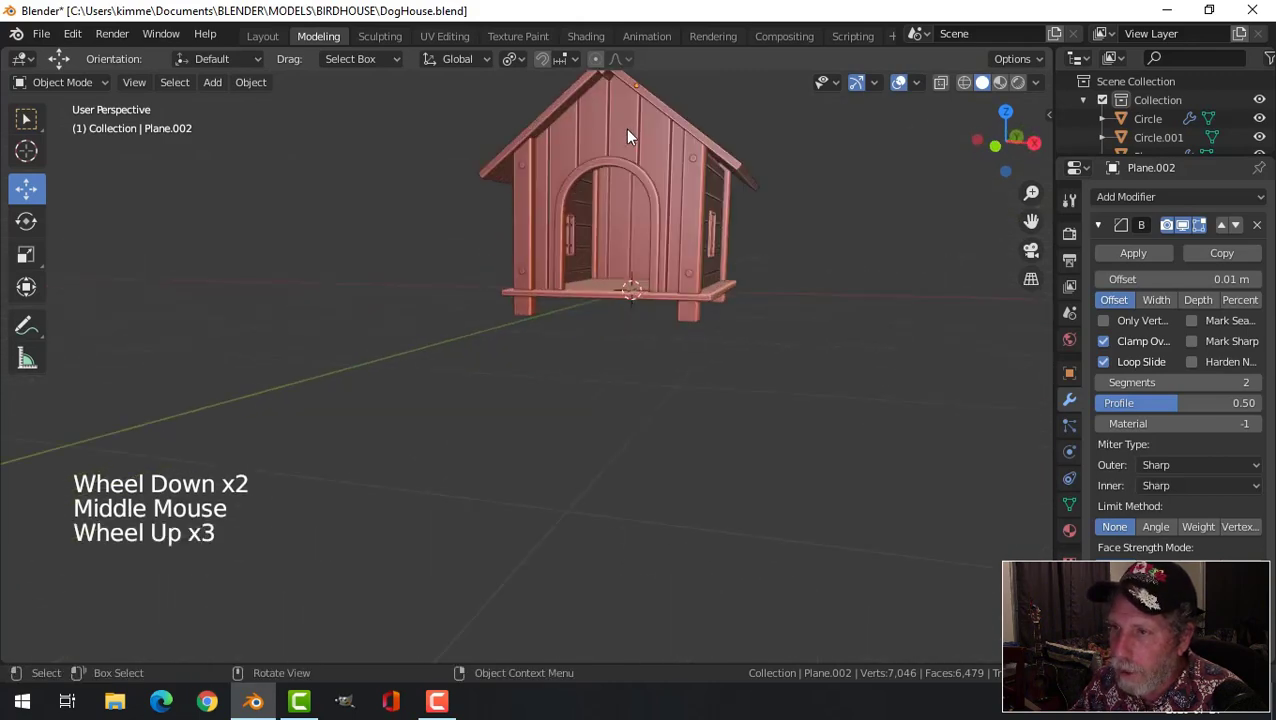
pyautogui.moveTo(684, 249); pyautogui.dragTo(649, 300, button='middle')
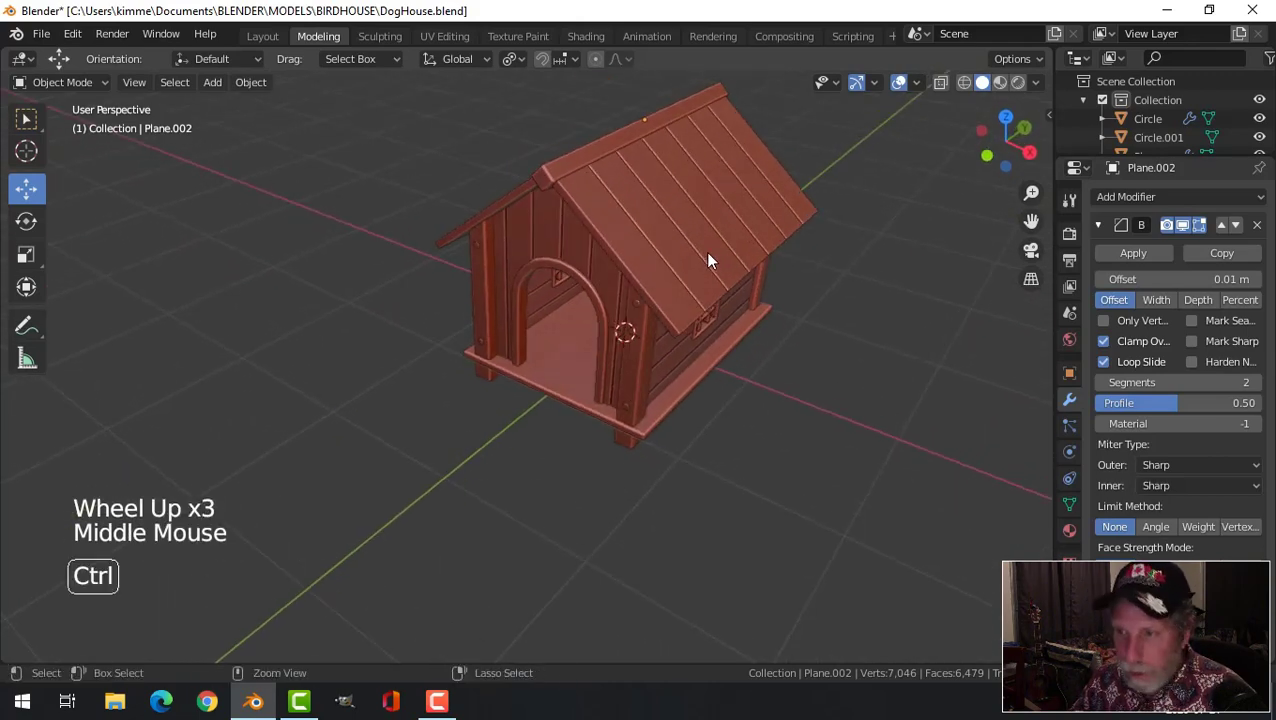
pyautogui.hotkey('ctrl', 's')
# - Add a 2 m plane at the origin and move it -0.16174 m along Z to beneath the doghouse
pyautogui.scroll(-2, 697, 261)
pyautogui.keyDown('shift'); pyautogui.moveTo(686, 262); pyautogui.dragTo(747, 323, button='middle'); pyautogui.keyUp('shift')
pyautogui.hotkey('shift', 'a')
pyautogui.moveTo(705, 263)
pyautogui.click(776, 263)
pyautogui.scroll(-1, 730, 314)
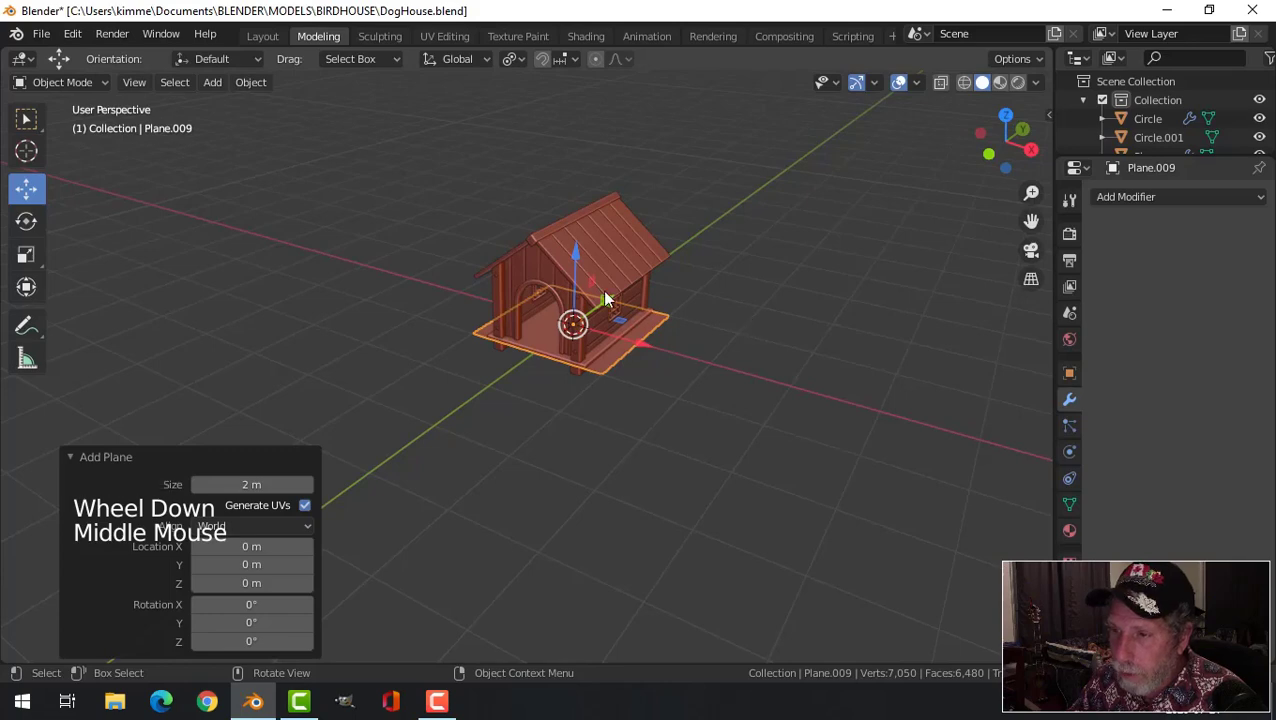
pyautogui.moveTo(574, 253); pyautogui.dragTo(721, 278)
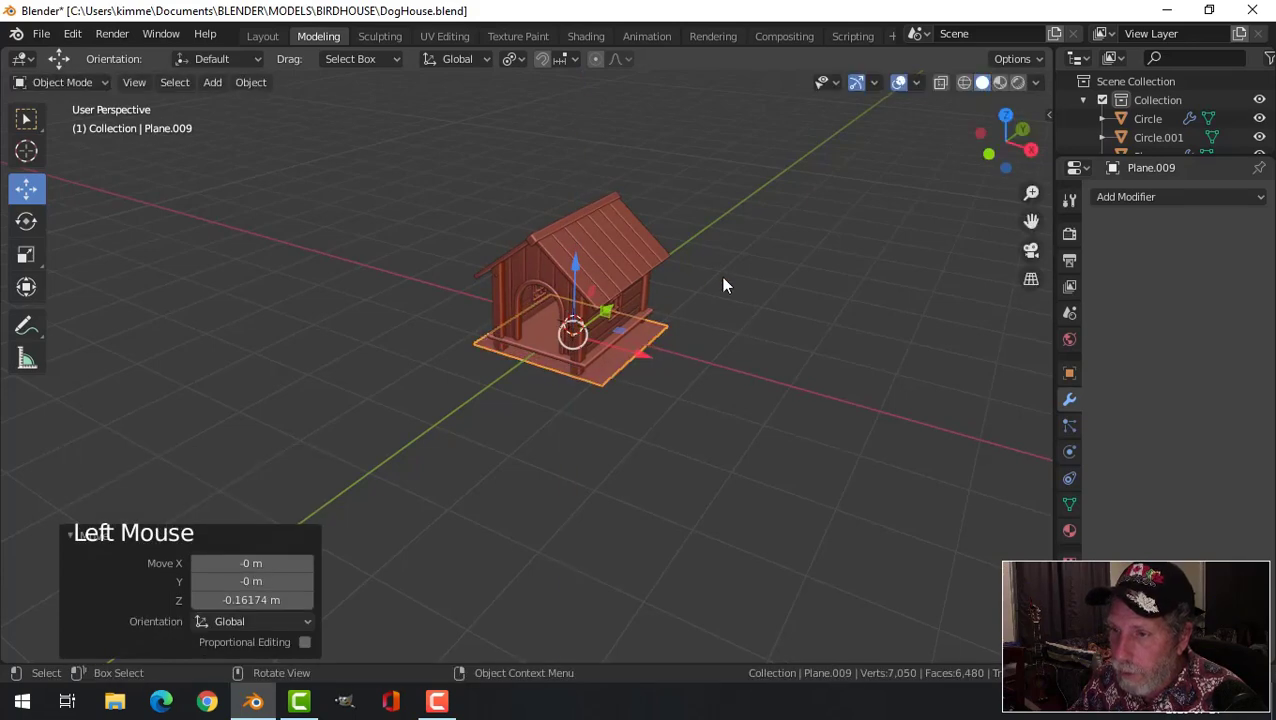
# - Scale the ground plane's mesh by 3.623 in Edit Mode
pyautogui.press('Tab')
pyautogui.press('a')
pyautogui.press('s')
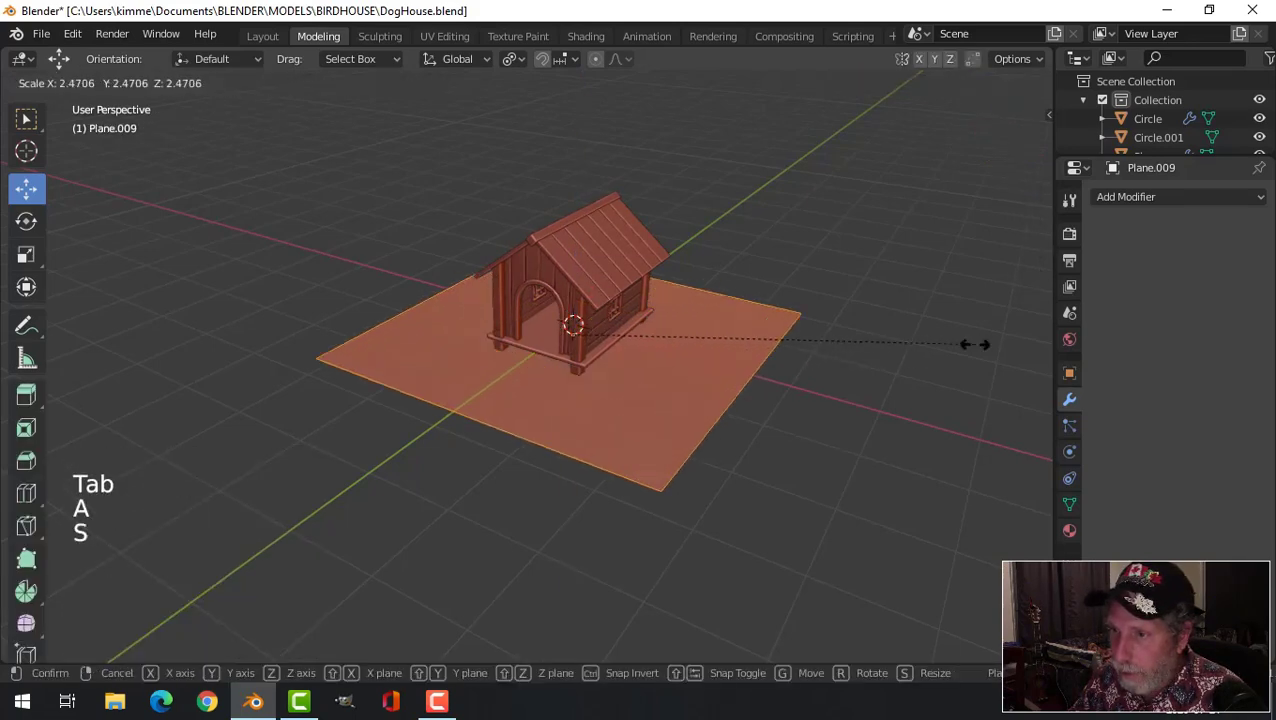
pyautogui.click(92, 328)
pyautogui.scroll(2, 587, 390)
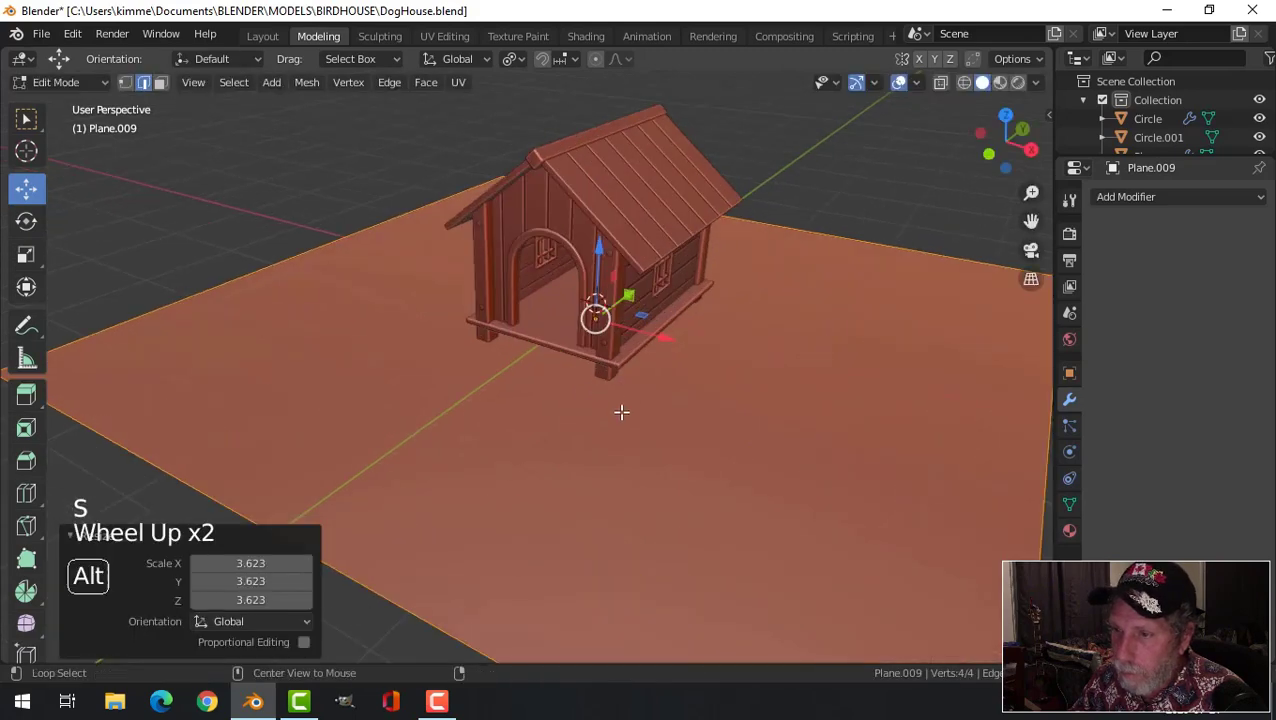
# - Adjust the ground plane's height along Z to meet the undersides of the doghouse's feet, and return to Object Mode
pyautogui.hotkey('alt', 'a')
pyautogui.moveTo(621, 413); pyautogui.dragTo(612, 362, button='middle')
pyautogui.press('a')
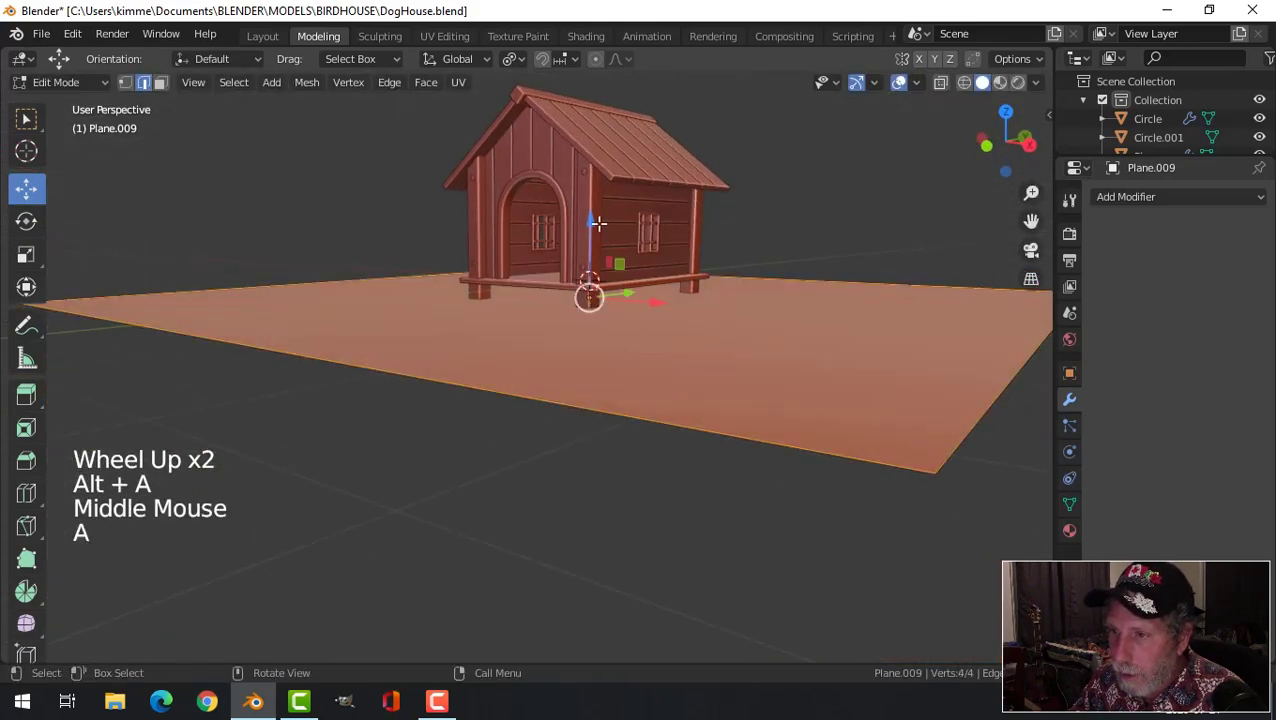
pyautogui.moveTo(594, 219); pyautogui.dragTo(596, 216)
pyautogui.hotkey('alt', 'a')
pyautogui.moveTo(641, 256); pyautogui.dragTo(640, 376, button='middle')
pyautogui.scroll(2, 605, 298)
pyautogui.scroll(-1, 605, 298)
pyautogui.scroll(-1, 558, 332)
pyautogui.press('Tab')
pyautogui.scroll(2, 593, 378)
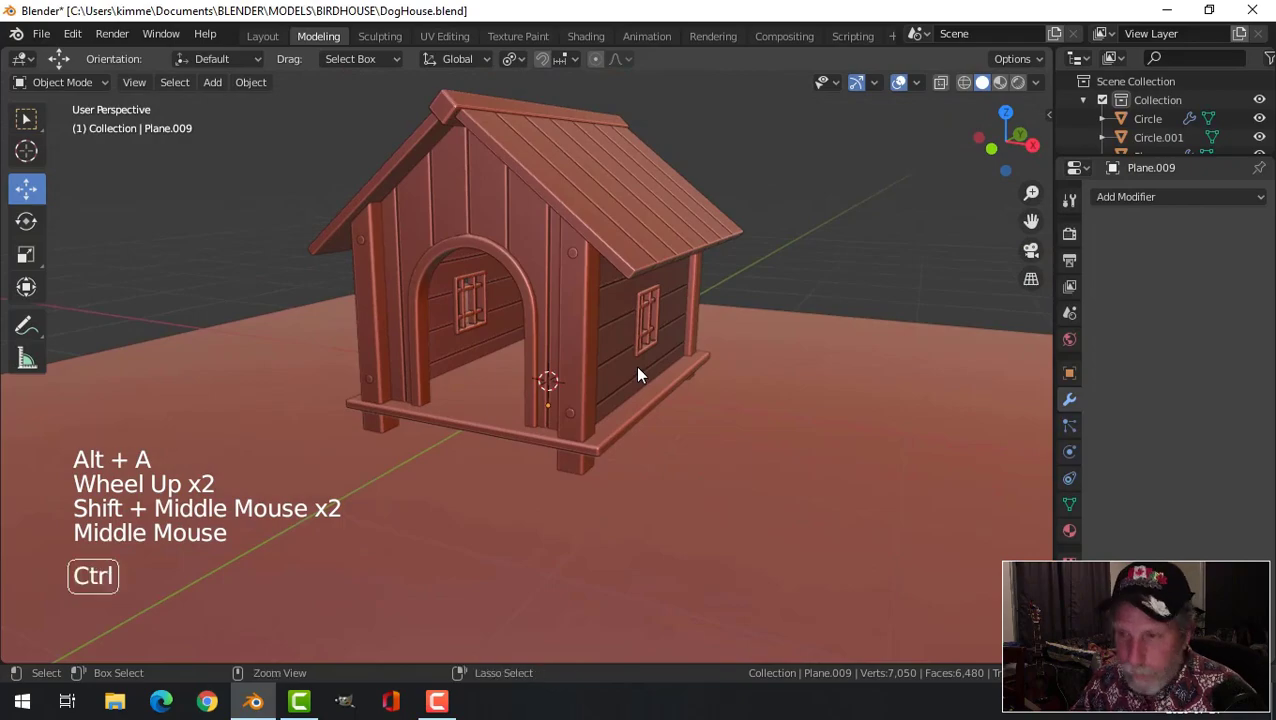